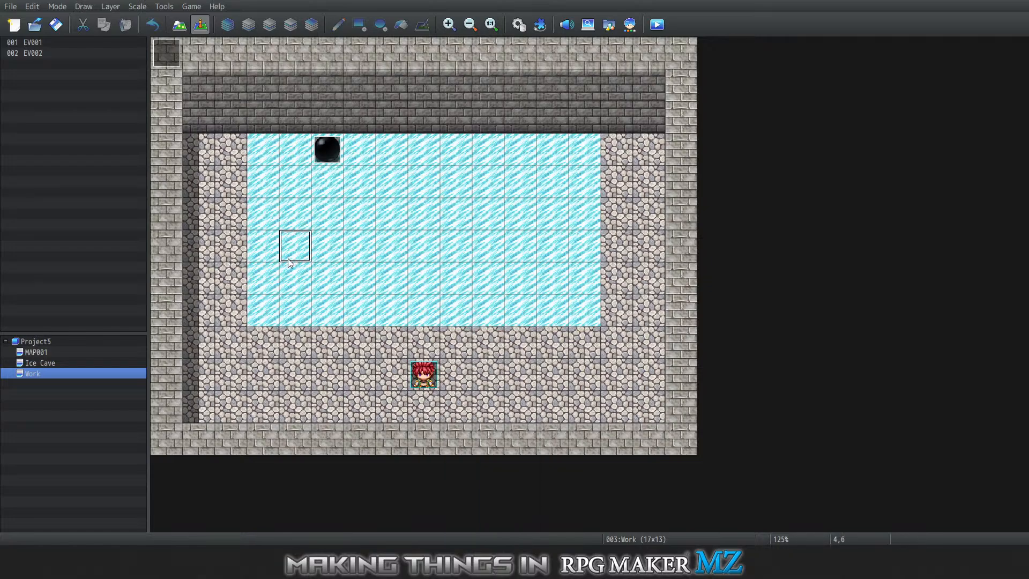
Review the commands on both pages of event EV001, including the region check and the sliding movement logic
{"action": "right_click", "coordinate": [157, 57]}
{"action": "left_click", "coordinate": [178, 62]}
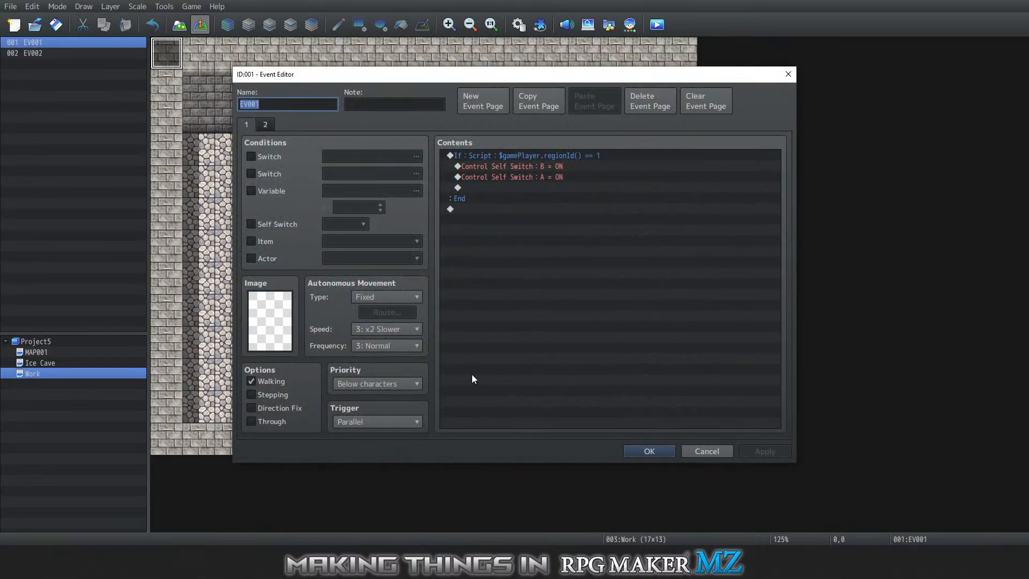
{"action": "left_click", "coordinate": [512, 155]}
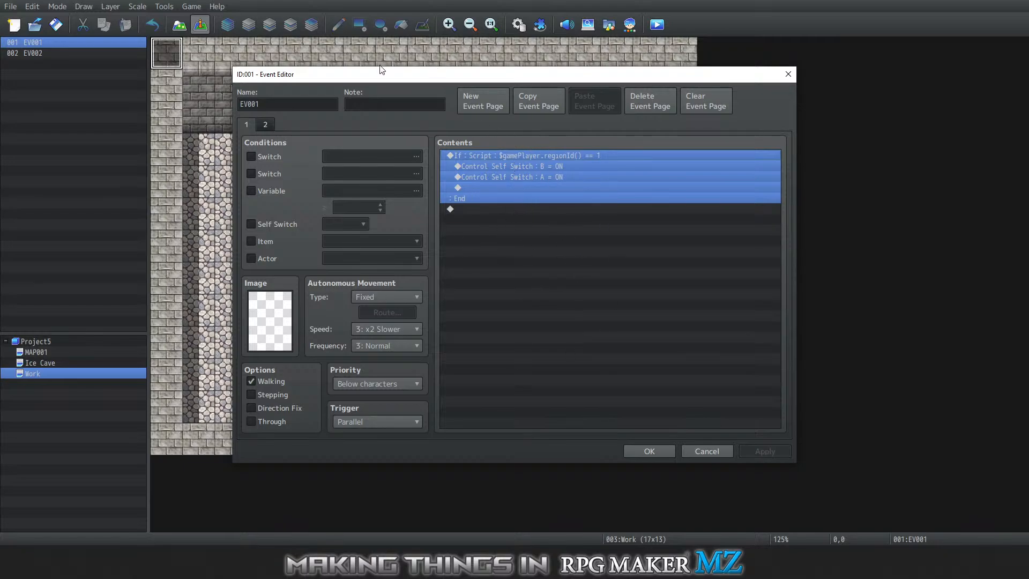
{"action": "left_click", "coordinate": [265, 123]}
{"action": "scroll", "coordinate": [573, 225], "scroll_direction": "down", "scroll_amount": 2}
{"action": "scroll", "coordinate": [584, 238], "scroll_direction": "down", "scroll_amount": 11}
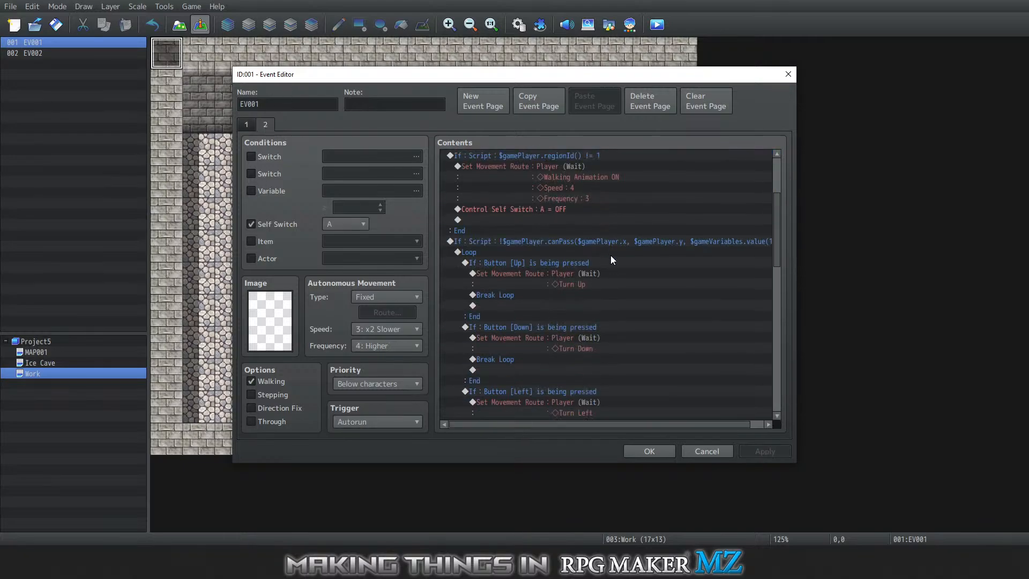
{"action": "scroll", "coordinate": [605, 309], "scroll_direction": "down", "scroll_amount": 6}
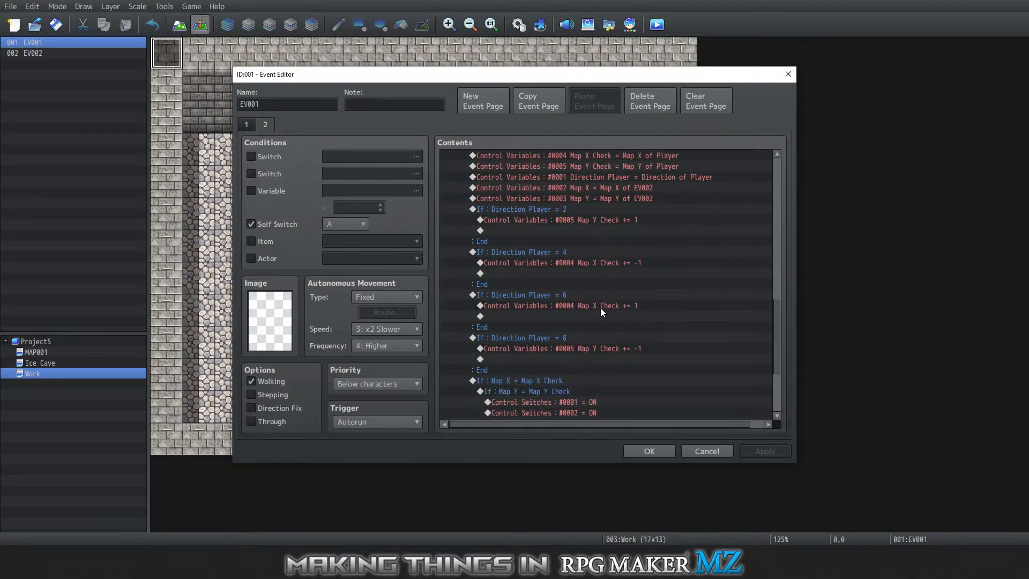
{"action": "scroll", "coordinate": [616, 308], "scroll_direction": "up", "scroll_amount": 6}
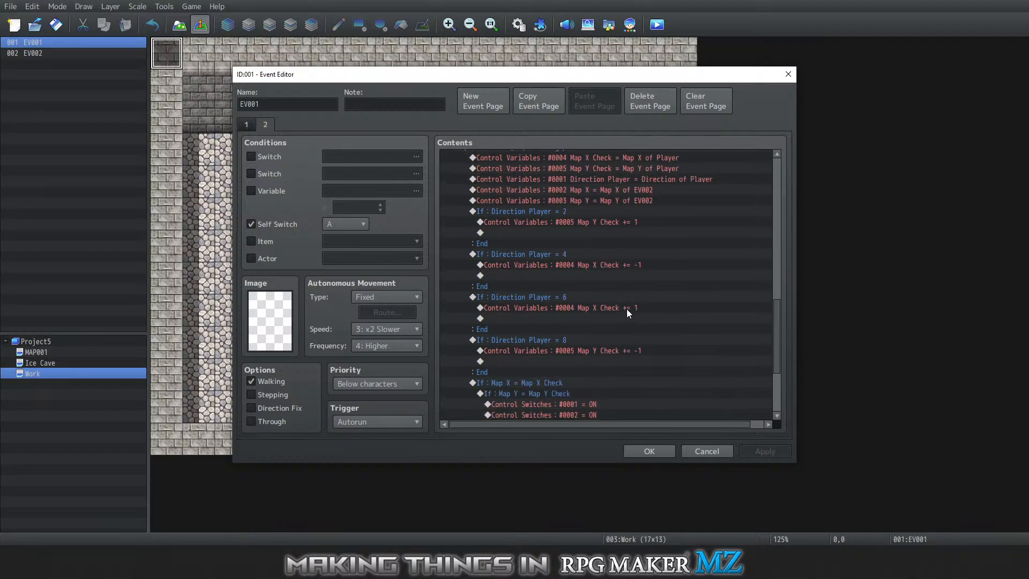
{"action": "scroll", "coordinate": [654, 262], "scroll_direction": "up", "scroll_amount": 9}
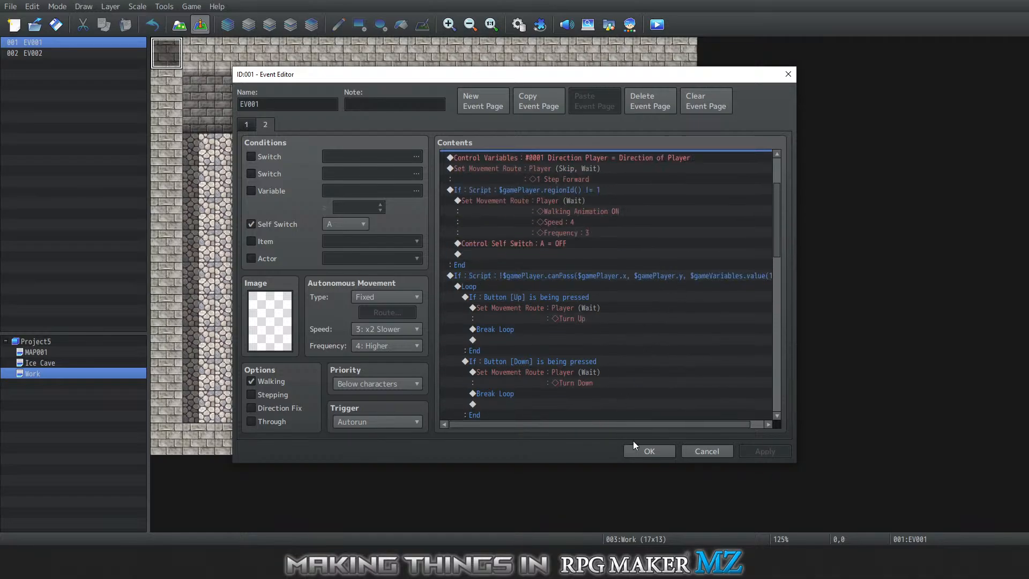
{"action": "left_click", "coordinate": [642, 451]}
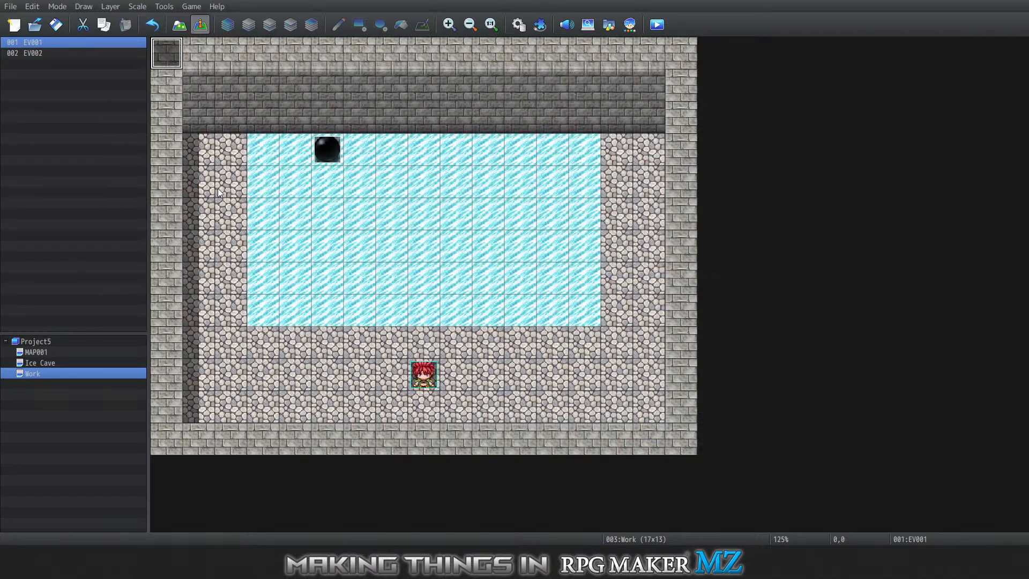
Inspect the region IDs painted over the ice area of the Work map, and return to the A tiles
{"action": "left_click", "coordinate": [171, 28]}
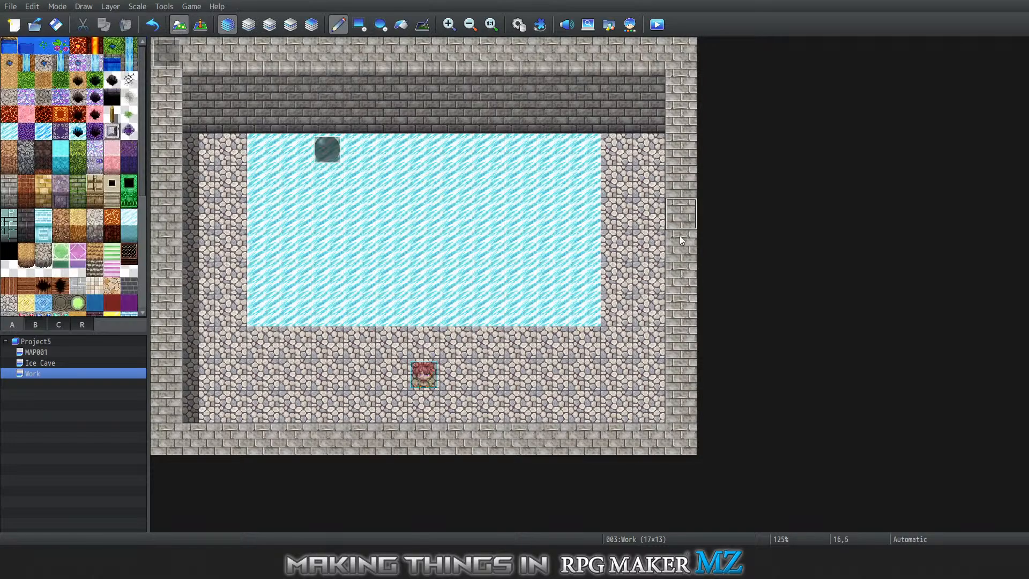
{"action": "left_click", "coordinate": [85, 325]}
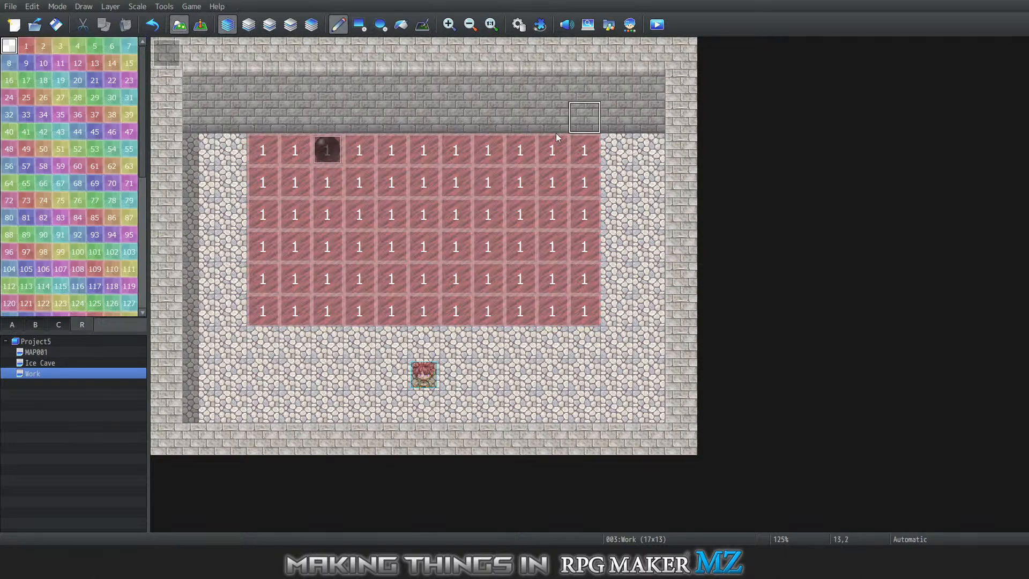
{"action": "left_click", "coordinate": [19, 324]}
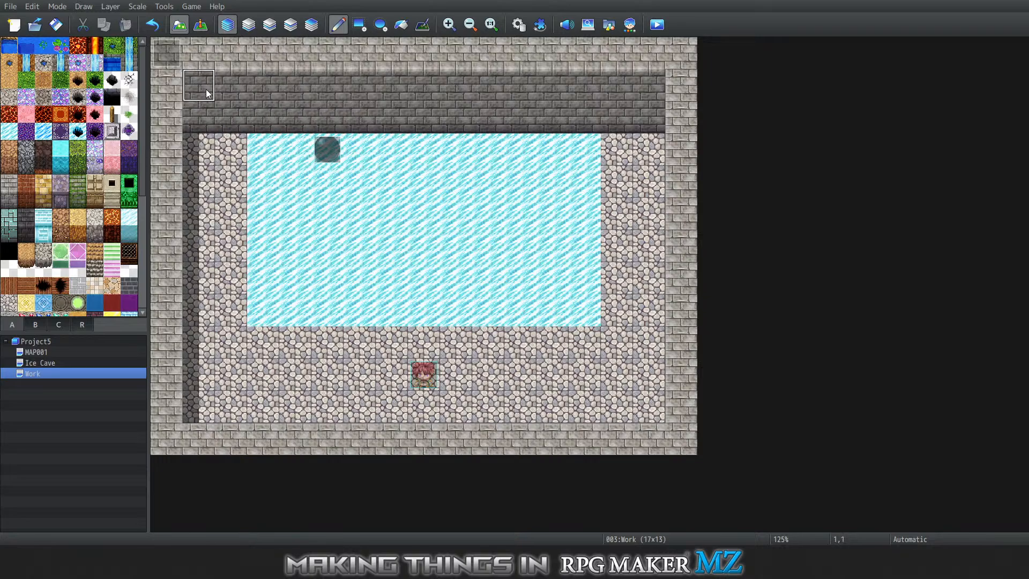
Examine both pages of the black ball event EV002, covering its switches, direction branches and position check
{"action": "left_click", "coordinate": [202, 24]}
{"action": "right_click", "coordinate": [321, 145]}
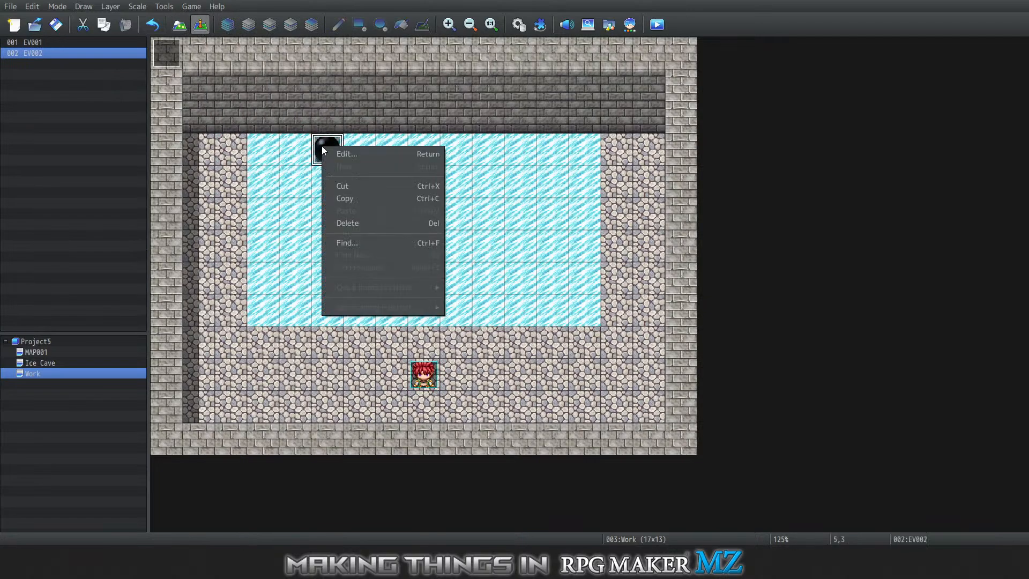
{"action": "left_click", "coordinate": [336, 149]}
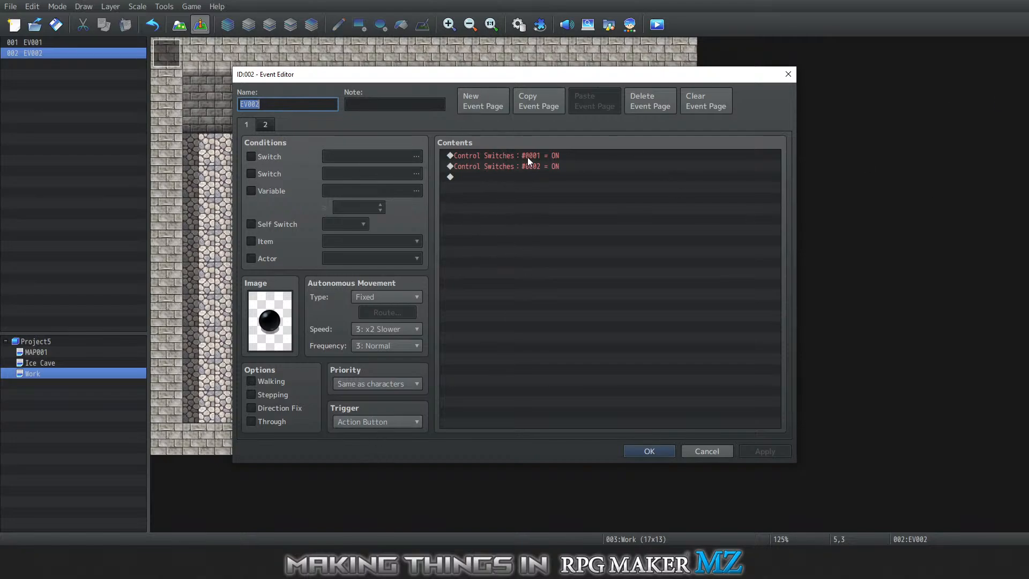
{"action": "left_click", "coordinate": [266, 124]}
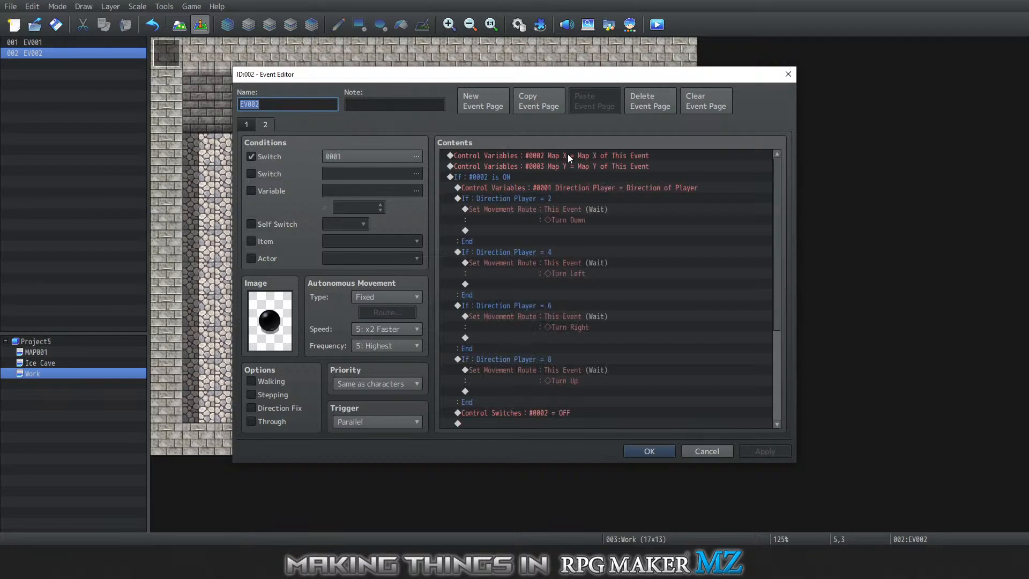
{"action": "scroll", "coordinate": [591, 240], "scroll_direction": "down", "scroll_amount": 3}
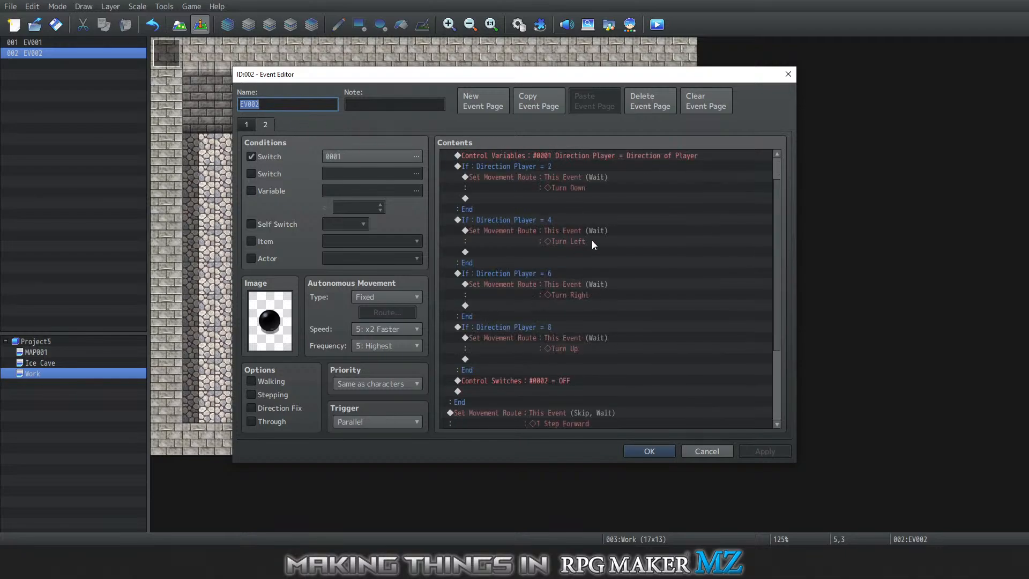
{"action": "scroll", "coordinate": [645, 241], "scroll_direction": "up", "scroll_amount": 3}
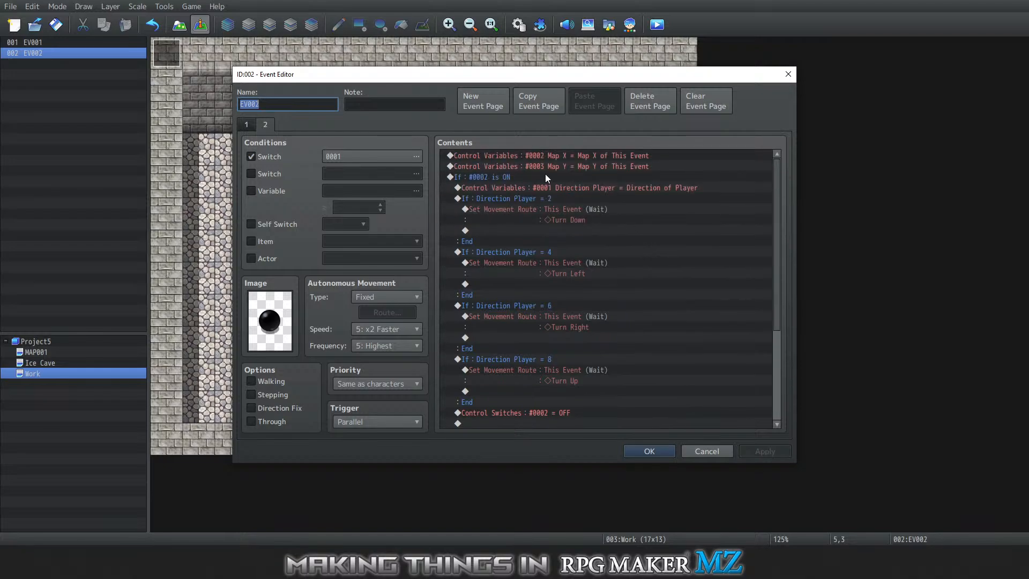
{"action": "scroll", "coordinate": [520, 214], "scroll_direction": "down", "scroll_amount": 5}
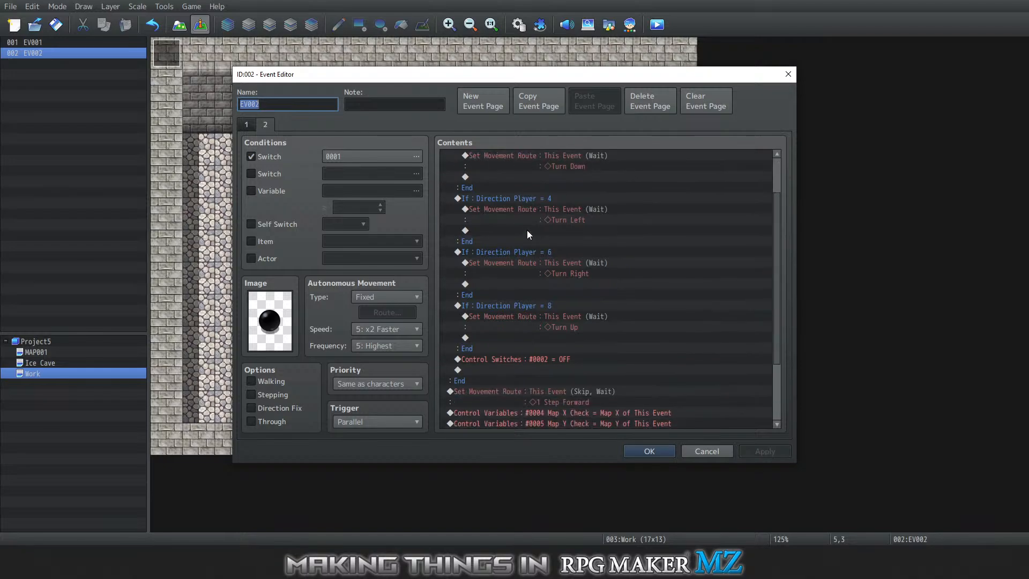
{"action": "scroll", "coordinate": [550, 284], "scroll_direction": "down", "scroll_amount": 1}
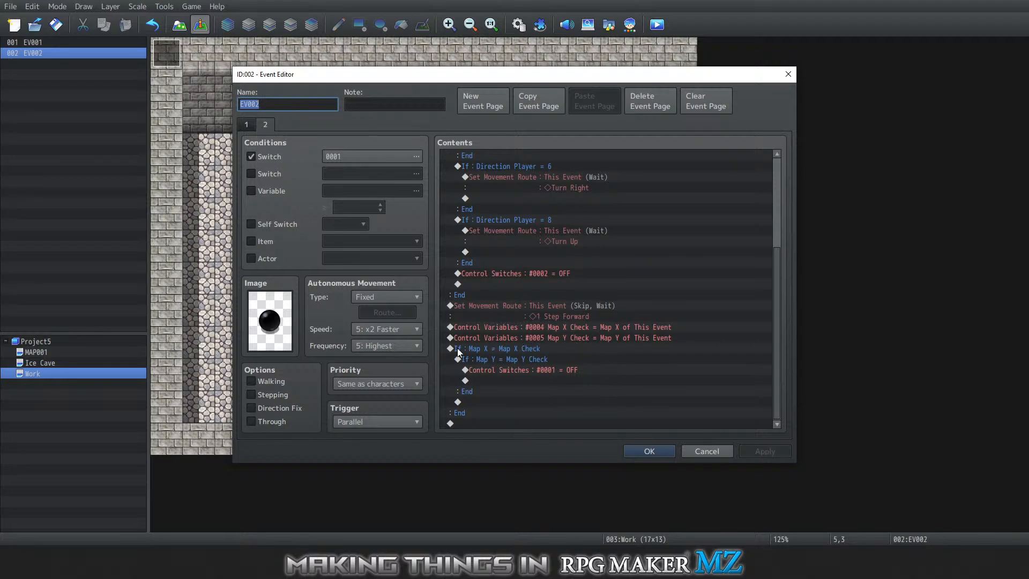
{"action": "left_click", "coordinate": [249, 126]}
{"action": "left_click", "coordinate": [263, 125]}
{"action": "left_click", "coordinate": [249, 125]}
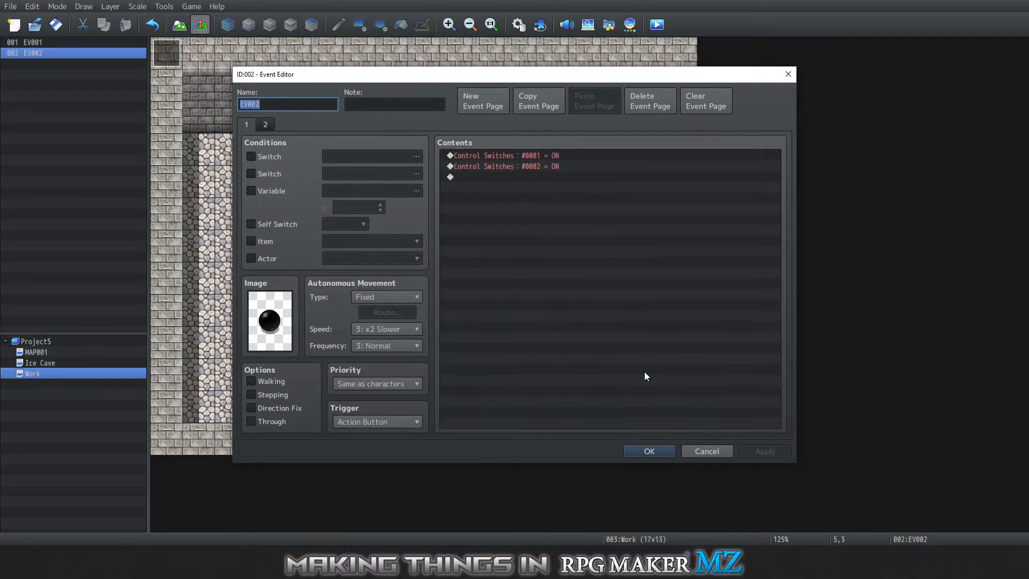
{"action": "left_click", "coordinate": [644, 453]}
Examine the OK-button branch on page 2 of event EV001, including its direction offsets and Map X/Y checks
{"action": "right_click", "coordinate": [163, 43]}
{"action": "left_click", "coordinate": [198, 49]}
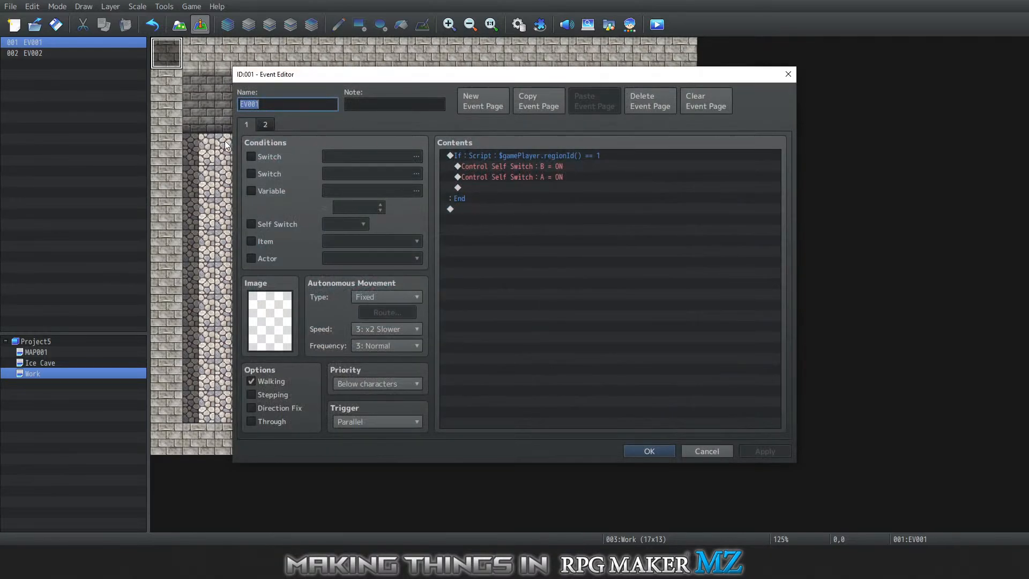
{"action": "left_click", "coordinate": [265, 124]}
{"action": "scroll", "coordinate": [507, 207], "scroll_direction": "down", "scroll_amount": 5}
{"action": "scroll", "coordinate": [643, 288], "scroll_direction": "down", "scroll_amount": 1}
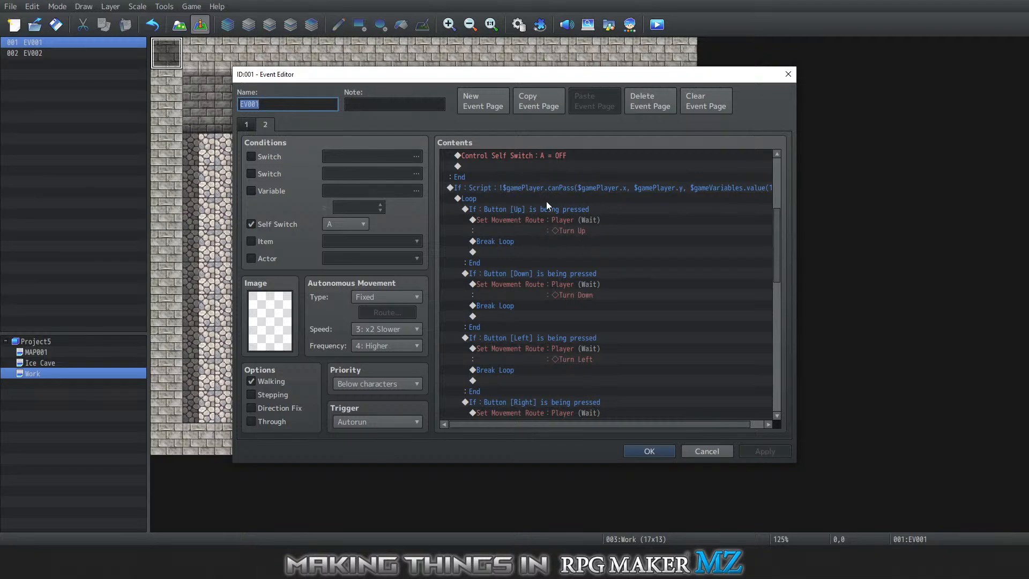
{"action": "scroll", "coordinate": [650, 251], "scroll_direction": "down", "scroll_amount": 9}
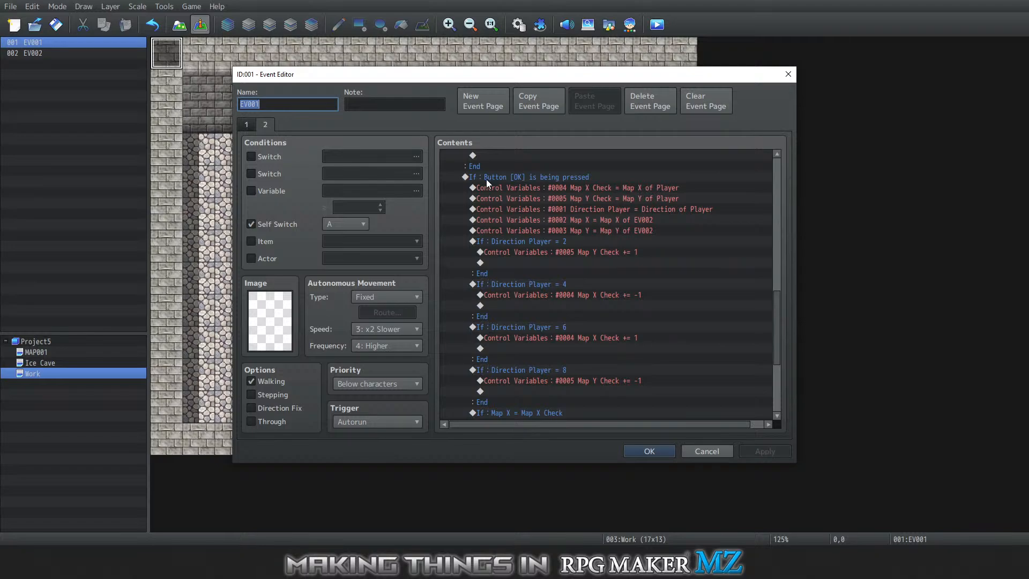
{"action": "scroll", "coordinate": [568, 218], "scroll_direction": "down", "scroll_amount": 1}
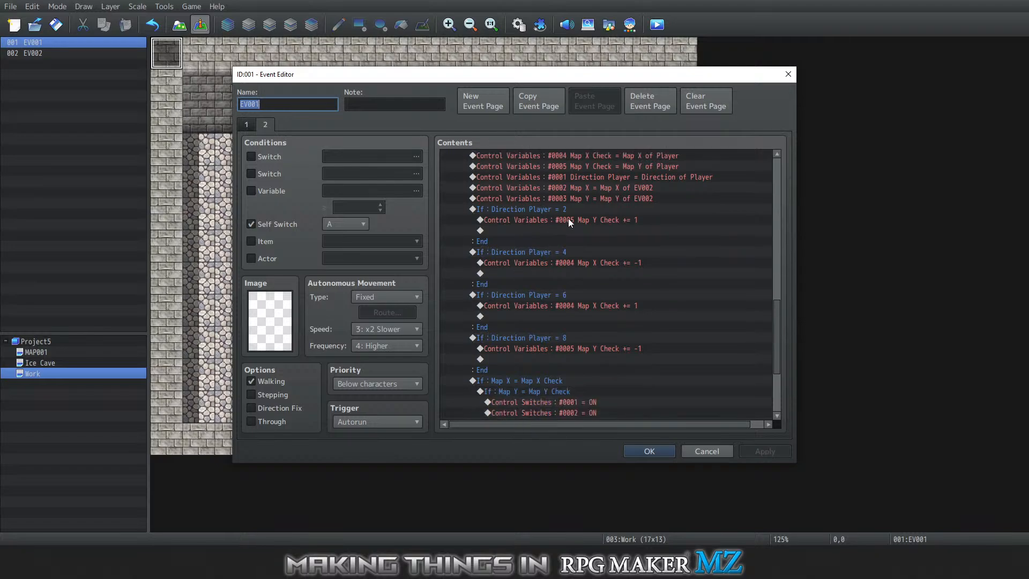
{"action": "scroll", "coordinate": [568, 228], "scroll_direction": "up", "scroll_amount": 1}
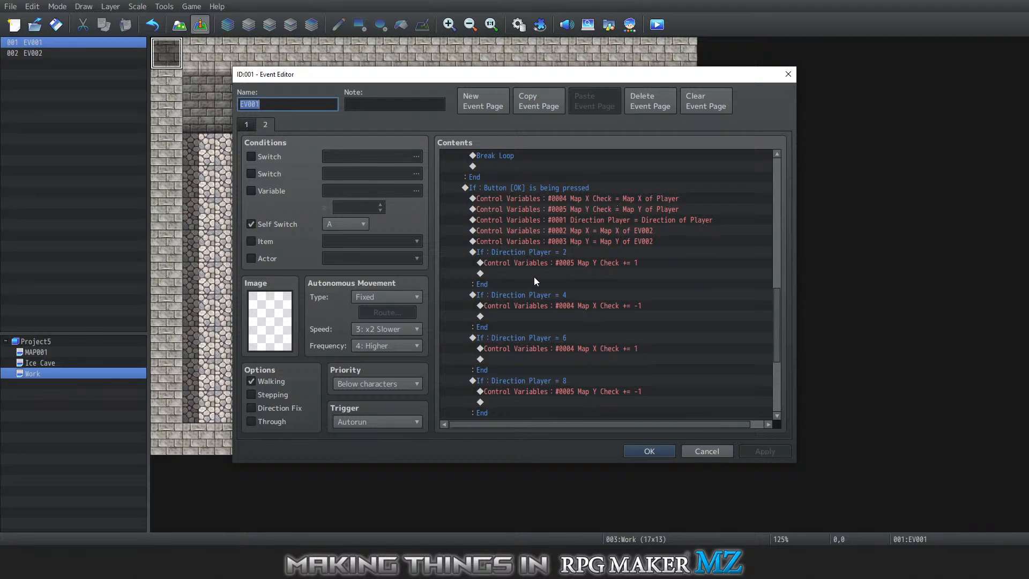
{"action": "scroll", "coordinate": [535, 267], "scroll_direction": "down", "scroll_amount": 1}
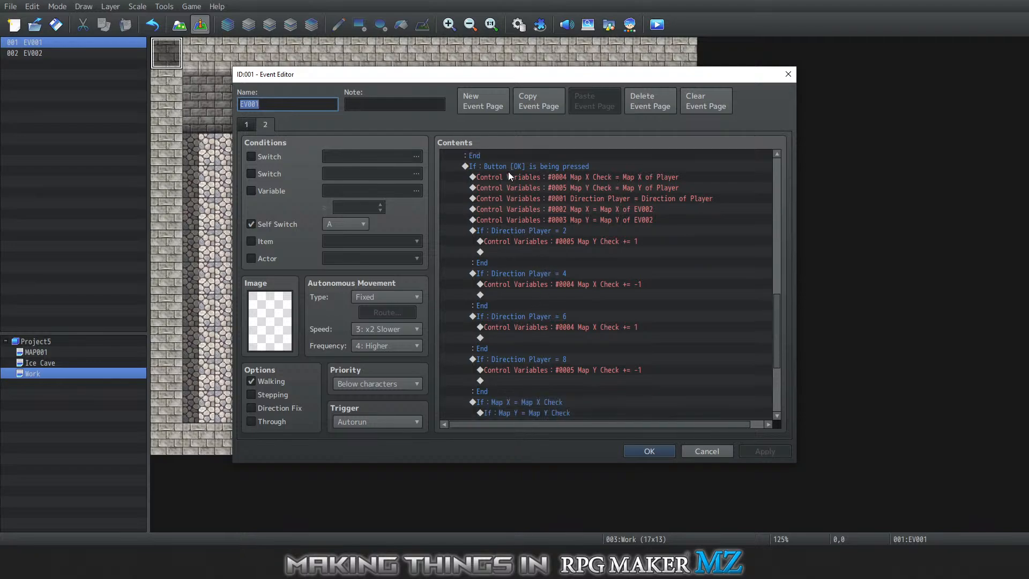
{"action": "scroll", "coordinate": [514, 236], "scroll_direction": "down", "scroll_amount": 3}
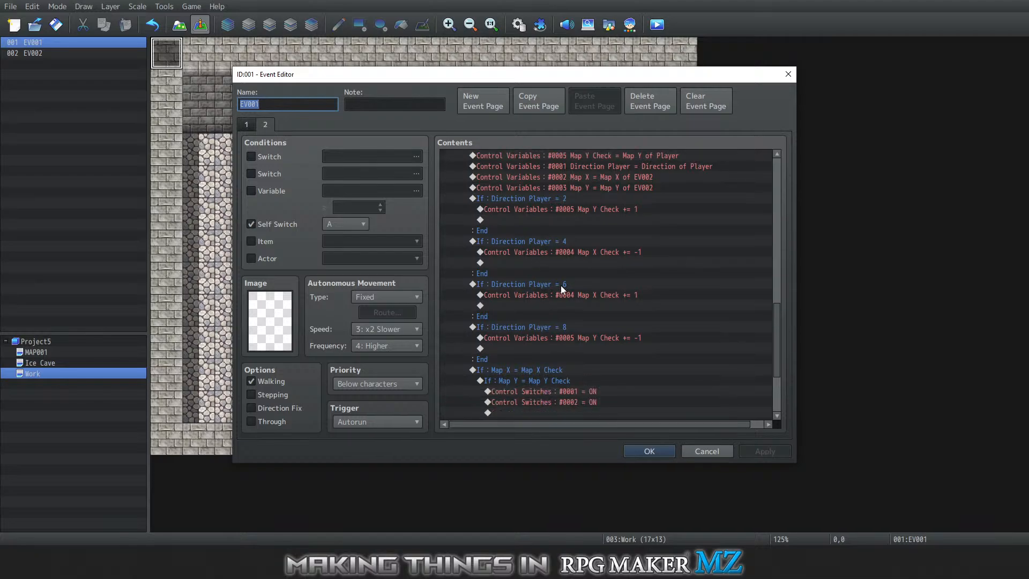
{"action": "scroll", "coordinate": [537, 326], "scroll_direction": "down", "scroll_amount": 1}
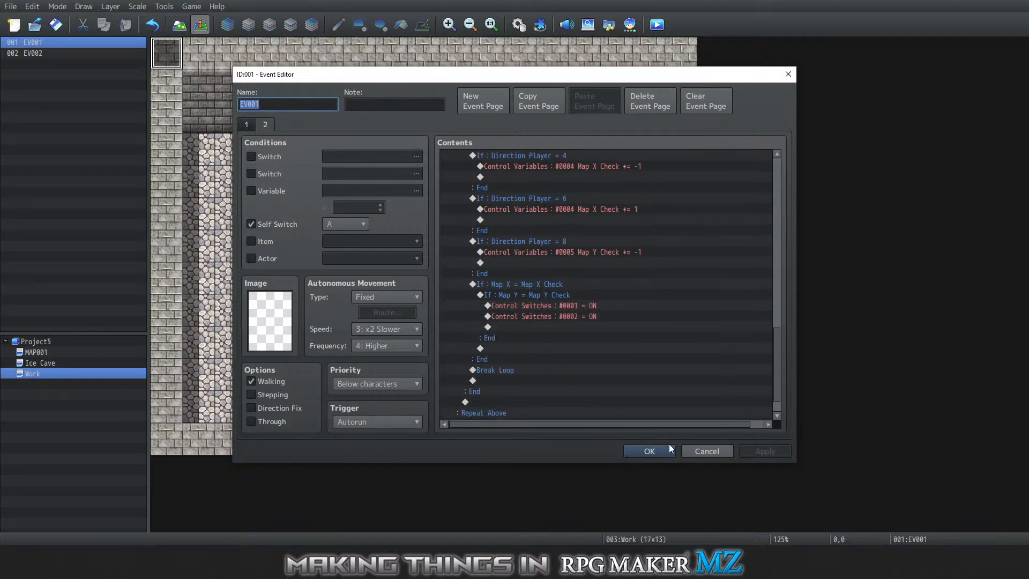
{"action": "left_click", "coordinate": [650, 450]}
Save the changes to the game, launch a playtest and start a new game
{"action": "left_click", "coordinate": [324, 153]}
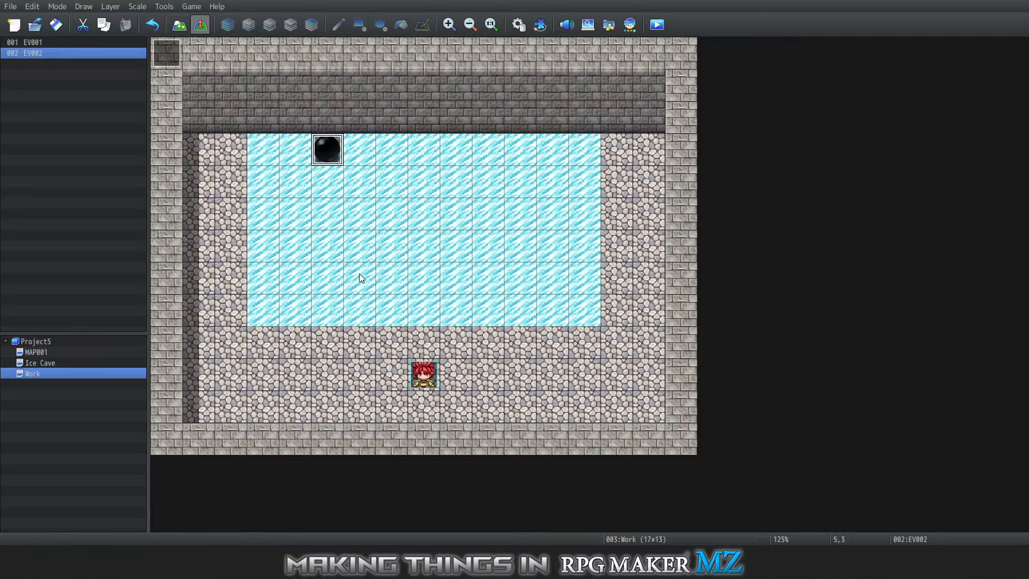
{"action": "left_click", "coordinate": [191, 6]}
{"action": "left_click", "coordinate": [212, 18]}
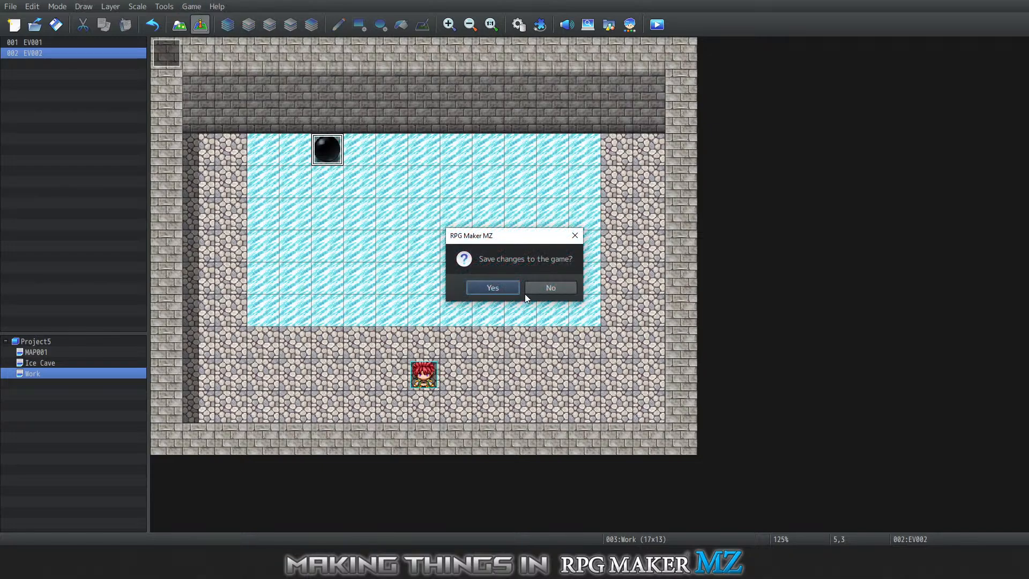
{"action": "left_click", "coordinate": [491, 288]}
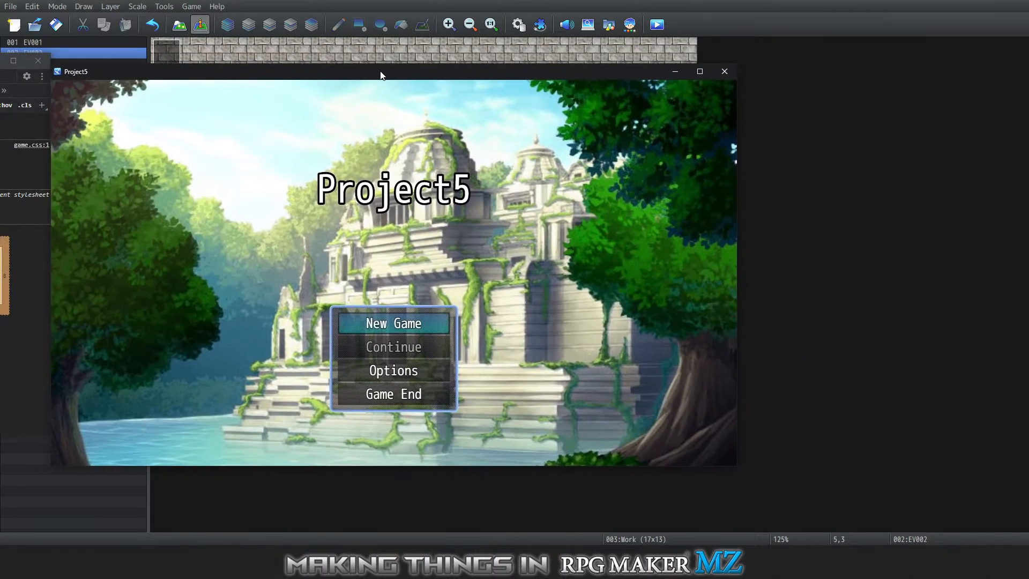
{"action": "key", "text": "Return"}
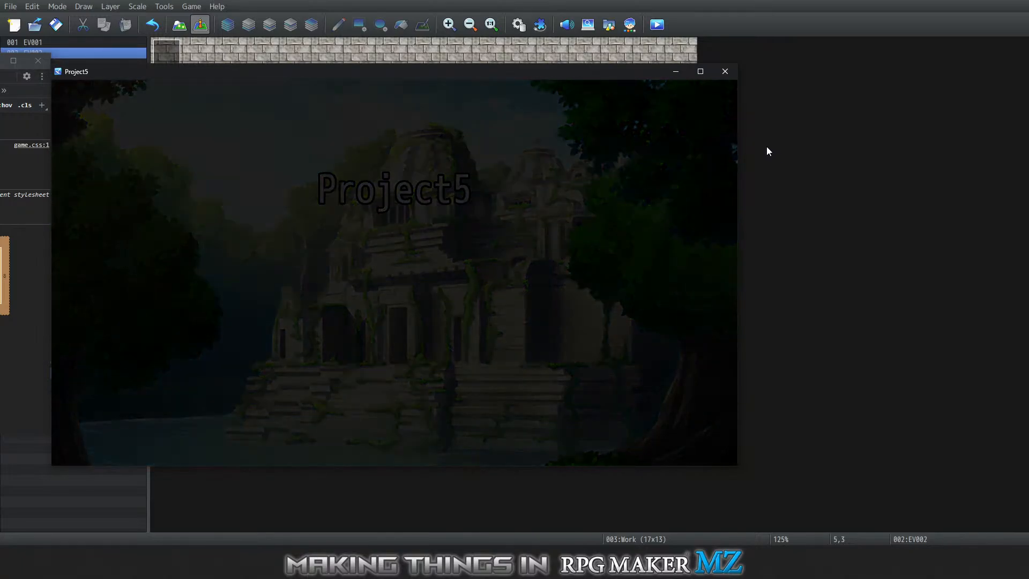
Walk the hero around to the ball's left side on the ice, push it to the right, and end the playtest
{"action": "key", "text": "Left"}
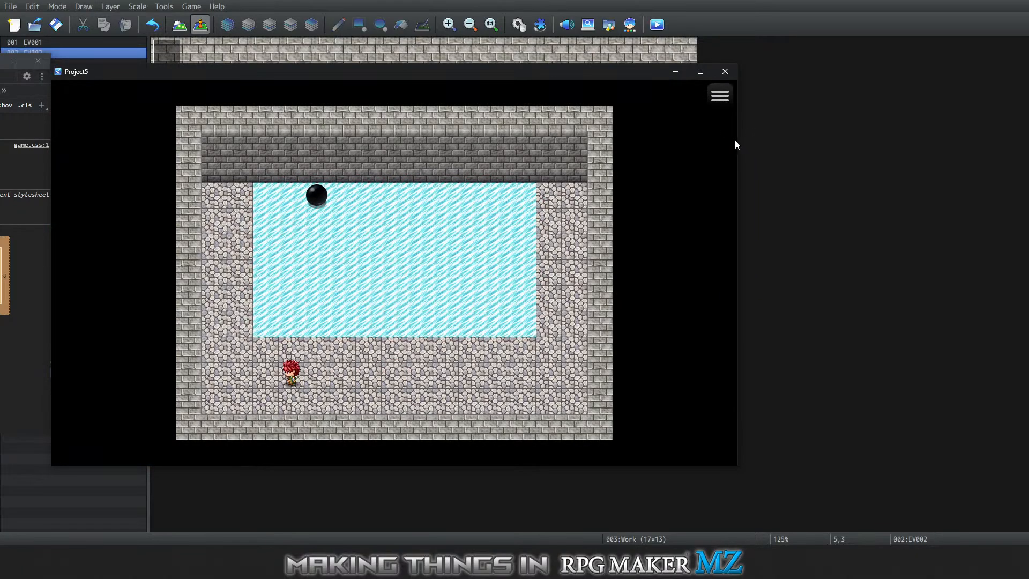
{"action": "key", "text": "Left"}
{"action": "key", "text": "Up"}
{"action": "key", "text": "Up"}
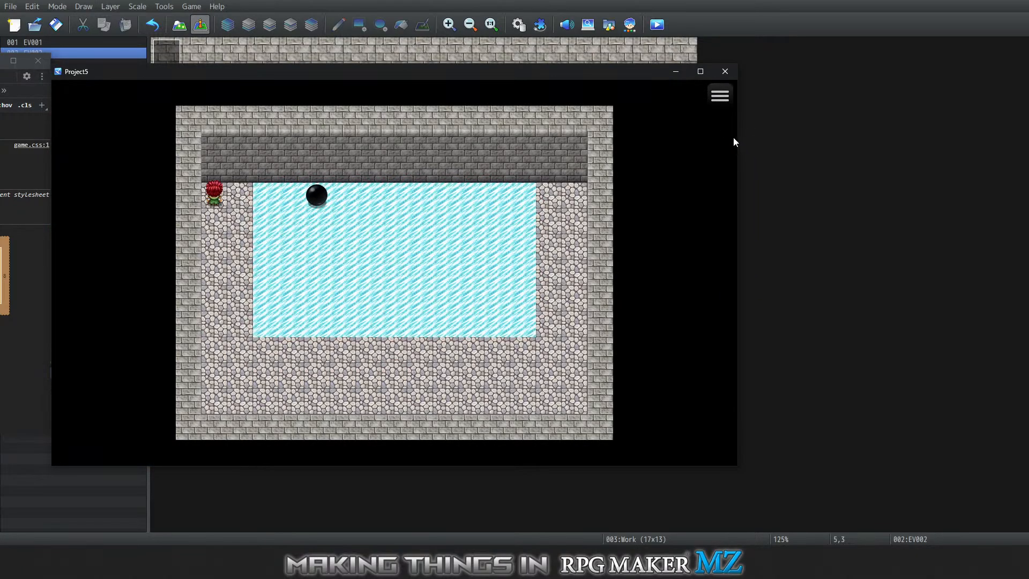
{"action": "key", "text": "Right"}
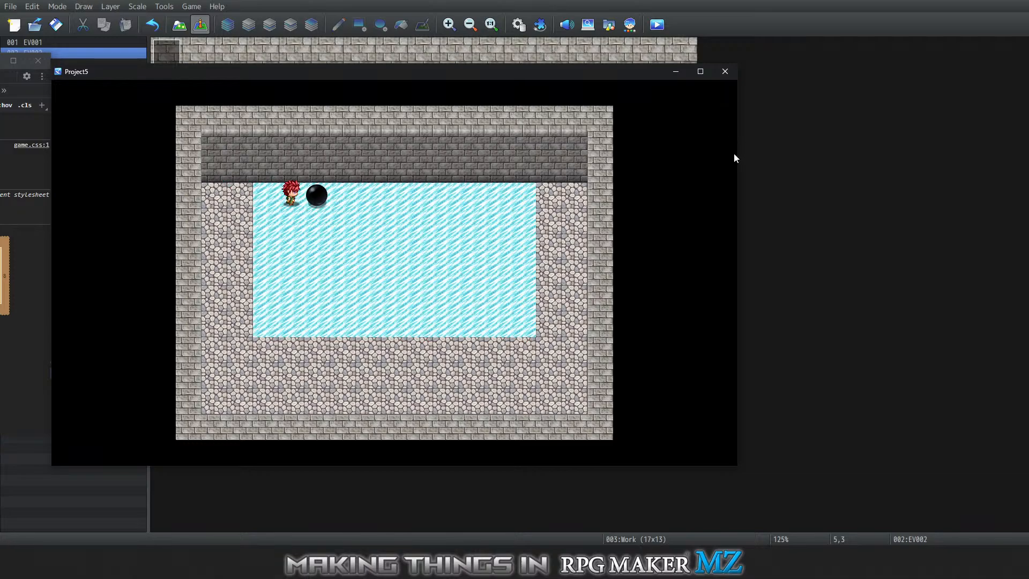
{"action": "key", "text": "Right"}
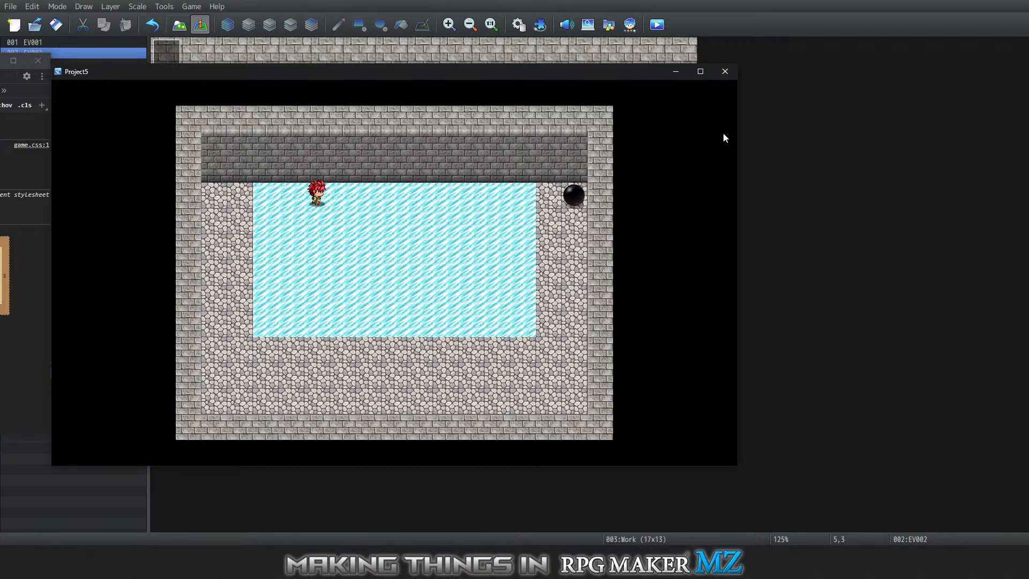
{"action": "left_click", "coordinate": [724, 72]}
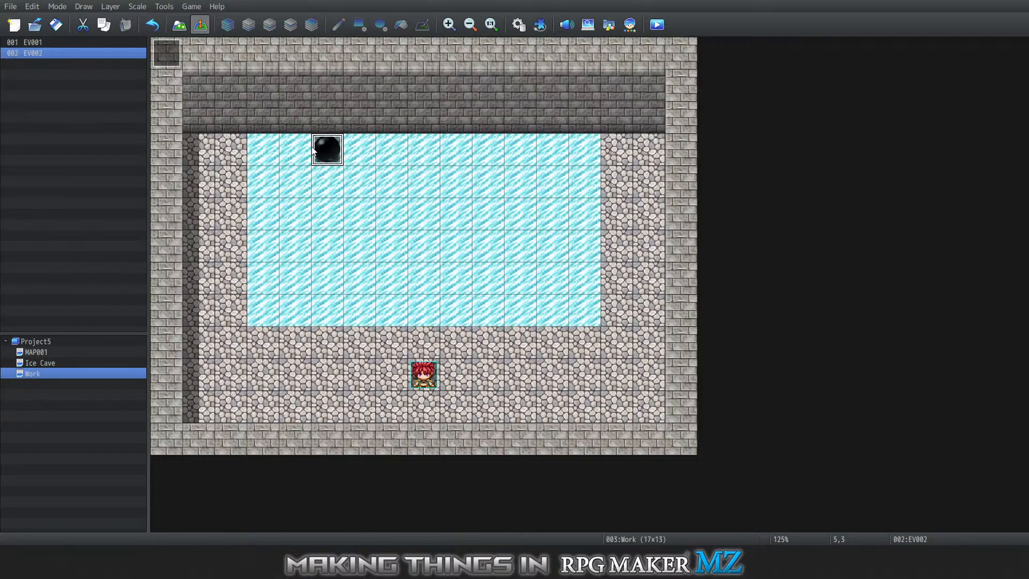
Move the black ball event EV002 to map tile 7,8 in the ice's bottom row using cut and paste
{"action": "right_click", "coordinate": [328, 149]}
{"action": "left_click", "coordinate": [343, 186]}
{"action": "right_click", "coordinate": [407, 301]}
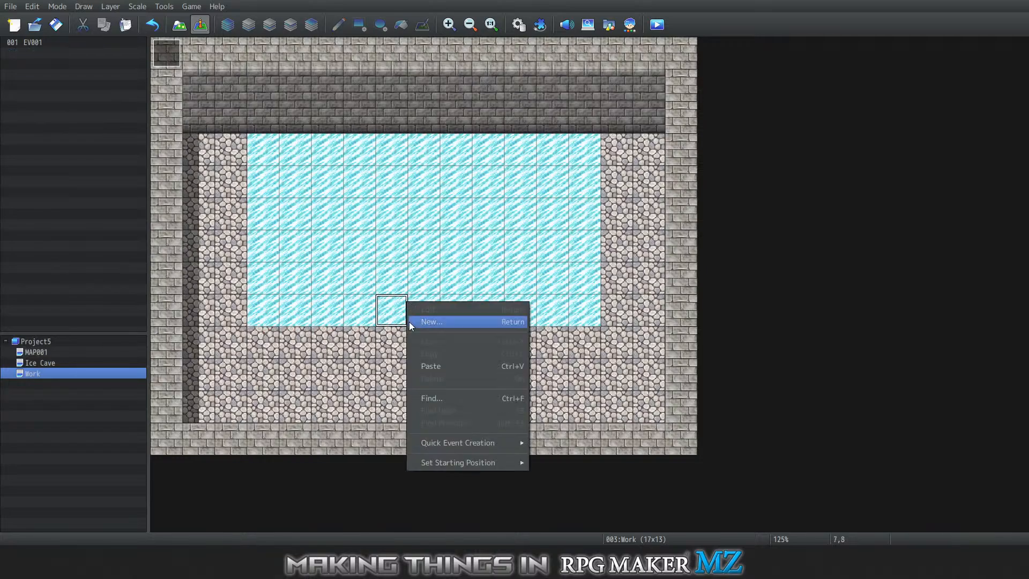
{"action": "left_click", "coordinate": [428, 366]}
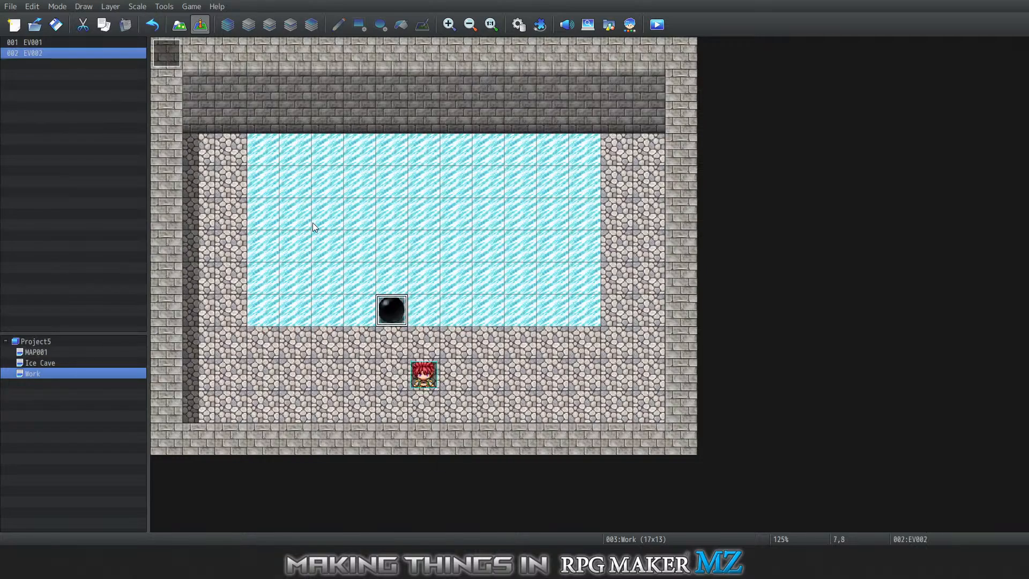
{"action": "left_click", "coordinate": [353, 362]}
{"action": "left_click", "coordinate": [460, 353]}
{"action": "left_click", "coordinate": [392, 364]}
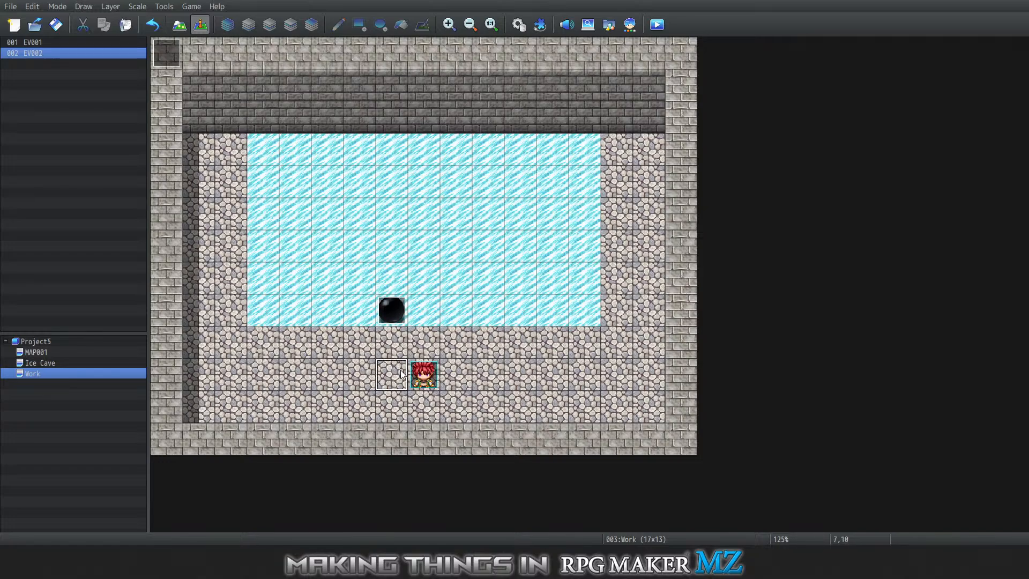
Launch another playtest, saving the game changes, and start a new game
{"action": "left_click", "coordinate": [193, 7]}
{"action": "left_click", "coordinate": [214, 20]}
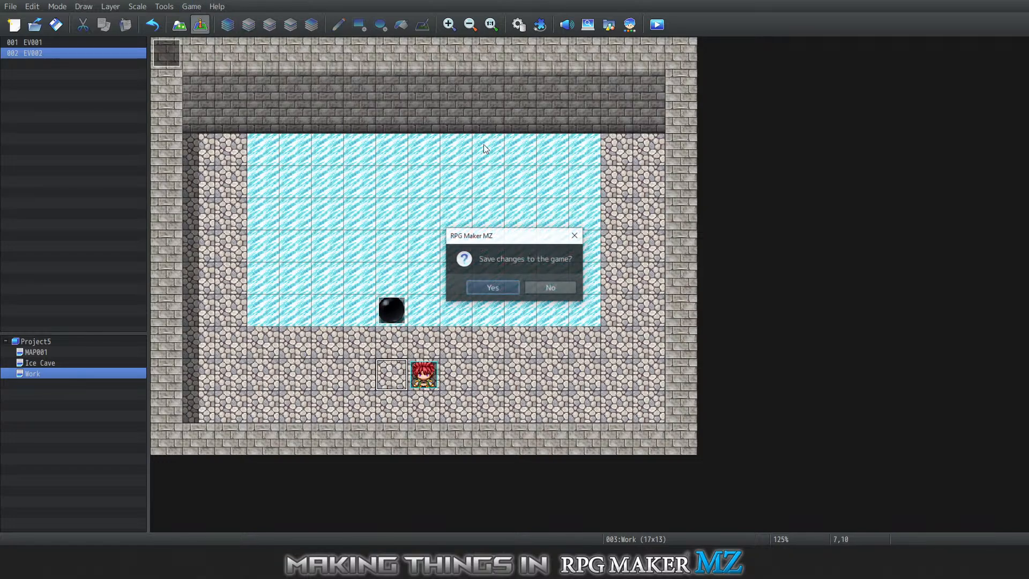
{"action": "left_click", "coordinate": [509, 288]}
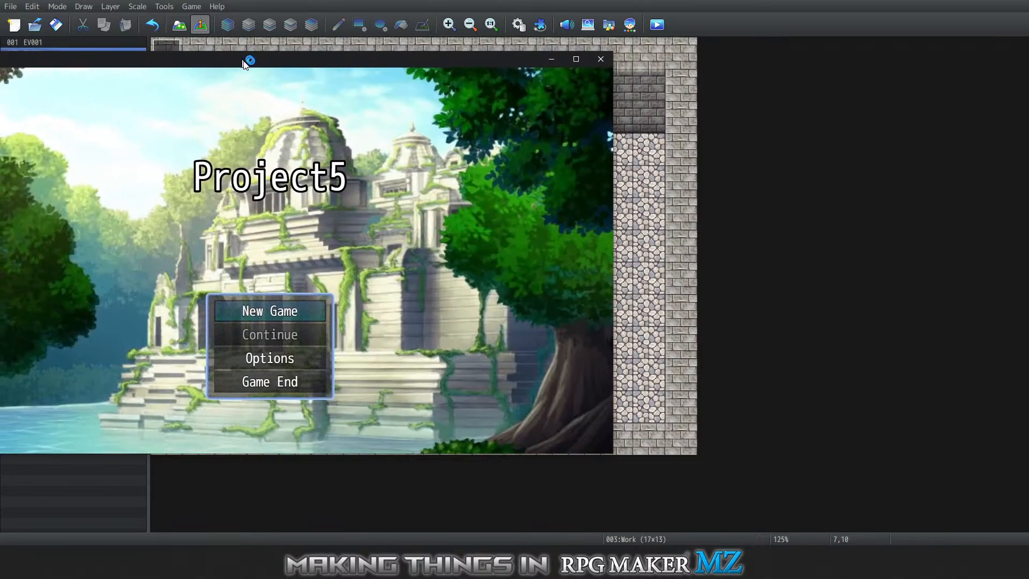
{"action": "key", "text": "Return"}
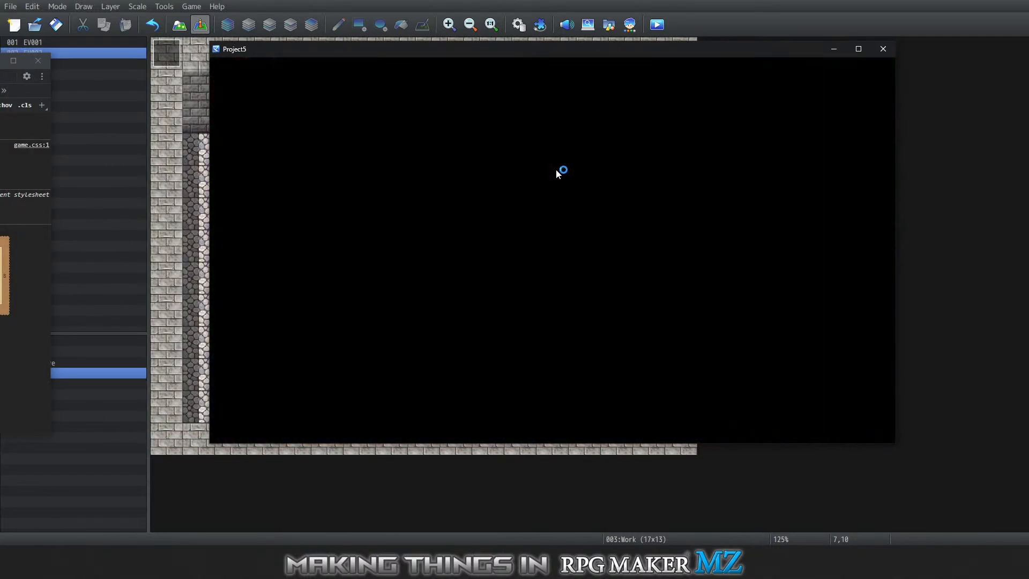
Walk the hero to the tile directly below the black ball and push it up across the ice
{"action": "key", "text": "Left"}
{"action": "key", "text": "Up"}
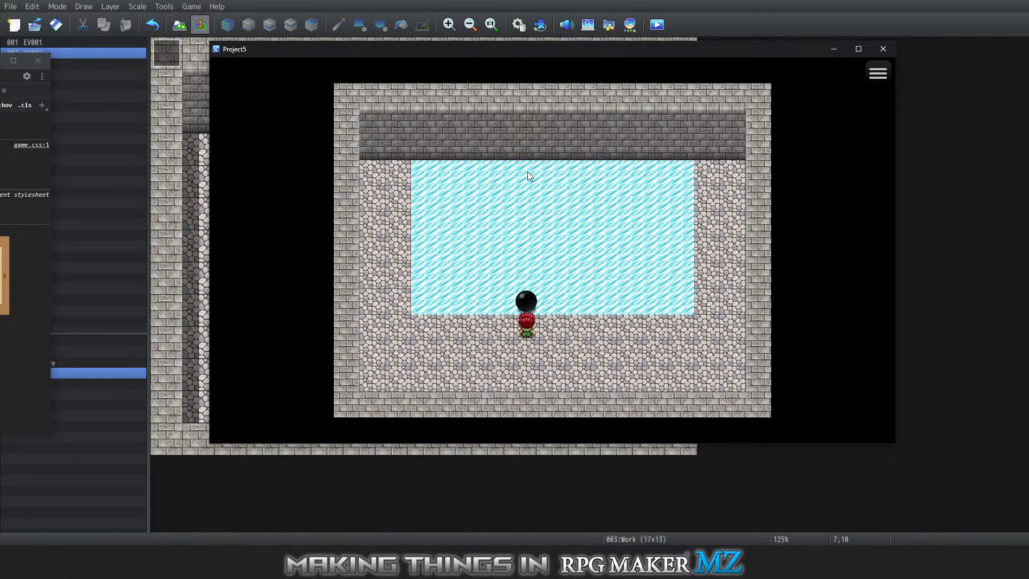
{"action": "key", "text": "Return"}
Bring the hero around to the ball's left side along the upper wall, push it right, and end the playtest
{"action": "key", "text": "Left"}
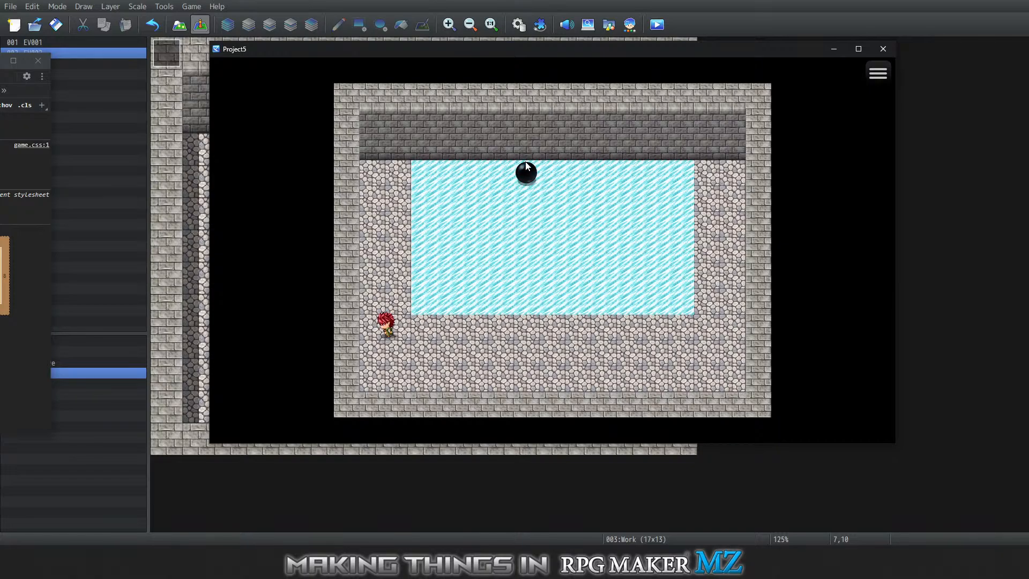
{"action": "key", "text": "Up"}
{"action": "key", "text": "Right"}
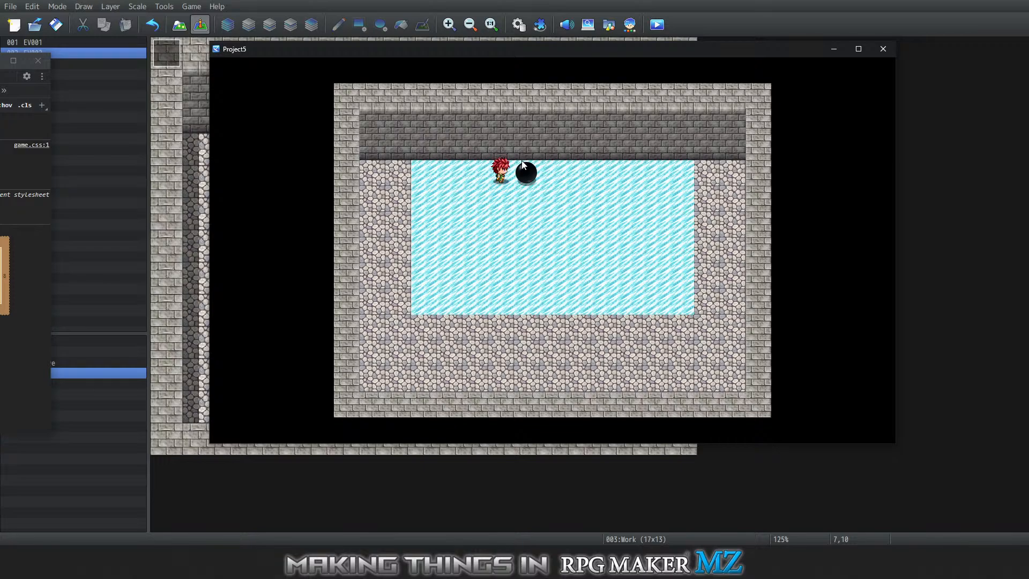
{"action": "key", "text": "Right"}
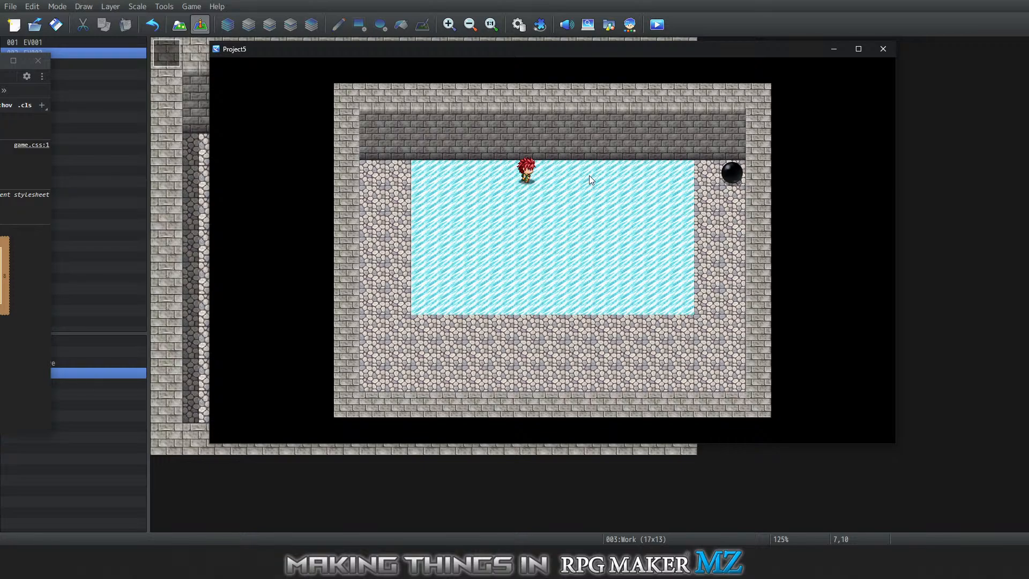
{"action": "left_click", "coordinate": [881, 50]}
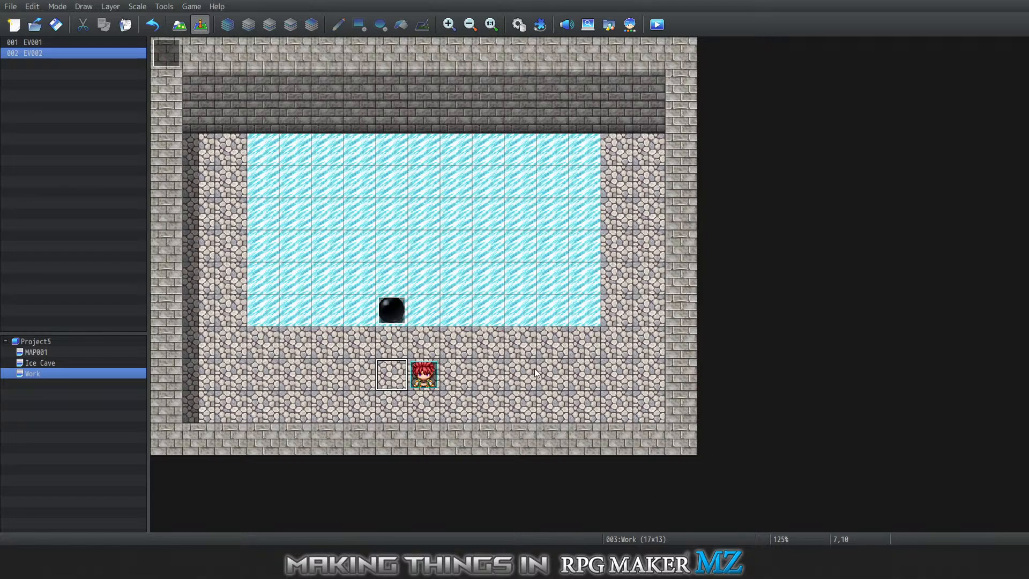
Open the ball event EV002 and examine page 2 from its Map X/Y variables down to the Map X/Y position check
{"action": "right_click", "coordinate": [399, 316]}
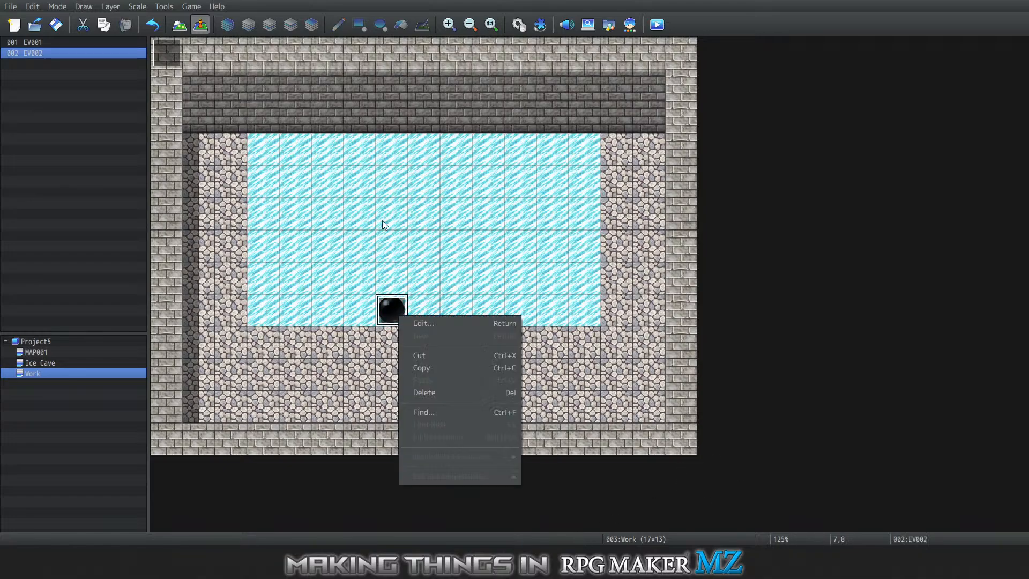
{"action": "left_click", "coordinate": [457, 323]}
{"action": "left_click", "coordinate": [480, 231]}
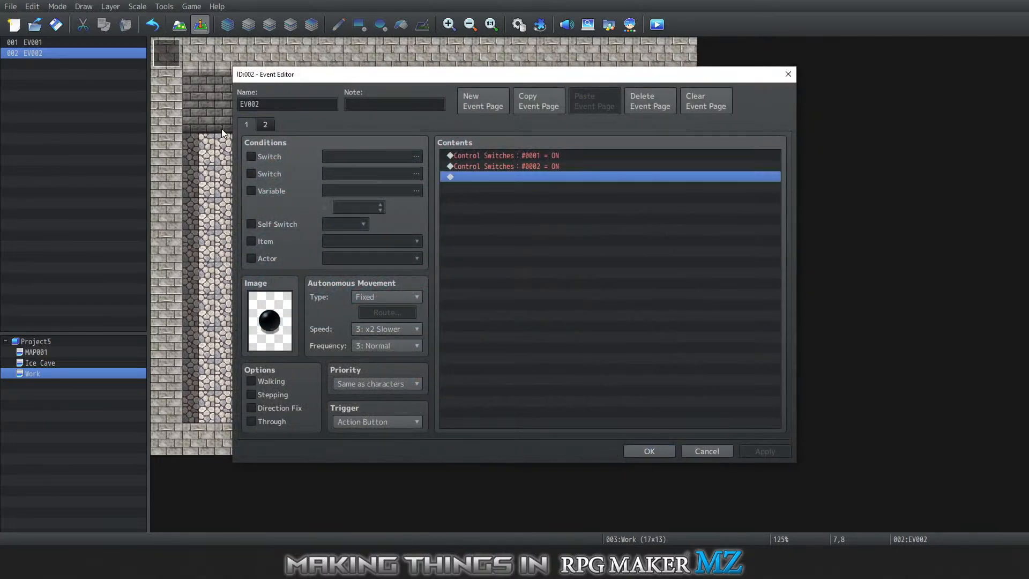
{"action": "left_click", "coordinate": [263, 126]}
{"action": "scroll", "coordinate": [583, 280], "scroll_direction": "down", "scroll_amount": 2}
{"action": "scroll", "coordinate": [606, 293], "scroll_direction": "up", "scroll_amount": 3}
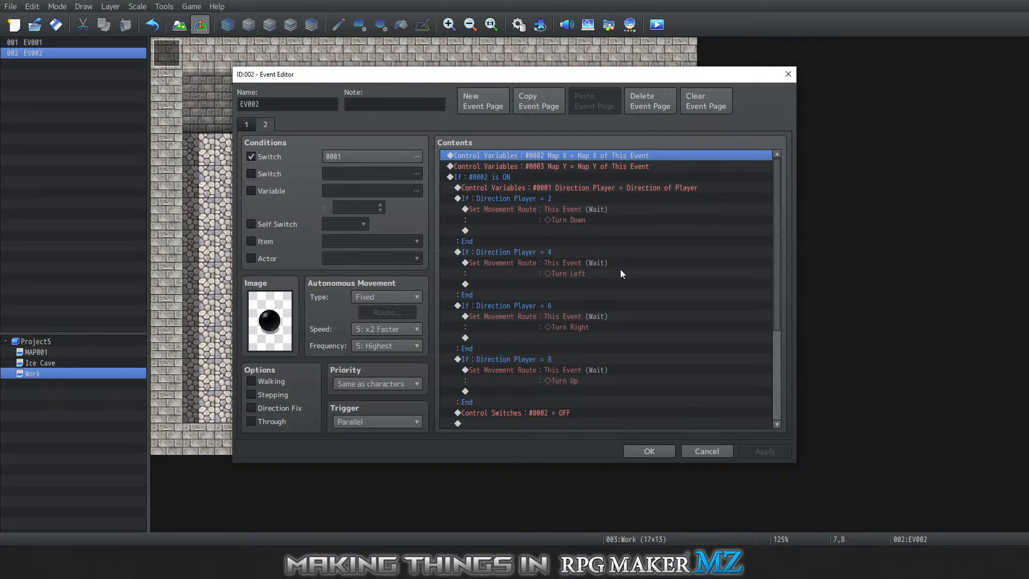
{"action": "scroll", "coordinate": [644, 270], "scroll_direction": "down", "scroll_amount": 5}
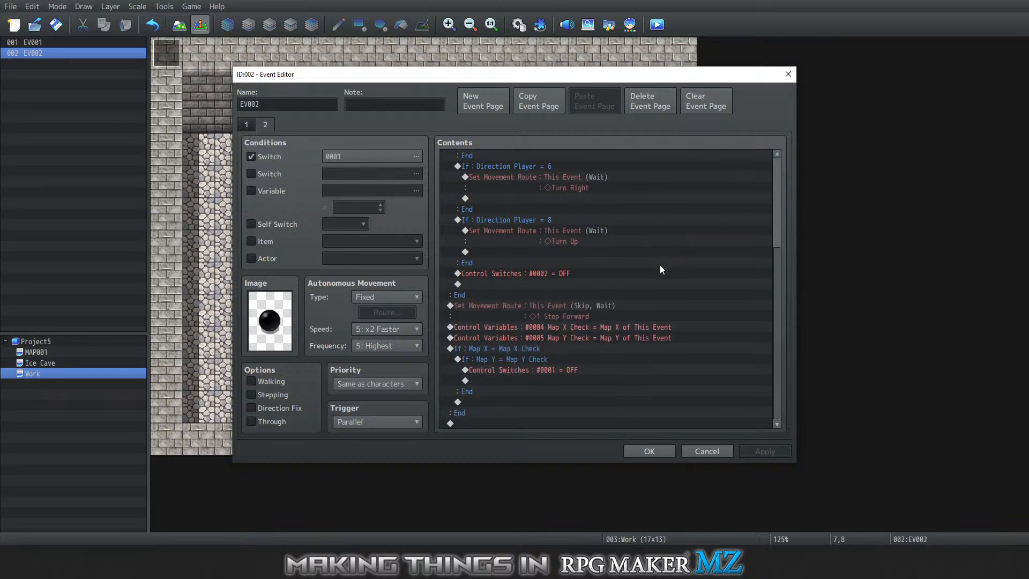
{"action": "scroll", "coordinate": [649, 263], "scroll_direction": "up", "scroll_amount": 5}
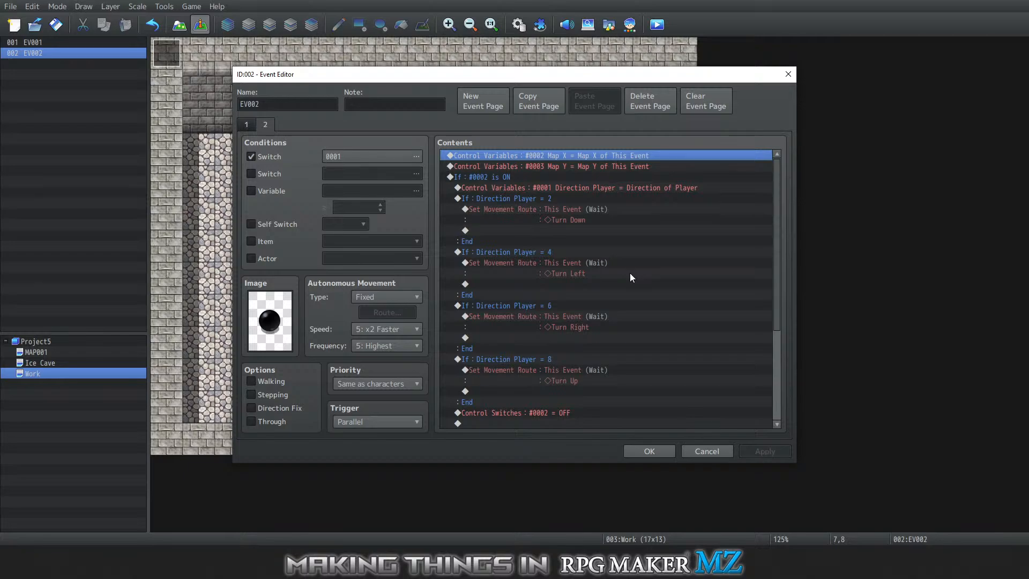
{"action": "scroll", "coordinate": [538, 325], "scroll_direction": "down", "scroll_amount": 4}
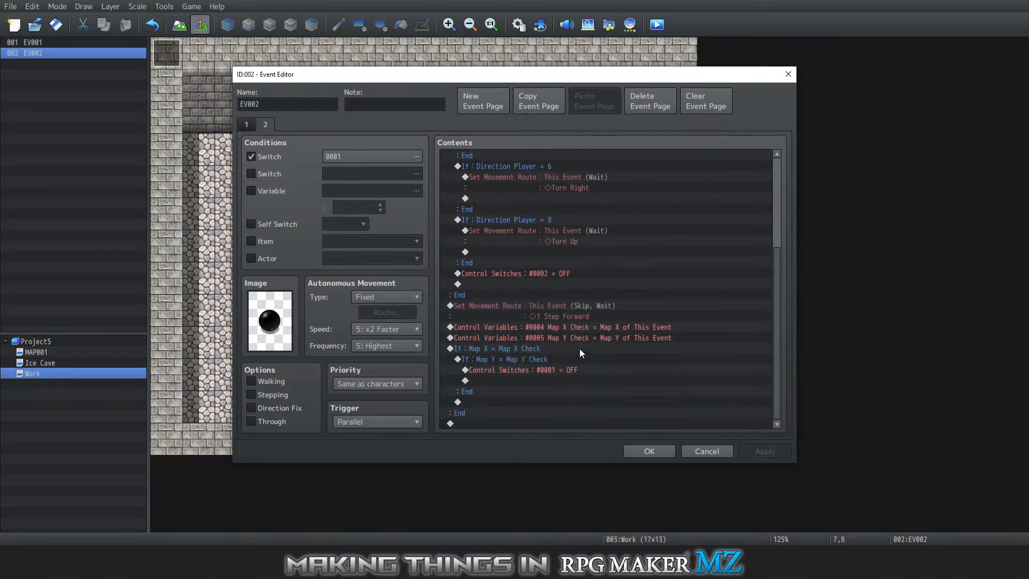
{"action": "scroll", "coordinate": [580, 349], "scroll_direction": "up", "scroll_amount": 4}
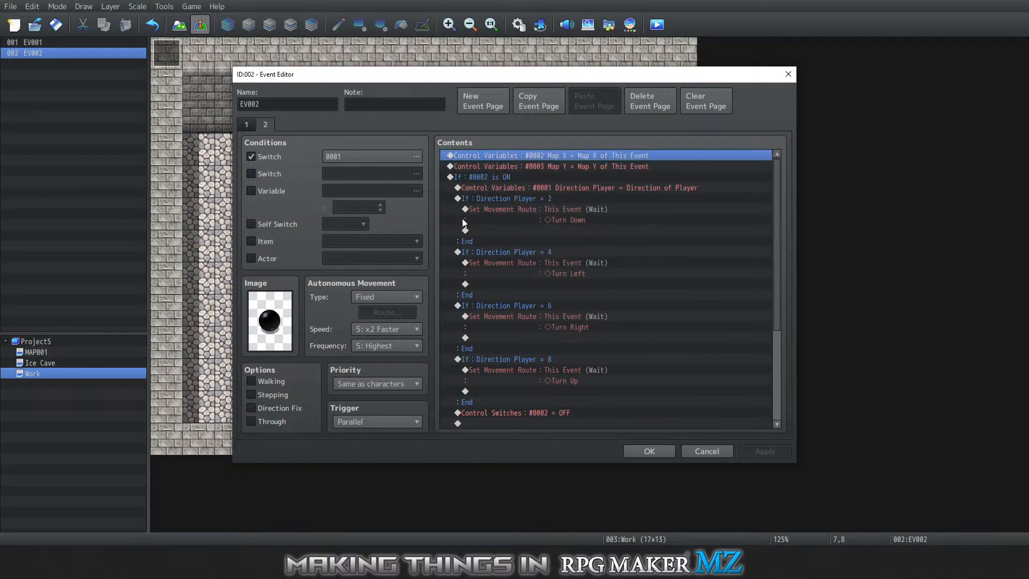
Examine page 2's Map Y and Direction Player variable commands together with the direction branches and position check that follow
{"action": "left_click", "coordinate": [476, 186]}
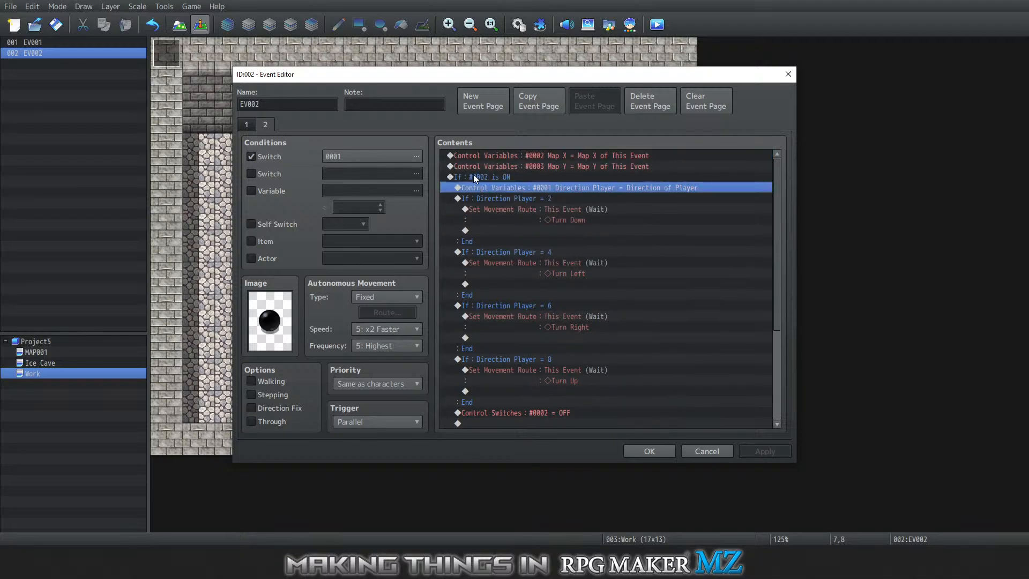
{"action": "left_click", "coordinate": [475, 165]}
{"action": "left_click", "coordinate": [481, 189]}
{"action": "scroll", "coordinate": [531, 275], "scroll_direction": "down", "scroll_amount": 4}
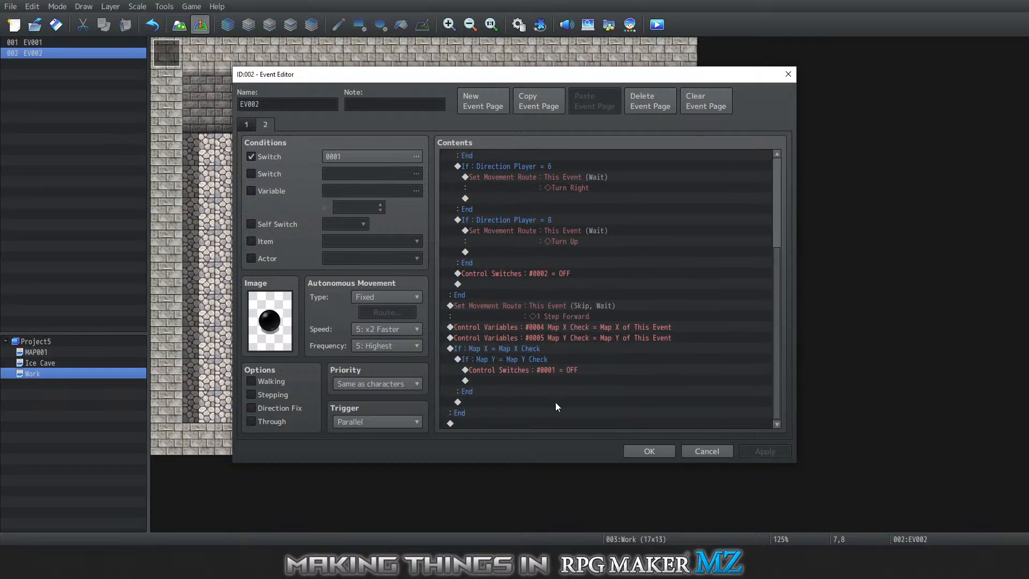
{"action": "scroll", "coordinate": [563, 361], "scroll_direction": "up", "scroll_amount": 4}
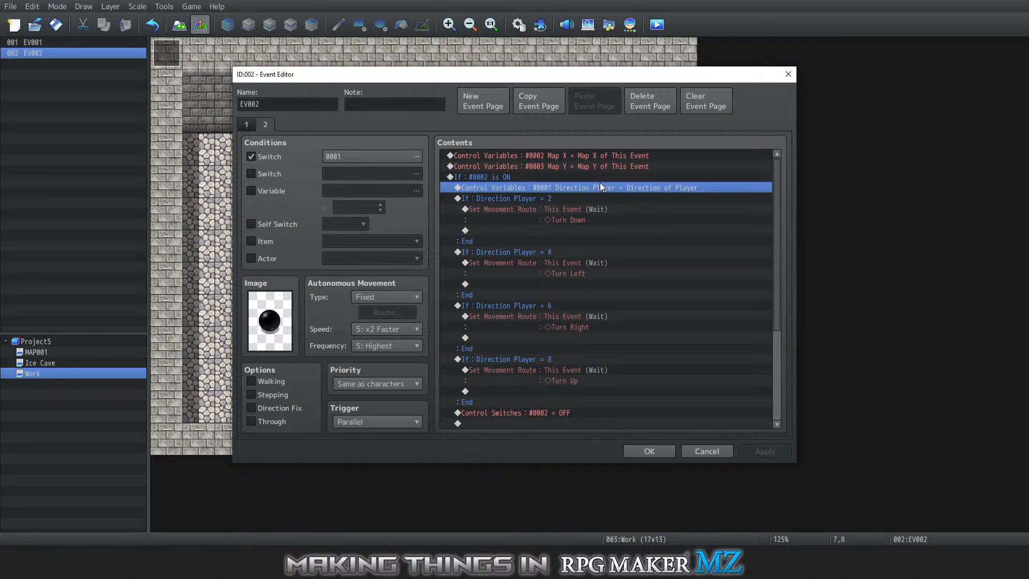
{"action": "scroll", "coordinate": [667, 192], "scroll_direction": "down", "scroll_amount": 1}
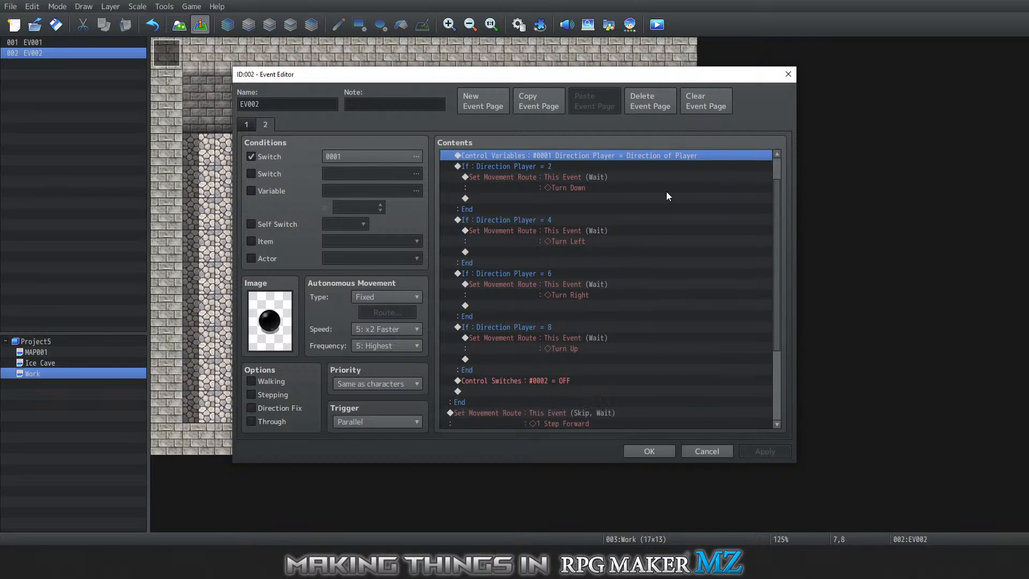
{"action": "scroll", "coordinate": [678, 230], "scroll_direction": "up", "scroll_amount": 1}
Compare page 1's two switch commands with page 2's #0002 condition, Direction Player variable and Turn Down branch
{"action": "left_click", "coordinate": [246, 126]}
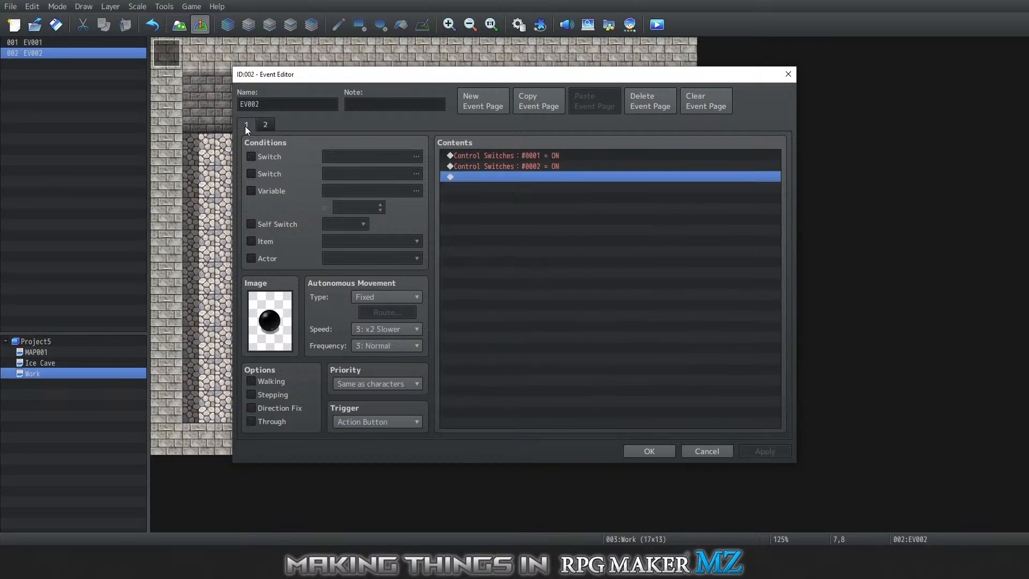
{"action": "left_click", "coordinate": [265, 125]}
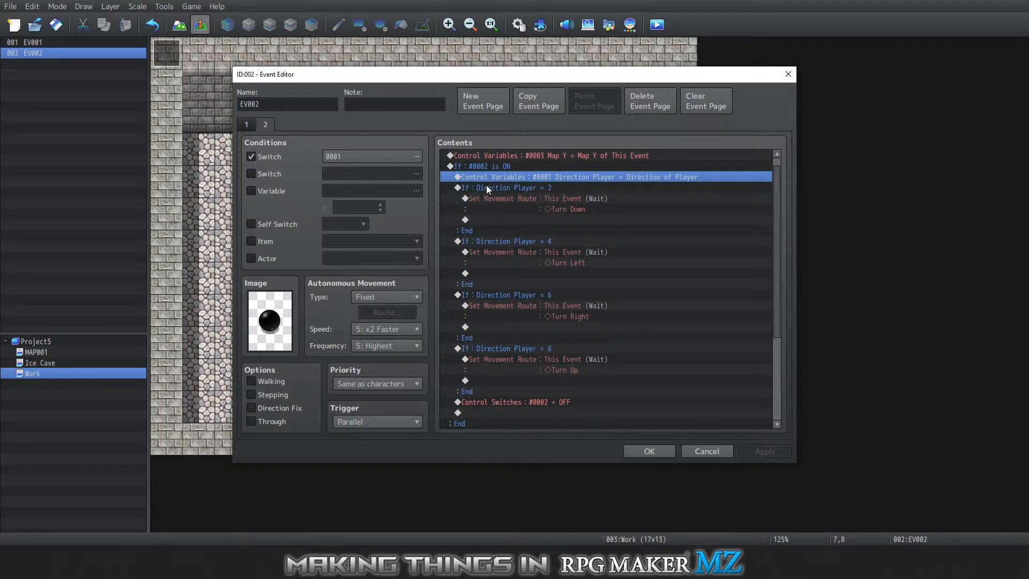
{"action": "left_click", "coordinate": [503, 188]}
{"action": "left_click", "coordinate": [506, 208]}
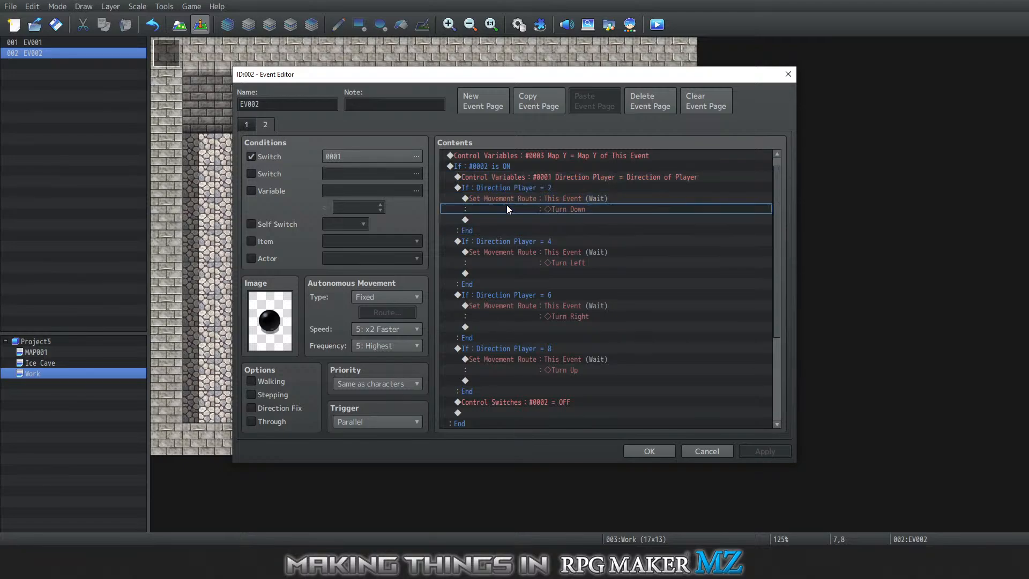
{"action": "left_click", "coordinate": [500, 199]}
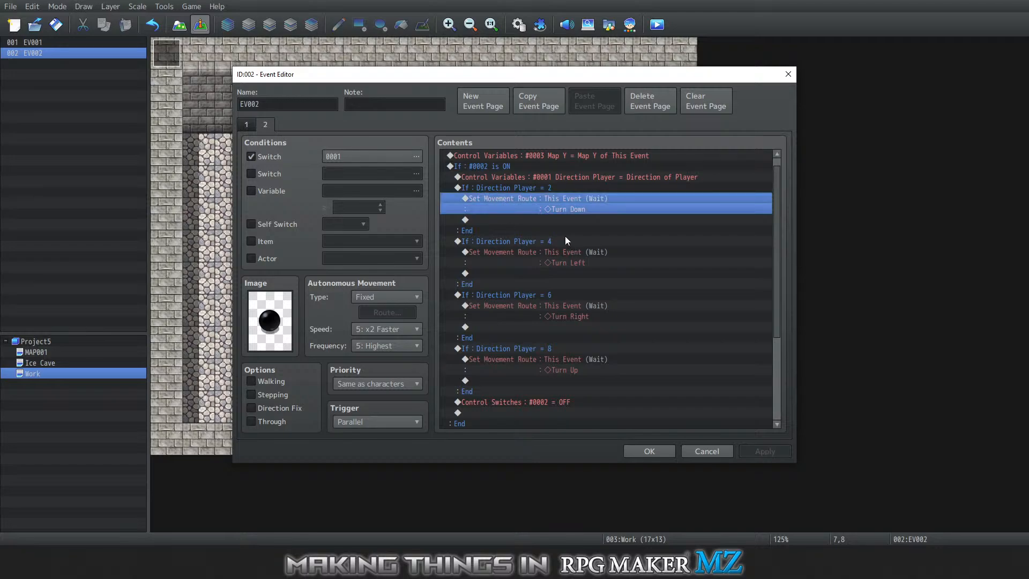
{"action": "left_click", "coordinate": [479, 174]}
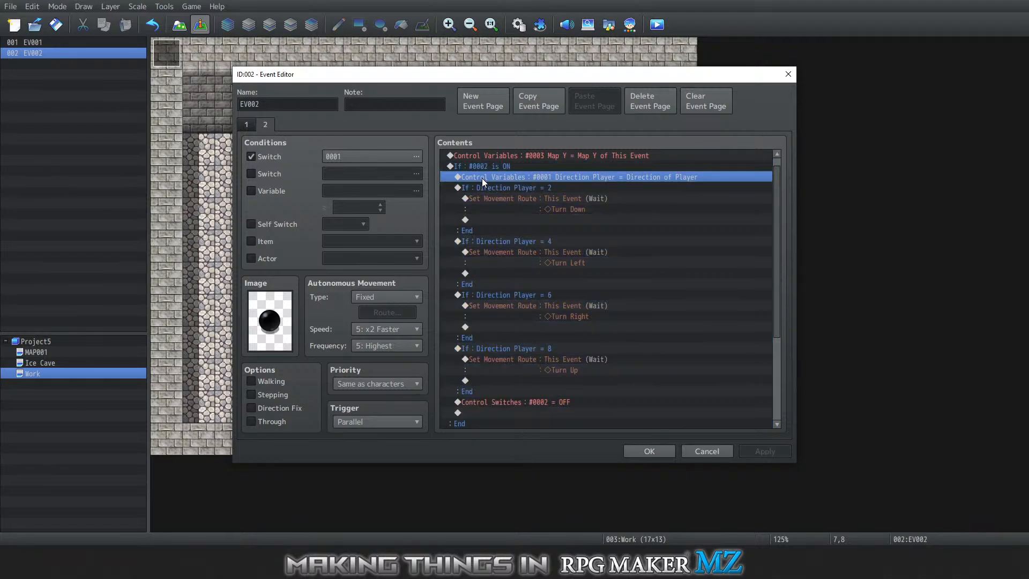
{"action": "left_click", "coordinate": [482, 188]}
Examine how page 2's direction branches lead to switching #0002 off and the 1 Step Forward movement route
{"action": "scroll", "coordinate": [493, 257], "scroll_direction": "down", "scroll_amount": 4}
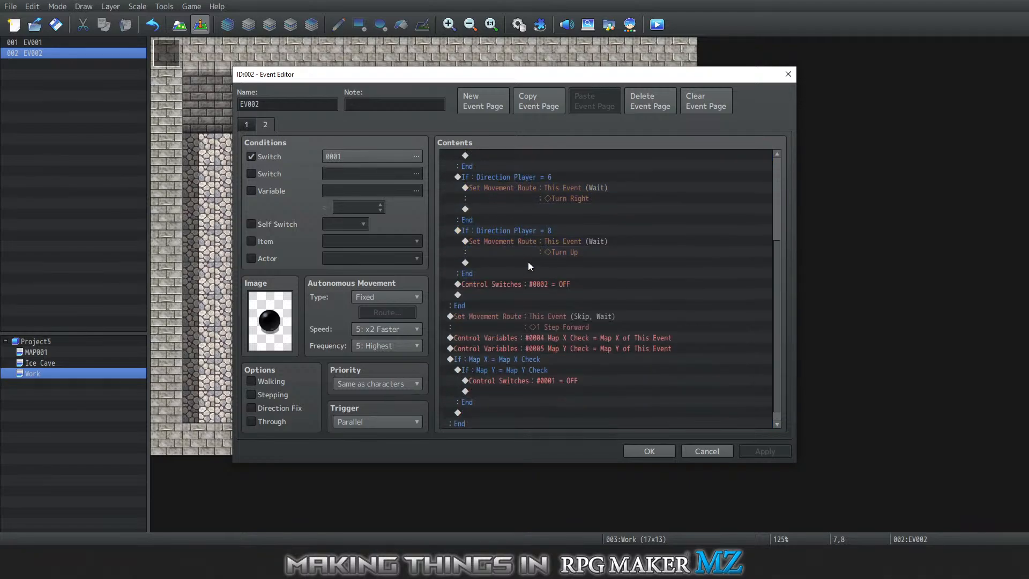
{"action": "scroll", "coordinate": [527, 260], "scroll_direction": "up", "scroll_amount": 4}
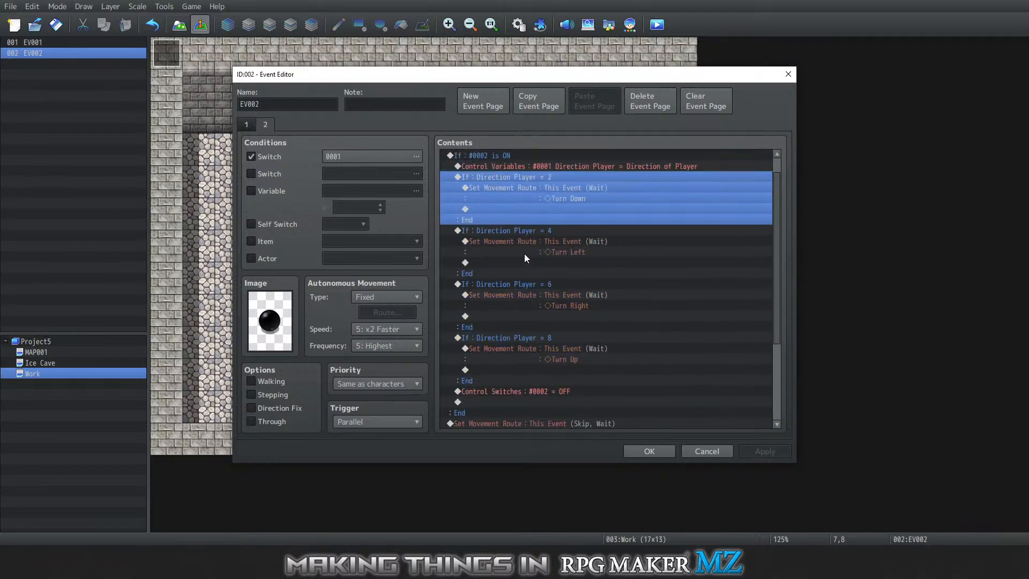
{"action": "scroll", "coordinate": [524, 254], "scroll_direction": "down", "scroll_amount": 2}
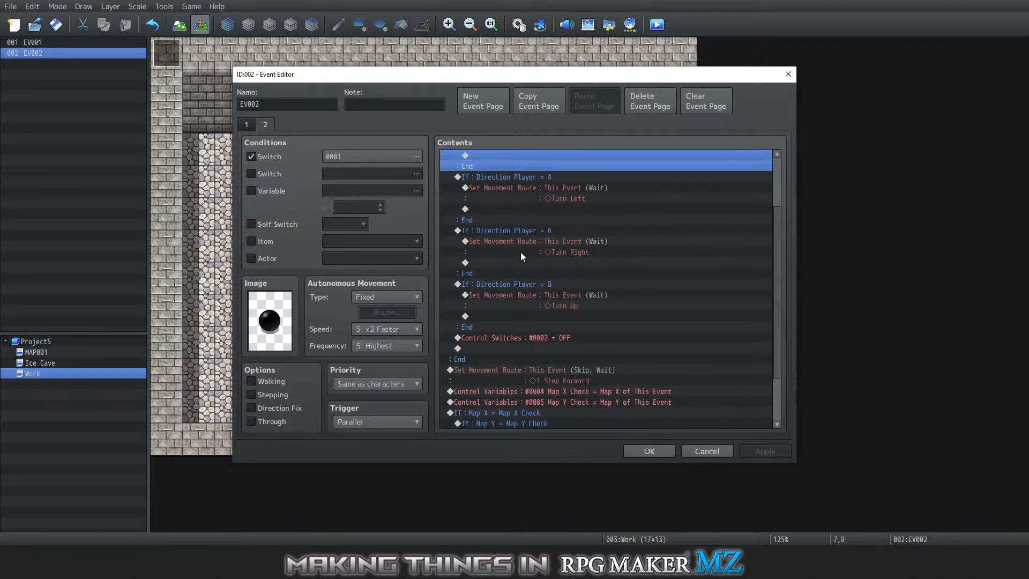
{"action": "scroll", "coordinate": [520, 254], "scroll_direction": "down", "scroll_amount": 2}
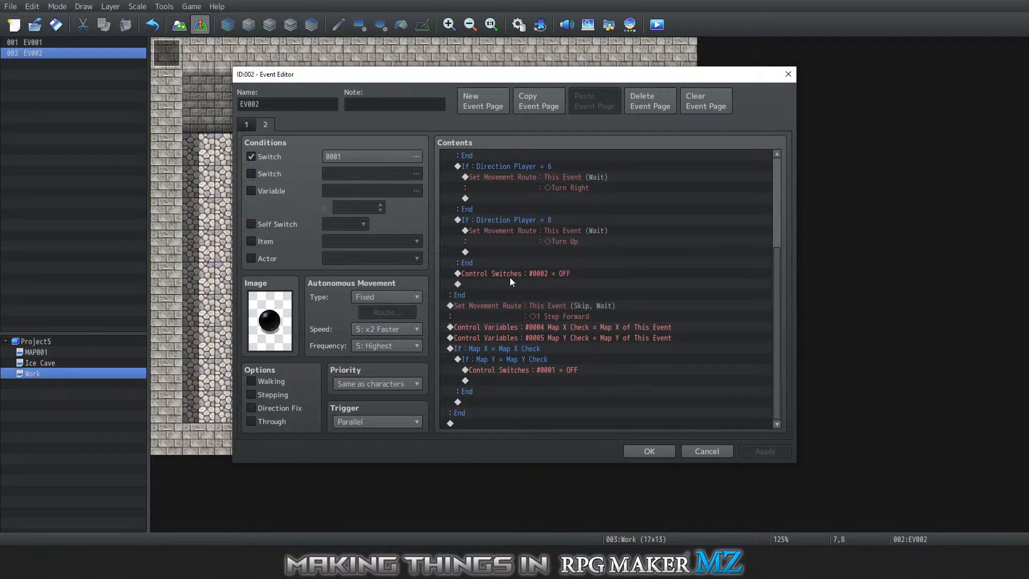
{"action": "left_click", "coordinate": [517, 305]}
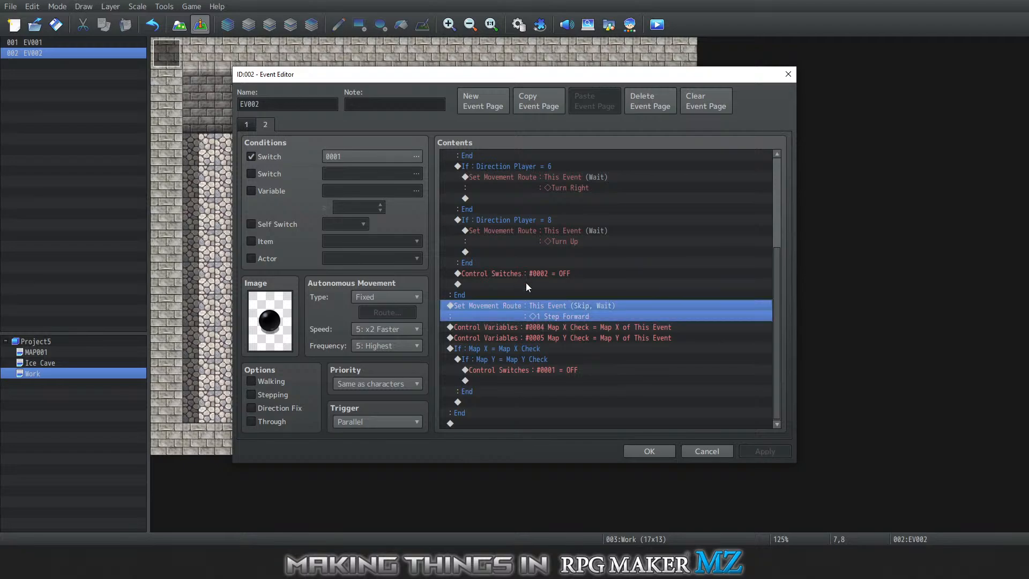
{"action": "scroll", "coordinate": [525, 278], "scroll_direction": "up", "scroll_amount": 5}
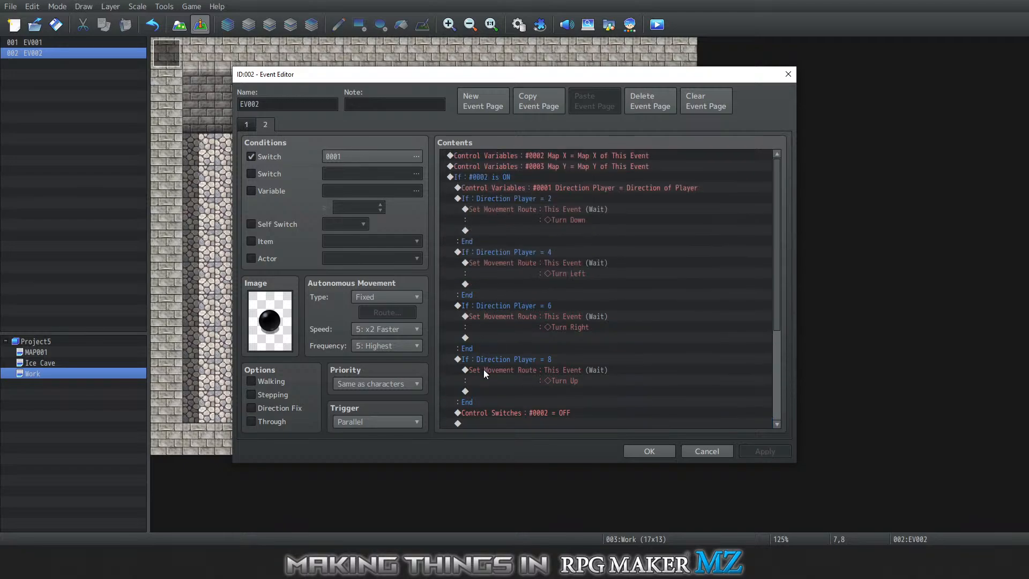
{"action": "scroll", "coordinate": [510, 282], "scroll_direction": "down", "scroll_amount": 3}
{"action": "scroll", "coordinate": [504, 284], "scroll_direction": "down", "scroll_amount": 1}
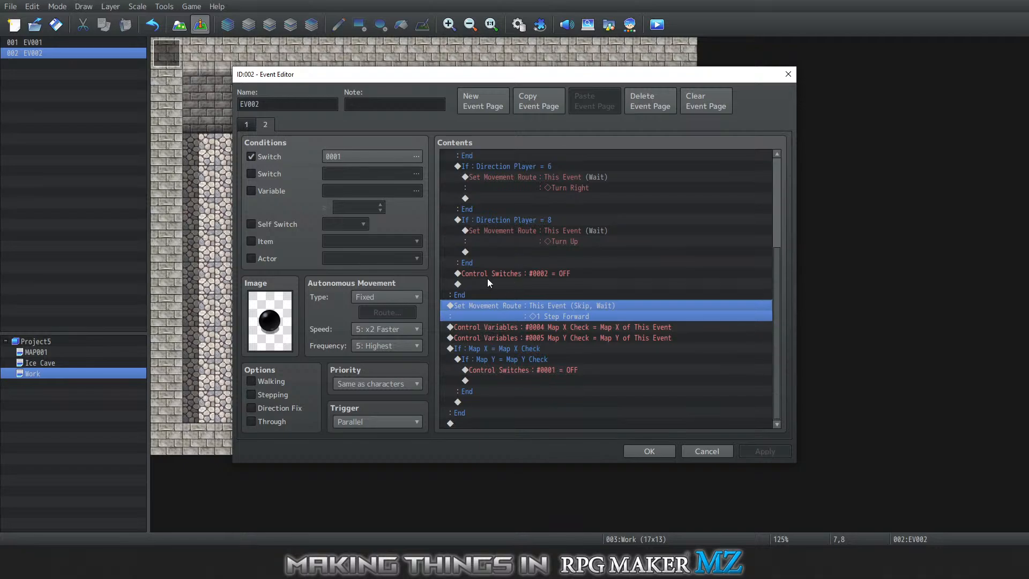
{"action": "scroll", "coordinate": [512, 246], "scroll_direction": "up", "scroll_amount": 5}
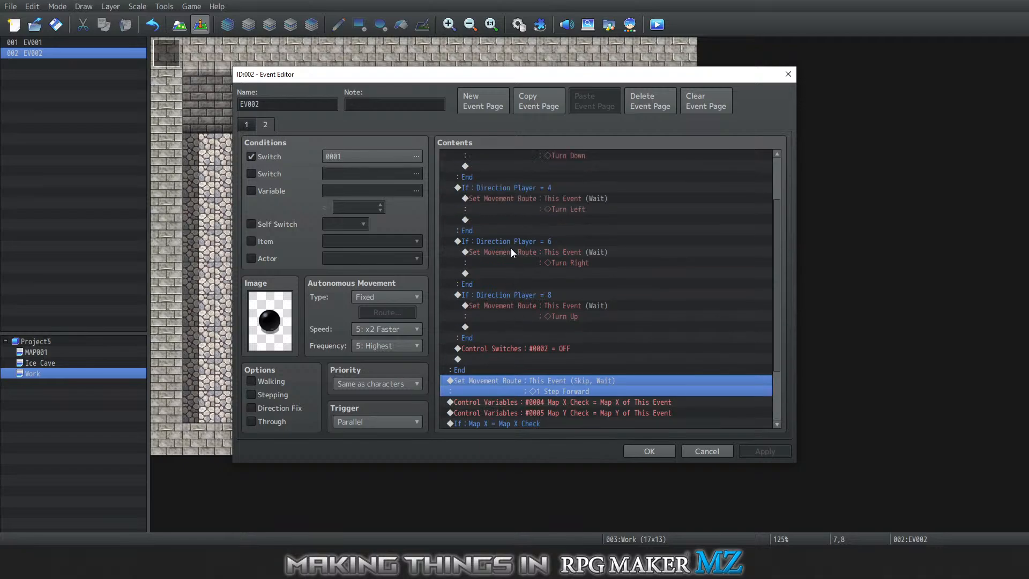
Examine page 2's Map X Check and Map Y Check variables and the nested position conditions that switch #0001 off
{"action": "scroll", "coordinate": [488, 209], "scroll_direction": "down", "scroll_amount": 5}
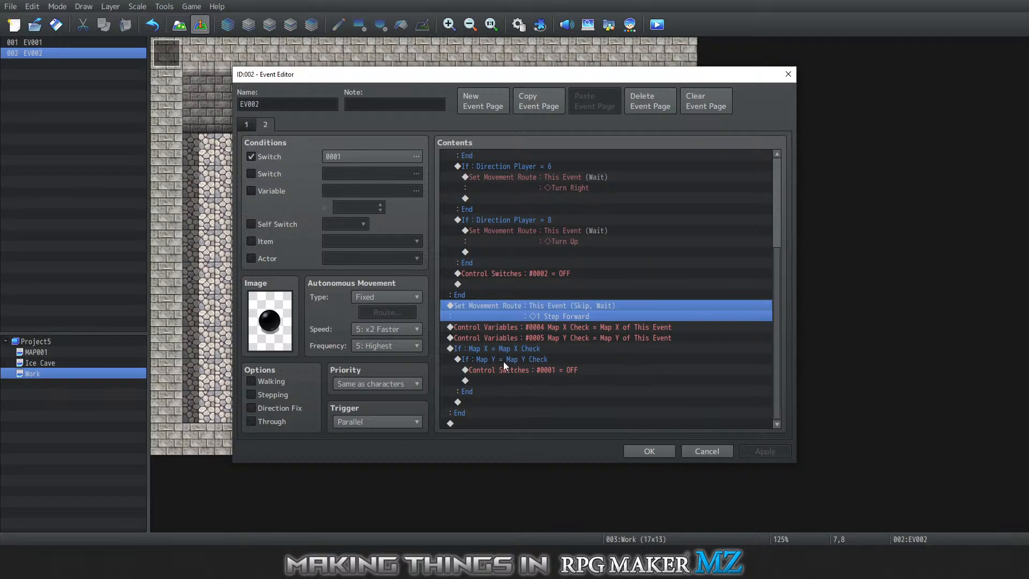
{"action": "left_click", "coordinate": [505, 328]}
{"action": "left_click", "coordinate": [509, 338]}
{"action": "left_click", "coordinate": [510, 349]}
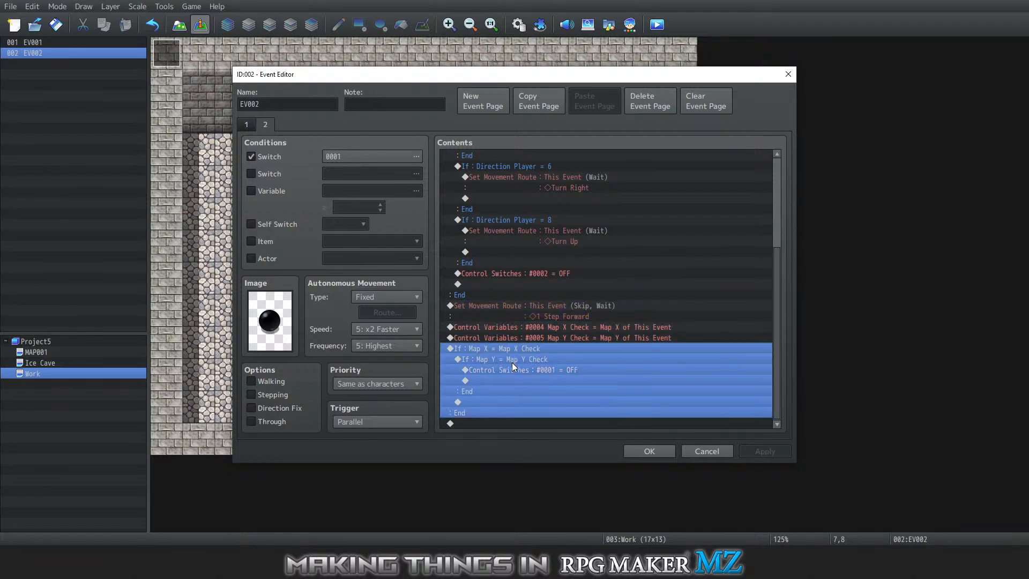
{"action": "left_click", "coordinate": [512, 362]}
{"action": "left_click", "coordinate": [516, 380]}
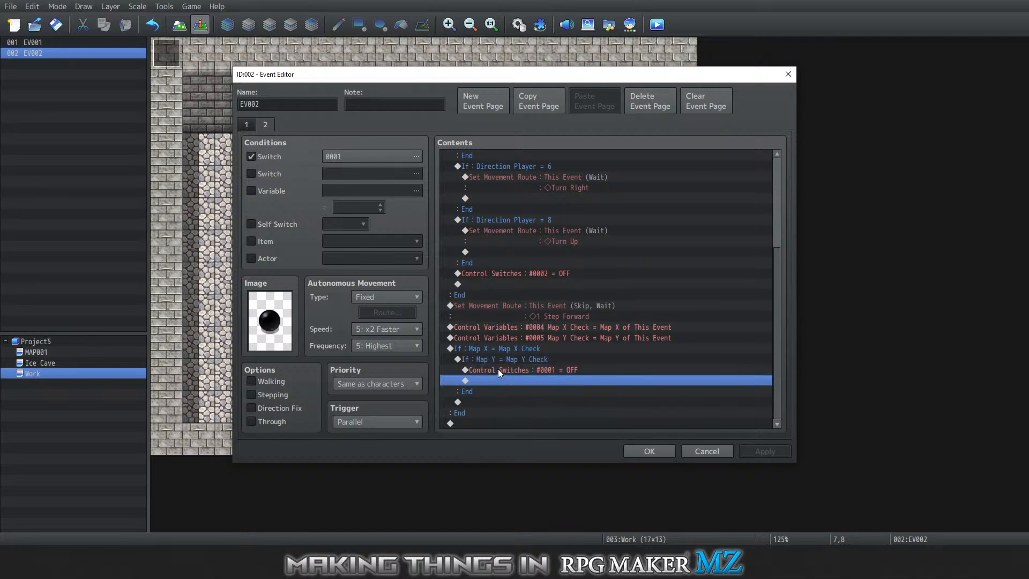
{"action": "left_click", "coordinate": [499, 369]}
{"action": "left_click", "coordinate": [511, 395]}
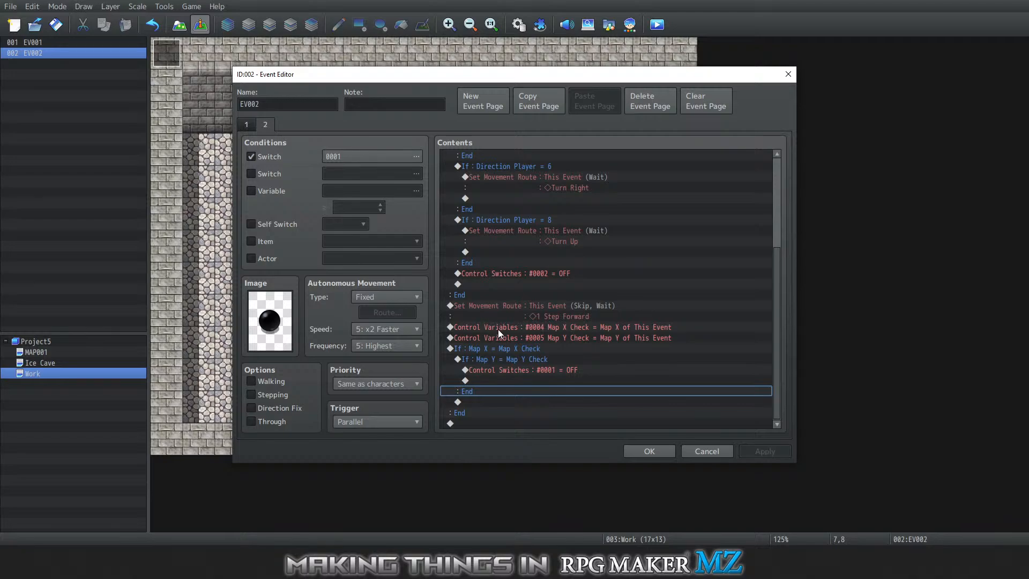
Trace page 2's sequence from the 1 Step Forward route through the check variables to the #0001 OFF command
{"action": "left_click", "coordinate": [492, 308]}
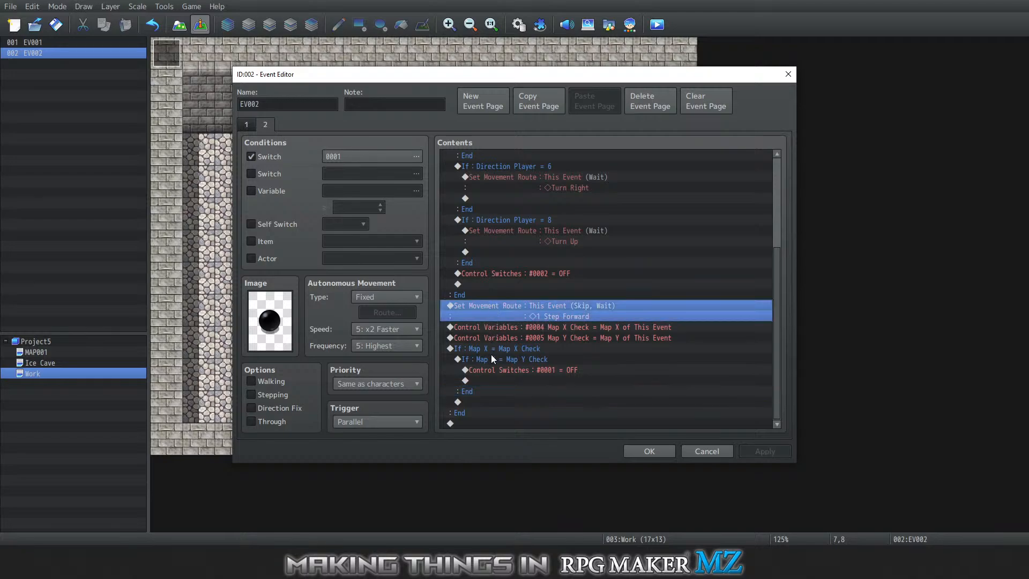
{"action": "left_click", "coordinate": [486, 335]}
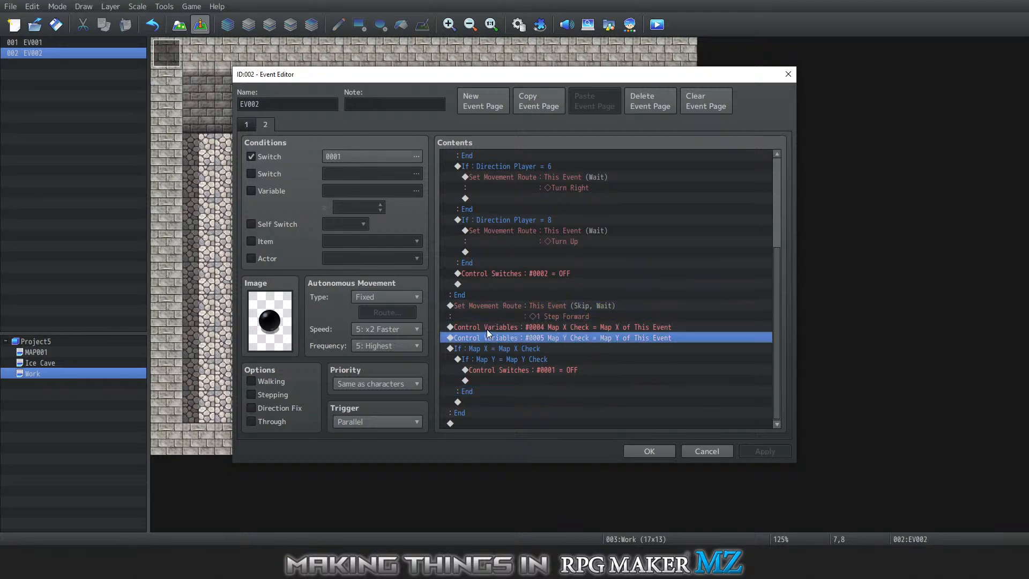
{"action": "left_click", "coordinate": [487, 328]}
{"action": "left_click", "coordinate": [491, 338]}
{"action": "left_click", "coordinate": [493, 351]}
{"action": "left_click", "coordinate": [498, 369]}
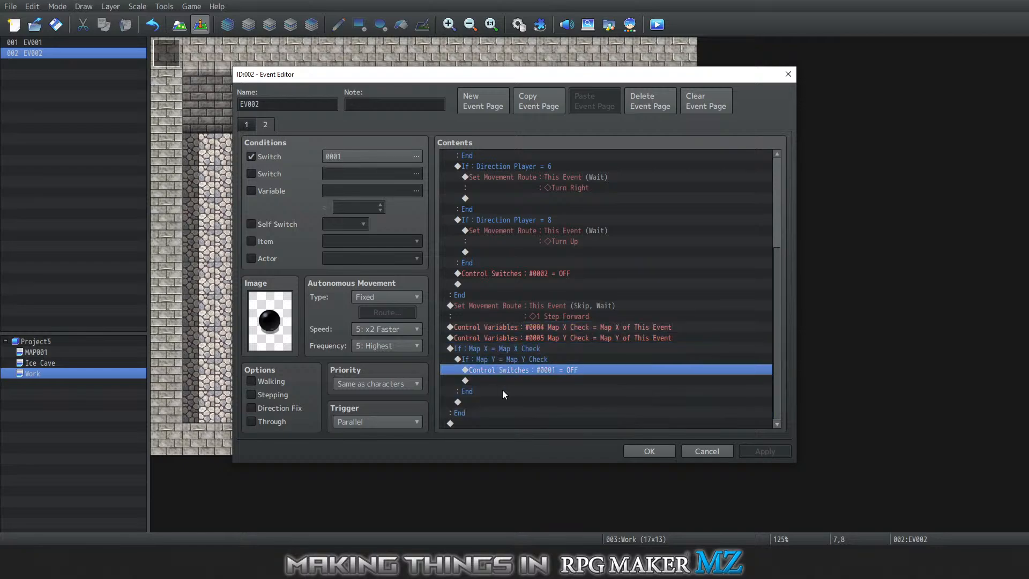
{"action": "left_click", "coordinate": [504, 392]}
Move the whole #0002 is ON conditional branch above the Map X and Map Y variable commands on page 2
{"action": "scroll", "coordinate": [503, 392], "scroll_direction": "up", "scroll_amount": 5}
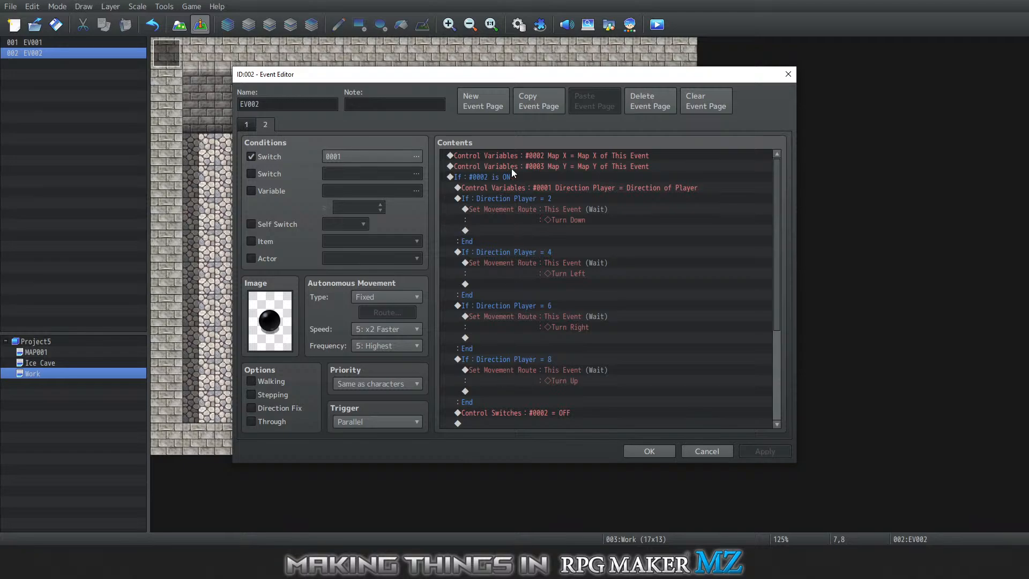
{"action": "left_click", "coordinate": [490, 177]}
{"action": "right_click", "coordinate": [488, 176]}
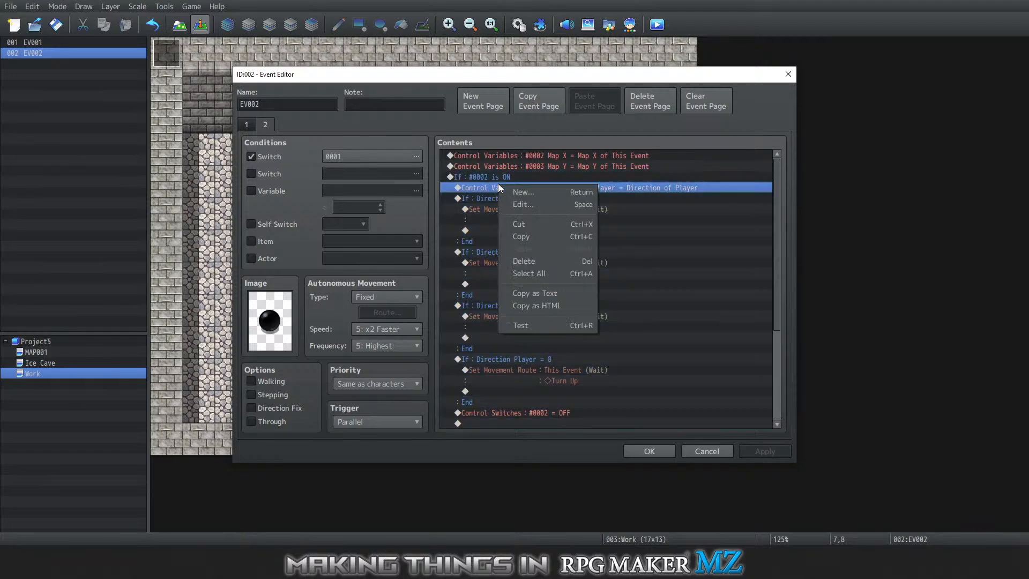
{"action": "left_click", "coordinate": [505, 212]}
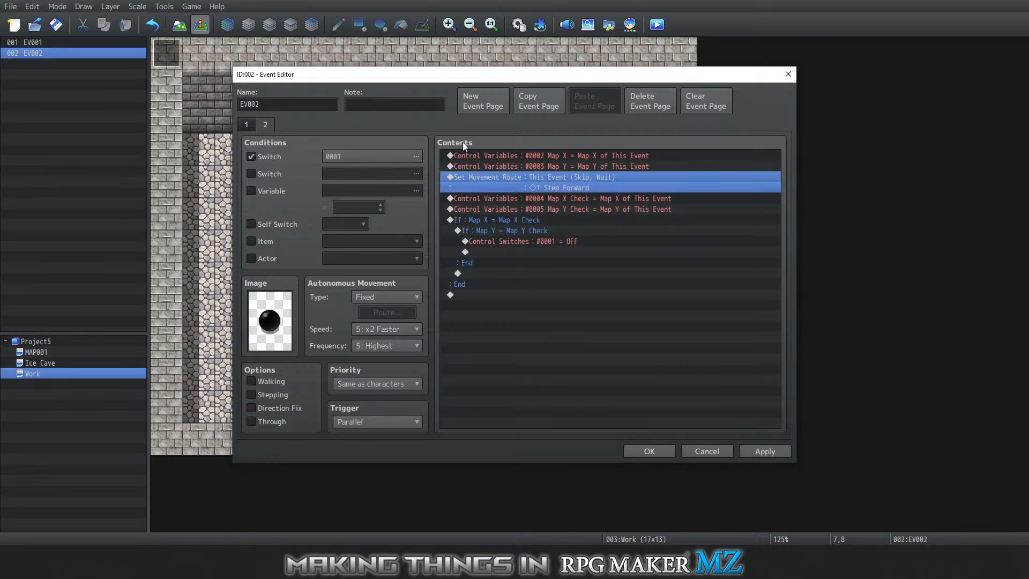
{"action": "left_click", "coordinate": [474, 156]}
{"action": "right_click", "coordinate": [475, 160]}
{"action": "left_click", "coordinate": [501, 224]}
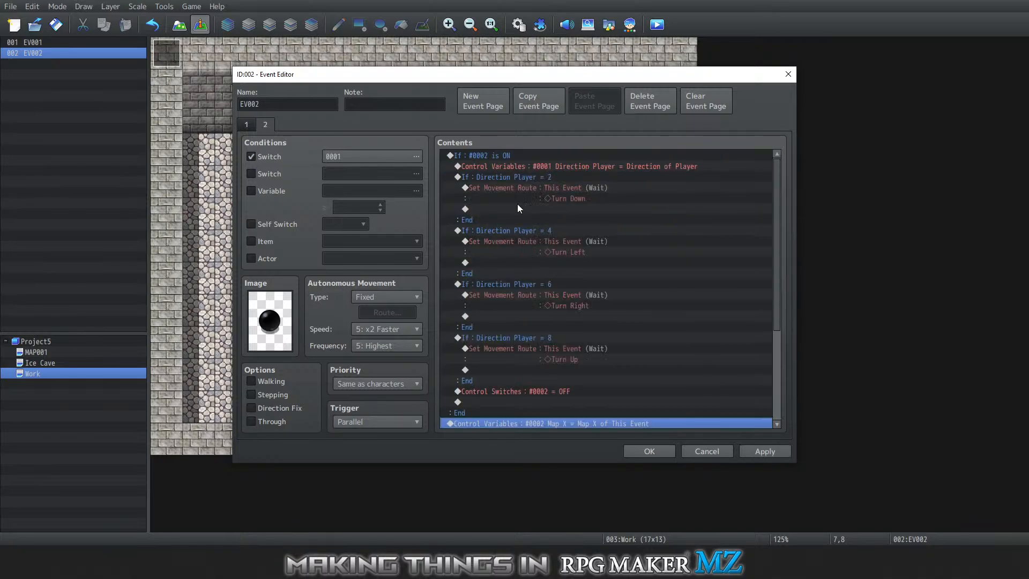
Review the reordered page 2 commands, from the direction branches down to the Map X and Map Y variables
{"action": "scroll", "coordinate": [509, 327], "scroll_direction": "down", "scroll_amount": 1}
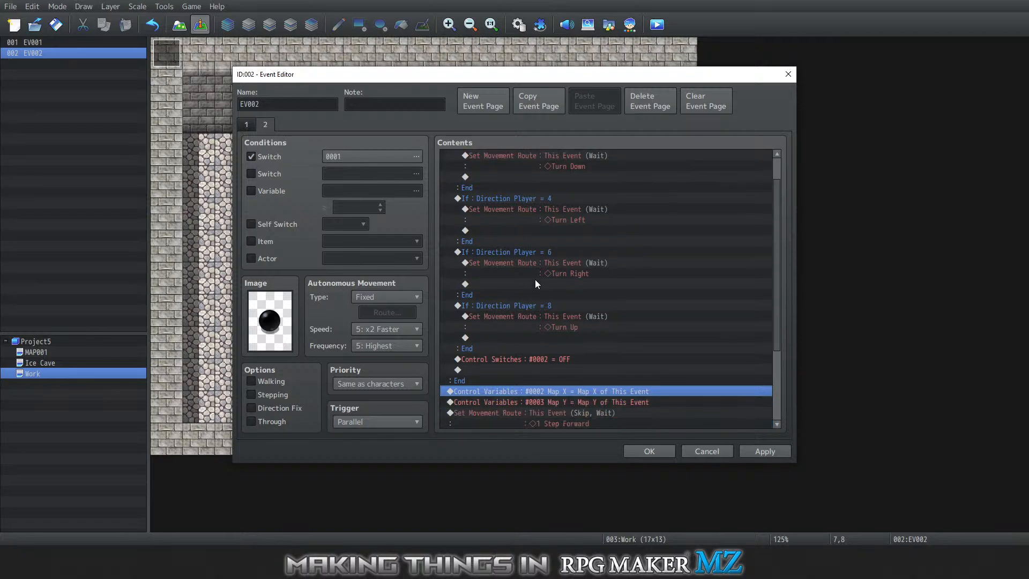
{"action": "scroll", "coordinate": [522, 236], "scroll_direction": "up", "scroll_amount": 1}
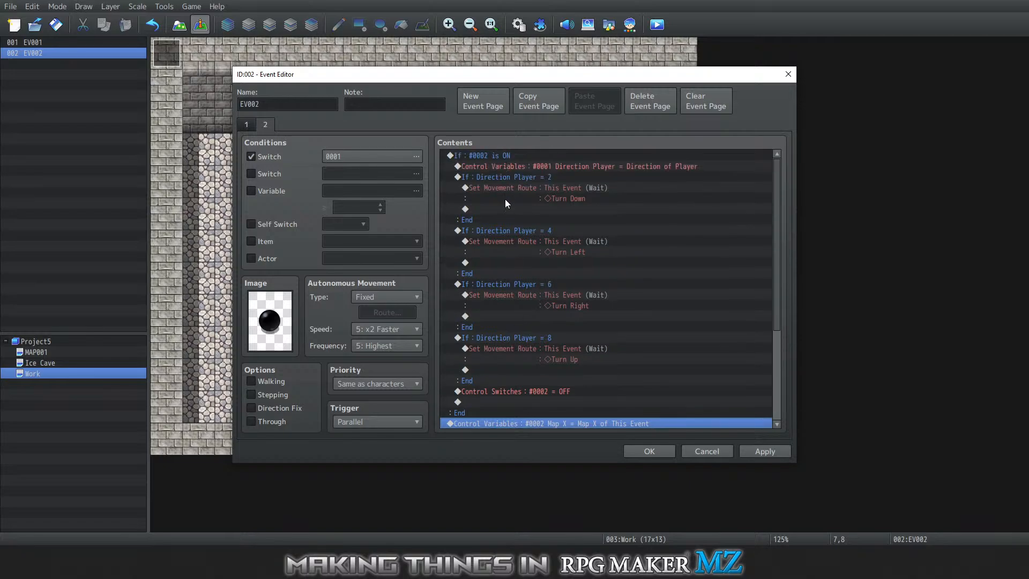
{"action": "scroll", "coordinate": [505, 225], "scroll_direction": "down", "scroll_amount": 3}
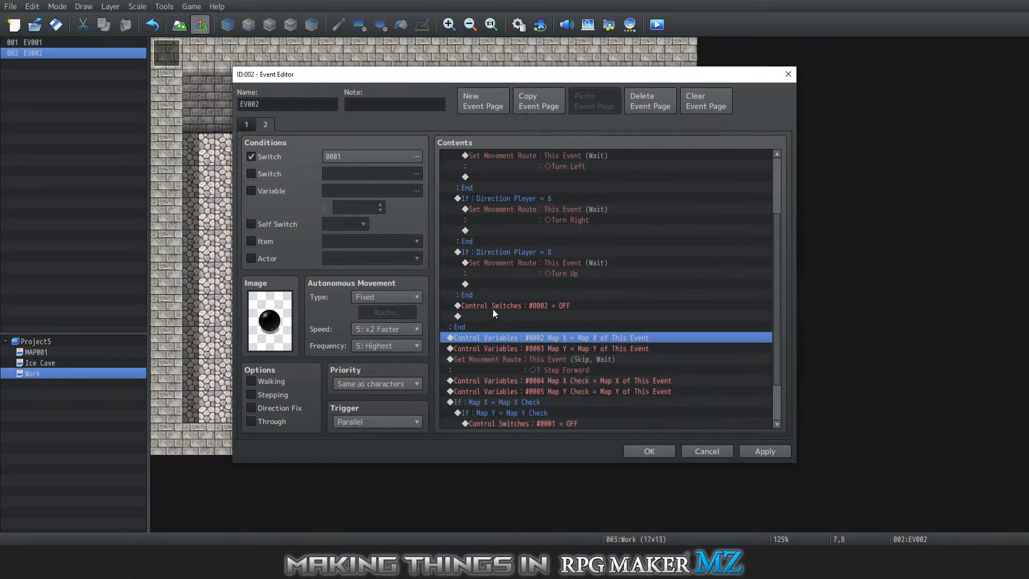
{"action": "scroll", "coordinate": [493, 308], "scroll_direction": "down", "scroll_amount": 2}
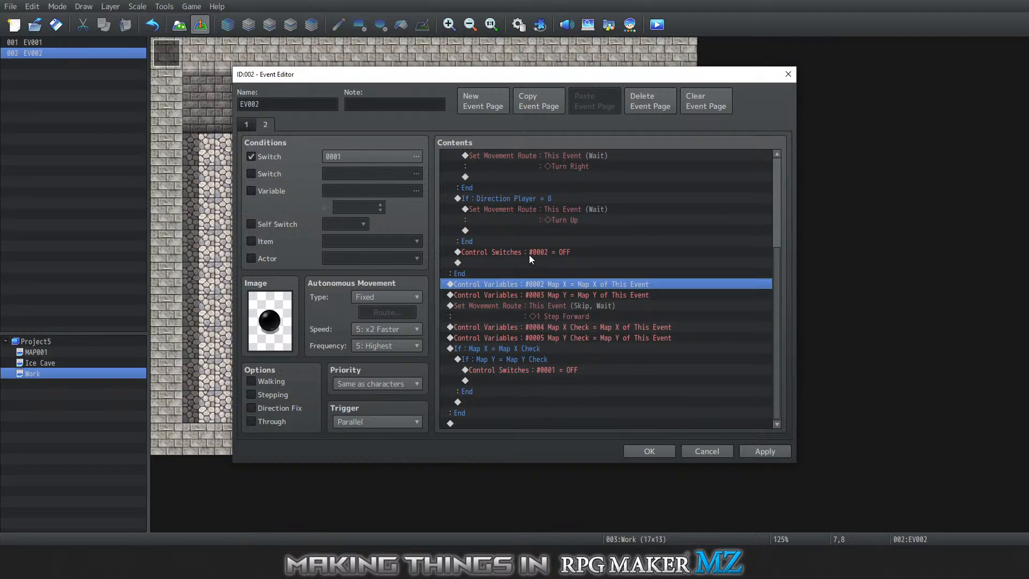
{"action": "left_click", "coordinate": [510, 294]}
{"action": "left_click", "coordinate": [518, 285]}
{"action": "left_click", "coordinate": [526, 296]}
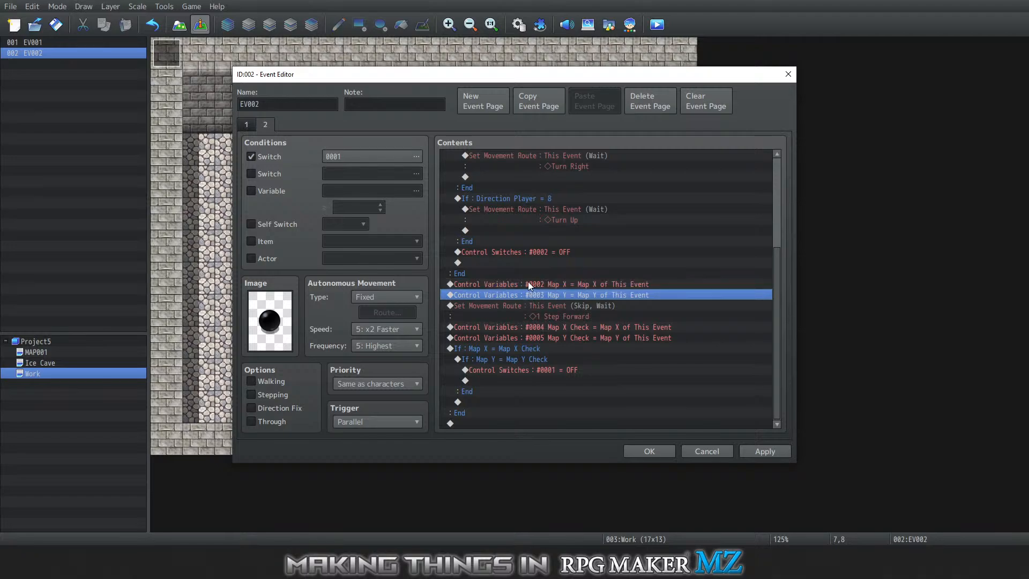
{"action": "left_click", "coordinate": [528, 283]}
{"action": "left_click", "coordinate": [523, 294]}
{"action": "left_click", "coordinate": [543, 285]}
{"action": "left_click", "coordinate": [533, 292]}
Examine how the Map X/Y Check variables recorded after the forward step feed the comparison that turns #0001 off
{"action": "left_click", "coordinate": [583, 328]}
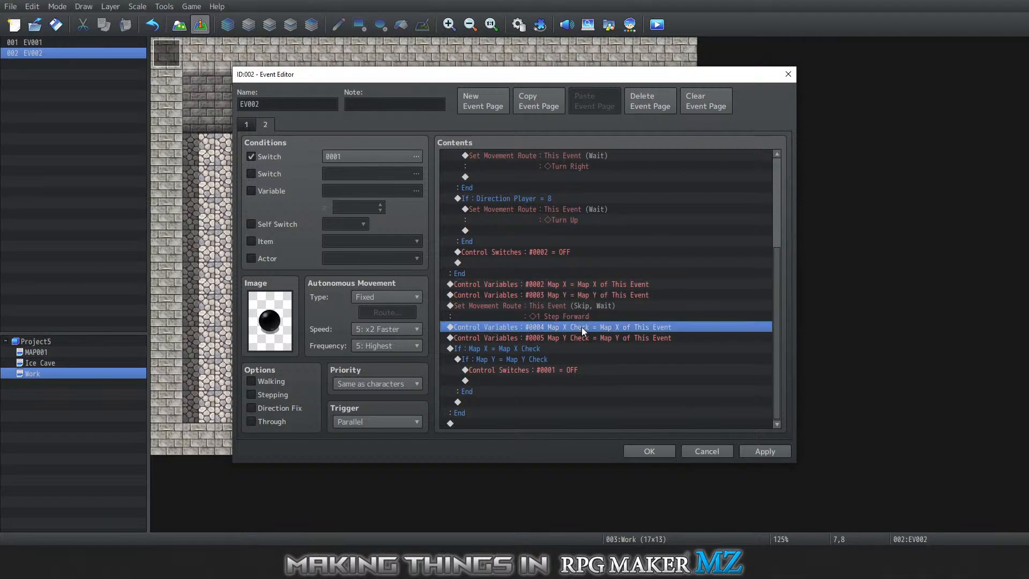
{"action": "left_click", "coordinate": [582, 335]}
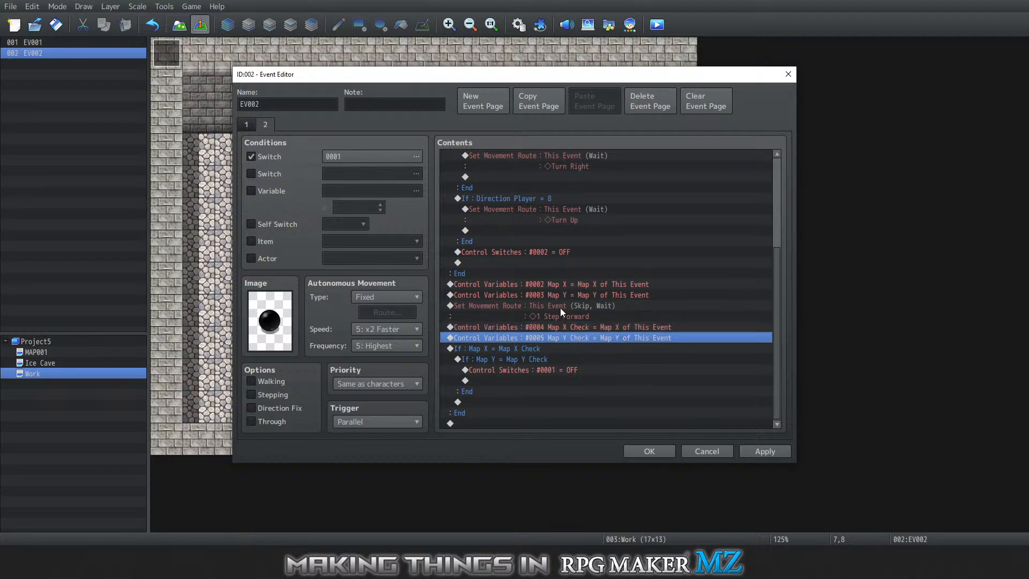
{"action": "left_click", "coordinate": [570, 329]}
{"action": "left_click", "coordinate": [571, 338]}
{"action": "left_click", "coordinate": [500, 350]}
{"action": "left_click", "coordinate": [502, 370]}
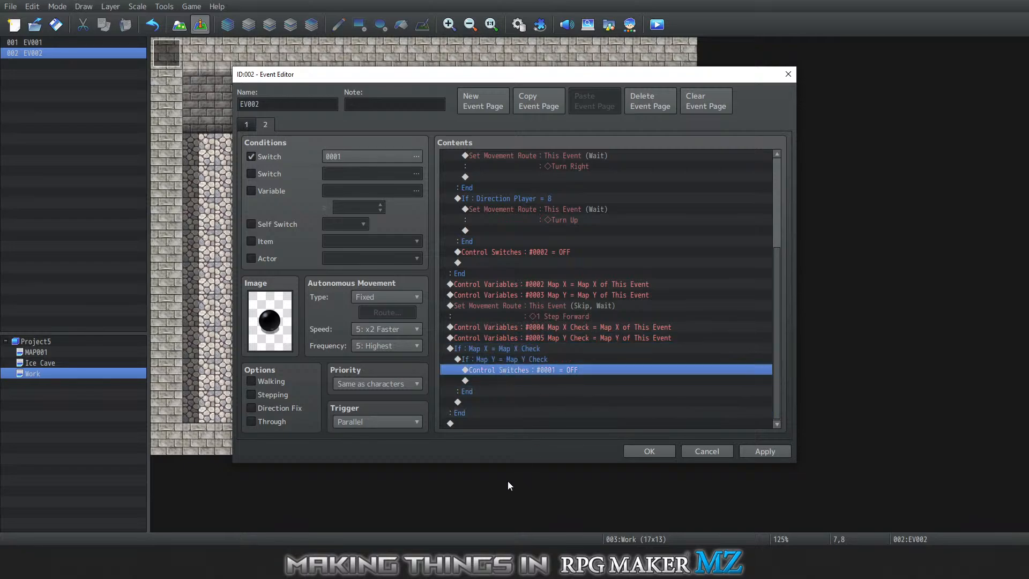
{"action": "left_click", "coordinate": [499, 292]}
{"action": "left_click", "coordinate": [491, 285]}
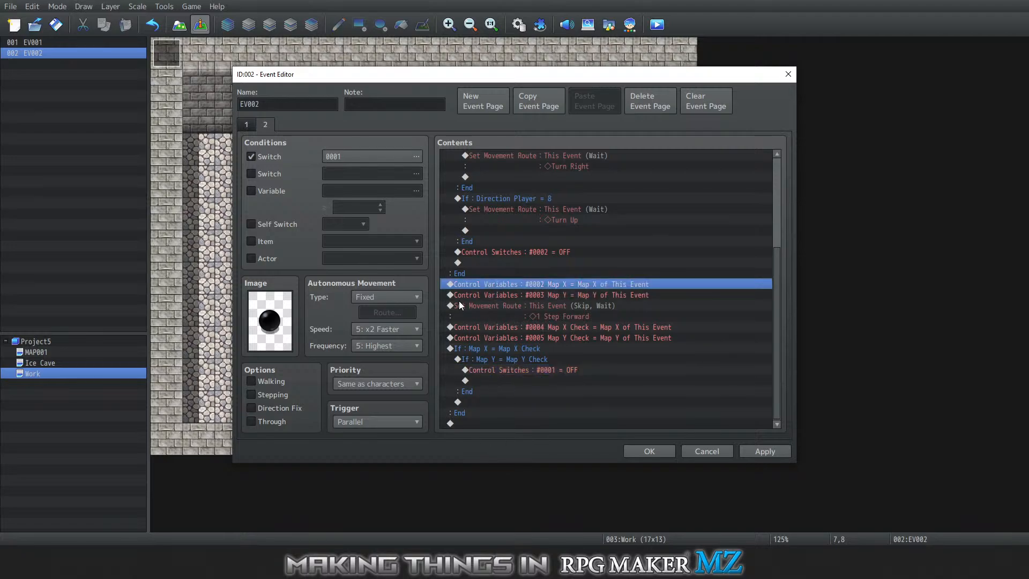
{"action": "right_click", "coordinate": [462, 286]}
{"action": "right_click", "coordinate": [458, 287]}
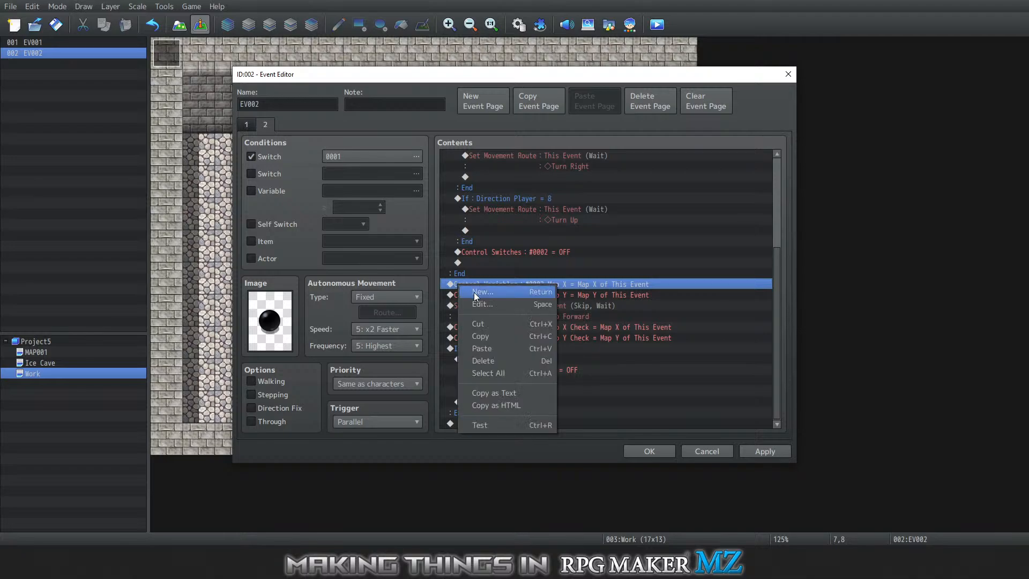
{"action": "left_click", "coordinate": [474, 294]}
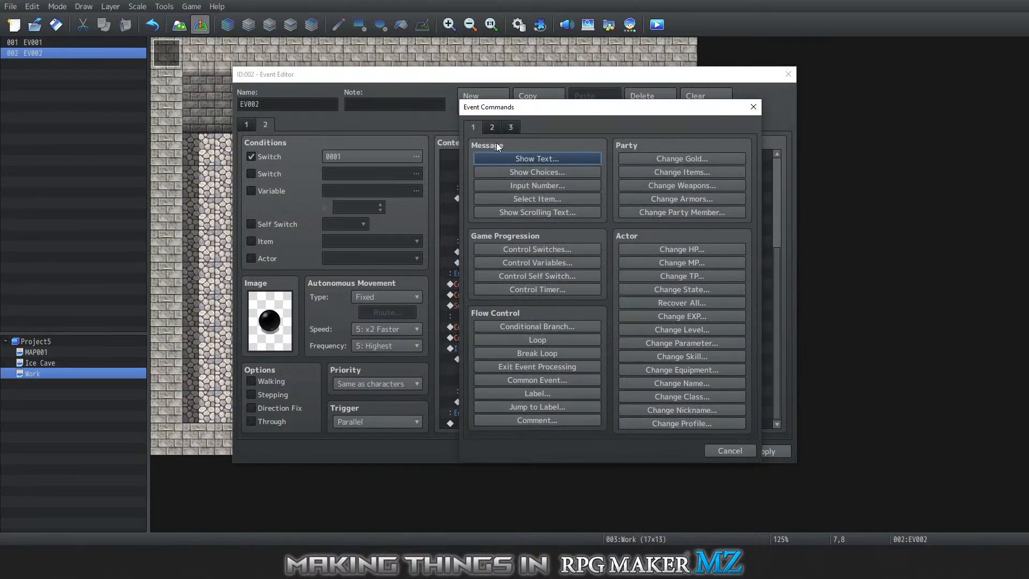
{"action": "left_click", "coordinate": [753, 107]}
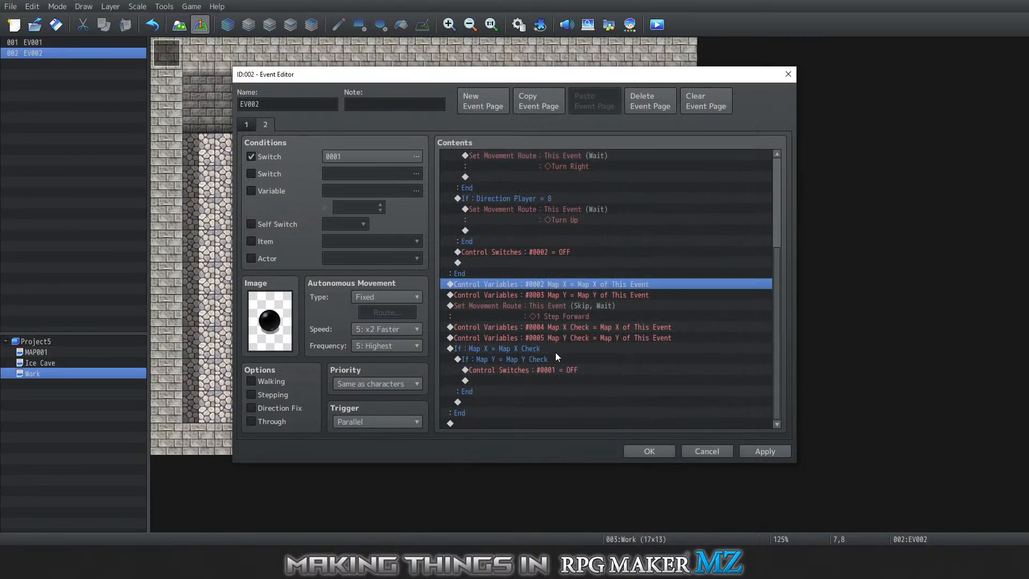
Start a Get Location Info command before page 2's Map X variable command, storing into variable 0006 named RegionIDEvent
{"action": "double_click", "coordinate": [472, 285]}
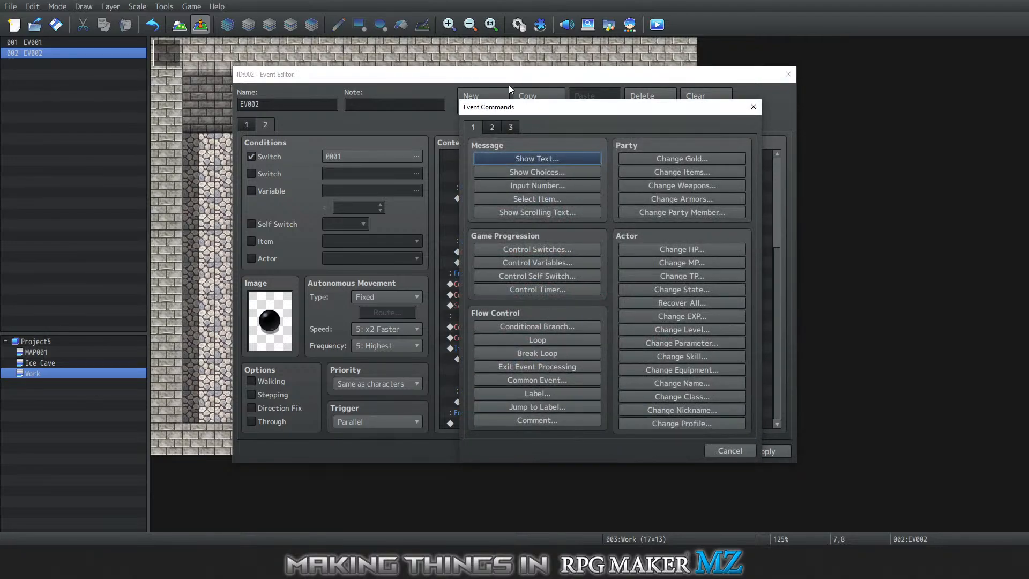
{"action": "left_click", "coordinate": [492, 127]}
{"action": "left_click", "coordinate": [473, 127]}
{"action": "left_click", "coordinate": [493, 127]}
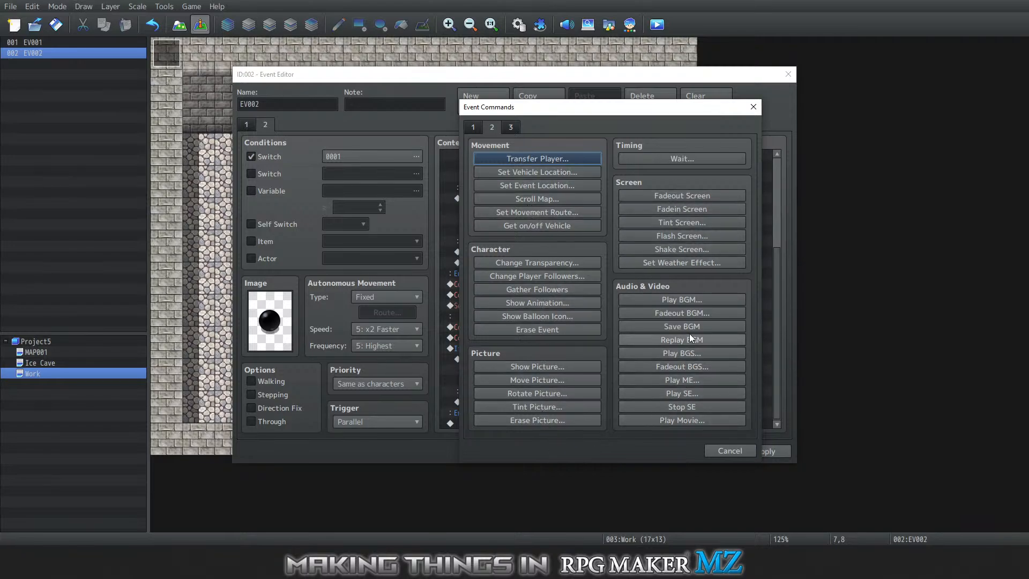
{"action": "left_click", "coordinate": [494, 127]}
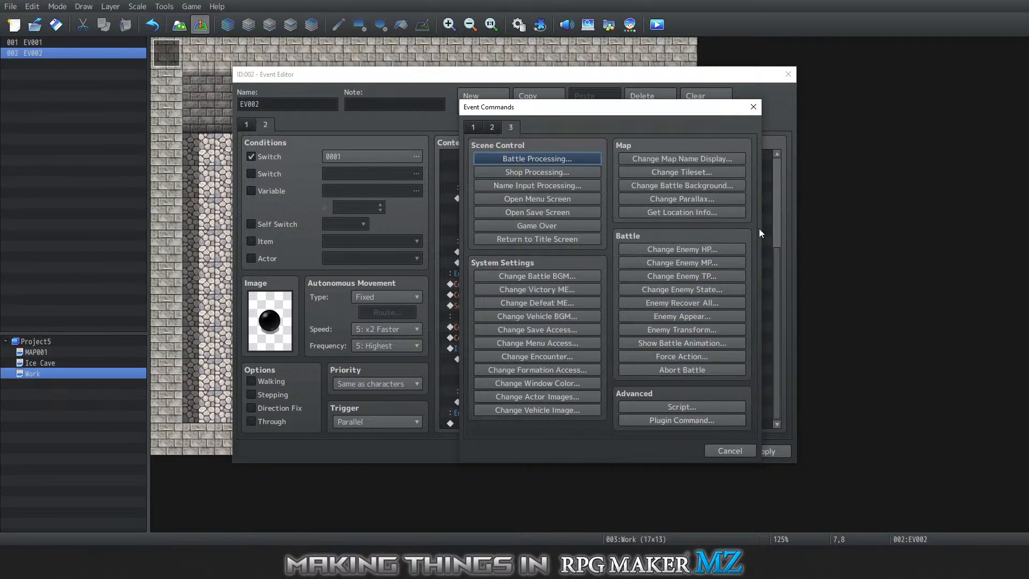
{"action": "left_click", "coordinate": [682, 212]}
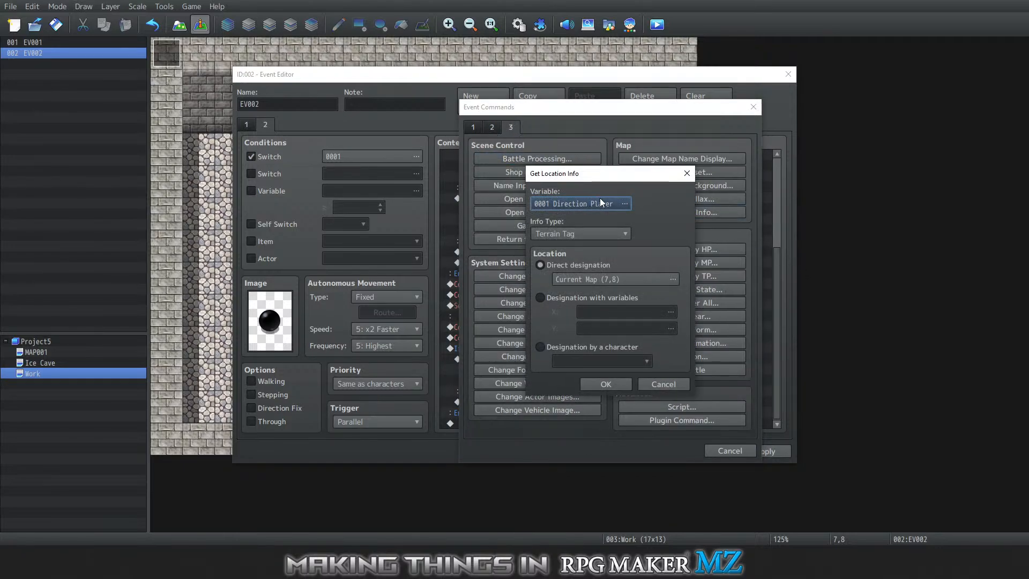
{"action": "left_click", "coordinate": [600, 200]}
{"action": "left_click", "coordinate": [623, 219]}
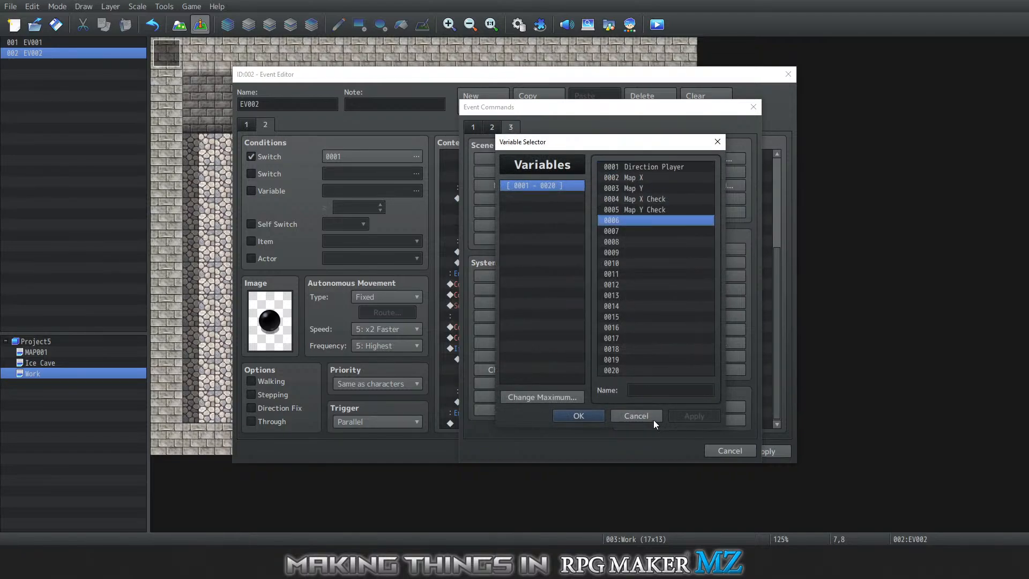
{"action": "left_click", "coordinate": [648, 389]}
{"action": "type", "text": "RegionID"}
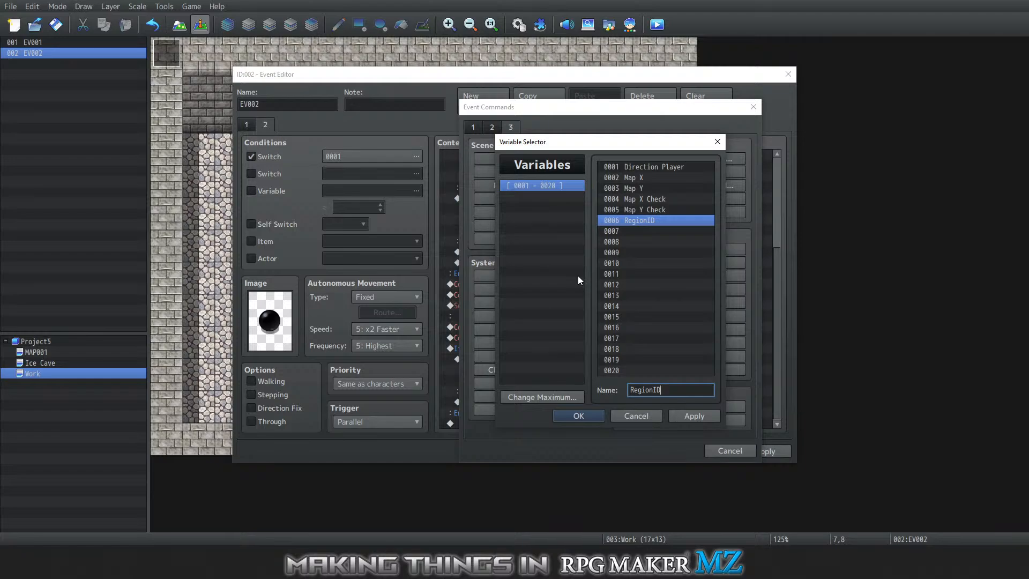
{"action": "type", "text": "Event"}
{"action": "left_click", "coordinate": [592, 414]}
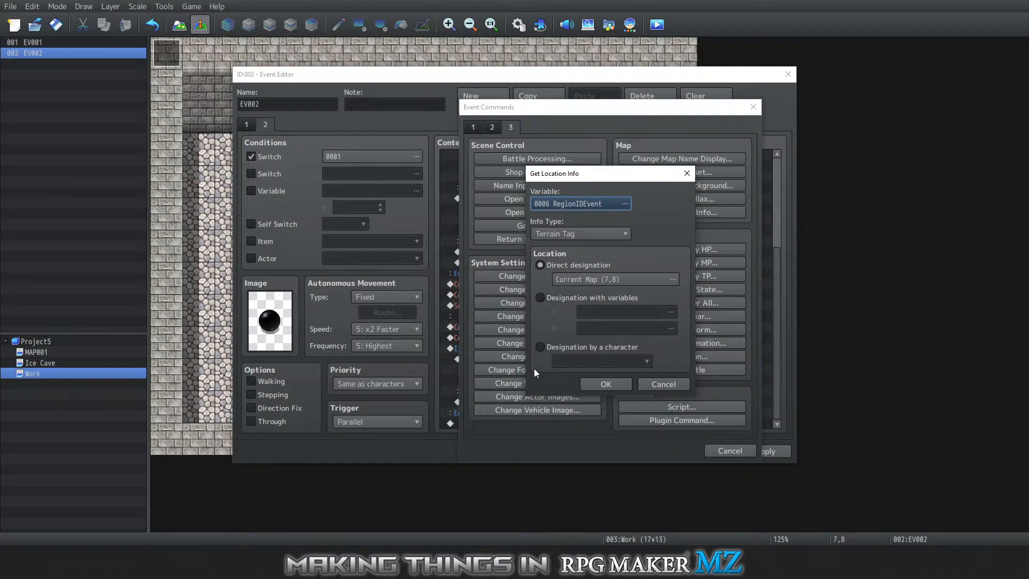
Make the location command read the Region ID at This Event's position and add it to page 2
{"action": "left_click", "coordinate": [540, 346]}
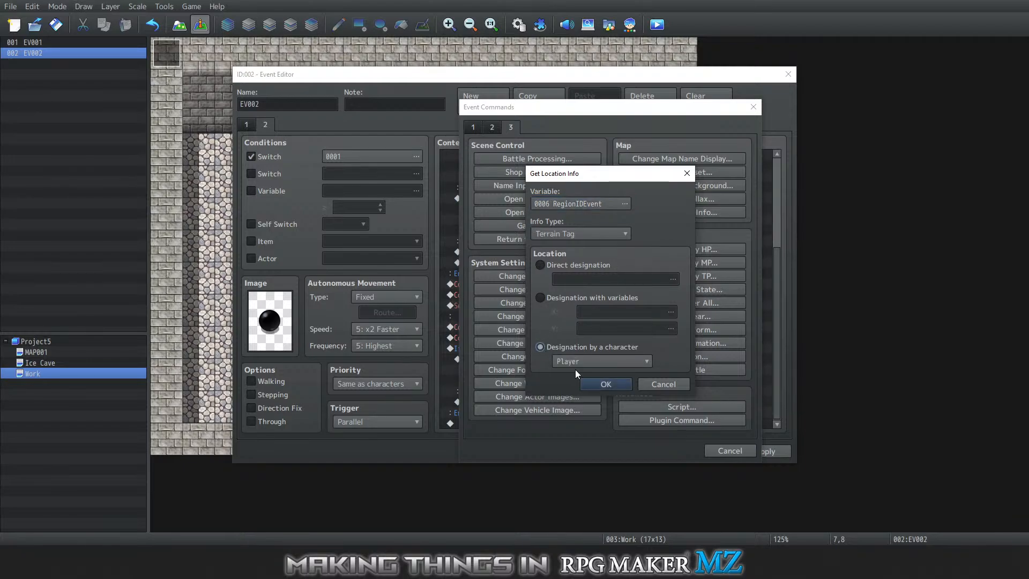
{"action": "left_click", "coordinate": [581, 361]}
{"action": "left_click", "coordinate": [583, 365]}
{"action": "left_click", "coordinate": [580, 367]}
{"action": "left_click", "coordinate": [577, 386]}
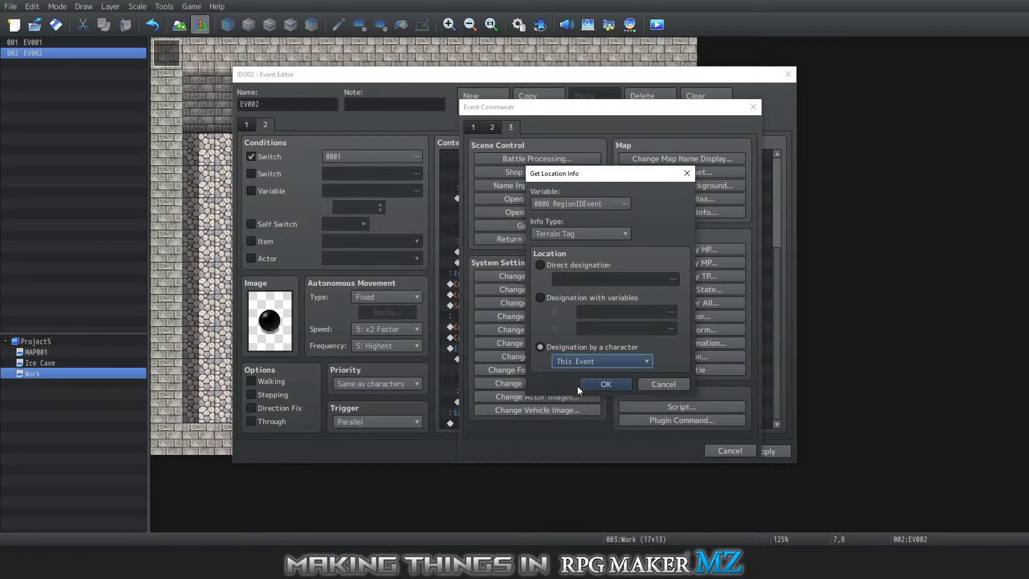
{"action": "left_click", "coordinate": [568, 233]}
{"action": "left_click", "coordinate": [568, 320]}
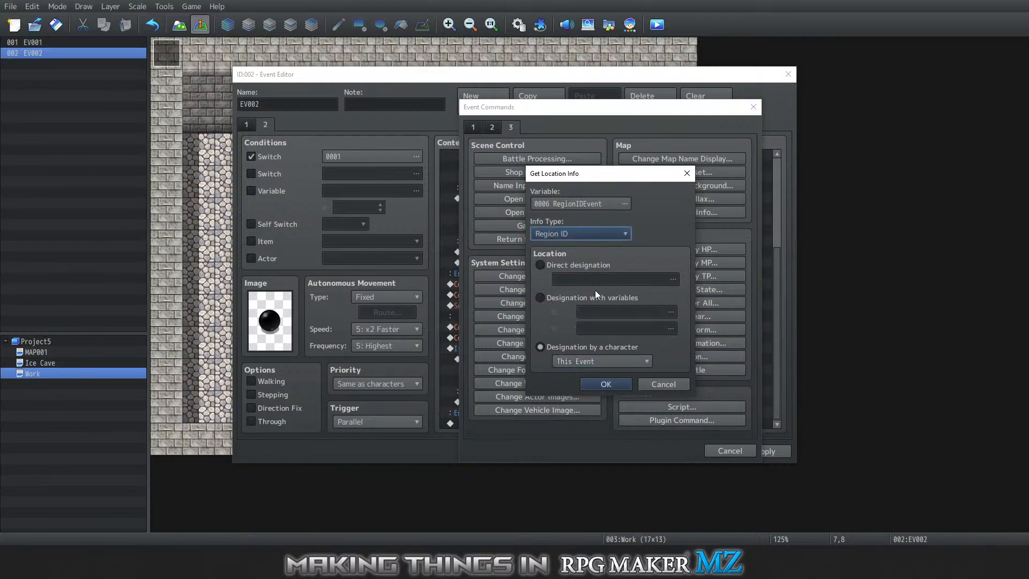
{"action": "left_click", "coordinate": [605, 384]}
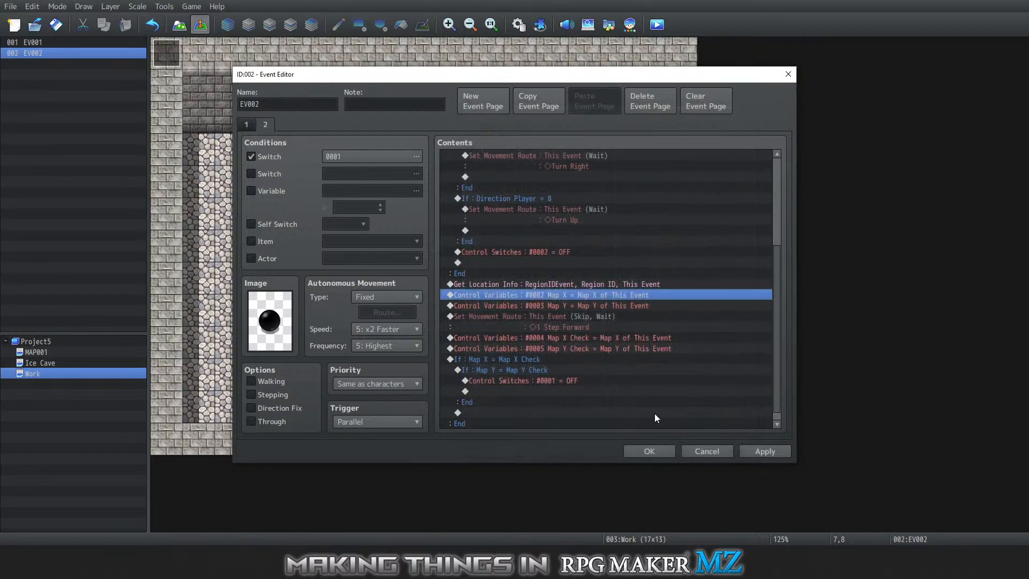
Insert a conditional branch before page 2's Map X variable command, checking whether variable 0006 RegionIDEvent equals the constant 1
{"action": "right_click", "coordinate": [488, 298]}
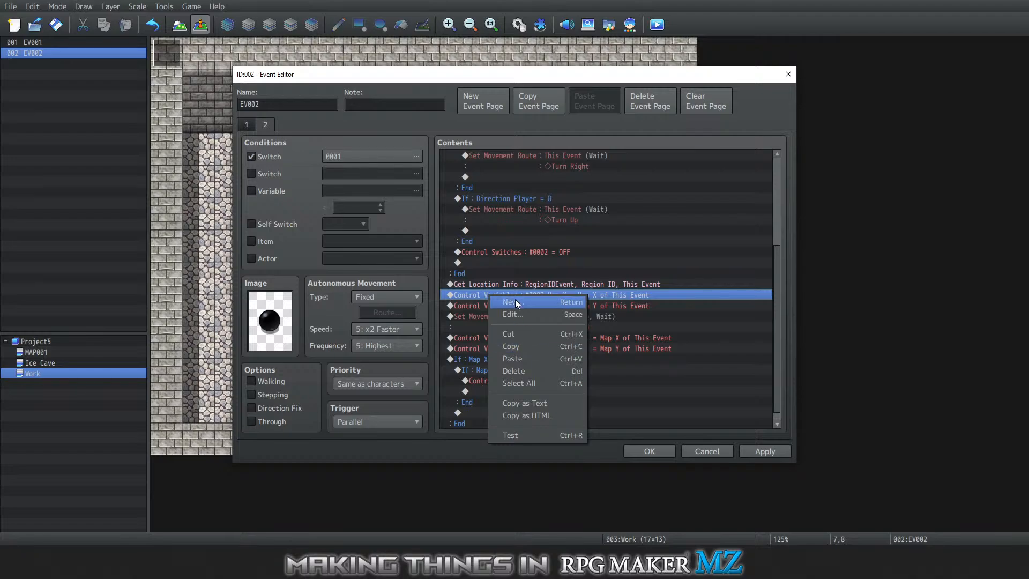
{"action": "left_click", "coordinate": [515, 298]}
{"action": "left_click", "coordinate": [473, 127]}
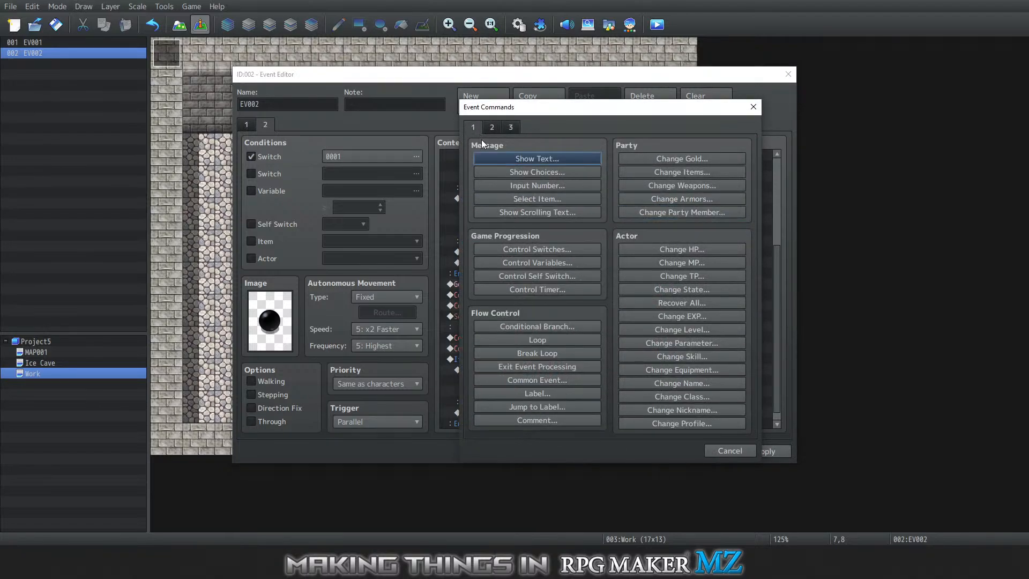
{"action": "left_click", "coordinate": [537, 328]}
{"action": "left_click", "coordinate": [496, 236]}
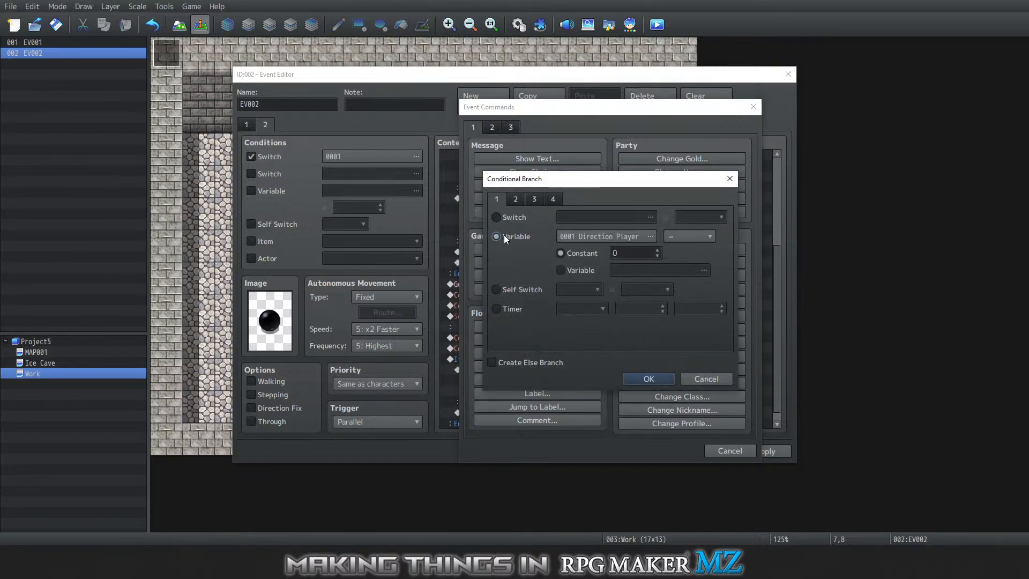
{"action": "left_click", "coordinate": [577, 235]}
{"action": "left_click", "coordinate": [624, 219]}
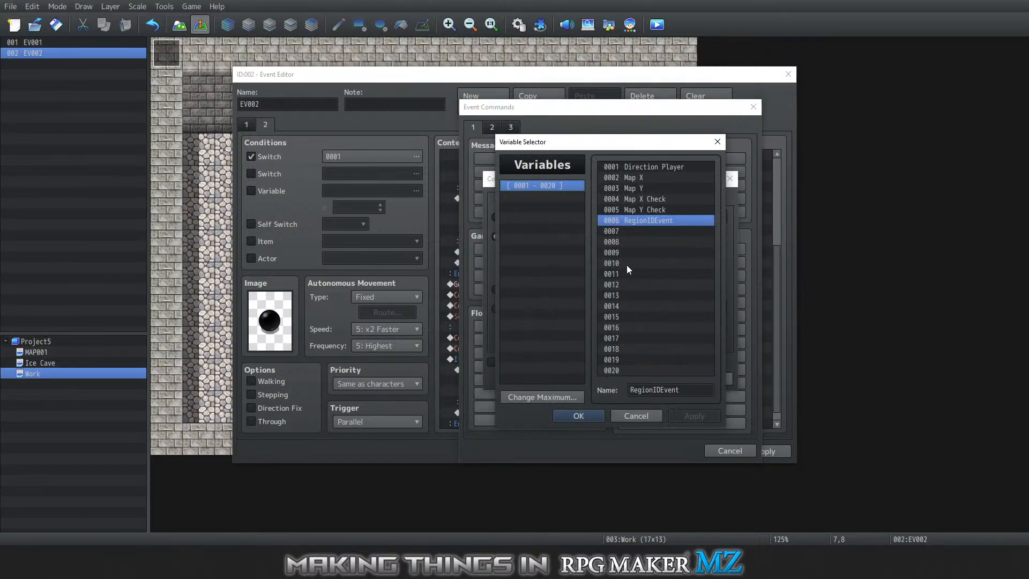
{"action": "left_click", "coordinate": [587, 410]}
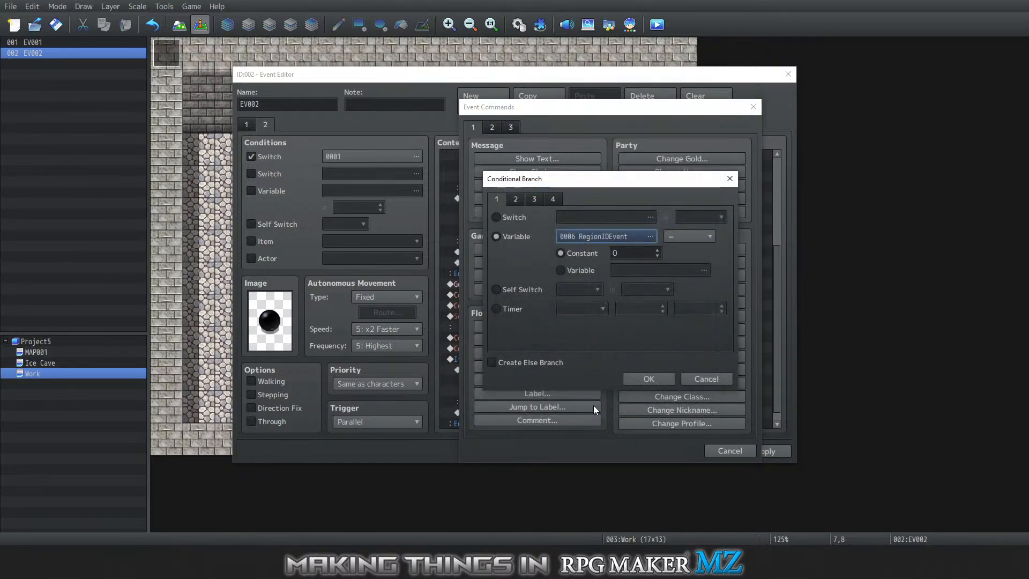
{"action": "left_click", "coordinate": [656, 250]}
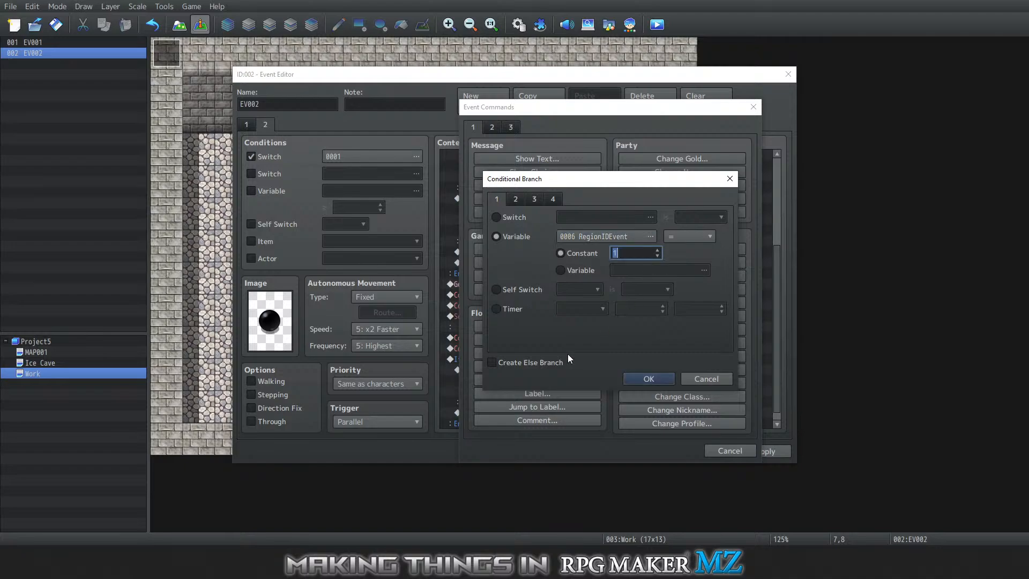
{"action": "left_click", "coordinate": [648, 379]}
Examine the position variables, the forward step and the #0001 OFF command that follow the new region branch
{"action": "left_click", "coordinate": [490, 327]}
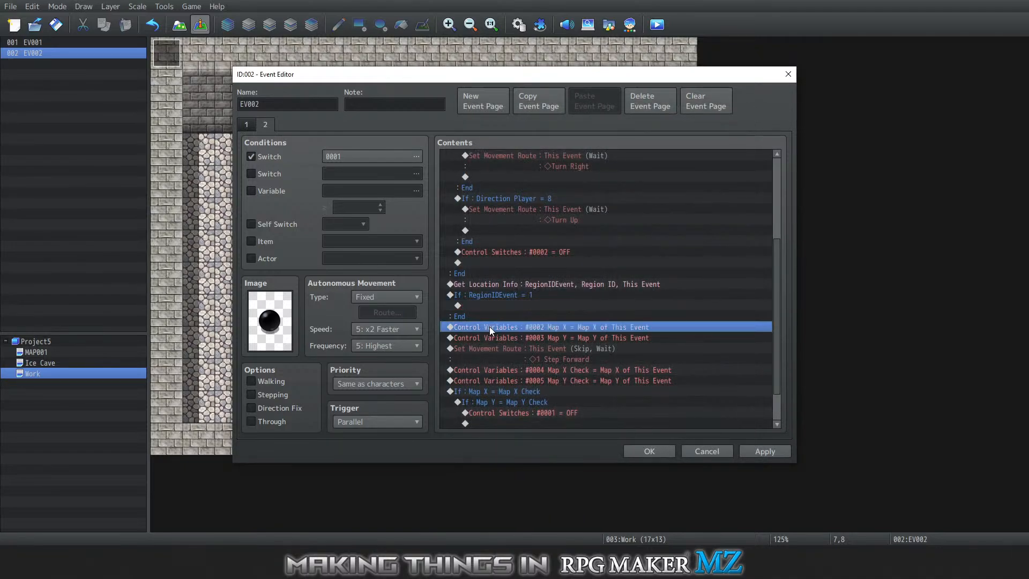
{"action": "scroll", "coordinate": [490, 337], "scroll_direction": "down", "scroll_amount": 2}
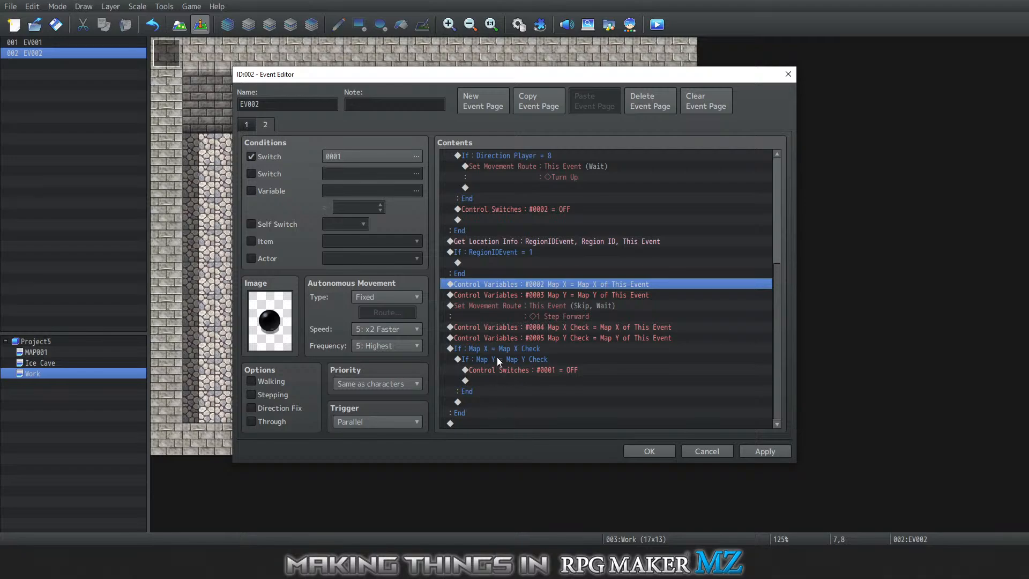
{"action": "left_click", "coordinate": [496, 339]}
{"action": "left_click", "coordinate": [500, 282]}
{"action": "left_click", "coordinate": [505, 317]}
{"action": "left_click", "coordinate": [493, 294]}
{"action": "left_click", "coordinate": [493, 284]}
{"action": "left_click", "coordinate": [506, 370]}
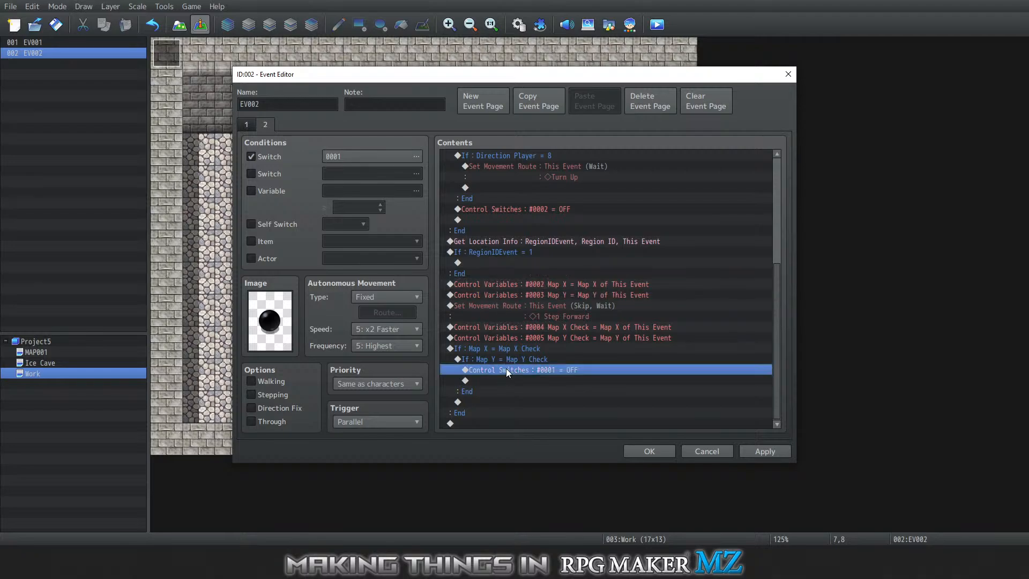
{"action": "left_click", "coordinate": [493, 283]}
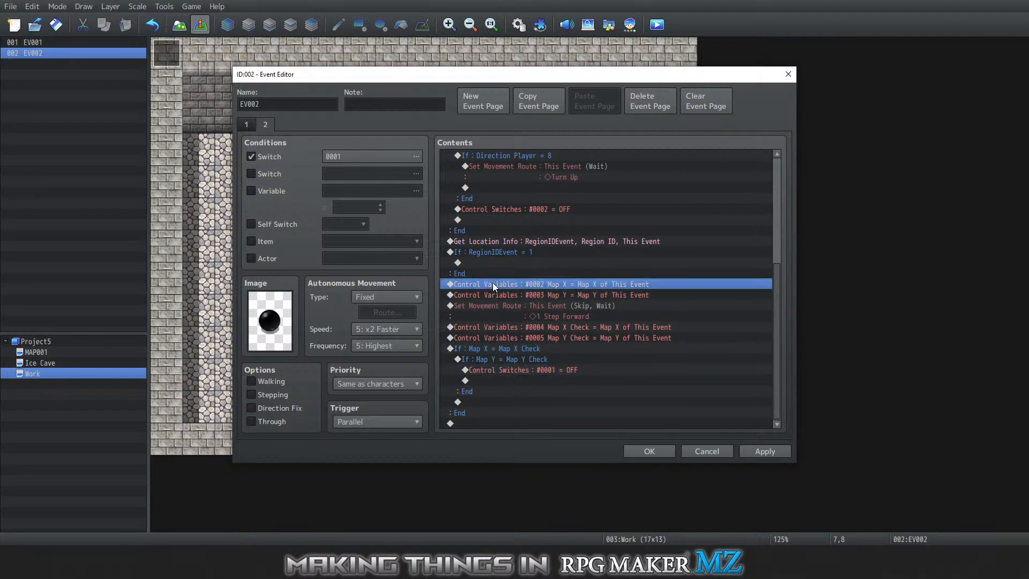
{"action": "left_click", "coordinate": [480, 335], "text": "shift"}
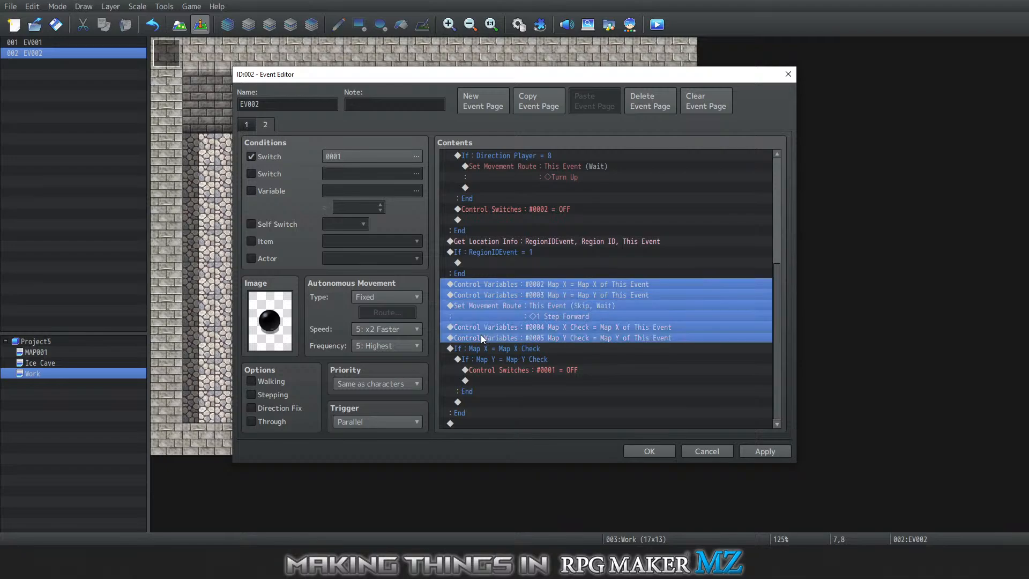
{"action": "right_click", "coordinate": [484, 296]}
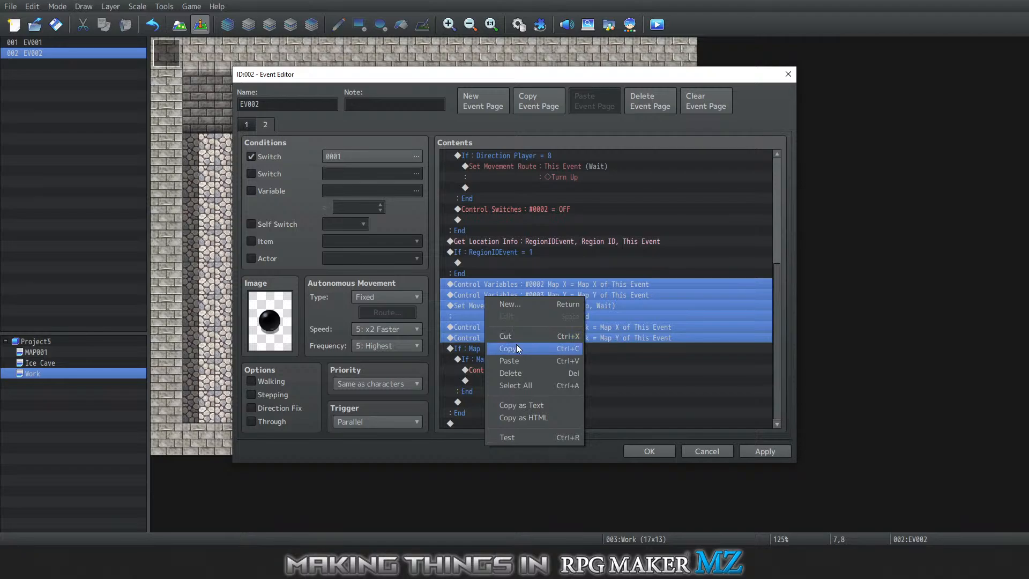
{"action": "left_click", "coordinate": [590, 307]}
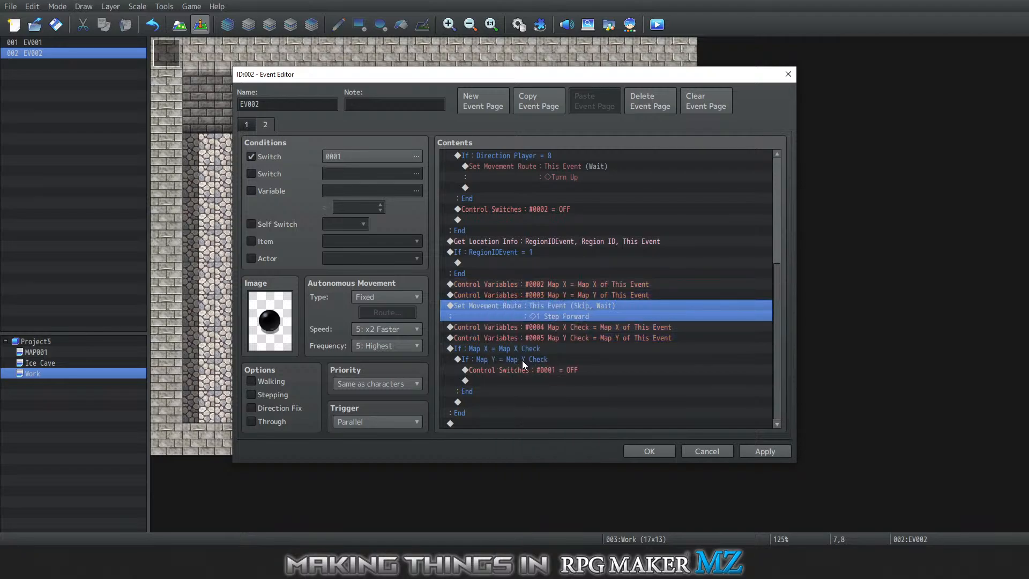
Move the 1 Step Forward movement route for This Event inside the RegionIDEvent = 1 branch
{"action": "right_click", "coordinate": [569, 303]}
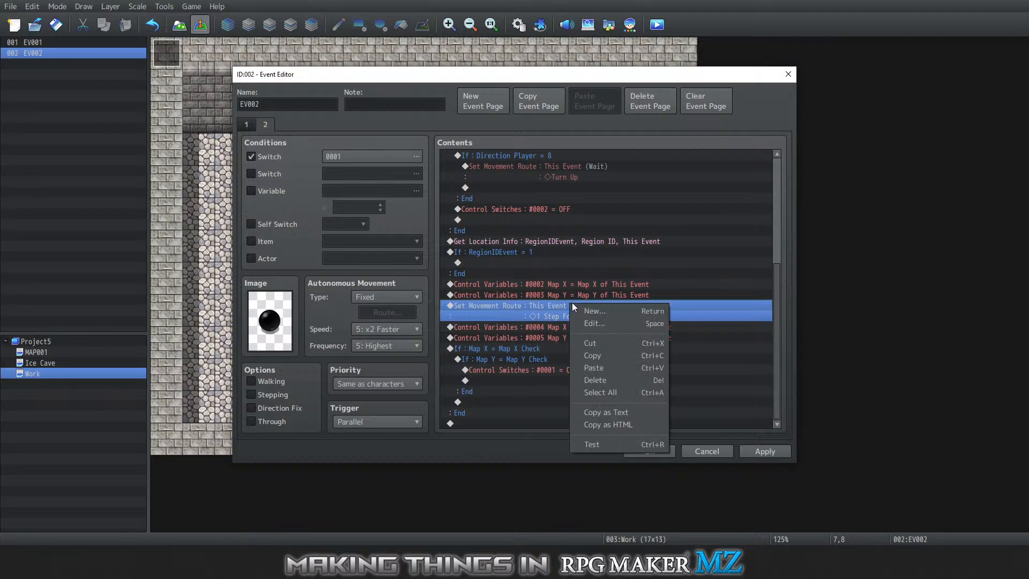
{"action": "left_click", "coordinate": [607, 346]}
{"action": "left_click", "coordinate": [509, 281]}
{"action": "right_click", "coordinate": [510, 280]}
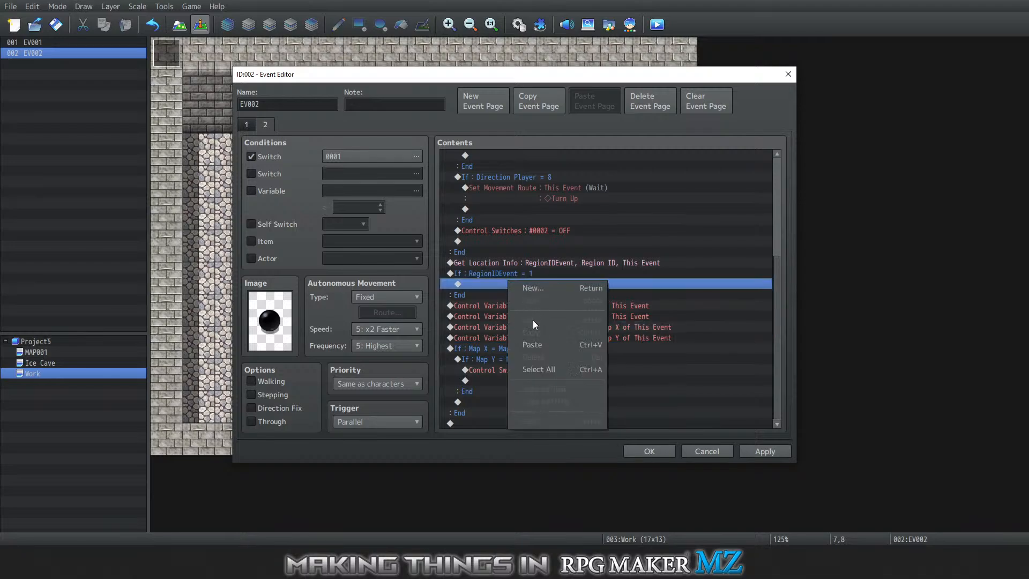
{"action": "left_click", "coordinate": [538, 344]}
Move the whole RegionIDEvent = 1 branch between the Map Y variable command and the Map X Check variable command
{"action": "left_click", "coordinate": [505, 275]}
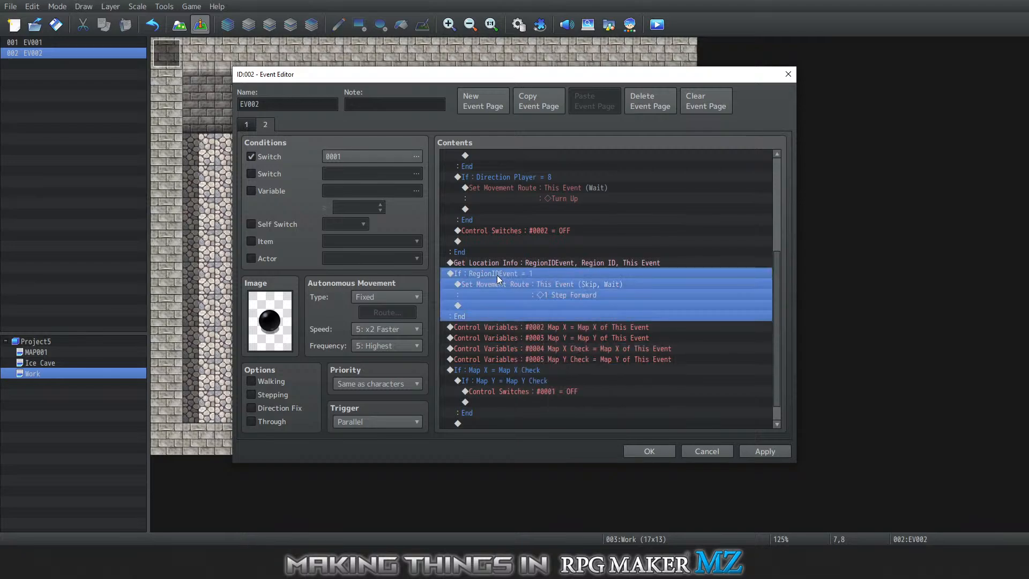
{"action": "right_click", "coordinate": [497, 275]}
{"action": "left_click", "coordinate": [517, 316]}
{"action": "right_click", "coordinate": [493, 325]}
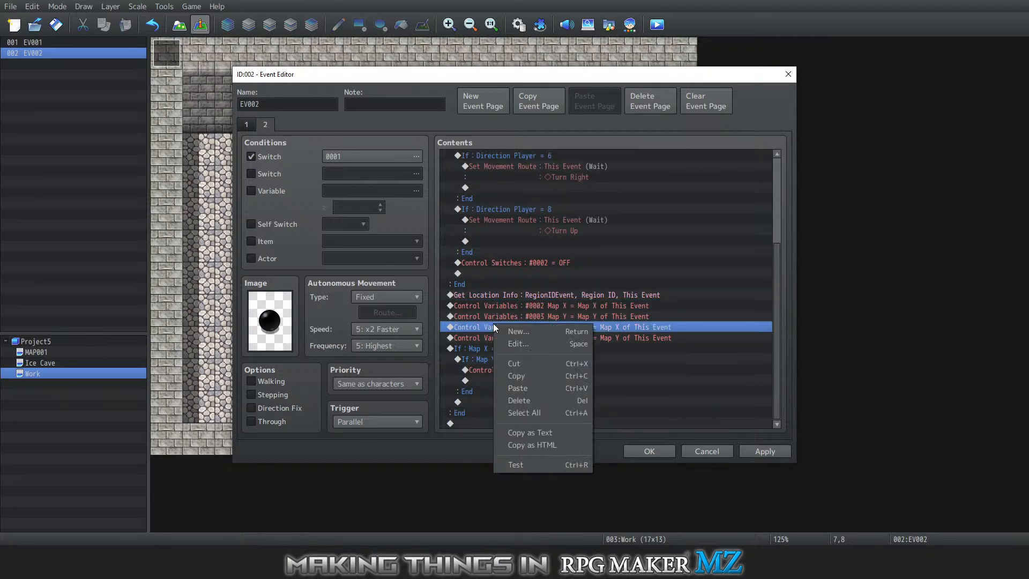
{"action": "left_click", "coordinate": [516, 388]}
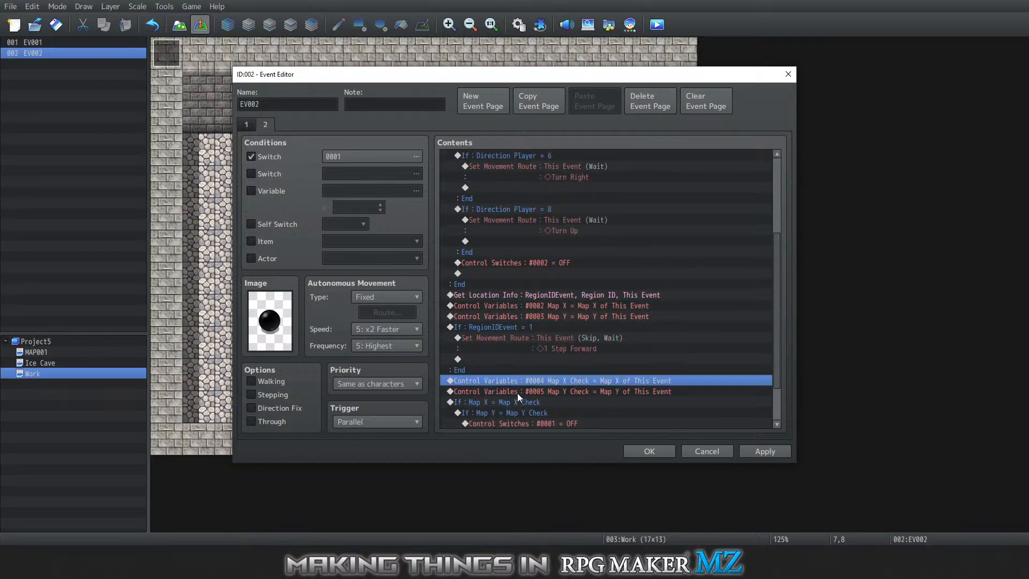
Review the relocated region branch among the surrounding commands and accept the changes to event EV002
{"action": "left_click", "coordinate": [525, 359]}
{"action": "left_click", "coordinate": [522, 327]}
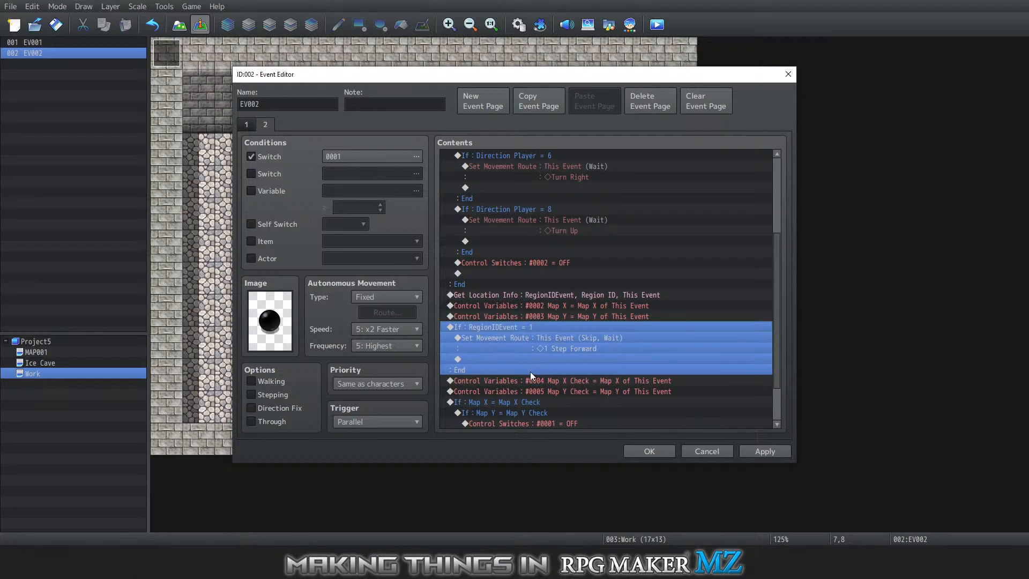
{"action": "scroll", "coordinate": [525, 364], "scroll_direction": "down", "scroll_amount": 2}
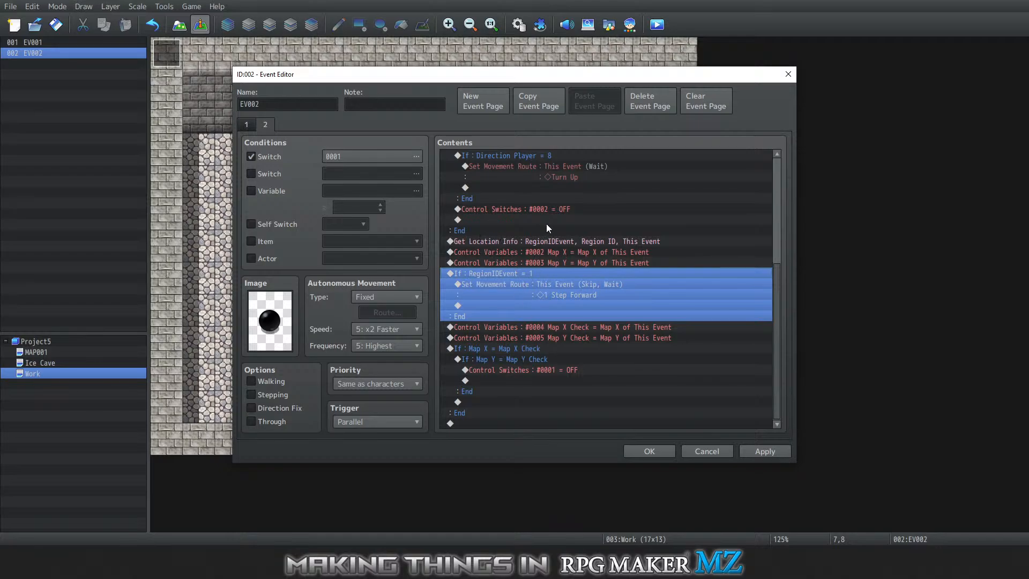
{"action": "scroll", "coordinate": [509, 297], "scroll_direction": "up", "scroll_amount": 1}
{"action": "left_click", "coordinate": [638, 446]}
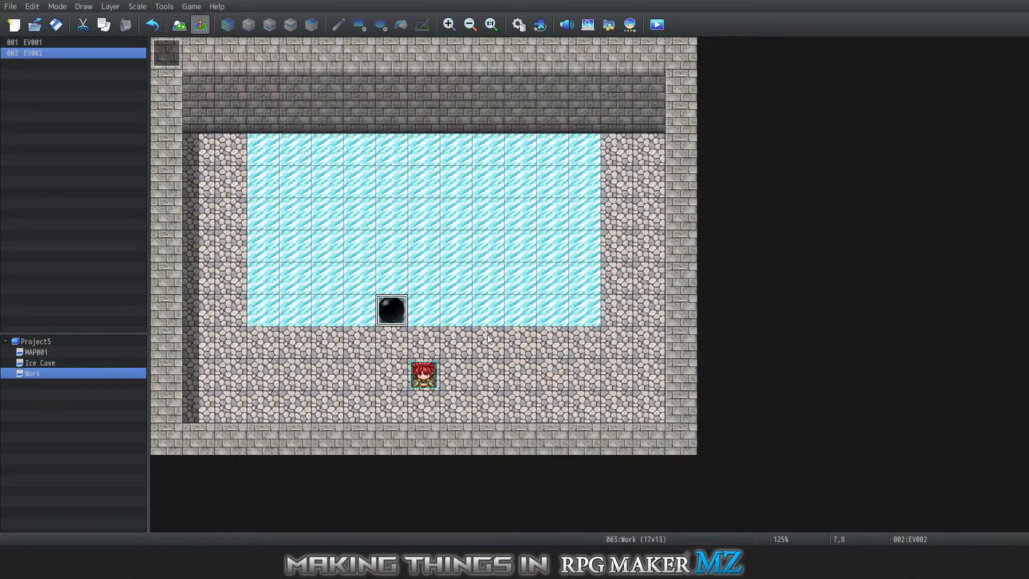
Launch a playtest of the project and start a new game
{"action": "left_click", "coordinate": [191, 6]}
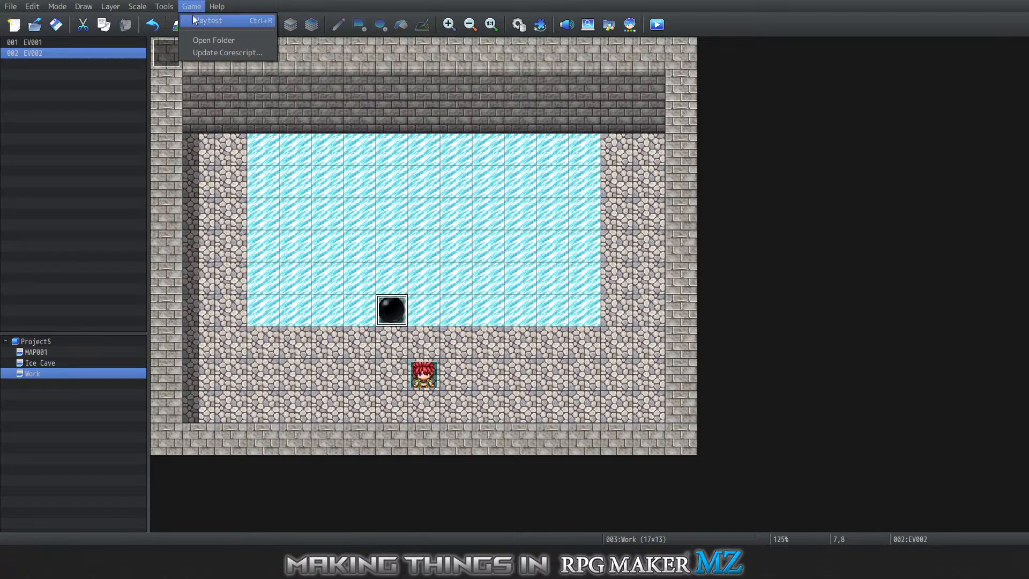
{"action": "left_click", "coordinate": [201, 20]}
{"action": "left_click", "coordinate": [489, 289]}
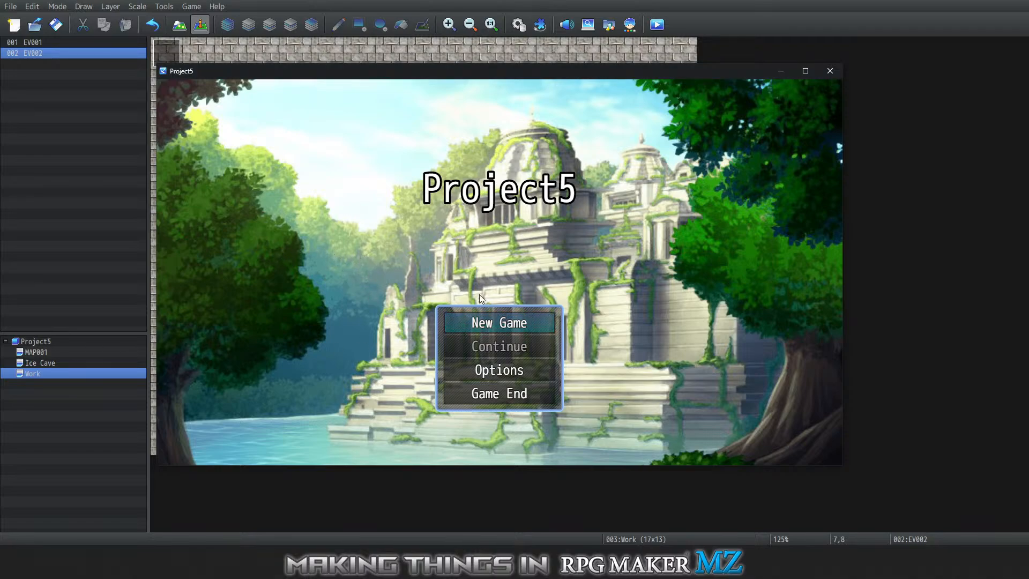
{"action": "left_click", "coordinate": [497, 320]}
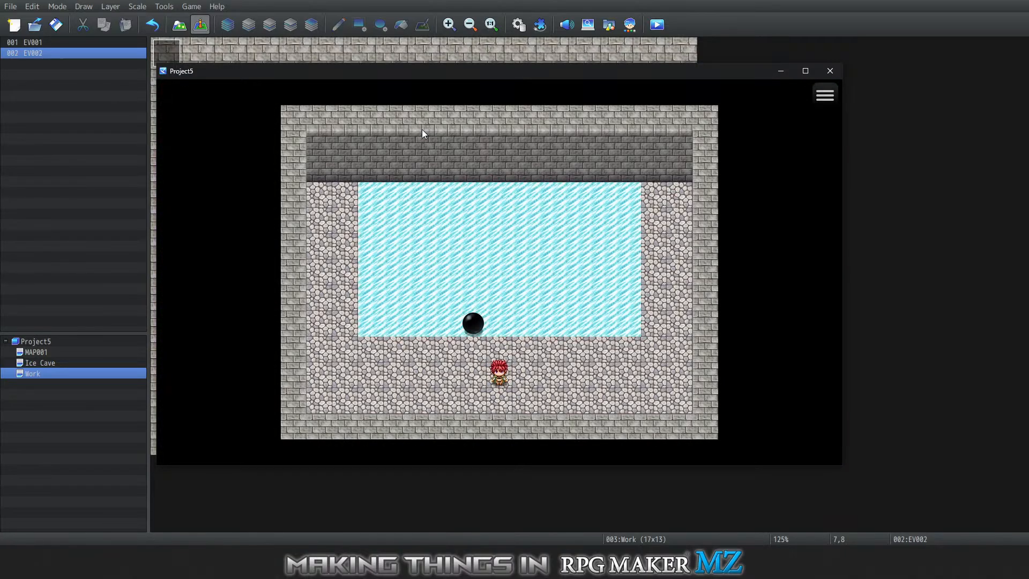
Walk the player over the stone floor to the room's left wall, level with the ball's row
{"action": "key", "text": "Left"}
{"action": "key", "text": "Left"}
{"action": "key", "text": "Left"}
{"action": "key", "text": "Left"}
{"action": "key", "text": "Left"}
{"action": "key", "text": "Left"}
{"action": "key", "text": "Left"}
{"action": "key", "text": "Up"}
{"action": "key", "text": "Up"}
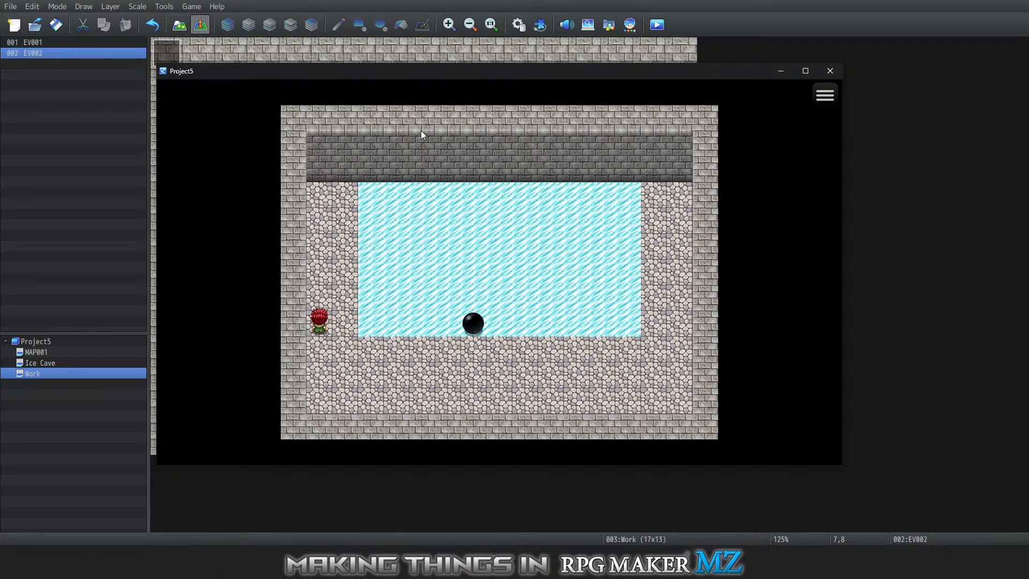
Bring the player back around the ice to the stone tile directly below the ball, facing it
{"action": "key", "text": "Down"}
{"action": "key", "text": "Down"}
{"action": "key", "text": "Right"}
{"action": "key", "text": "Right"}
{"action": "key", "text": "Right"}
{"action": "key", "text": "Right"}
{"action": "key", "text": "Right"}
{"action": "key", "text": "Right"}
{"action": "key", "text": "Up"}
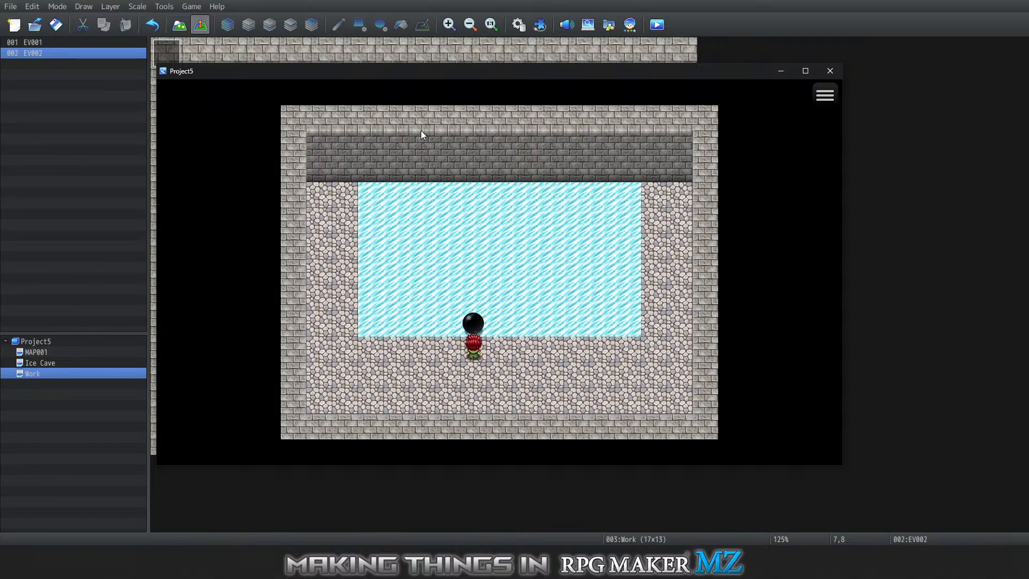
Walk the player around to the ice's left edge, slide right into the ball and push it toward the right stone strip
{"action": "key", "text": "Left"}
{"action": "key", "text": "Left"}
{"action": "key", "text": "Left"}
{"action": "key", "text": "Left"}
{"action": "key", "text": "Left"}
{"action": "key", "text": "Left"}
{"action": "key", "text": "Up"}
{"action": "key", "text": "Right"}
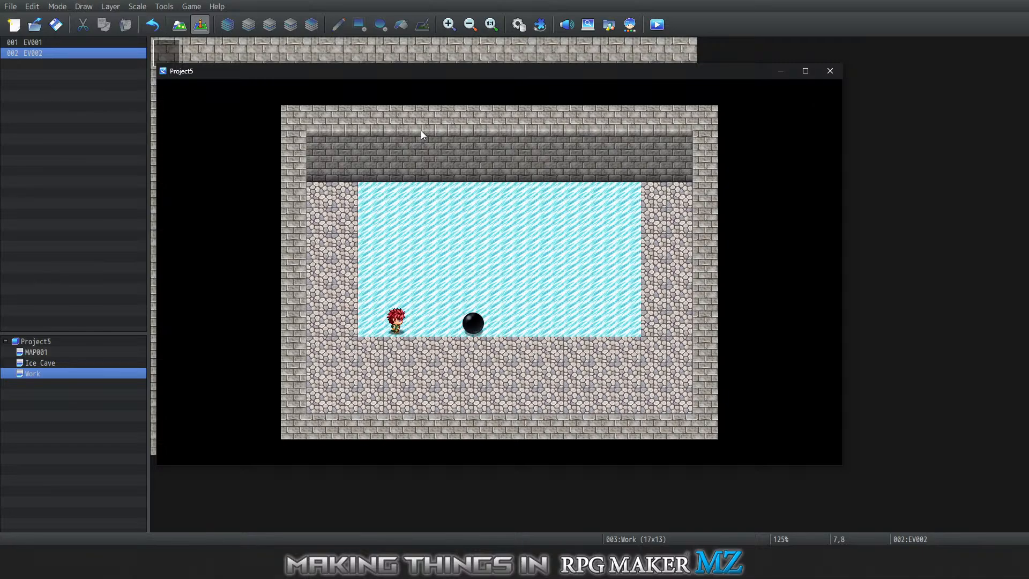
{"action": "key", "text": "Right"}
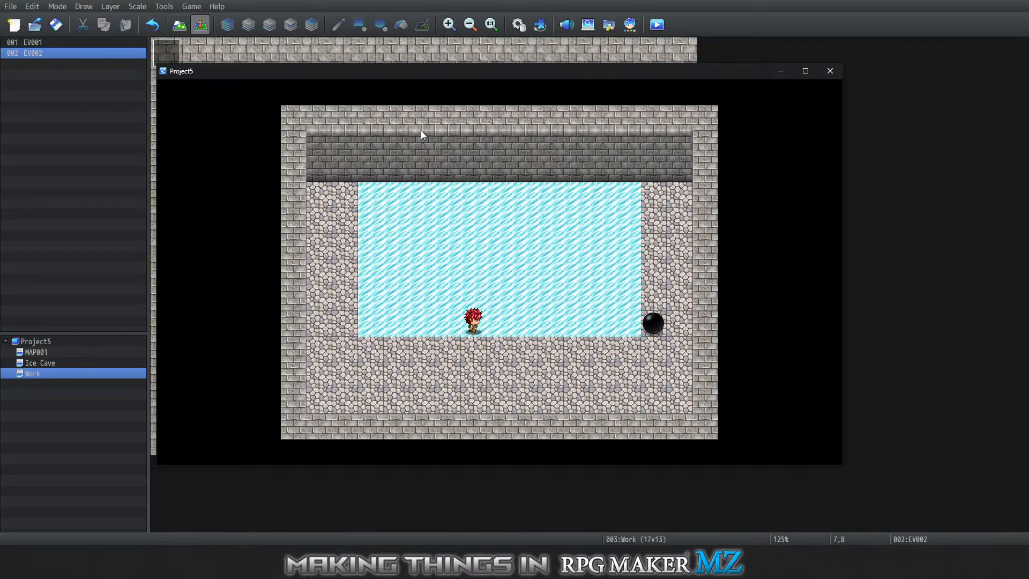
Walk the player along the floor below the ice and around to the right side of the ball
{"action": "key", "text": "Down"}
{"action": "key", "text": "Down"}
{"action": "key", "text": "Down"}
{"action": "key", "text": "Right"}
{"action": "key", "text": "Right"}
{"action": "key", "text": "Right"}
{"action": "key", "text": "Right"}
{"action": "key", "text": "Right"}
{"action": "key", "text": "Right"}
{"action": "key", "text": "Right"}
{"action": "key", "text": "Right"}
{"action": "key", "text": "Up"}
{"action": "key", "text": "Up"}
{"action": "key", "text": "Up"}
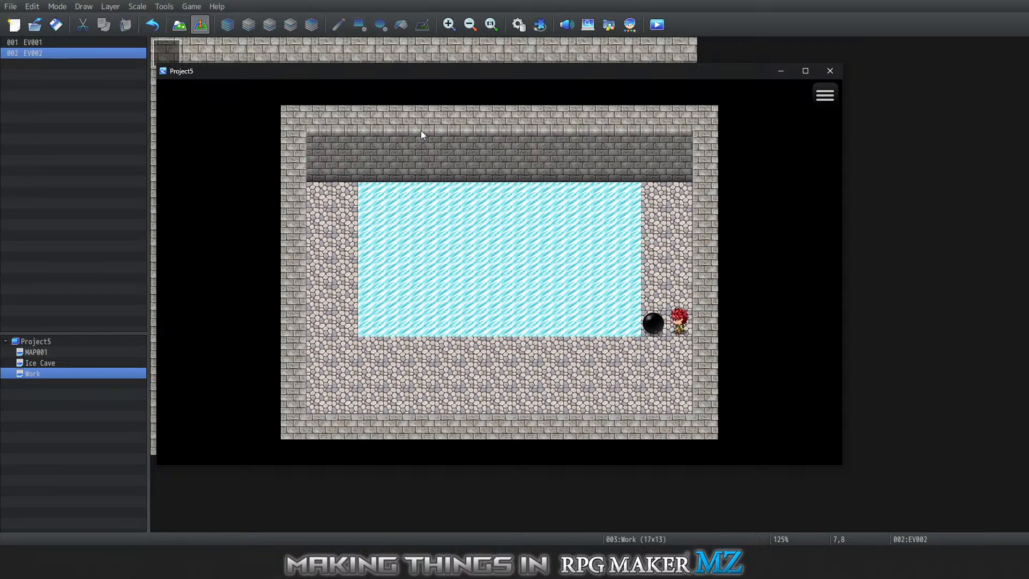
Try to push the ball resting on the stone floor from below, from above and from its right side
{"action": "key", "text": "Down"}
{"action": "key", "text": "Left"}
{"action": "key", "text": "Up"}
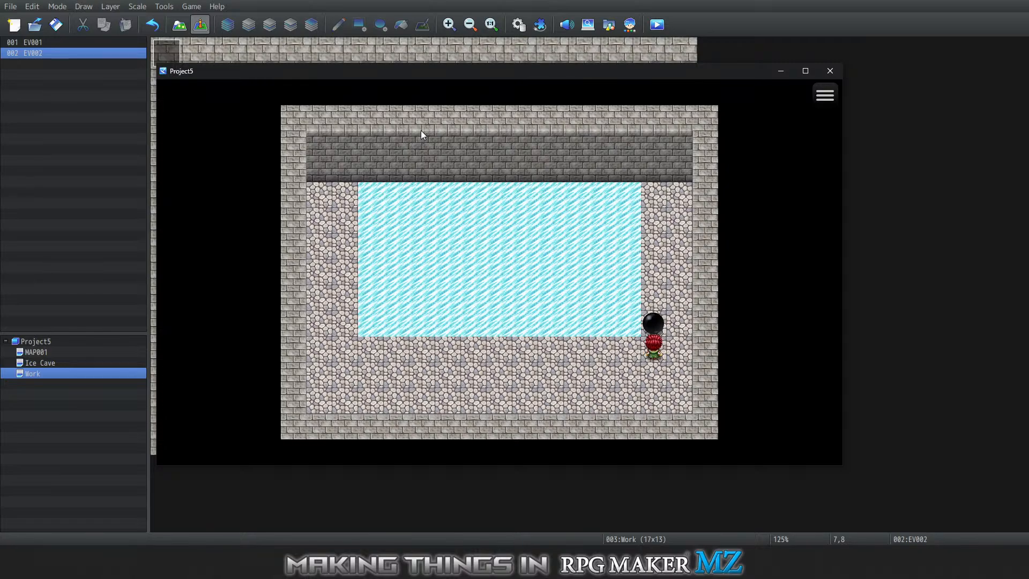
{"action": "key", "text": "Right"}
{"action": "key", "text": "Up"}
{"action": "key", "text": "Up"}
{"action": "key", "text": "Left"}
{"action": "key", "text": "Right"}
{"action": "key", "text": "Down"}
{"action": "key", "text": "Left"}
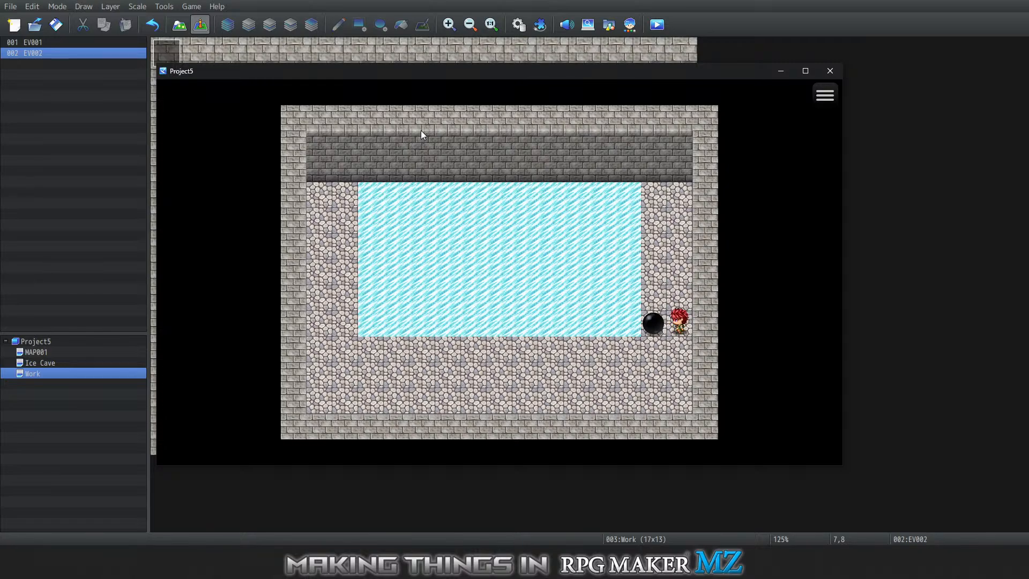
Walk the player left along the floor below the ice and slide up across it to the stone strip above the ball
{"action": "key", "text": "Down"}
{"action": "key", "text": "Left"}
{"action": "key", "text": "Right"}
{"action": "key", "text": "Up"}
{"action": "key", "text": "Down"}
{"action": "key", "text": "Left"}
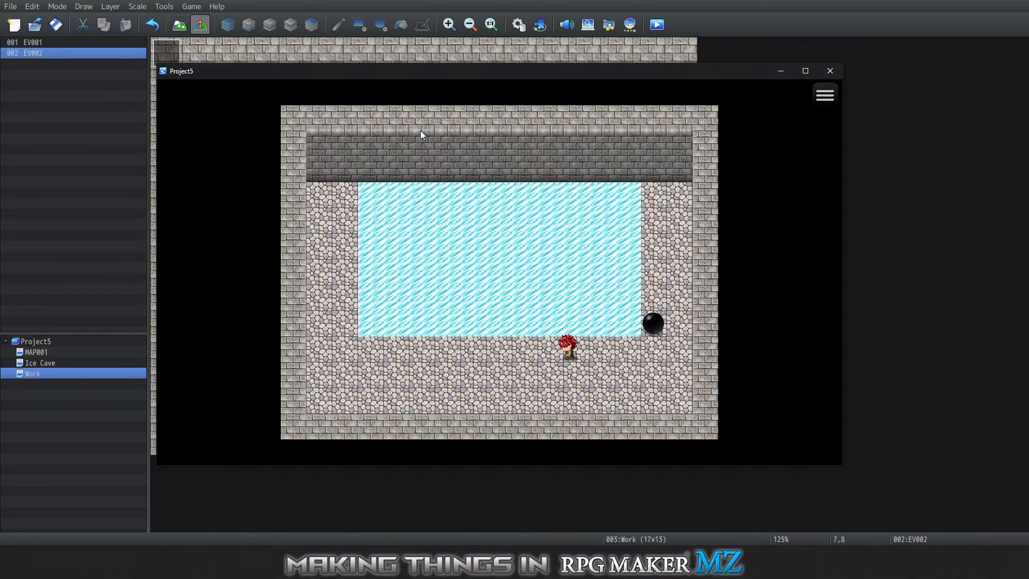
{"action": "key", "text": "Right"}
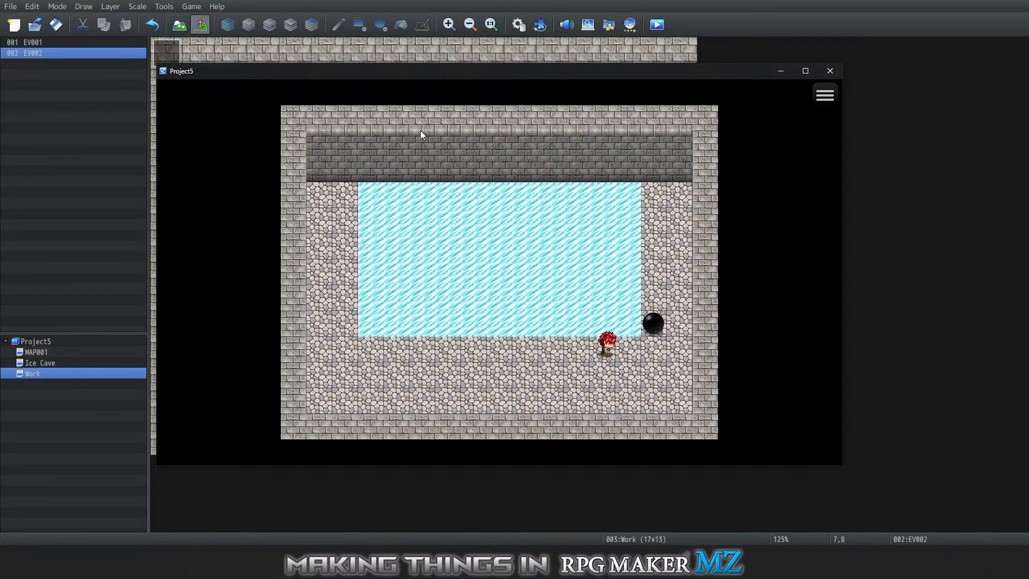
{"action": "key", "text": "Up"}
{"action": "key", "text": "Right"}
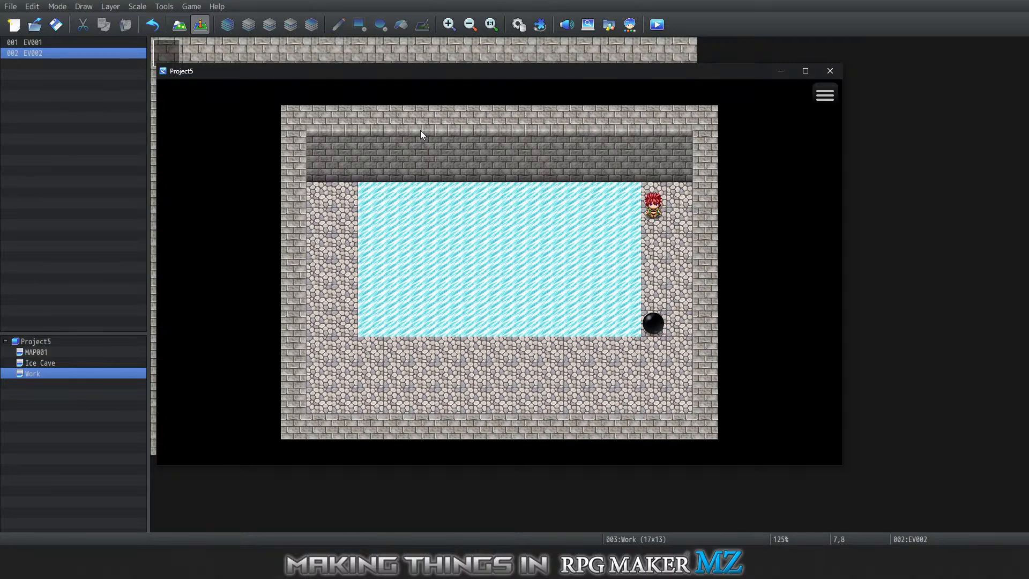
Approach the ball from above and try to push it left from its right side
{"action": "key", "text": "Down"}
{"action": "key", "text": "Right"}
{"action": "key", "text": "Down"}
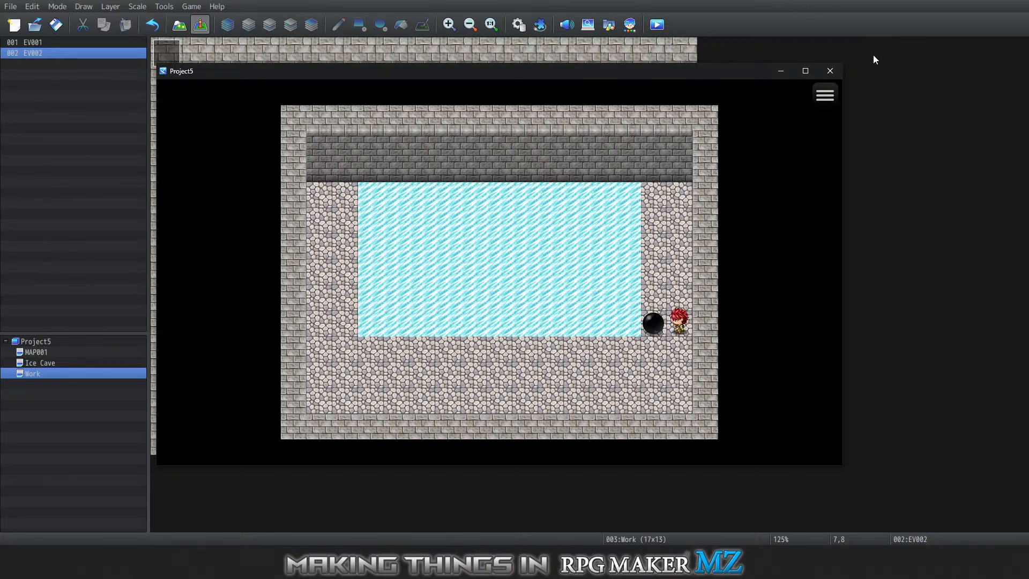
End the playtest and open the second page of the black ball's event at the player-direction checks
{"action": "left_click", "coordinate": [832, 71]}
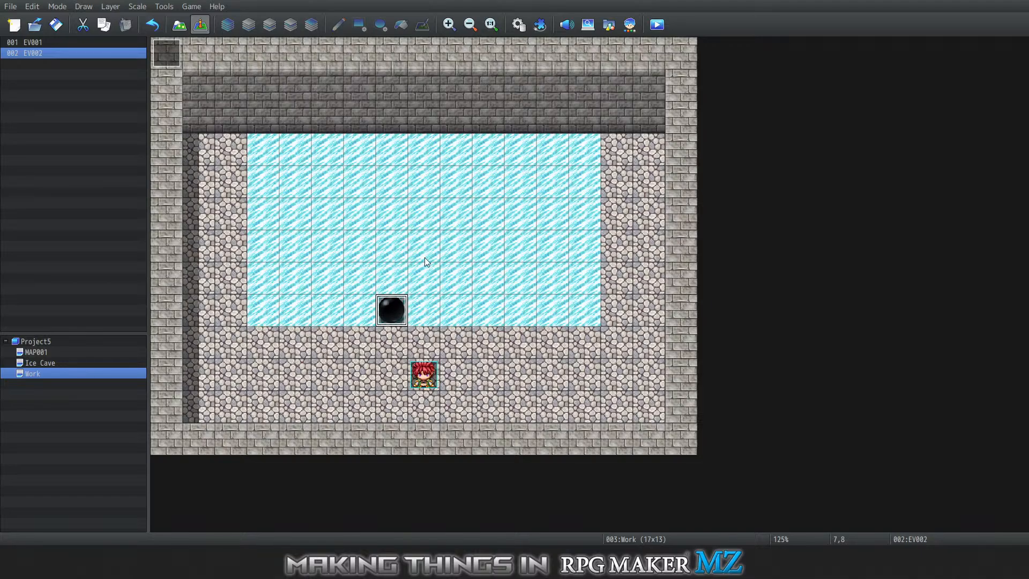
{"action": "right_click", "coordinate": [393, 315]}
{"action": "left_click", "coordinate": [421, 323]}
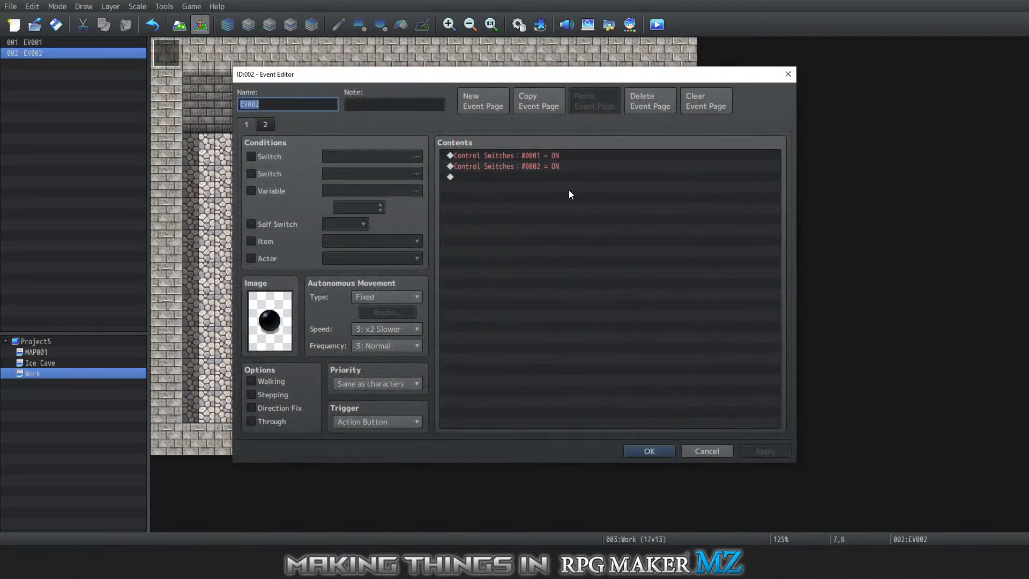
{"action": "left_click", "coordinate": [265, 124]}
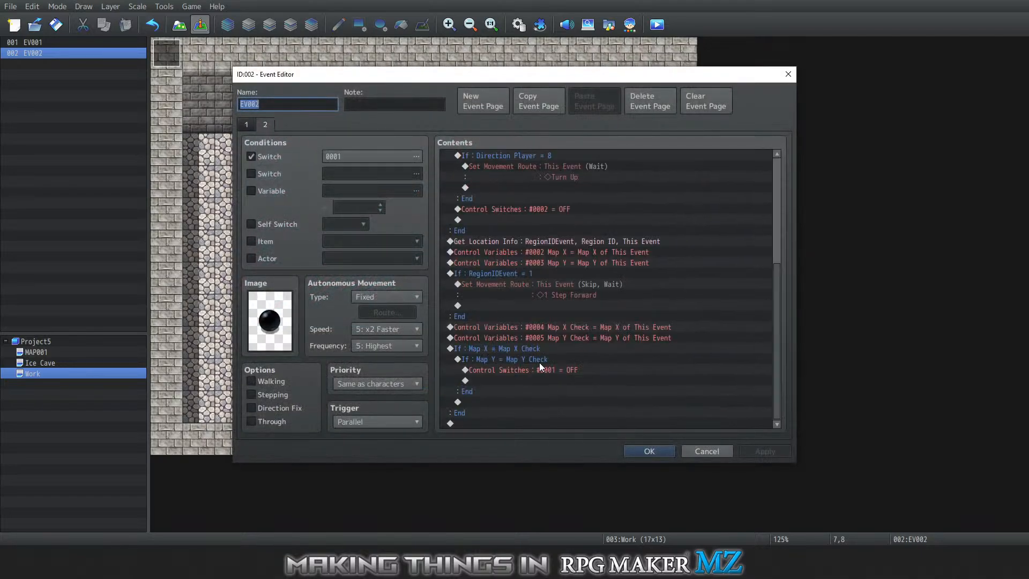
{"action": "scroll", "coordinate": [555, 335], "scroll_direction": "up", "scroll_amount": 5}
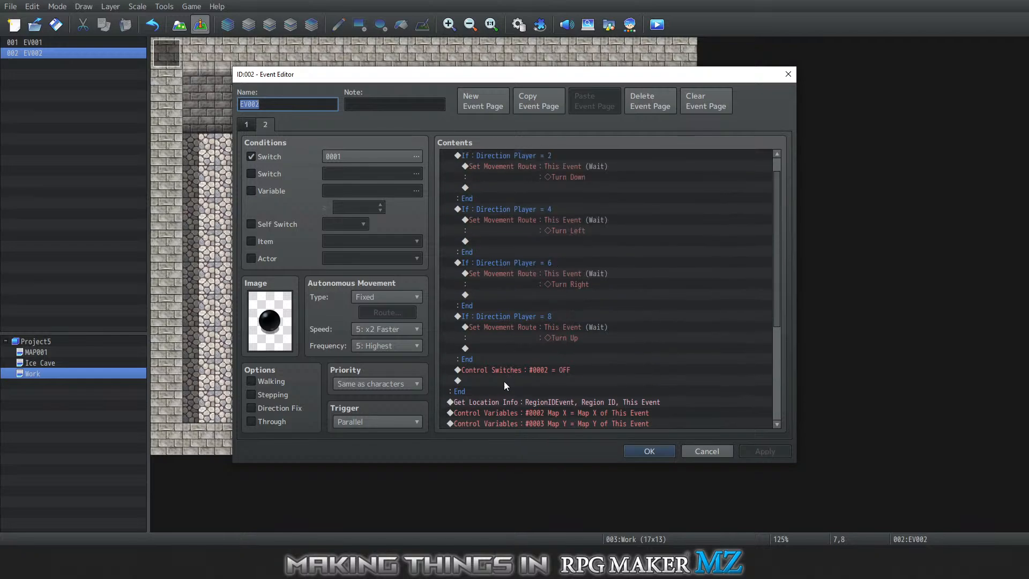
{"action": "scroll", "coordinate": [587, 330], "scroll_direction": "up", "scroll_amount": 1}
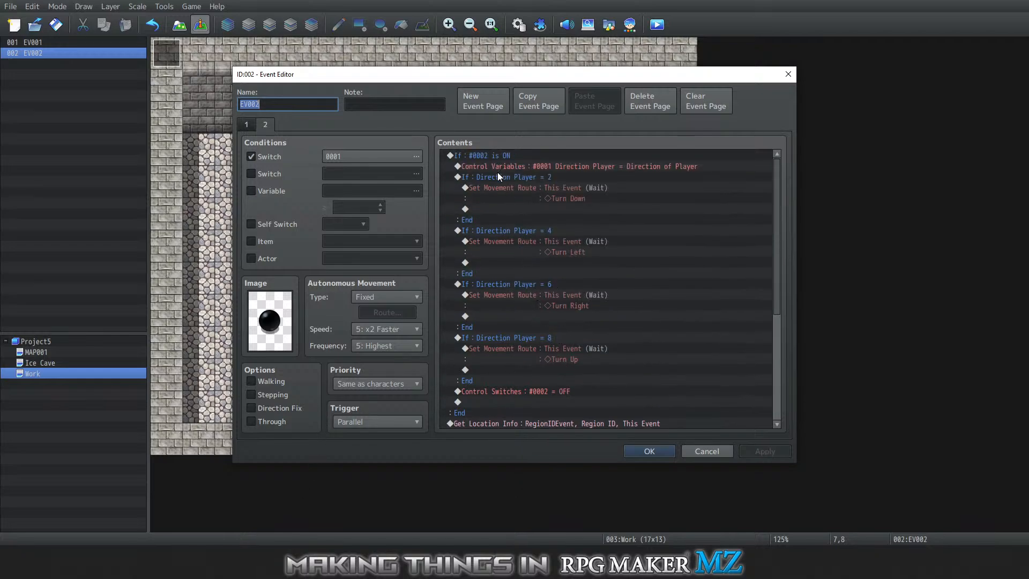
Add a movement route of 1 Step Forward for This Event inside the Direction Player = 8 branch, after Turn Up
{"action": "scroll", "coordinate": [503, 346], "scroll_direction": "down", "scroll_amount": 1}
{"action": "left_click", "coordinate": [500, 355]}
{"action": "left_click", "coordinate": [499, 346]}
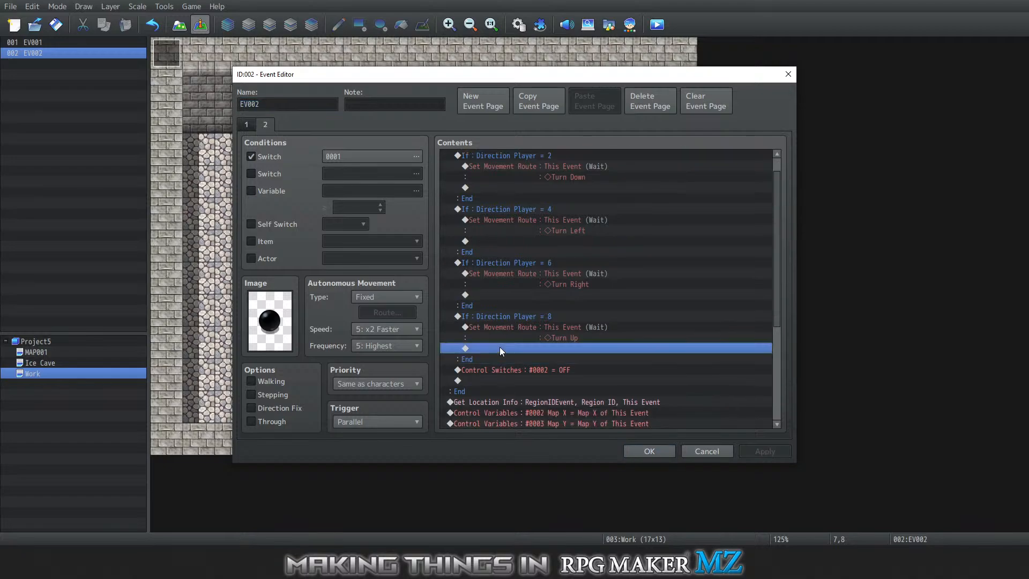
{"action": "double_click", "coordinate": [490, 348]}
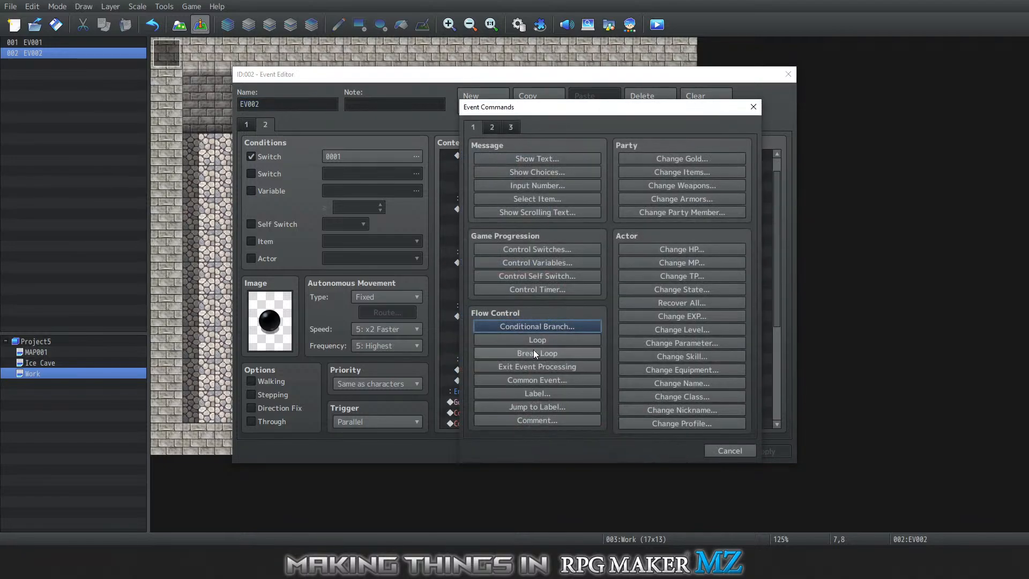
{"action": "left_click", "coordinate": [492, 128]}
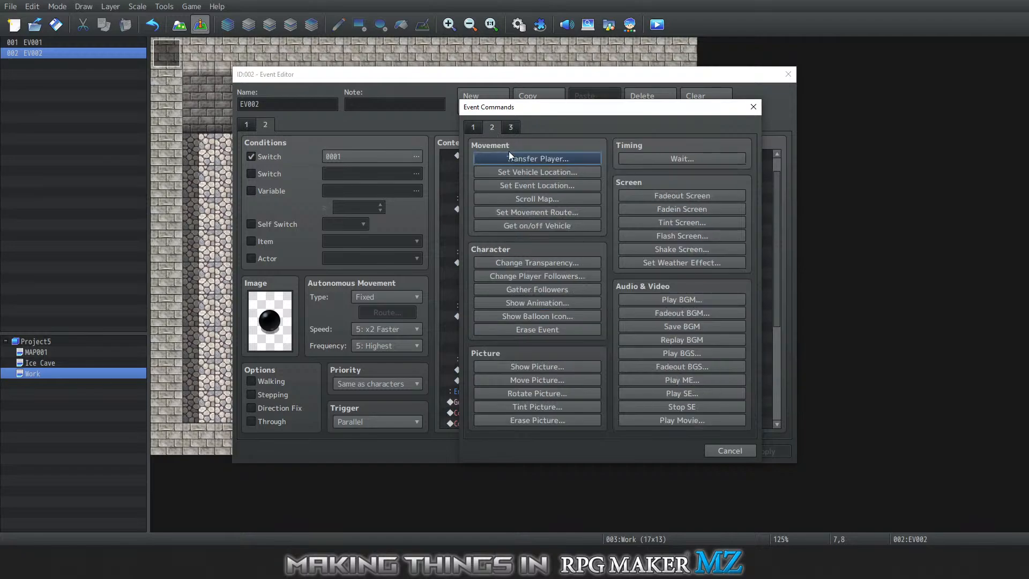
{"action": "left_click", "coordinate": [535, 212]}
{"action": "left_click", "coordinate": [461, 173]}
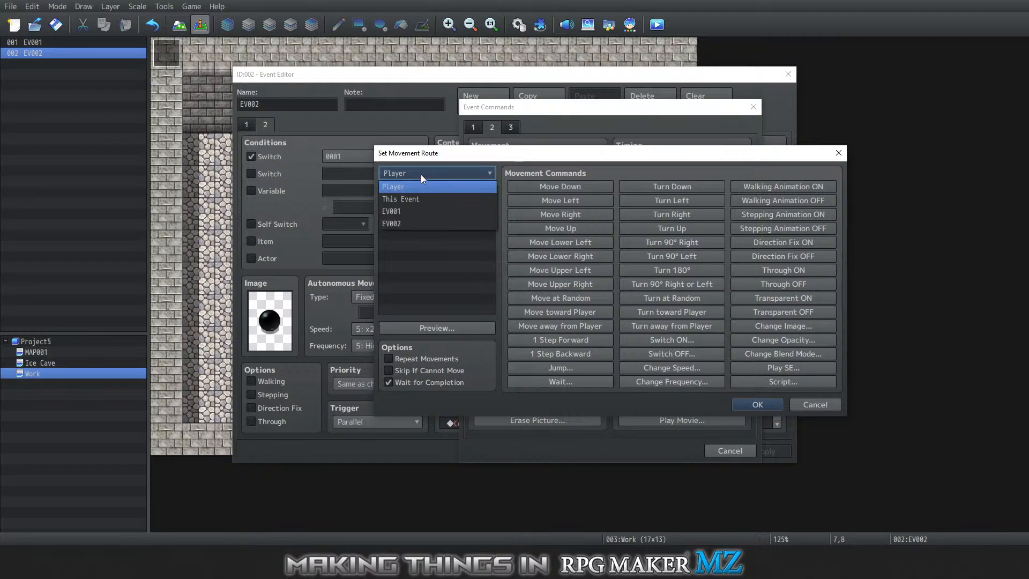
{"action": "left_click", "coordinate": [410, 197]}
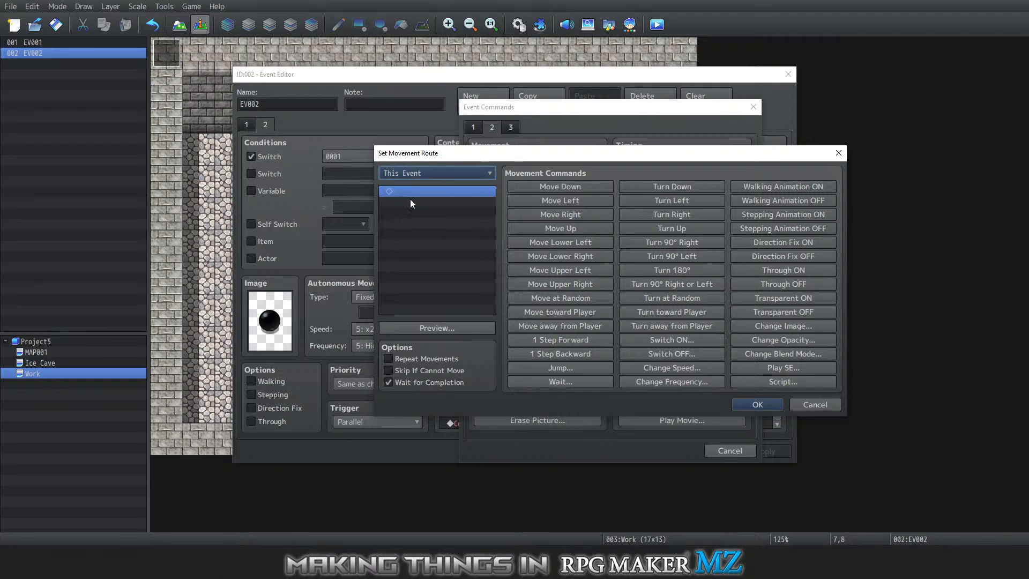
{"action": "left_click", "coordinate": [562, 340]}
{"action": "left_click", "coordinate": [755, 405]}
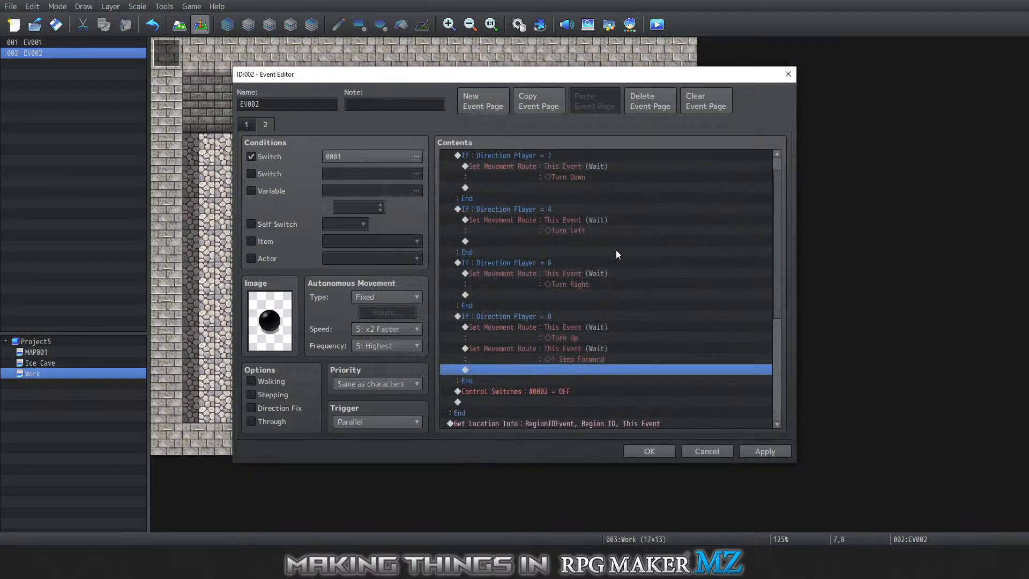
Move the 1 Step Forward route out of the Direction Player = 8 branch to just before Control Switches #0002 = OFF, and save the event
{"action": "scroll", "coordinate": [611, 249], "scroll_direction": "up", "scroll_amount": 1}
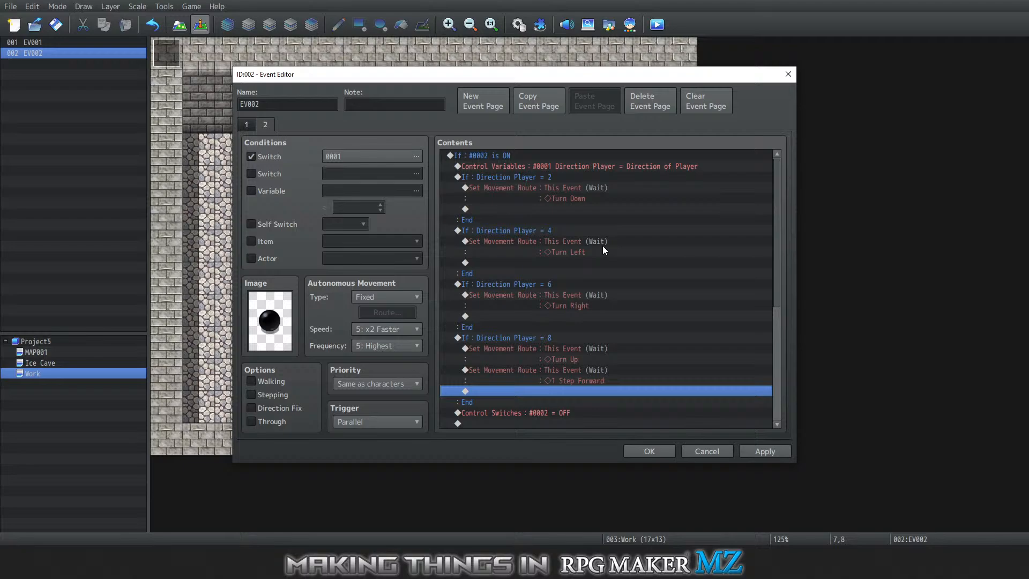
{"action": "left_click", "coordinate": [504, 376]}
{"action": "right_click", "coordinate": [501, 368]}
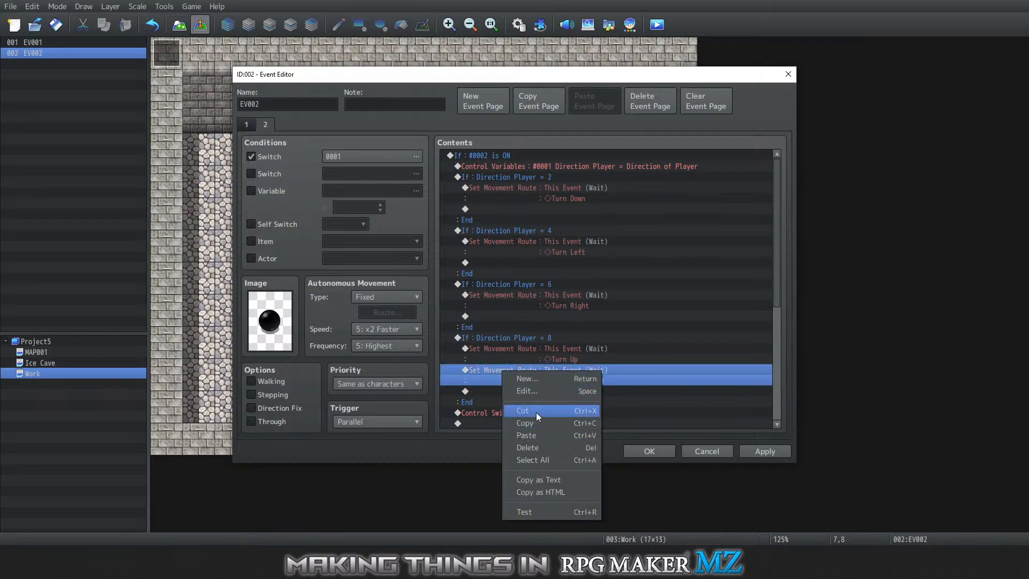
{"action": "left_click", "coordinate": [536, 410]}
{"action": "scroll", "coordinate": [488, 396], "scroll_direction": "down", "scroll_amount": 1}
{"action": "right_click", "coordinate": [487, 368]}
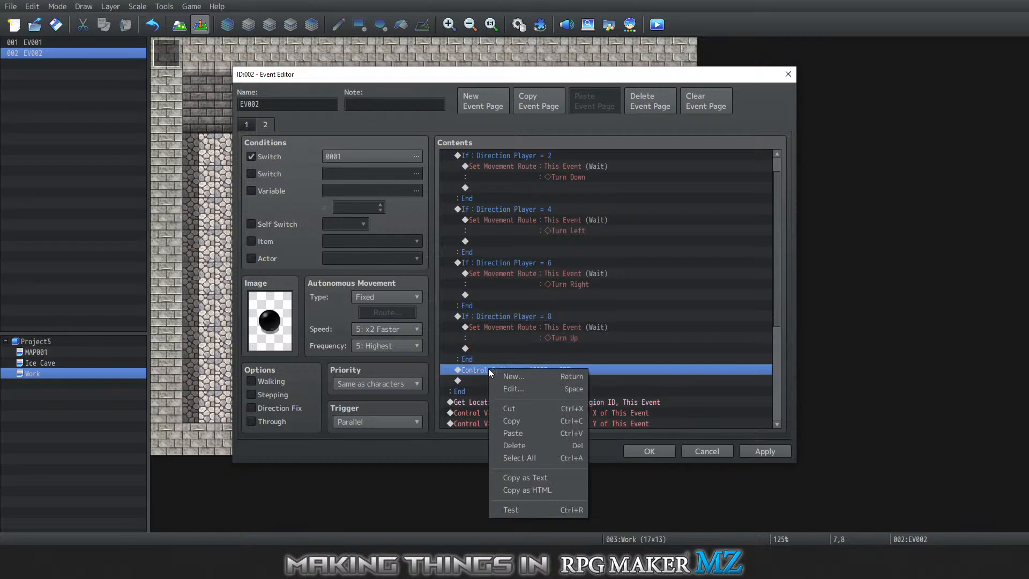
{"action": "left_click", "coordinate": [518, 437]}
{"action": "left_click", "coordinate": [487, 380]}
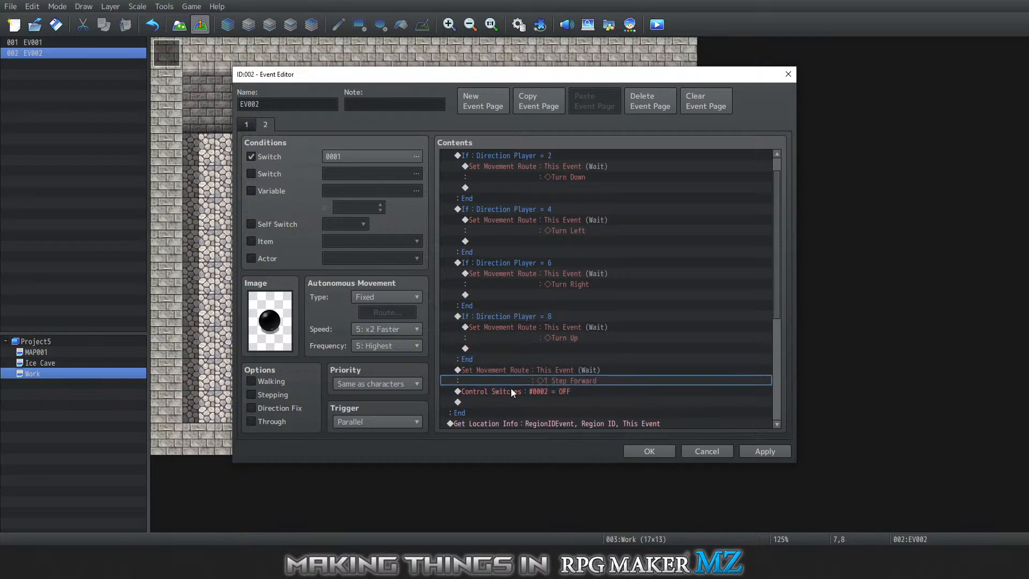
{"action": "left_click", "coordinate": [632, 451]}
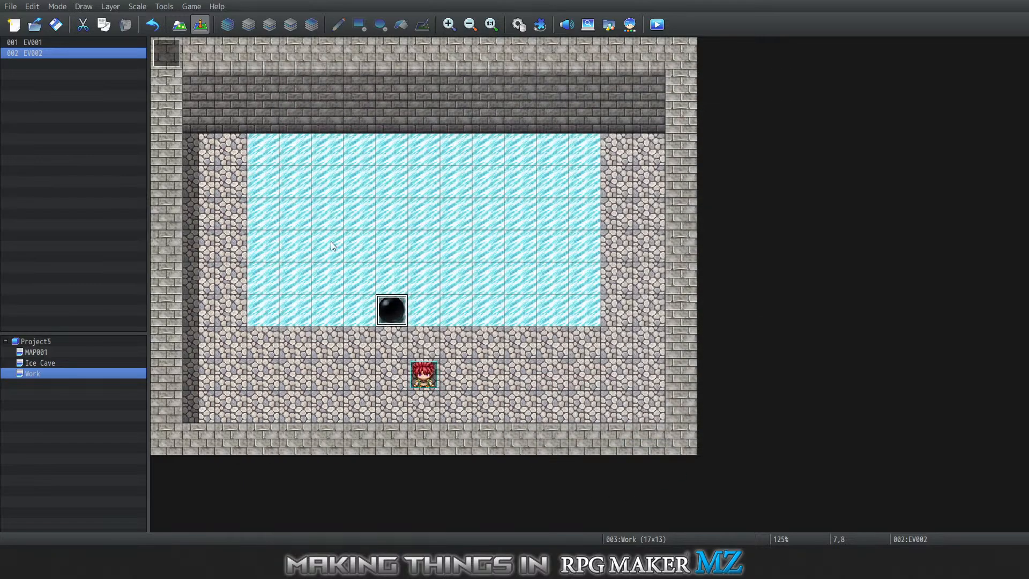
Playtest a new game and push the ball upward across the ice from below
{"action": "left_click", "coordinate": [194, 4]}
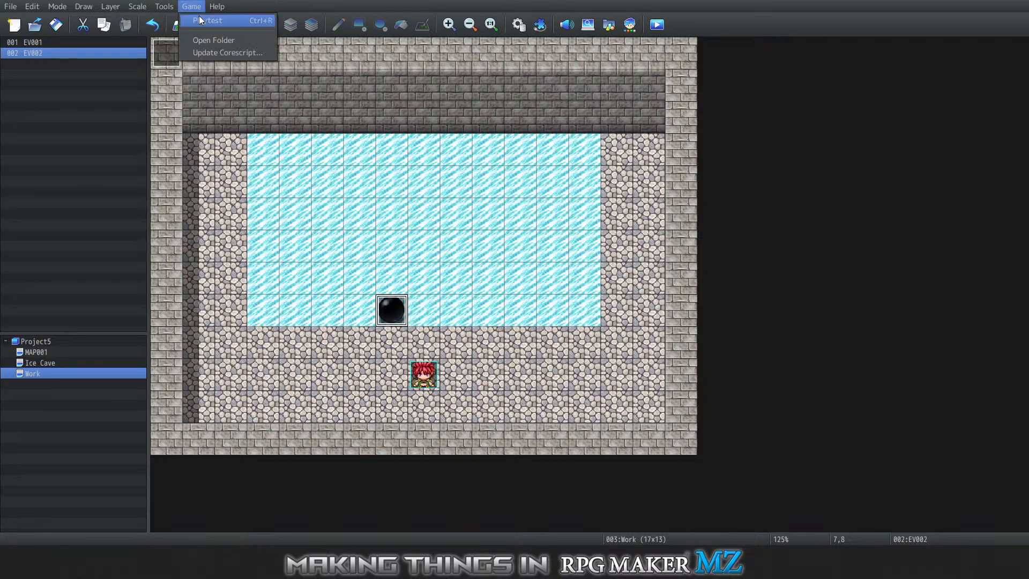
{"action": "left_click", "coordinate": [200, 19]}
{"action": "left_click", "coordinate": [493, 288]}
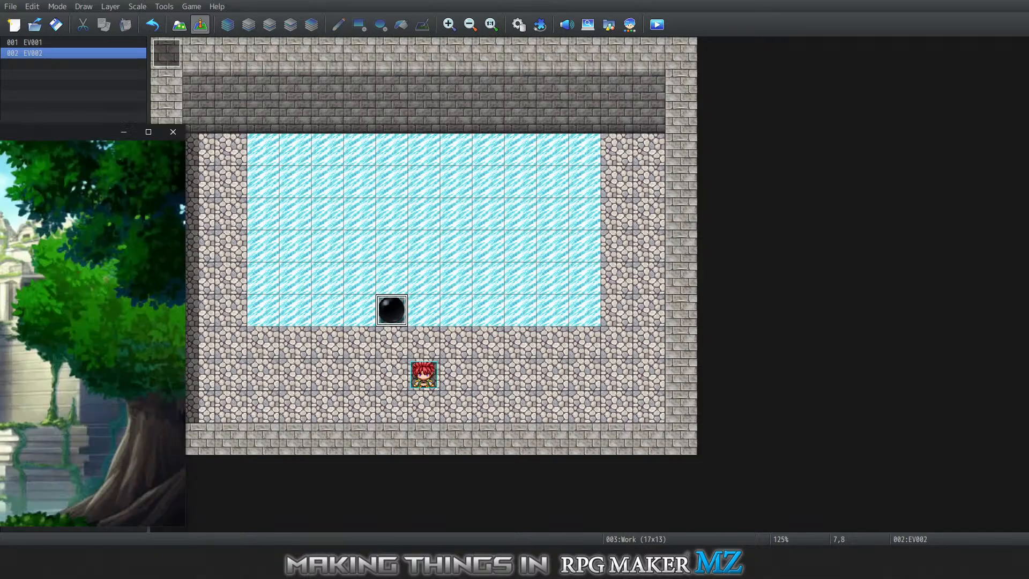
{"action": "key", "text": "Return"}
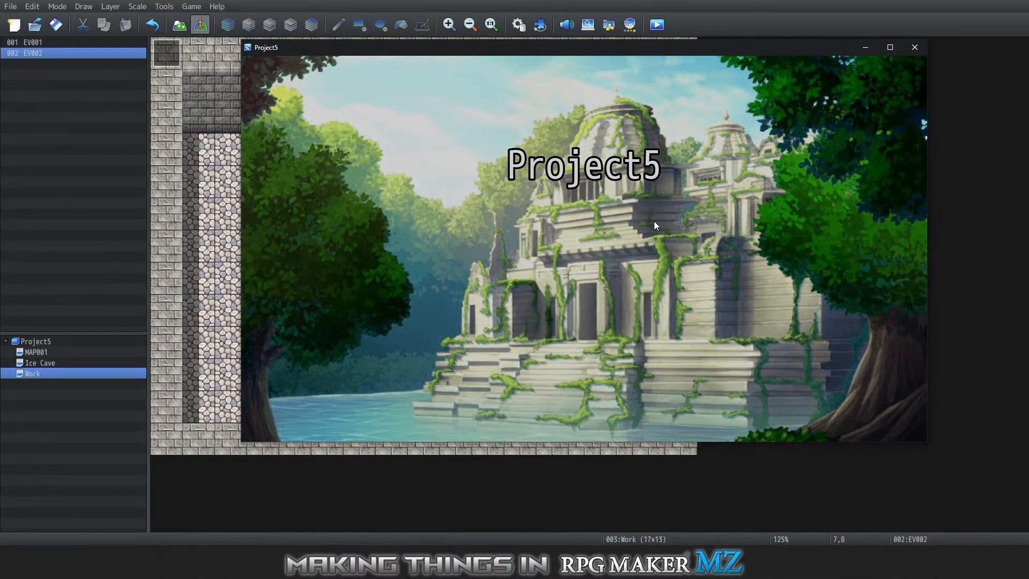
{"action": "key", "text": "Up"}
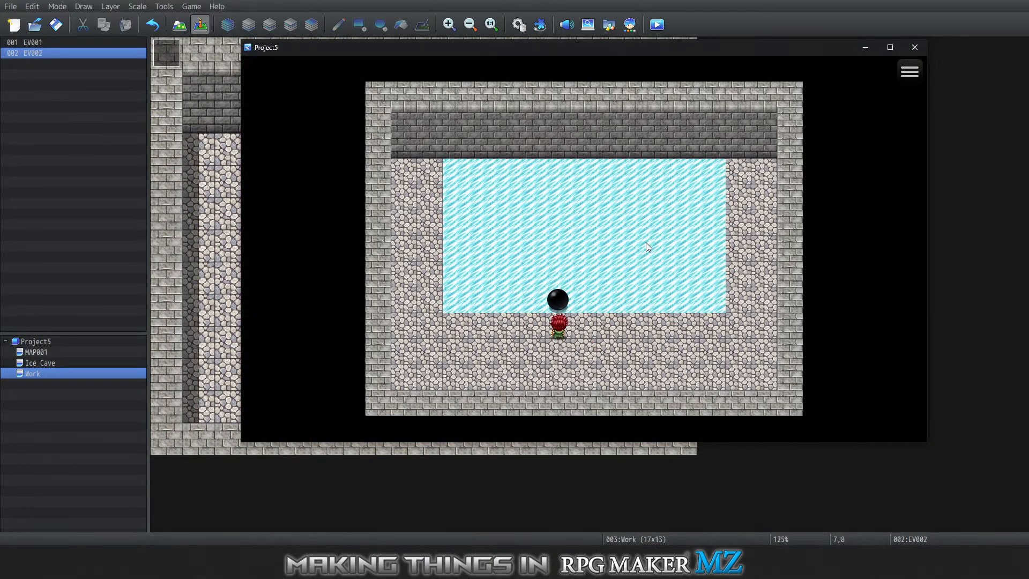
{"action": "key", "text": "Up"}
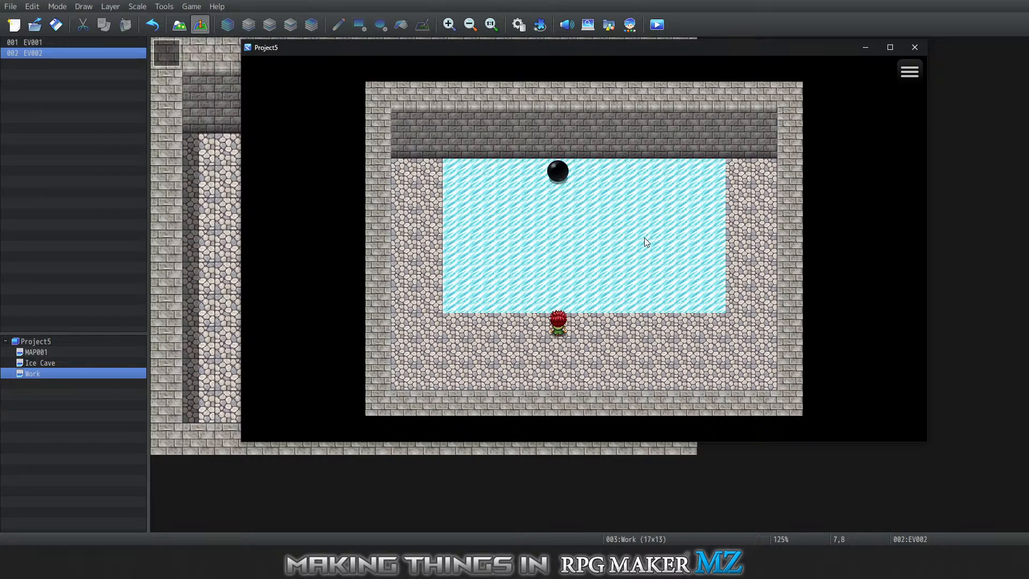
Walk the player up the left stone strip, cross the ice to the ball and push it right
{"action": "key", "text": "Left"}
{"action": "key", "text": "Up"}
{"action": "key", "text": "Up"}
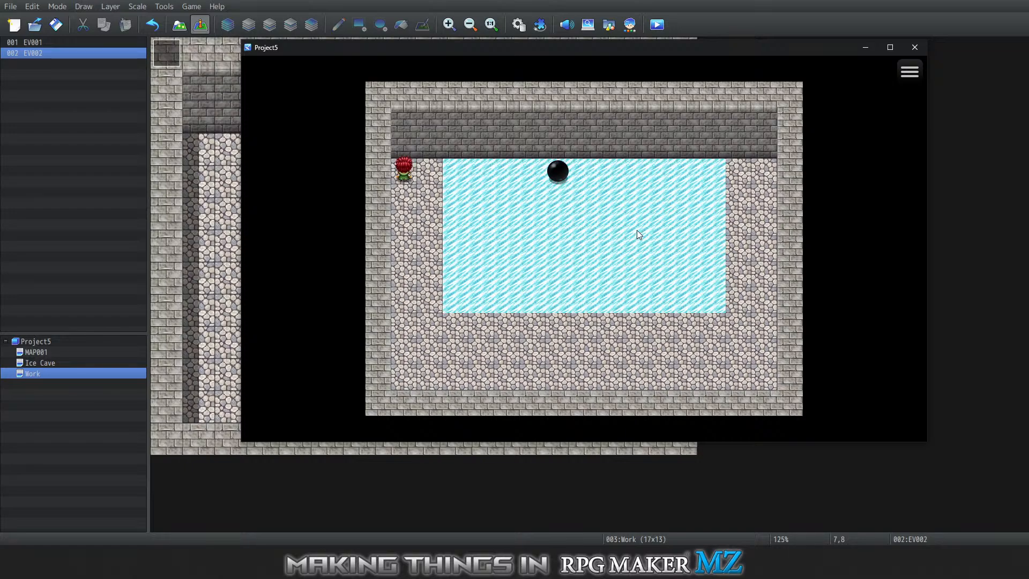
{"action": "key", "text": "Right"}
{"action": "key", "text": "Right"}
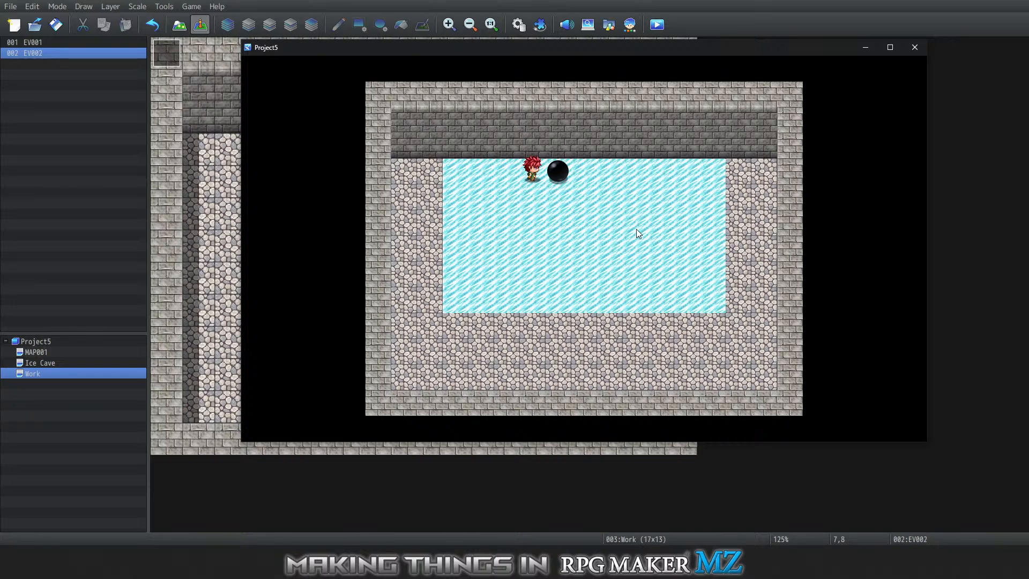
{"action": "key", "text": "Right"}
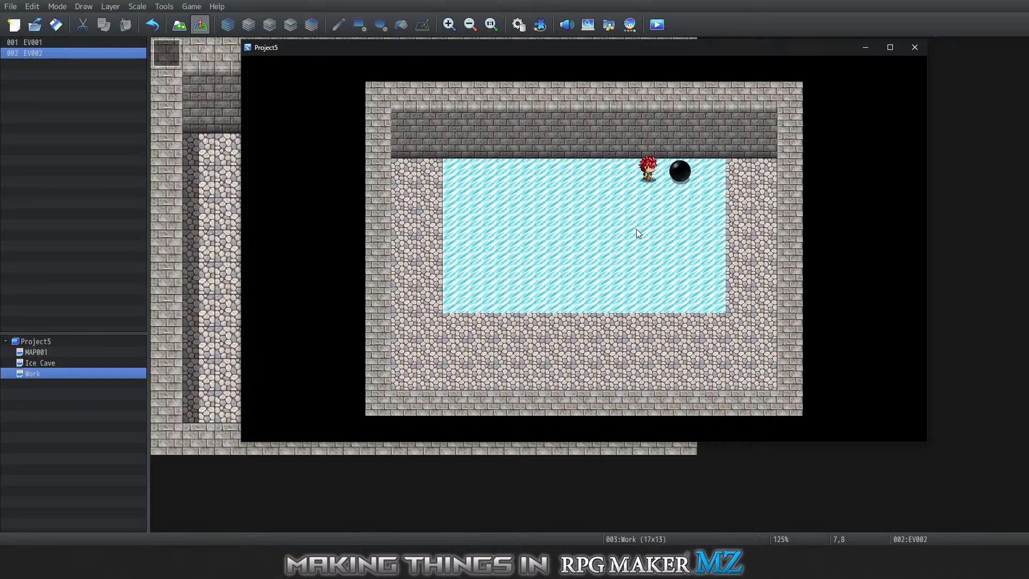
Walk the player below the ice to the right stone strip and push the ball left from the stone floor
{"action": "key", "text": "Down"}
{"action": "key", "text": "Down"}
{"action": "key", "text": "Right"}
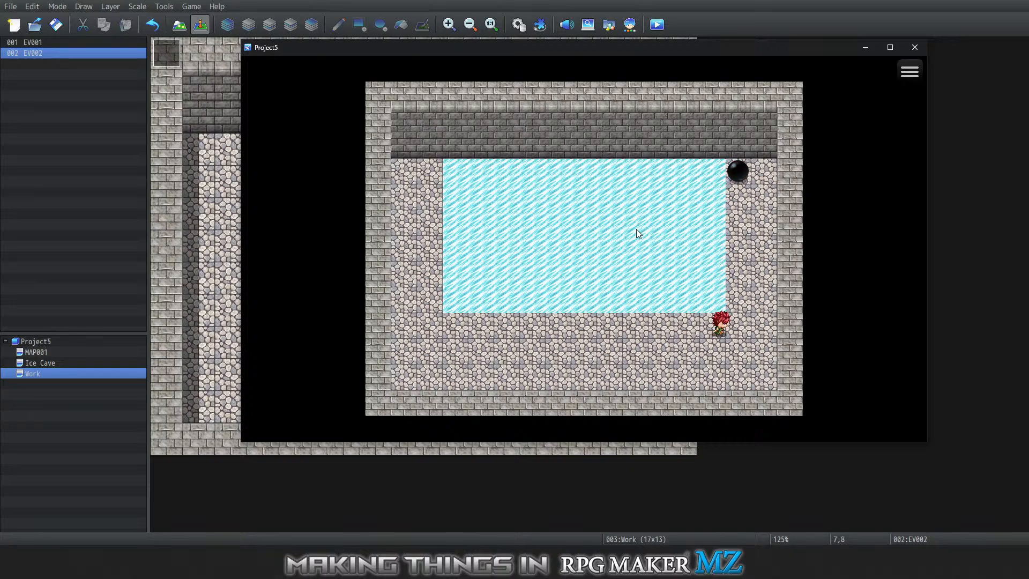
{"action": "key", "text": "Up"}
{"action": "key", "text": "Up"}
{"action": "key", "text": "Left"}
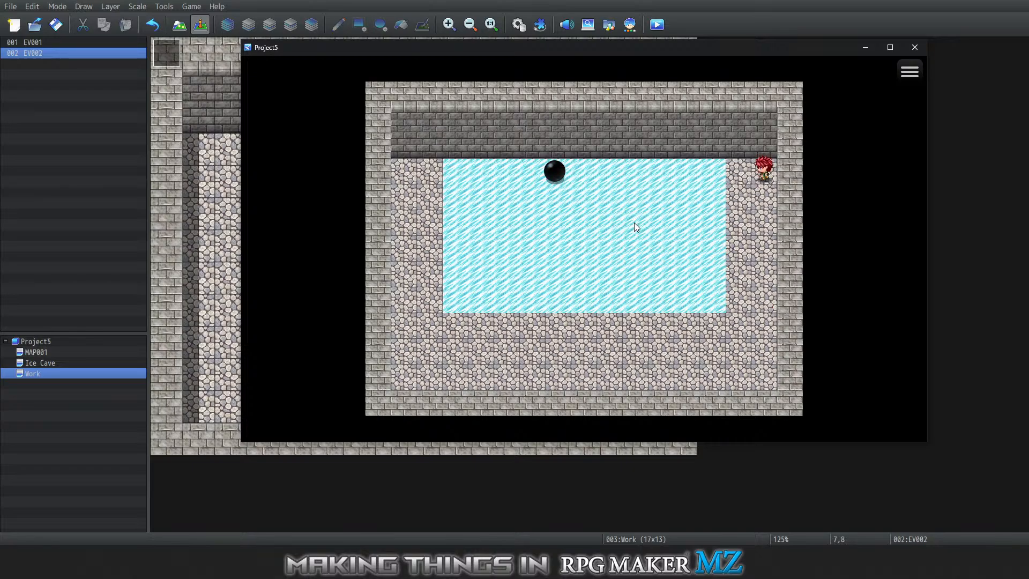
Walk the player around the ice to the left stone strip and push the ball right from the stone floor
{"action": "key", "text": "Down"}
{"action": "key", "text": "Down"}
{"action": "key", "text": "Left"}
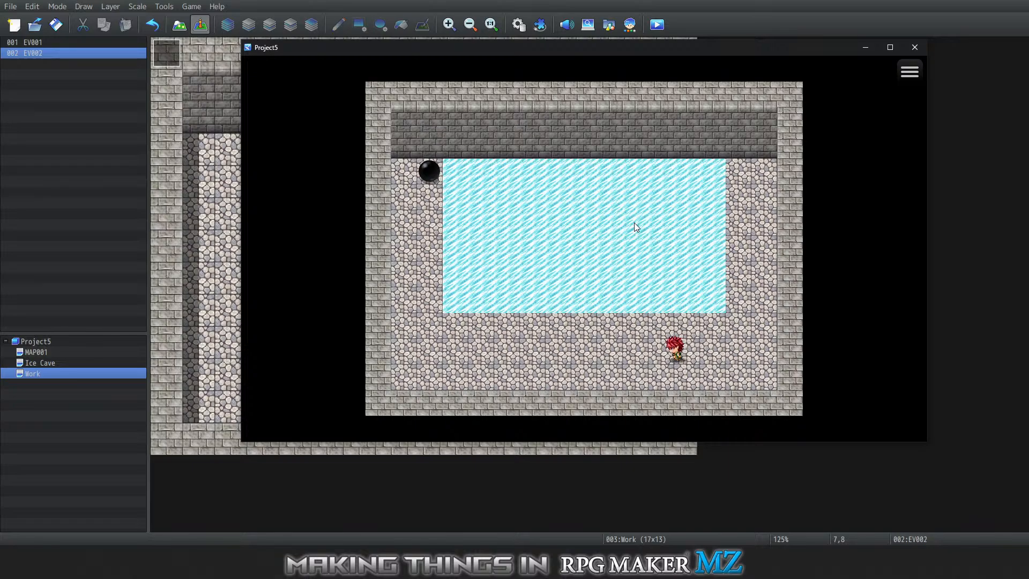
{"action": "key", "text": "Left"}
{"action": "key", "text": "Up"}
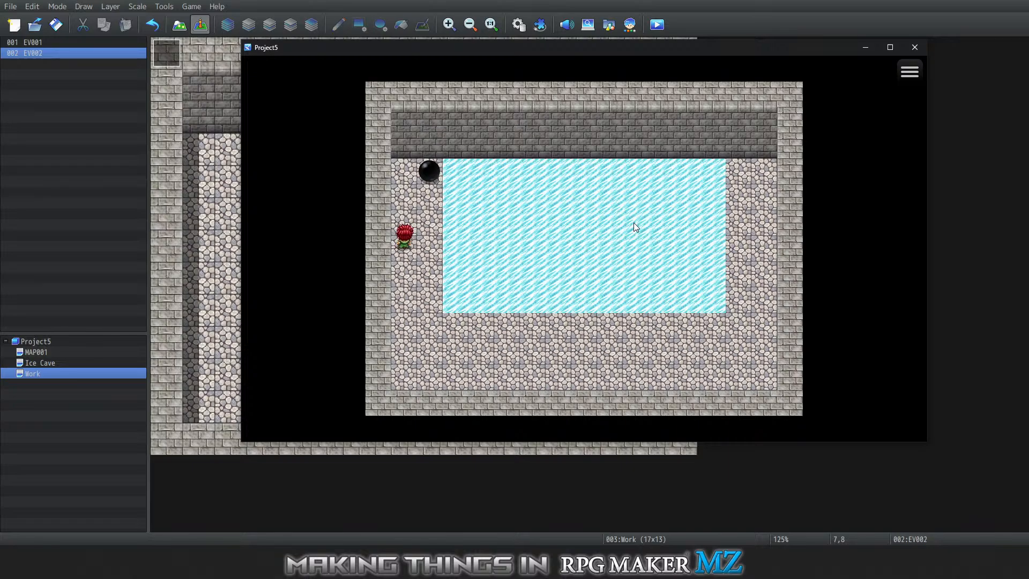
{"action": "key", "text": "Right"}
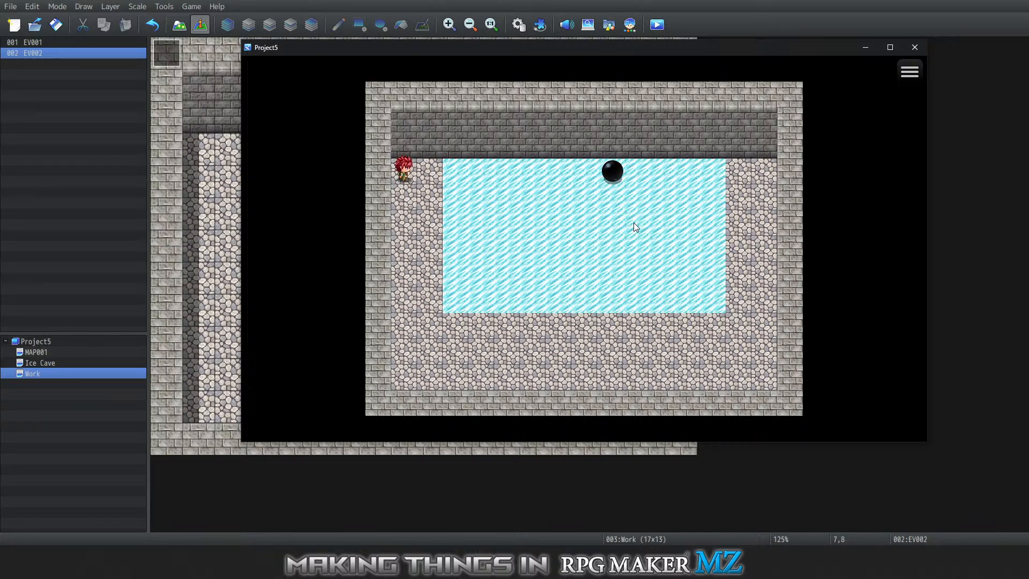
Return the player to the right side of the room and push the ball left across the ice again
{"action": "key", "text": "Down"}
{"action": "key", "text": "Down"}
{"action": "key", "text": "Right"}
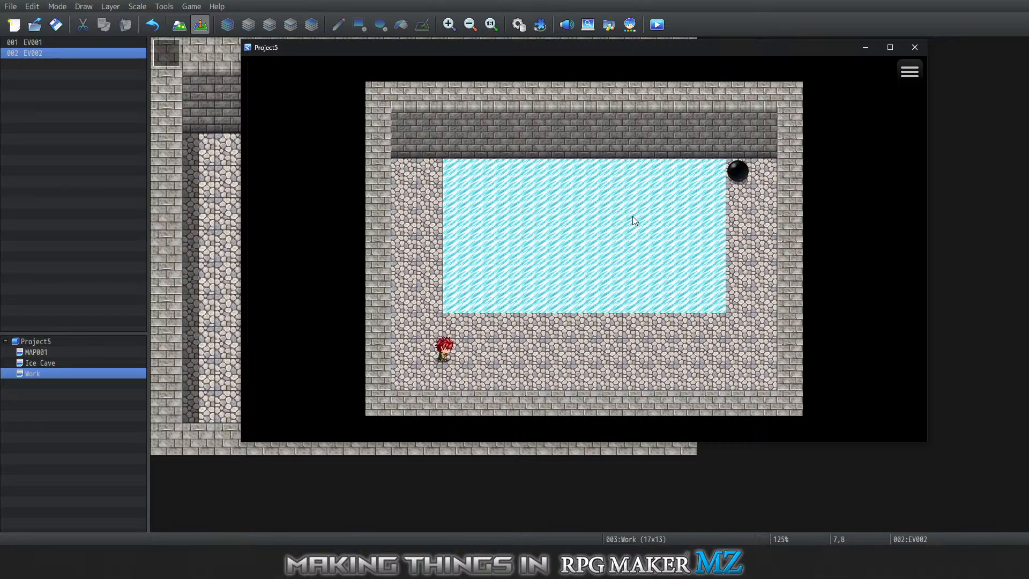
{"action": "key", "text": "Up"}
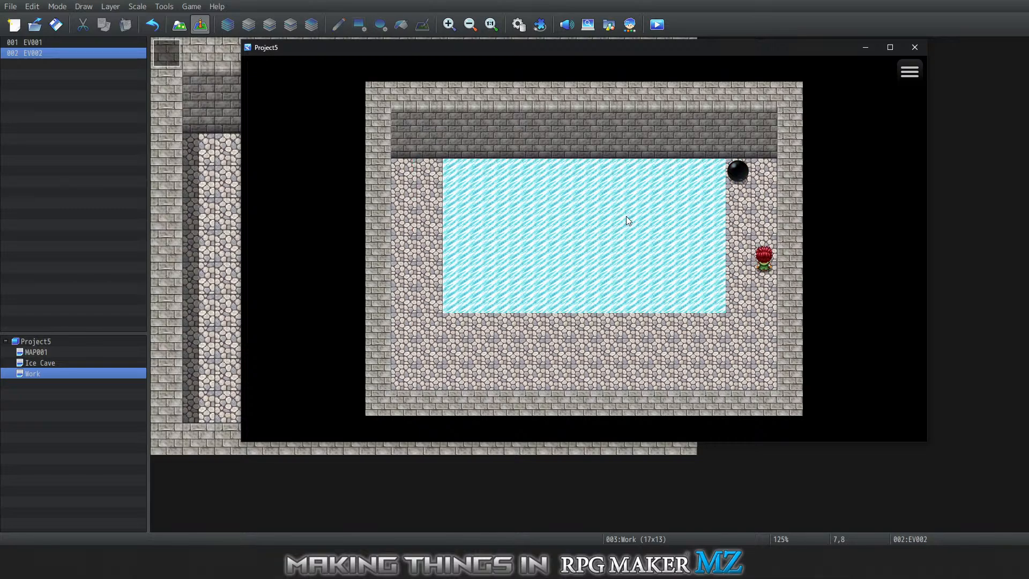
{"action": "key", "text": "Left"}
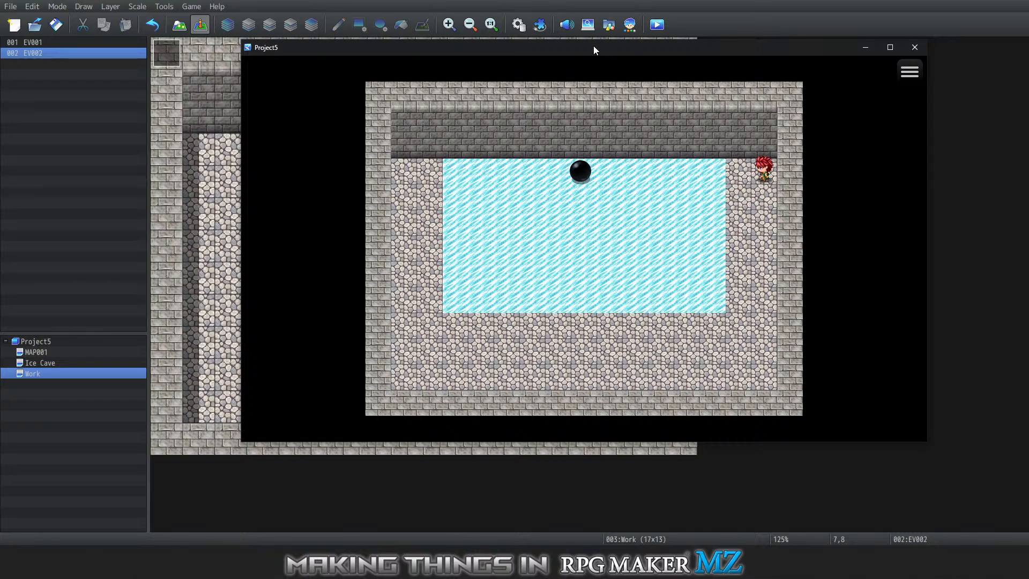
Bring the player back around to the ball's left side and push it right once more
{"action": "key", "text": "Down"}
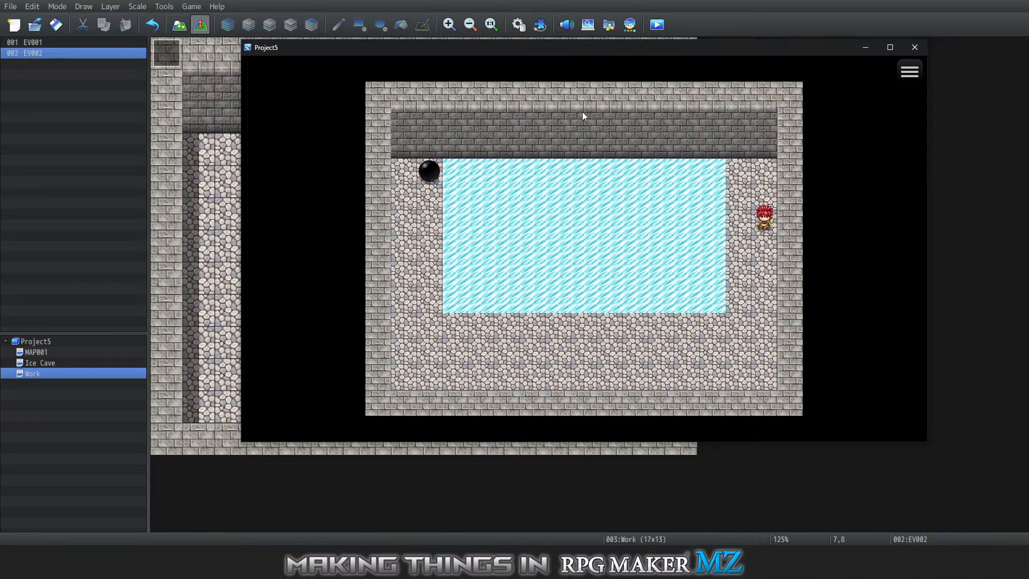
{"action": "key", "text": "Left"}
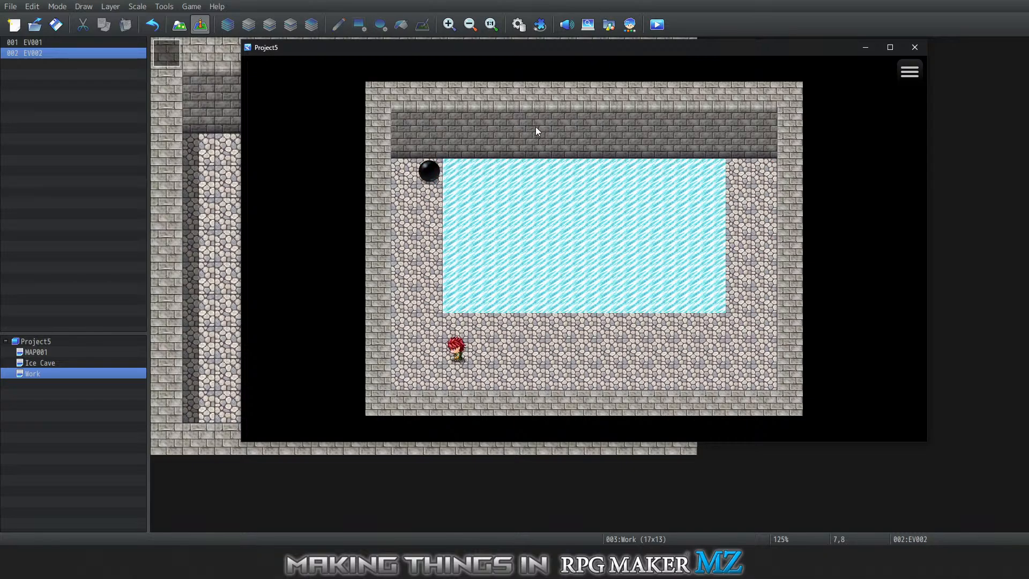
{"action": "key", "text": "Up"}
{"action": "key", "text": "Right"}
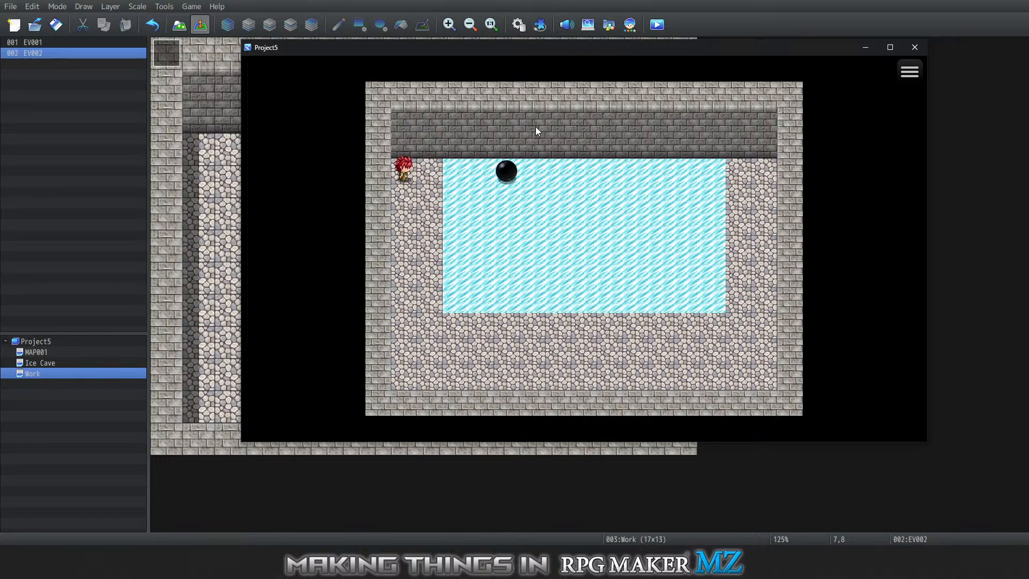
Walk the player below the ice to the right stone strip, then slide the player left across the ice
{"action": "key", "text": "Down"}
{"action": "key", "text": "Right"}
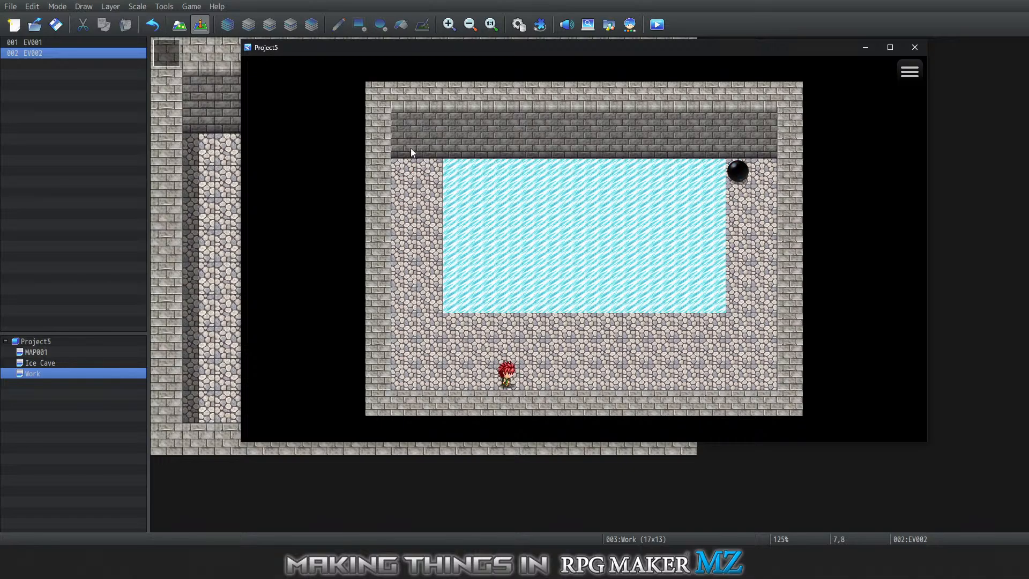
{"action": "key", "text": "Up"}
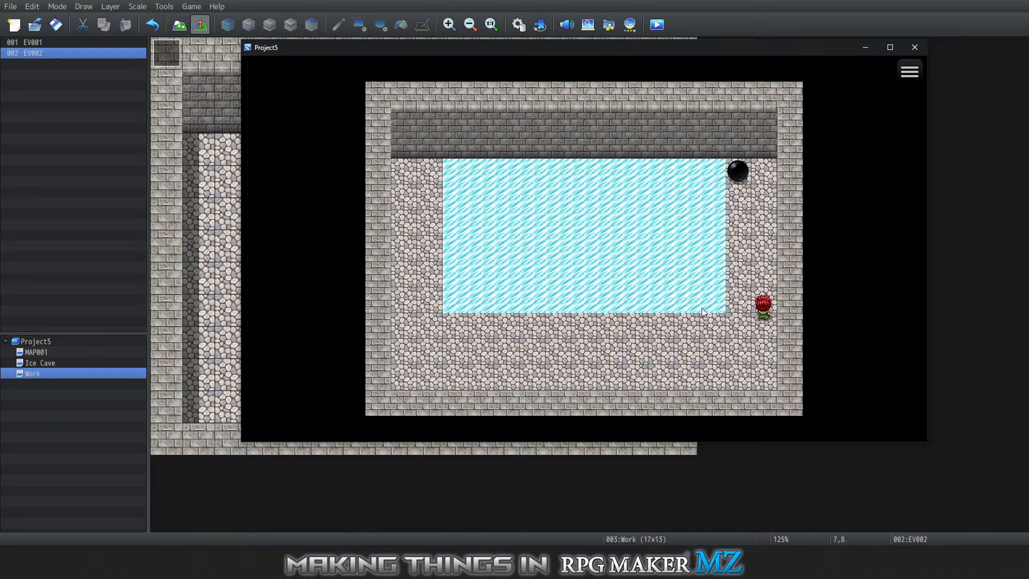
{"action": "key", "text": "Down"}
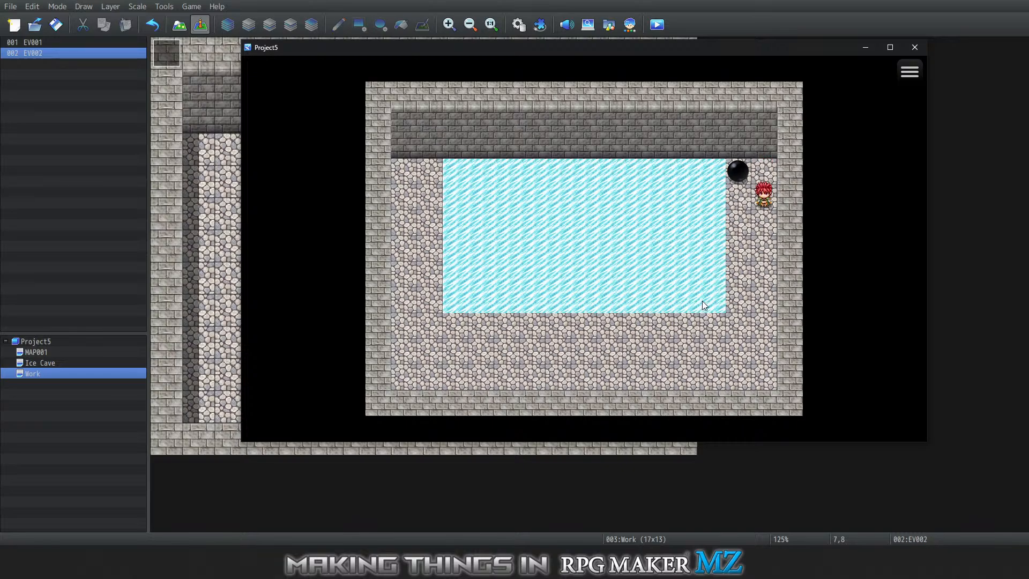
{"action": "key", "text": "Left"}
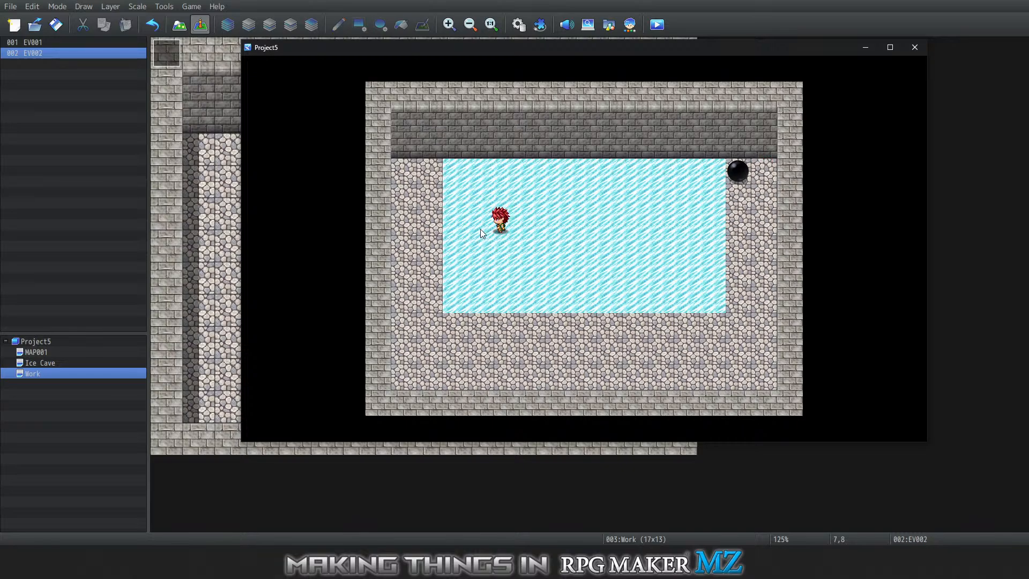
Bring the player back around to the ball's right side and push the ball left across the ice
{"action": "key", "text": "Down"}
{"action": "key", "text": "Right"}
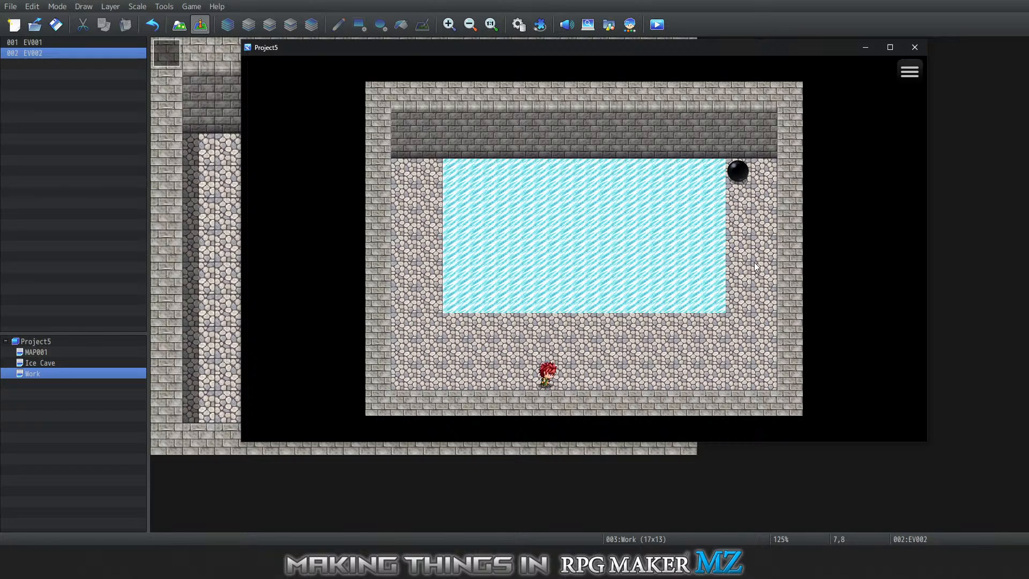
{"action": "key", "text": "Up"}
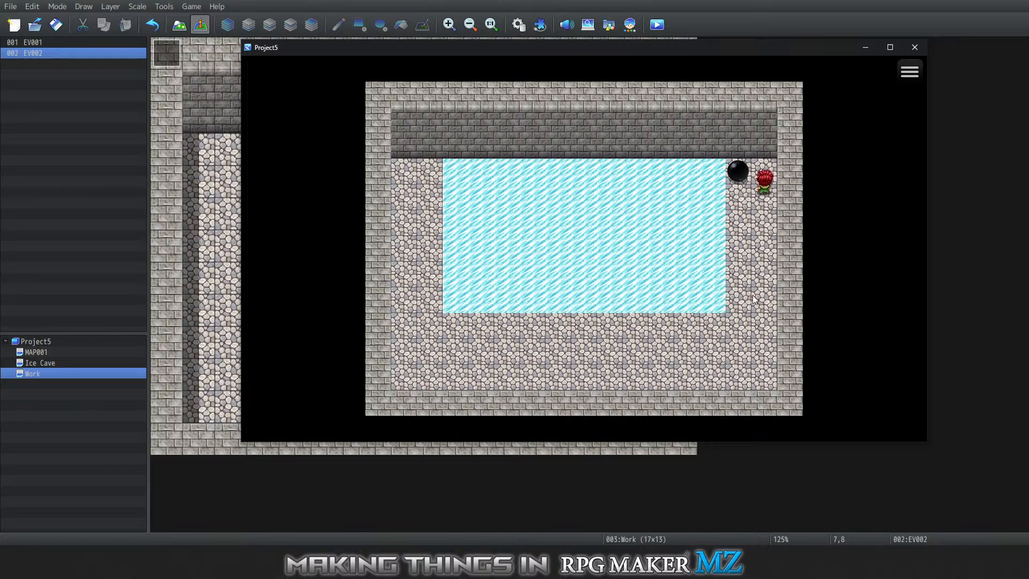
{"action": "key", "text": "Left"}
{"action": "key", "text": "Left"}
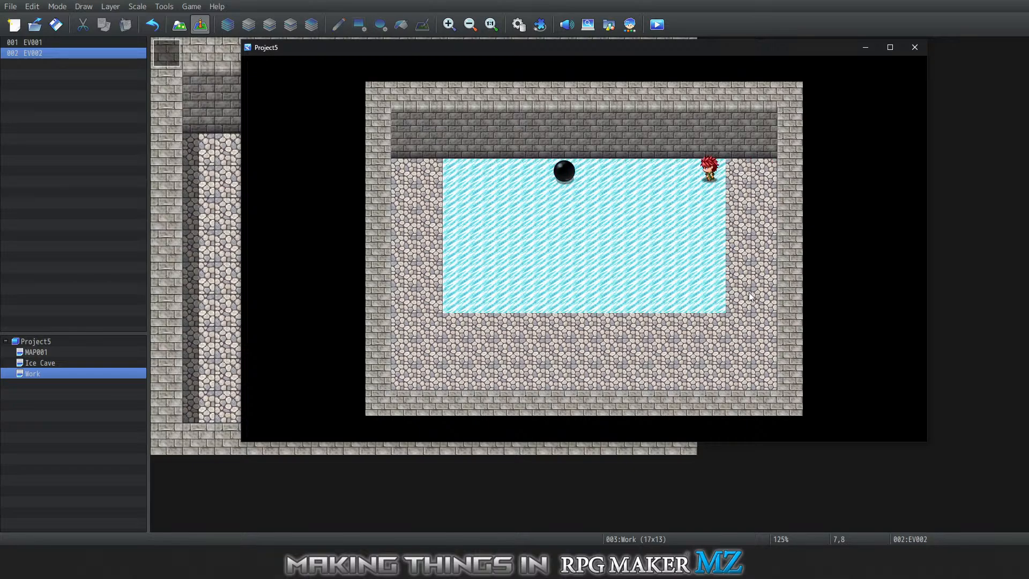
Walk the player to the left stone strip beneath the ball and end the playtest
{"action": "key", "text": "Down"}
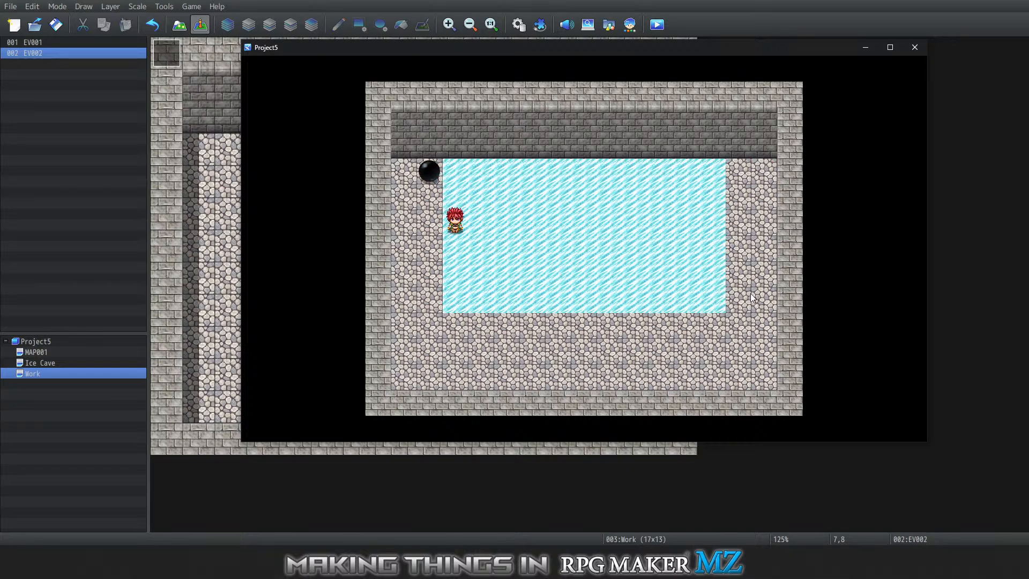
{"action": "key", "text": "Left"}
{"action": "key", "text": "Up"}
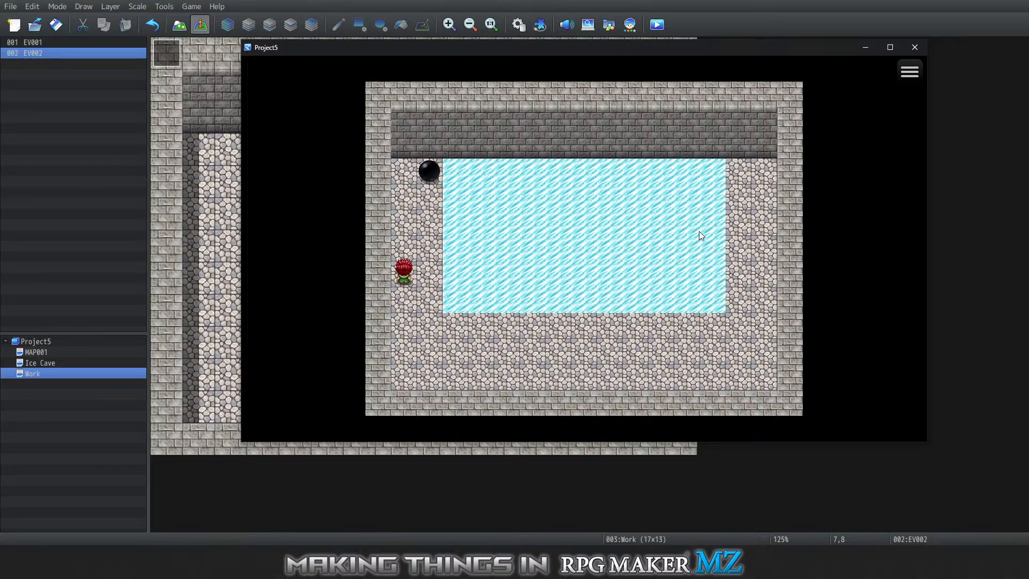
{"action": "left_click", "coordinate": [914, 47]}
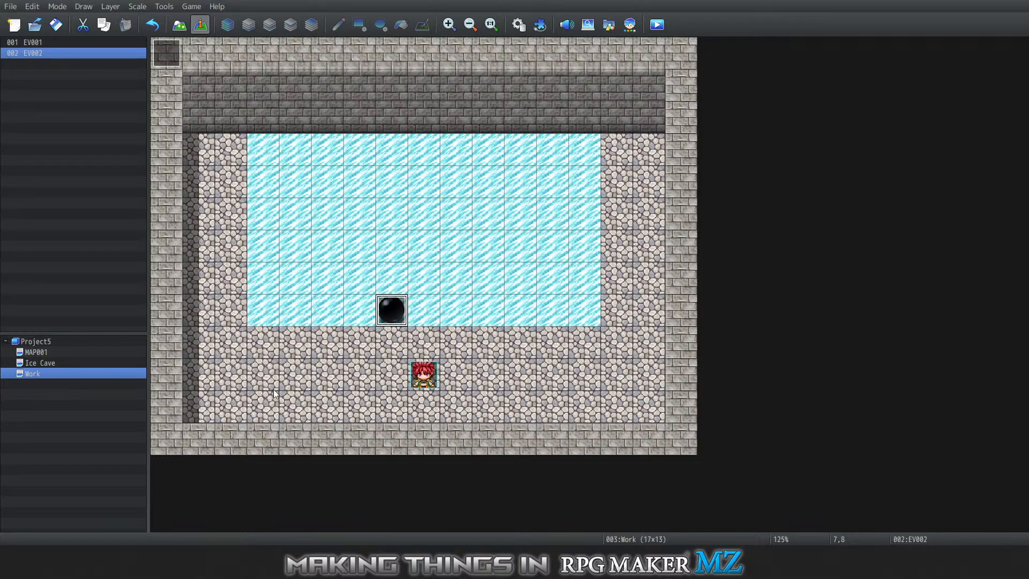
Open event EV001 for editing and review page 1's player region check and its self switch commands
{"action": "right_click", "coordinate": [156, 51]}
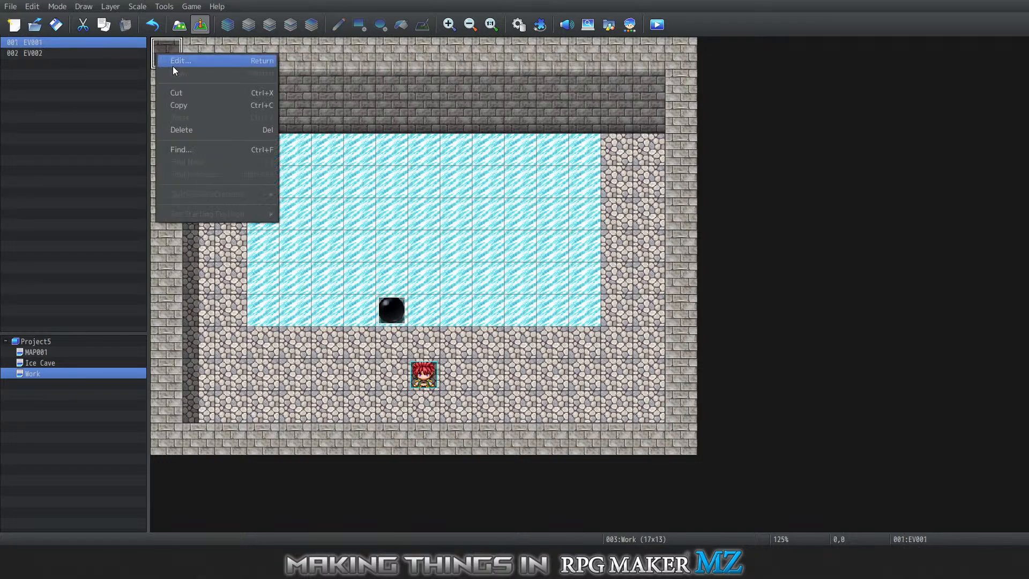
{"action": "left_click", "coordinate": [172, 64]}
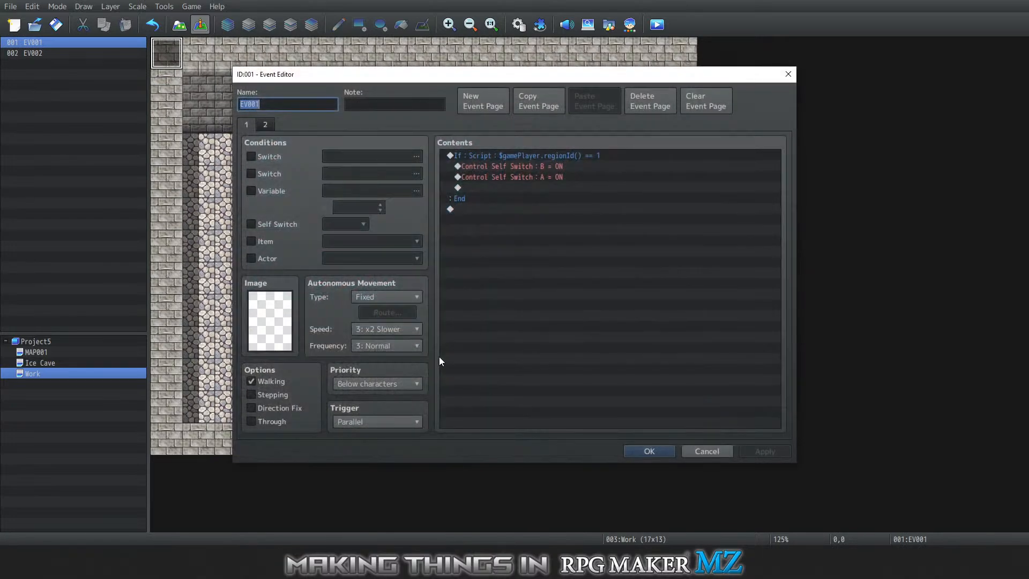
{"action": "left_click", "coordinate": [272, 125]}
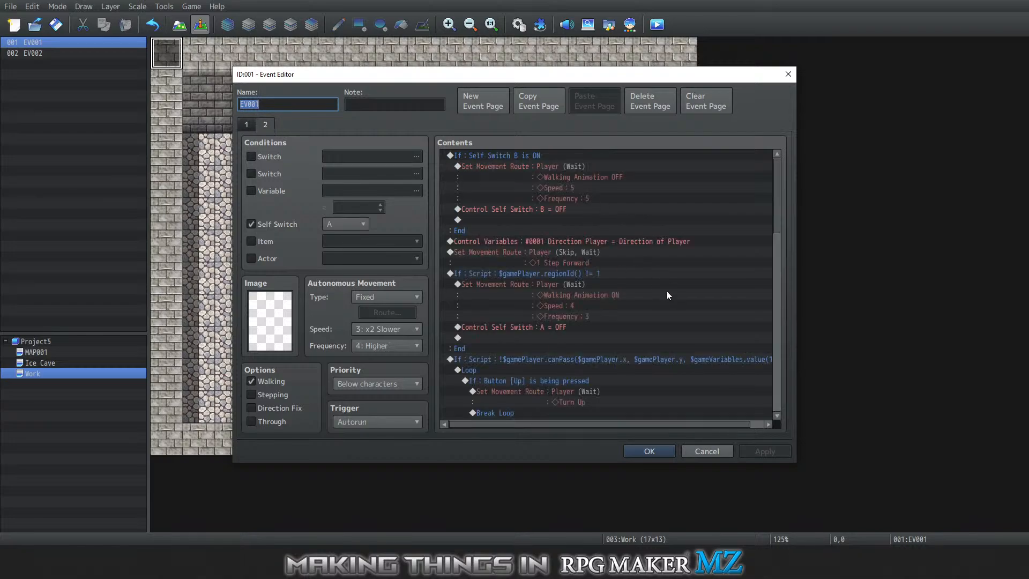
{"action": "scroll", "coordinate": [664, 272], "scroll_direction": "down", "scroll_amount": 6}
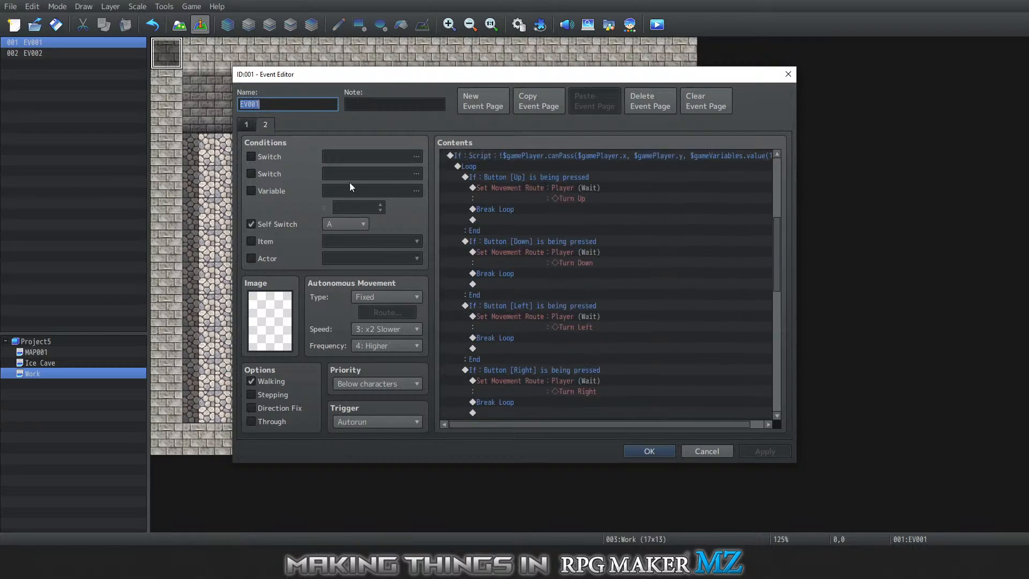
{"action": "left_click", "coordinate": [254, 127]}
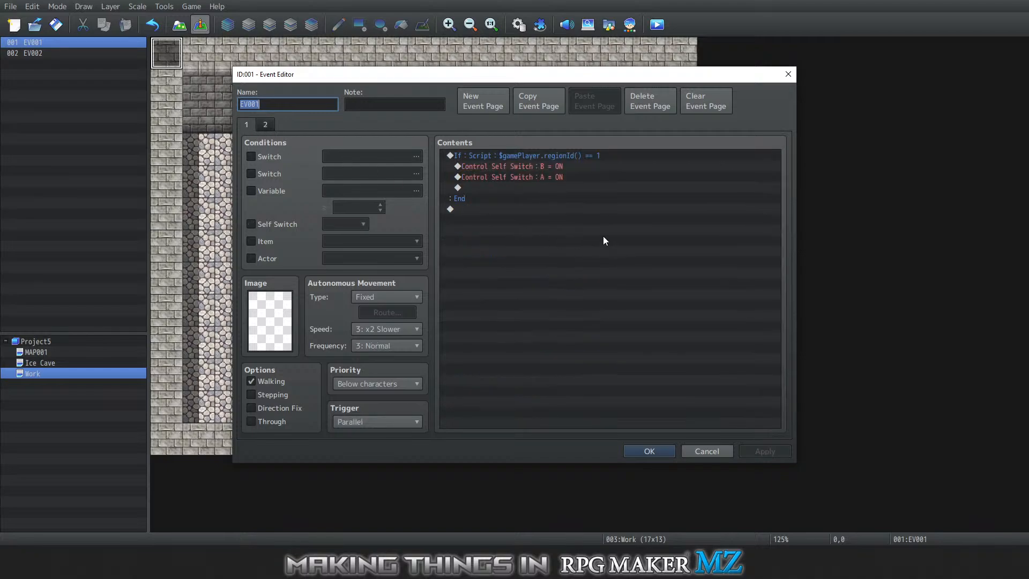
{"action": "left_click", "coordinate": [505, 192]}
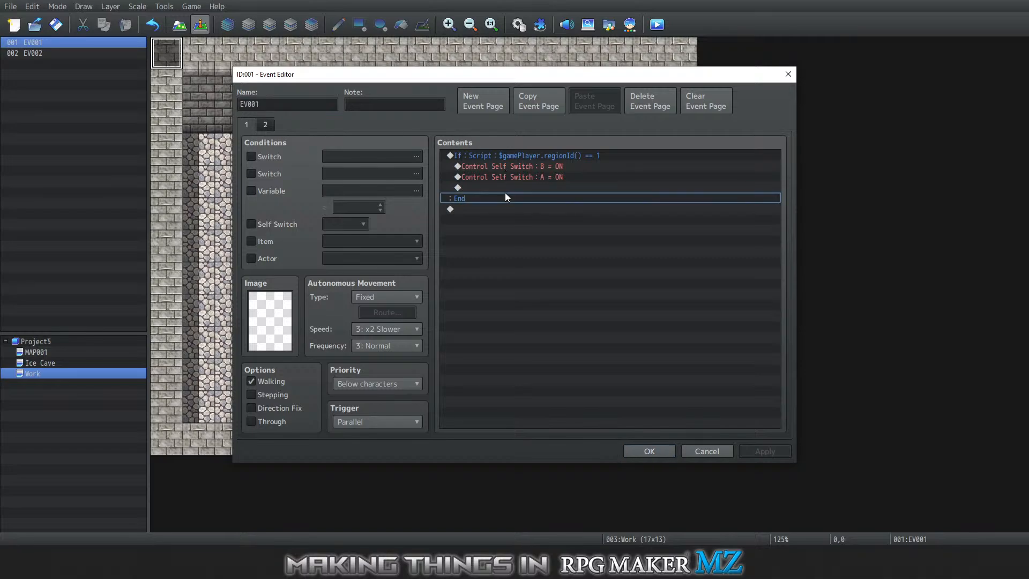
{"action": "left_click", "coordinate": [501, 178]}
Examine EV001's second page, from the self switch B setup to the branch for leaving region 1
{"action": "left_click", "coordinate": [274, 127]}
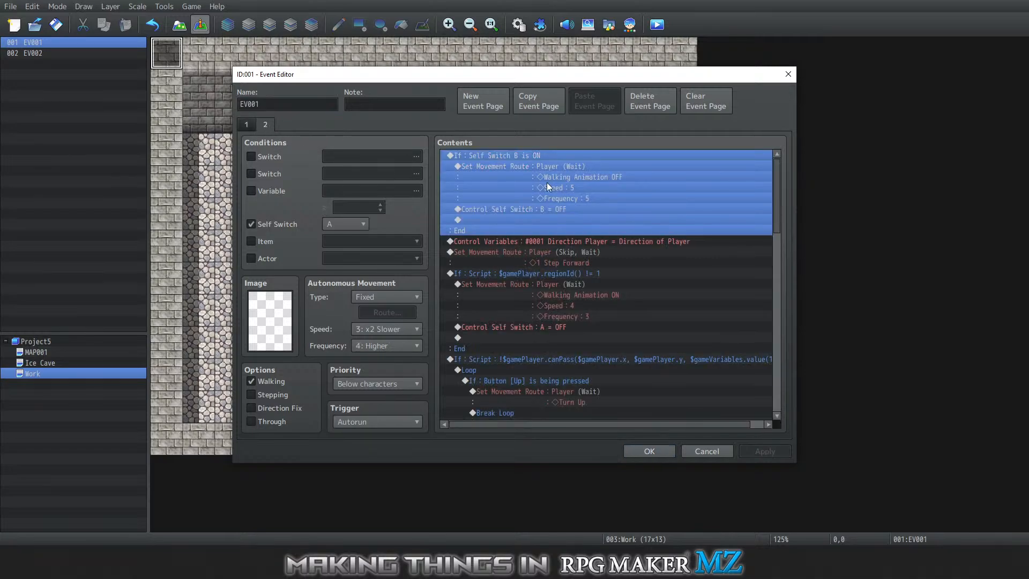
{"action": "scroll", "coordinate": [619, 223], "scroll_direction": "down", "scroll_amount": 5}
{"action": "scroll", "coordinate": [639, 264], "scroll_direction": "down", "scroll_amount": 12}
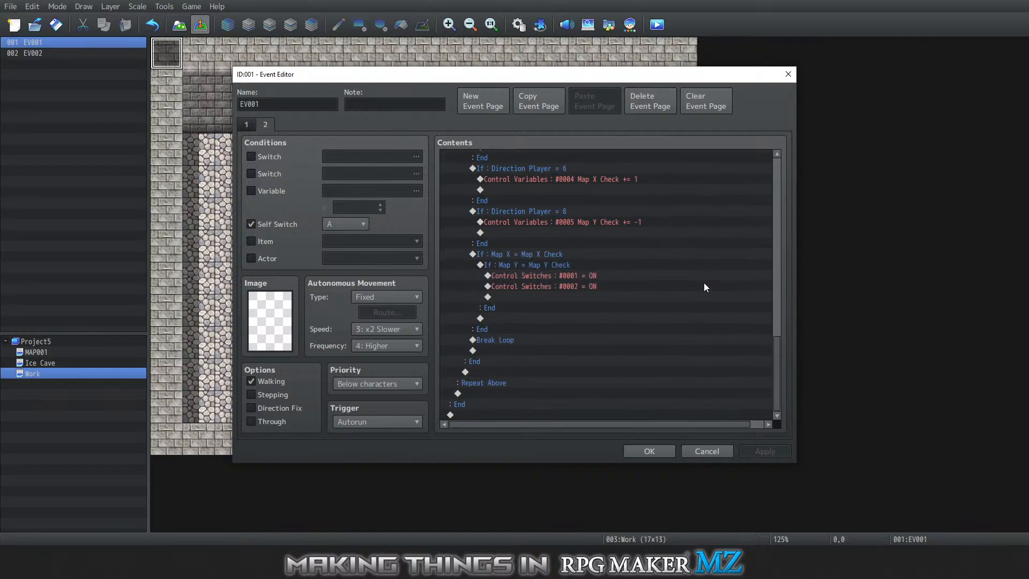
{"action": "left_click_drag", "start_coordinate": [774, 375], "coordinate": [795, 154]}
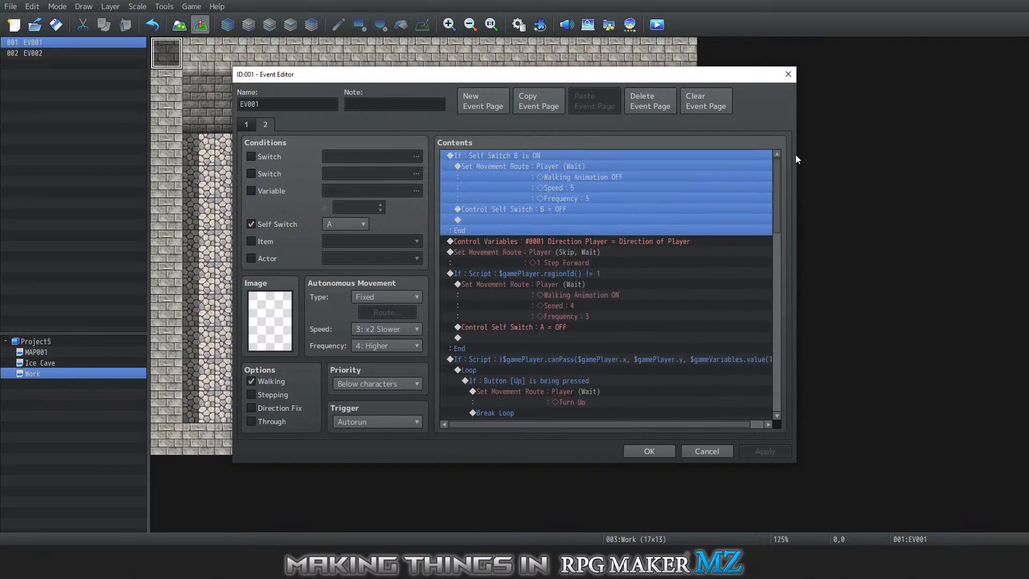
{"action": "left_click", "coordinate": [545, 275]}
{"action": "scroll", "coordinate": [691, 306], "scroll_direction": "down", "scroll_amount": 2}
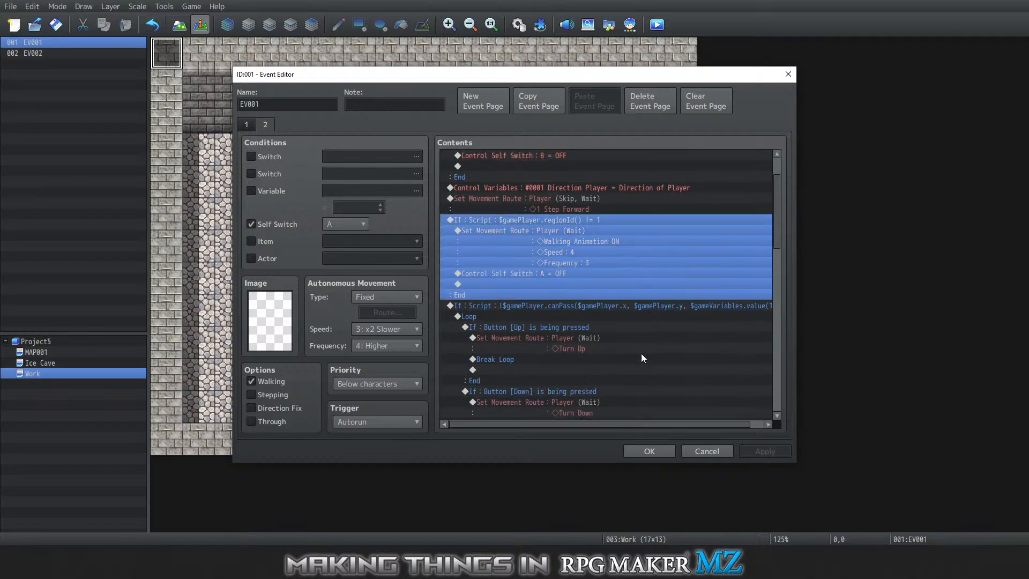
{"action": "scroll", "coordinate": [637, 357], "scroll_direction": "down", "scroll_amount": 2}
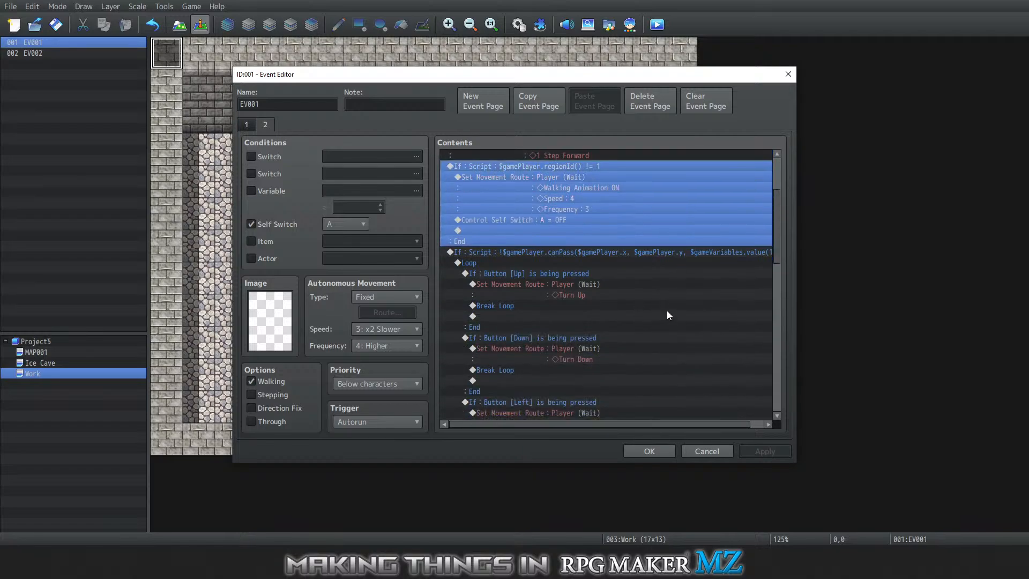
{"action": "scroll", "coordinate": [667, 311], "scroll_direction": "up", "scroll_amount": 3}
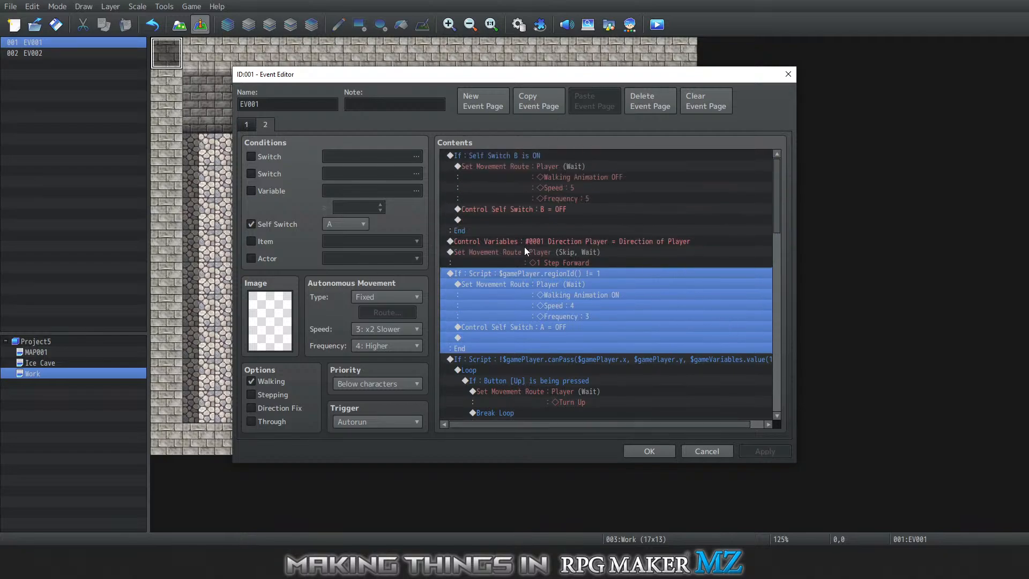
Read through page 2's direction button branches and the OK button check on the ball's position
{"action": "scroll", "coordinate": [550, 263], "scroll_direction": "down", "scroll_amount": 6}
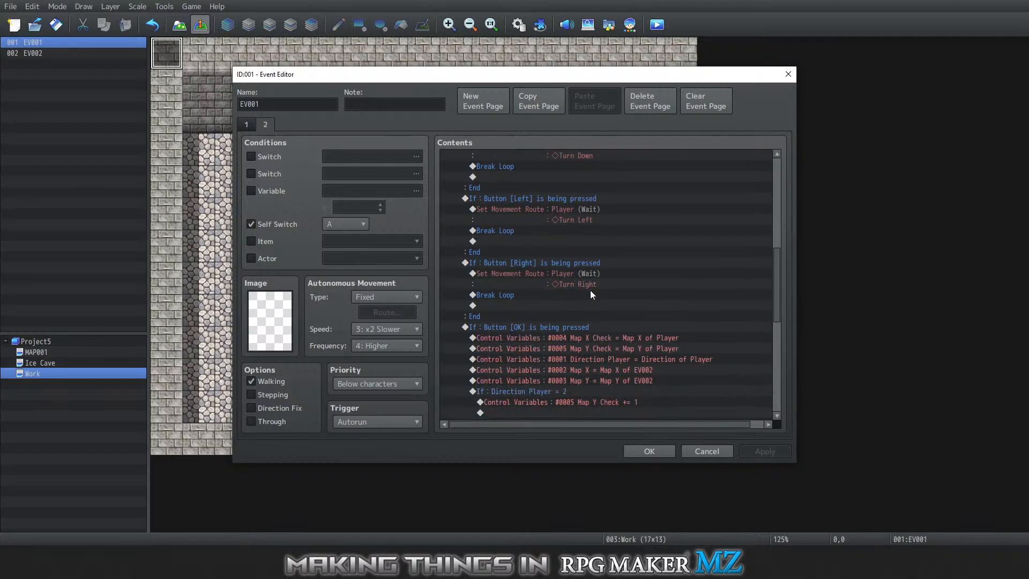
{"action": "scroll", "coordinate": [666, 291], "scroll_direction": "down", "scroll_amount": 3}
{"action": "scroll", "coordinate": [683, 294], "scroll_direction": "up", "scroll_amount": 5}
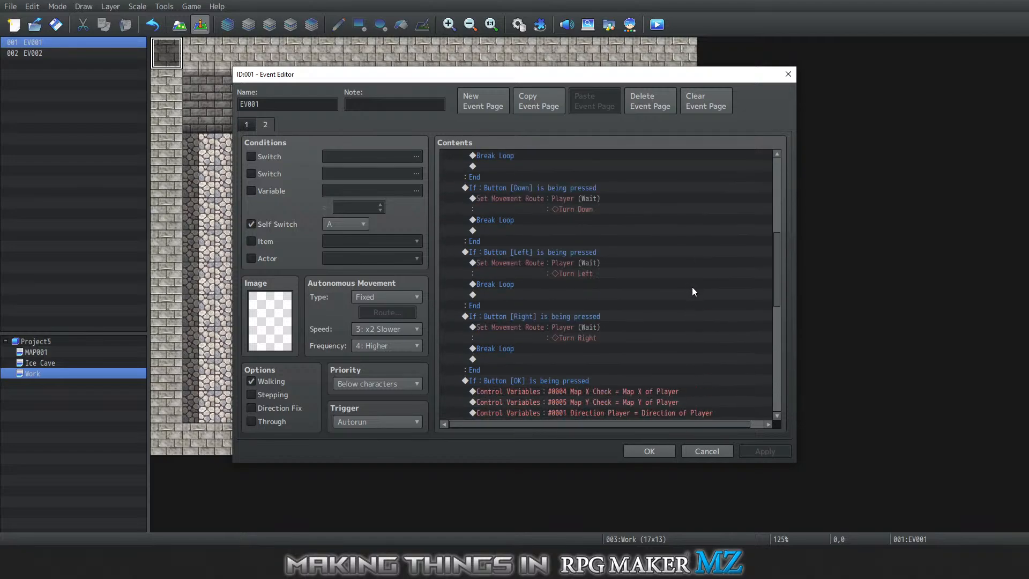
{"action": "scroll", "coordinate": [695, 287], "scroll_direction": "up", "scroll_amount": 7}
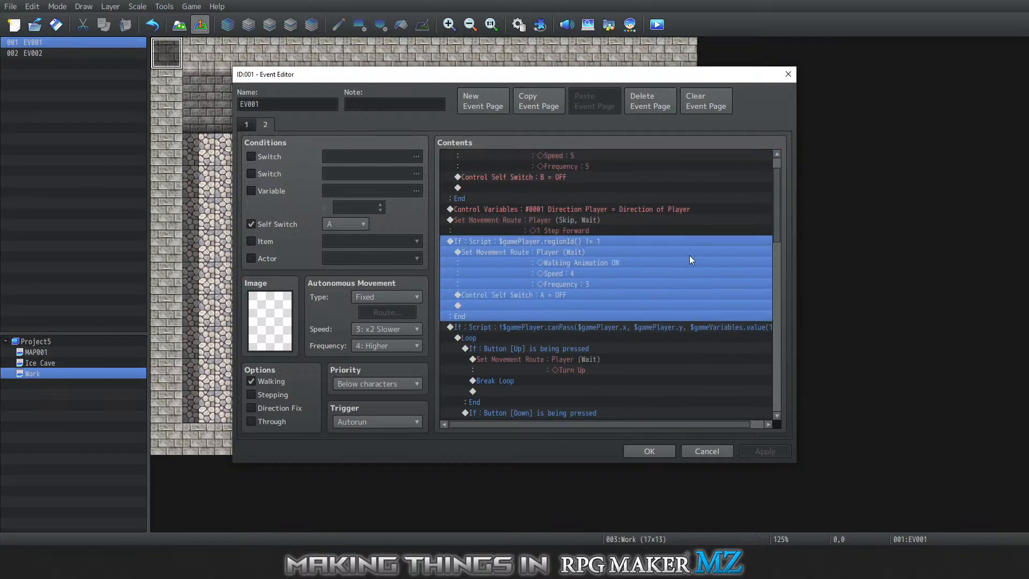
{"action": "scroll", "coordinate": [690, 259], "scroll_direction": "up", "scroll_amount": 1}
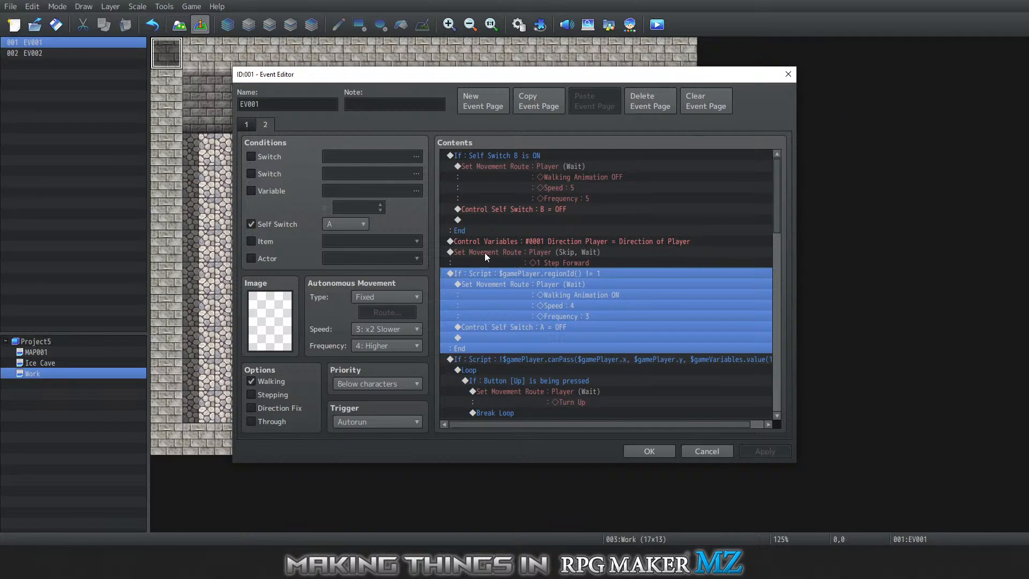
Review page 2's step-forward route and the turning loop that runs when the player's path is blocked
{"action": "scroll", "coordinate": [625, 211], "scroll_direction": "down", "scroll_amount": 2}
{"action": "scroll", "coordinate": [722, 282], "scroll_direction": "up", "scroll_amount": 2}
{"action": "scroll", "coordinate": [718, 220], "scroll_direction": "down", "scroll_amount": 5}
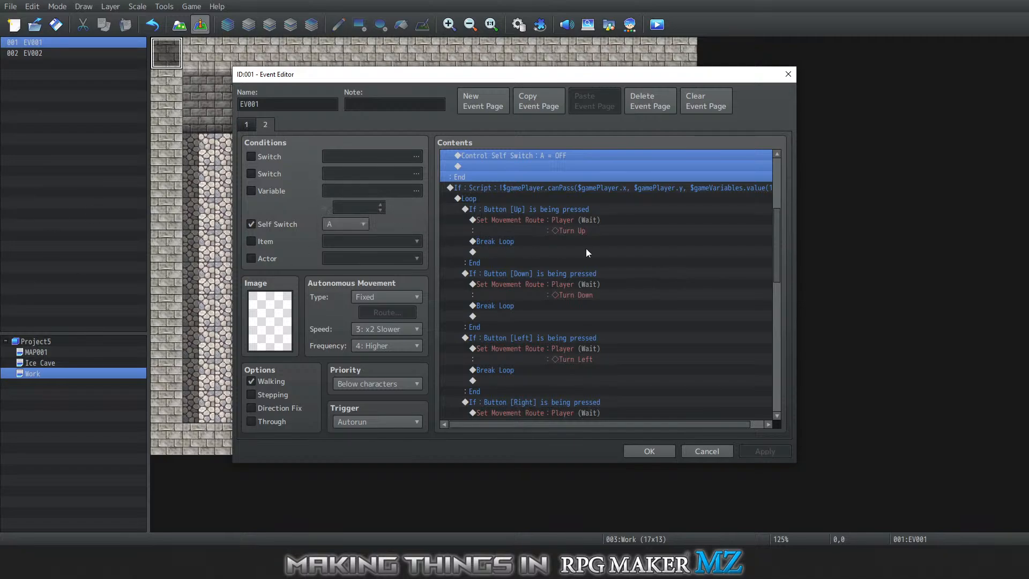
{"action": "scroll", "coordinate": [696, 266], "scroll_direction": "down", "scroll_amount": 2}
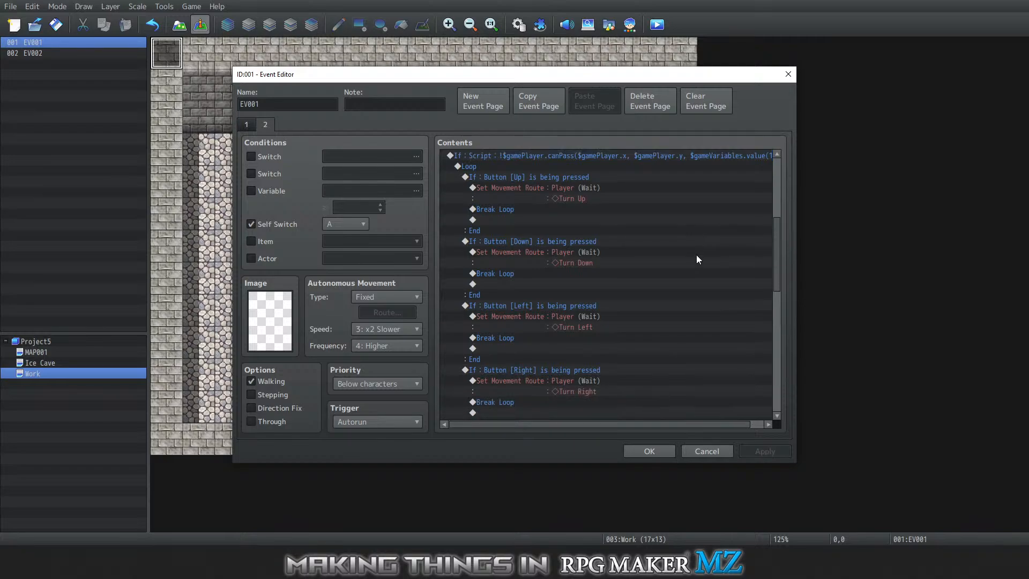
{"action": "scroll", "coordinate": [696, 255], "scroll_direction": "down", "scroll_amount": 1}
{"action": "scroll", "coordinate": [697, 252], "scroll_direction": "up", "scroll_amount": 1}
{"action": "scroll", "coordinate": [699, 252], "scroll_direction": "up", "scroll_amount": 1}
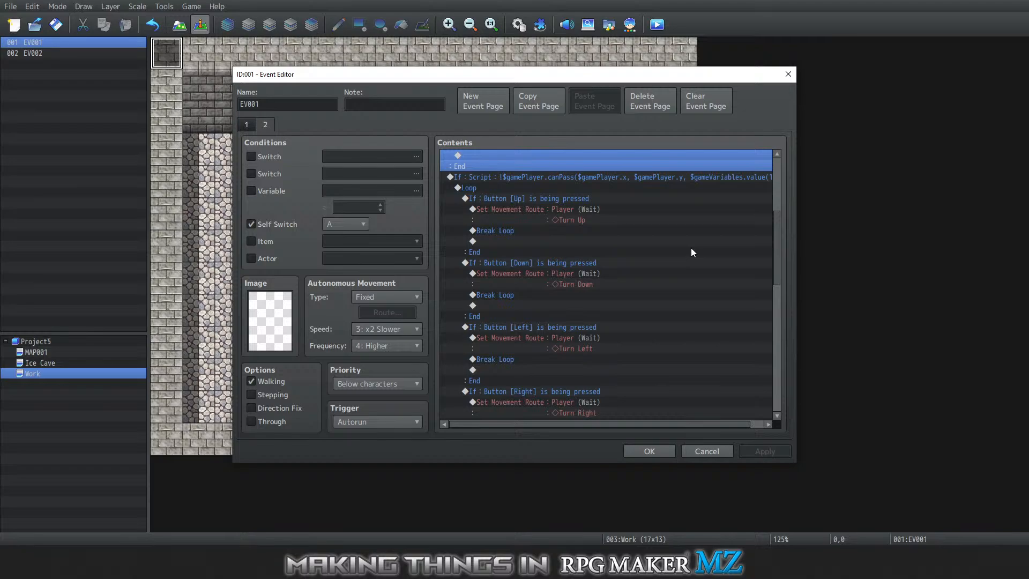
{"action": "scroll", "coordinate": [691, 252], "scroll_direction": "down", "scroll_amount": 1}
{"action": "scroll", "coordinate": [692, 252], "scroll_direction": "up", "scroll_amount": 2}
{"action": "scroll", "coordinate": [688, 251], "scroll_direction": "down", "scroll_amount": 1}
Select the whole loop inside the canPass condition and inspect its commands through to the end
{"action": "left_click", "coordinate": [677, 242]}
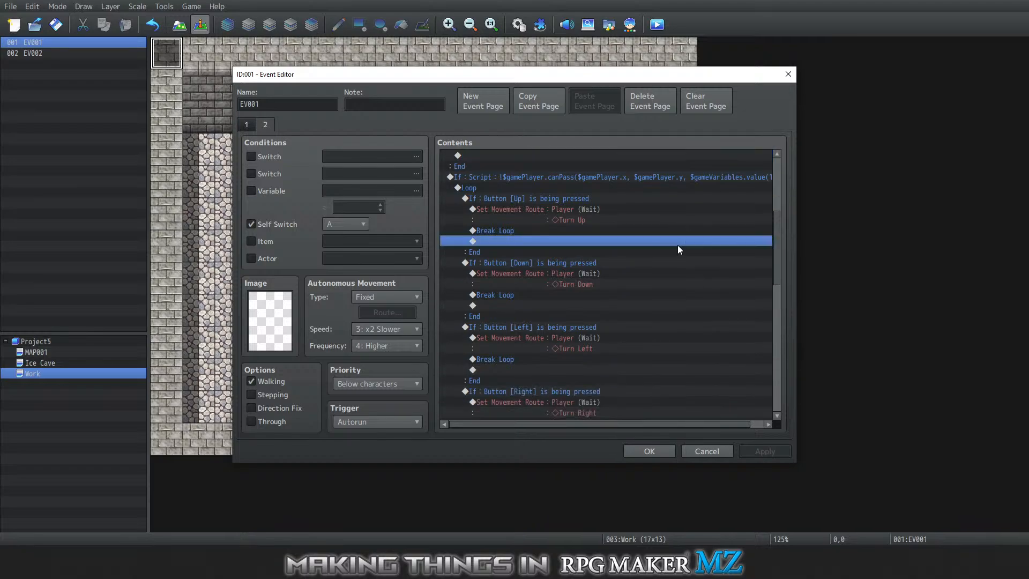
{"action": "left_click", "coordinate": [606, 178]}
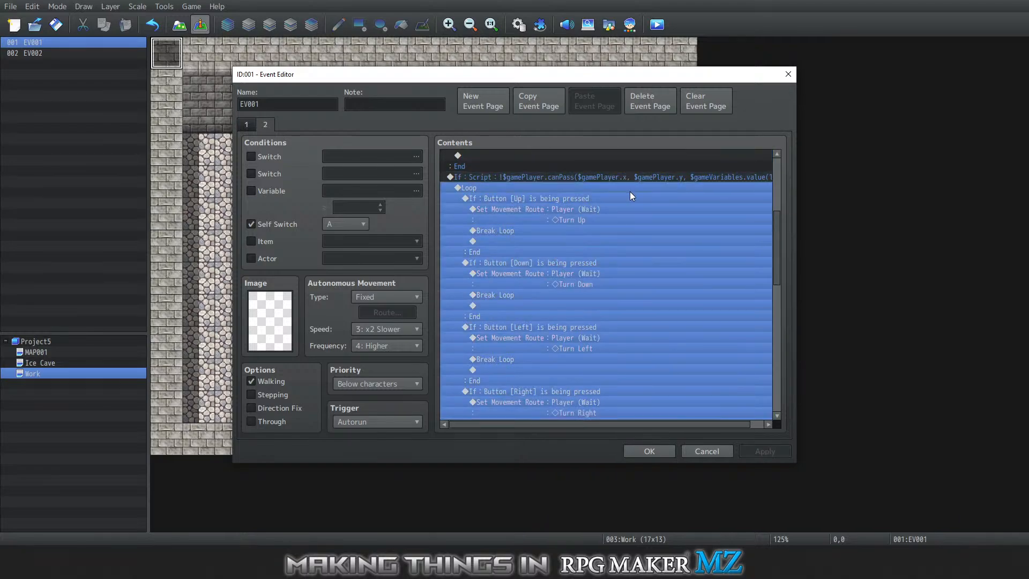
{"action": "scroll", "coordinate": [640, 239], "scroll_direction": "down", "scroll_amount": 5}
{"action": "scroll", "coordinate": [645, 239], "scroll_direction": "down", "scroll_amount": 4}
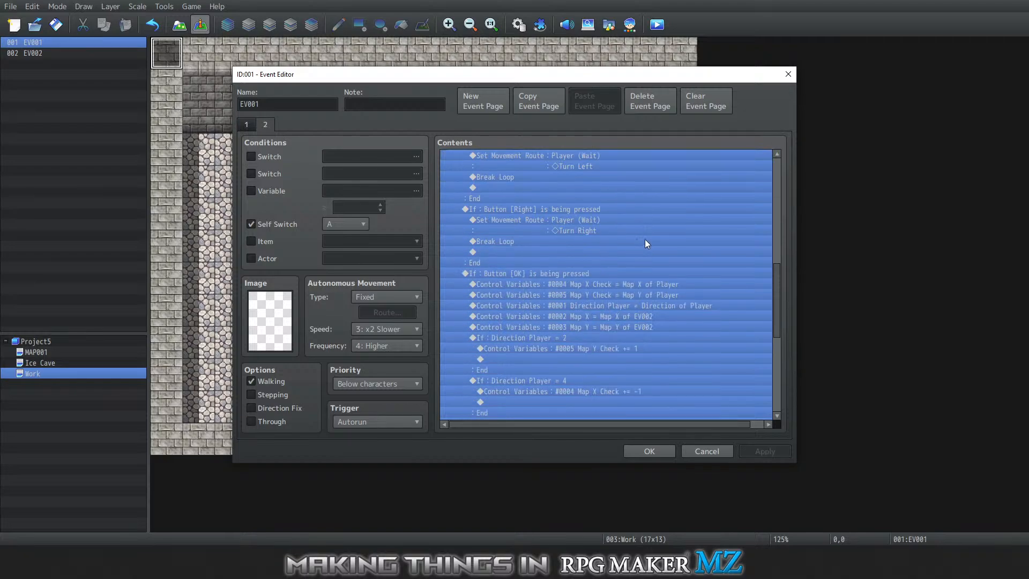
{"action": "scroll", "coordinate": [684, 256], "scroll_direction": "down", "scroll_amount": 5}
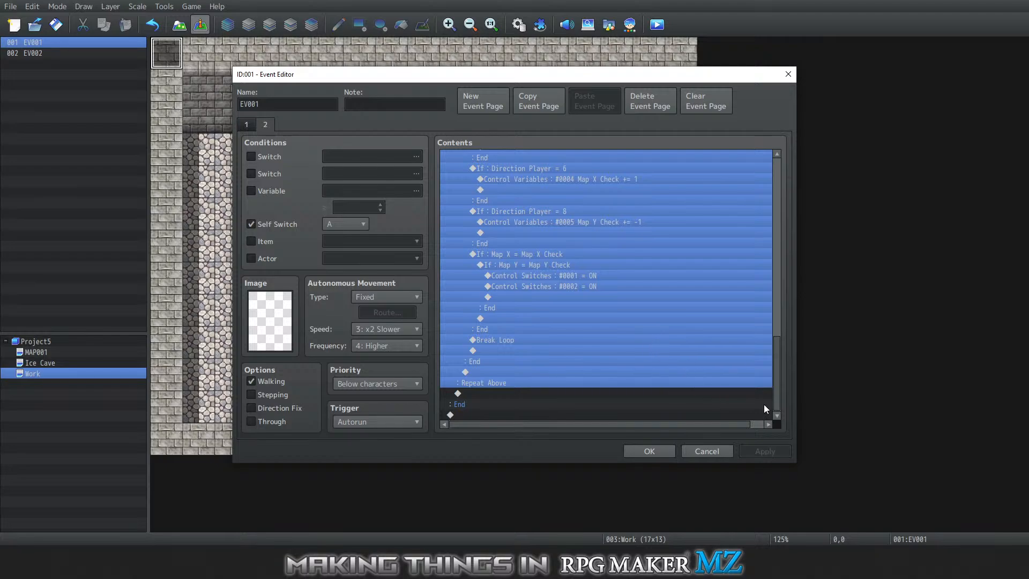
Revisit the start of page 2, checking the self switch B block and the regionId() != 1 branch
{"action": "left_click_drag", "start_coordinate": [777, 405], "coordinate": [692, 194]}
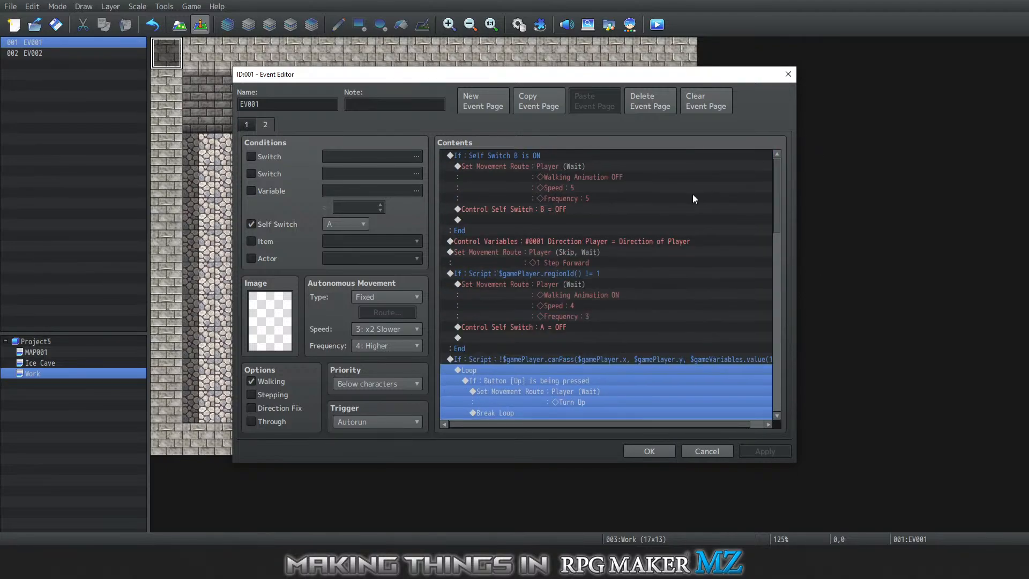
{"action": "left_click", "coordinate": [630, 178]}
{"action": "left_click", "coordinate": [626, 208]}
{"action": "left_click", "coordinate": [623, 231]}
{"action": "left_click", "coordinate": [627, 272]}
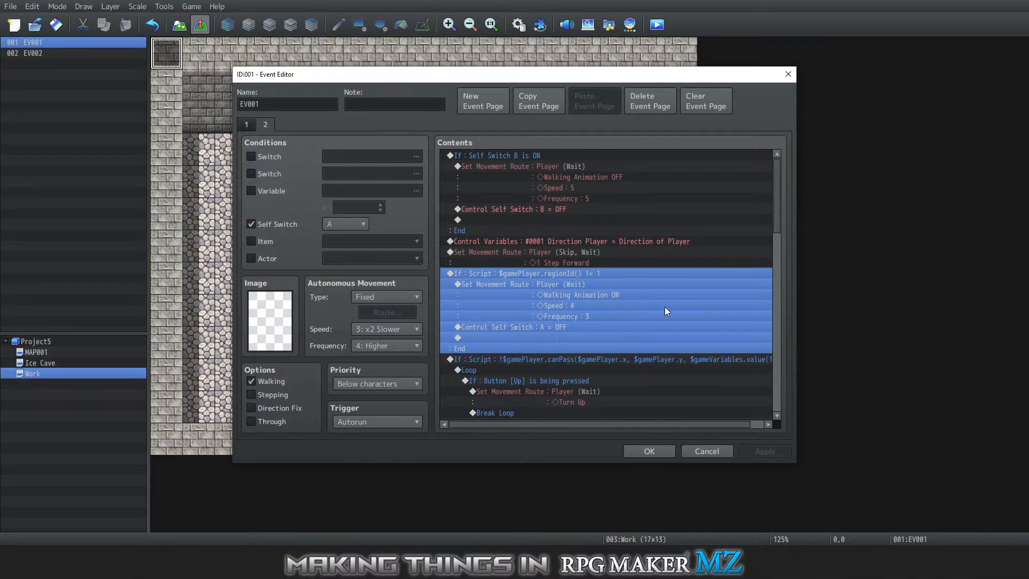
Accept the ice-sliding event, start a playtest with the project saved, and begin a new game
{"action": "left_click", "coordinate": [656, 450]}
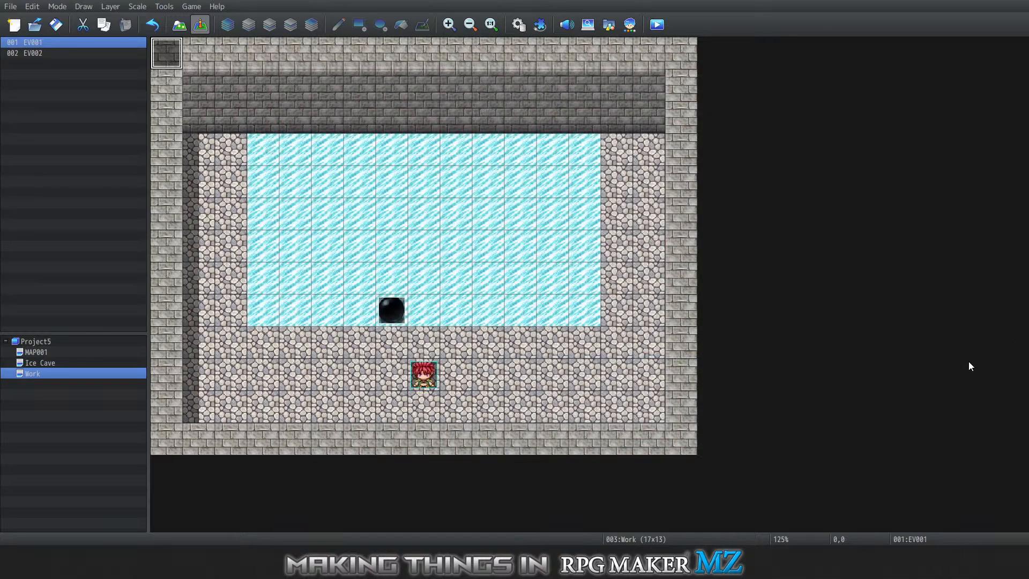
{"action": "left_click", "coordinate": [191, 6]}
{"action": "left_click", "coordinate": [202, 22]}
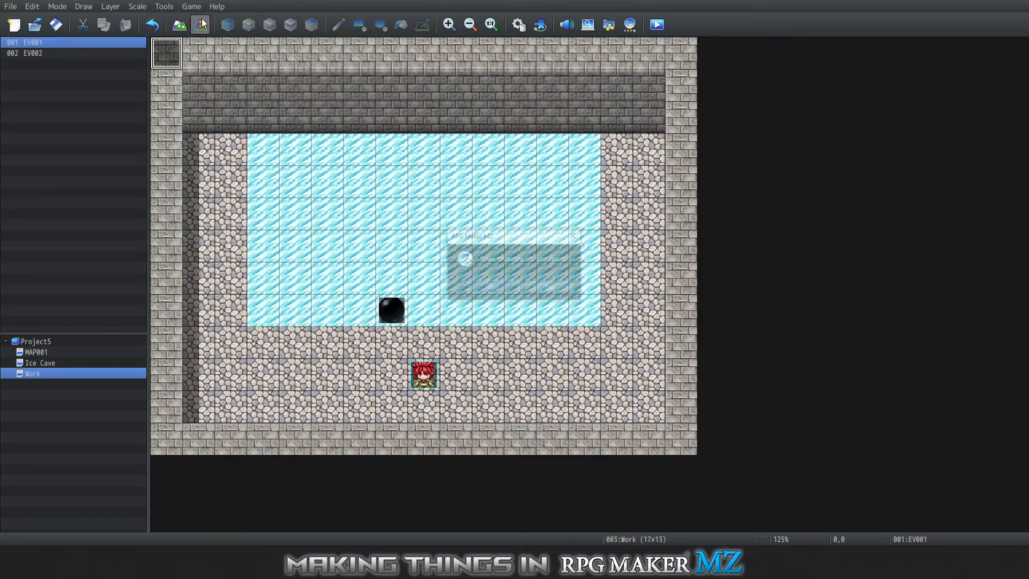
{"action": "left_click", "coordinate": [498, 287]}
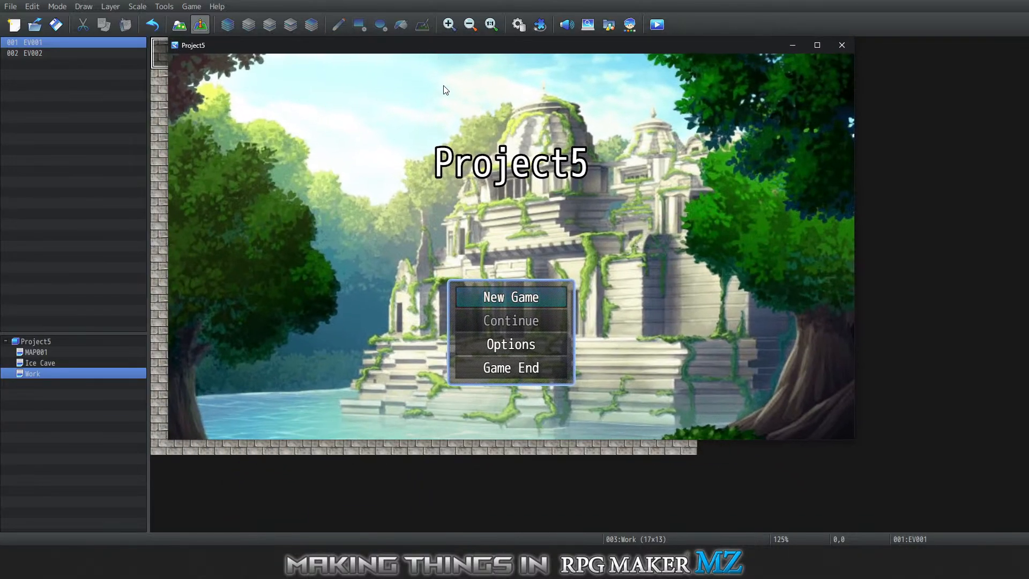
{"action": "key", "text": "Return"}
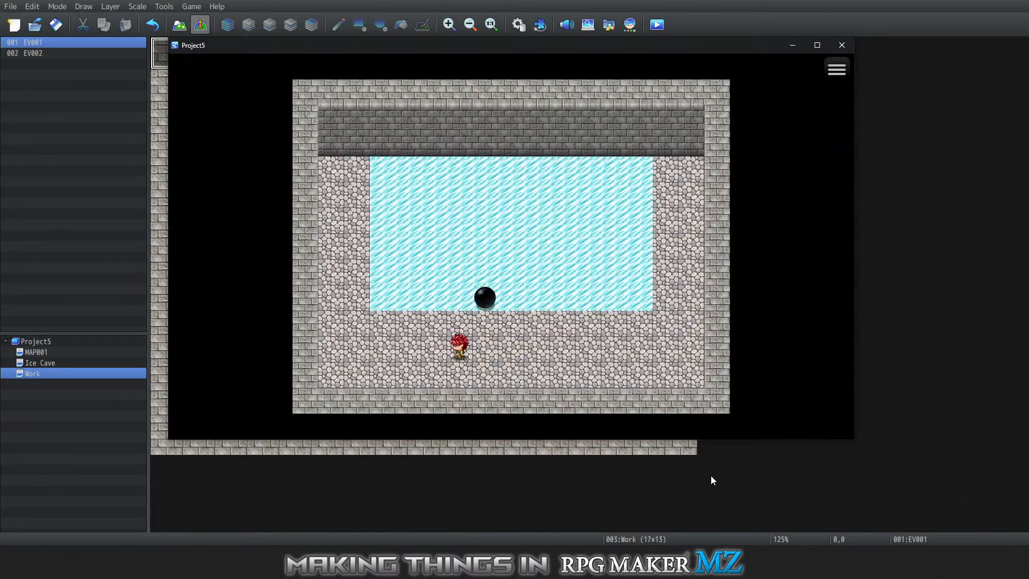
Walk the player to the west stone strip, slide east across the ice, and return along the south stone floor
{"action": "key", "text": "Left"}
{"action": "key", "text": "Up"}
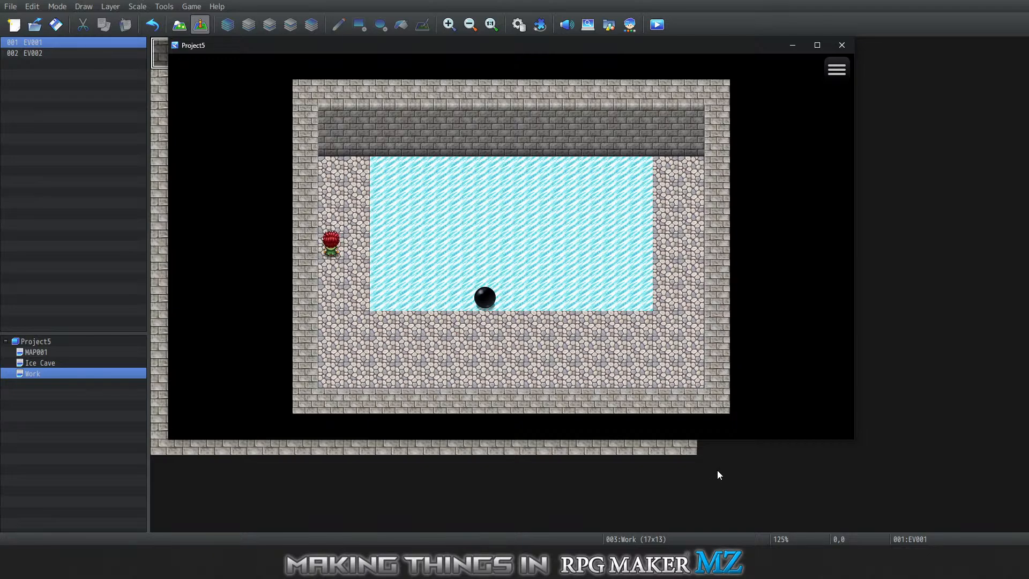
{"action": "key", "text": "Right"}
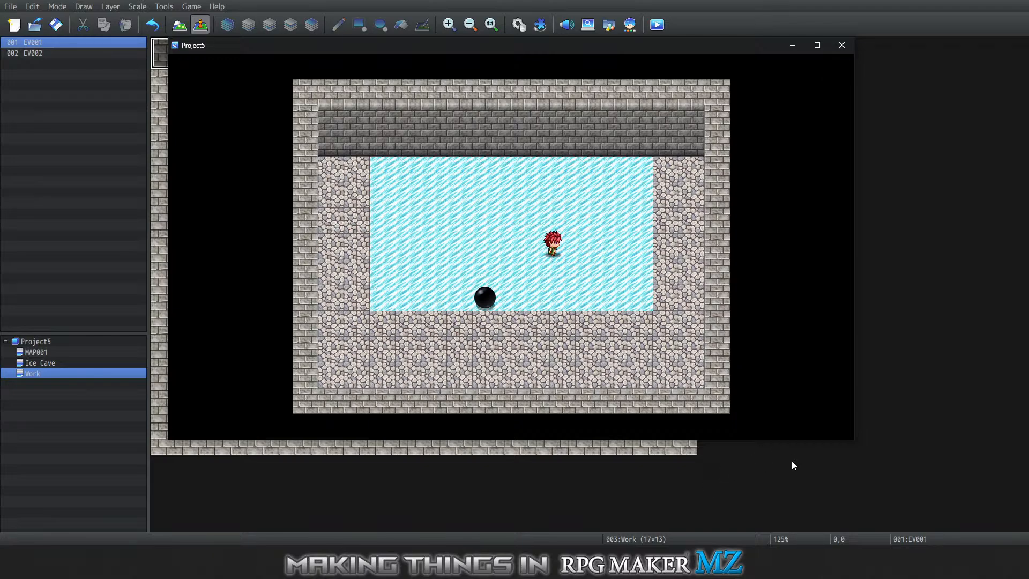
{"action": "key", "text": "Left"}
{"action": "key", "text": "Left"}
{"action": "key", "text": "Left"}
{"action": "key", "text": "Left"}
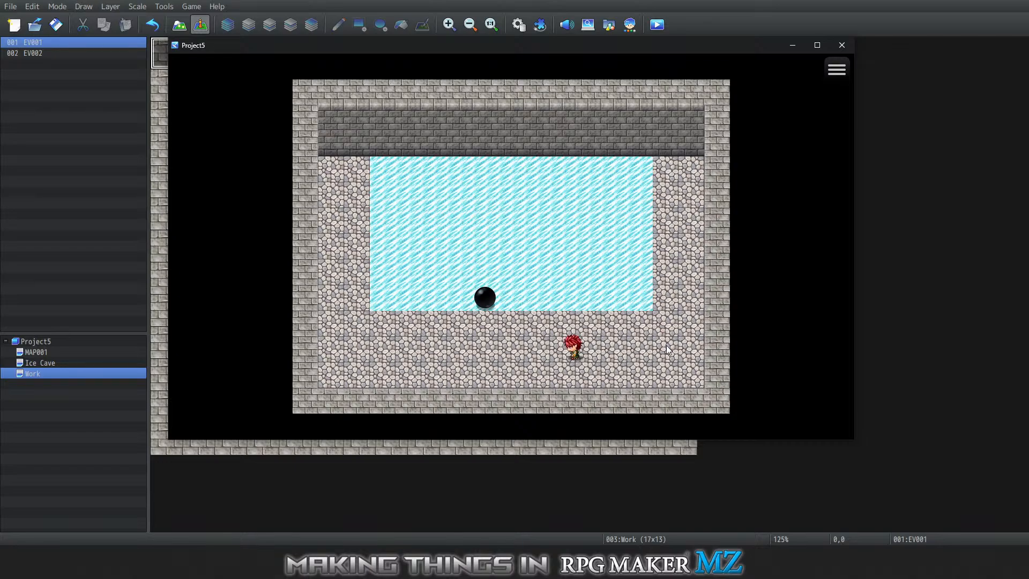
Test sliding north from the south floor, west along the back wall, and east again from the west stone strip
{"action": "key", "text": "Up"}
{"action": "key", "text": "Left"}
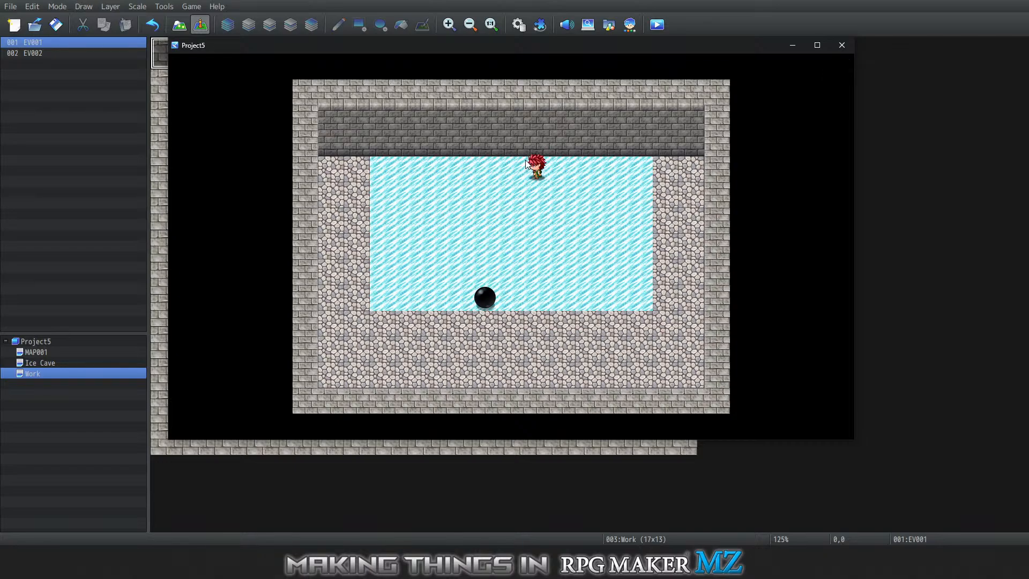
{"action": "key", "text": "Down"}
{"action": "key", "text": "Down"}
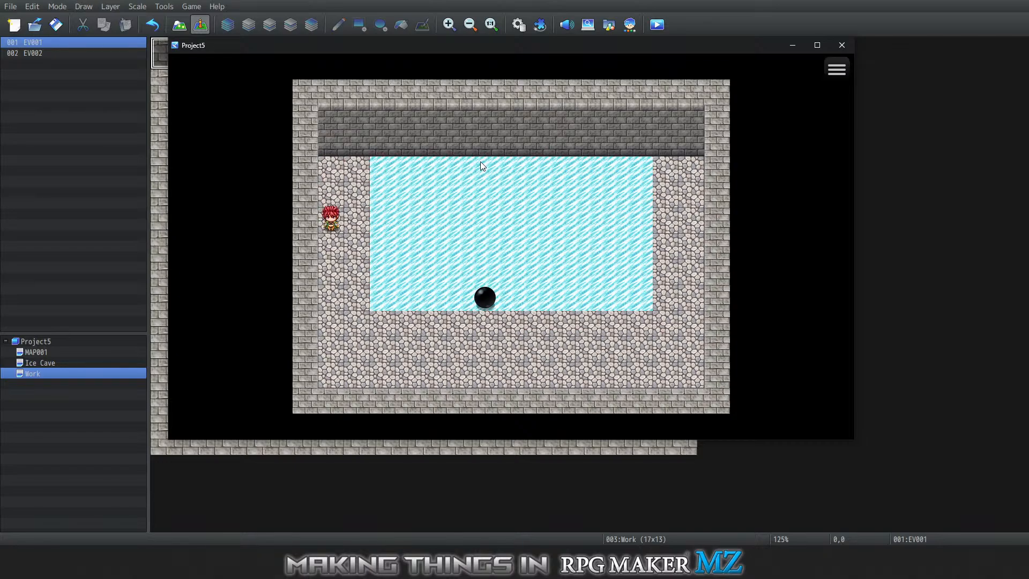
{"action": "key", "text": "Right"}
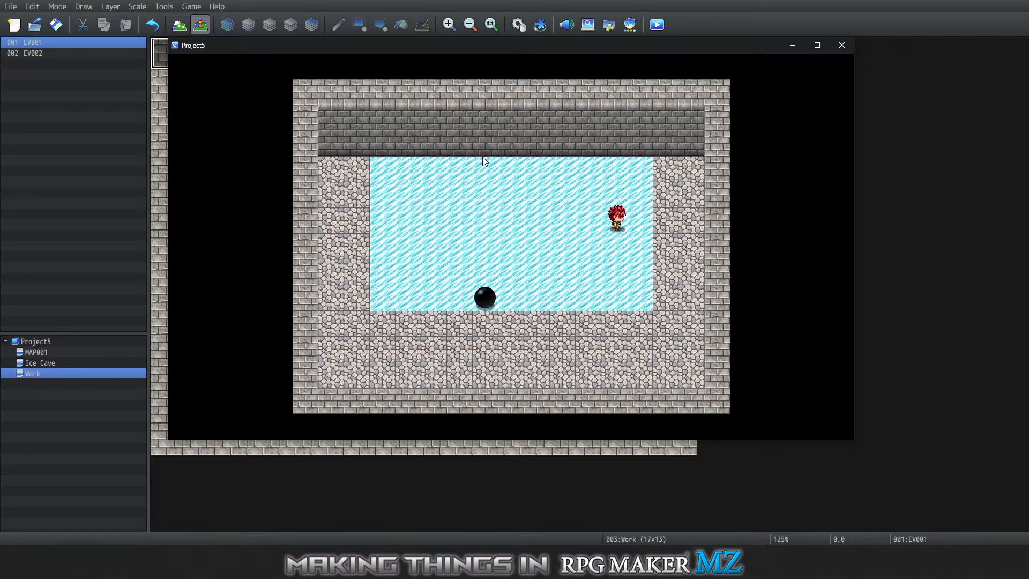
{"action": "key", "text": "Up"}
{"action": "key", "text": "Up"}
{"action": "key", "text": "Left"}
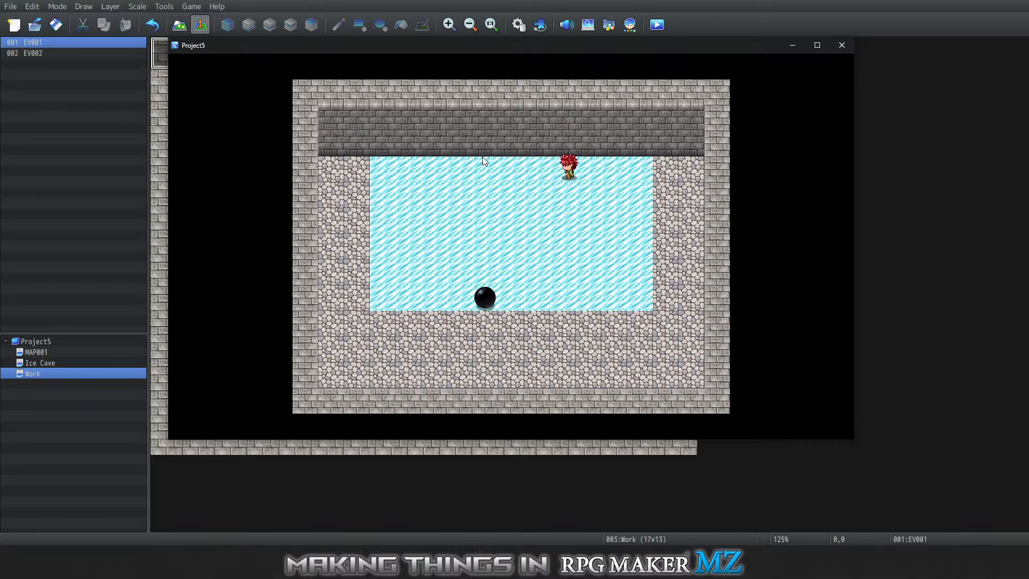
Walk round to the south floor, slide the player north and east along the back wall, and slide back west from the east stone strip
{"action": "key", "text": "Down"}
{"action": "key", "text": "Down"}
{"action": "key", "text": "Down"}
{"action": "key", "text": "Down"}
{"action": "key", "text": "Down"}
{"action": "key", "text": "Down"}
{"action": "key", "text": "Down"}
{"action": "key", "text": "Down"}
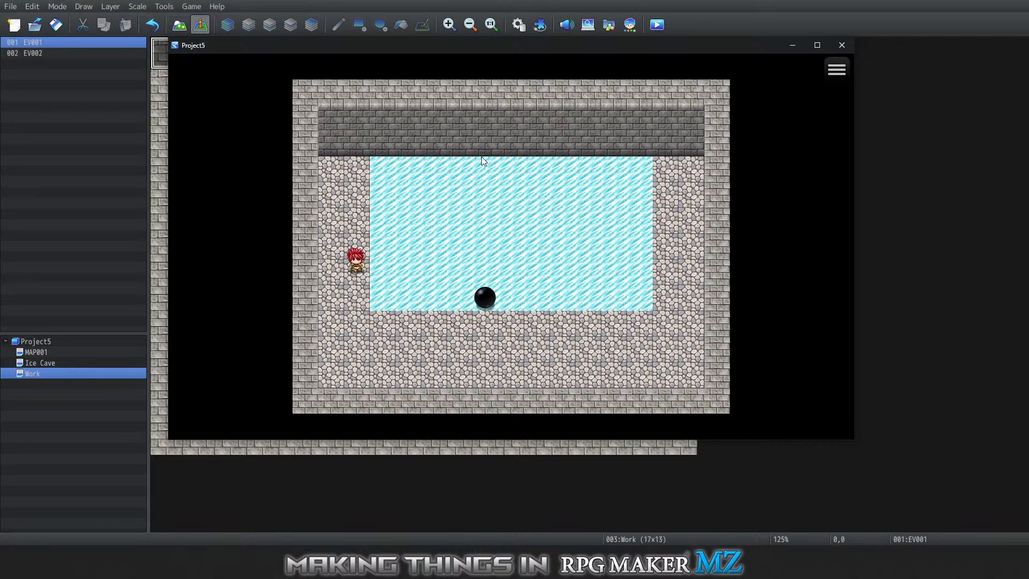
{"action": "key", "text": "Right"}
{"action": "key", "text": "Right"}
{"action": "key", "text": "Right"}
{"action": "key", "text": "Right"}
{"action": "key", "text": "Left"}
{"action": "key", "text": "Left"}
{"action": "key", "text": "Left"}
{"action": "key", "text": "Left"}
{"action": "key", "text": "Left"}
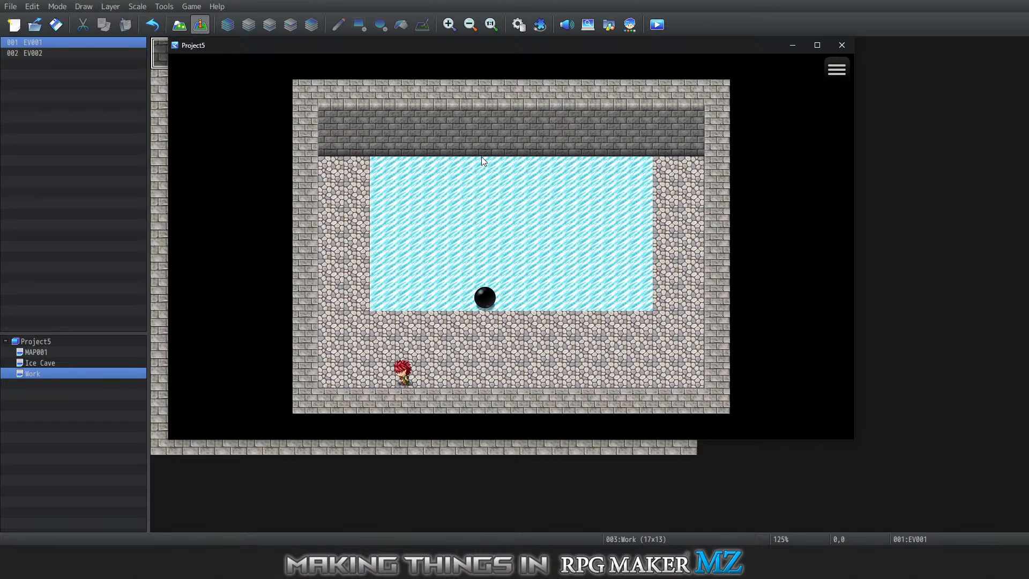
{"action": "key", "text": "Up"}
{"action": "key", "text": "Up"}
{"action": "key", "text": "Up"}
{"action": "key", "text": "Up"}
{"action": "key", "text": "Up"}
{"action": "key", "text": "Up"}
{"action": "key", "text": "Up"}
{"action": "key", "text": "Up"}
{"action": "key", "text": "Right"}
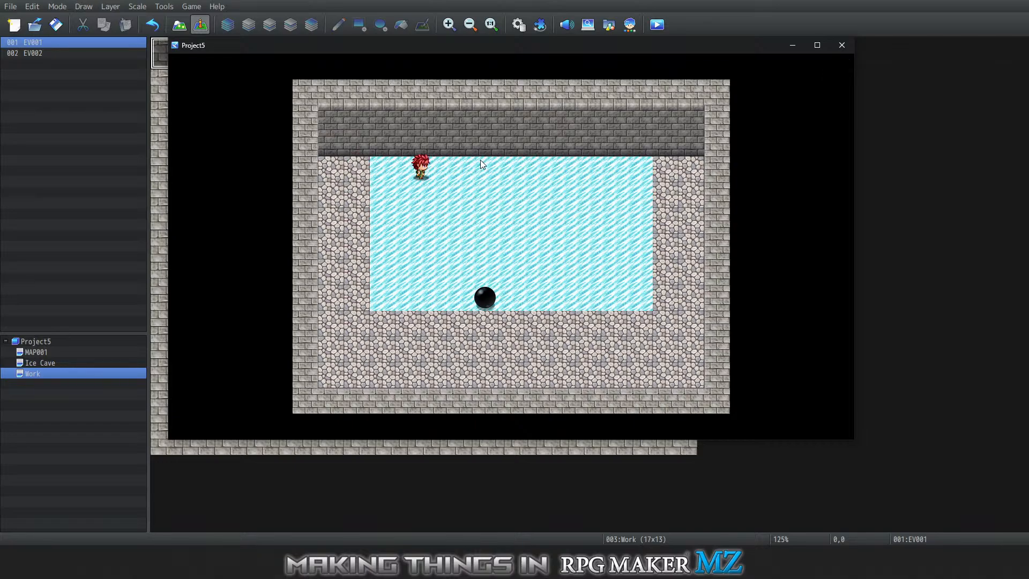
{"action": "key", "text": "Down"}
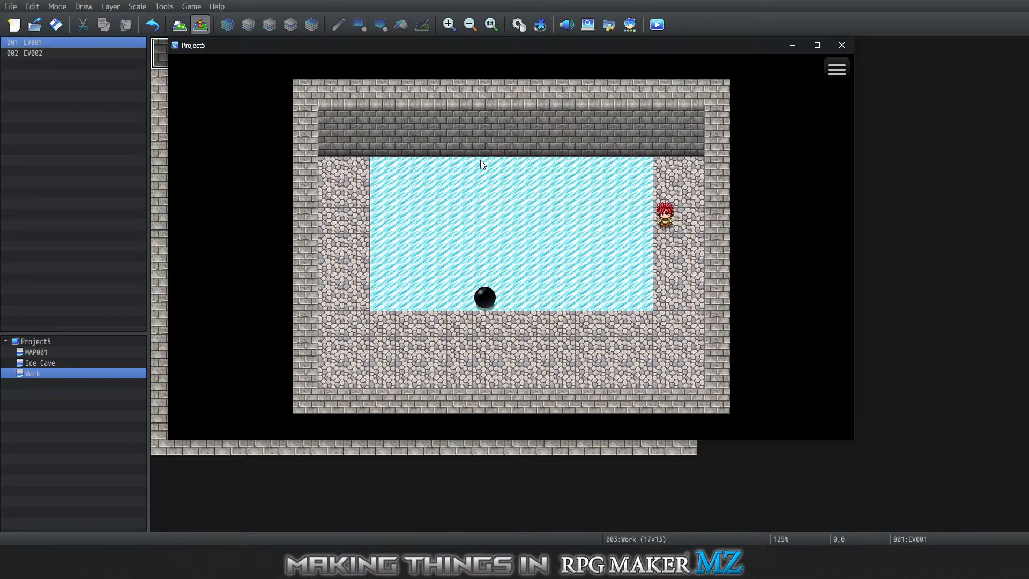
{"action": "key", "text": "Left"}
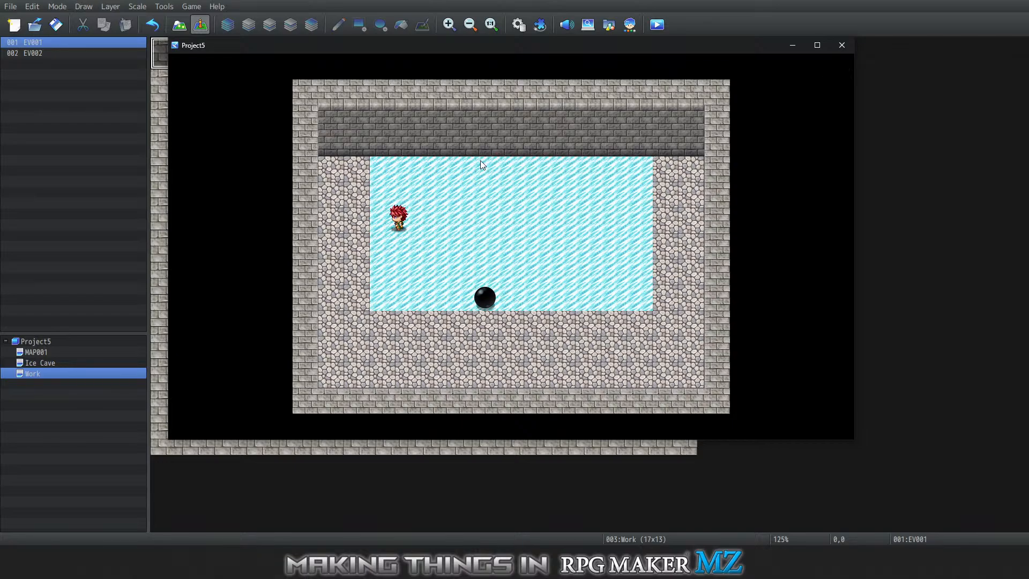
Walk the player to the stone tile directly below the black ball and push the ball north across the ice
{"action": "key", "text": "Down"}
{"action": "key", "text": "Down"}
{"action": "key", "text": "Down"}
{"action": "key", "text": "Down"}
{"action": "key", "text": "Down"}
{"action": "key", "text": "Right"}
{"action": "key", "text": "Right"}
{"action": "key", "text": "Right"}
{"action": "key", "text": "Right"}
{"action": "key", "text": "Right"}
{"action": "key", "text": "Up"}
{"action": "key", "text": "Up"}
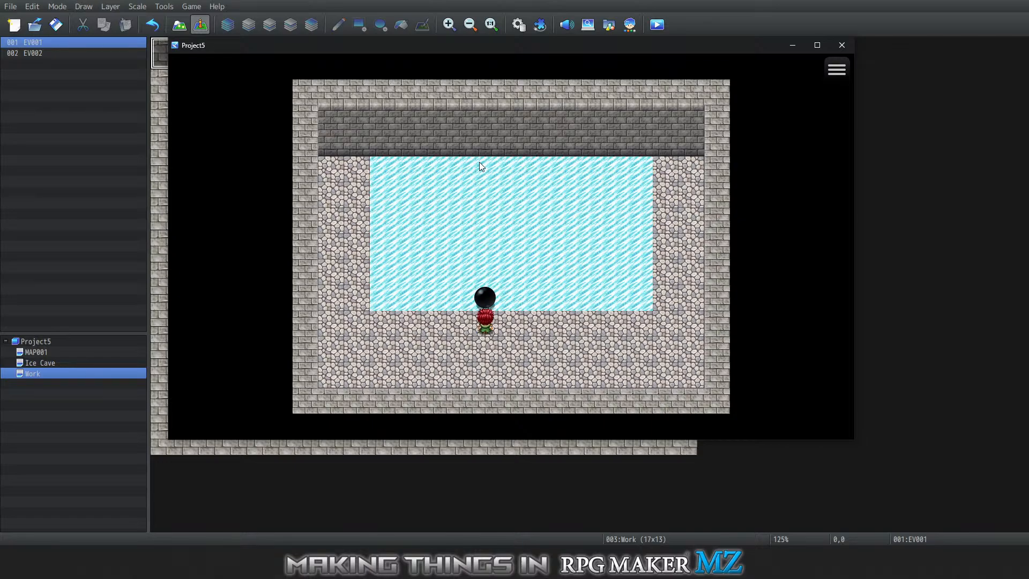
Walk round the west side to the back wall and push the ball east along the uppermost ice row
{"action": "key", "text": "Left"}
{"action": "key", "text": "Left"}
{"action": "key", "text": "Left"}
{"action": "key", "text": "Left"}
{"action": "key", "text": "Left"}
{"action": "key", "text": "Up"}
{"action": "key", "text": "Up"}
{"action": "key", "text": "Up"}
{"action": "key", "text": "Up"}
{"action": "key", "text": "Up"}
{"action": "key", "text": "Up"}
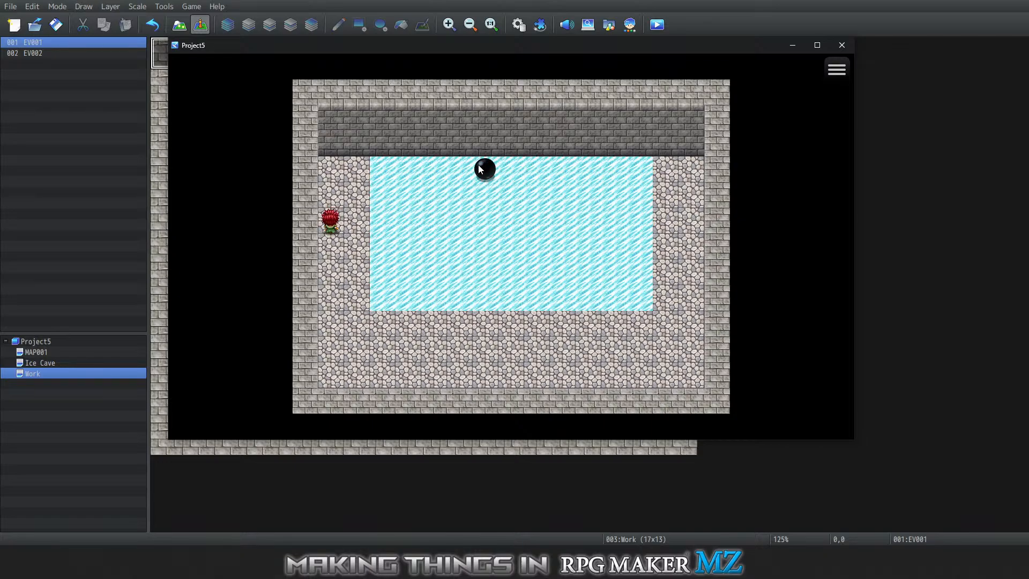
{"action": "key", "text": "Right"}
{"action": "key", "text": "Right"}
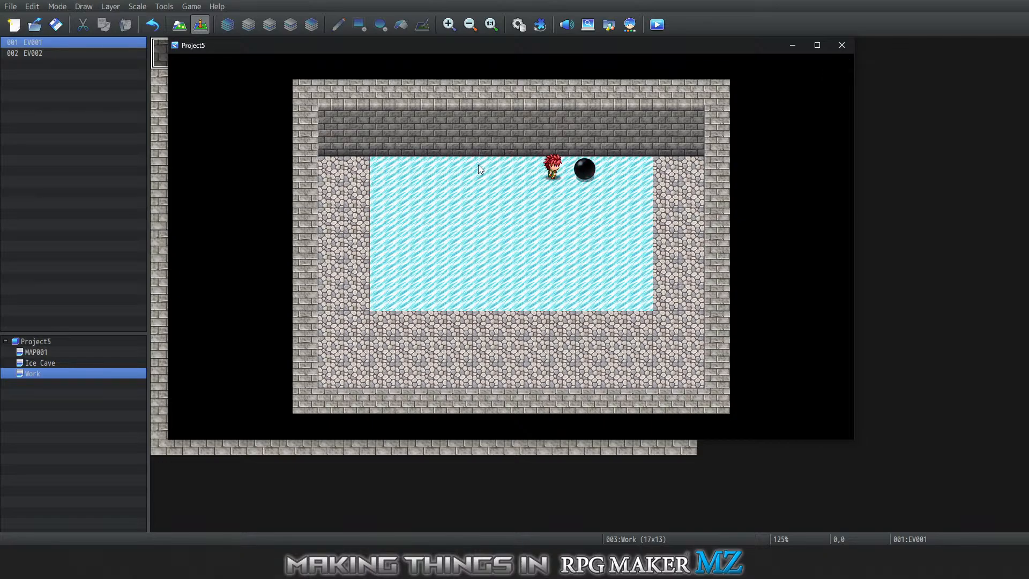
Walk round to the ball's east side, push it back west across the ice, and end the playtest
{"action": "key", "text": "Down"}
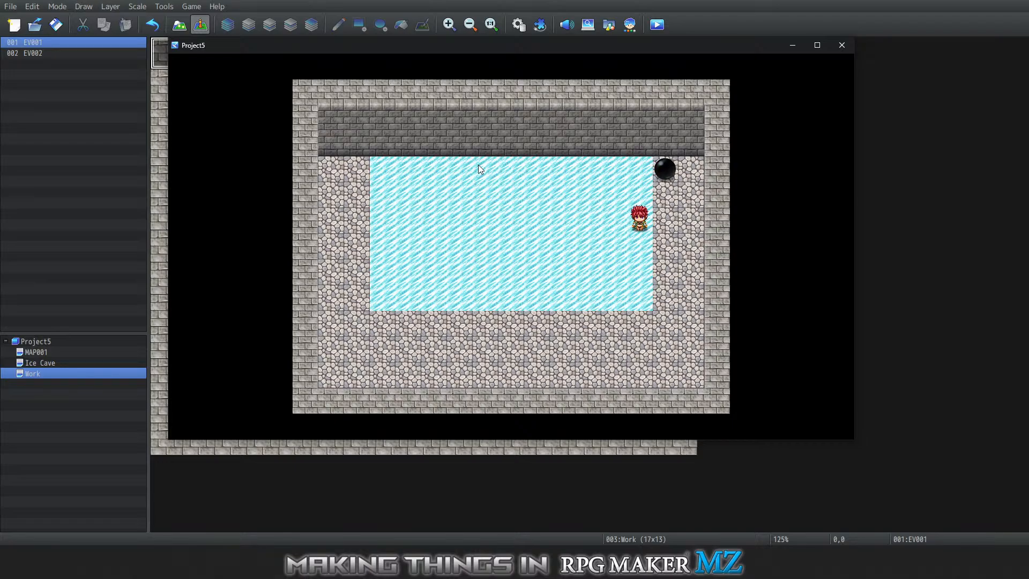
{"action": "key", "text": "Right"}
{"action": "key", "text": "Up"}
{"action": "key", "text": "Up"}
{"action": "key", "text": "Up"}
{"action": "key", "text": "Up"}
{"action": "key", "text": "Up"}
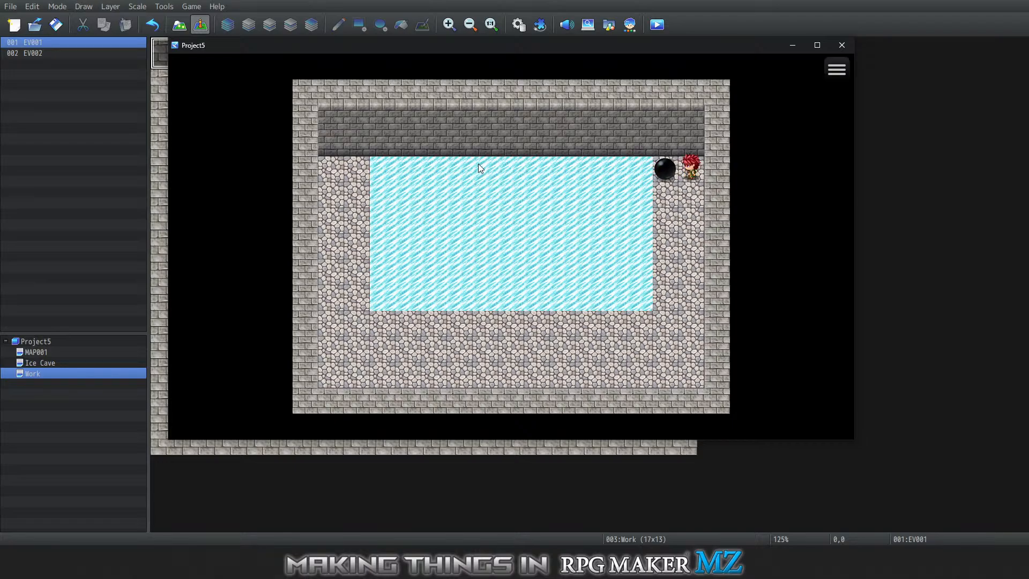
{"action": "key", "text": "Left"}
{"action": "key", "text": "Left"}
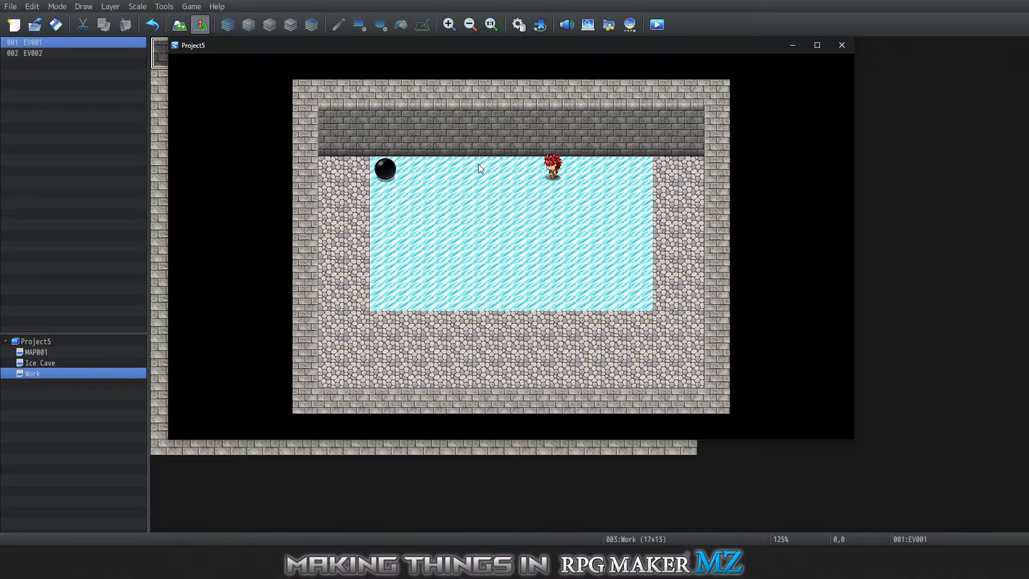
{"action": "key", "text": "Down"}
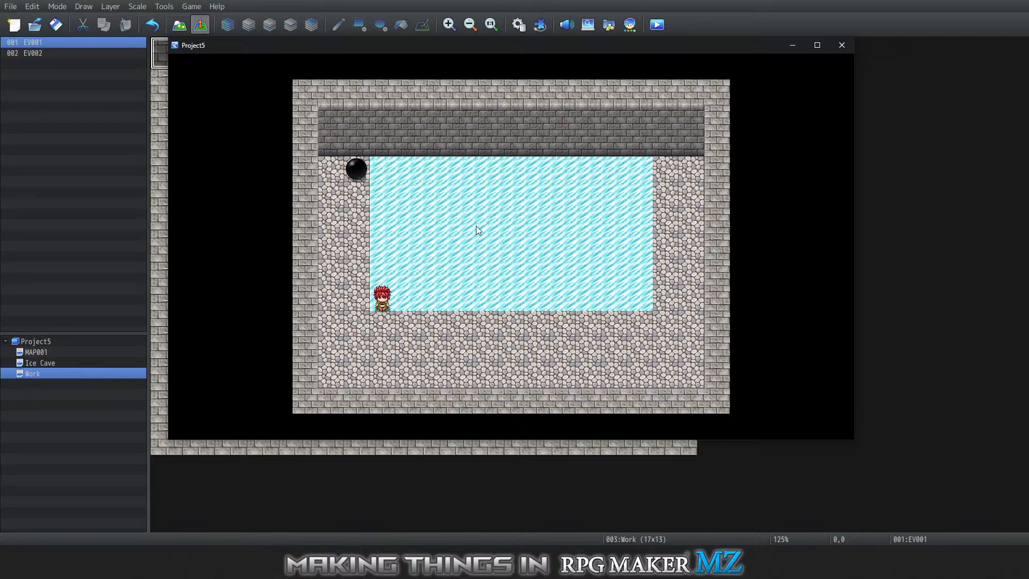
{"action": "left_click", "coordinate": [841, 45]}
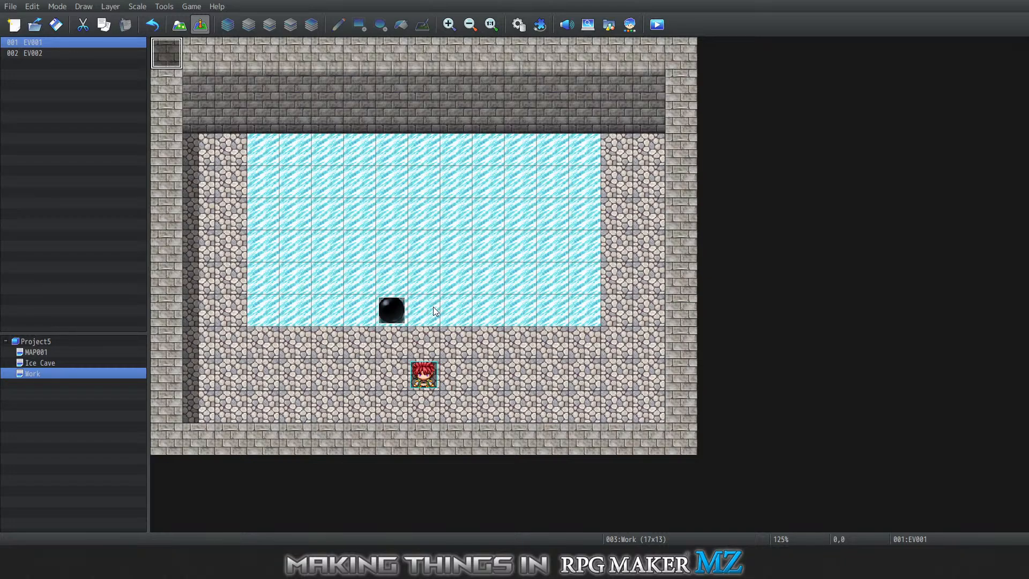
Reopen EV001 and review page 2's canPass loop, including the direction branches and the OK button's ball position check
{"action": "right_click", "coordinate": [168, 56]}
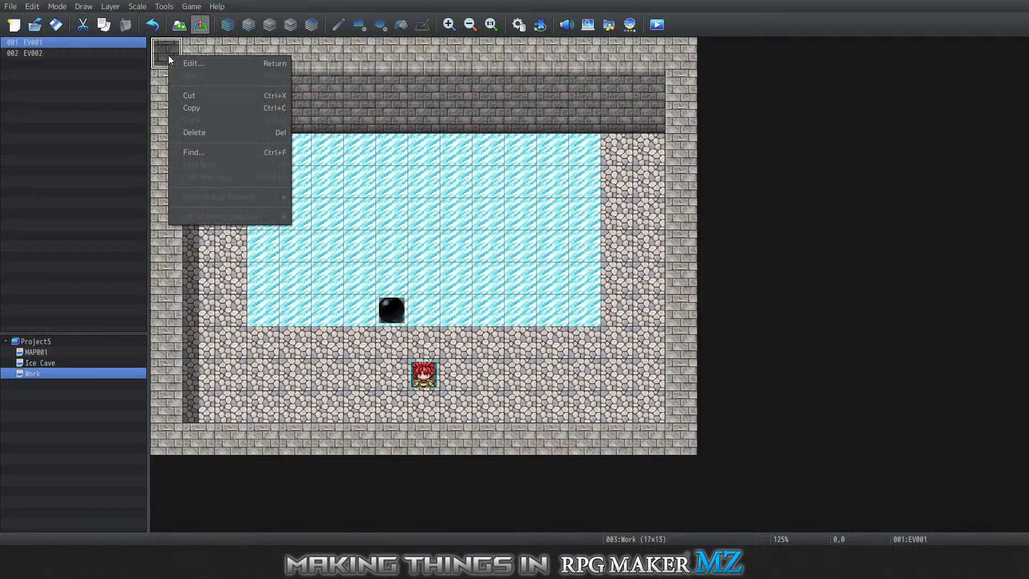
{"action": "left_click", "coordinate": [188, 63]}
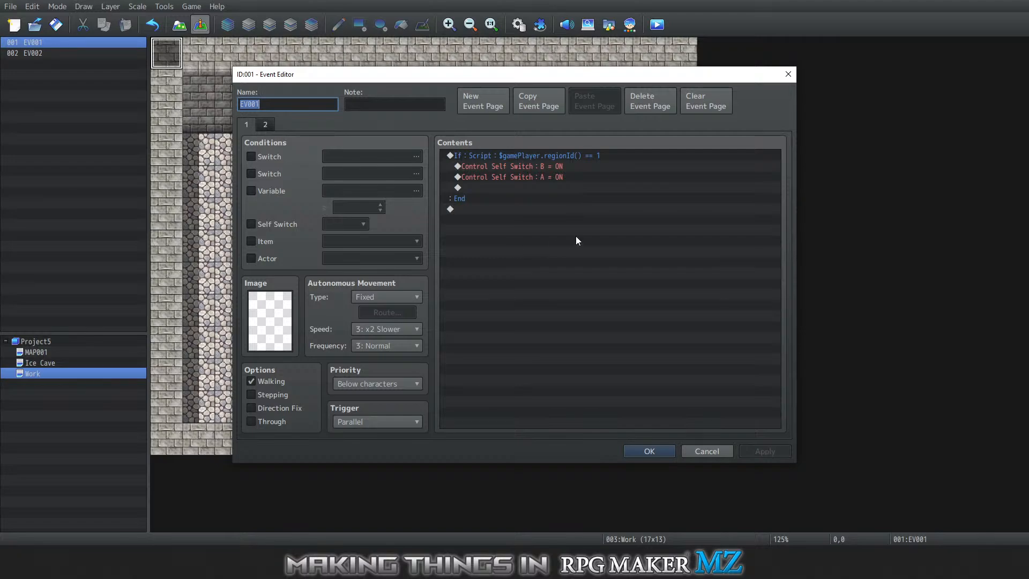
{"action": "left_click", "coordinate": [266, 124]}
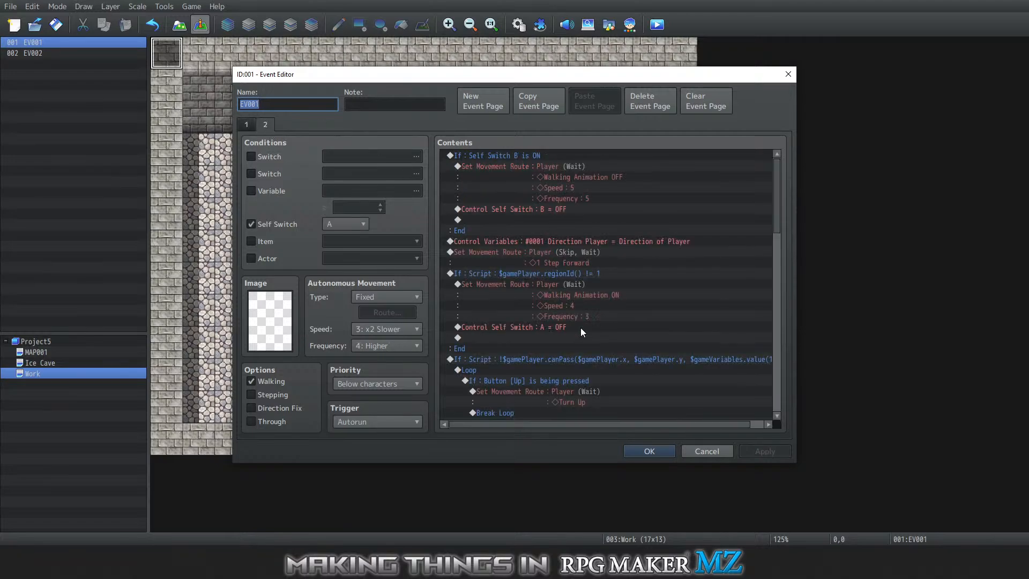
{"action": "scroll", "coordinate": [582, 327], "scroll_direction": "down", "scroll_amount": 11}
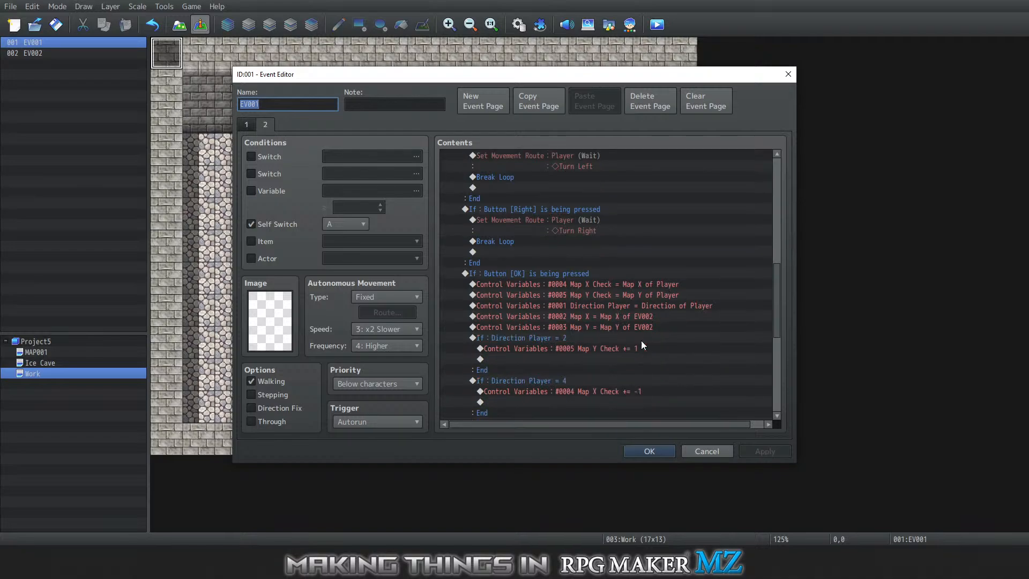
{"action": "scroll", "coordinate": [664, 327], "scroll_direction": "down", "scroll_amount": 8}
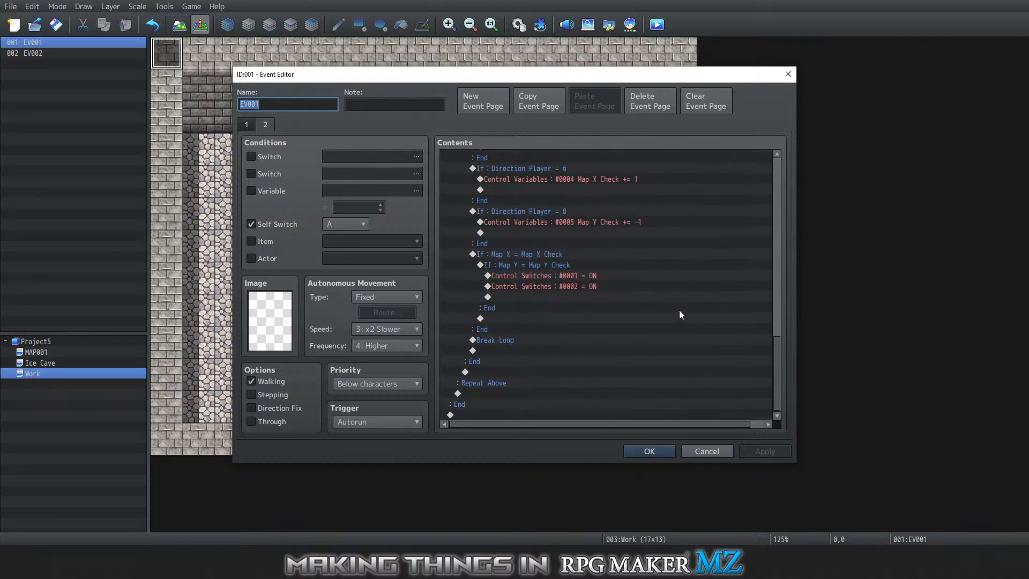
{"action": "scroll", "coordinate": [679, 314], "scroll_direction": "up", "scroll_amount": 8}
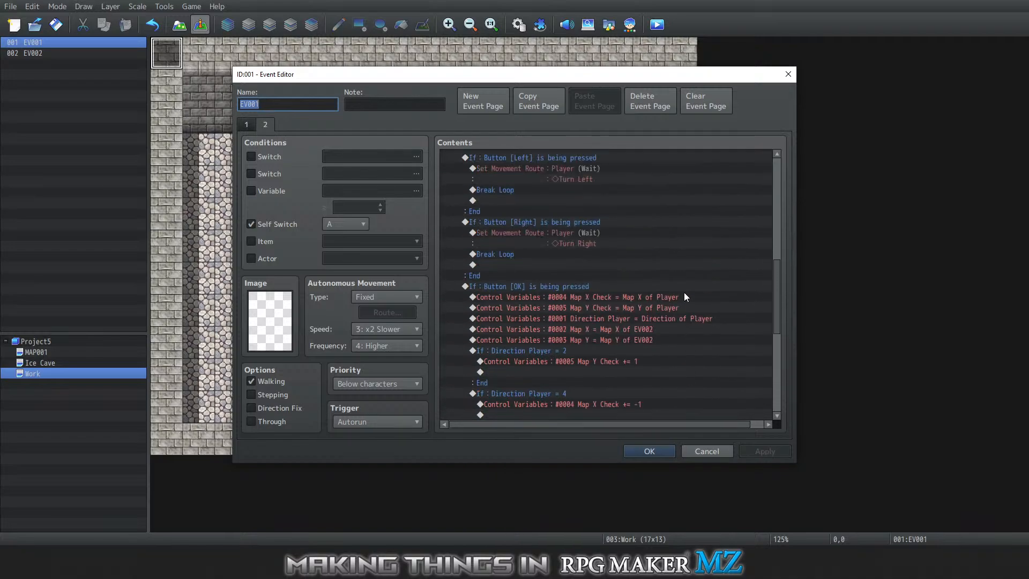
{"action": "scroll", "coordinate": [680, 298], "scroll_direction": "down", "scroll_amount": 3}
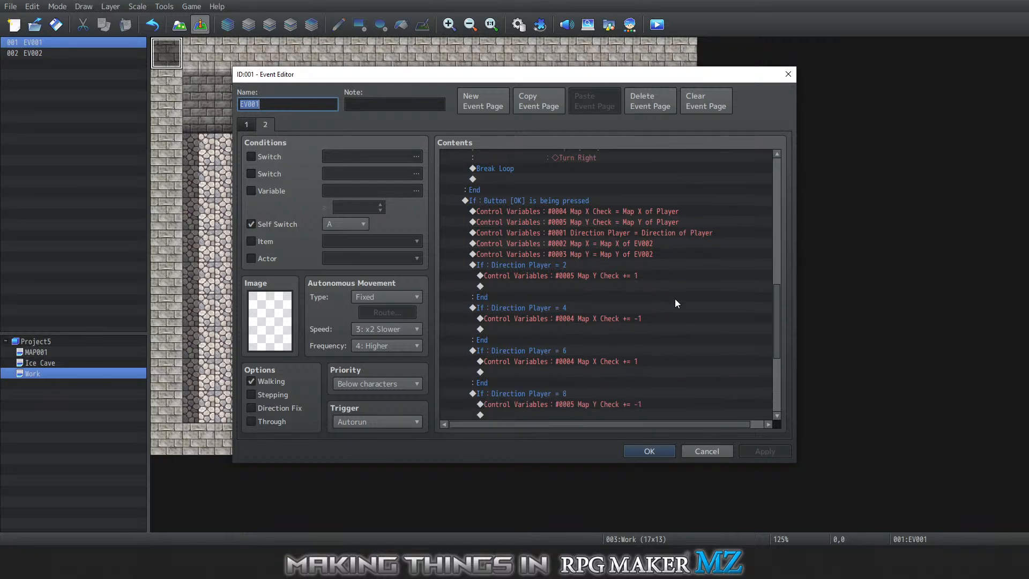
{"action": "scroll", "coordinate": [675, 303], "scroll_direction": "up", "scroll_amount": 5}
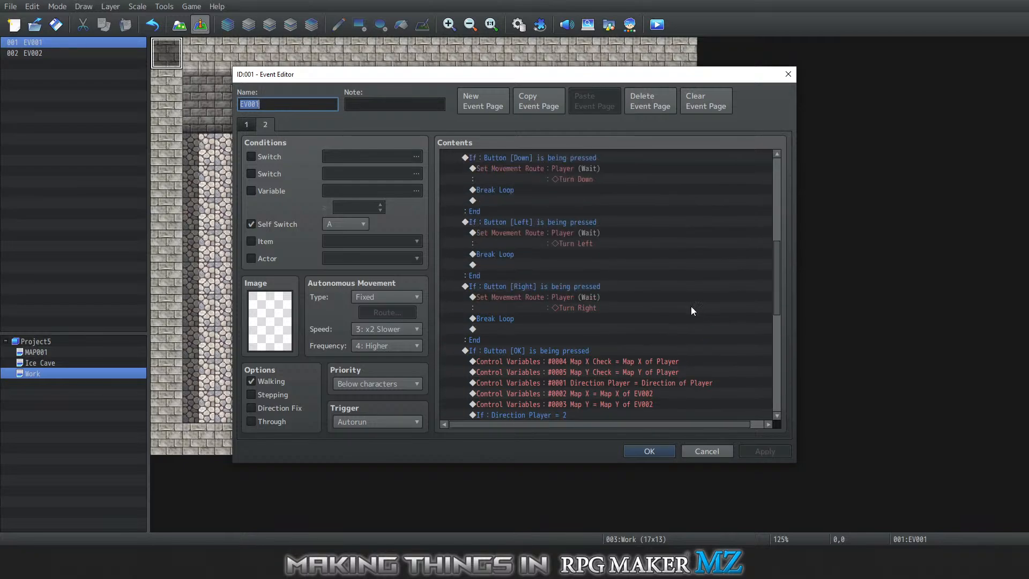
{"action": "scroll", "coordinate": [689, 307], "scroll_direction": "up", "scroll_amount": 4}
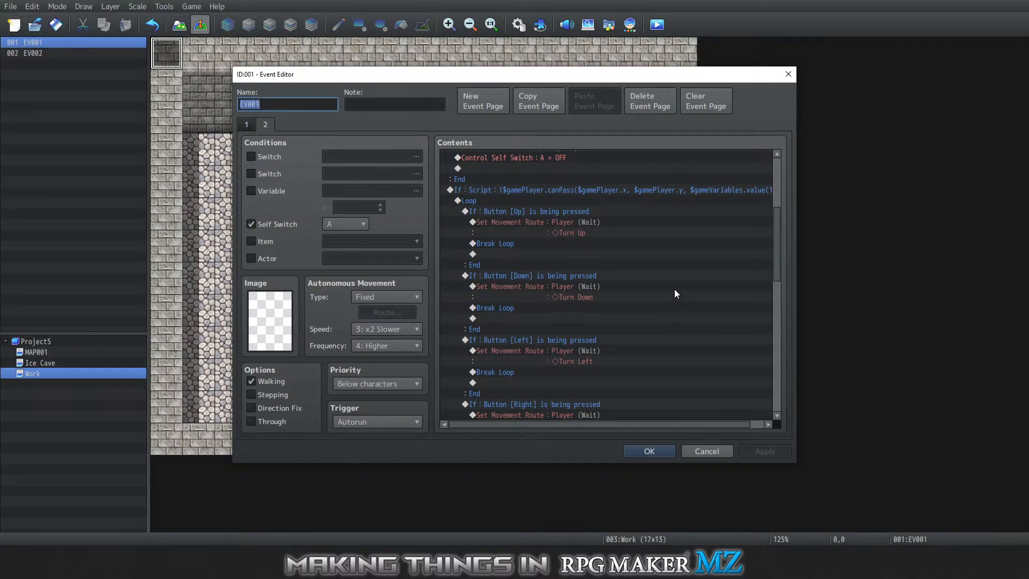
{"action": "scroll", "coordinate": [654, 309], "scroll_direction": "down", "scroll_amount": 7}
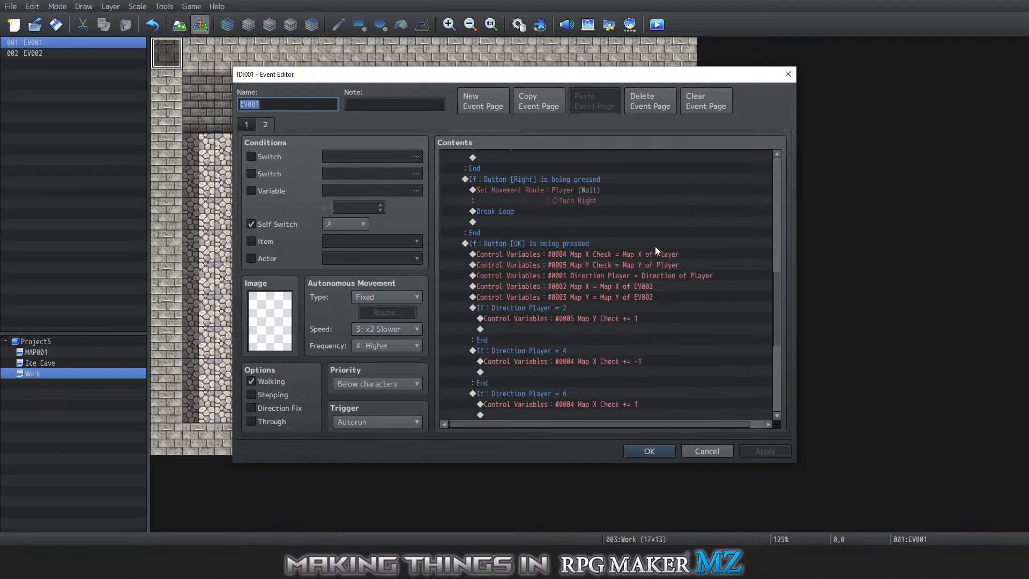
{"action": "scroll", "coordinate": [659, 293], "scroll_direction": "down", "scroll_amount": 3}
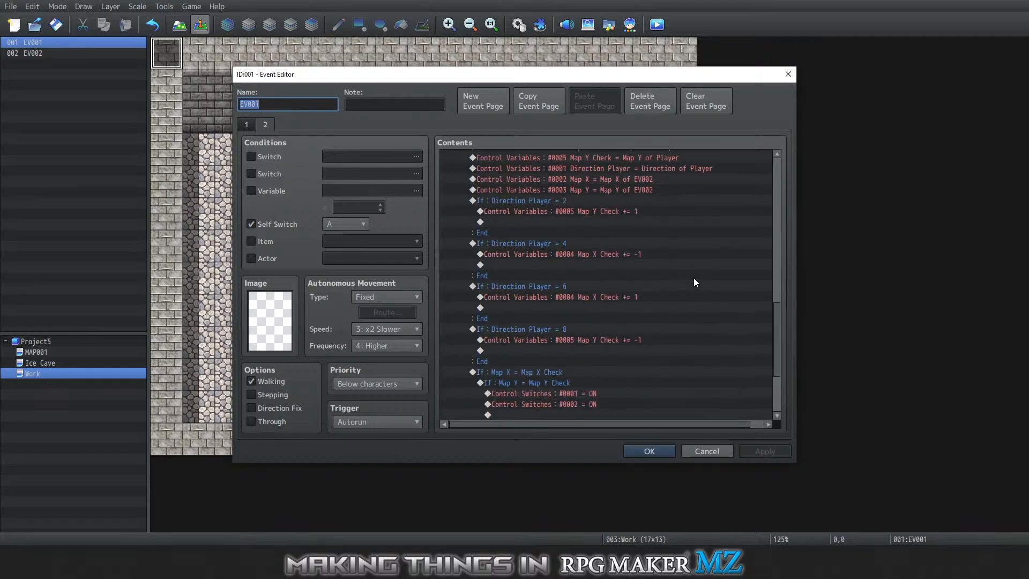
Examine the OK button branch on EV001's page 2, from the position variables and direction offsets to the switch commands and loop break
{"action": "scroll", "coordinate": [693, 278], "scroll_direction": "down", "scroll_amount": 2}
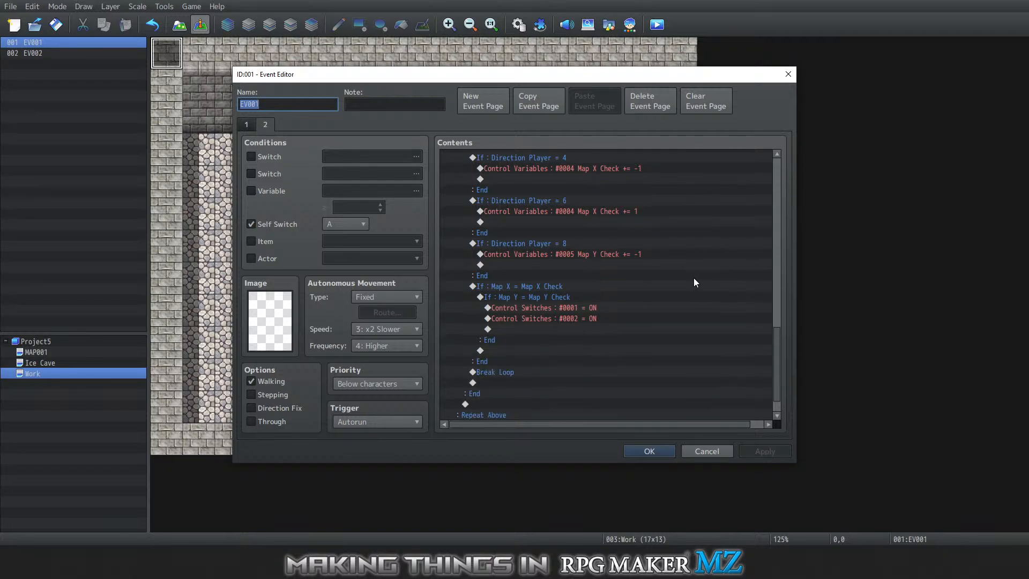
{"action": "scroll", "coordinate": [674, 299], "scroll_direction": "up", "scroll_amount": 1}
{"action": "scroll", "coordinate": [674, 304], "scroll_direction": "up", "scroll_amount": 5}
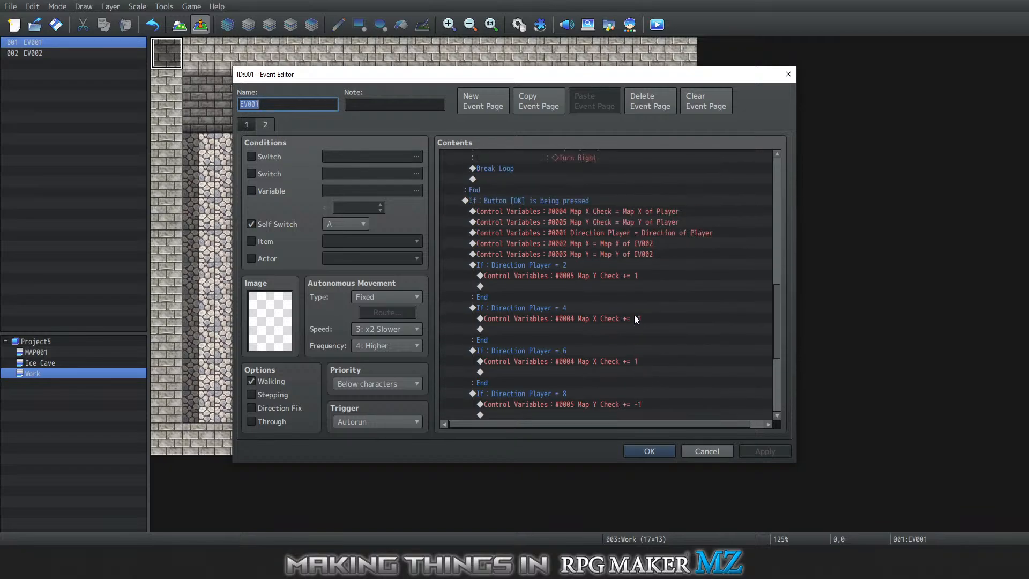
{"action": "scroll", "coordinate": [579, 304], "scroll_direction": "down", "scroll_amount": 2}
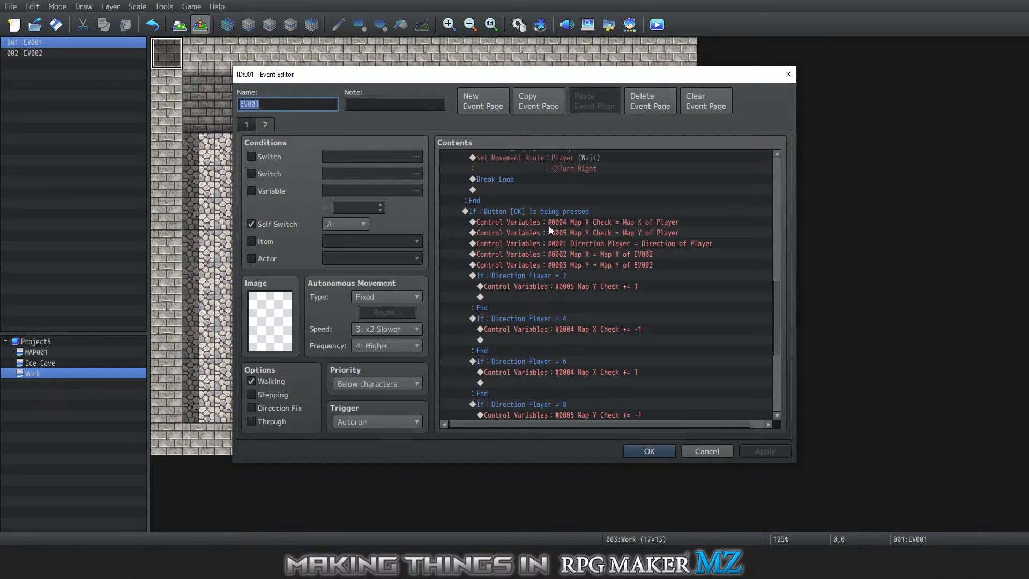
{"action": "left_click_drag", "start_coordinate": [549, 226], "coordinate": [571, 282]}
{"action": "scroll", "coordinate": [583, 338], "scroll_direction": "down", "scroll_amount": 1}
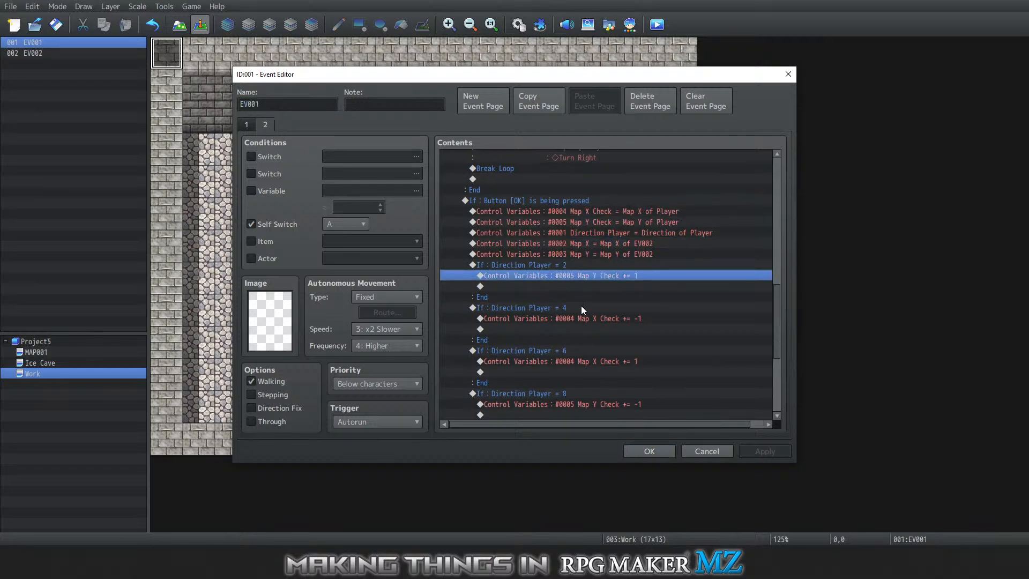
{"action": "scroll", "coordinate": [560, 265], "scroll_direction": "down", "scroll_amount": 1}
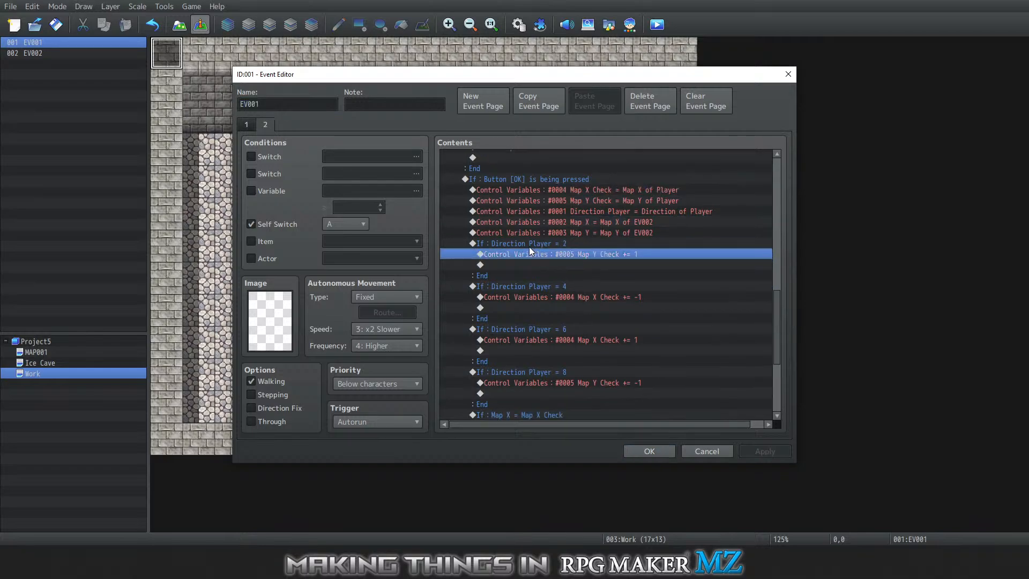
{"action": "scroll", "coordinate": [507, 258], "scroll_direction": "down", "scroll_amount": 3}
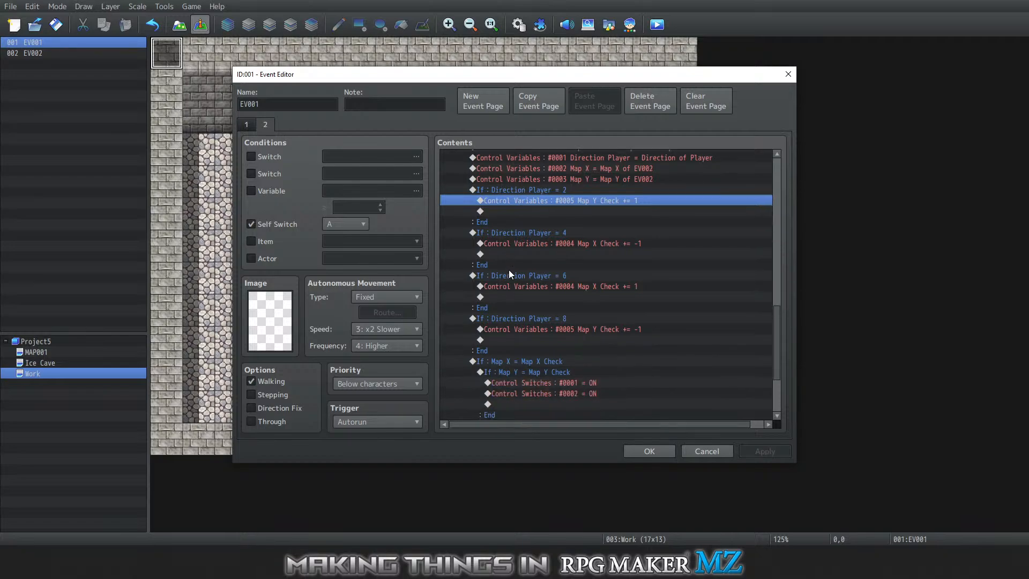
{"action": "scroll", "coordinate": [510, 282], "scroll_direction": "down", "scroll_amount": 1}
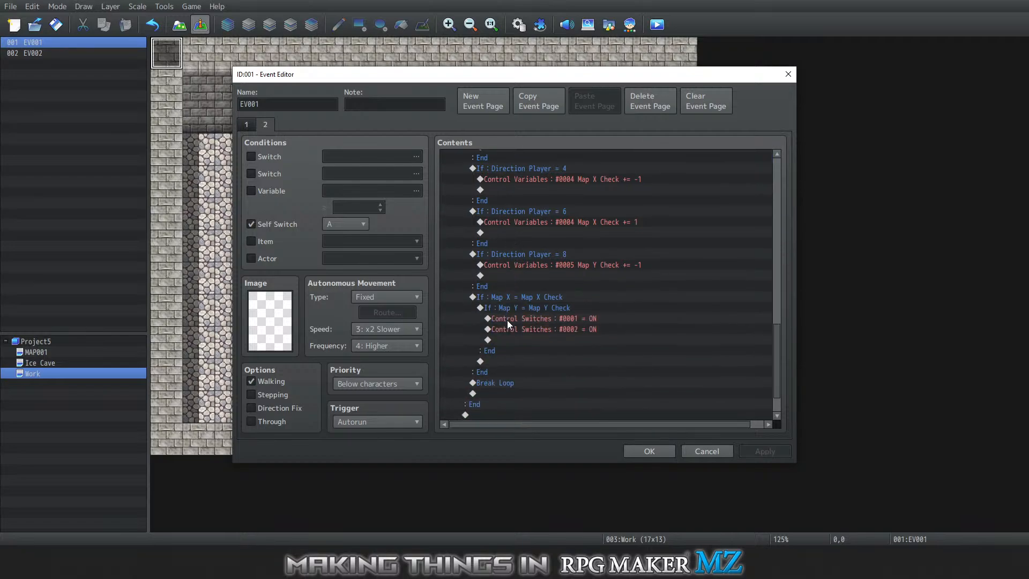
{"action": "scroll", "coordinate": [506, 320], "scroll_direction": "down", "scroll_amount": 2}
{"action": "scroll", "coordinate": [507, 291], "scroll_direction": "up", "scroll_amount": 2}
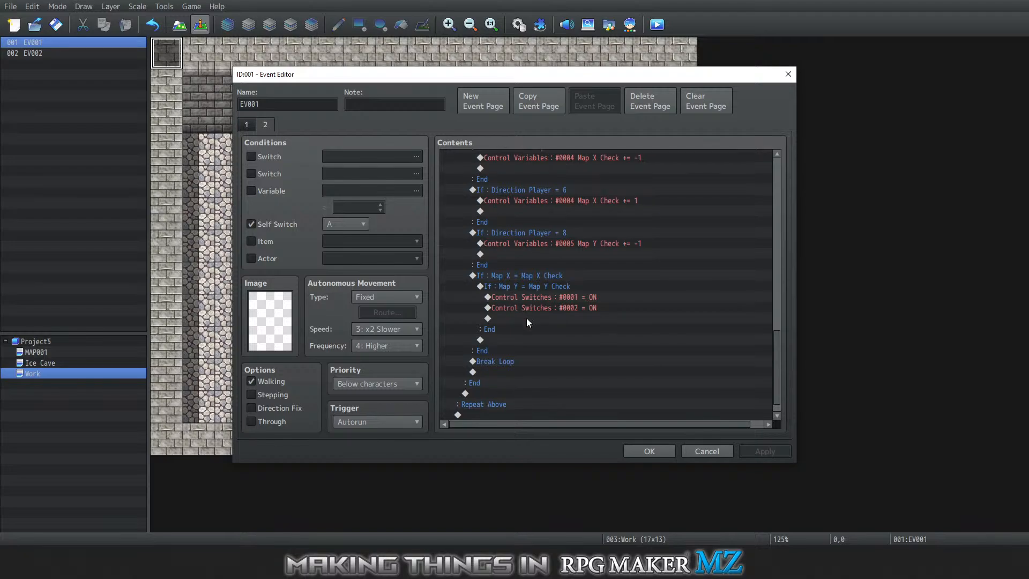
{"action": "scroll", "coordinate": [530, 319], "scroll_direction": "down", "scroll_amount": 2}
{"action": "scroll", "coordinate": [536, 305], "scroll_direction": "up", "scroll_amount": 11}
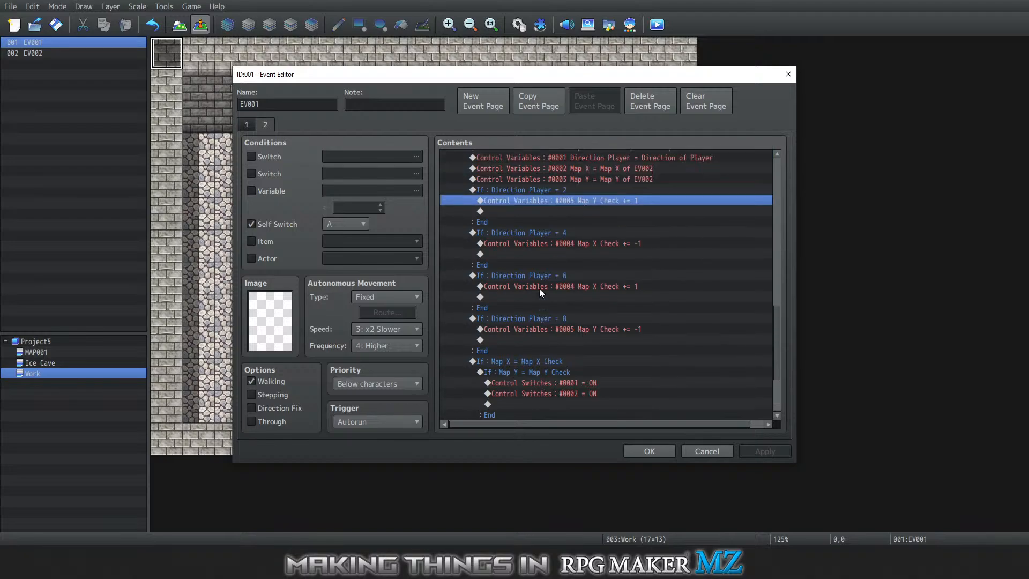
{"action": "scroll", "coordinate": [529, 289], "scroll_direction": "up", "scroll_amount": 1}
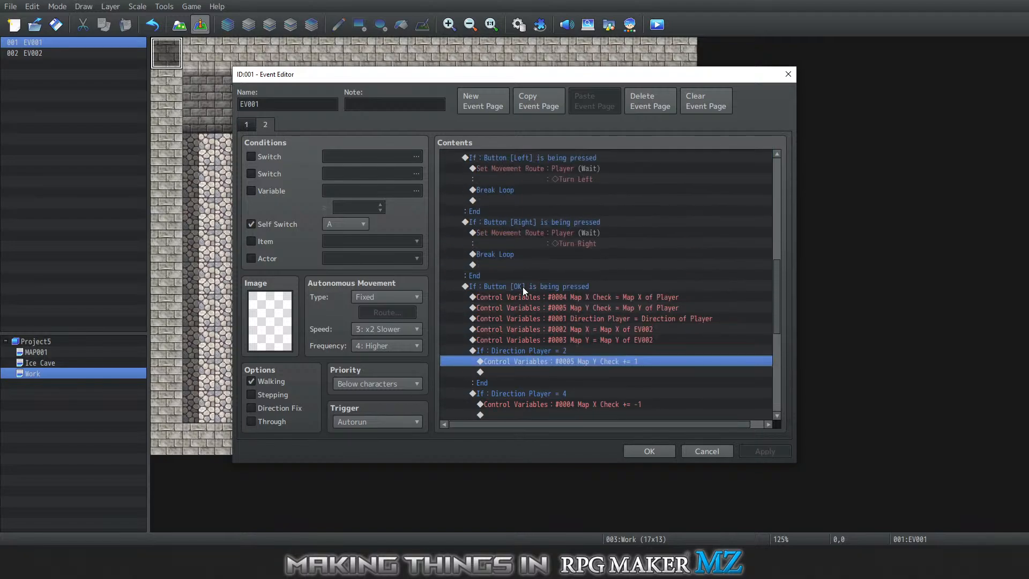
{"action": "scroll", "coordinate": [530, 268], "scroll_direction": "down", "scroll_amount": 3}
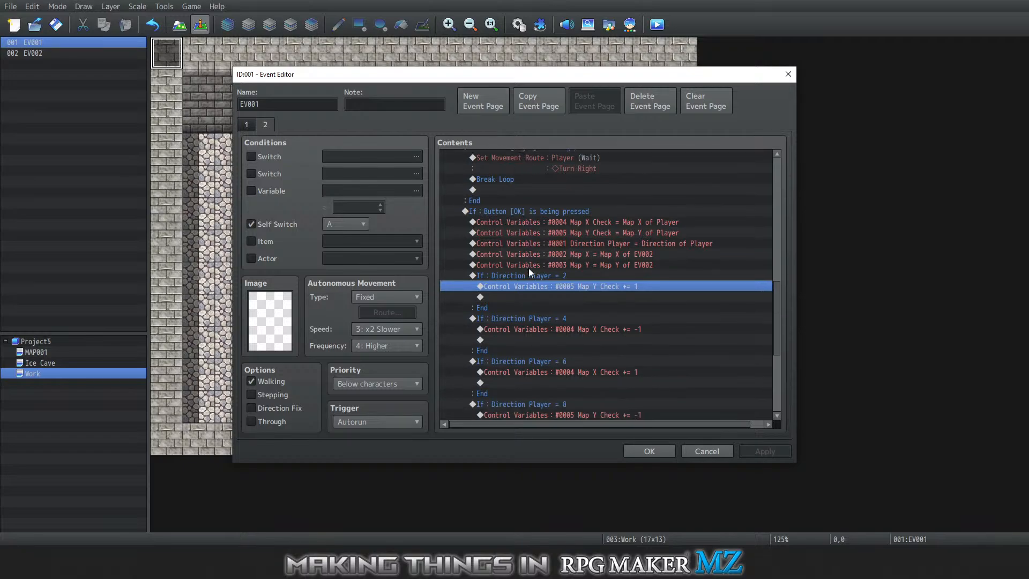
{"action": "scroll", "coordinate": [528, 273], "scroll_direction": "down", "scroll_amount": 5}
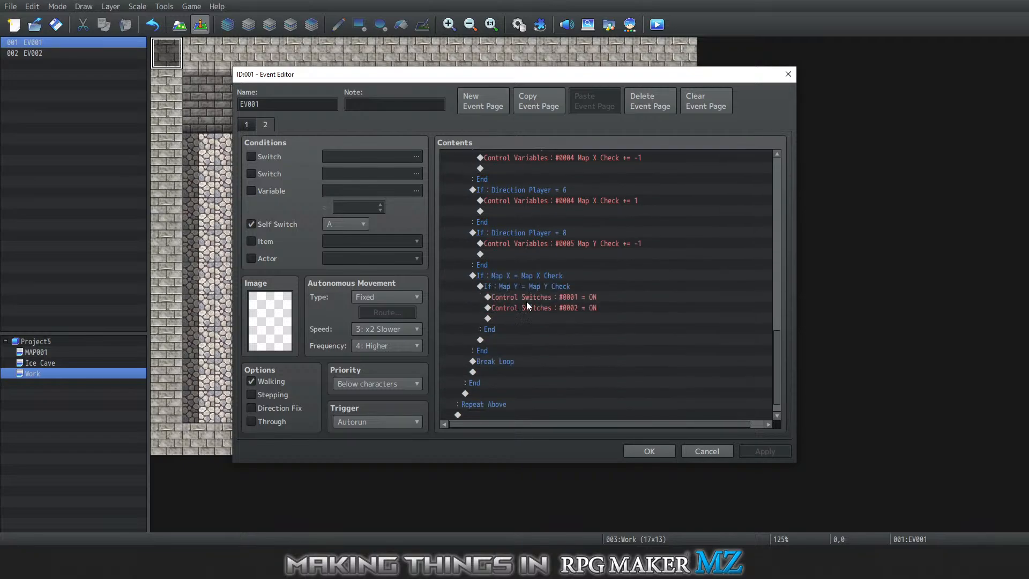
Delete the Break Loop command after the Map X check in the OK button branch and save the event
{"action": "left_click", "coordinate": [532, 360]}
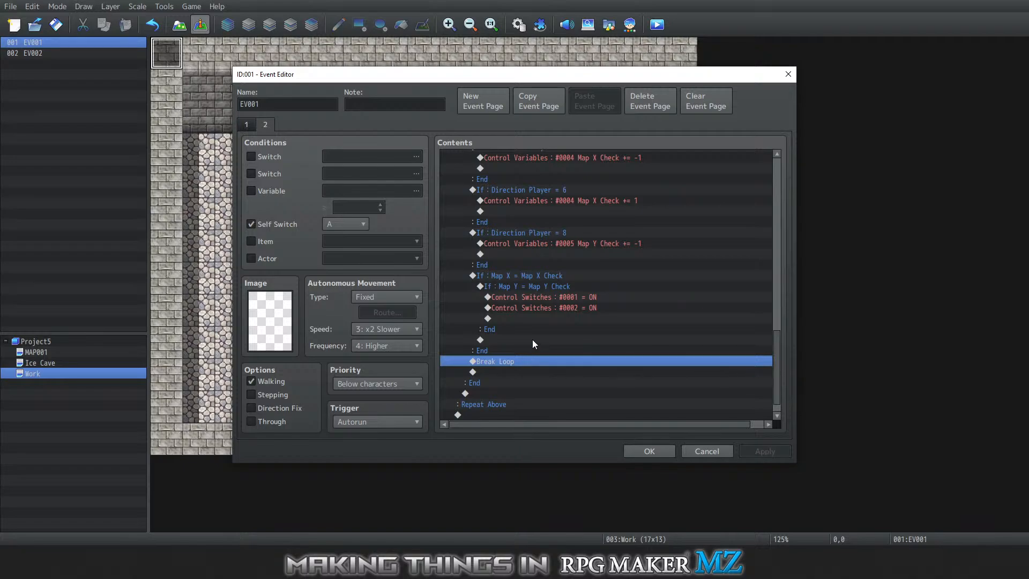
{"action": "key", "text": "Delete"}
{"action": "scroll", "coordinate": [551, 328], "scroll_direction": "up", "scroll_amount": 1}
{"action": "scroll", "coordinate": [555, 319], "scroll_direction": "up", "scroll_amount": 1}
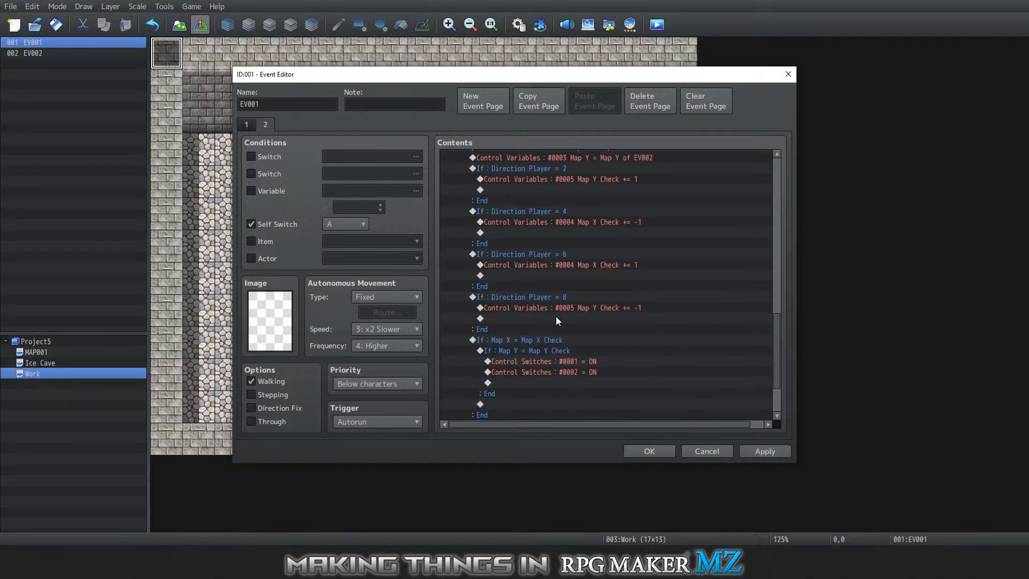
{"action": "scroll", "coordinate": [561, 316], "scroll_direction": "up", "scroll_amount": 3}
{"action": "scroll", "coordinate": [561, 317], "scroll_direction": "up", "scroll_amount": 1}
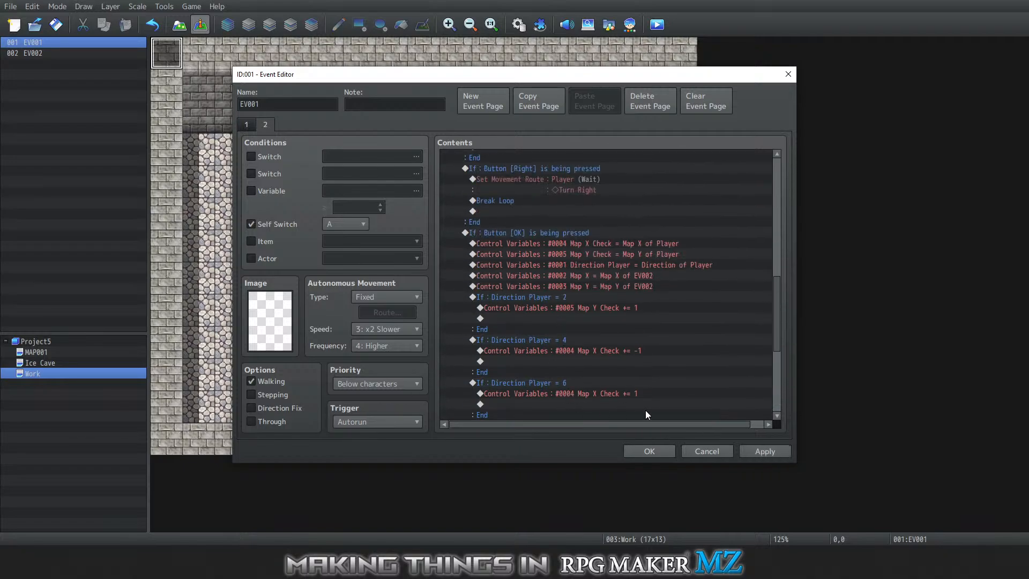
{"action": "left_click", "coordinate": [659, 450]}
Start a playtest and begin a new game
{"action": "left_click", "coordinate": [191, 7]}
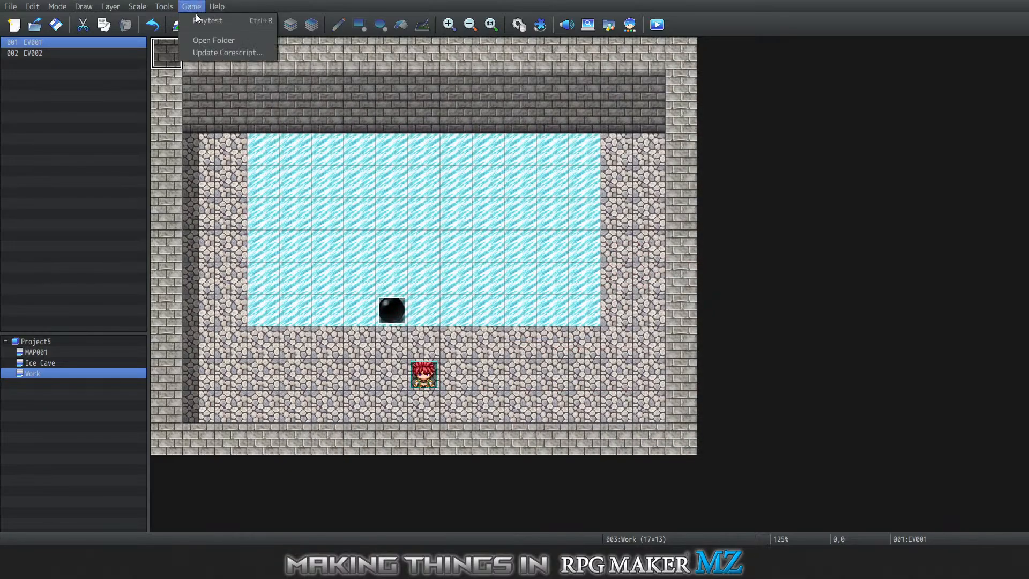
{"action": "left_click", "coordinate": [260, 41]}
{"action": "left_click", "coordinate": [518, 288]}
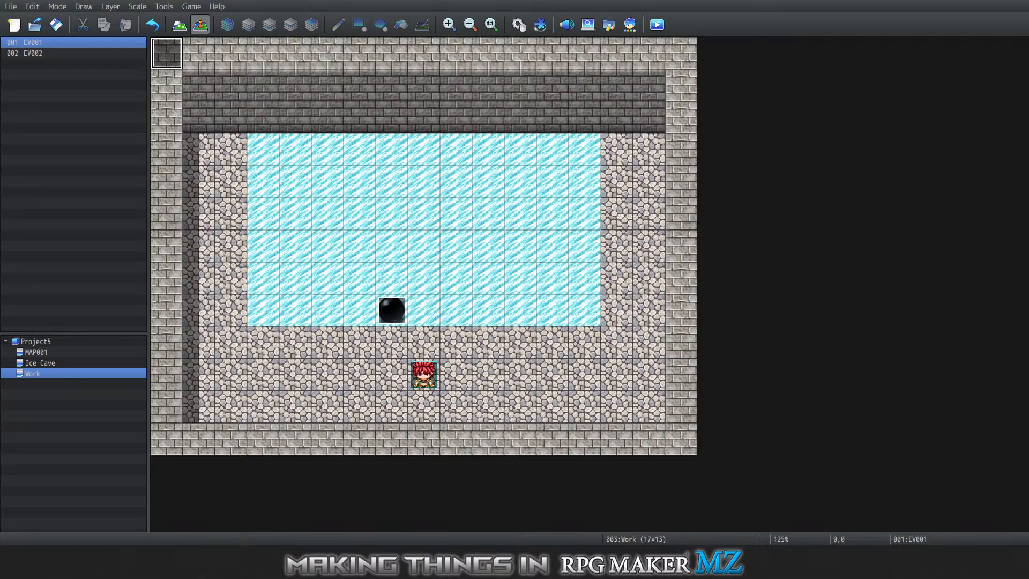
{"action": "left_click_drag", "start_coordinate": [483, 97], "coordinate": [394, 73]}
{"action": "key", "text": "Return"}
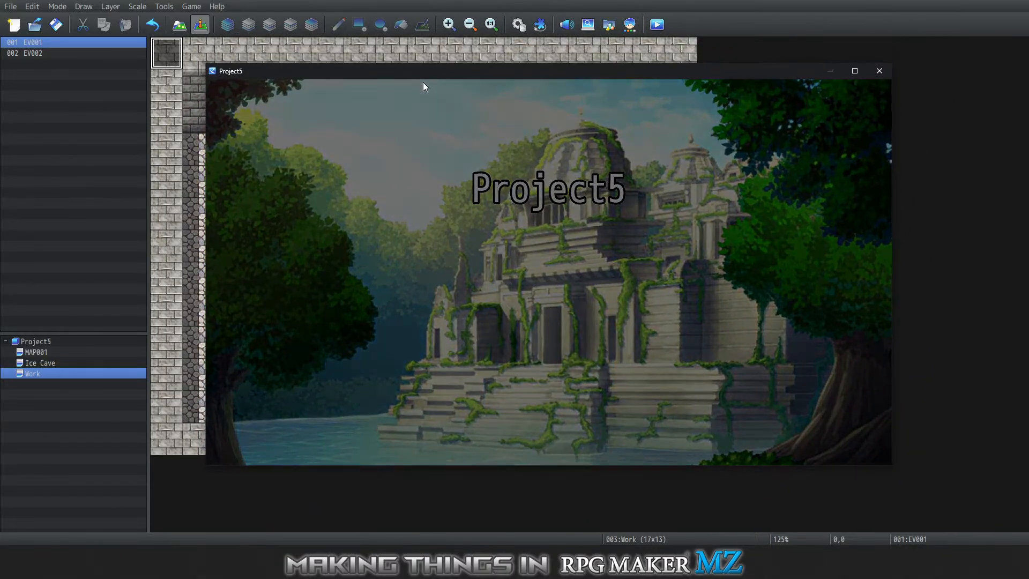
Walk round to the west stone strip, slide east along the lowest ice row to the black ball and push it east
{"action": "key", "text": "Left"}
{"action": "key", "text": "Up"}
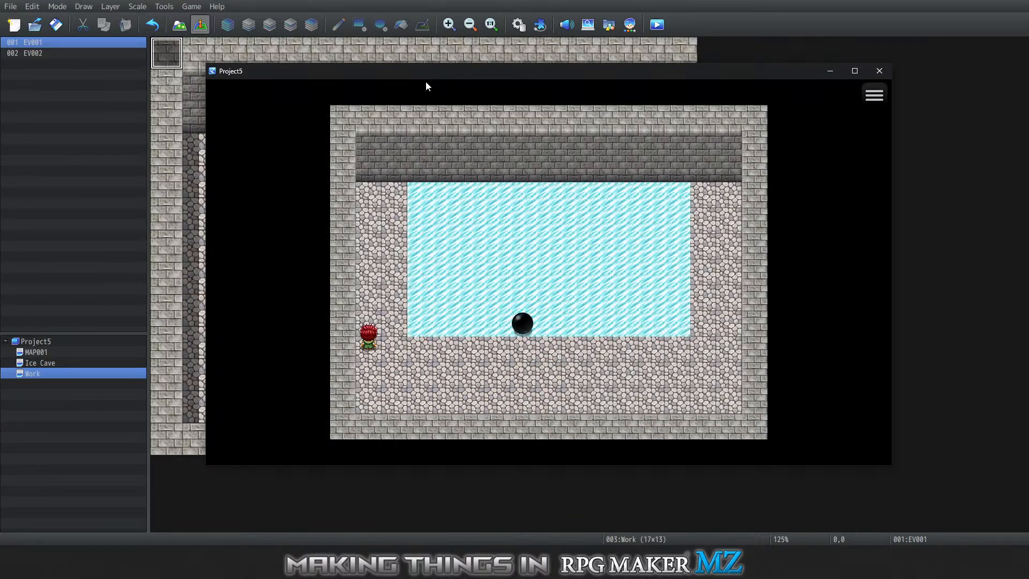
{"action": "key", "text": "Up"}
{"action": "key", "text": "Down"}
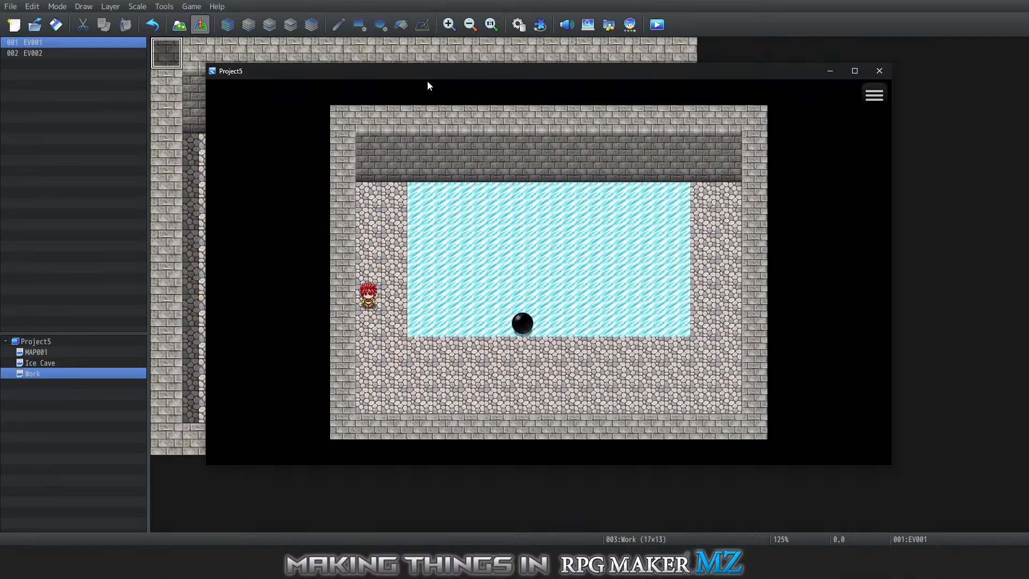
{"action": "key", "text": "Right"}
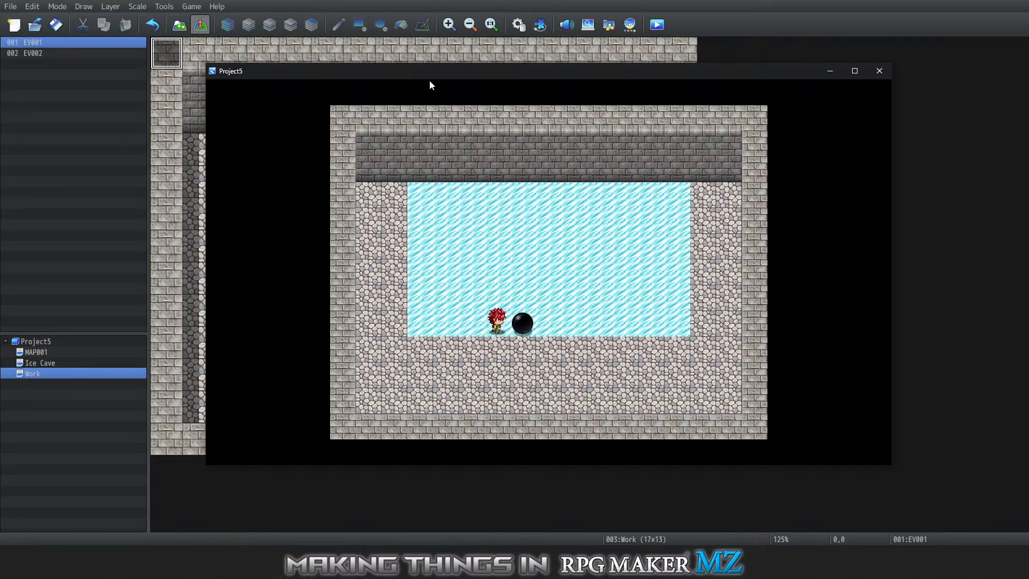
{"action": "key", "text": "Right"}
Return to the stone and walk round to the ball's east side, push it west across the ice, and end the playtest
{"action": "key", "text": "Left"}
{"action": "key", "text": "Down"}
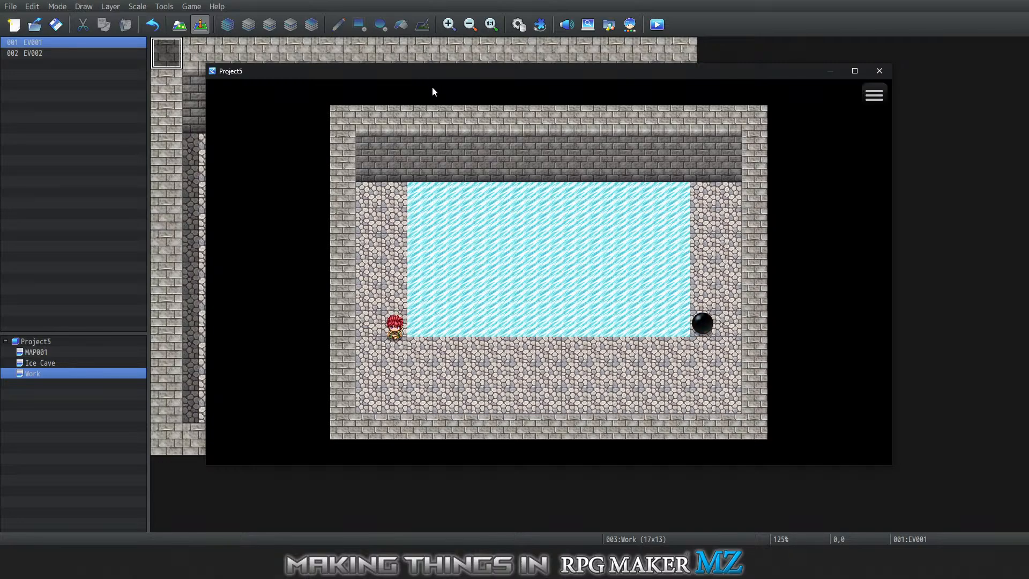
{"action": "key", "text": "Right"}
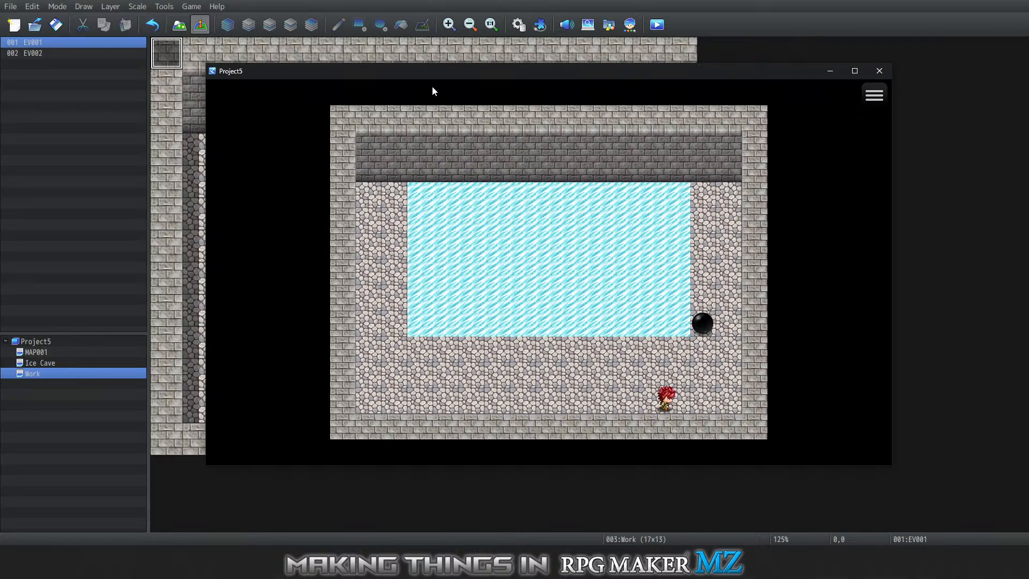
{"action": "key", "text": "Up"}
{"action": "key", "text": "Up"}
{"action": "key", "text": "Left"}
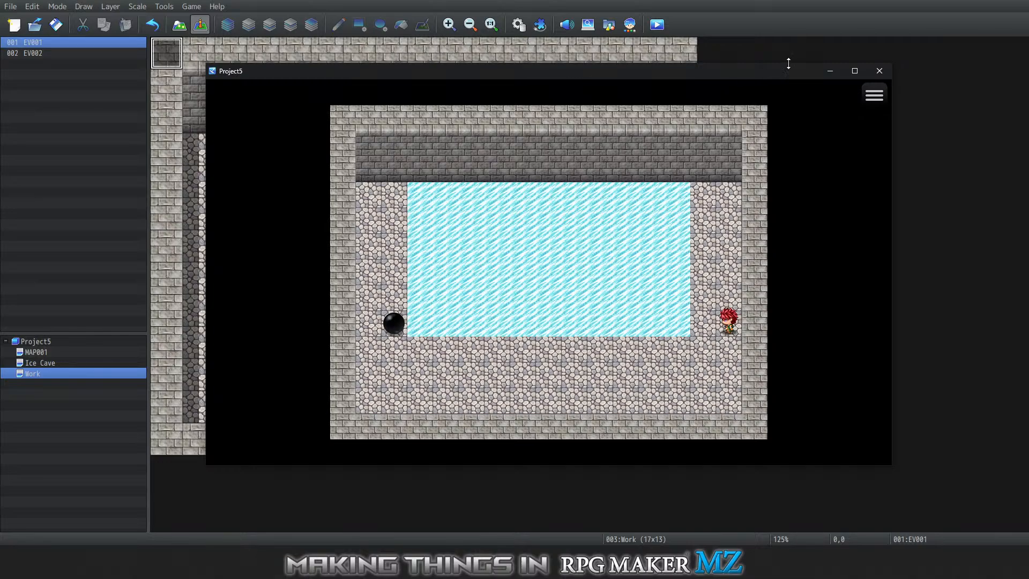
{"action": "left_click", "coordinate": [880, 68]}
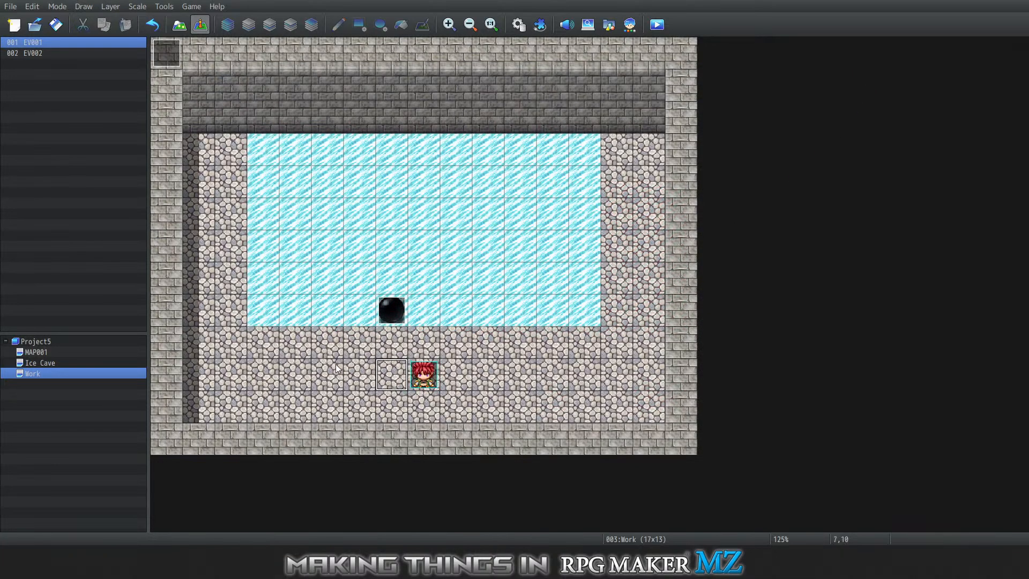
Launch another playtest and start a new game
{"action": "left_click", "coordinate": [191, 6]}
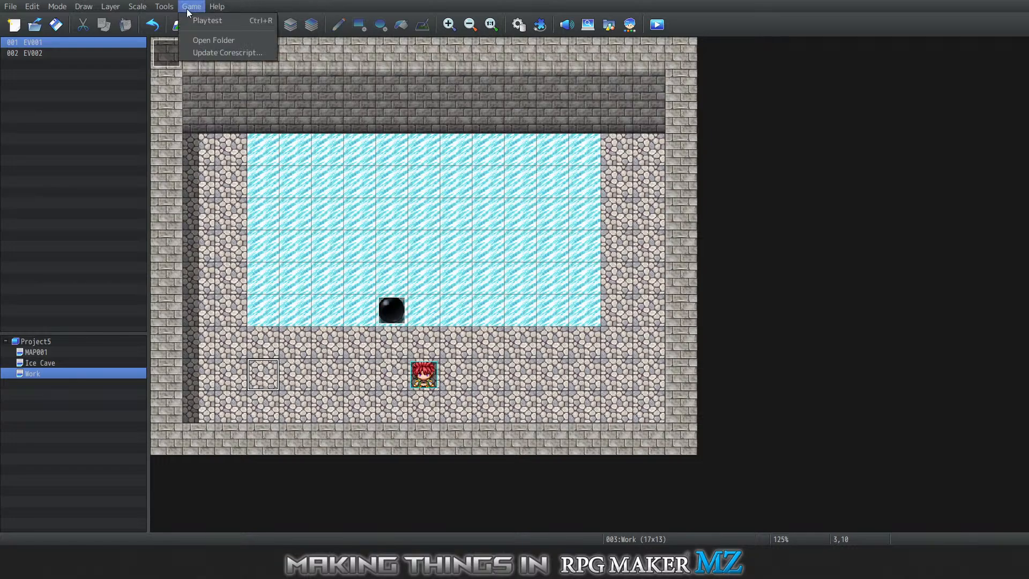
{"action": "left_click", "coordinate": [206, 20]}
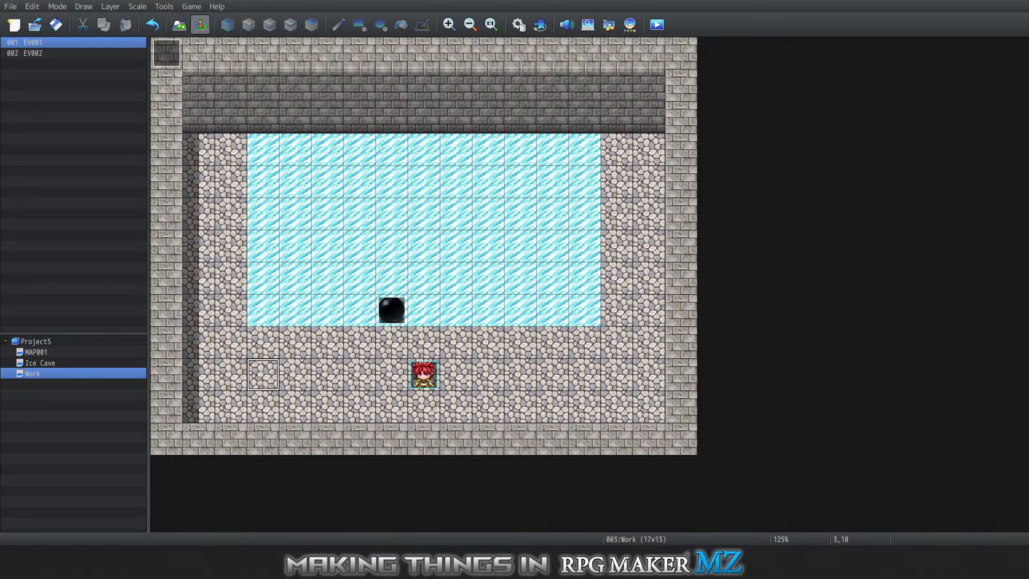
{"action": "left_click_drag", "start_coordinate": [207, 98], "coordinate": [588, 44]}
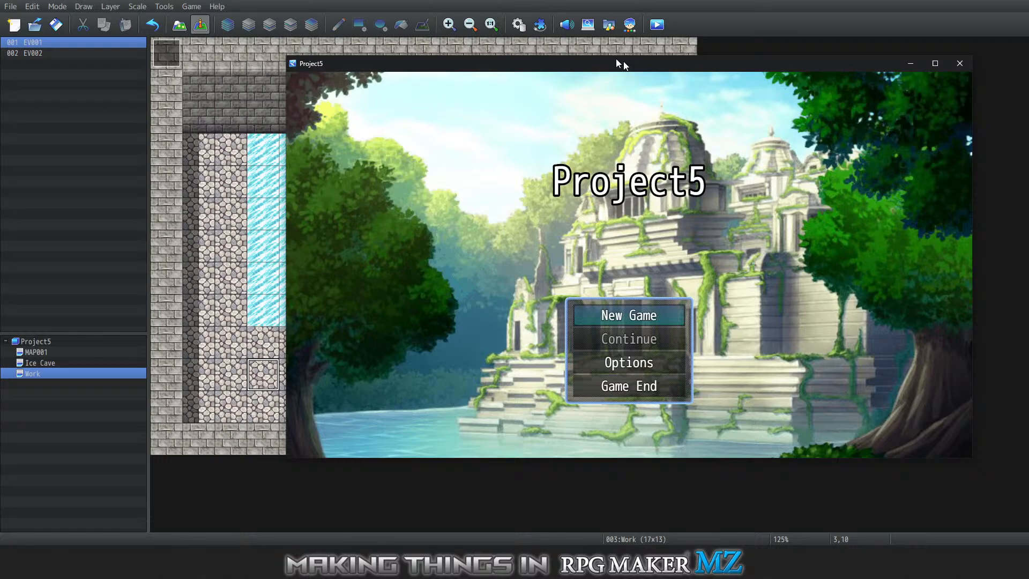
{"action": "key", "text": "Return"}
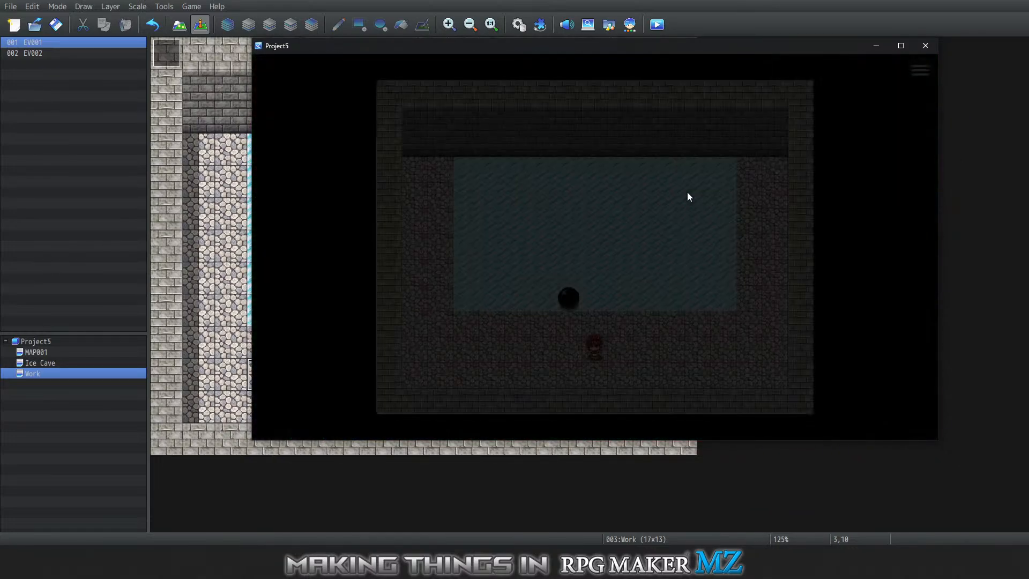
Walk the player to the stone tile directly below the black ball and push it north across the ice
{"action": "key", "text": "Left"}
{"action": "key", "text": "Left"}
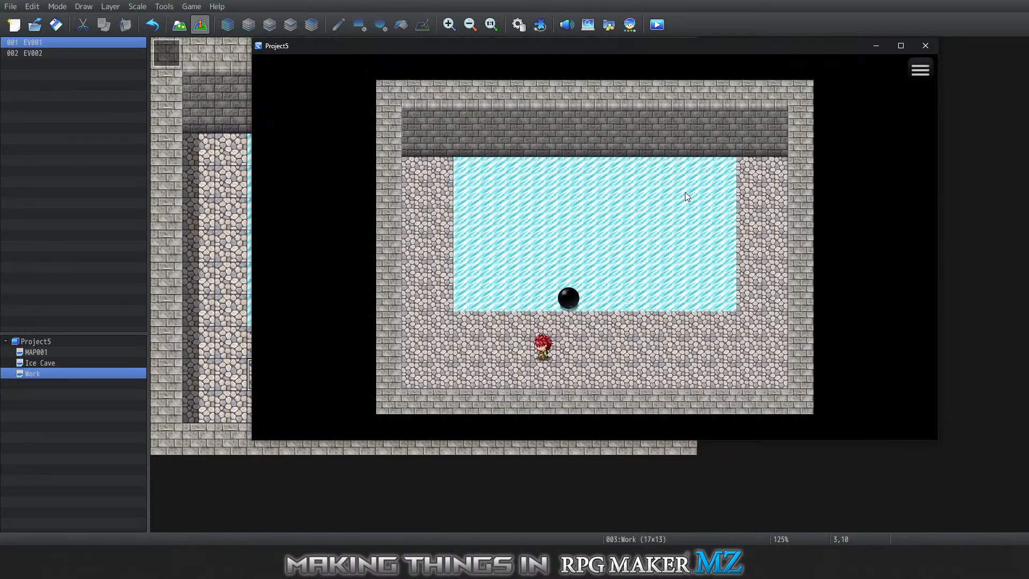
{"action": "key", "text": "Right"}
{"action": "key", "text": "Up"}
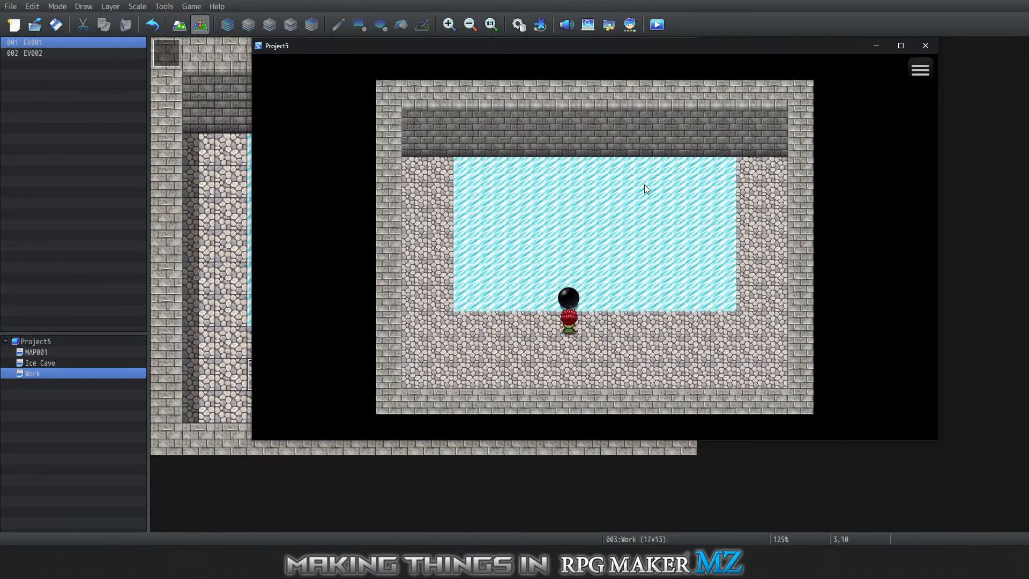
{"action": "key", "text": "Up"}
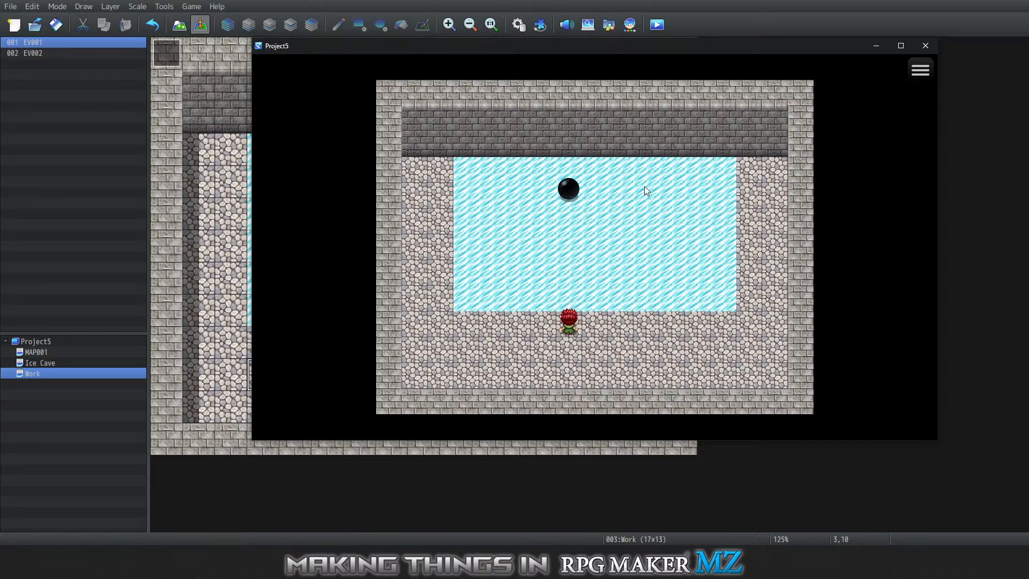
Walk up the west stone strip to the back wall and slide east along the uppermost ice row to the ball
{"action": "key", "text": "Left"}
{"action": "key", "text": "Left"}
{"action": "key", "text": "Left"}
{"action": "key", "text": "Left"}
{"action": "key", "text": "Left"}
{"action": "key", "text": "Up"}
{"action": "key", "text": "Up"}
{"action": "key", "text": "Up"}
{"action": "key", "text": "Up"}
{"action": "key", "text": "Up"}
{"action": "key", "text": "Up"}
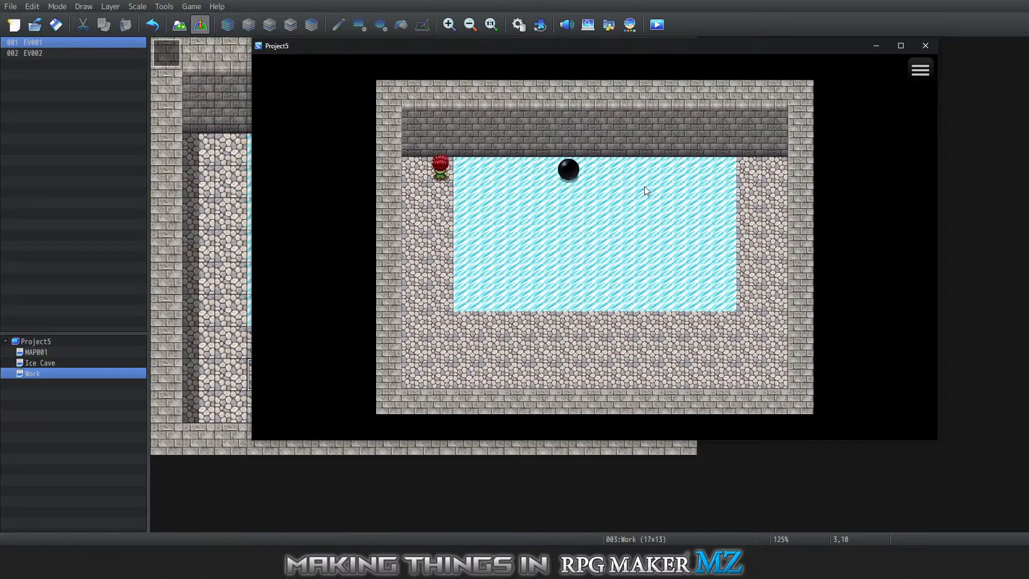
{"action": "key", "text": "Right"}
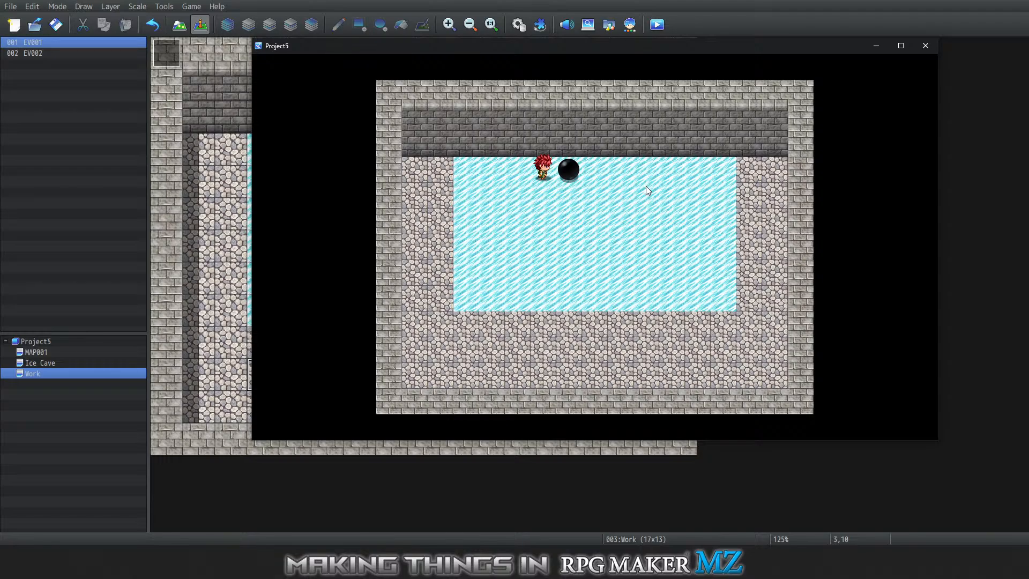
Slide the player back west off the ice and walk down the west stone strip
{"action": "key", "text": "Left"}
{"action": "key", "text": "Down"}
{"action": "key", "text": "Down"}
{"action": "key", "text": "Down"}
{"action": "key", "text": "Down"}
{"action": "key", "text": "Down"}
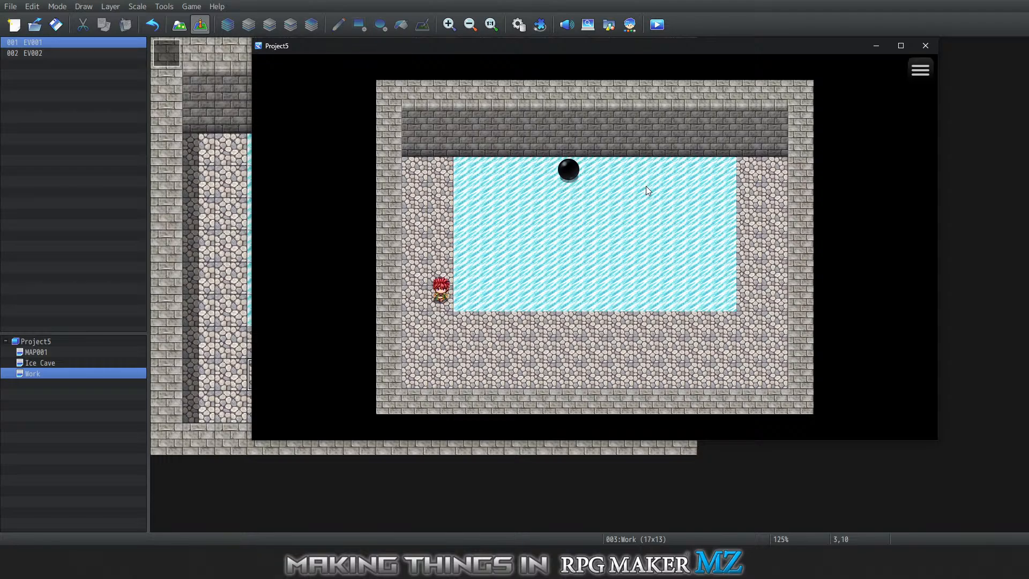
{"action": "key", "text": "Down"}
{"action": "key", "text": "Down"}
Walk back up to the back wall, slide east along the uppermost ice row to the ball, and push it east
{"action": "key", "text": "Up"}
{"action": "key", "text": "Up"}
{"action": "key", "text": "Up"}
{"action": "key", "text": "Up"}
{"action": "key", "text": "Up"}
{"action": "key", "text": "Up"}
{"action": "key", "text": "Up"}
{"action": "key", "text": "Right"}
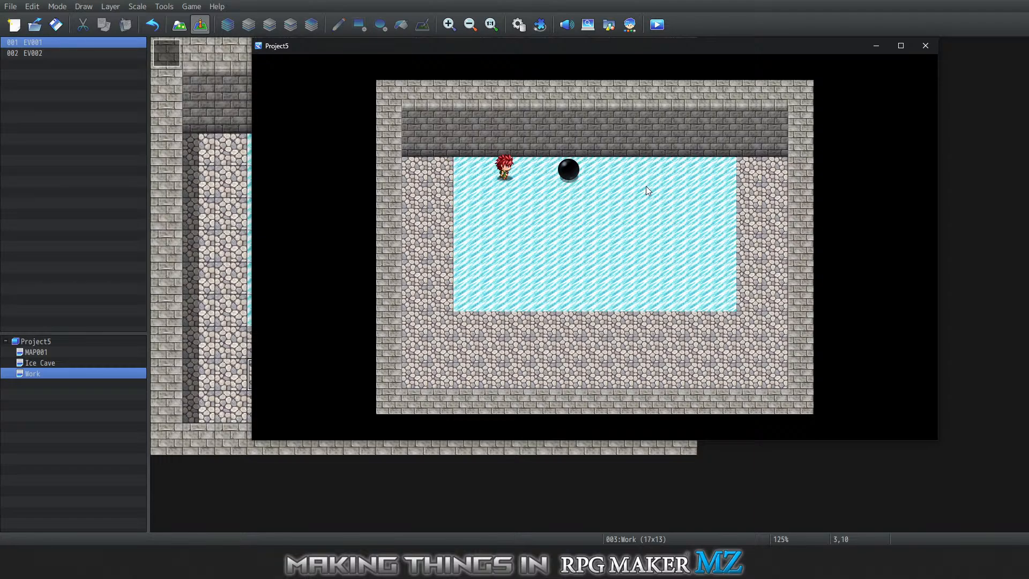
{"action": "key", "text": "Right"}
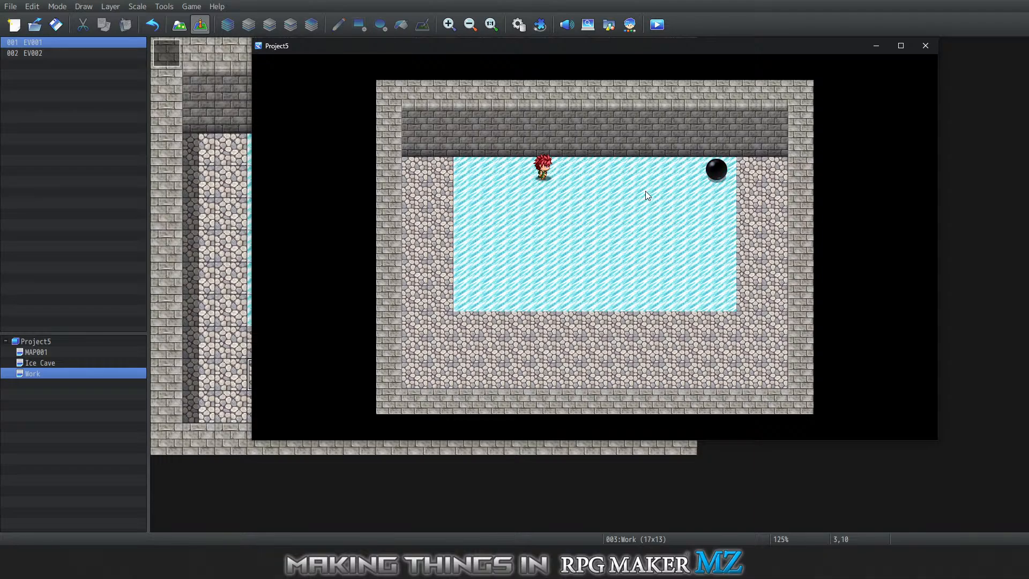
Slide south off the ice, walk round to the ball's east side, and push it west across the ice
{"action": "key", "text": "Down"}
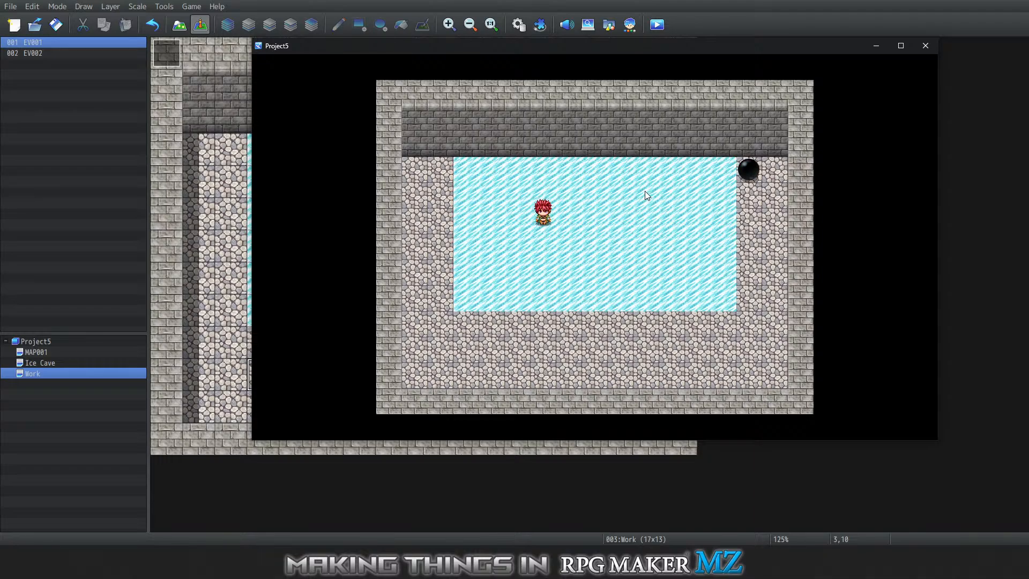
{"action": "key", "text": "Right"}
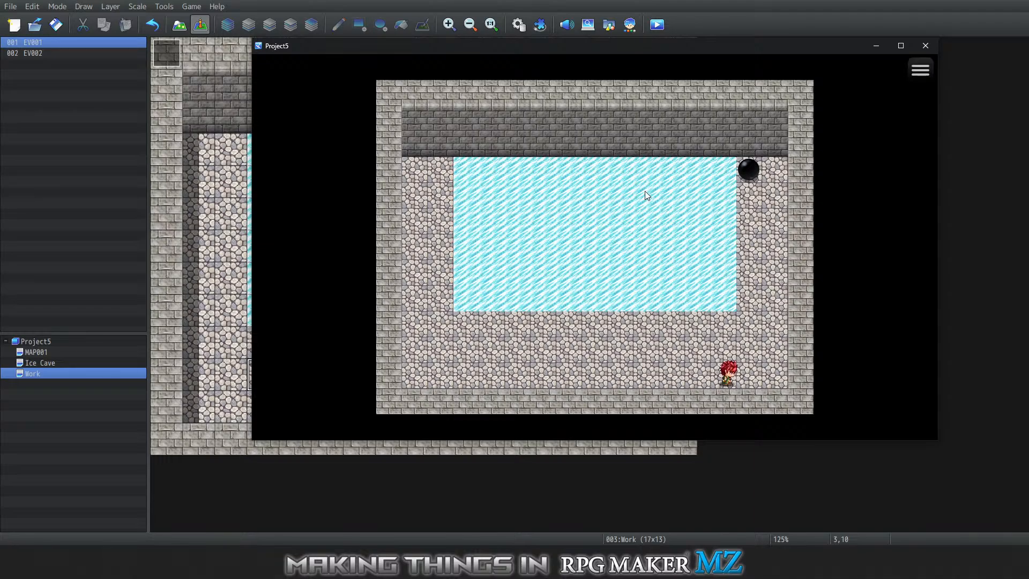
{"action": "key", "text": "Right"}
{"action": "key", "text": "Up"}
{"action": "key", "text": "Left"}
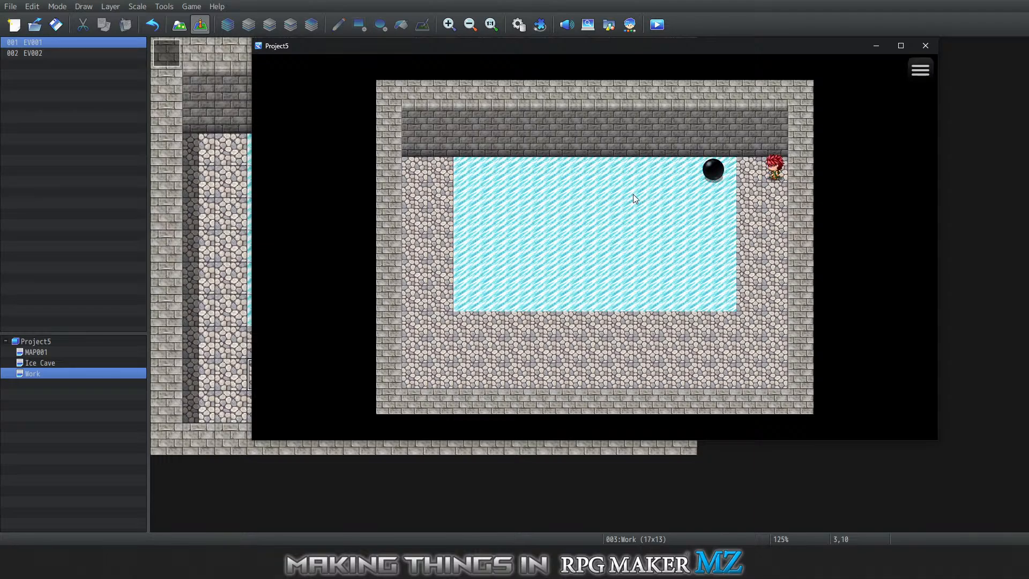
Walk round the stone path to the ball's west side, push it east across the ice, and end the playtest
{"action": "key", "text": "Down"}
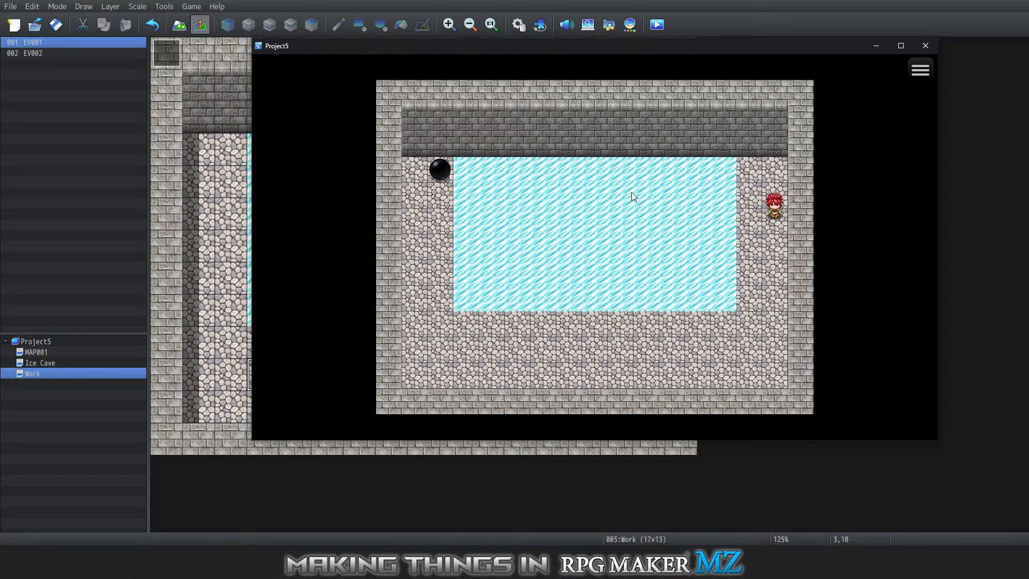
{"action": "key", "text": "Down"}
{"action": "key", "text": "Left"}
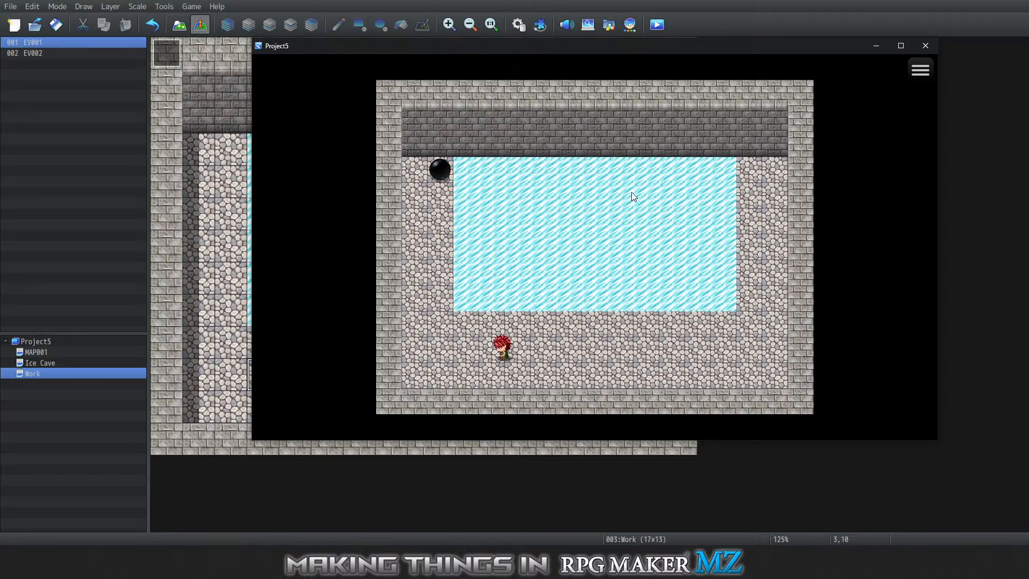
{"action": "key", "text": "Left"}
{"action": "key", "text": "Up"}
{"action": "key", "text": "Right"}
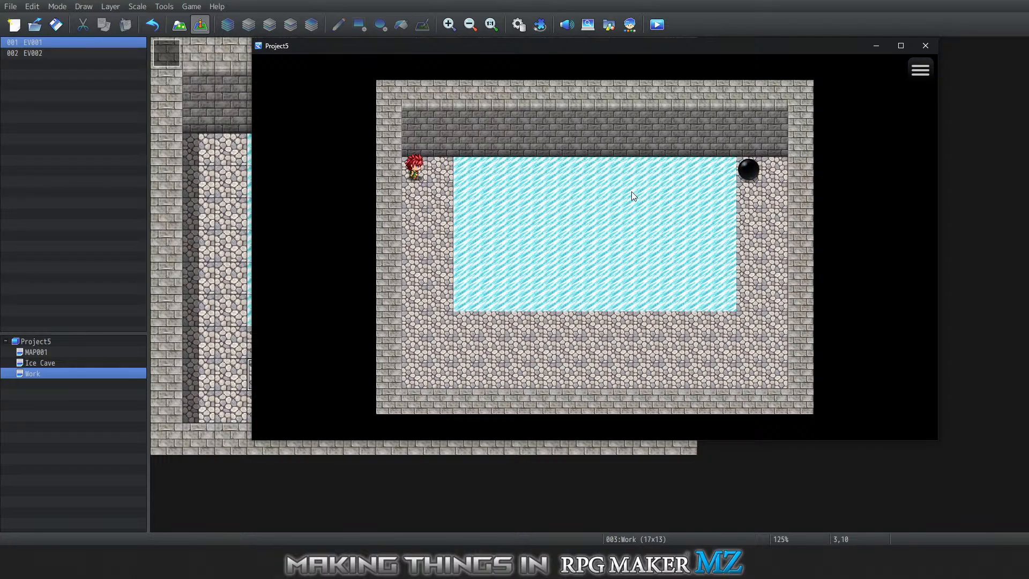
{"action": "key", "text": "Down"}
{"action": "left_click", "coordinate": [931, 49]}
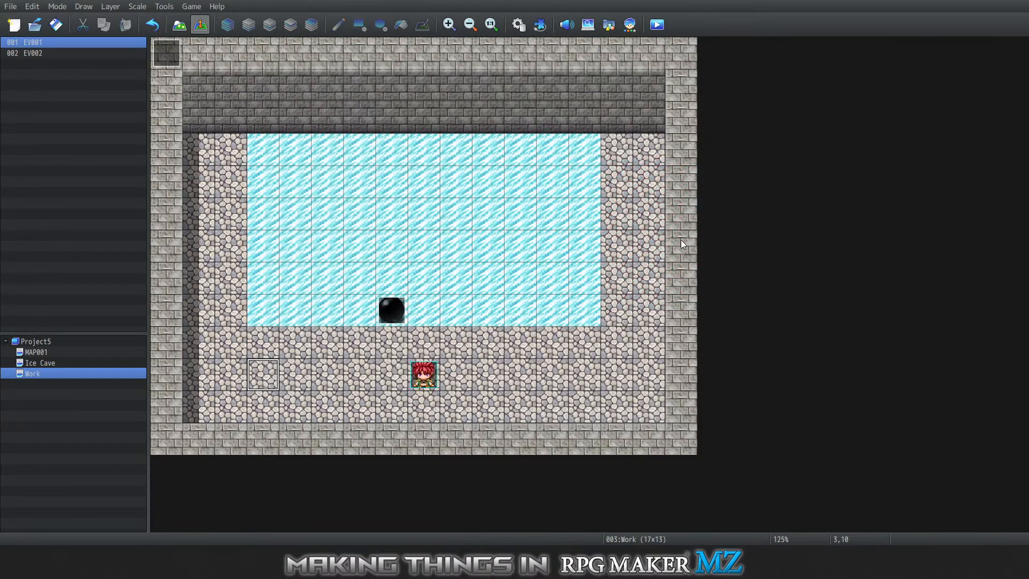
Open event EV001 and examine page 2's direction-button and OK button branches down to the end of the command list
{"action": "right_click", "coordinate": [173, 49]}
{"action": "left_click", "coordinate": [188, 52]}
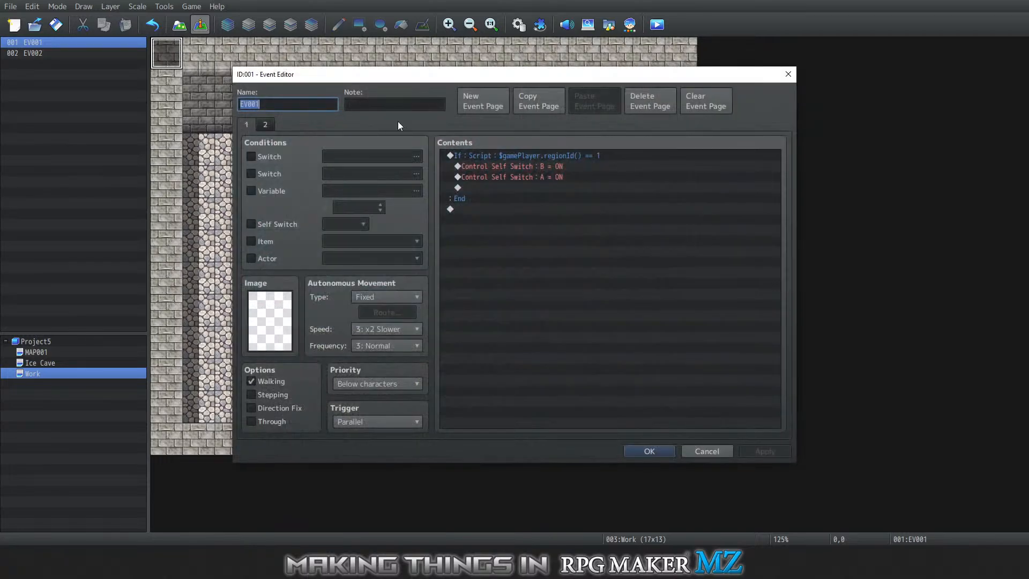
{"action": "left_click", "coordinate": [262, 121]}
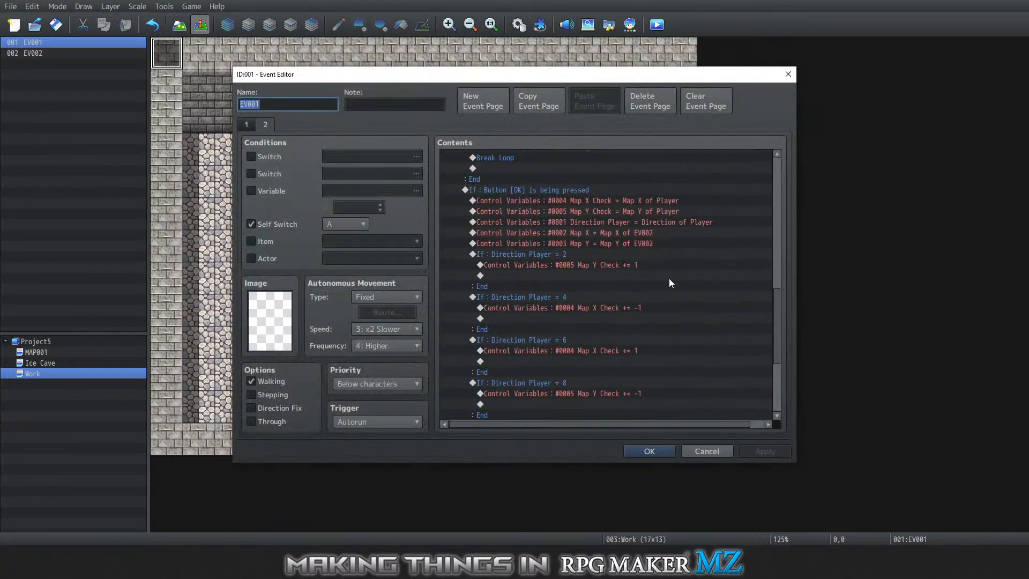
{"action": "scroll", "coordinate": [658, 253], "scroll_direction": "up", "scroll_amount": 1}
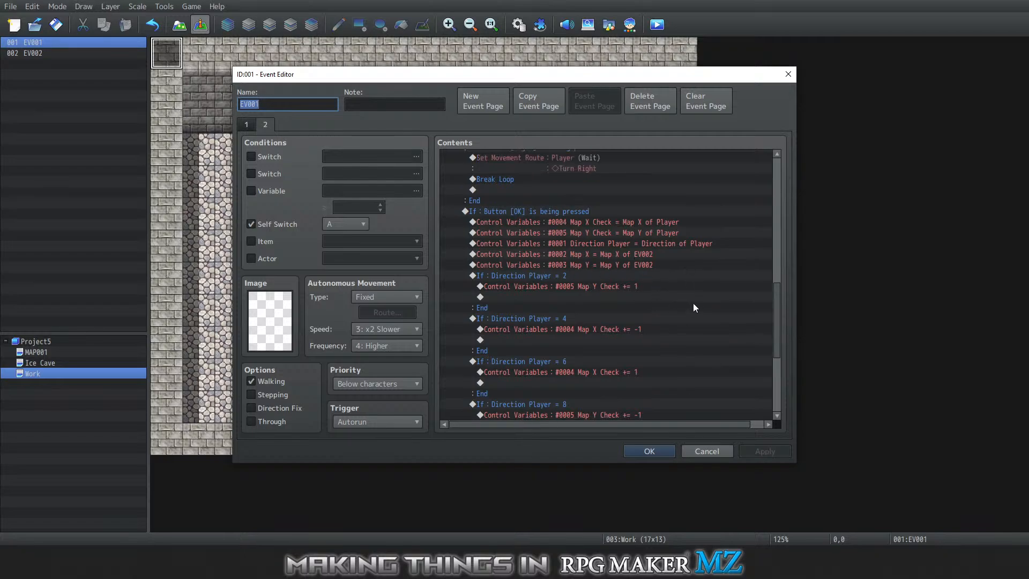
{"action": "scroll", "coordinate": [693, 303], "scroll_direction": "up", "scroll_amount": 3}
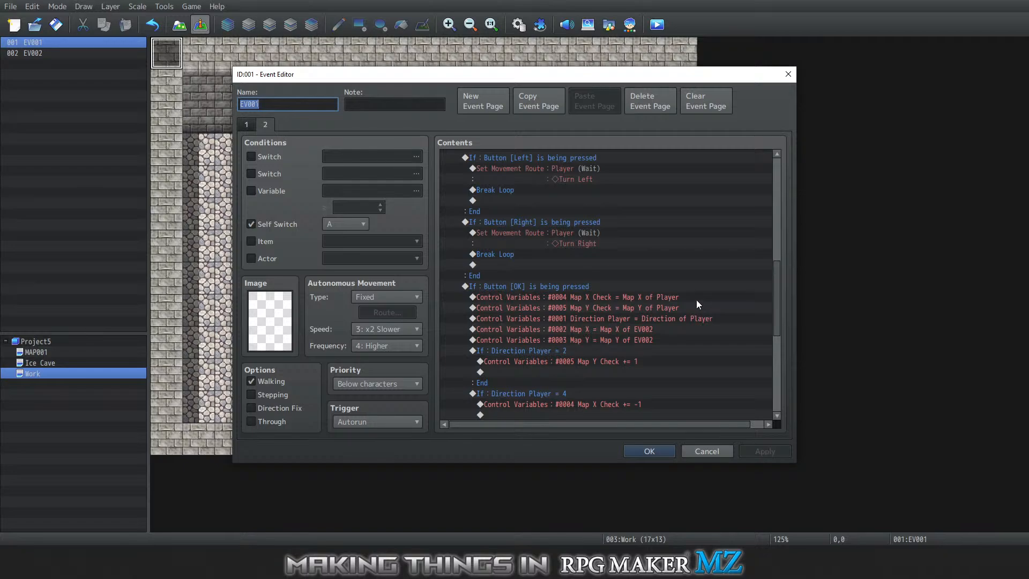
{"action": "scroll", "coordinate": [696, 299], "scroll_direction": "up", "scroll_amount": 2}
{"action": "left_click_drag", "start_coordinate": [776, 261], "coordinate": [757, 422]}
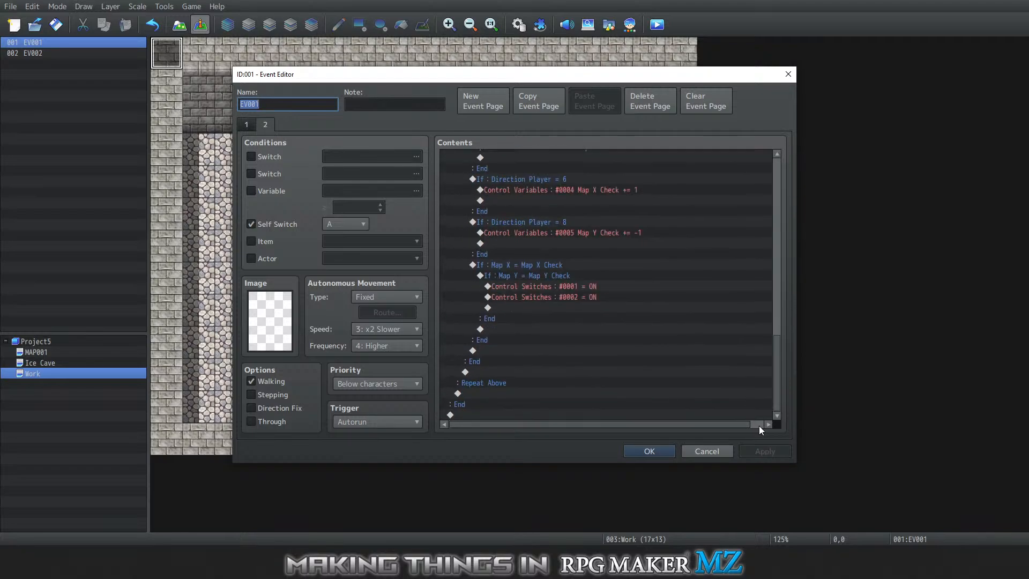
{"action": "left_click_drag", "start_coordinate": [780, 370], "coordinate": [791, 403]}
Set the trigger of EV001's page 2 to Parallel and accept the event changes
{"action": "left_click", "coordinate": [397, 423]}
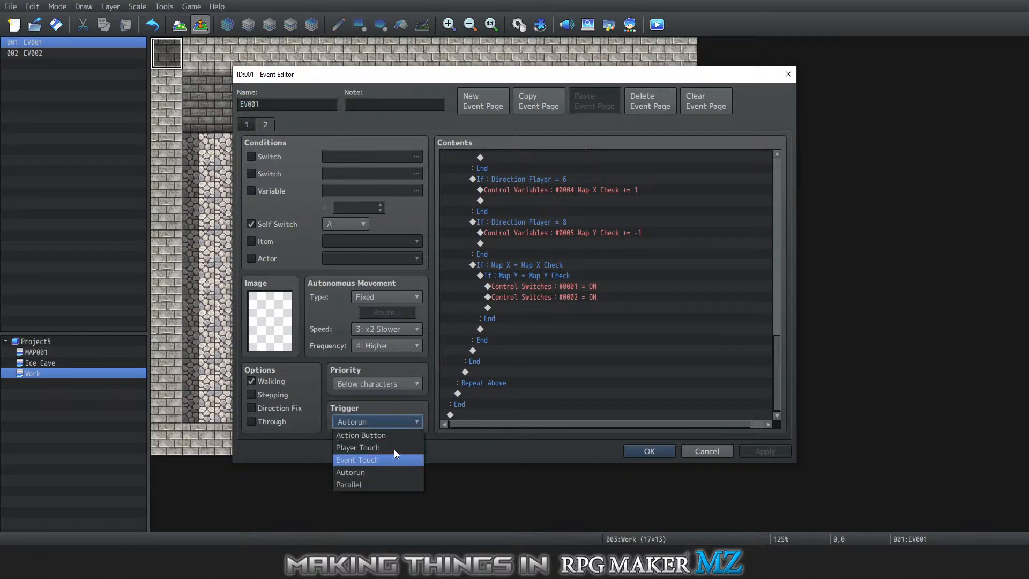
{"action": "left_click", "coordinate": [390, 485]}
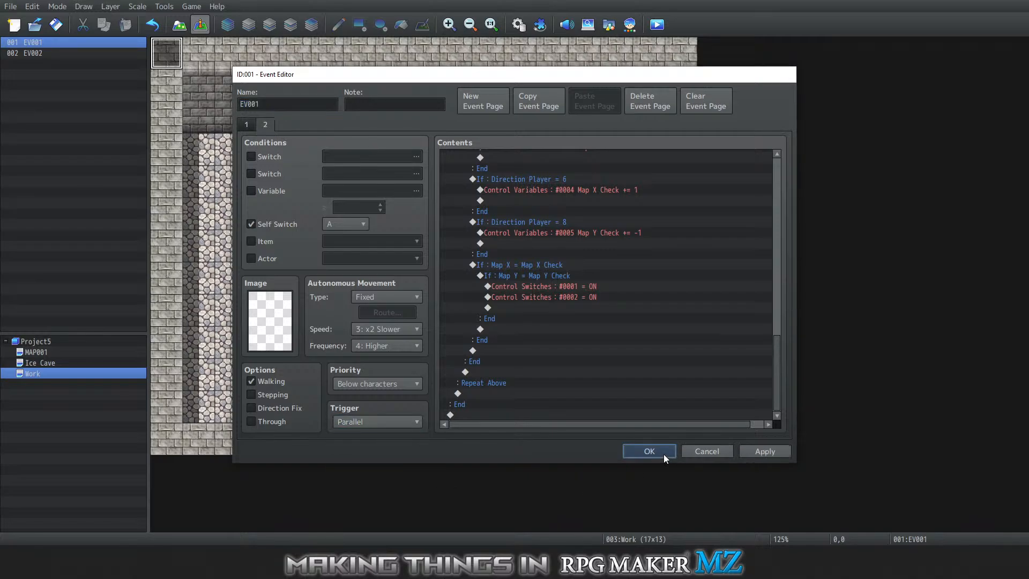
{"action": "left_click", "coordinate": [663, 454]}
Launch a playtest and start a new game to try the Parallel trigger
{"action": "left_click", "coordinate": [191, 6]}
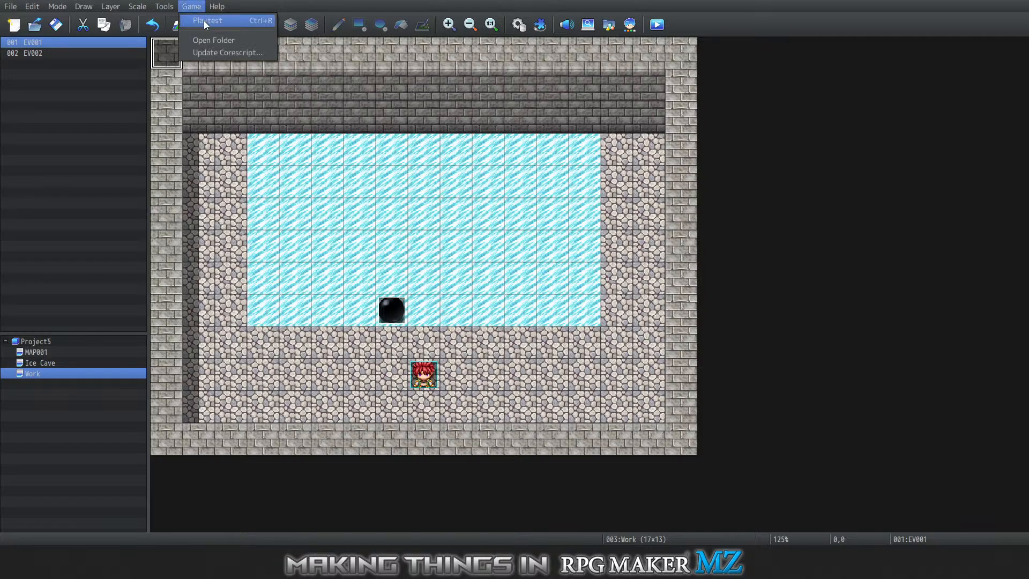
{"action": "left_click", "coordinate": [205, 22]}
{"action": "left_click", "coordinate": [506, 290]}
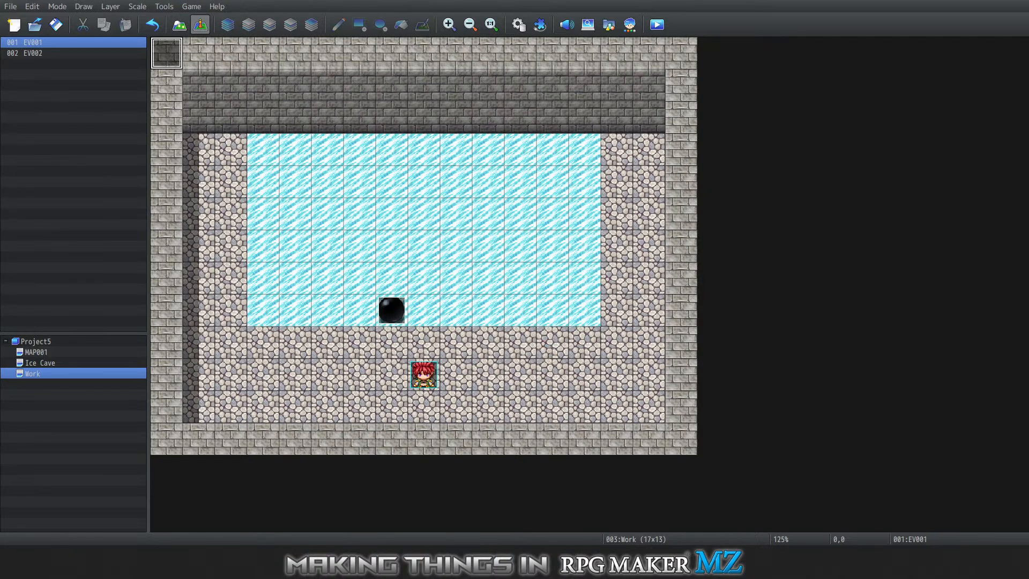
{"action": "key", "text": "Return"}
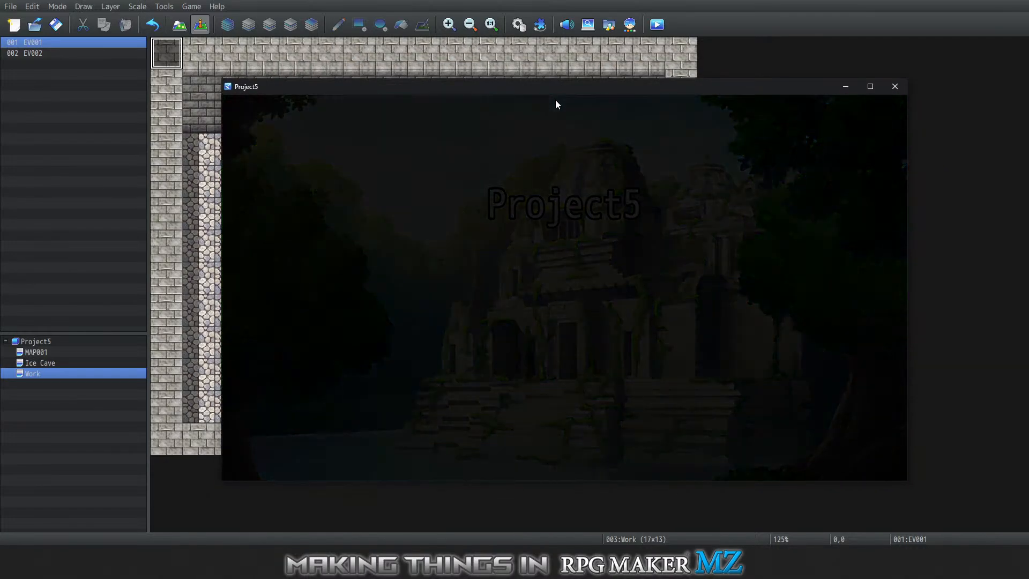
Walk the player west and up the west stone strip to the back wall beside the ice
{"action": "key", "text": "Left"}
{"action": "key", "text": "Up"}
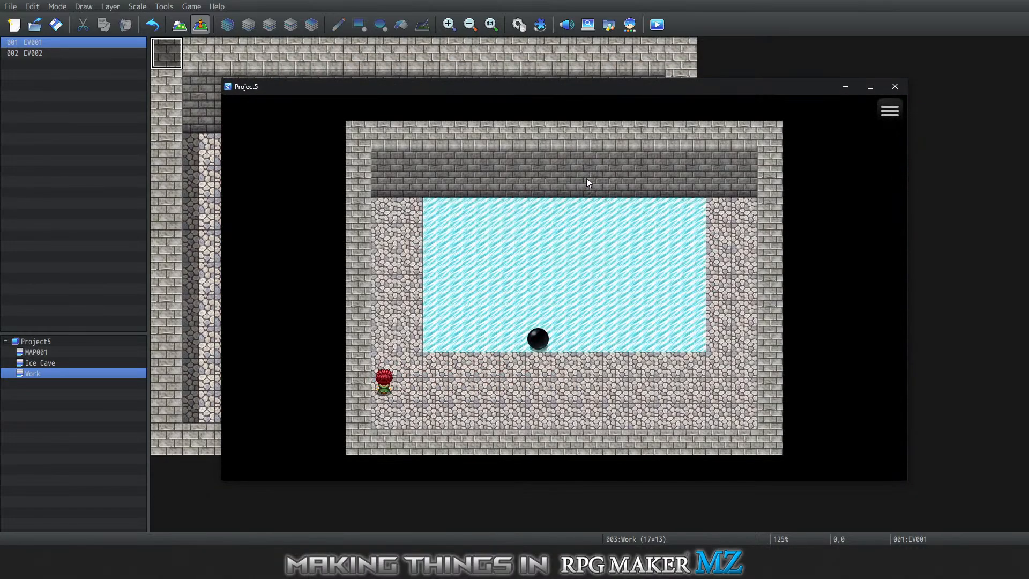
{"action": "key", "text": "Up"}
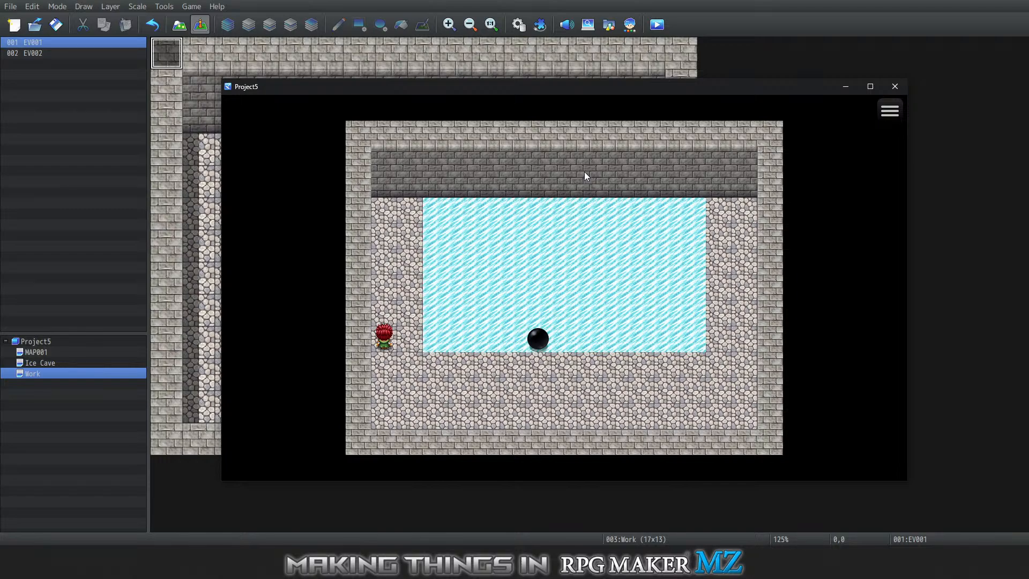
{"action": "key", "text": "Up"}
{"action": "key", "text": "Right"}
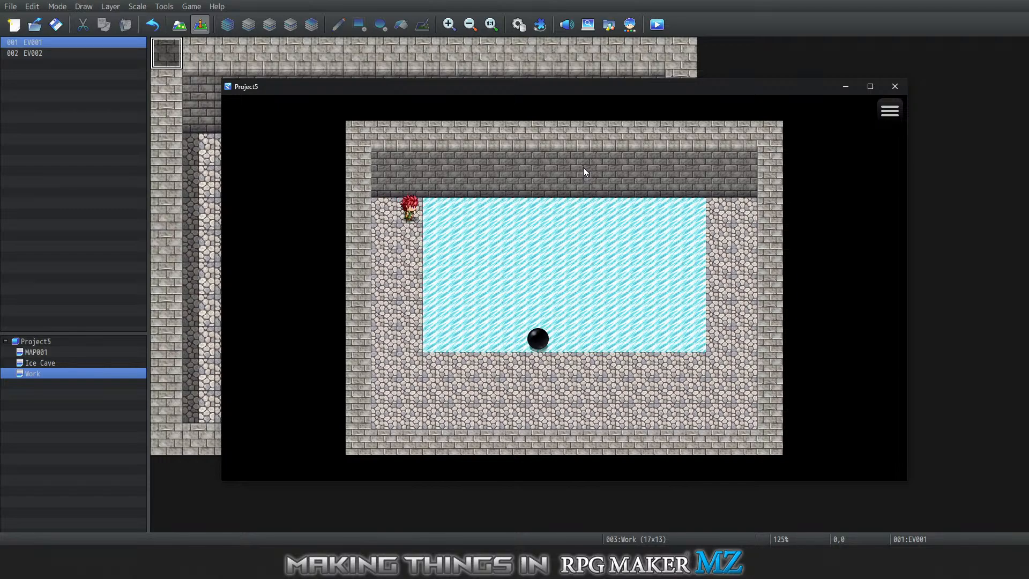
Move onto the ice, try changing direction mid-slide with the player, and end the playtest
{"action": "key", "text": "Right"}
{"action": "key", "text": "Down"}
{"action": "key", "text": "Right"}
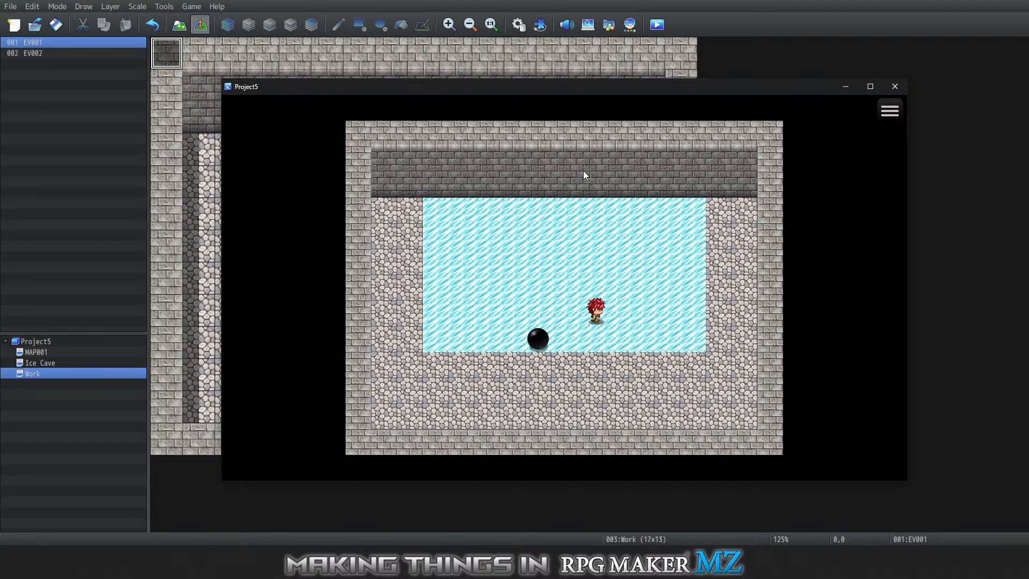
{"action": "key", "text": "Left"}
{"action": "key", "text": "Up"}
{"action": "left_click", "coordinate": [894, 86]}
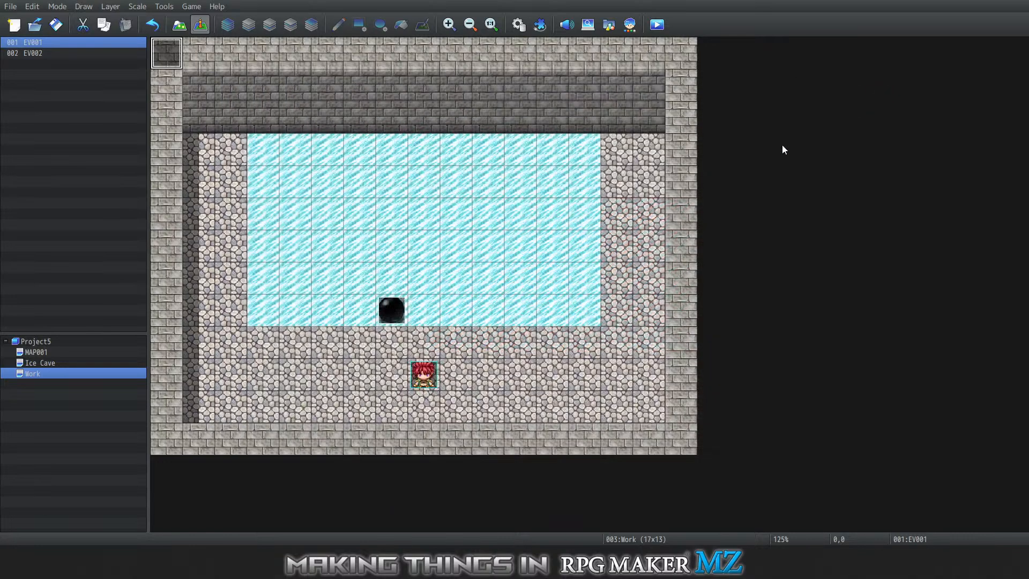
Reopen EV001 and review page 2's OK button branch, including its direction checks and the Map X and Map Y comparisons
{"action": "right_click", "coordinate": [168, 49]}
{"action": "left_click", "coordinate": [203, 56]}
{"action": "right_click", "coordinate": [178, 48]}
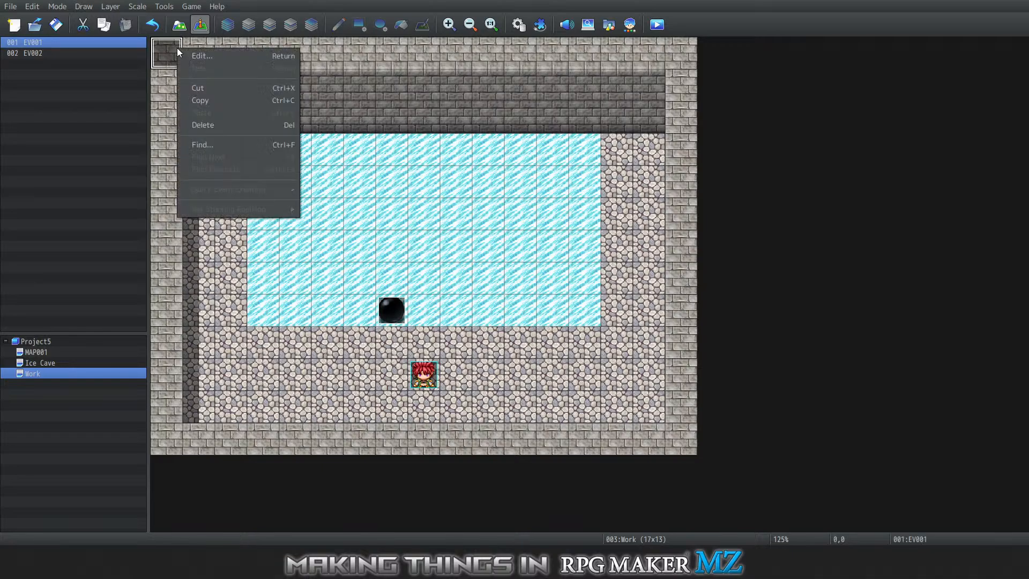
{"action": "left_click", "coordinate": [194, 54]}
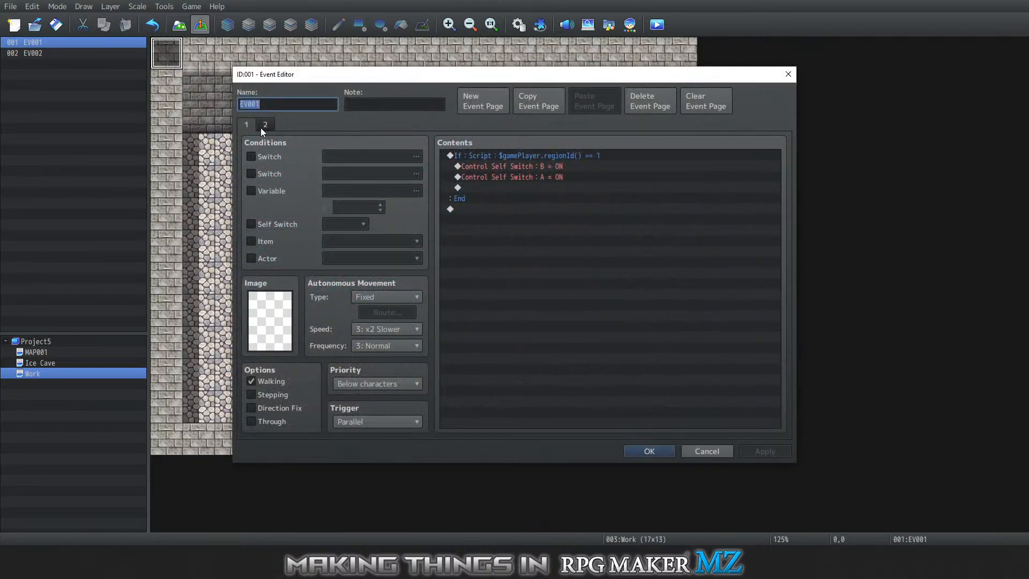
{"action": "scroll", "coordinate": [496, 262], "scroll_direction": "down", "scroll_amount": 15}
{"action": "scroll", "coordinate": [575, 330], "scroll_direction": "up", "scroll_amount": 8}
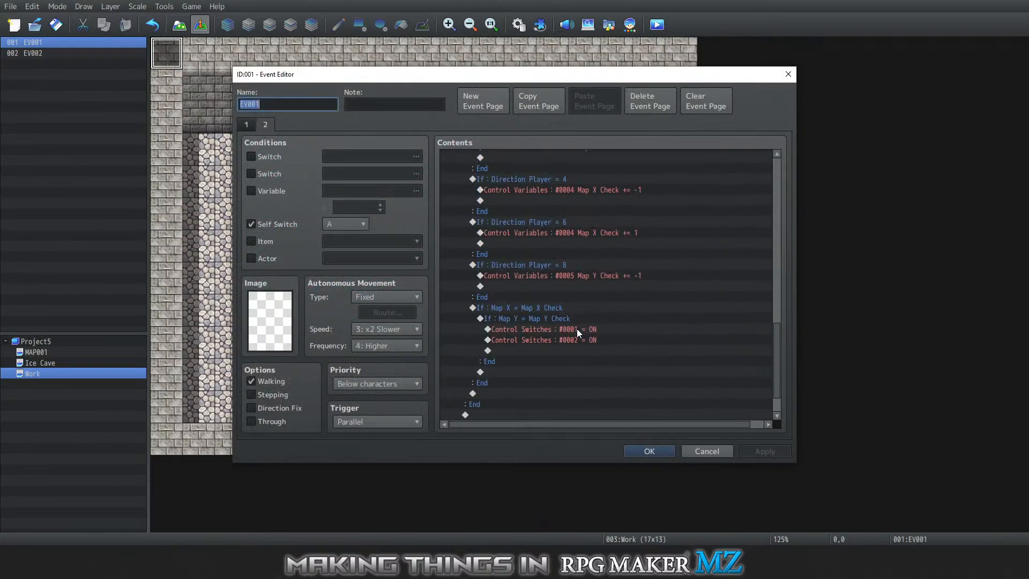
{"action": "scroll", "coordinate": [577, 320], "scroll_direction": "down", "scroll_amount": 4}
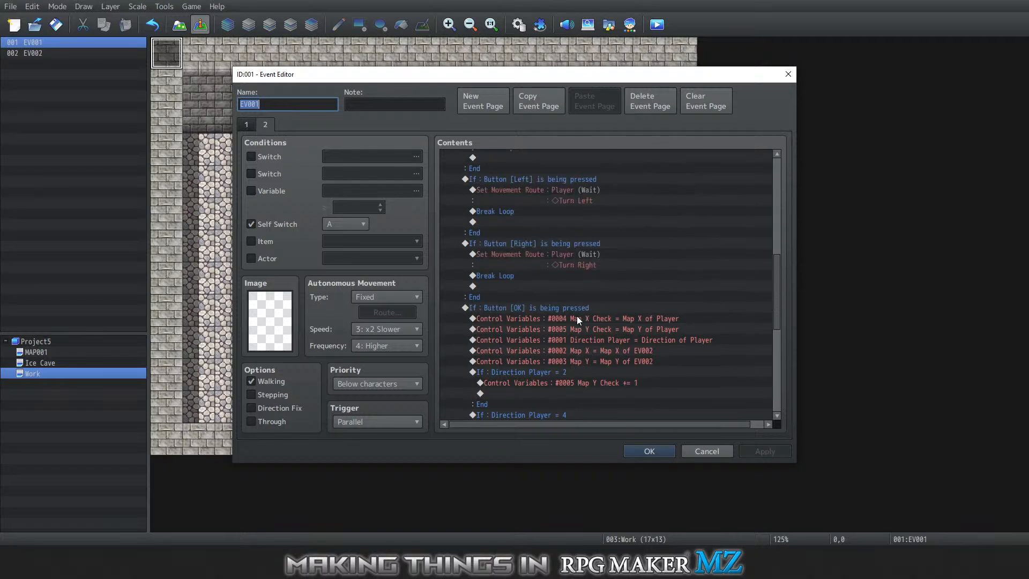
{"action": "scroll", "coordinate": [574, 319], "scroll_direction": "down", "scroll_amount": 4}
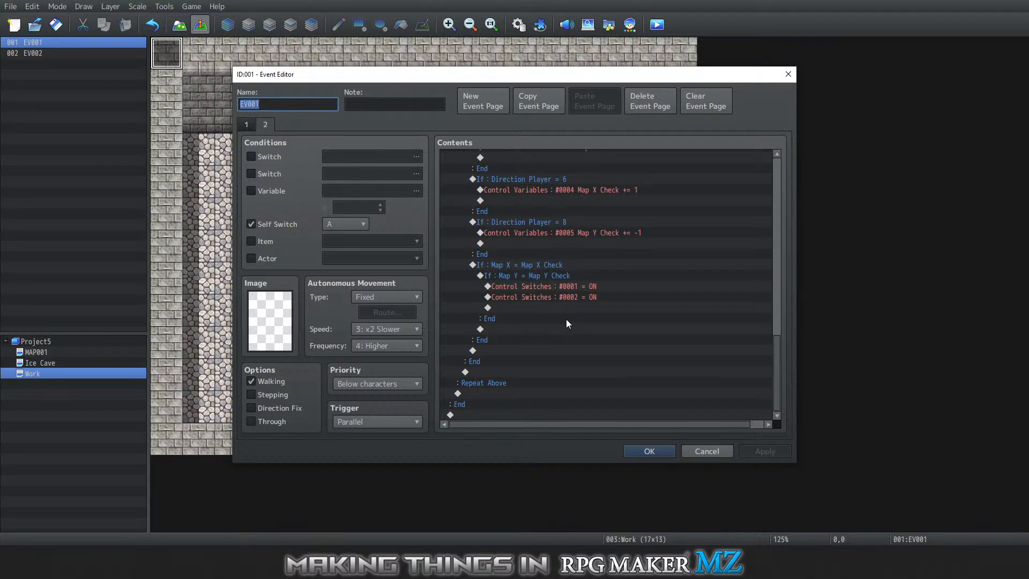
{"action": "scroll", "coordinate": [567, 329], "scroll_direction": "up", "scroll_amount": 1}
{"action": "scroll", "coordinate": [571, 340], "scroll_direction": "down", "scroll_amount": 1}
{"action": "scroll", "coordinate": [613, 287], "scroll_direction": "up", "scroll_amount": 3}
{"action": "scroll", "coordinate": [589, 225], "scroll_direction": "up", "scroll_amount": 2}
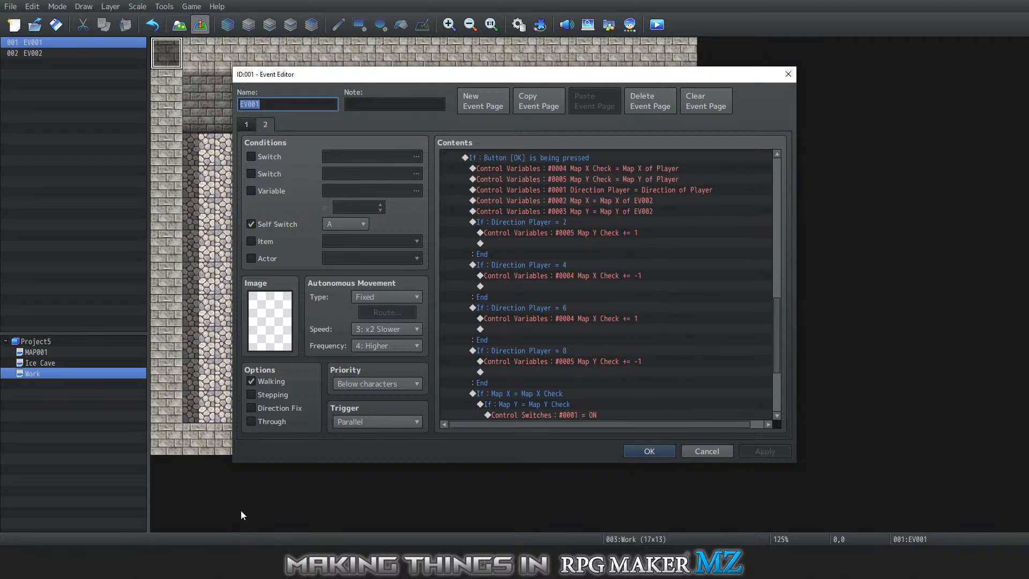
Set page 2's trigger back to Autorun and go to the canPass script condition above the button loop
{"action": "left_click", "coordinate": [393, 419]}
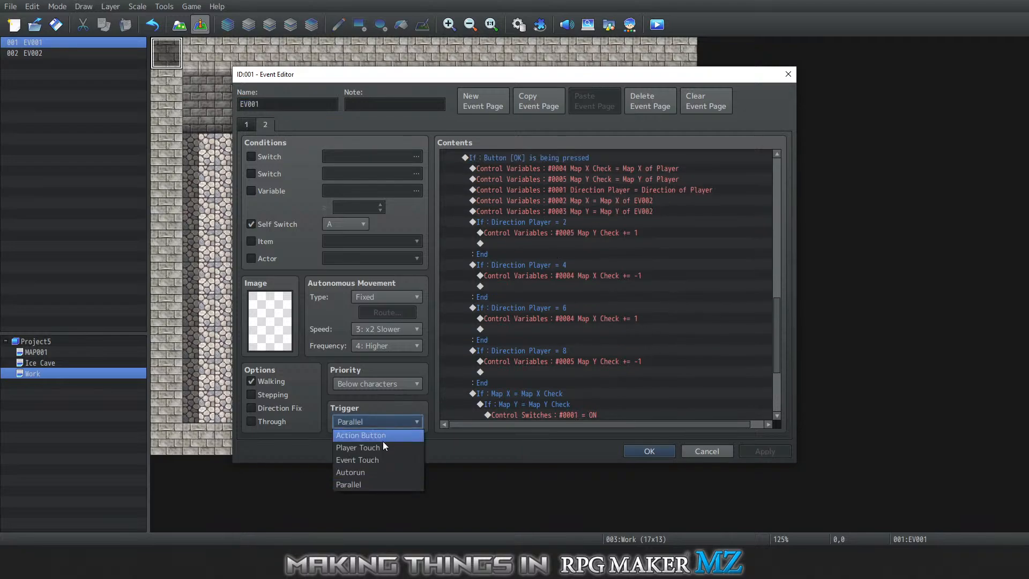
{"action": "left_click", "coordinate": [386, 471]}
{"action": "scroll", "coordinate": [625, 325], "scroll_direction": "up", "scroll_amount": 5}
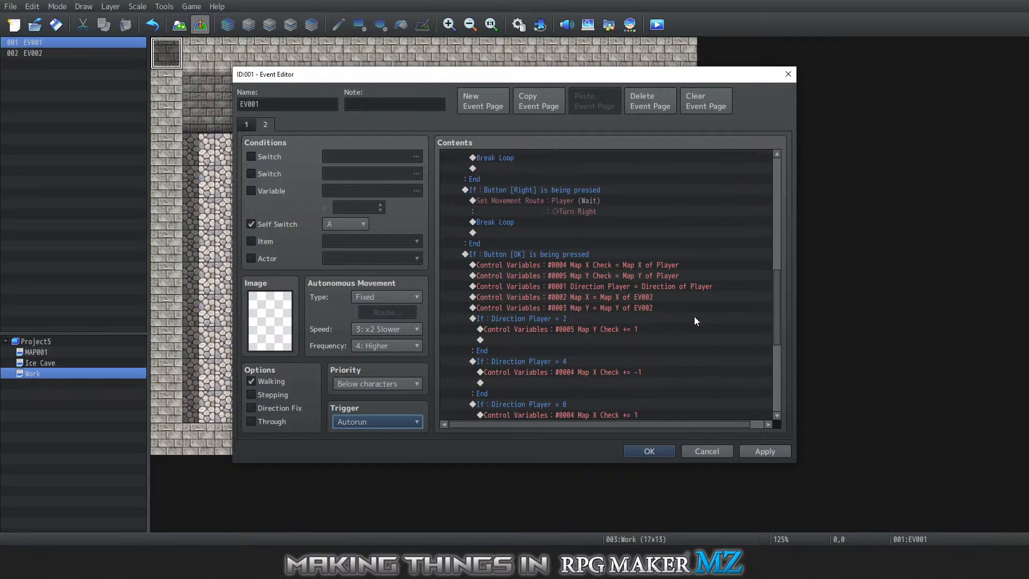
{"action": "scroll", "coordinate": [702, 316], "scroll_direction": "up", "scroll_amount": 6}
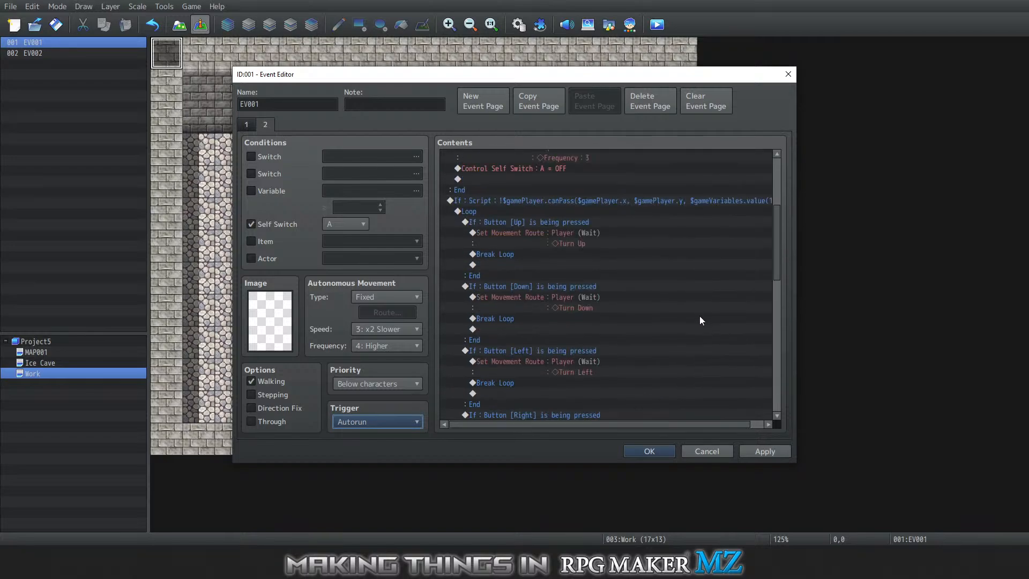
{"action": "scroll", "coordinate": [648, 286], "scroll_direction": "up", "scroll_amount": 1}
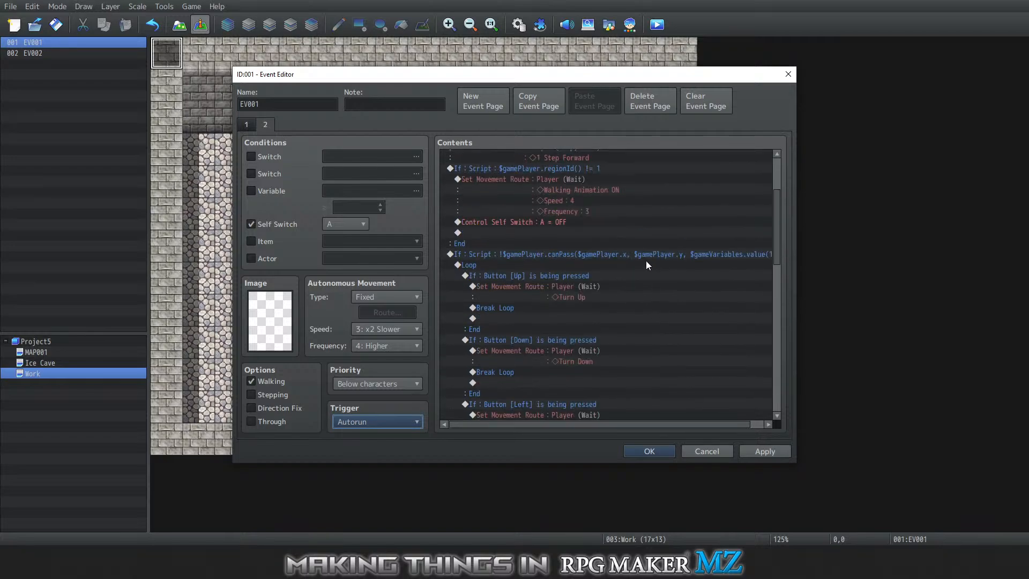
Examine the button loop inside page 2's canPass condition, from the Up button branch to the OK branch's Map X and Map Y checks
{"action": "left_click", "coordinate": [592, 253]}
{"action": "left_click", "coordinate": [605, 287]}
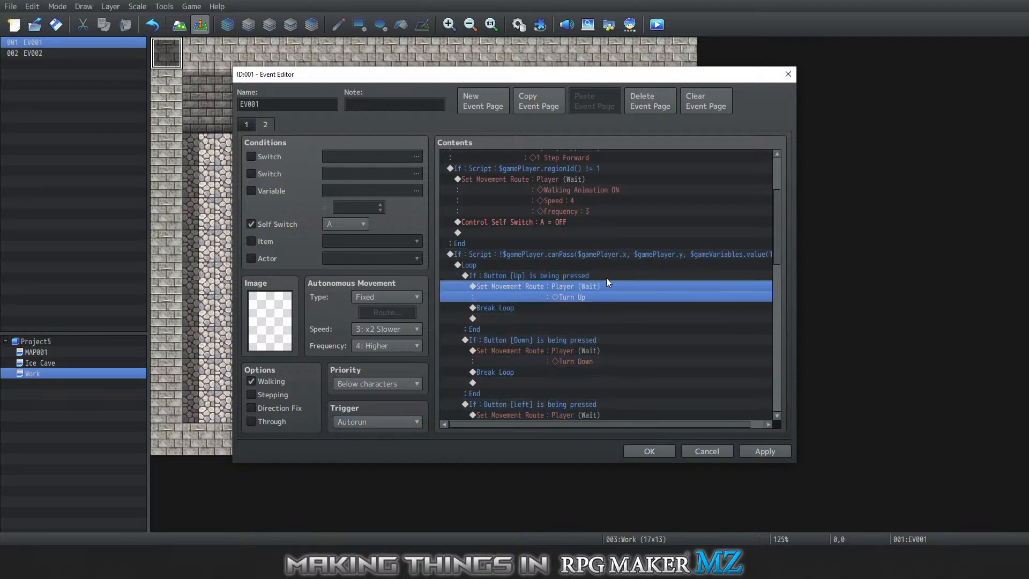
{"action": "left_click", "coordinate": [592, 265]}
{"action": "scroll", "coordinate": [667, 294], "scroll_direction": "down", "scroll_amount": 11}
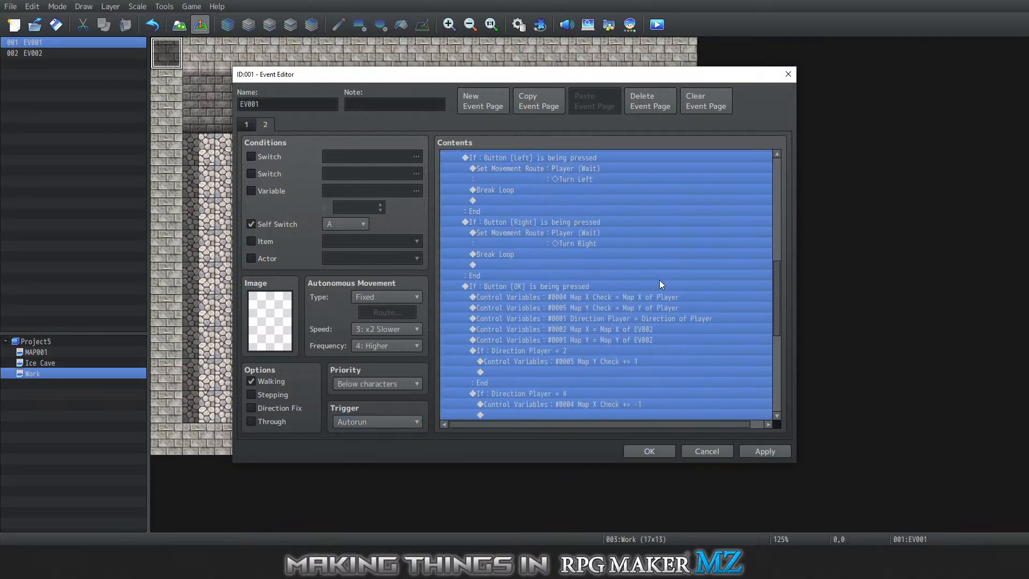
{"action": "scroll", "coordinate": [670, 289], "scroll_direction": "down", "scroll_amount": 4}
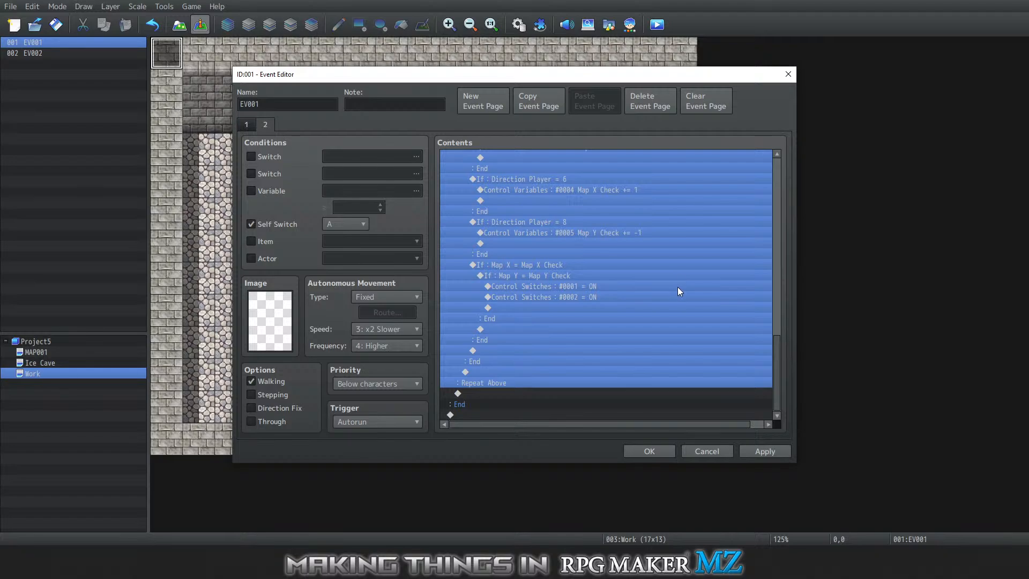
{"action": "scroll", "coordinate": [680, 277], "scroll_direction": "up", "scroll_amount": 5}
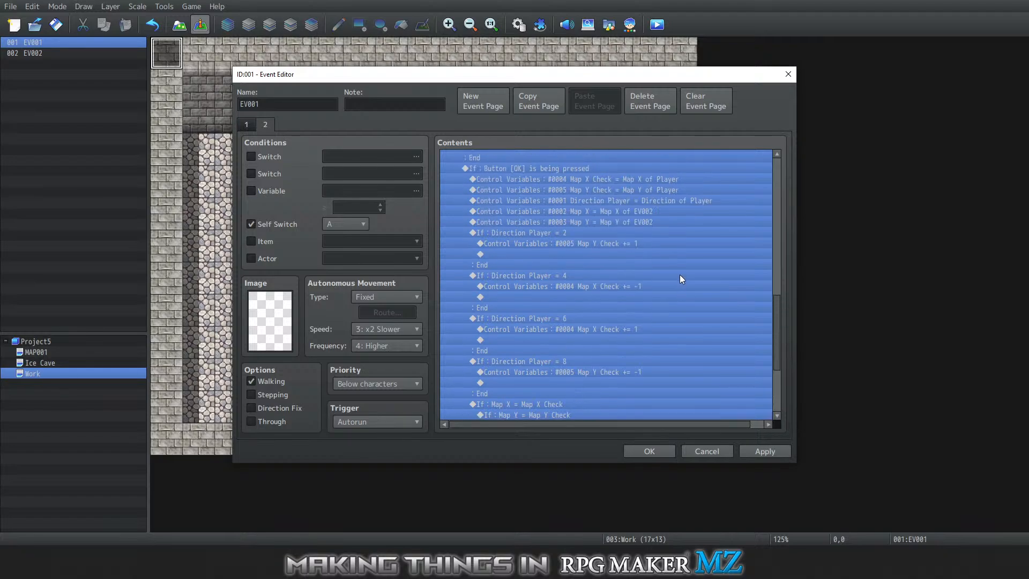
{"action": "scroll", "coordinate": [695, 277], "scroll_direction": "up", "scroll_amount": 6}
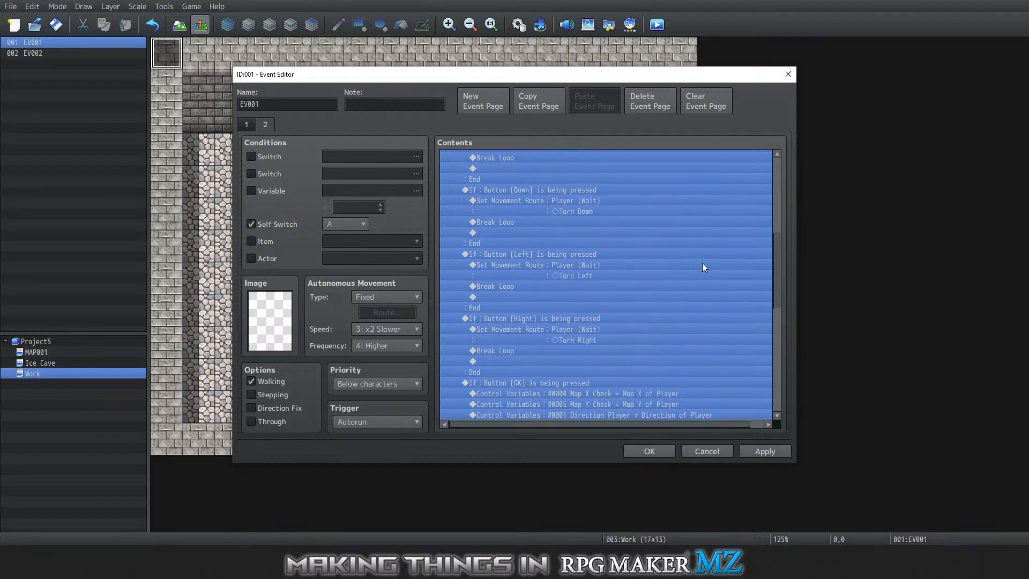
{"action": "scroll", "coordinate": [702, 263], "scroll_direction": "up", "scroll_amount": 2}
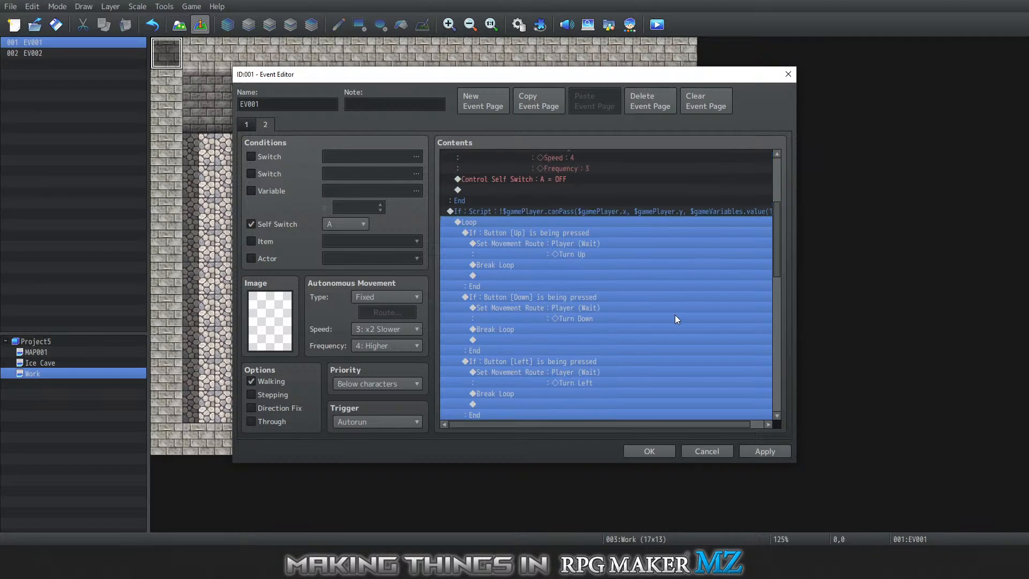
{"action": "scroll", "coordinate": [678, 289], "scroll_direction": "up", "scroll_amount": 5}
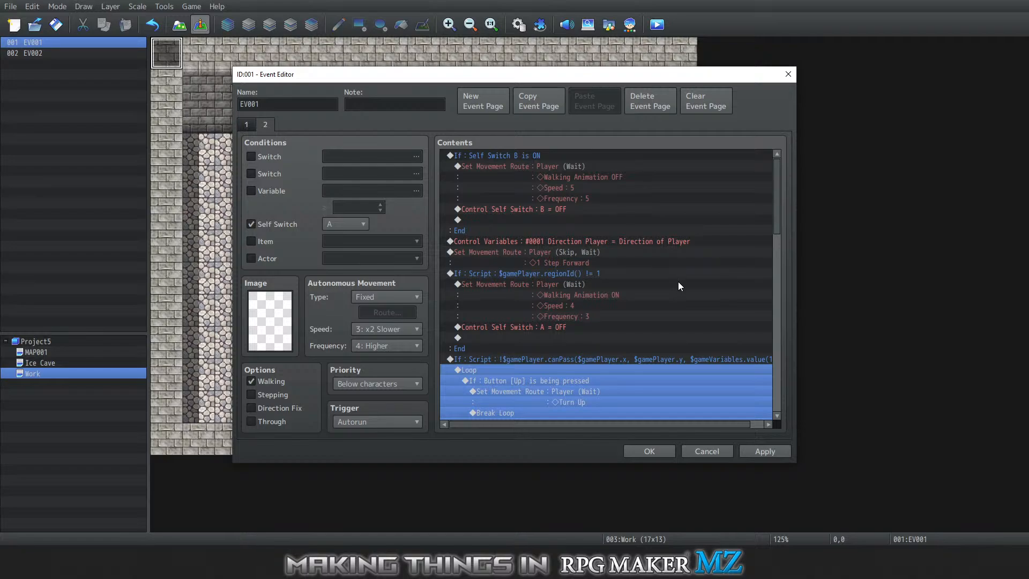
{"action": "scroll", "coordinate": [677, 284], "scroll_direction": "down", "scroll_amount": 6}
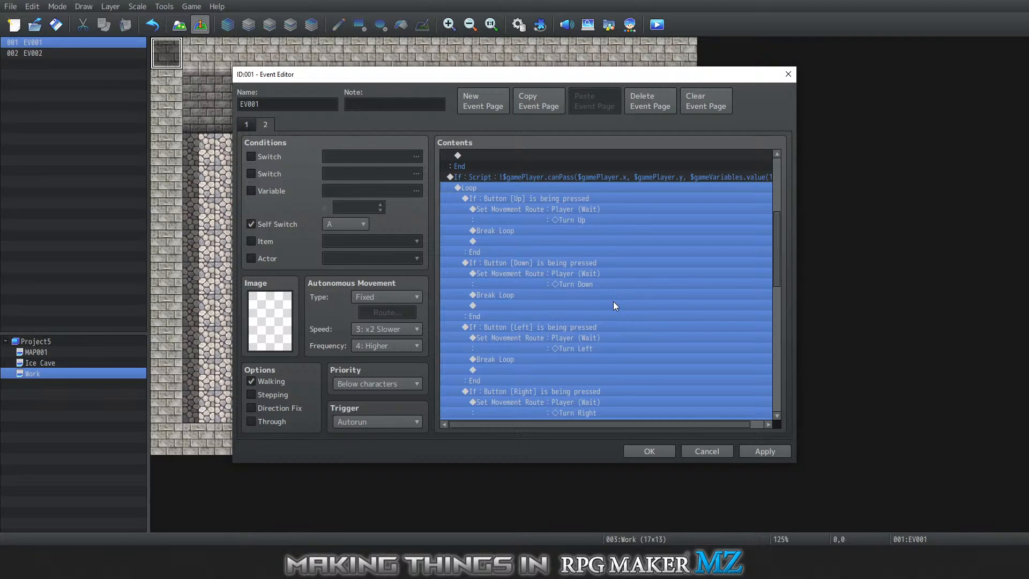
{"action": "scroll", "coordinate": [546, 229], "scroll_direction": "down", "scroll_amount": 10}
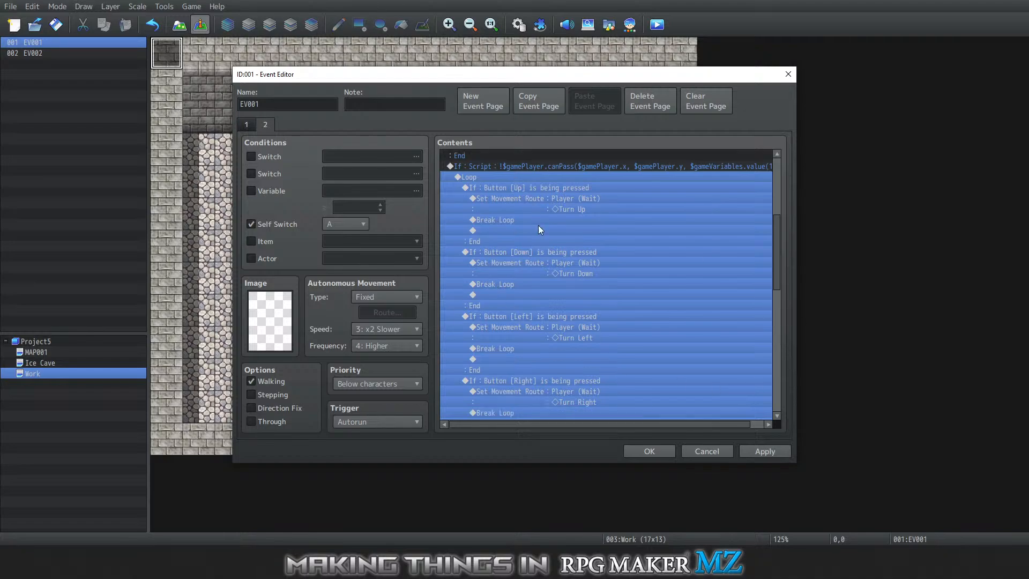
{"action": "scroll", "coordinate": [579, 278], "scroll_direction": "down", "scroll_amount": 3}
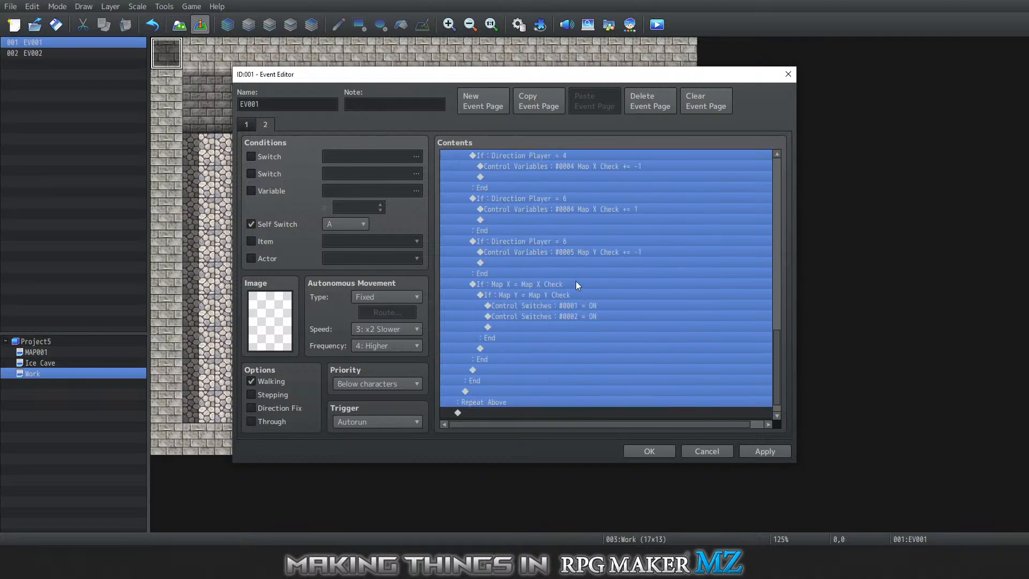
{"action": "scroll", "coordinate": [584, 274], "scroll_direction": "up", "scroll_amount": 6}
{"action": "scroll", "coordinate": [589, 284], "scroll_direction": "up", "scroll_amount": 5}
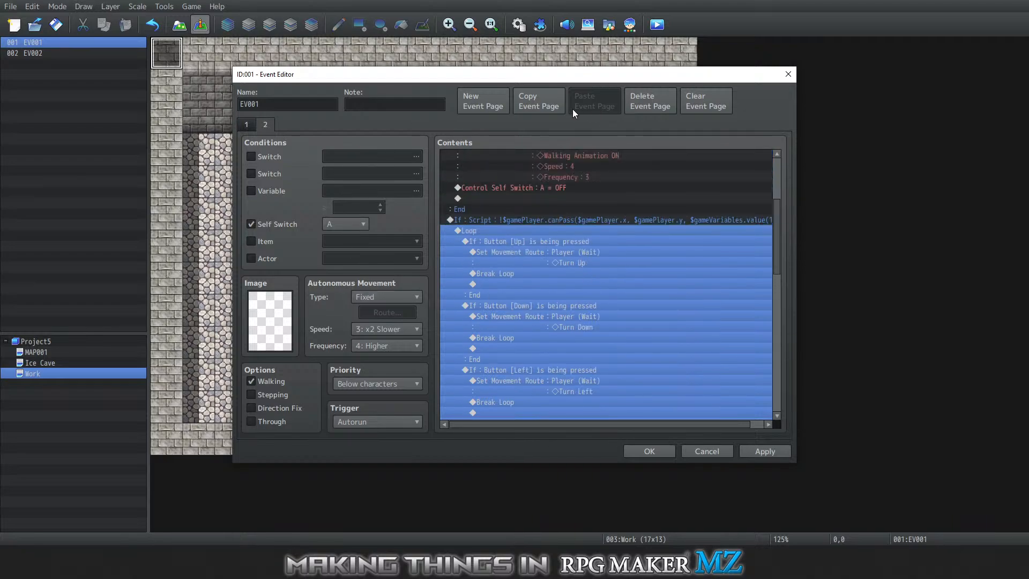
Add a third event page to EV001 and cut the entire button loop out of page 2's canPass condition
{"action": "left_click", "coordinate": [488, 101]}
{"action": "left_click", "coordinate": [265, 125]}
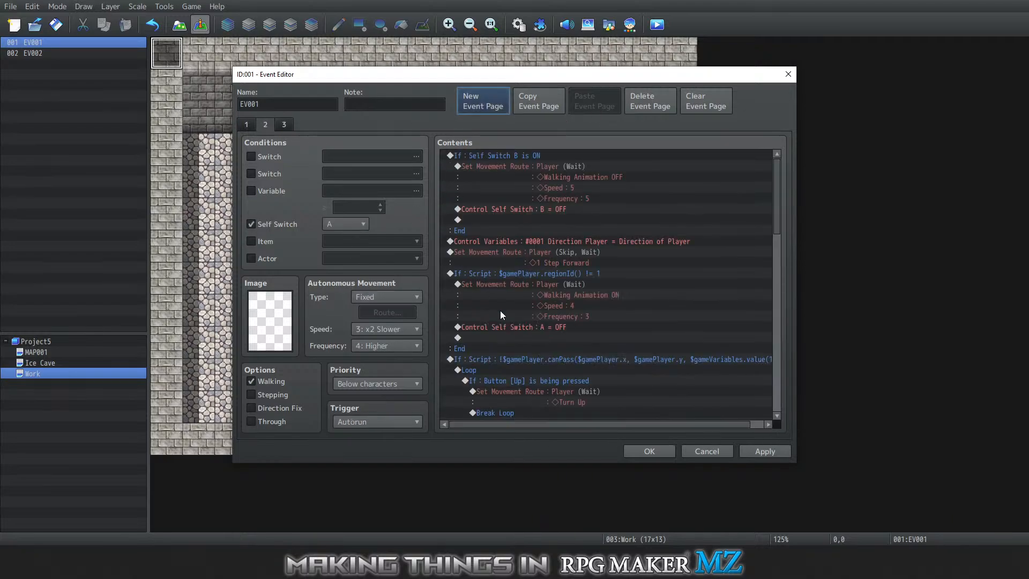
{"action": "scroll", "coordinate": [563, 326], "scroll_direction": "down", "scroll_amount": 5}
{"action": "scroll", "coordinate": [588, 289], "scroll_direction": "down", "scroll_amount": 5}
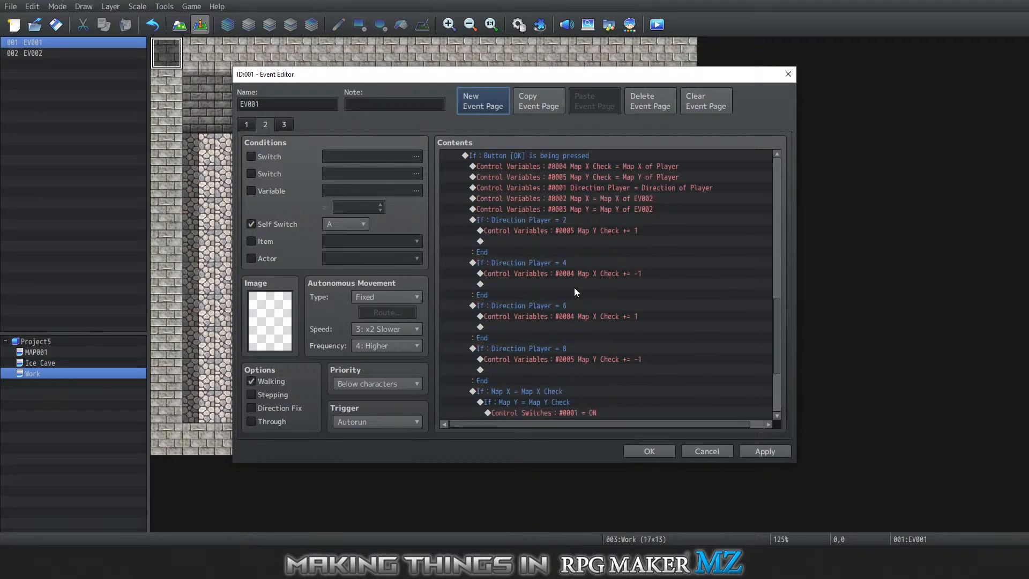
{"action": "scroll", "coordinate": [589, 280], "scroll_direction": "up", "scroll_amount": 8}
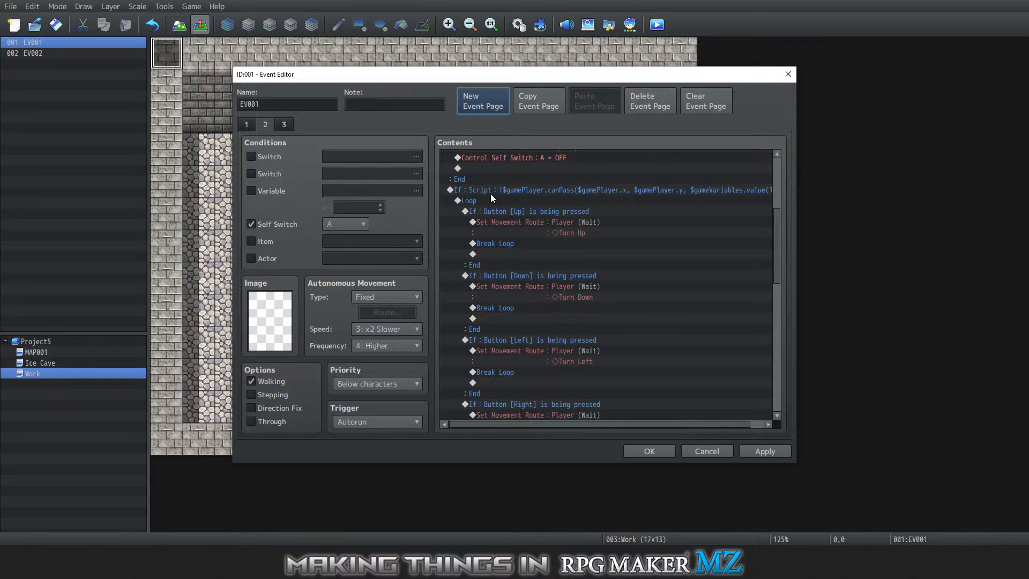
{"action": "left_click", "coordinate": [493, 197]}
{"action": "right_click", "coordinate": [491, 197]}
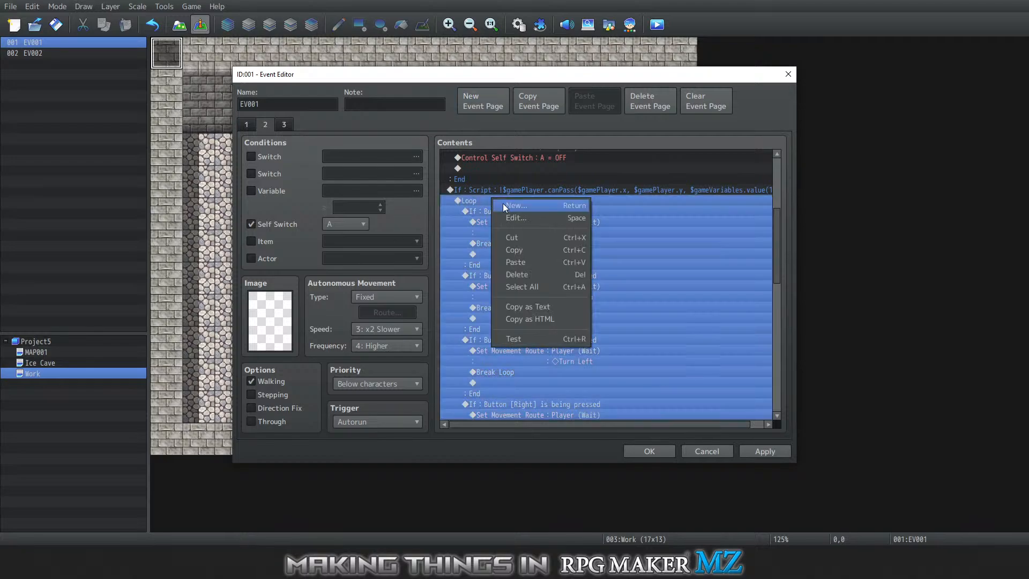
{"action": "left_click", "coordinate": [528, 233]}
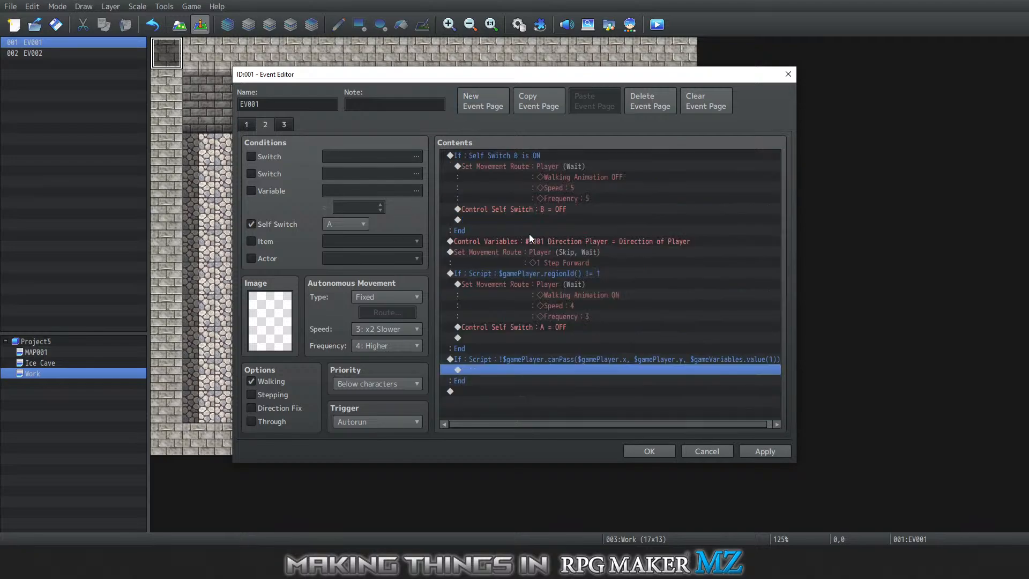
Paste the cut button loop into page 3's empty contents and compare it with page 2
{"action": "left_click", "coordinate": [288, 127]}
{"action": "right_click", "coordinate": [500, 159]}
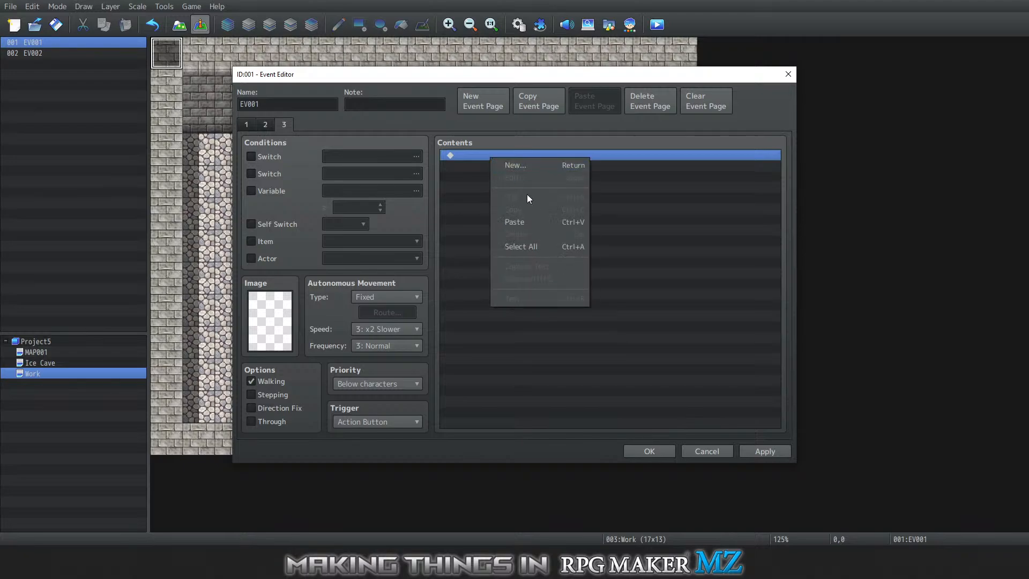
{"action": "left_click", "coordinate": [542, 220]}
{"action": "left_click", "coordinate": [265, 124]}
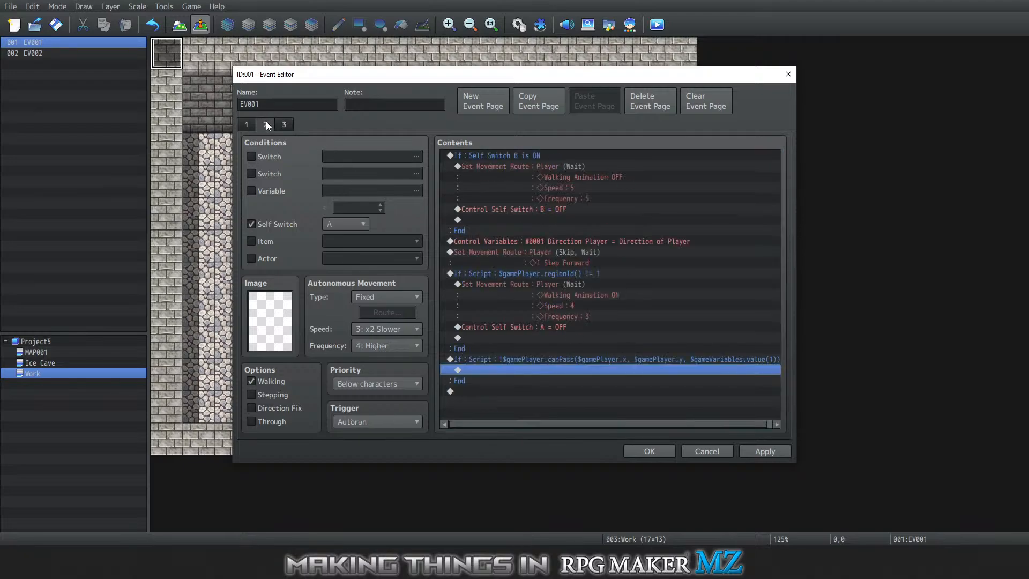
{"action": "left_click", "coordinate": [284, 124]}
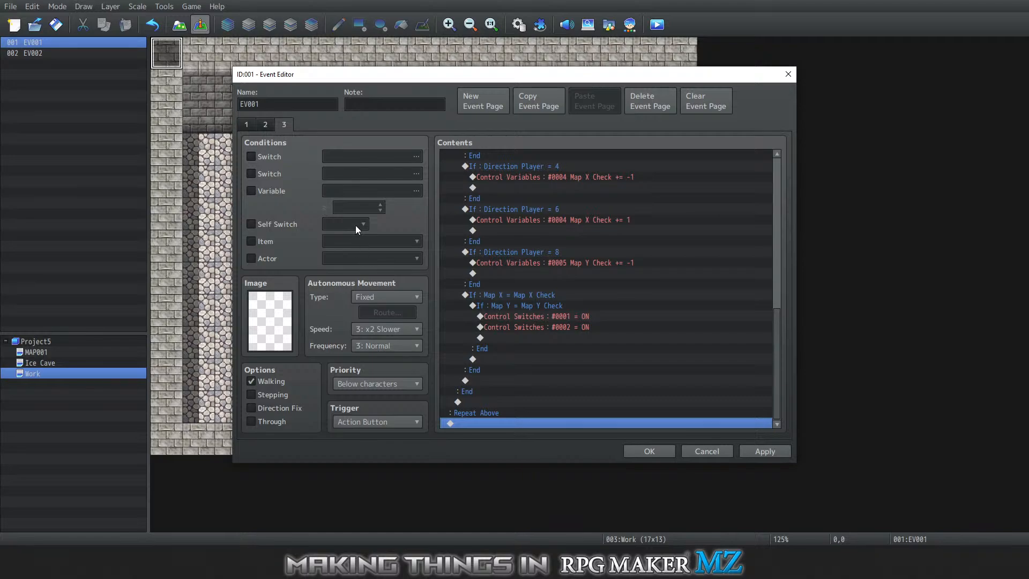
Enable the Self Switch condition on page 3 and set it to B
{"action": "left_click", "coordinate": [280, 218]}
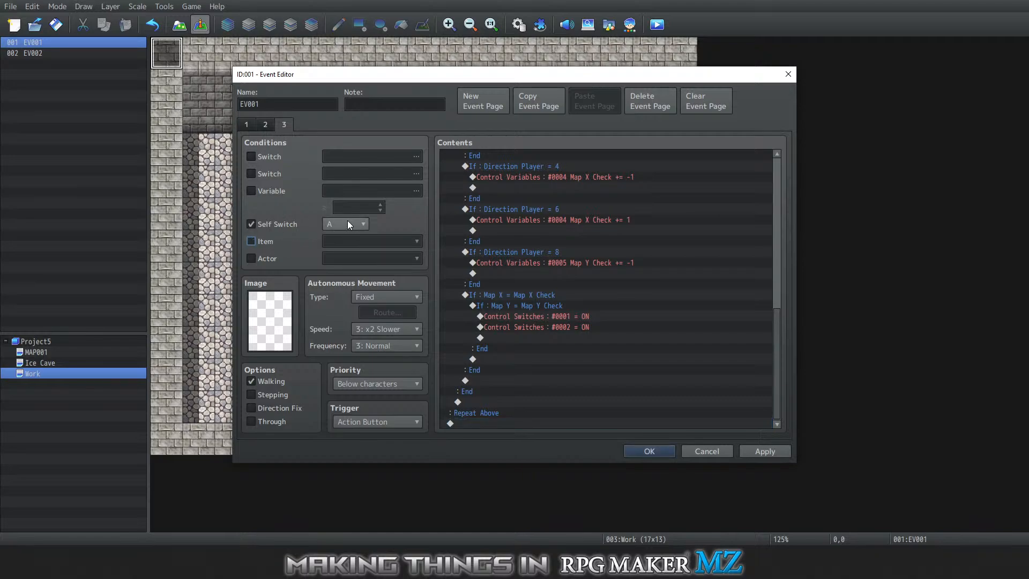
{"action": "left_click", "coordinate": [347, 224]}
{"action": "left_click", "coordinate": [365, 245]}
{"action": "scroll", "coordinate": [568, 309], "scroll_direction": "up", "scroll_amount": 10}
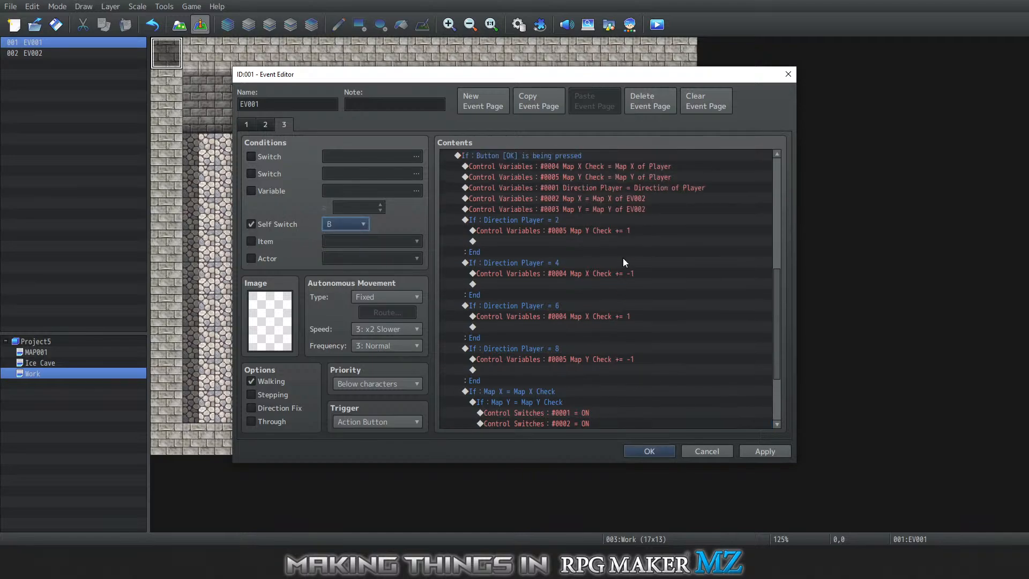
Return to page 2 and examine the 1 Step Forward route and the regionId branch with its movement route
{"action": "left_click", "coordinate": [265, 125]}
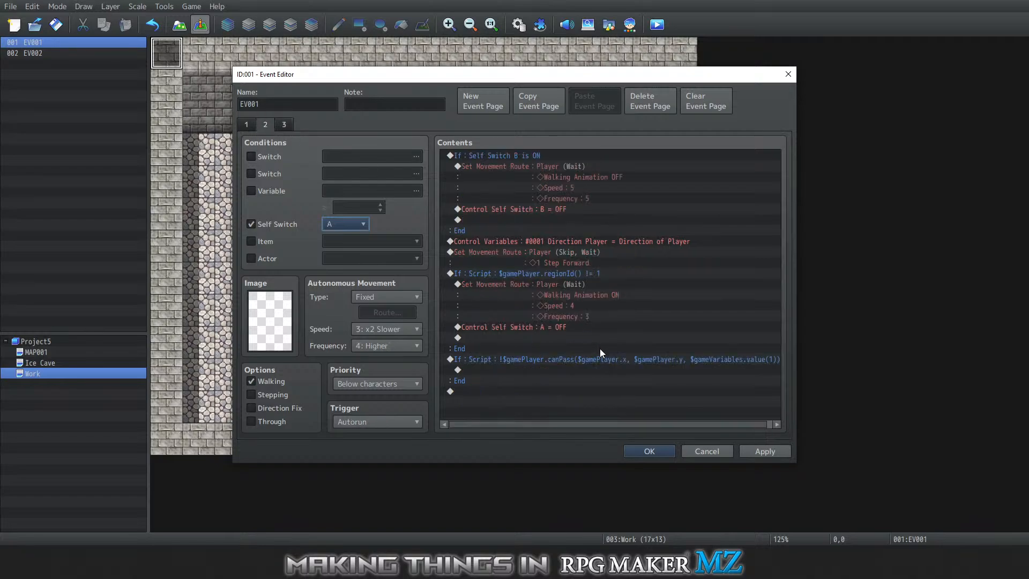
{"action": "left_click", "coordinate": [521, 273]}
{"action": "left_click", "coordinate": [536, 261]}
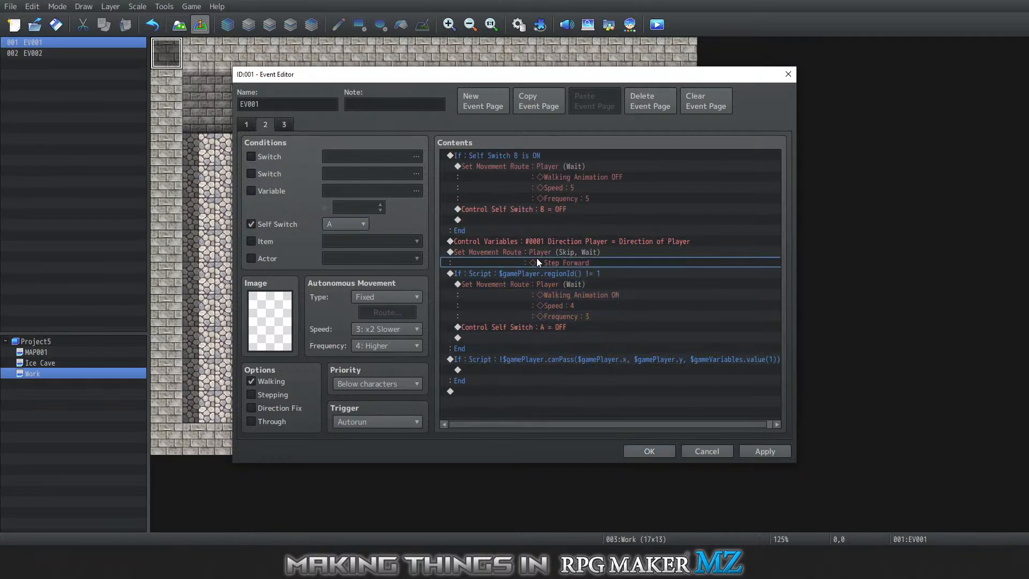
{"action": "left_click", "coordinate": [557, 294]}
{"action": "left_click", "coordinate": [538, 284]}
{"action": "left_click", "coordinate": [542, 272]}
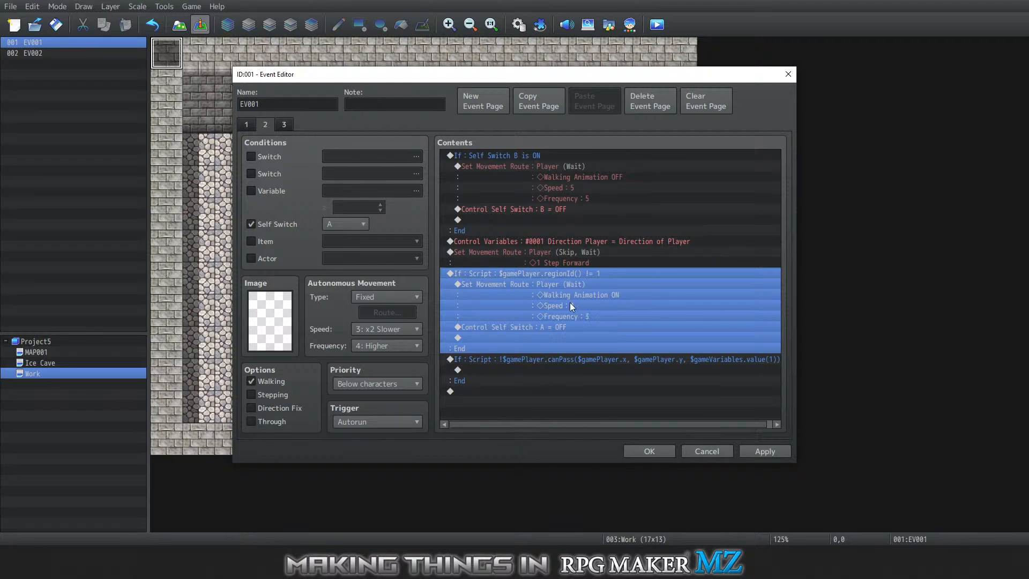
{"action": "left_click", "coordinate": [547, 295]}
{"action": "left_click", "coordinate": [542, 285]}
{"action": "left_click", "coordinate": [541, 263]}
{"action": "left_click", "coordinate": [554, 283]}
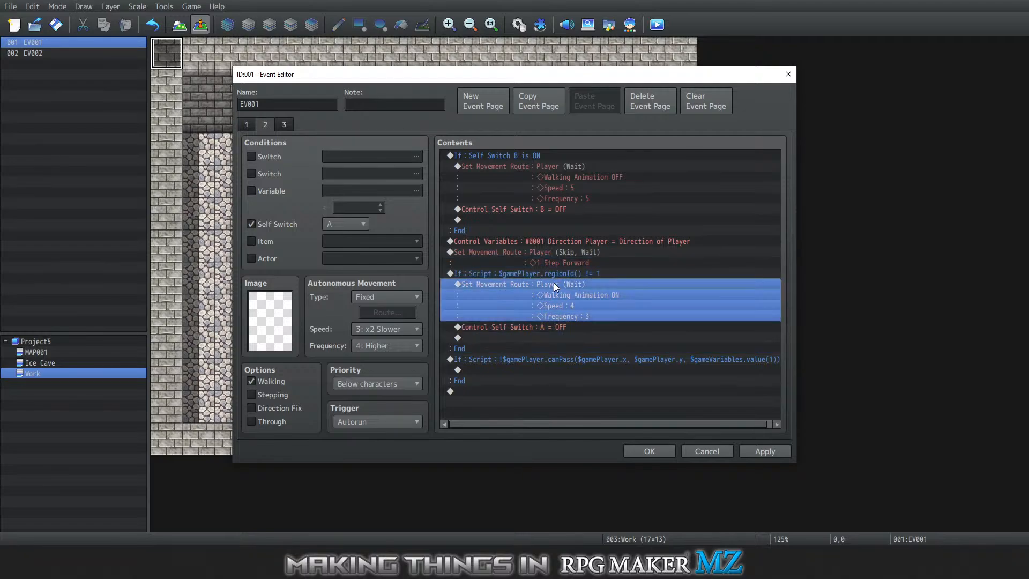
Insert a Control Self Switch command setting B to ON inside page 2's canPass condition
{"action": "left_click", "coordinate": [528, 360]}
{"action": "right_click", "coordinate": [501, 372]}
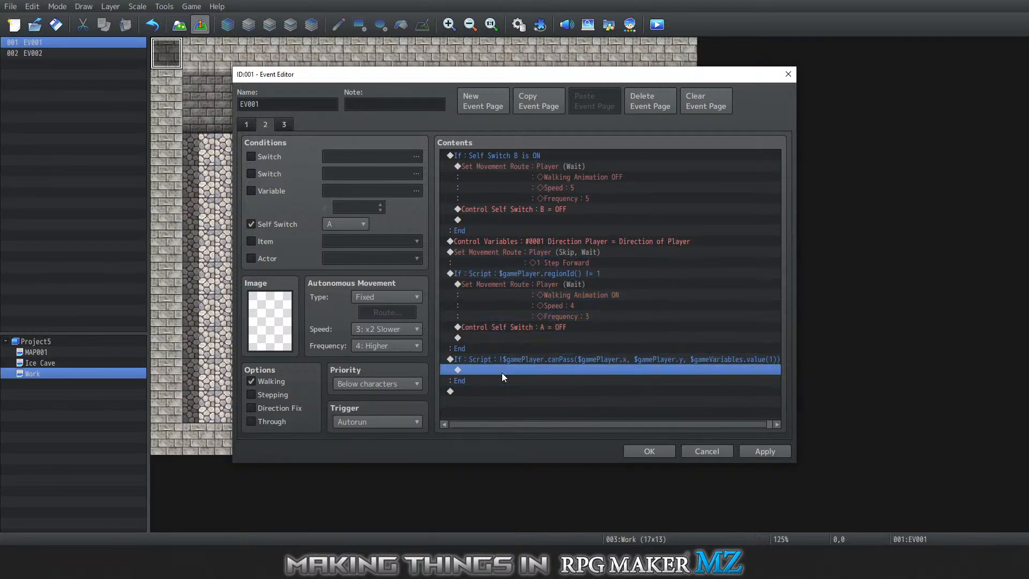
{"action": "left_click", "coordinate": [521, 383]}
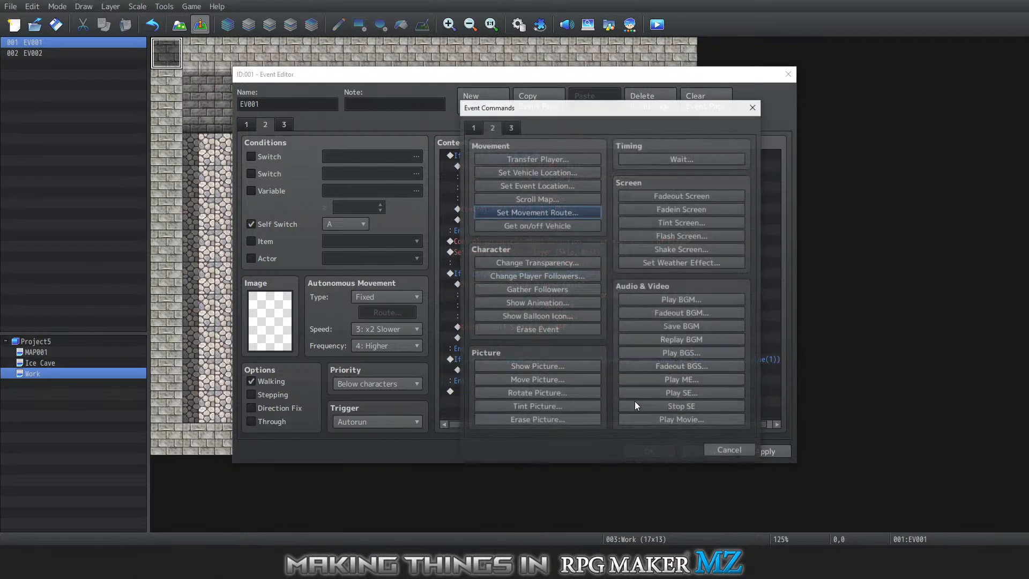
{"action": "left_click", "coordinate": [475, 127]}
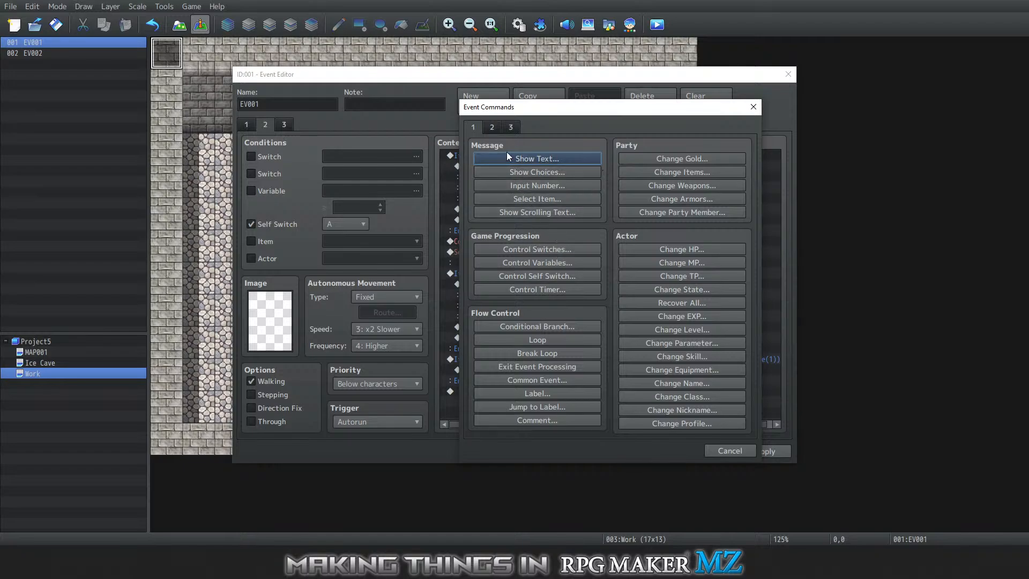
{"action": "left_click", "coordinate": [538, 274]}
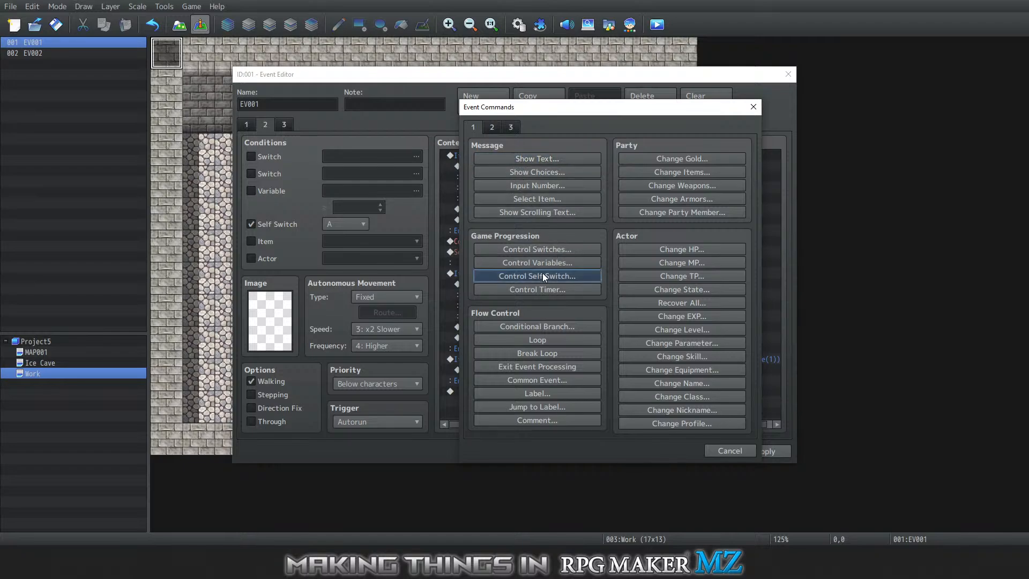
{"action": "left_click", "coordinate": [573, 267]}
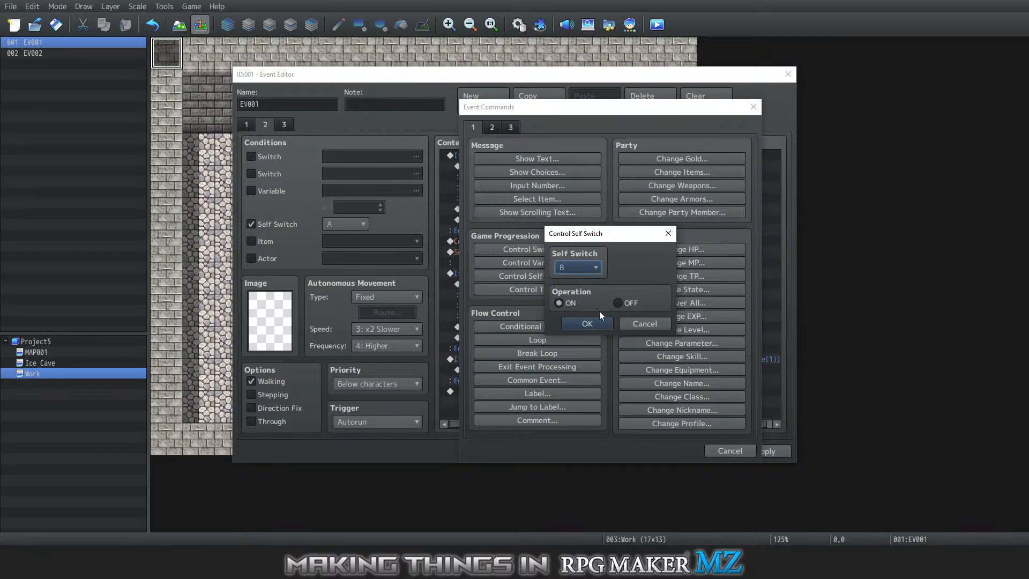
{"action": "left_click", "coordinate": [588, 323]}
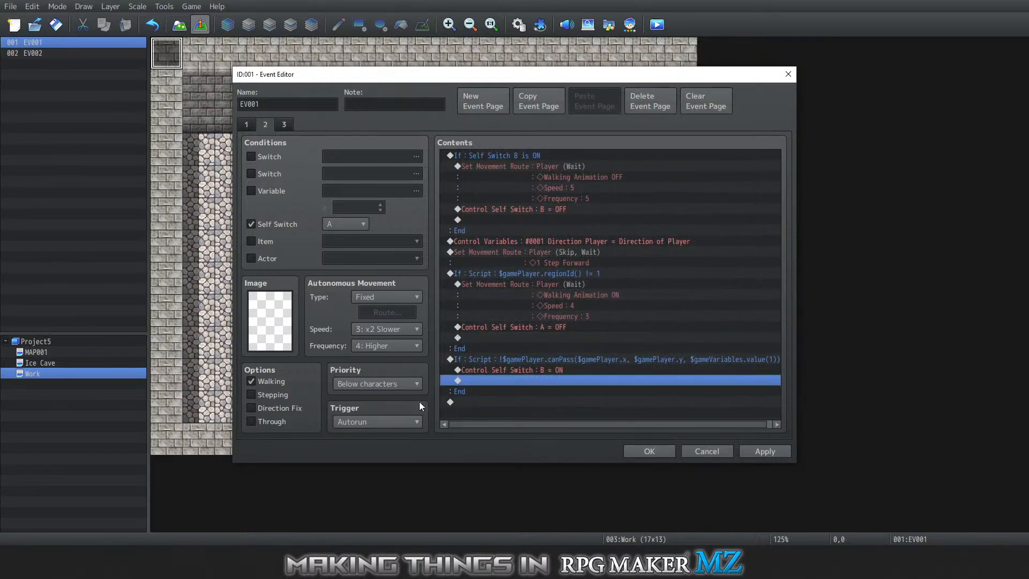
Review page 3's button loop from the direction branches through the OK branch to the line after Repeat Above
{"action": "left_click", "coordinate": [284, 126]}
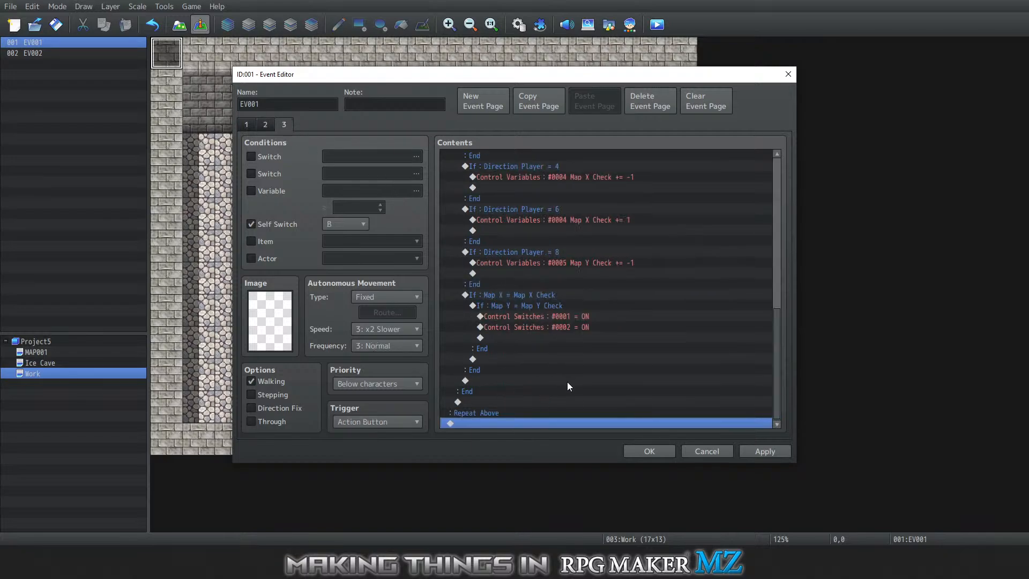
{"action": "scroll", "coordinate": [551, 345], "scroll_direction": "up", "scroll_amount": 5}
{"action": "scroll", "coordinate": [517, 326], "scroll_direction": "down", "scroll_amount": 5}
{"action": "scroll", "coordinate": [555, 327], "scroll_direction": "up", "scroll_amount": 7}
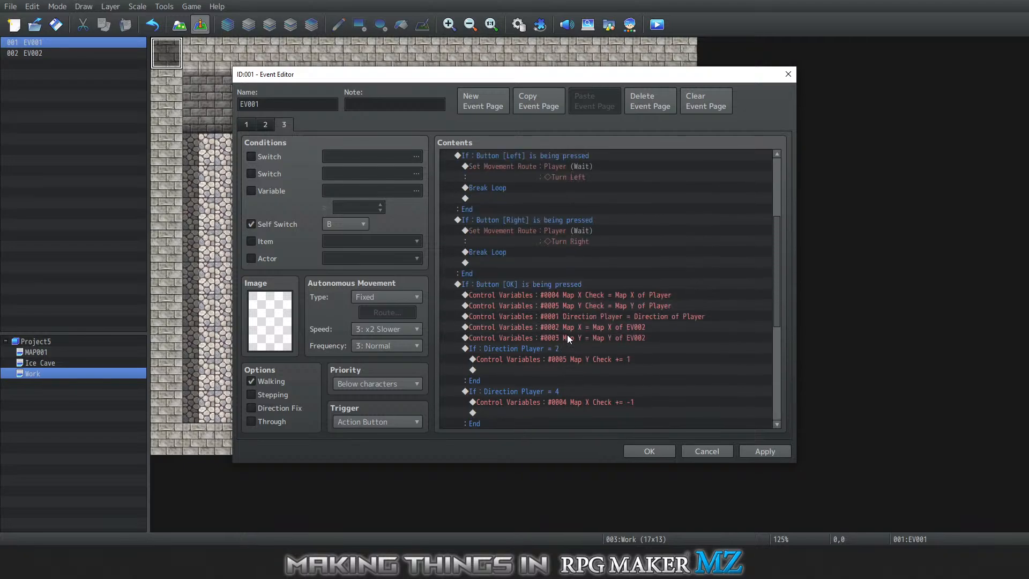
{"action": "scroll", "coordinate": [568, 335], "scroll_direction": "up", "scroll_amount": 4}
{"action": "scroll", "coordinate": [570, 332], "scroll_direction": "down", "scroll_amount": 4}
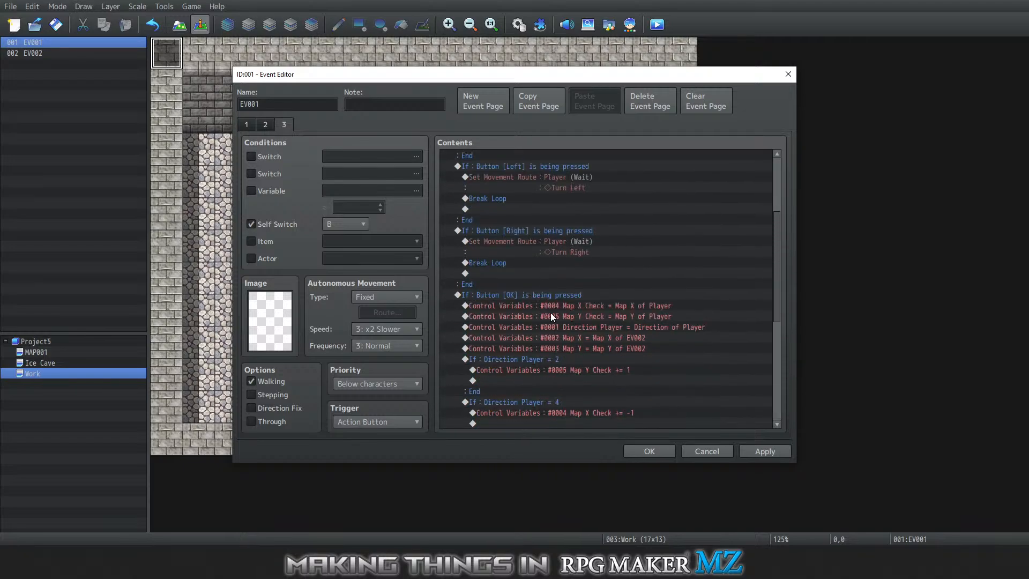
{"action": "scroll", "coordinate": [550, 316], "scroll_direction": "down", "scroll_amount": 7}
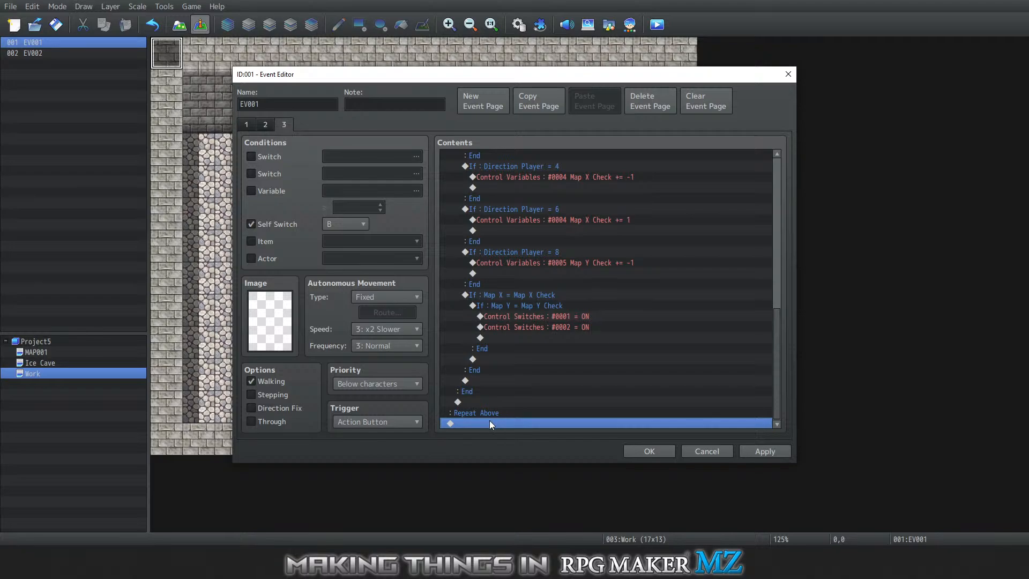
Add a Control Self Switch command setting B to OFF after the Repeat Above line on page 3
{"action": "right_click", "coordinate": [490, 422]}
{"action": "left_click", "coordinate": [456, 426]}
{"action": "double_click", "coordinate": [465, 420]}
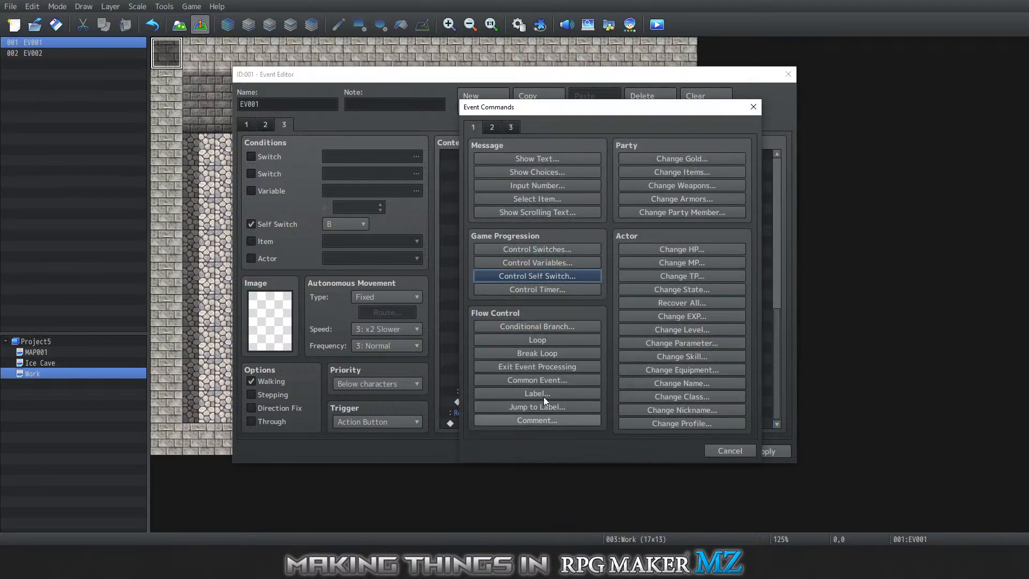
{"action": "left_click", "coordinate": [552, 275]}
{"action": "left_click", "coordinate": [572, 268]}
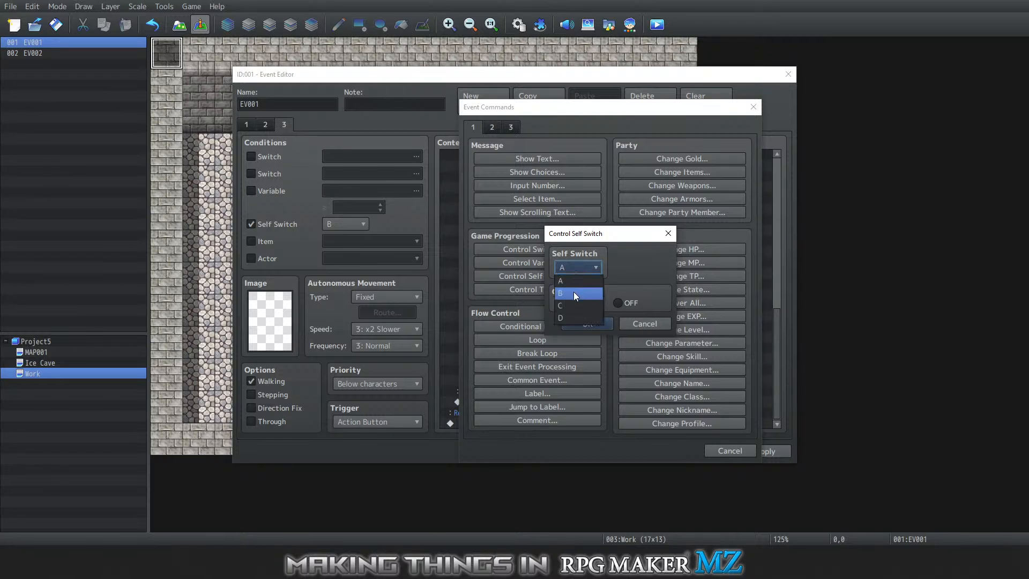
{"action": "left_click", "coordinate": [617, 302]}
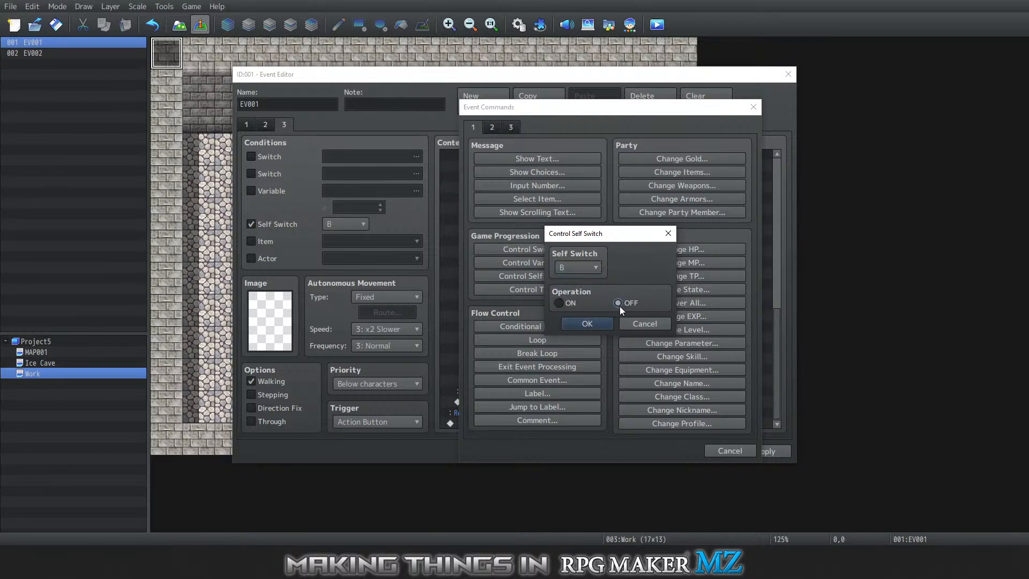
{"action": "left_click", "coordinate": [590, 323]}
Set page 3's trigger to Parallel, check page 2's commands, and accept the ice event's changes
{"action": "left_click", "coordinate": [383, 425]}
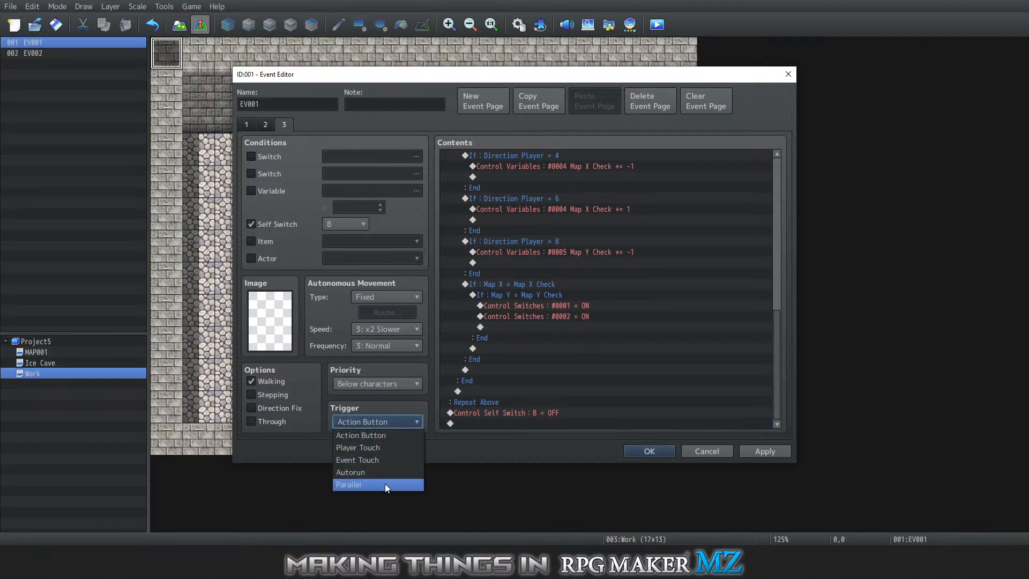
{"action": "left_click", "coordinate": [384, 484]}
{"action": "left_click", "coordinate": [263, 126]}
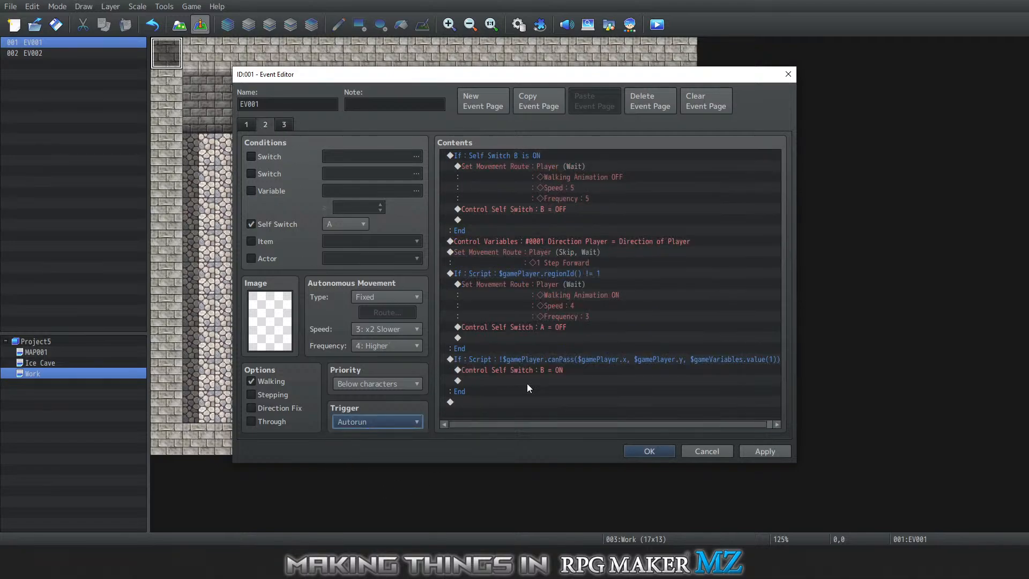
{"action": "left_click", "coordinate": [648, 452]}
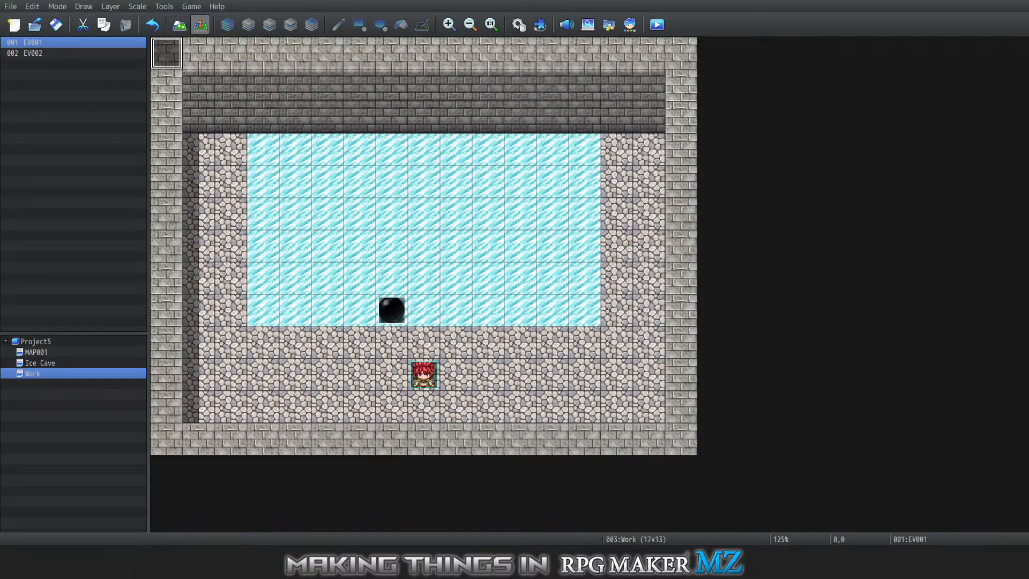
Start a playtest of the game to try the ice event with the black ball
{"action": "left_click", "coordinate": [184, 7]}
{"action": "left_click", "coordinate": [207, 26]}
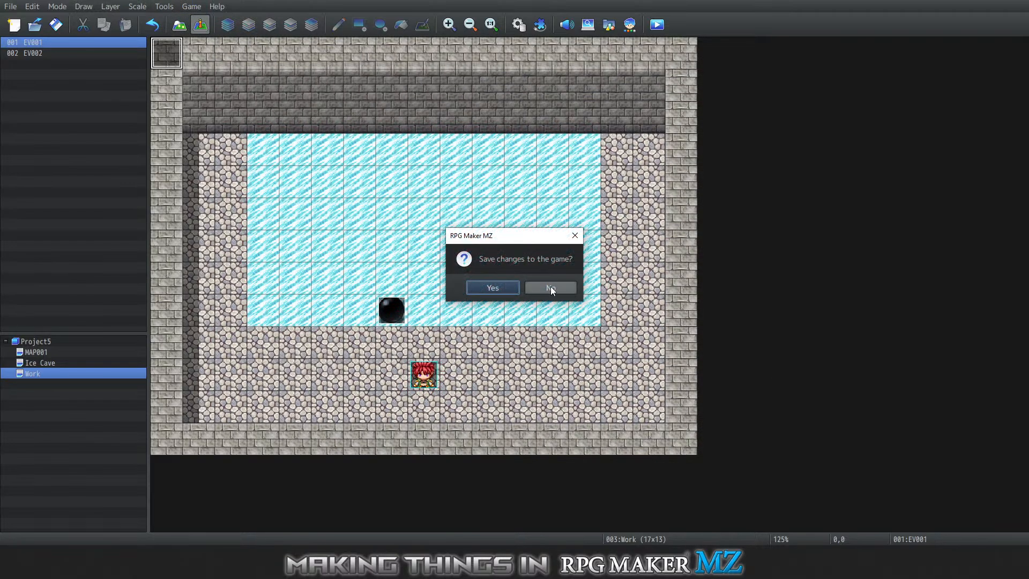
Run the playtest with changes saved, start a new game and walk the hero to the room's west side
{"action": "left_click", "coordinate": [489, 292]}
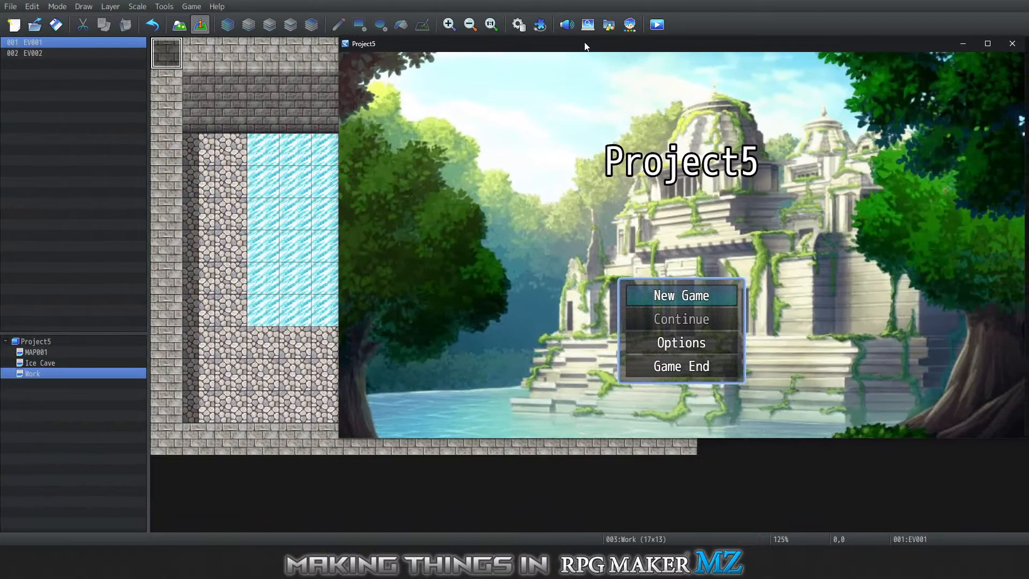
{"action": "key", "text": "Return"}
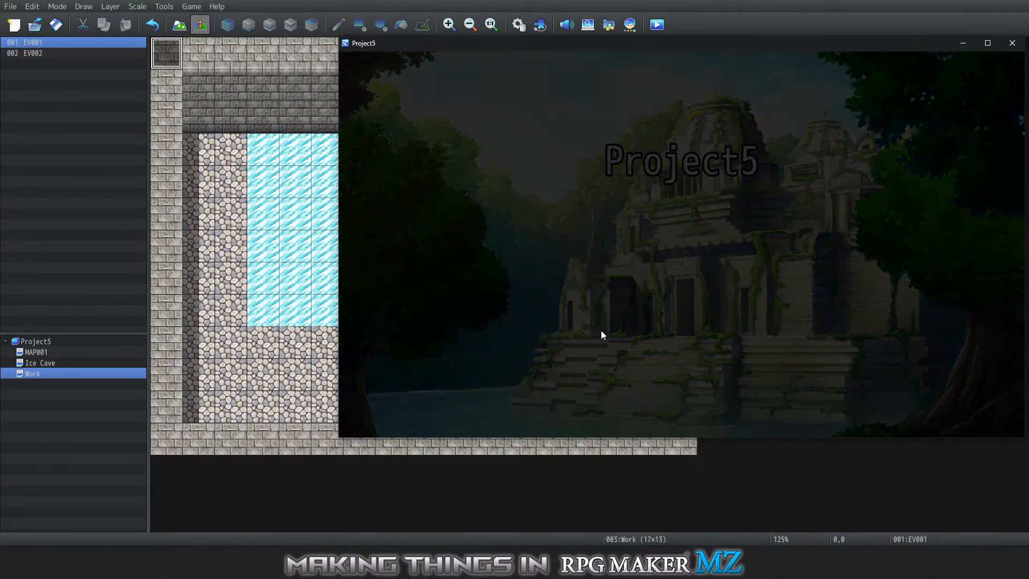
{"action": "key", "text": "Left"}
{"action": "key", "text": "Left"}
{"action": "key", "text": "Left"}
{"action": "key", "text": "Left"}
{"action": "key", "text": "Left"}
{"action": "key", "text": "Left"}
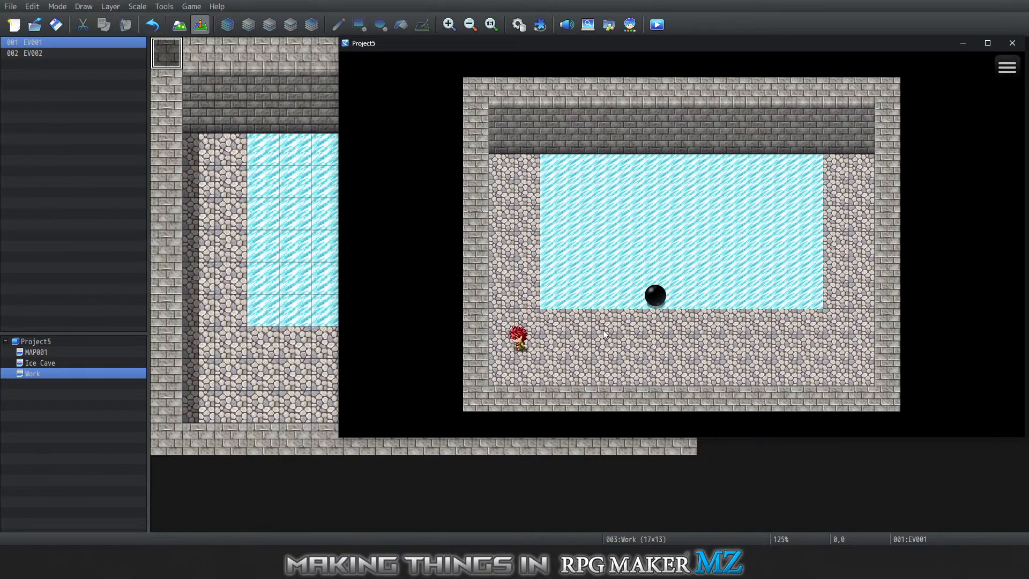
Bring the hero onto the bottom row of ice and test pushing the black ball east
{"action": "key", "text": "Up"}
{"action": "key", "text": "Up"}
{"action": "key", "text": "Right"}
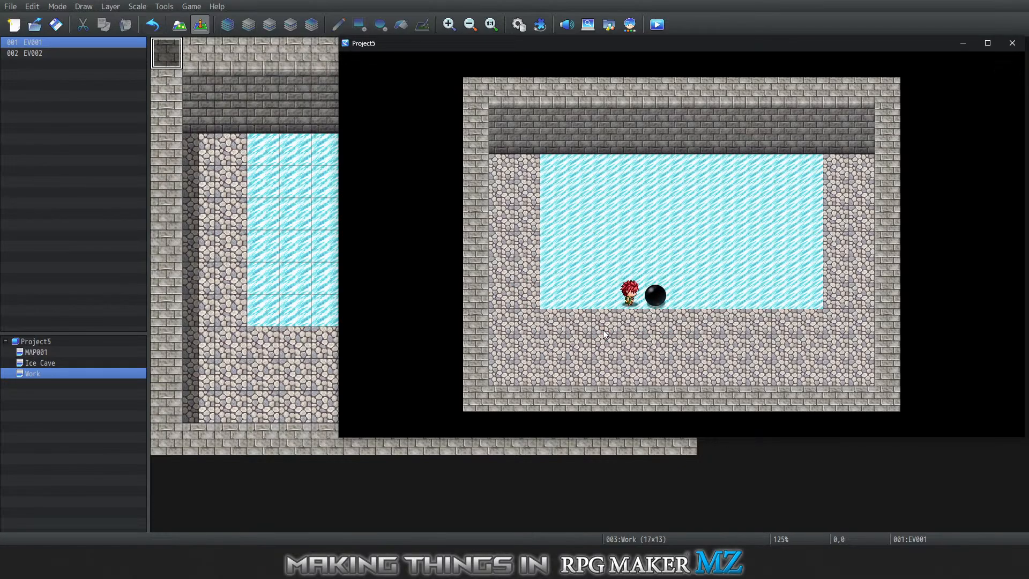
{"action": "key", "text": "Right"}
{"action": "key", "text": "Left"}
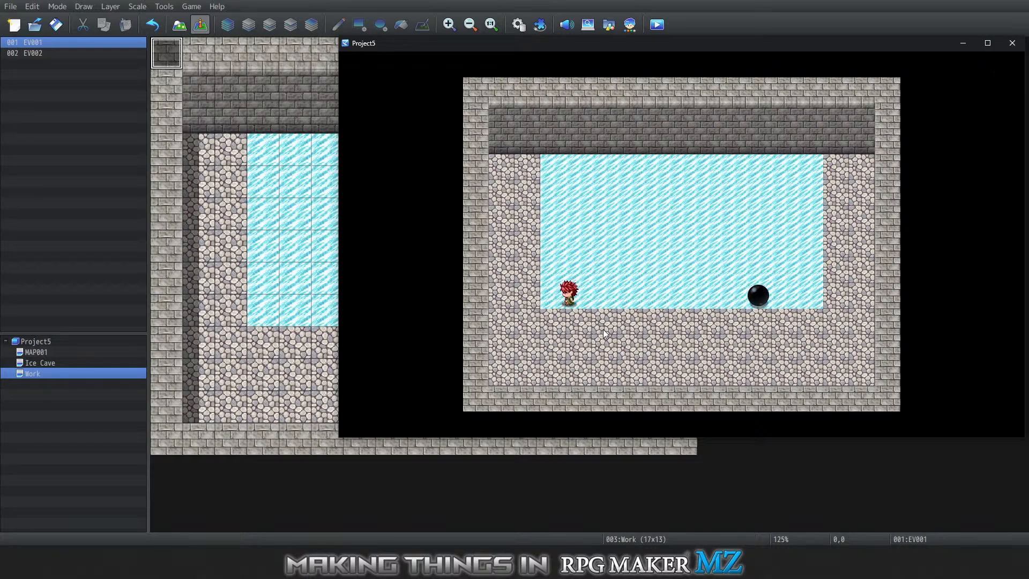
{"action": "key", "text": "Right"}
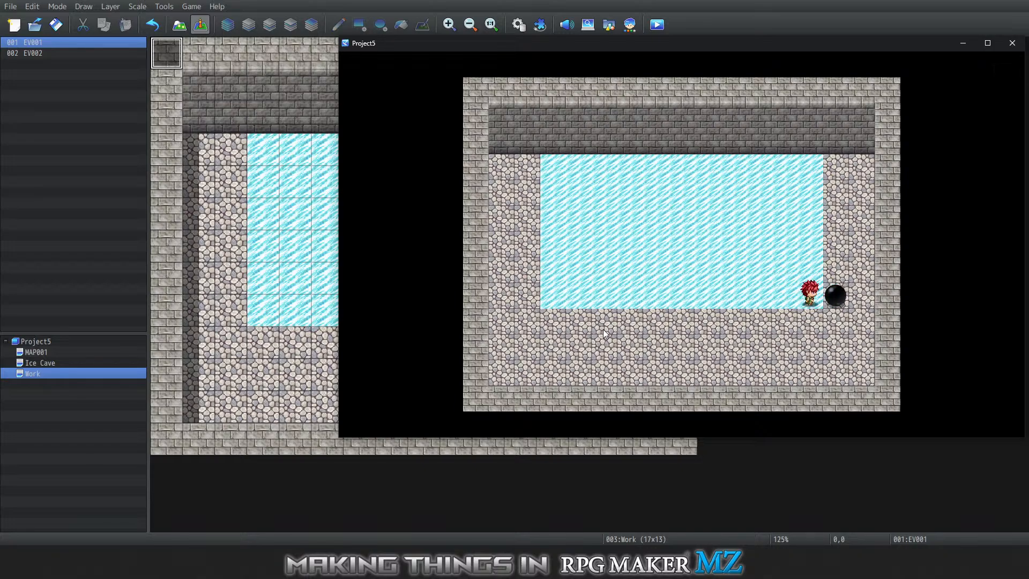
Walk the hero around to the east side of the ball and push it west across the ice
{"action": "key", "text": "Down"}
{"action": "key", "text": "Right"}
{"action": "key", "text": "Up"}
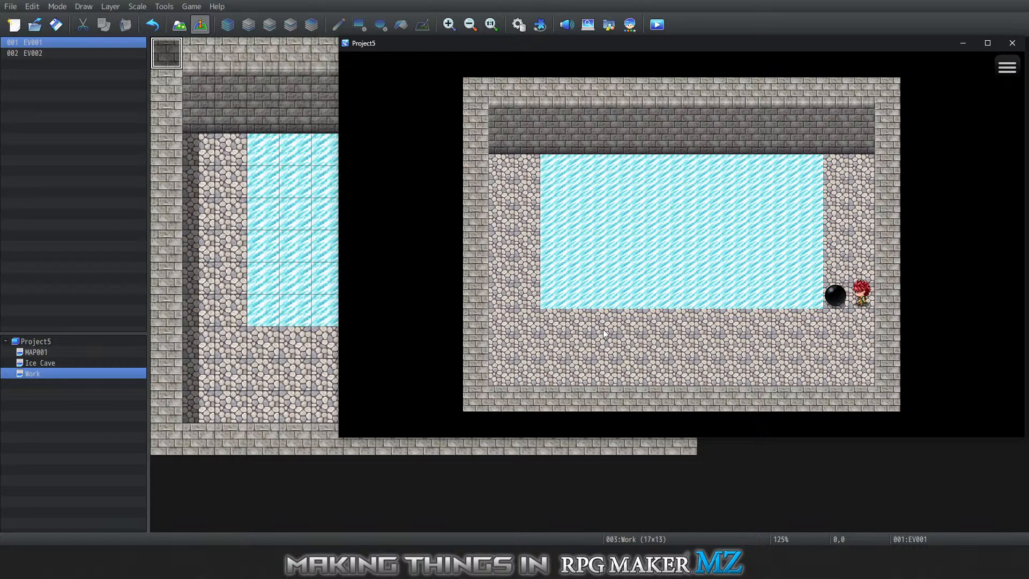
{"action": "key", "text": "Left"}
Walk the hero along the south floor to below the ball and test pushing it north on the stone
{"action": "key", "text": "Down"}
{"action": "key", "text": "Left"}
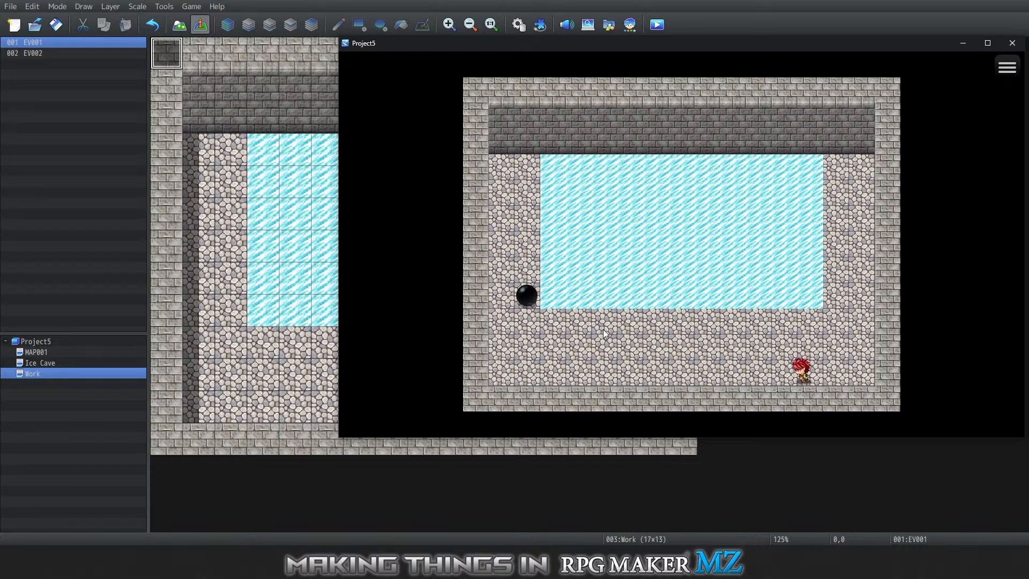
{"action": "key", "text": "Left"}
{"action": "key", "text": "Up"}
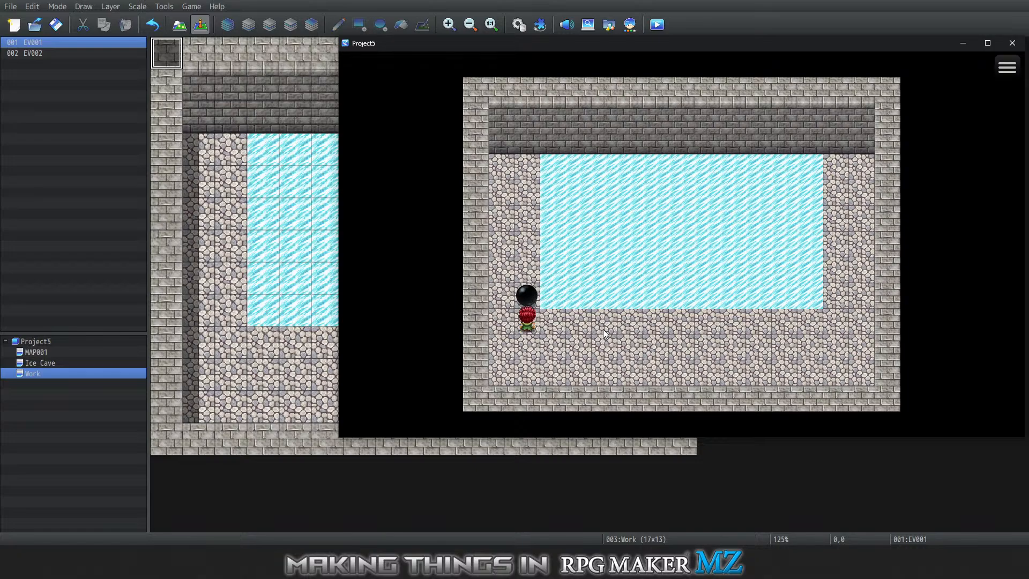
{"action": "key", "text": "Up"}
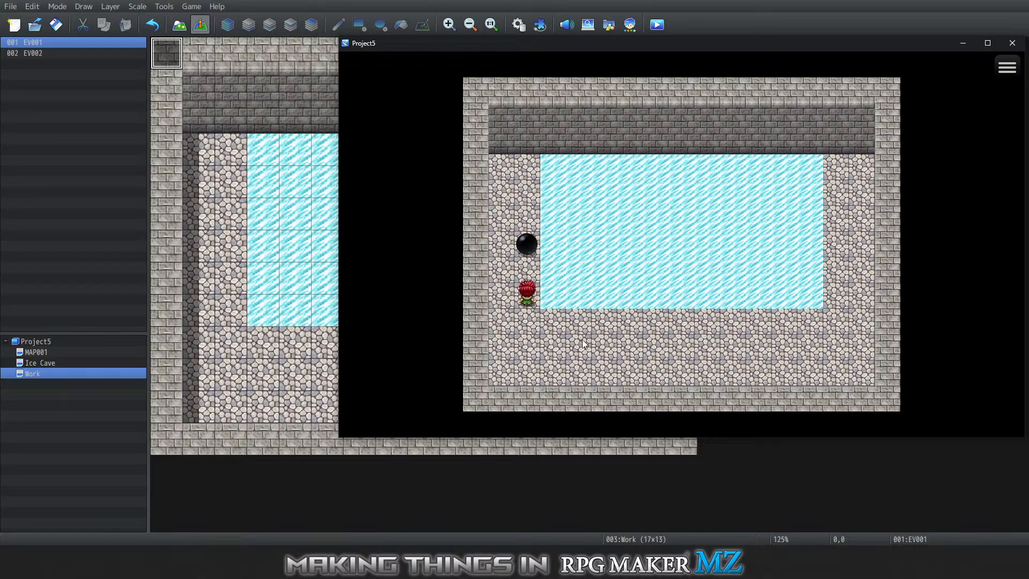
Close the playtest and paint two stone floor tiles on the ice: row 4, column 9 and row 3, column 4
{"action": "left_click", "coordinate": [1013, 43]}
{"action": "left_click", "coordinate": [502, 265]}
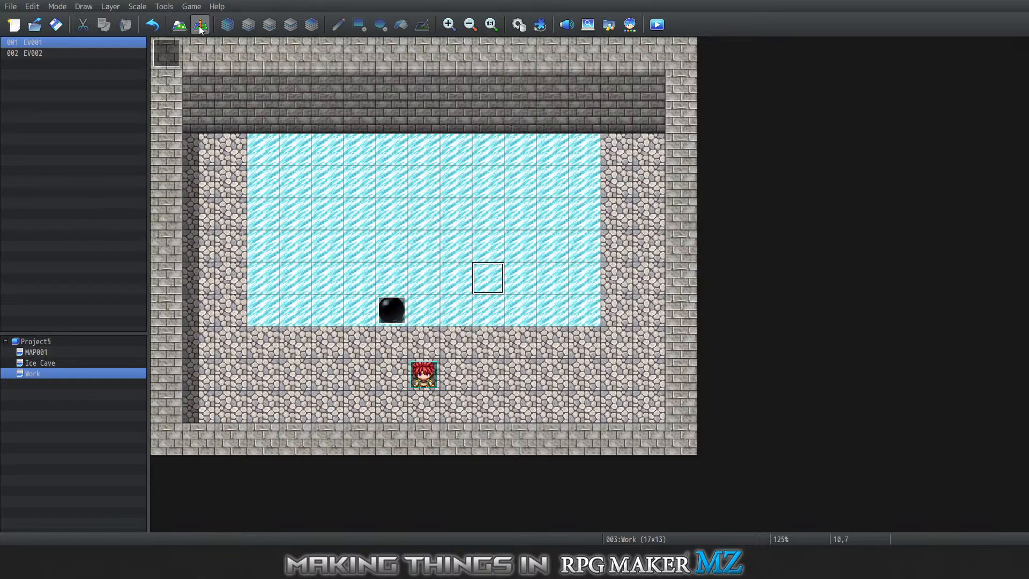
{"action": "left_click", "coordinate": [179, 27]}
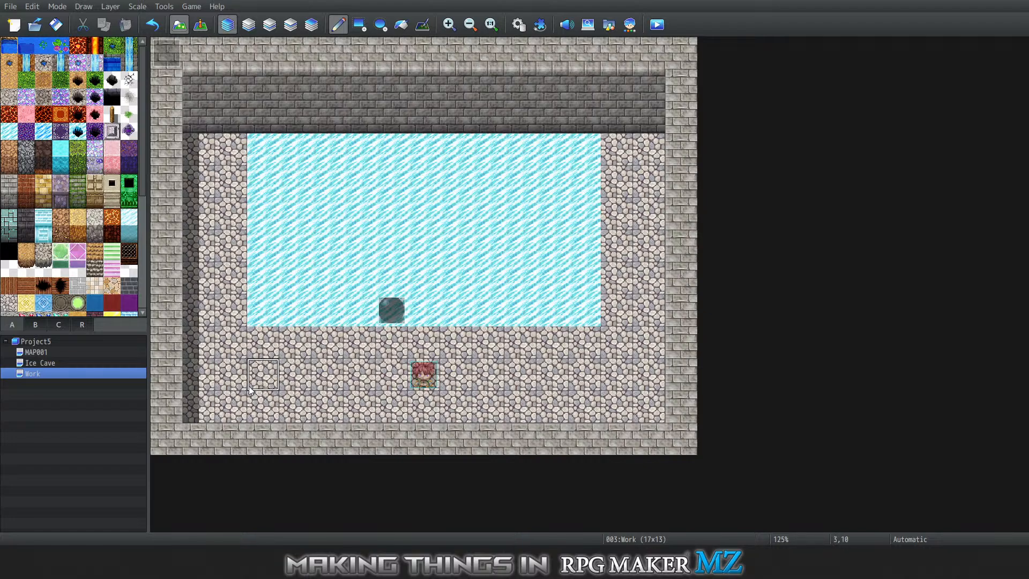
{"action": "left_click", "coordinate": [520, 246]}
{"action": "left_click", "coordinate": [355, 213]}
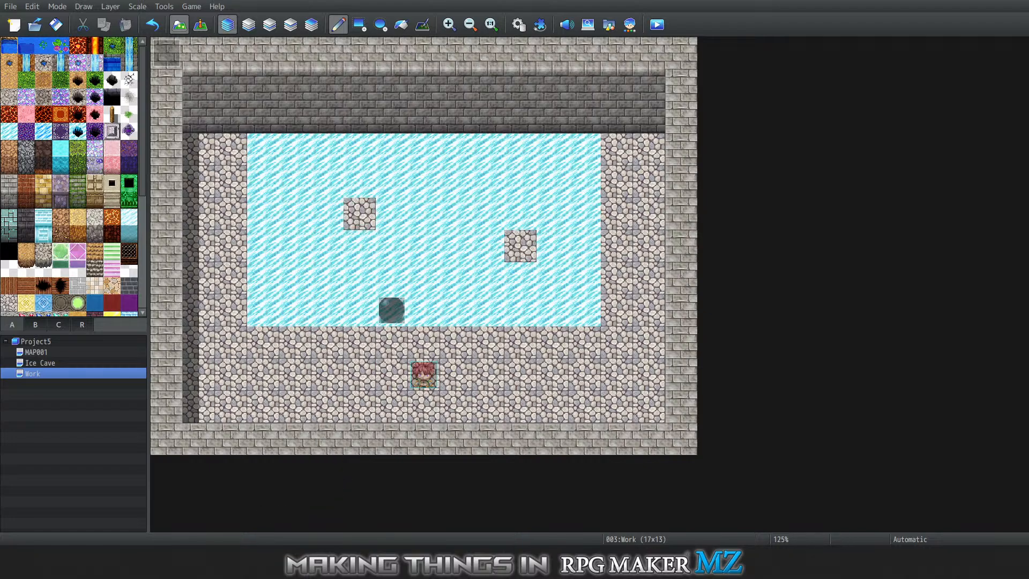
Clear region ID 1 from the two stone tiles inside the ice area
{"action": "left_click", "coordinate": [82, 325]}
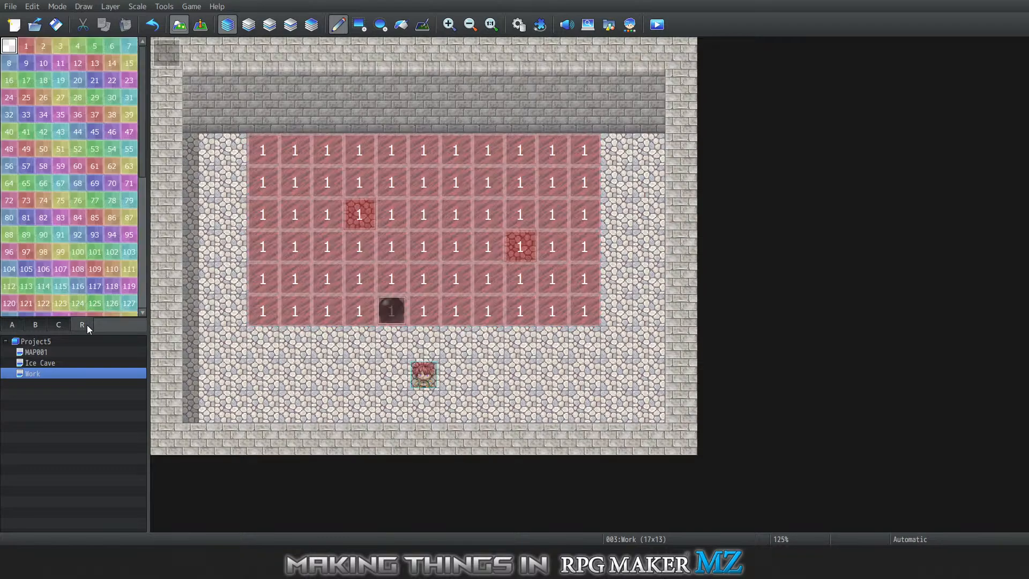
{"action": "left_click", "coordinate": [359, 214]}
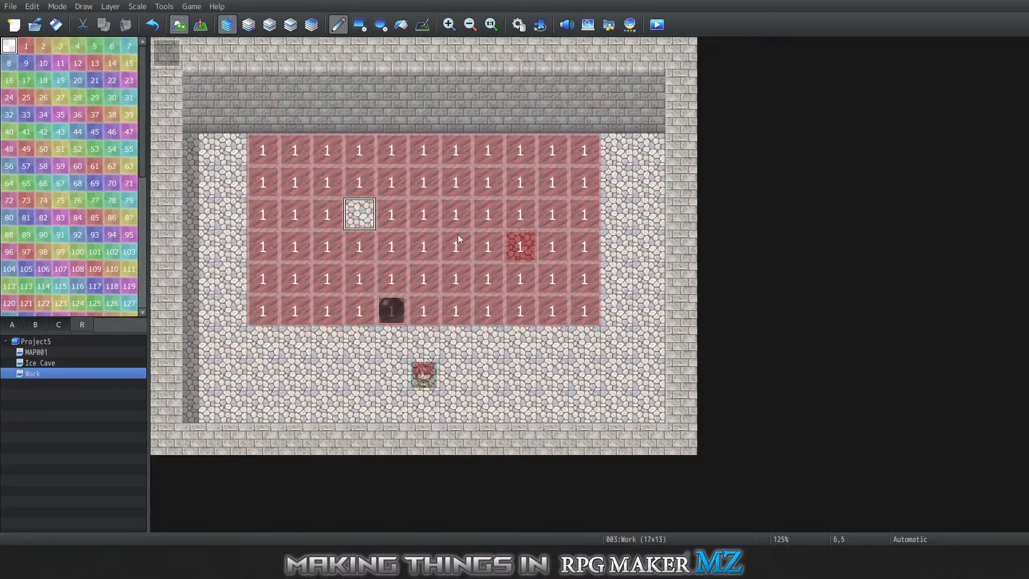
{"action": "left_click", "coordinate": [520, 246]}
Save the changes, launch a playtest and start a new game
{"action": "left_click", "coordinate": [191, 5]}
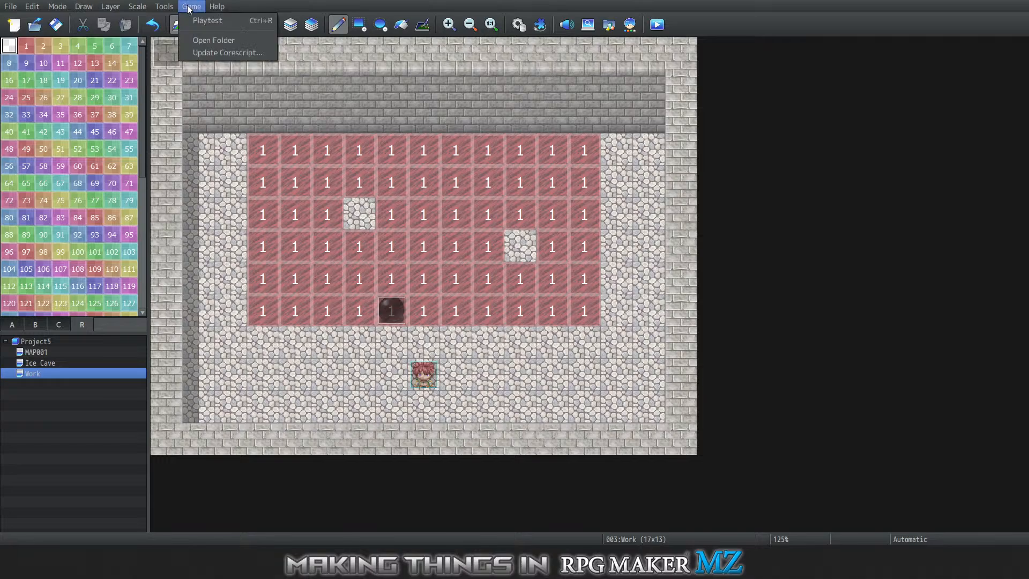
{"action": "left_click", "coordinate": [214, 22]}
{"action": "left_click", "coordinate": [509, 289]}
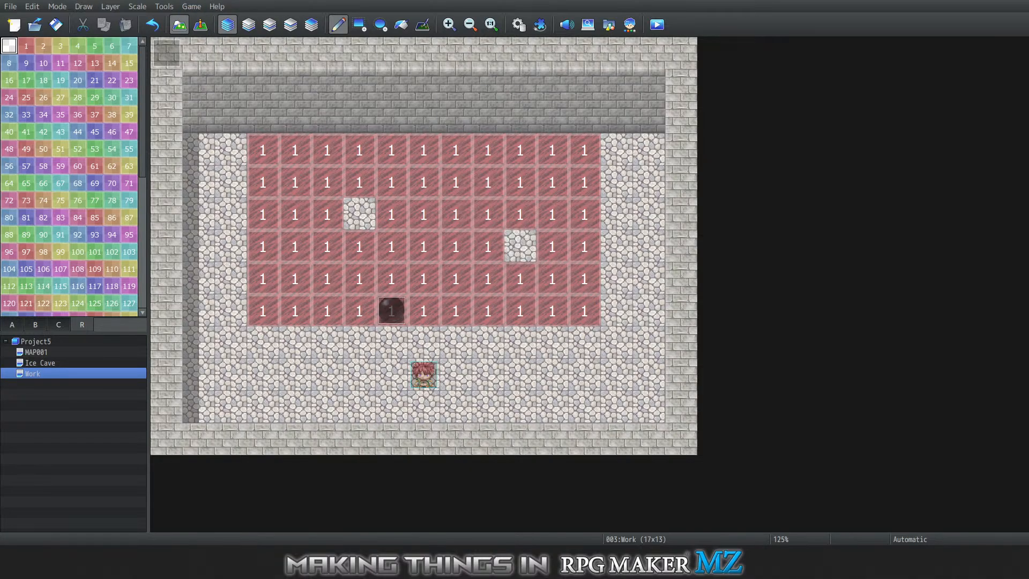
{"action": "left_click_drag", "start_coordinate": [610, 87], "coordinate": [553, 57]}
{"action": "left_click", "coordinate": [549, 299]}
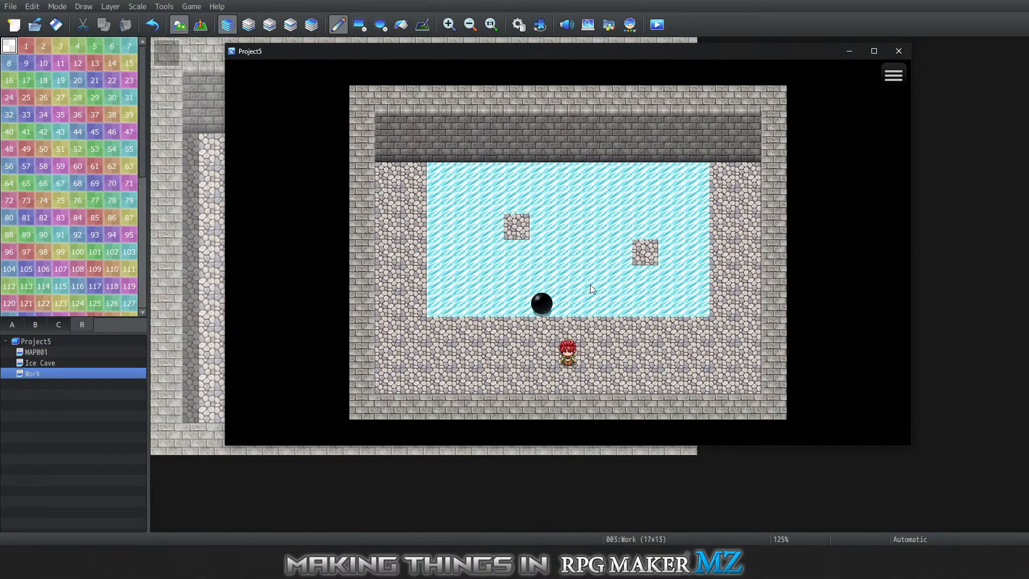
Walk the hero around to the west side of the ball and push it east across the ice
{"action": "key", "text": "Left"}
{"action": "key", "text": "Left"}
{"action": "key", "text": "Left"}
{"action": "key", "text": "Right"}
{"action": "key", "text": "Right"}
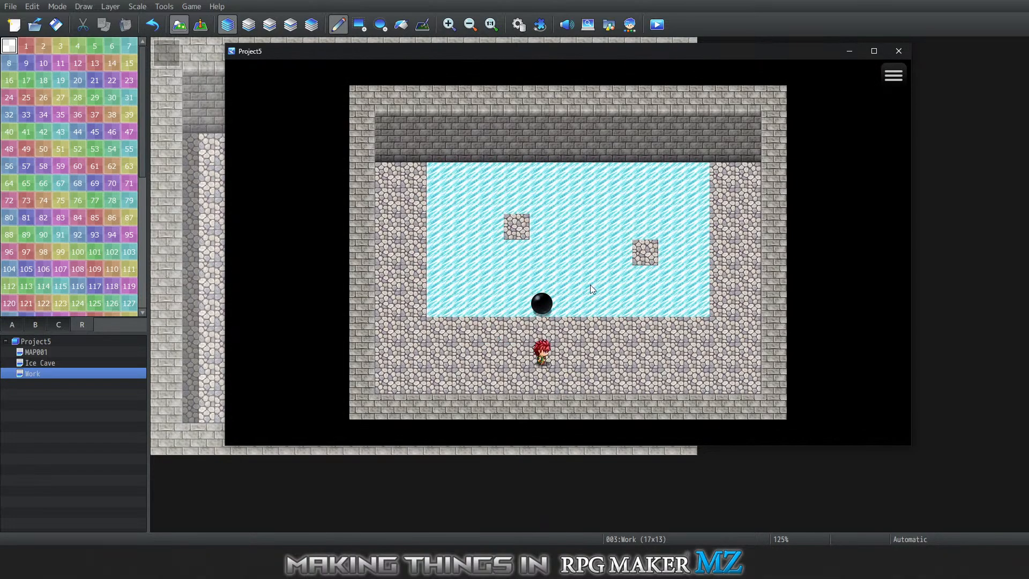
{"action": "key", "text": "Left"}
{"action": "key", "text": "Left"}
{"action": "key", "text": "Left"}
{"action": "key", "text": "Left"}
{"action": "key", "text": "Left"}
{"action": "key", "text": "Left"}
{"action": "key", "text": "Up"}
{"action": "key", "text": "Up"}
{"action": "key", "text": "Right"}
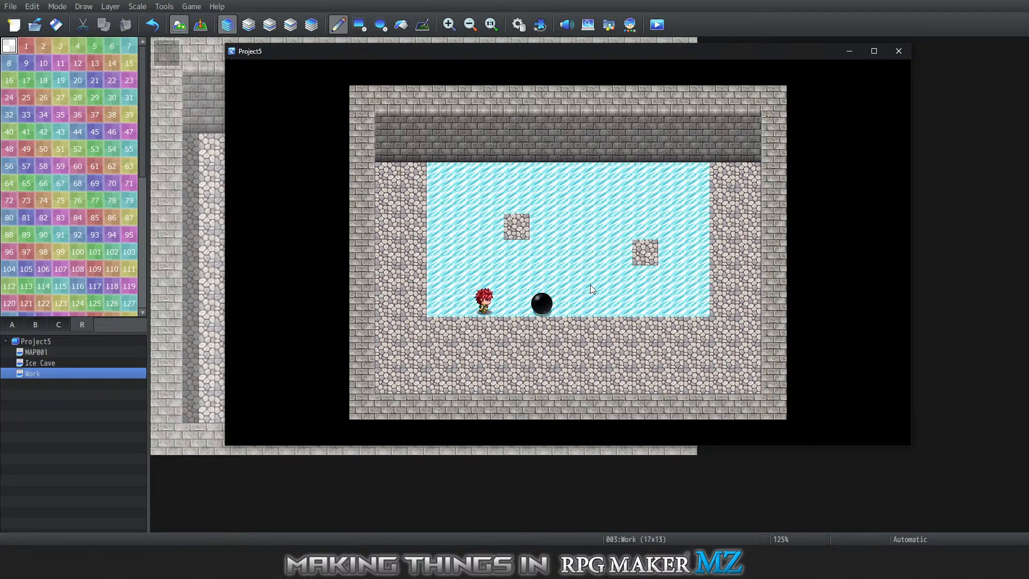
{"action": "key", "text": "Right"}
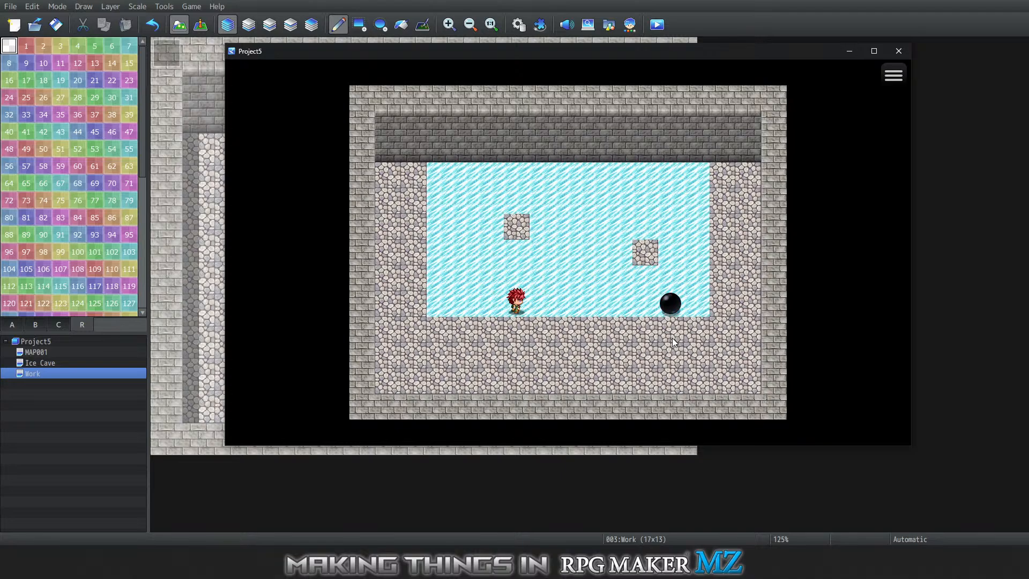
Slide the hero north to the western stone tile and east across the ice to the floor above the ball
{"action": "key", "text": "Up"}
{"action": "key", "text": "Right"}
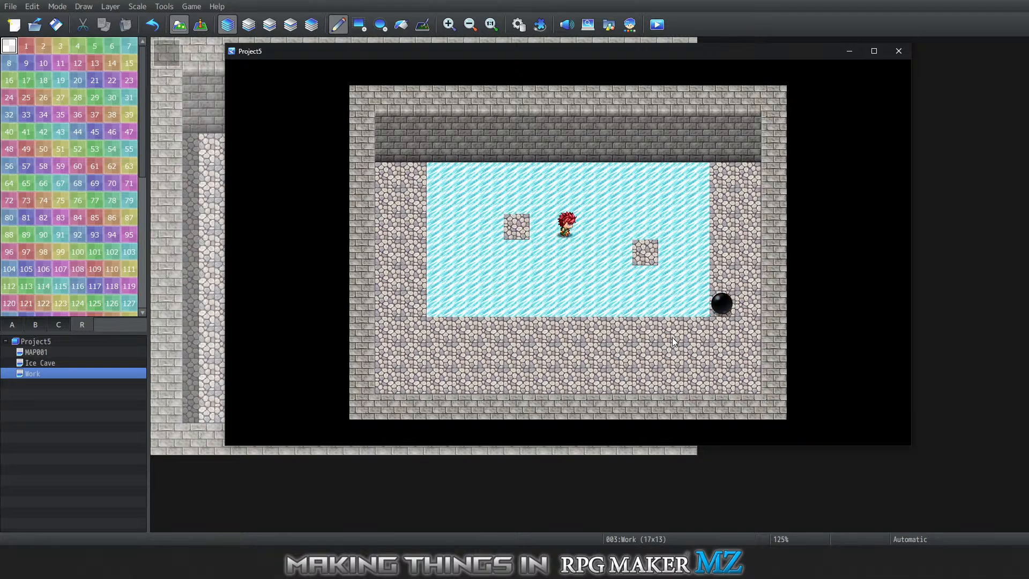
{"action": "key", "text": "Down"}
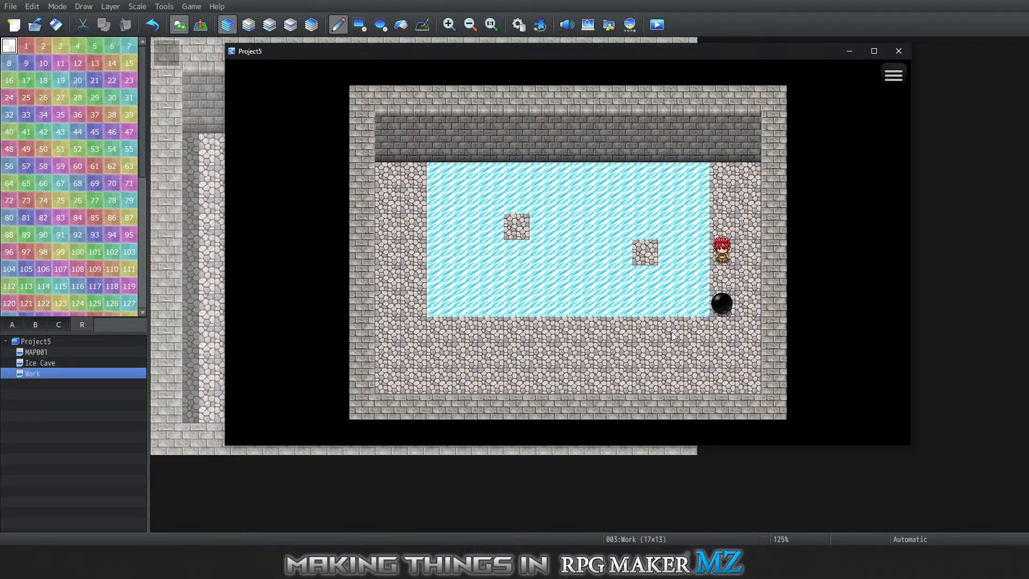
Walk the hero around to the ball's south side and push it north until level with the eastern stone tile
{"action": "key", "text": "Right"}
{"action": "key", "text": "Down"}
{"action": "key", "text": "Left"}
{"action": "key", "text": "Up"}
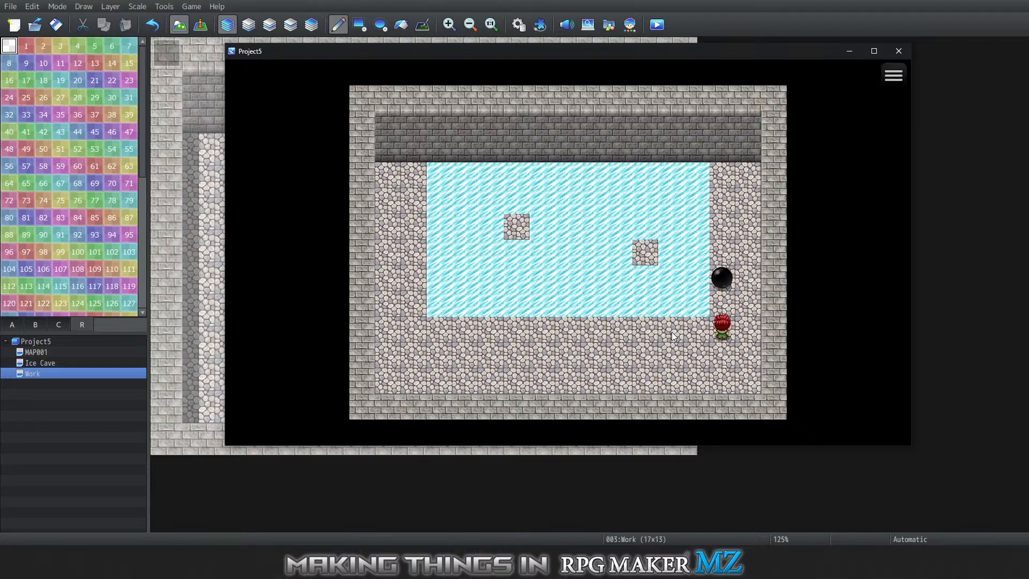
{"action": "key", "text": "Up"}
Move the hero to the ball's east side and push it west across the ice onto the stone tile
{"action": "key", "text": "Right"}
{"action": "key", "text": "Up"}
{"action": "key", "text": "Up"}
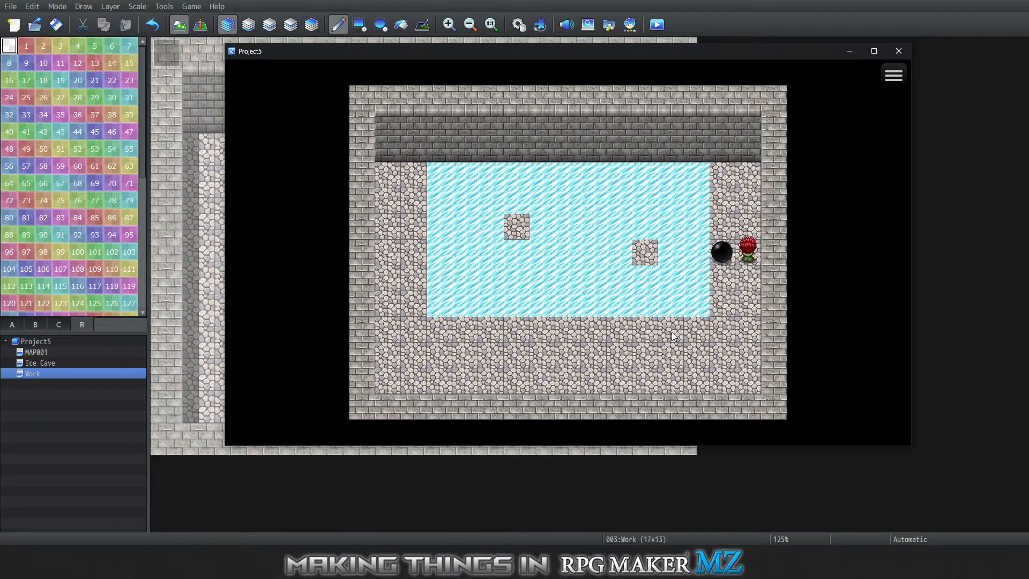
{"action": "key", "text": "Left"}
{"action": "key", "text": "Left"}
{"action": "key", "text": "Left"}
{"action": "key", "text": "Down"}
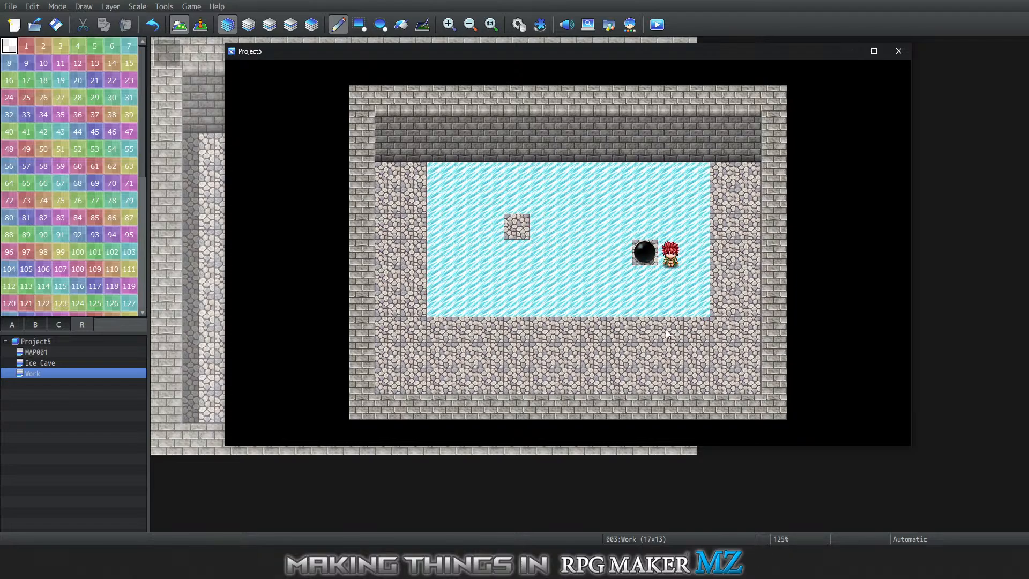
Slide the hero along the north wall to the west floor and back east toward the western stone tile
{"action": "key", "text": "Left"}
{"action": "key", "text": "Left"}
{"action": "key", "text": "Up"}
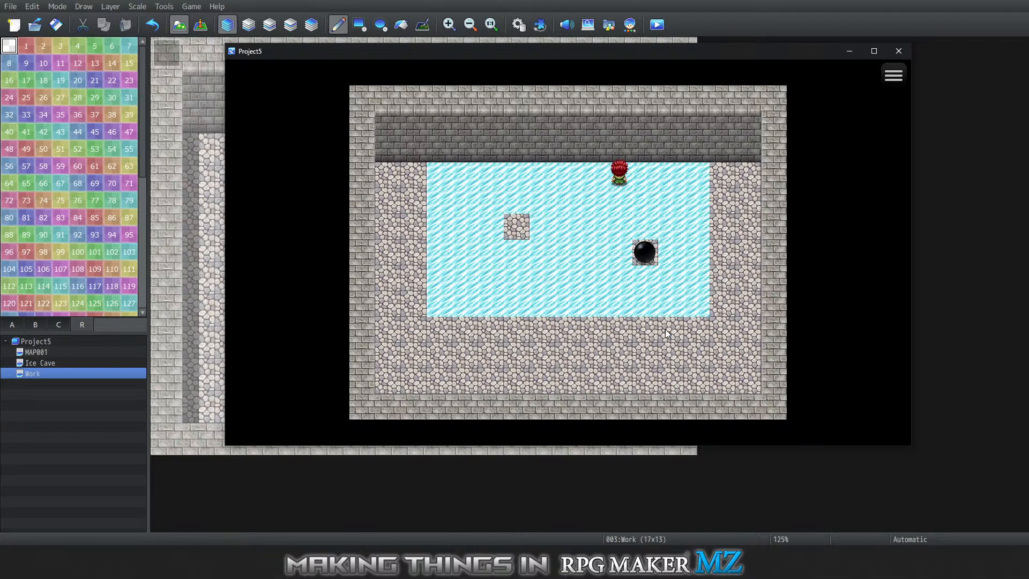
{"action": "key", "text": "Right"}
{"action": "key", "text": "Left"}
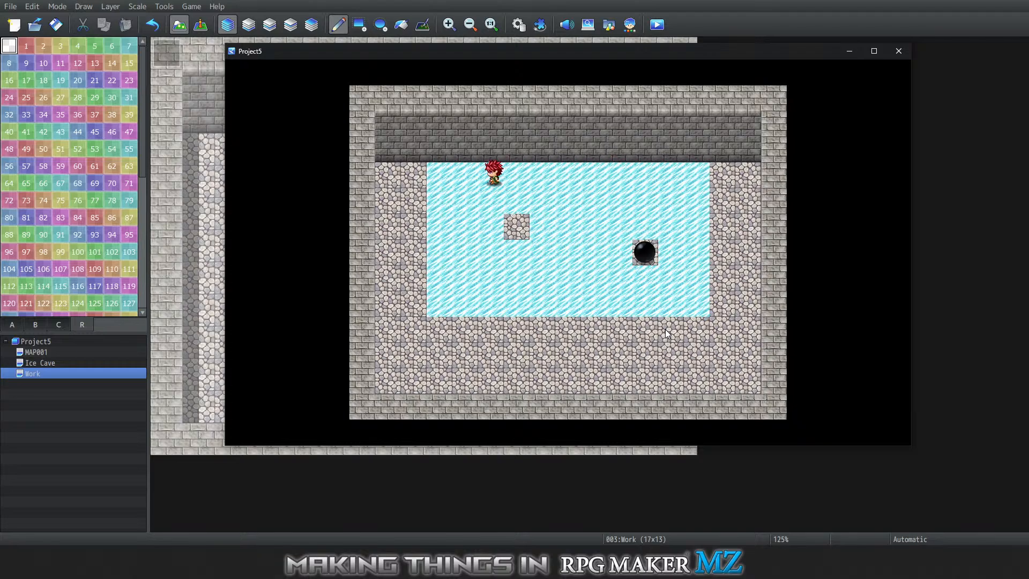
{"action": "key", "text": "Down"}
{"action": "key", "text": "Right"}
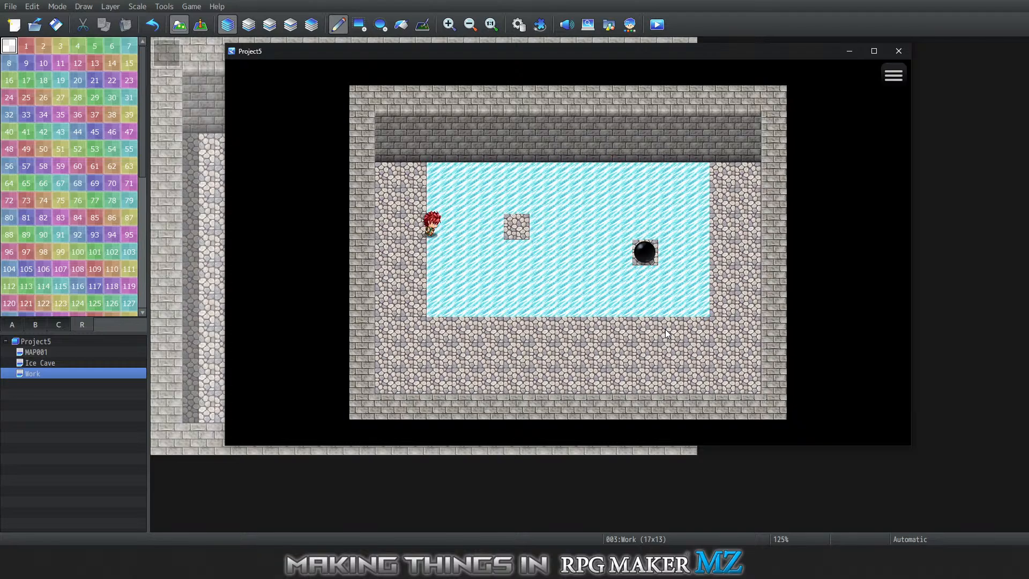
Slide the hero south off the western stone tile and test sliding up and down the neighbouring ice column
{"action": "key", "text": "Down"}
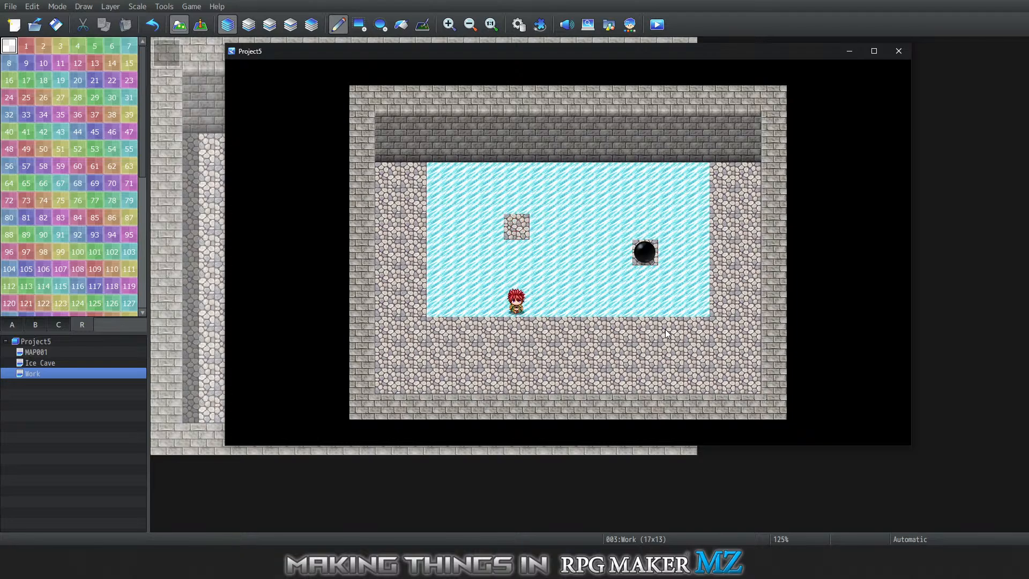
{"action": "key", "text": "Right"}
{"action": "key", "text": "Up"}
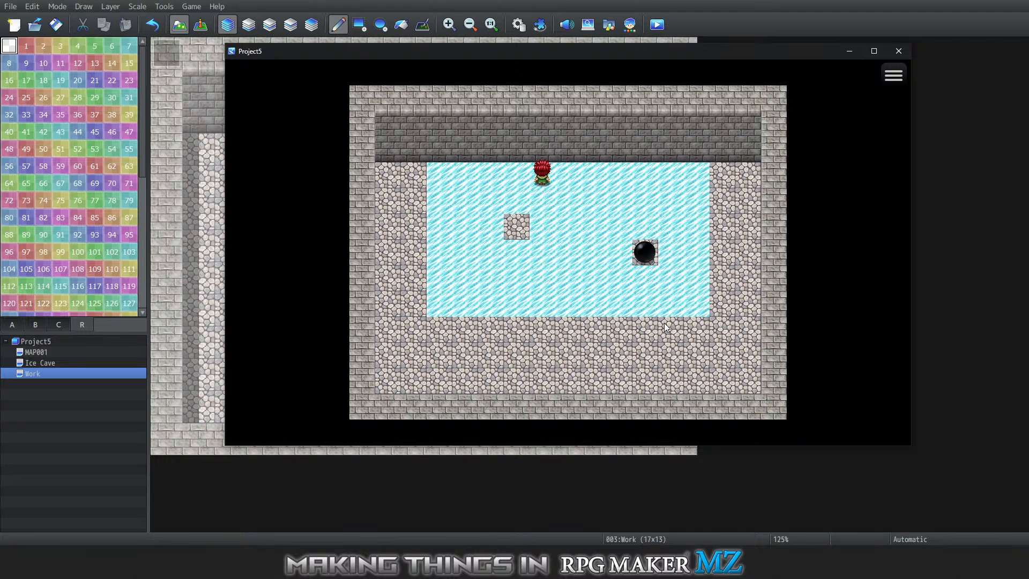
{"action": "key", "text": "Down"}
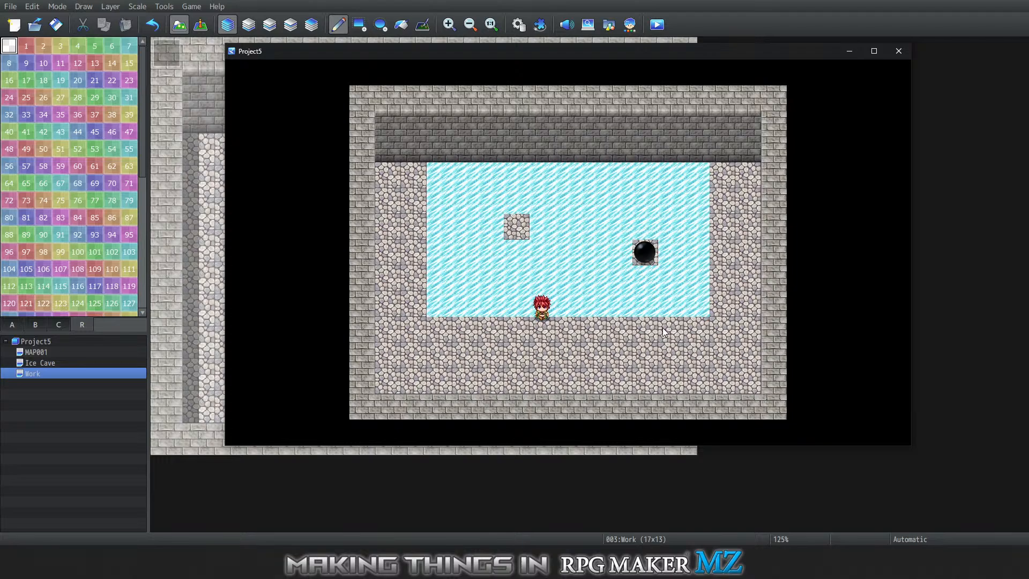
Walk the hero up the west floor to the ball's row and slide east across the ice toward the ball
{"action": "key", "text": "Left"}
{"action": "key", "text": "Up"}
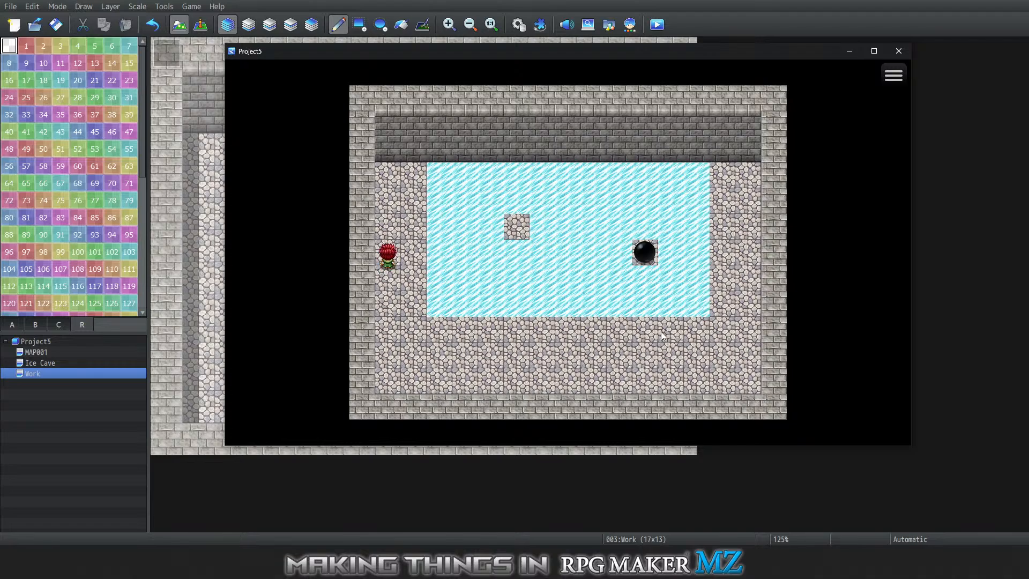
{"action": "key", "text": "Right"}
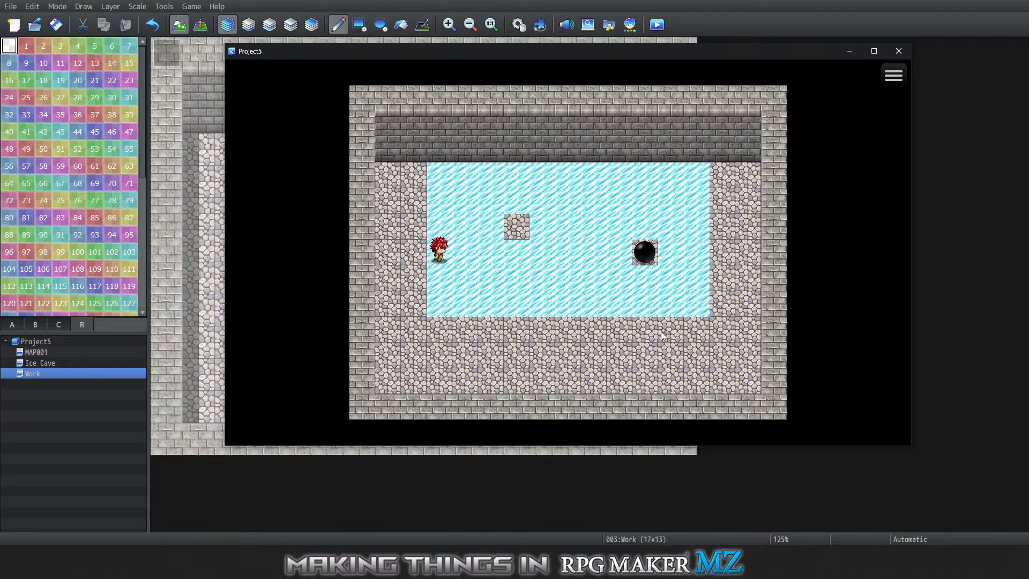
{"action": "key", "text": "Right"}
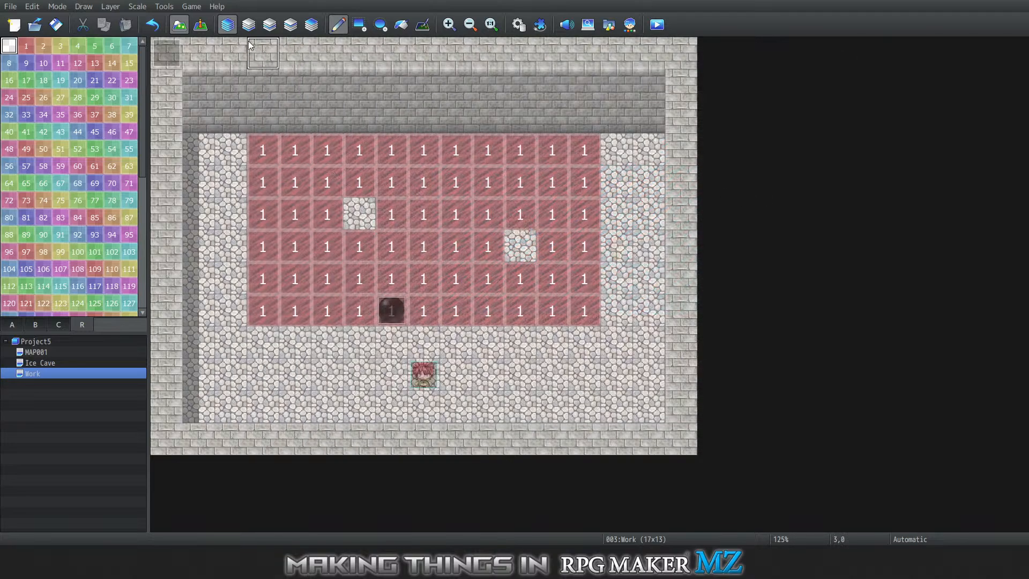
In event mode, open event EV001 in the map's northwest corner and set its third page's self switch condition to C
{"action": "left_click", "coordinate": [190, 6]}
{"action": "left_click", "coordinate": [217, 278]}
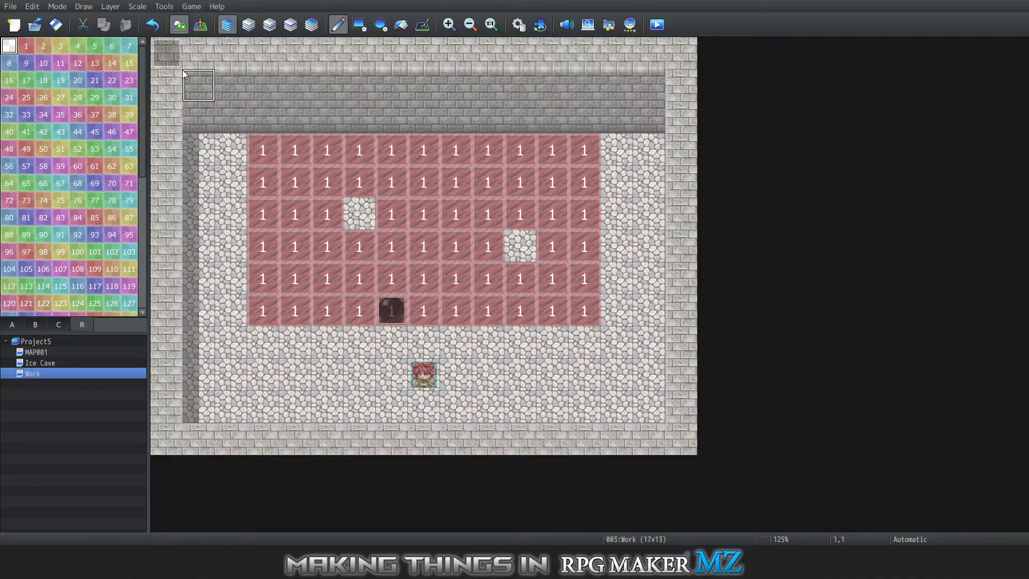
{"action": "right_click", "coordinate": [166, 50]}
{"action": "left_click", "coordinate": [201, 24]}
{"action": "right_click", "coordinate": [167, 50]}
{"action": "left_click", "coordinate": [230, 69]}
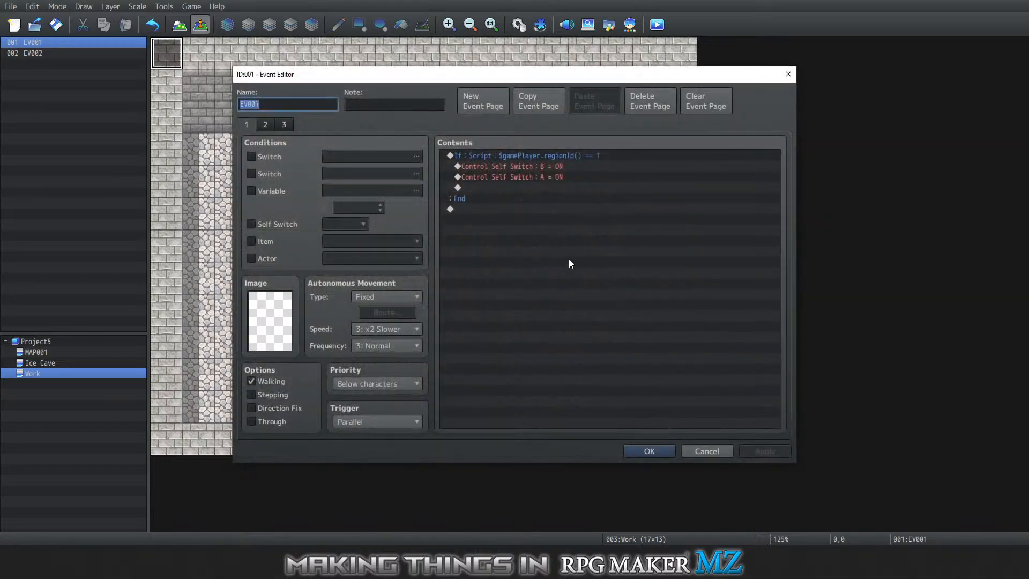
{"action": "left_click", "coordinate": [262, 124]}
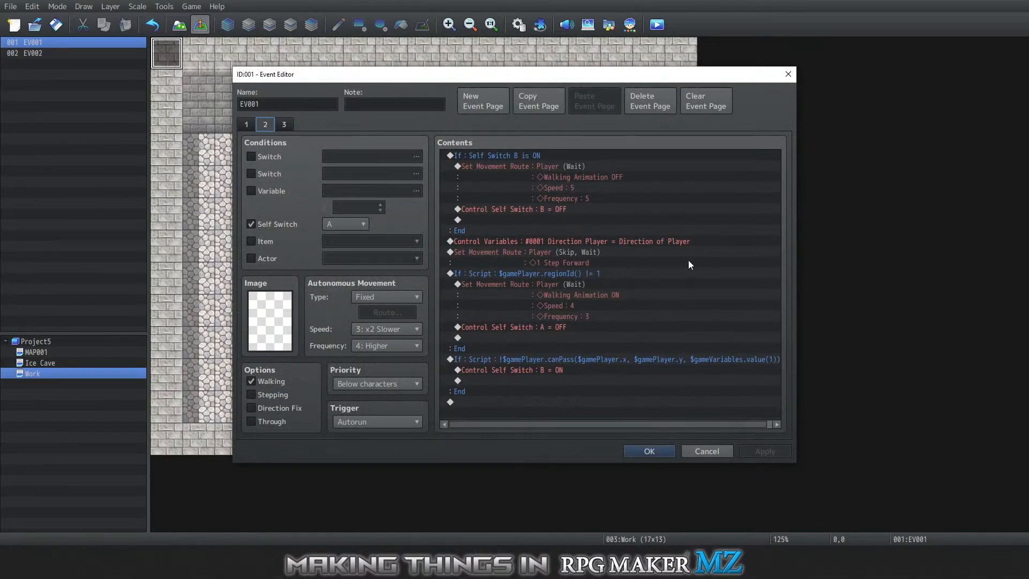
{"action": "left_click", "coordinate": [519, 172]}
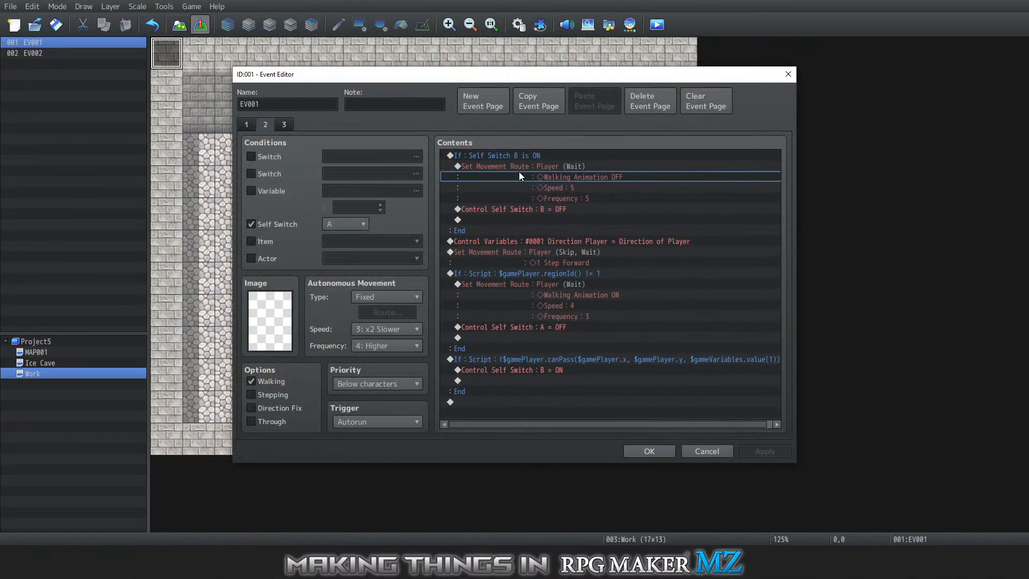
{"action": "left_click", "coordinate": [541, 209]}
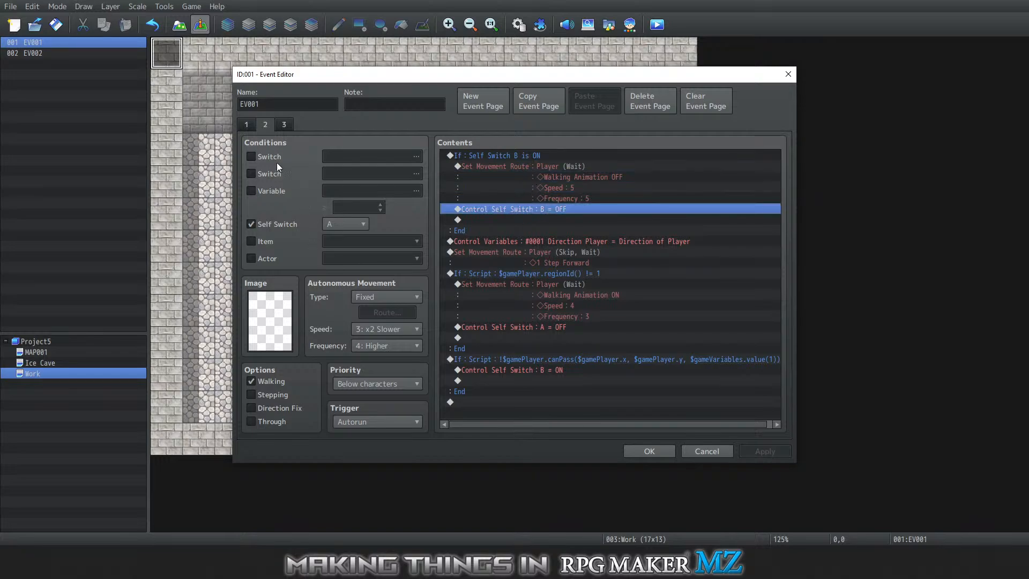
{"action": "left_click", "coordinate": [282, 125]}
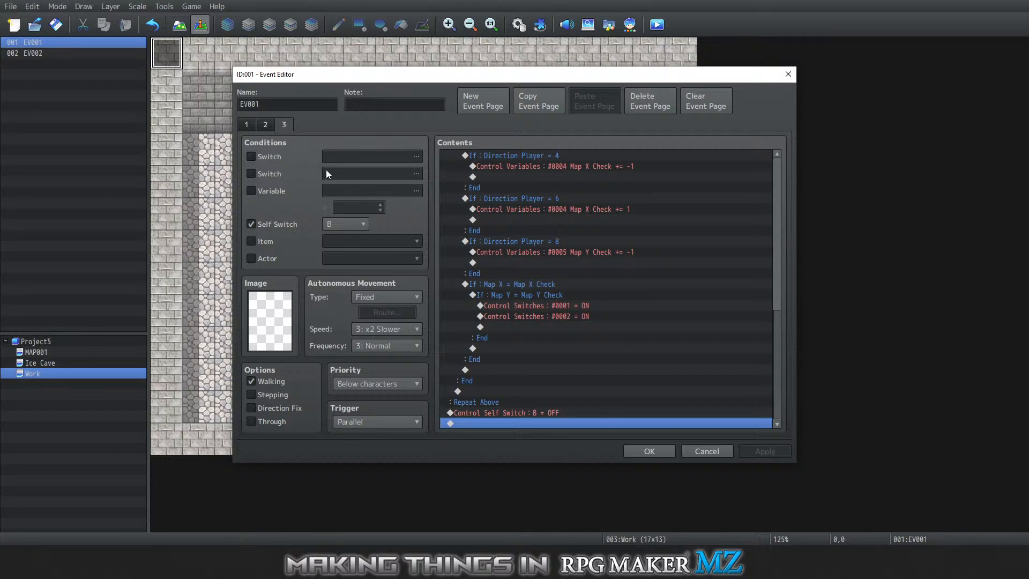
{"action": "left_click", "coordinate": [355, 224]}
{"action": "left_click", "coordinate": [349, 262]}
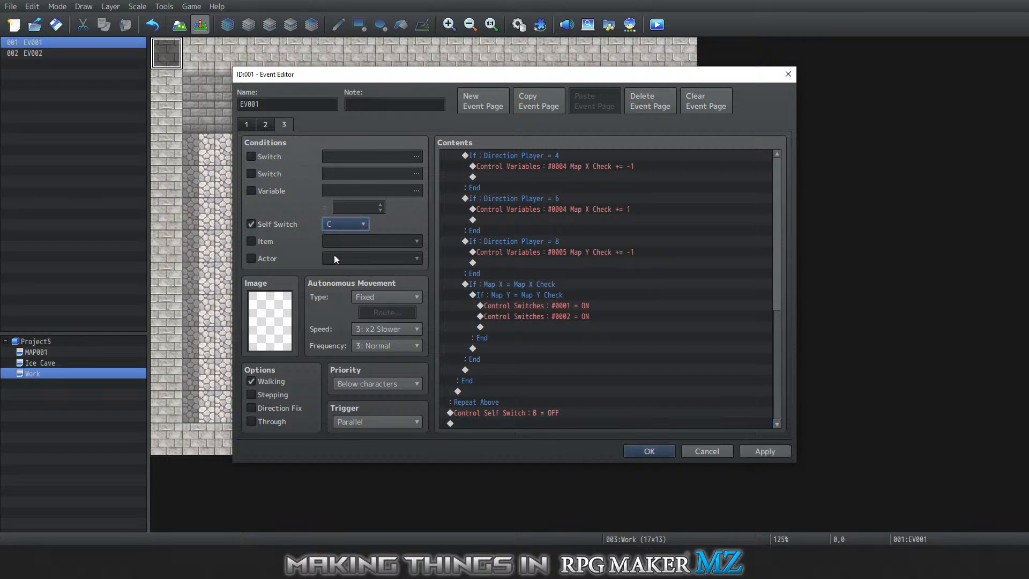
Change page 2's self-switch command in the canPass branch to turn C ON, and accept the event changes
{"action": "left_click", "coordinate": [265, 122]}
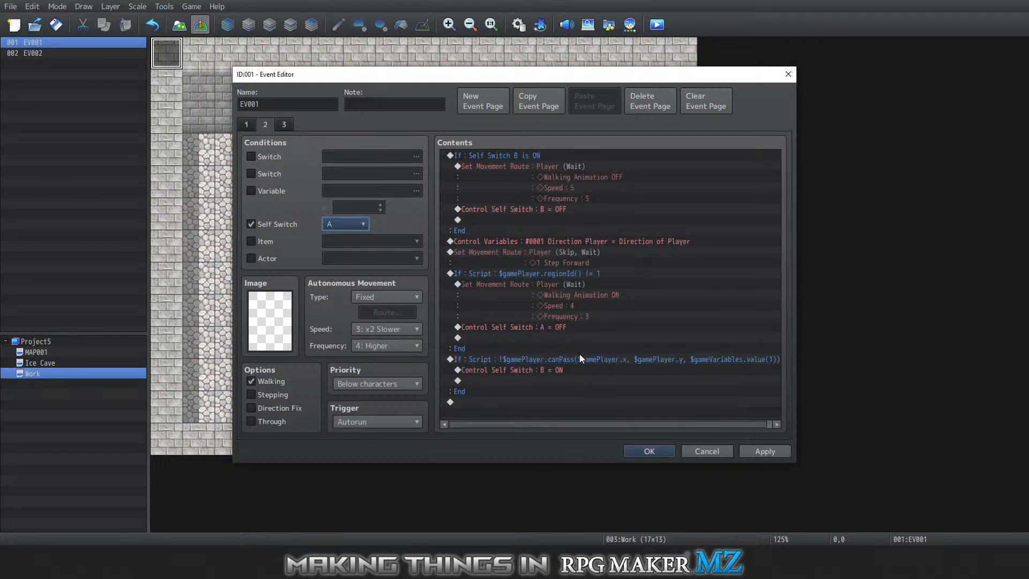
{"action": "left_click", "coordinate": [556, 370]}
{"action": "right_click", "coordinate": [556, 371]}
{"action": "left_click", "coordinate": [587, 387]}
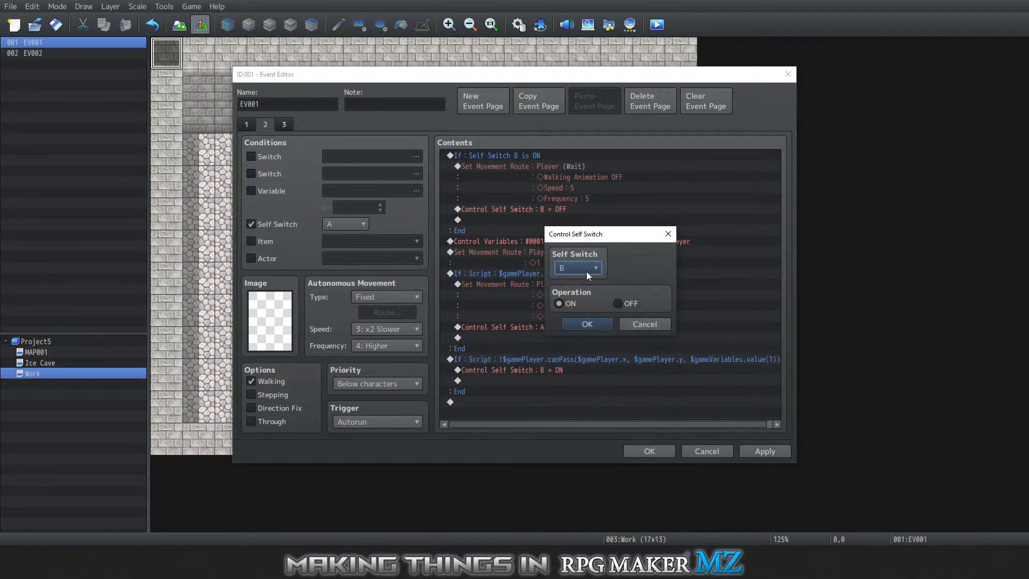
{"action": "left_click", "coordinate": [586, 269]}
{"action": "left_click", "coordinate": [583, 309]}
{"action": "left_click", "coordinate": [581, 324]}
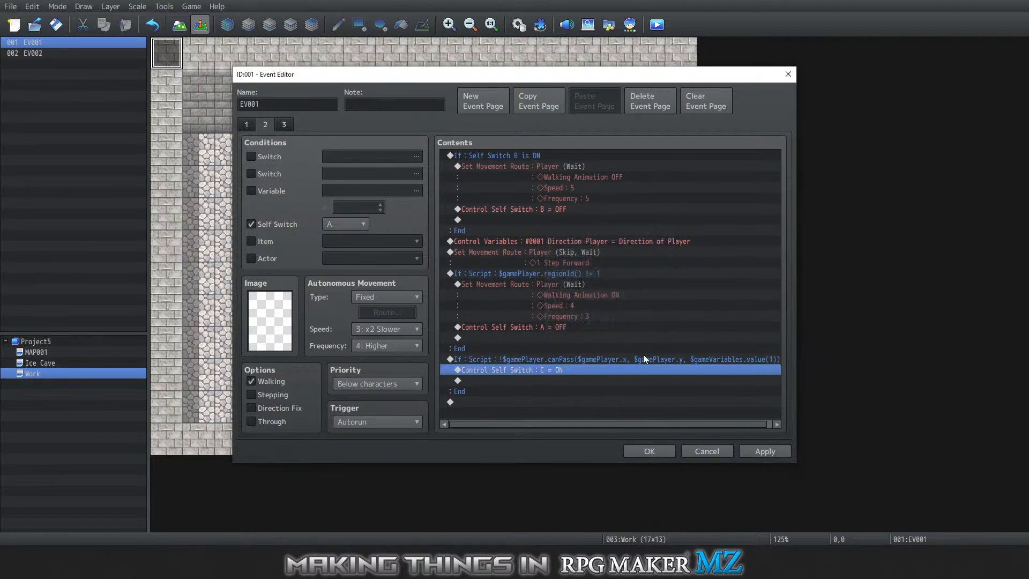
{"action": "left_click", "coordinate": [644, 451]}
Save the changes, launch a playtest and start a new game on the ice map
{"action": "left_click", "coordinate": [189, 6]}
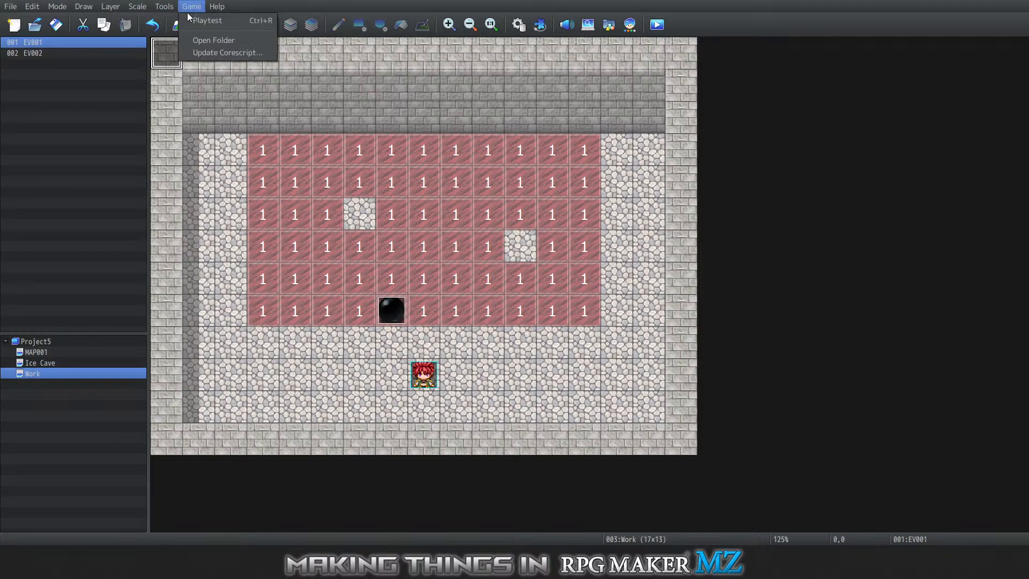
{"action": "left_click", "coordinate": [203, 20]}
{"action": "left_click", "coordinate": [506, 290]}
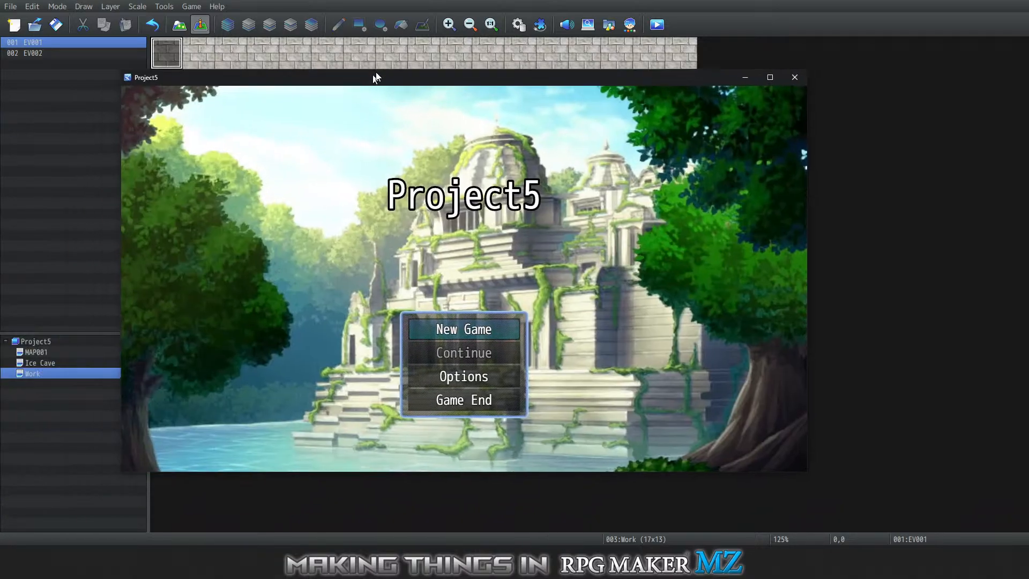
{"action": "left_click_drag", "start_coordinate": [399, 73], "coordinate": [443, 40]}
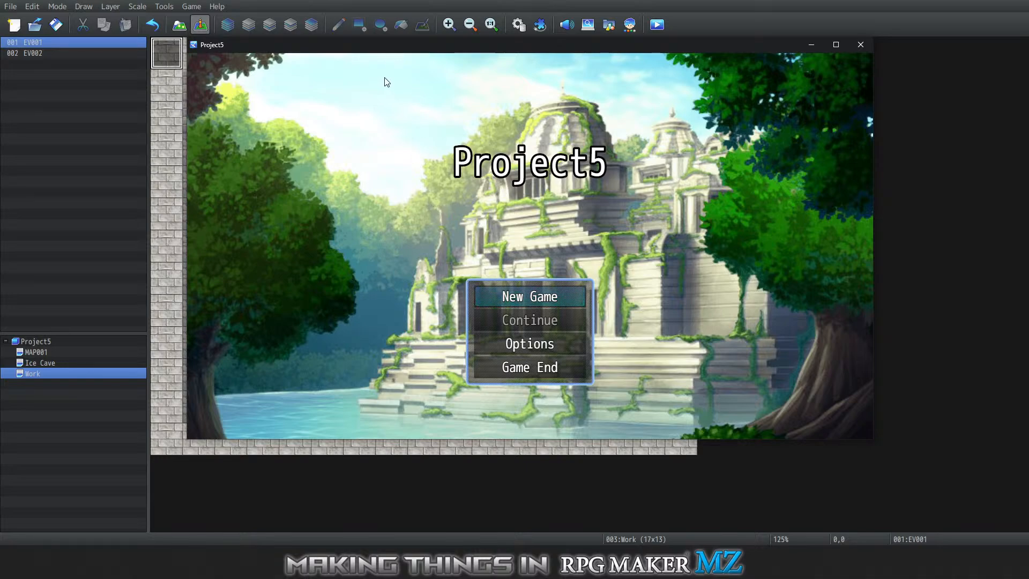
{"action": "key", "text": "Return"}
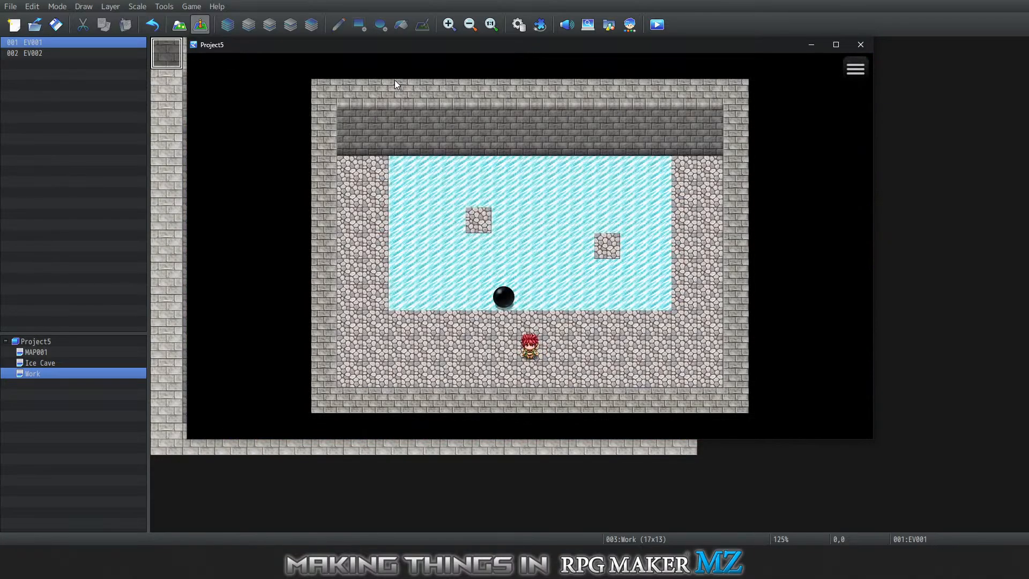
Push the ball north across the ice, and slide the hero east along the north wall into the ball
{"action": "key", "text": "Left"}
{"action": "key", "text": "Up"}
{"action": "key", "text": "Left"}
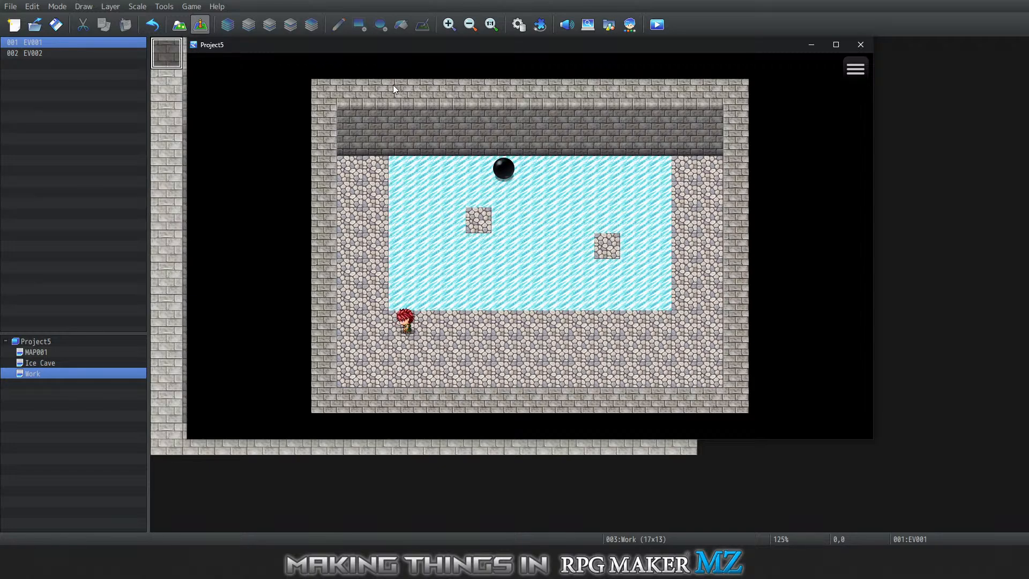
{"action": "key", "text": "Left"}
{"action": "key", "text": "Up"}
{"action": "key", "text": "Right"}
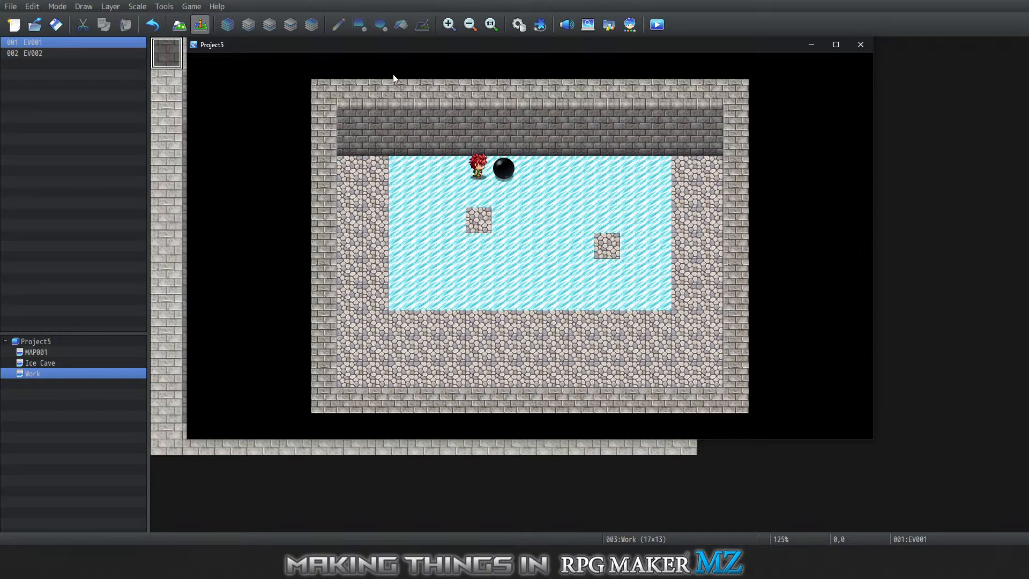
Slide the hero back and forth beside the ball, and slide east from the west floor onto the western stone tile
{"action": "key", "text": "Left"}
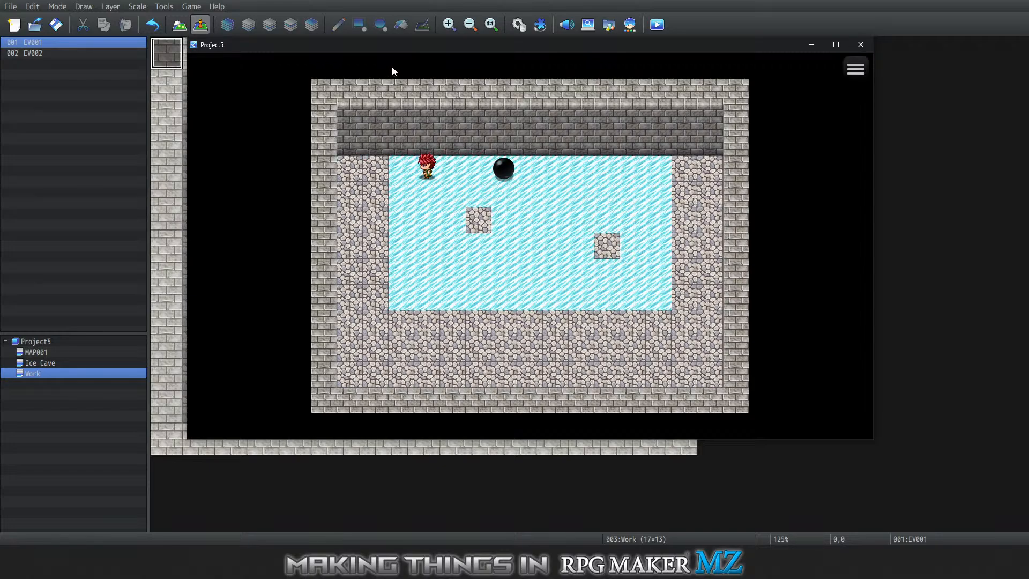
{"action": "key", "text": "Left"}
{"action": "key", "text": "Right"}
{"action": "key", "text": "Left"}
{"action": "key", "text": "Down"}
{"action": "key", "text": "Down"}
{"action": "key", "text": "Right"}
{"action": "key", "text": "Right"}
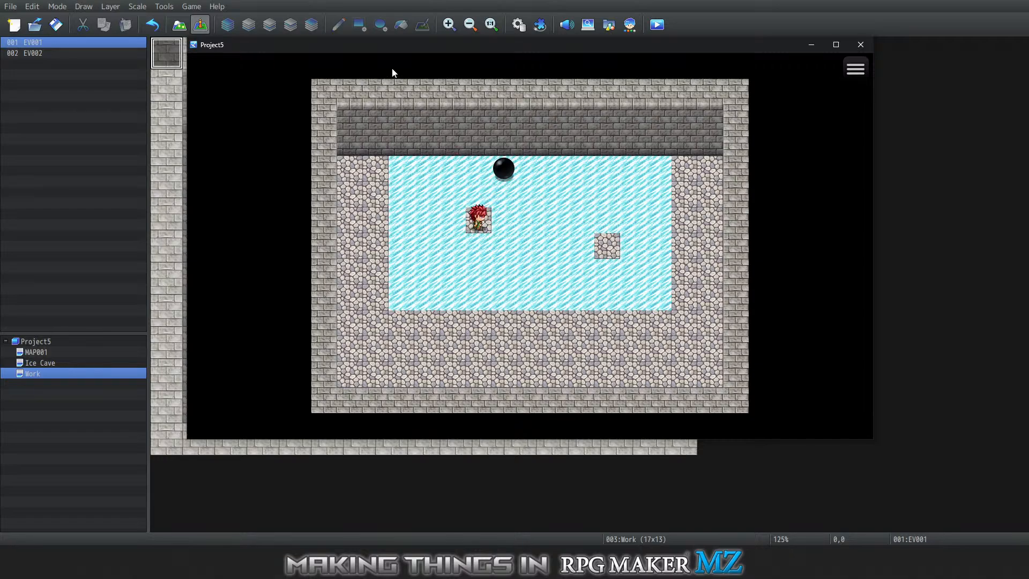
Slide the hero east off the western stone tile and cross the ice back to the west floor
{"action": "key", "text": "Right"}
{"action": "key", "text": "Left"}
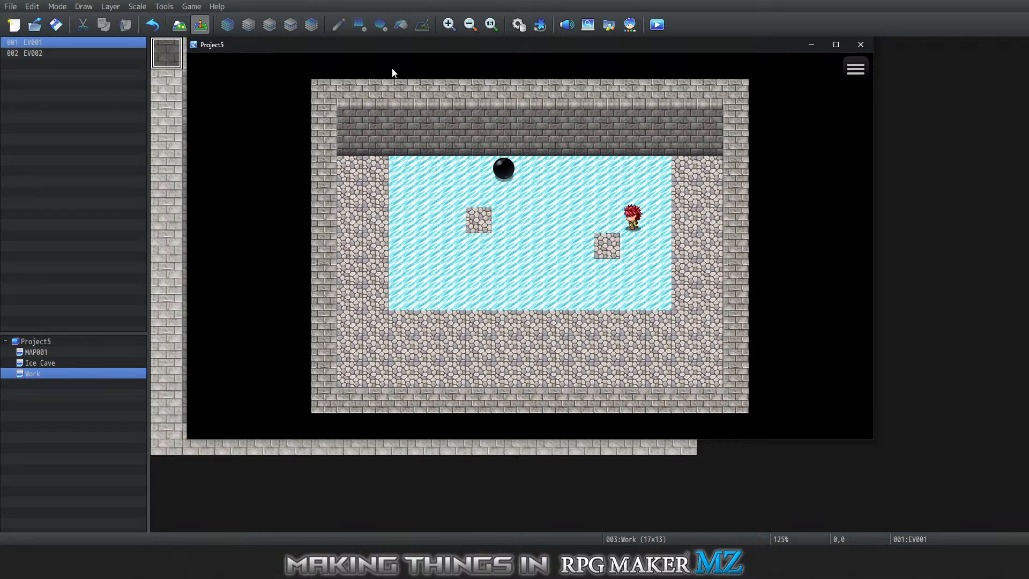
{"action": "key", "text": "Down"}
{"action": "key", "text": "Down"}
{"action": "key", "text": "Left"}
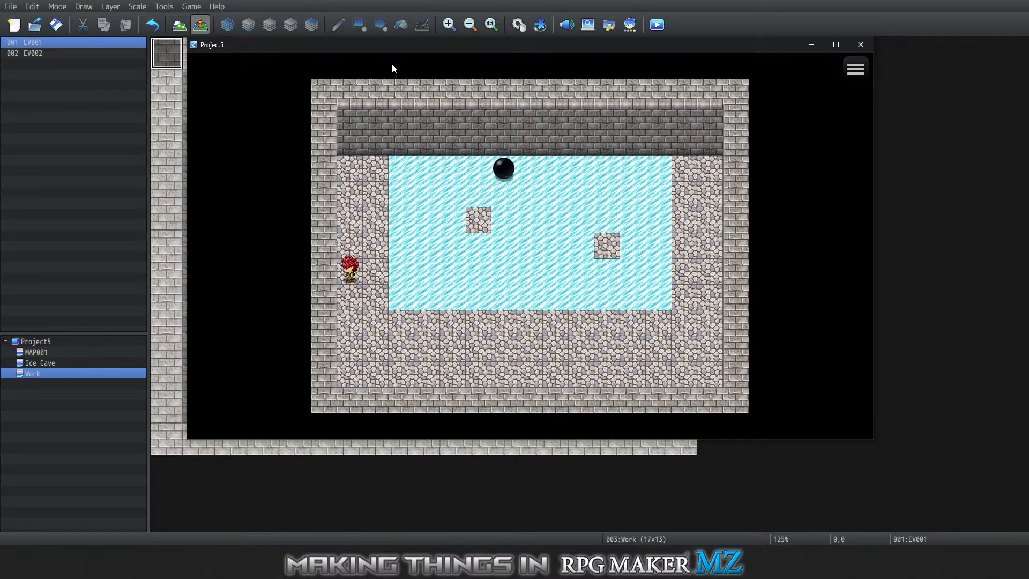
Walk the hero along the south floor, slide north up the ball's column, and return to the southwest floor
{"action": "key", "text": "Down"}
{"action": "key", "text": "Right"}
{"action": "key", "text": "Up"}
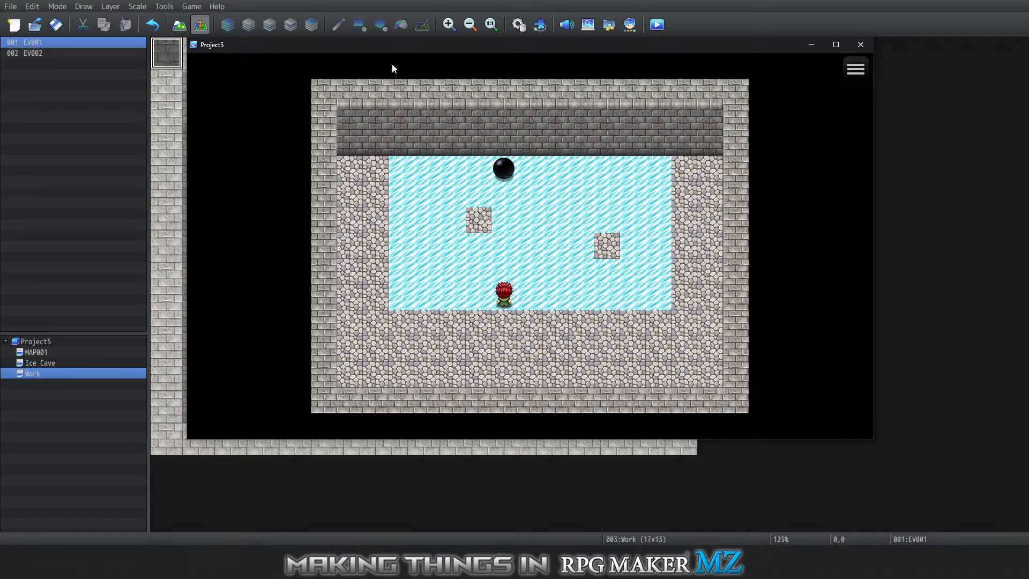
{"action": "key", "text": "Left"}
{"action": "key", "text": "Down"}
{"action": "key", "text": "Left"}
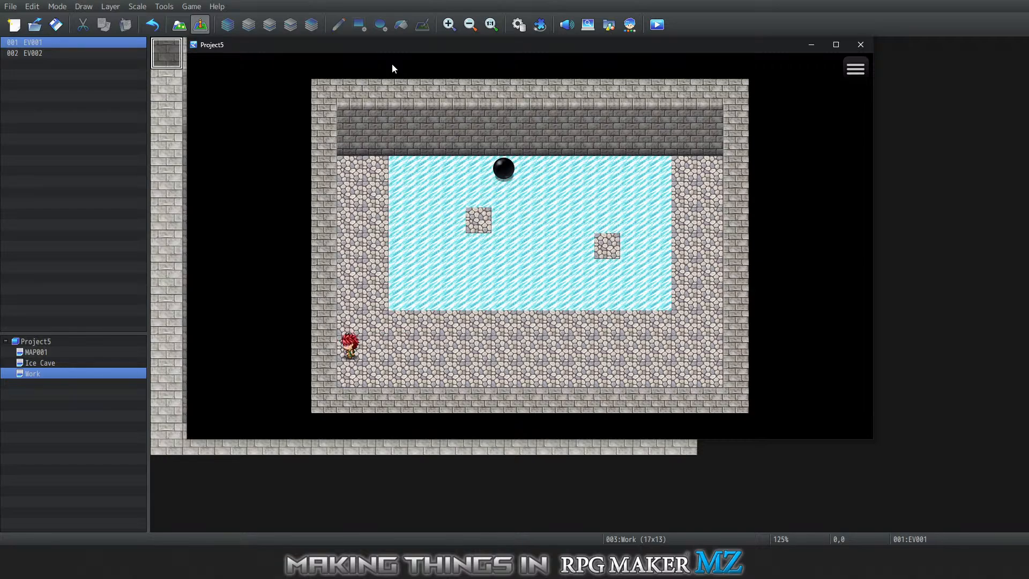
Walk the hero up the west floor, slide east along the second ice row, and end the playtest
{"action": "key", "text": "Up"}
{"action": "key", "text": "Right"}
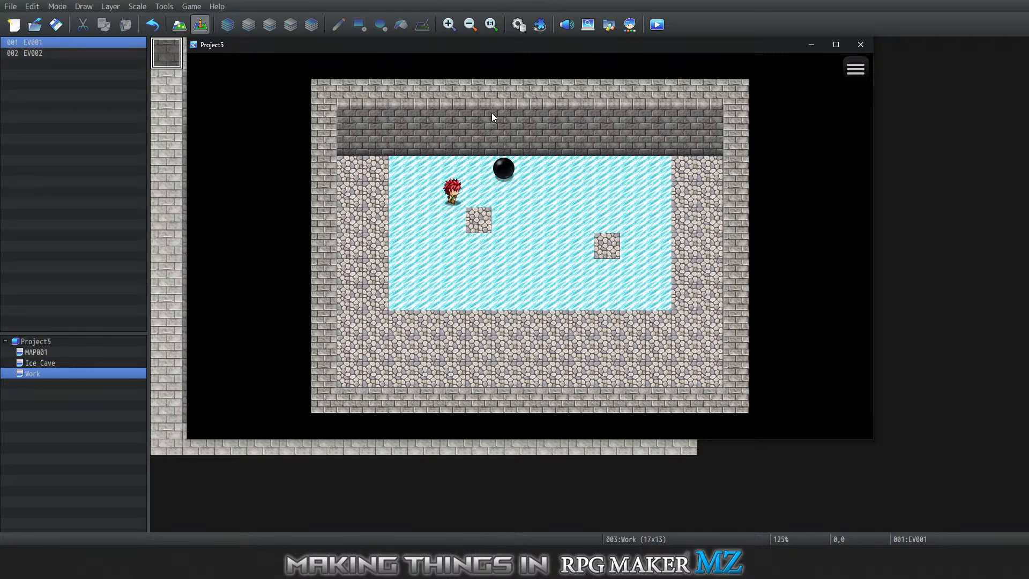
{"action": "left_click", "coordinate": [850, 46]}
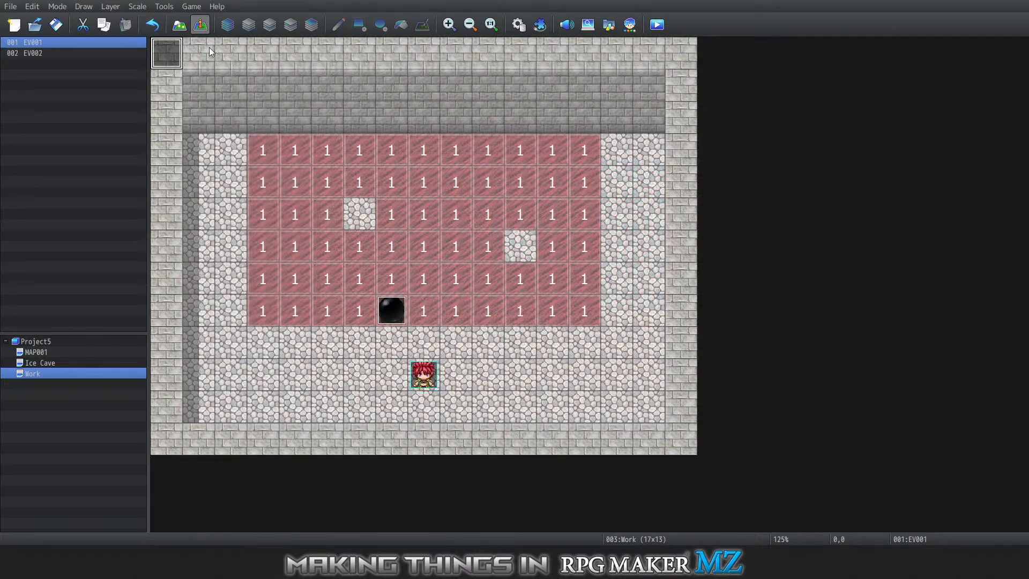
Reopen EV001 and change the self-switch command after page 3's loop to turn C OFF, accepting the event changes
{"action": "right_click", "coordinate": [170, 43]}
{"action": "left_click", "coordinate": [194, 46]}
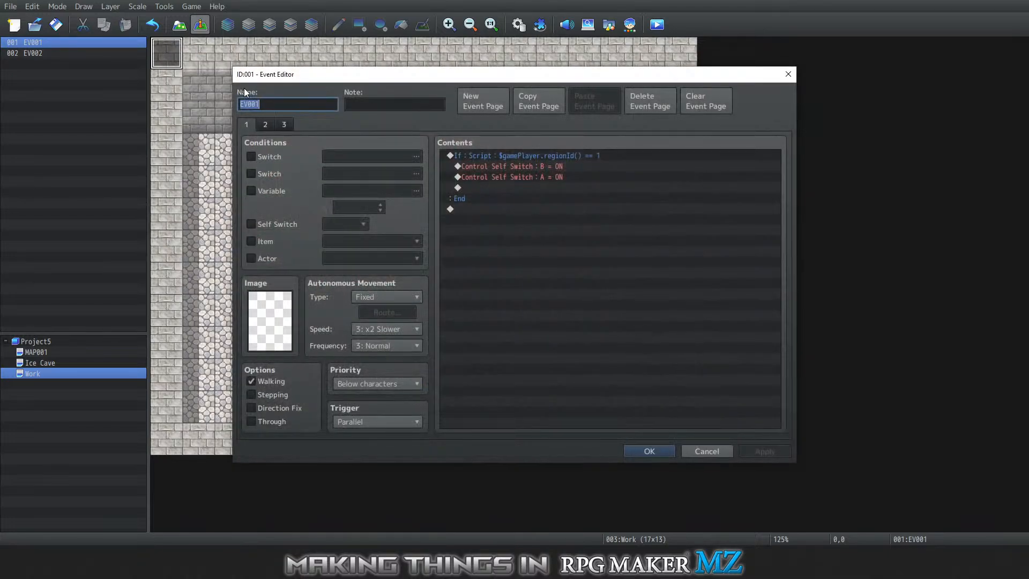
{"action": "left_click", "coordinate": [268, 126]}
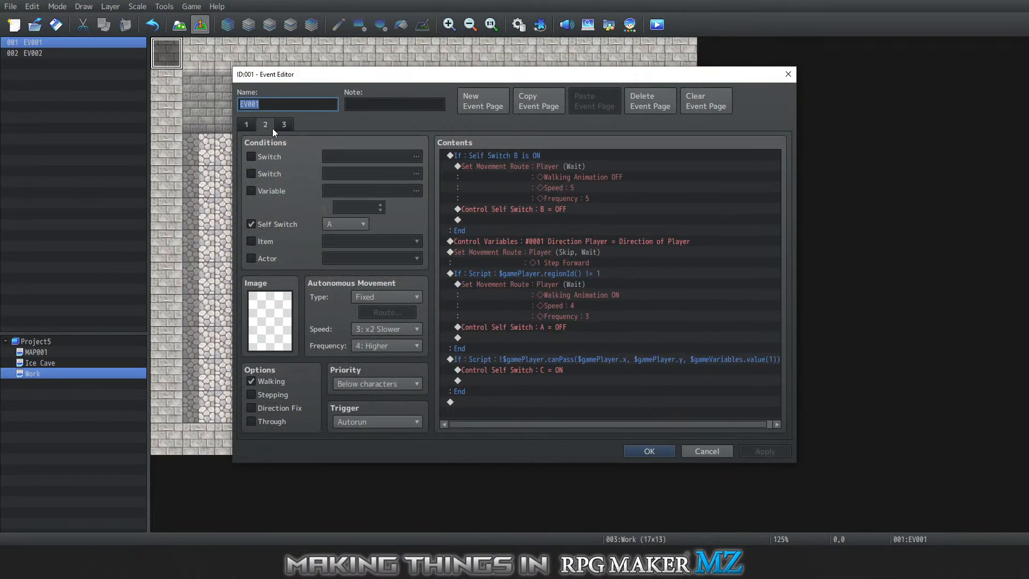
{"action": "left_click", "coordinate": [284, 125]}
{"action": "scroll", "coordinate": [591, 300], "scroll_direction": "up", "scroll_amount": 3}
{"action": "scroll", "coordinate": [573, 323], "scroll_direction": "down", "scroll_amount": 3}
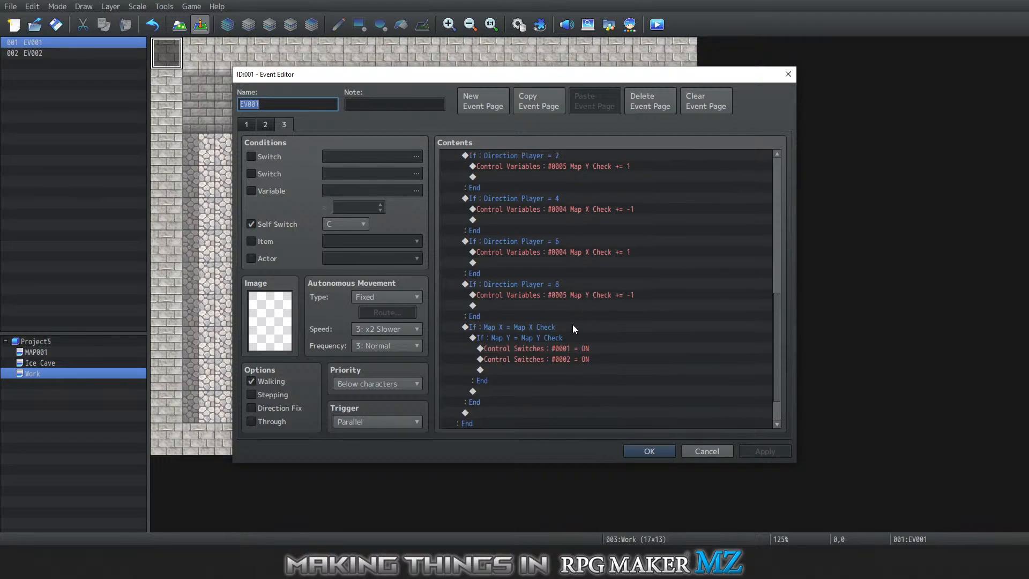
{"action": "left_click", "coordinate": [516, 412]}
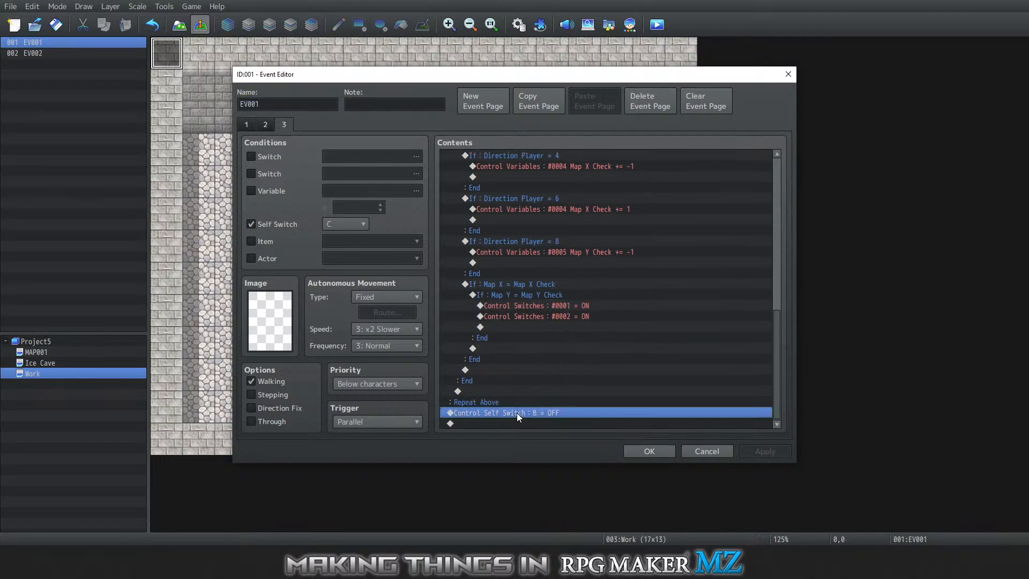
{"action": "right_click", "coordinate": [517, 413]}
{"action": "left_click", "coordinate": [540, 424]}
{"action": "left_click", "coordinate": [587, 268]}
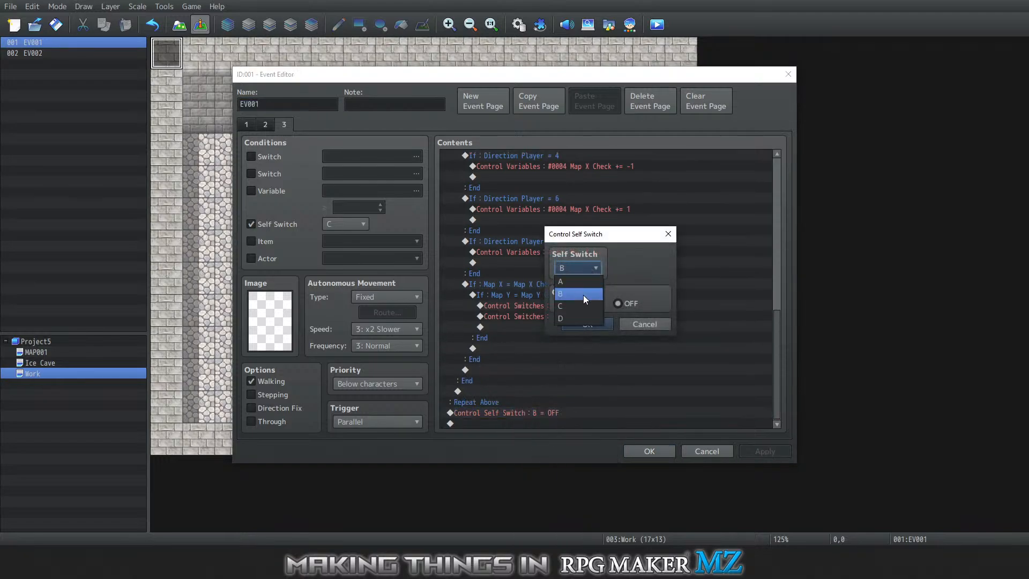
{"action": "left_click", "coordinate": [582, 306]}
{"action": "left_click", "coordinate": [599, 326]}
{"action": "scroll", "coordinate": [595, 343], "scroll_direction": "up", "scroll_amount": 3}
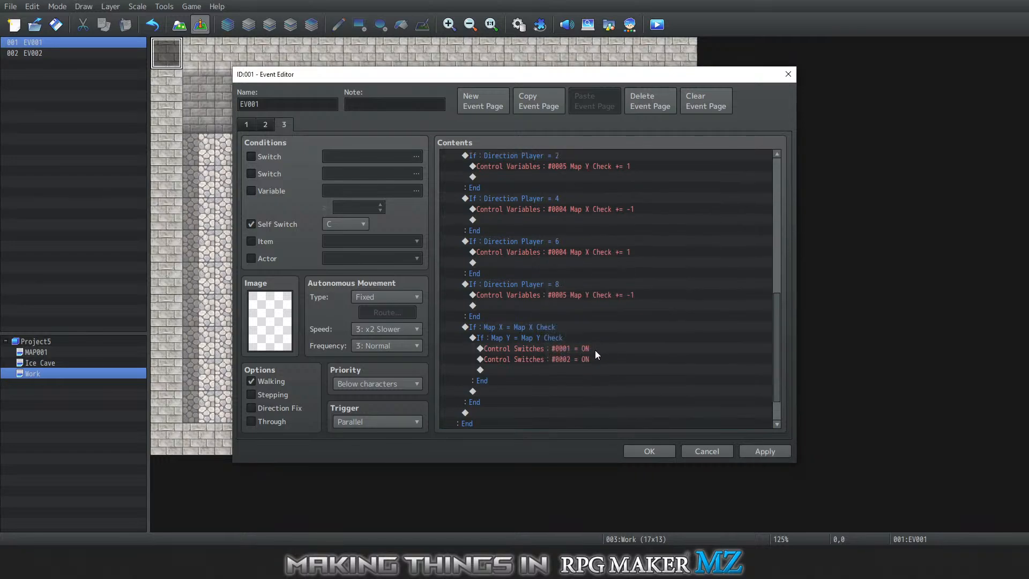
{"action": "scroll", "coordinate": [593, 316], "scroll_direction": "up", "scroll_amount": 10}
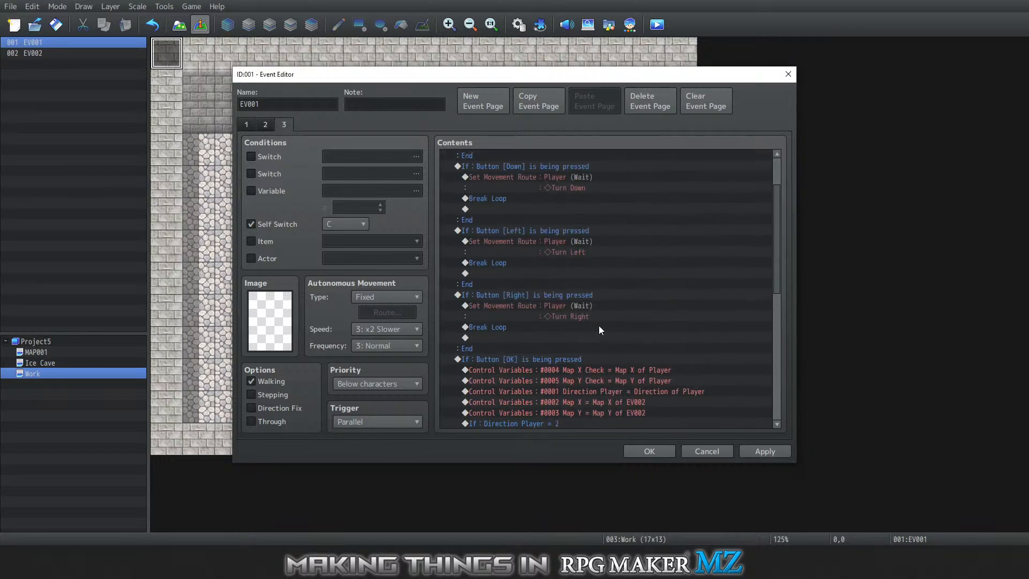
{"action": "left_click", "coordinate": [660, 449]}
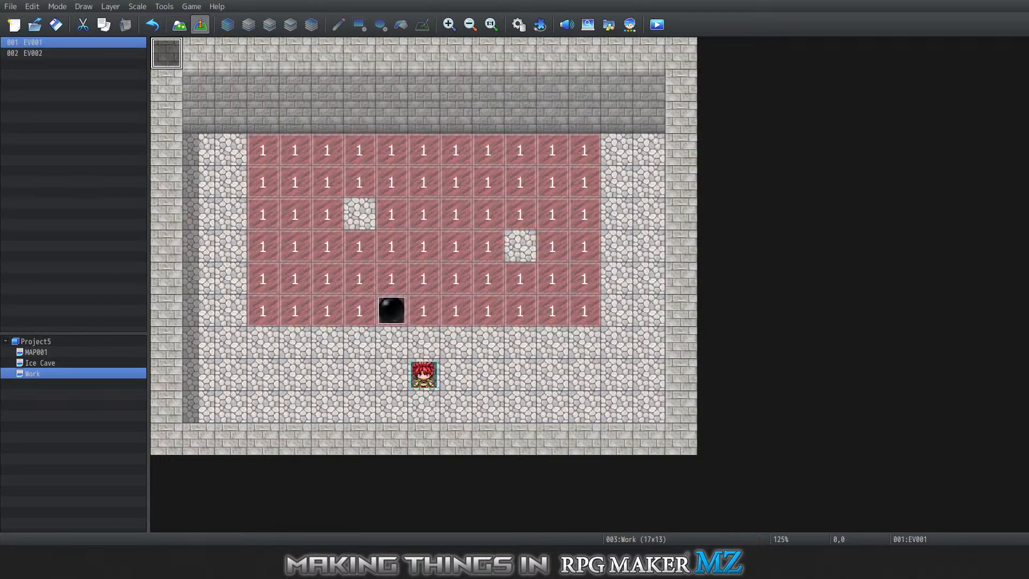
Save the event fix and playtest the map again from a new game
{"action": "left_click", "coordinate": [181, 9]}
{"action": "left_click", "coordinate": [199, 21]}
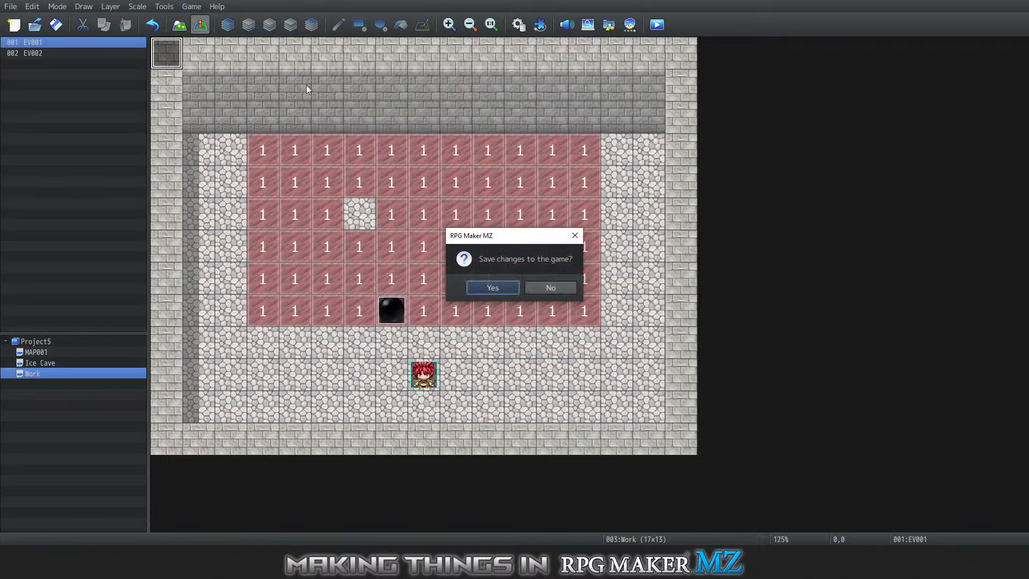
{"action": "left_click", "coordinate": [484, 288]}
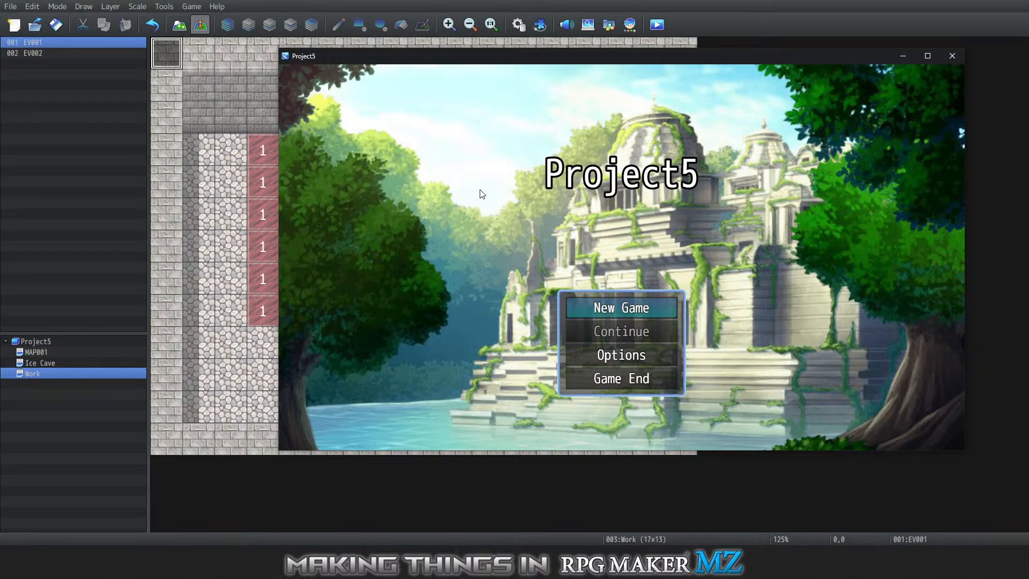
{"action": "key", "text": "Return"}
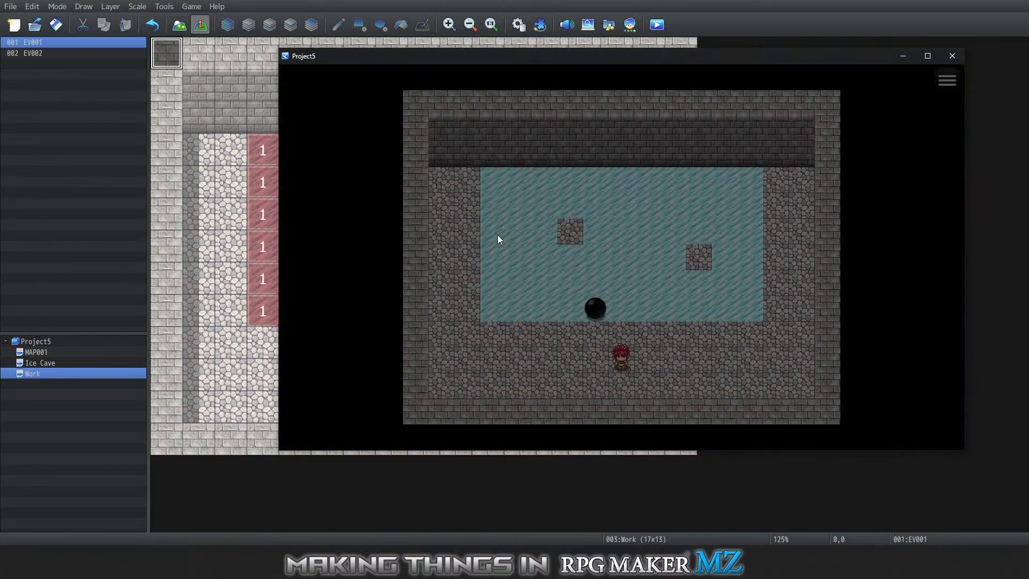
Walk the hero along the south floor and up the west floor, and slide east across the ice to the east floor
{"action": "key", "text": "Left"}
{"action": "key", "text": "Left"}
{"action": "key", "text": "Left"}
{"action": "key", "text": "Left"}
{"action": "key", "text": "Left"}
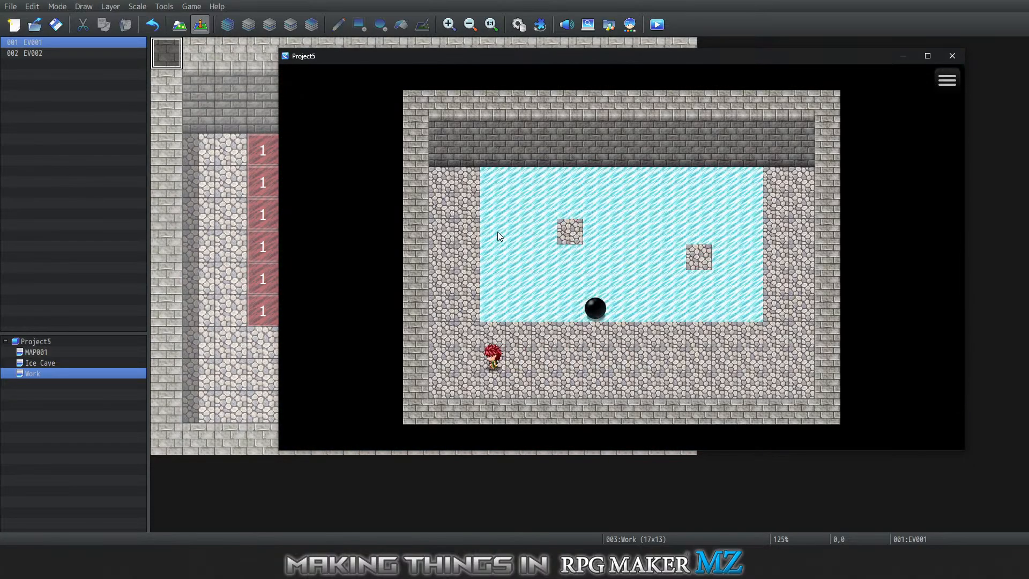
{"action": "key", "text": "Up"}
{"action": "key", "text": "Right"}
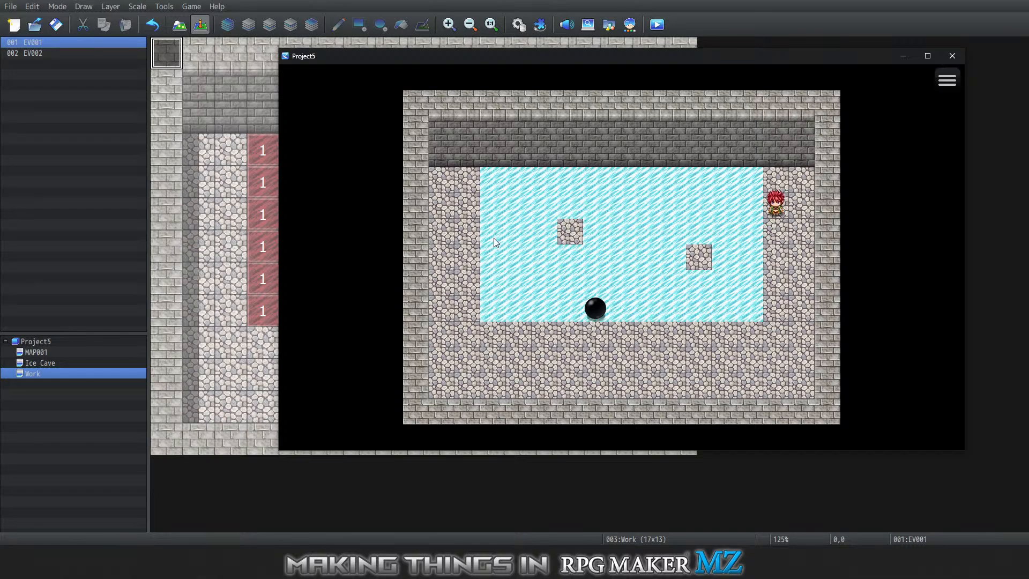
Slide the hero west onto the eastern stone patch, return to the south floor, and slide north onto the western stone patch
{"action": "key", "text": "Down"}
{"action": "key", "text": "Left"}
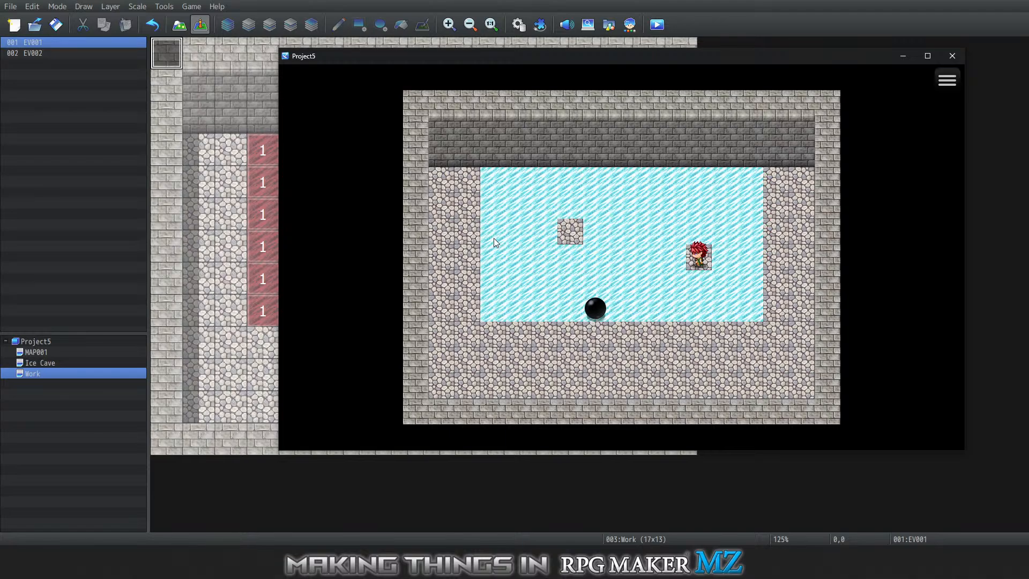
{"action": "key", "text": "Down"}
{"action": "key", "text": "Left"}
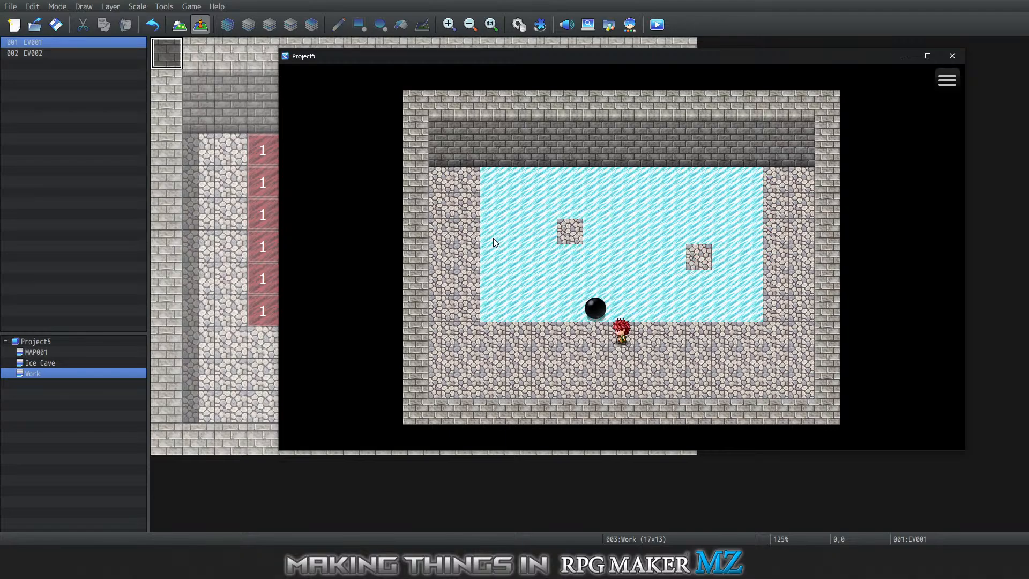
{"action": "key", "text": "Left"}
{"action": "key", "text": "Up"}
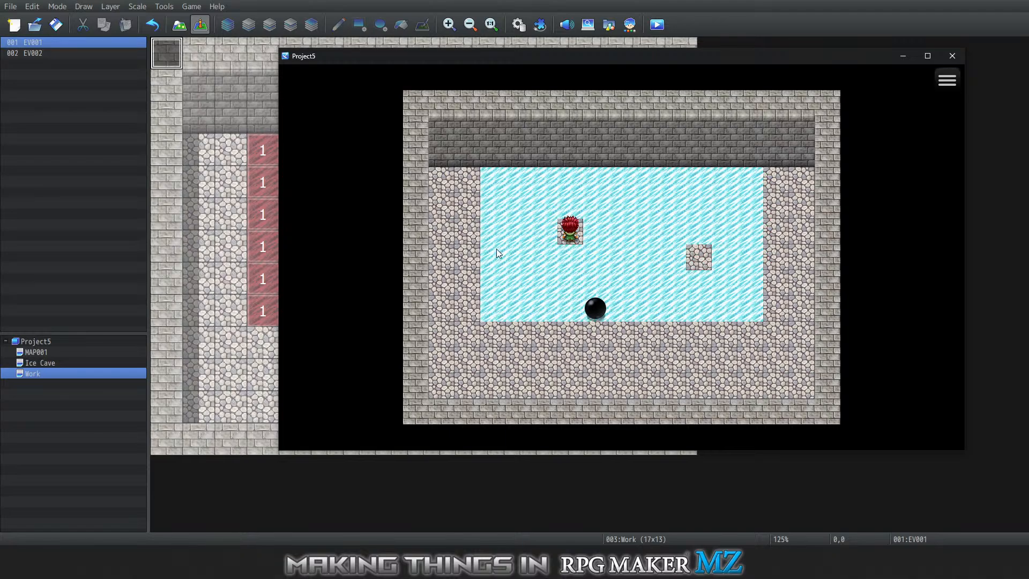
Bring the hero back to the west floor and push the ball east along the southernmost ice row
{"action": "key", "text": "Down"}
{"action": "key", "text": "Left"}
{"action": "key", "text": "Up"}
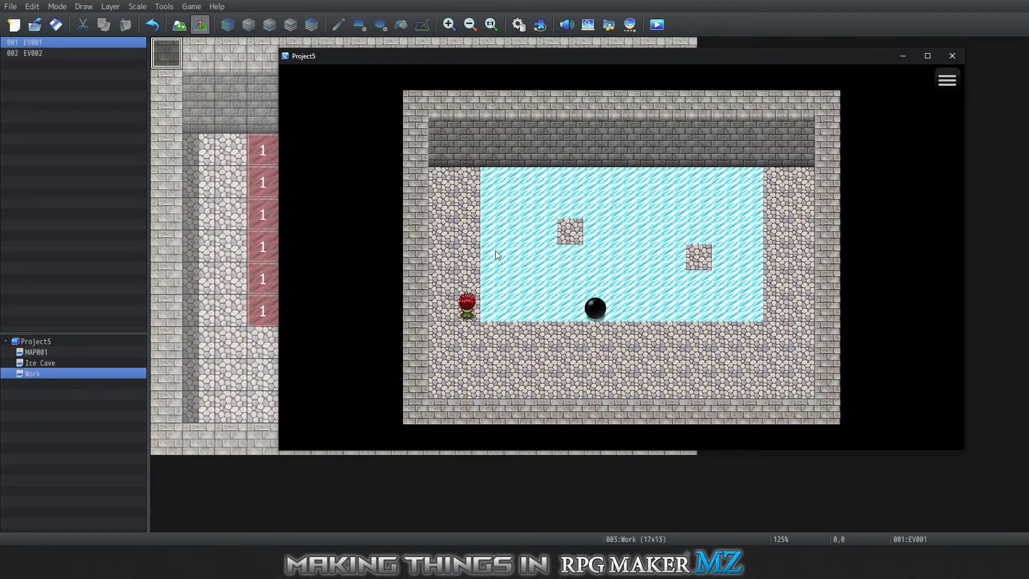
{"action": "key", "text": "Right"}
{"action": "key", "text": "Right"}
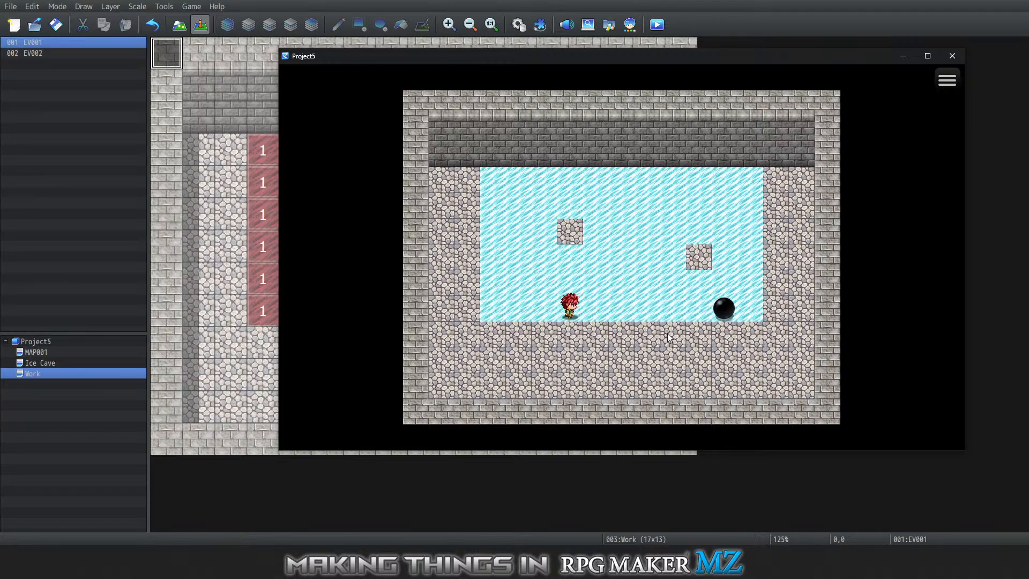
Push the ball north up the east floor to the eastern stone patch's row and stand the hero on its east side
{"action": "key", "text": "Right"}
{"action": "key", "text": "Down"}
{"action": "key", "text": "Right"}
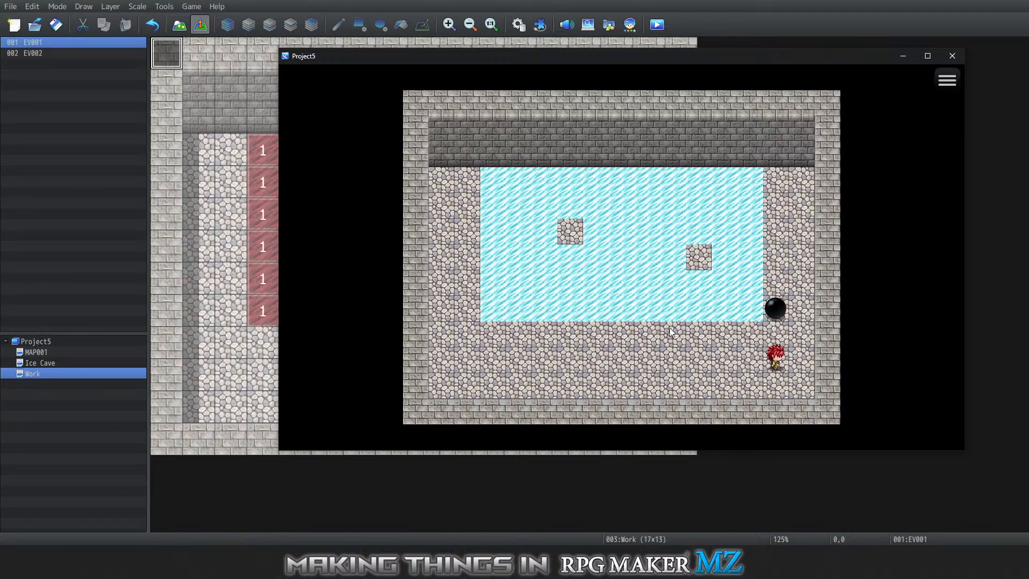
{"action": "key", "text": "Up"}
{"action": "key", "text": "Right"}
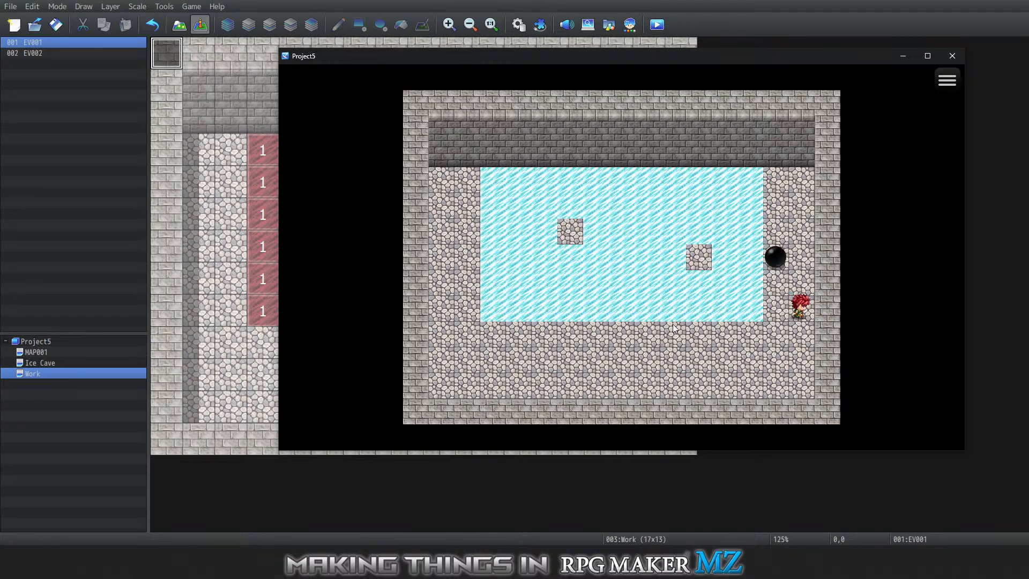
{"action": "key", "text": "Up"}
{"action": "key", "text": "Up"}
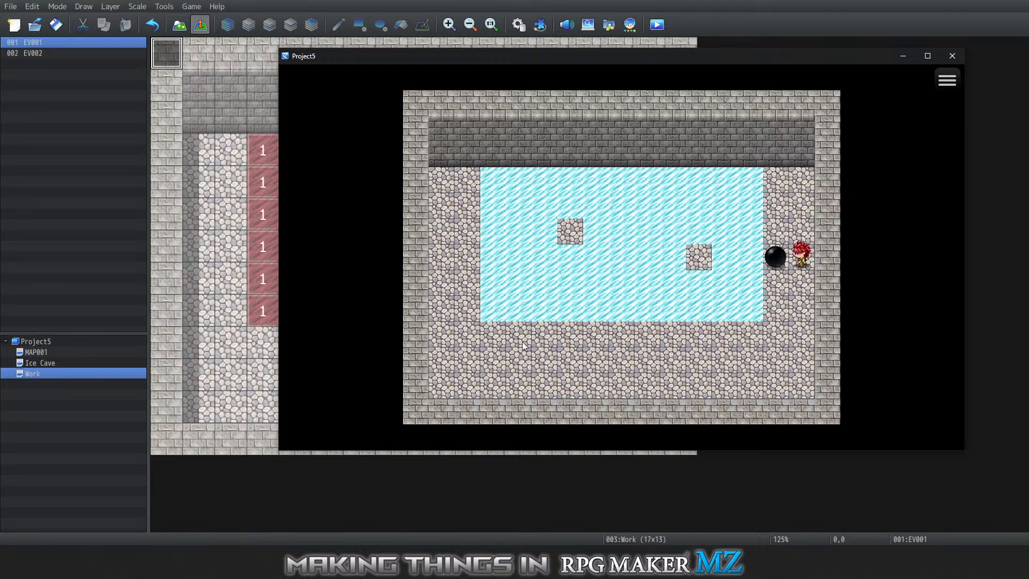
Push the ball west onto the eastern stone patch, then across the ice to the west floor, with the hero sliding after it
{"action": "key", "text": "Left"}
{"action": "key", "text": "Left"}
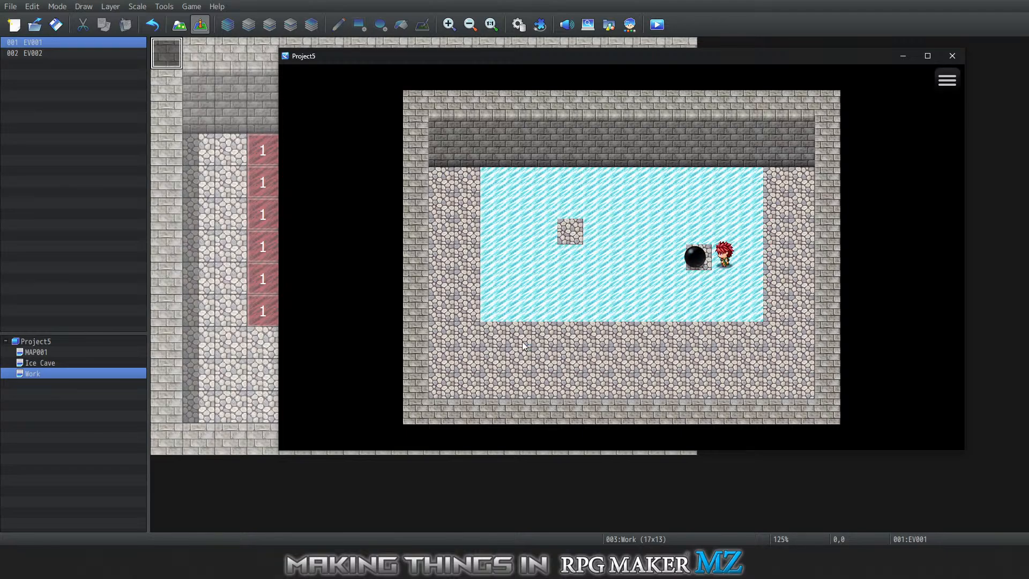
{"action": "key", "text": "Left"}
{"action": "key", "text": "Right"}
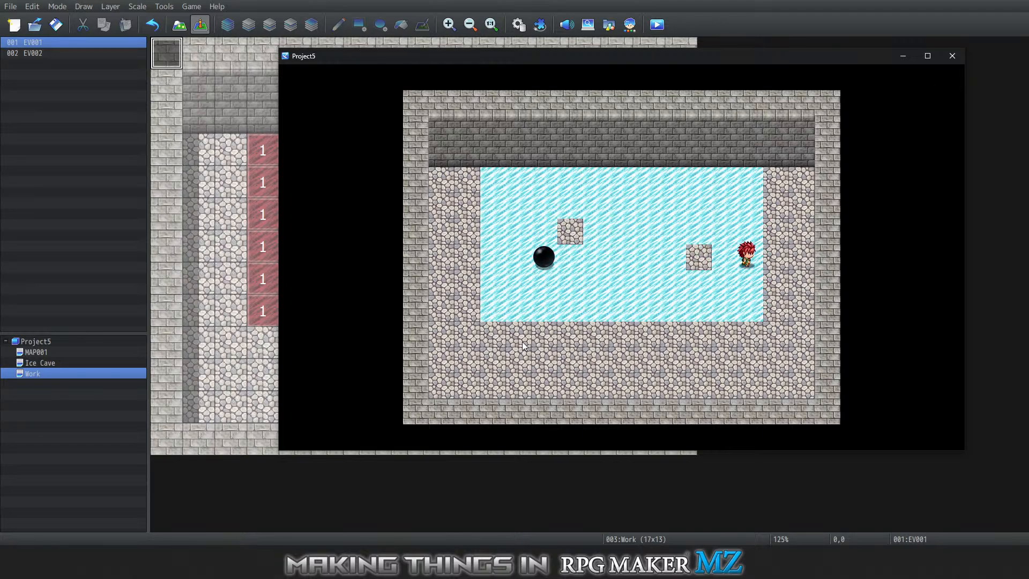
{"action": "key", "text": "Left"}
{"action": "key", "text": "Left"}
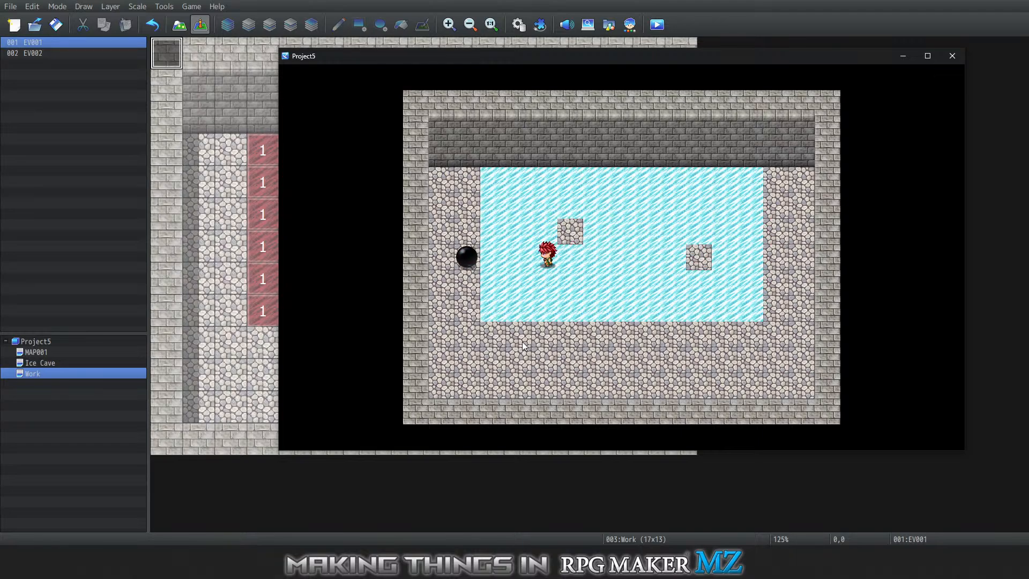
Circle the hero around to the ball's west side and push it east onto the eastern stone patch
{"action": "key", "text": "Down"}
{"action": "key", "text": "Left"}
{"action": "key", "text": "Up"}
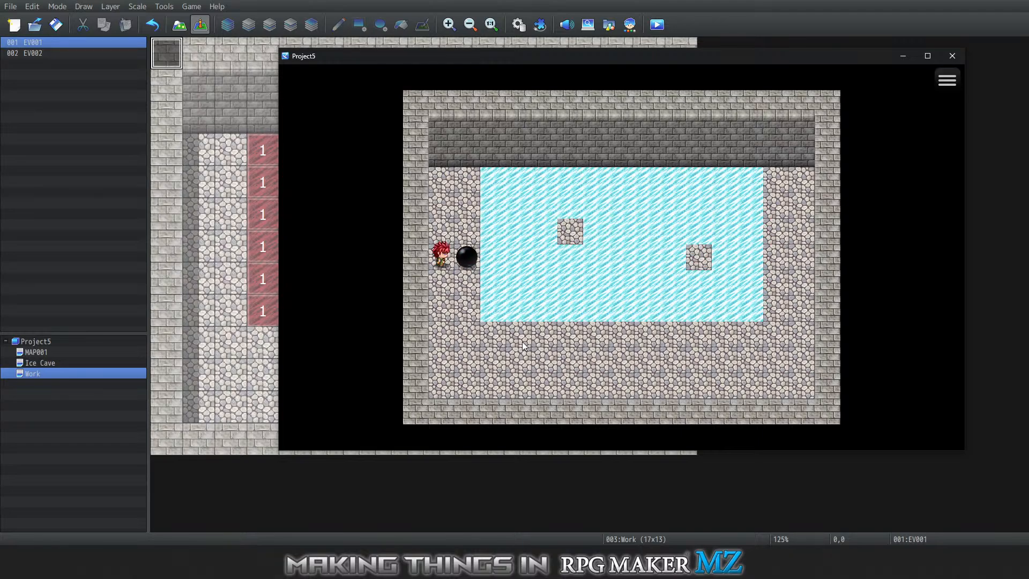
{"action": "key", "text": "Right"}
Walk the hero along the south and east floors, slide west up to the ball, and slide south off the ice
{"action": "key", "text": "Down"}
{"action": "key", "text": "Right"}
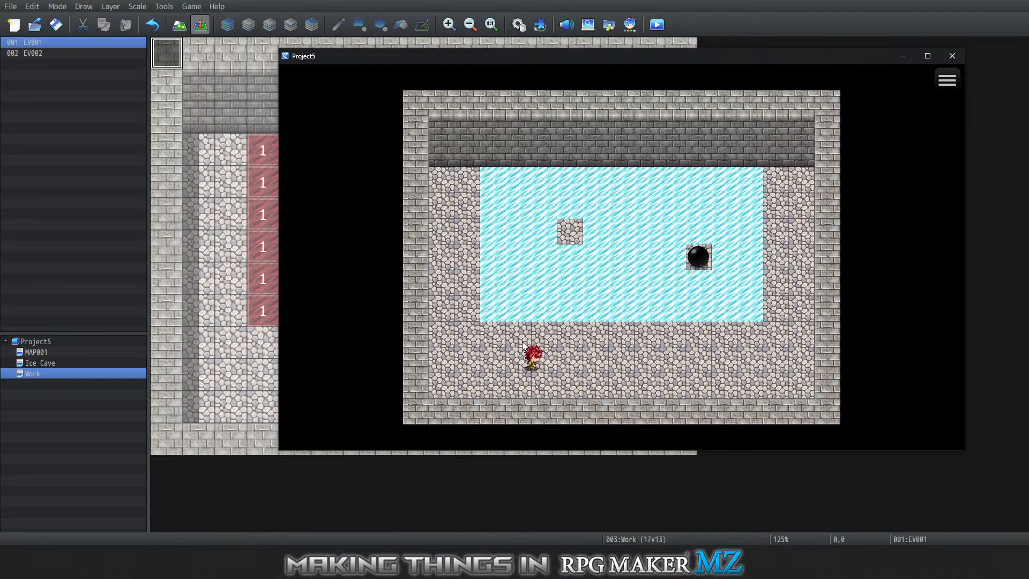
{"action": "key", "text": "Up"}
{"action": "key", "text": "Right"}
{"action": "key", "text": "Up"}
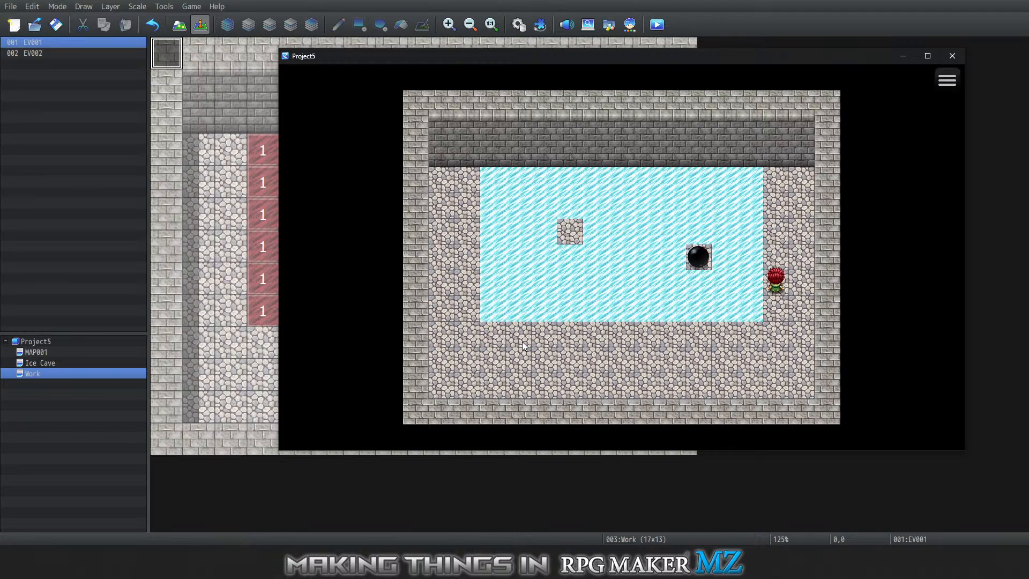
{"action": "key", "text": "Up"}
{"action": "key", "text": "Left"}
{"action": "key", "text": "Down"}
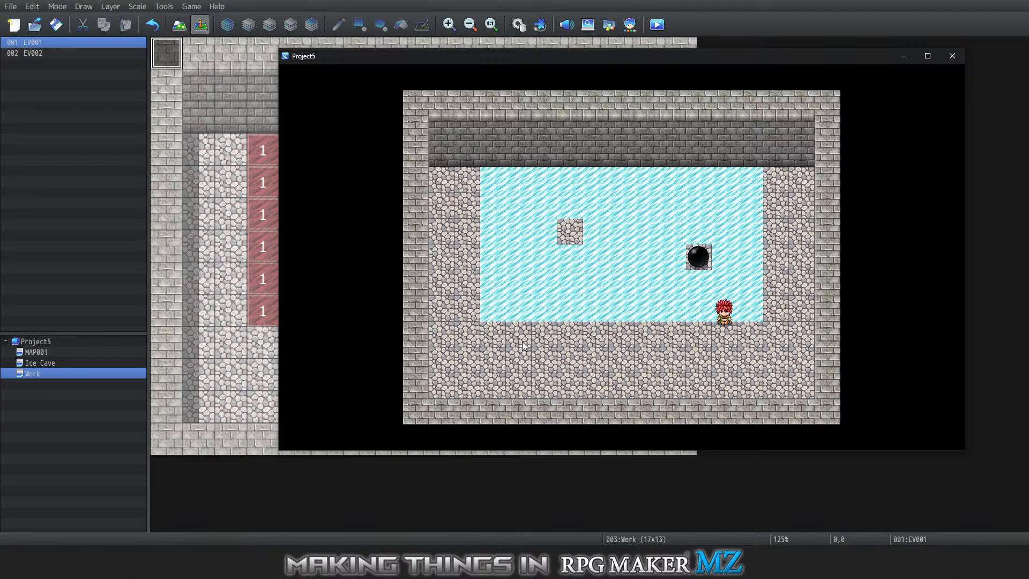
Slide the hero against the ball's south and west sides, and cross the northernmost ice row to the east floor
{"action": "key", "text": "Left"}
{"action": "key", "text": "Up"}
{"action": "key", "text": "Left"}
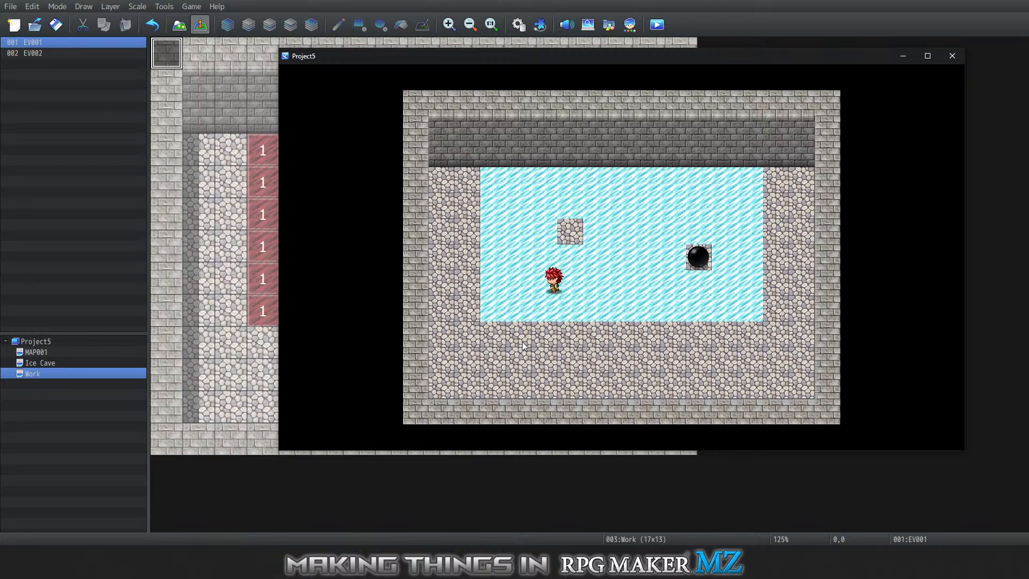
{"action": "key", "text": "Up"}
{"action": "key", "text": "Right"}
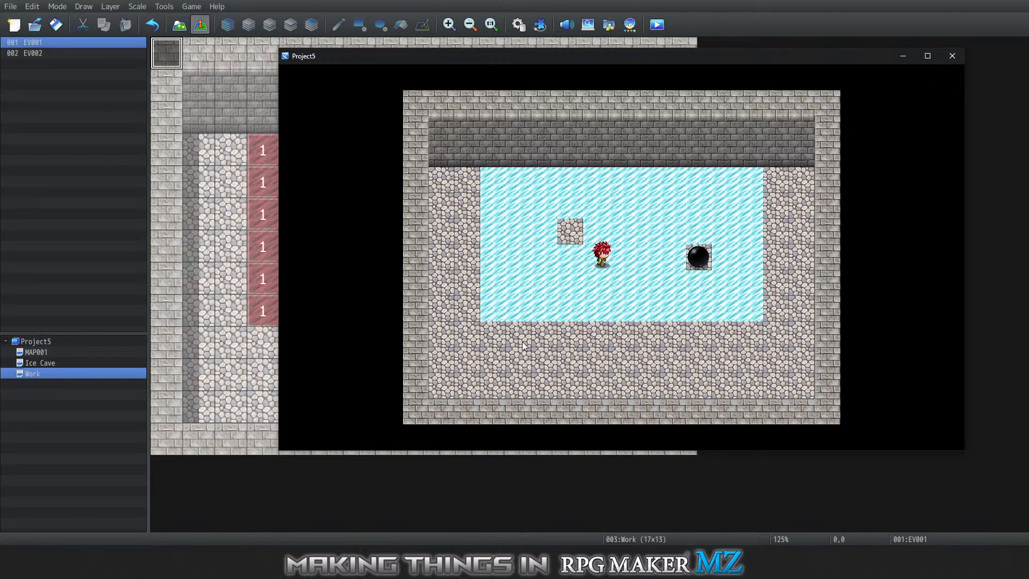
{"action": "key", "text": "Up"}
{"action": "key", "text": "Right"}
{"action": "key", "text": "Down"}
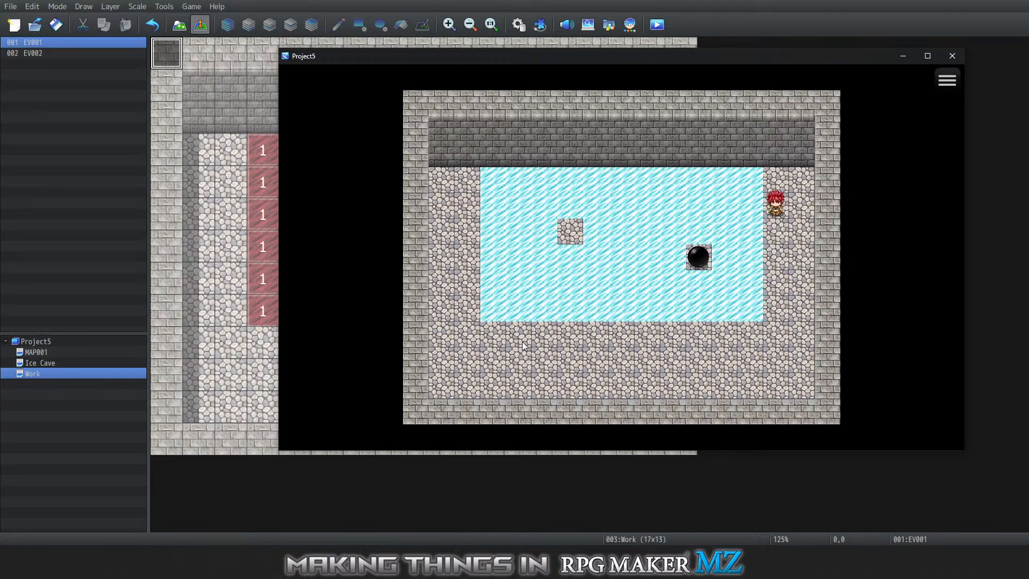
Slide the hero west below the ball, loop back over the ice to the east floor, and push the ball west off the stone patch
{"action": "key", "text": "Down"}
{"action": "key", "text": "Left"}
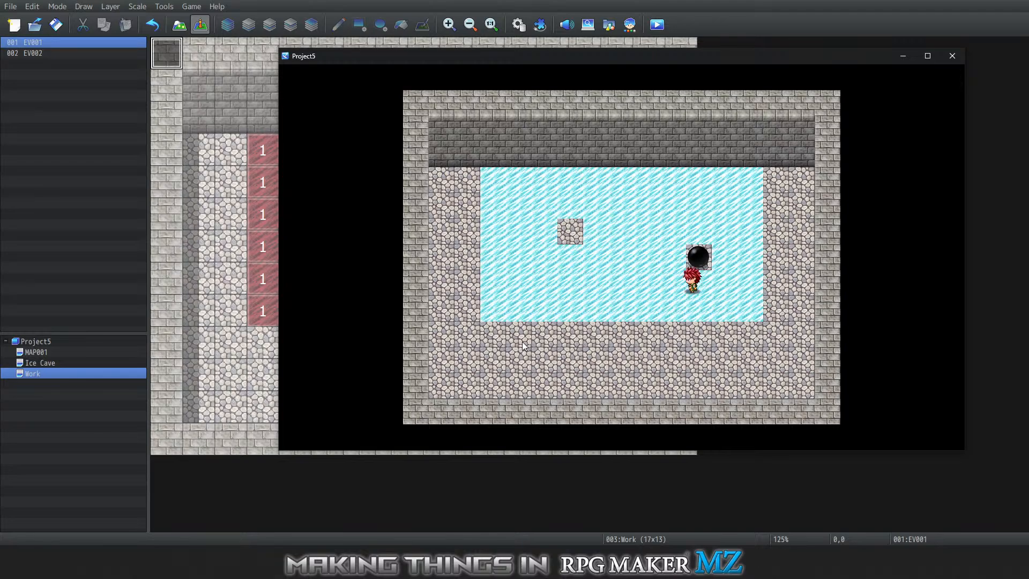
{"action": "key", "text": "Up"}
{"action": "key", "text": "Right"}
{"action": "key", "text": "Up"}
{"action": "key", "text": "Right"}
{"action": "key", "text": "Down"}
{"action": "key", "text": "Down"}
{"action": "key", "text": "Down"}
{"action": "key", "text": "Left"}
{"action": "key", "text": "Left"}
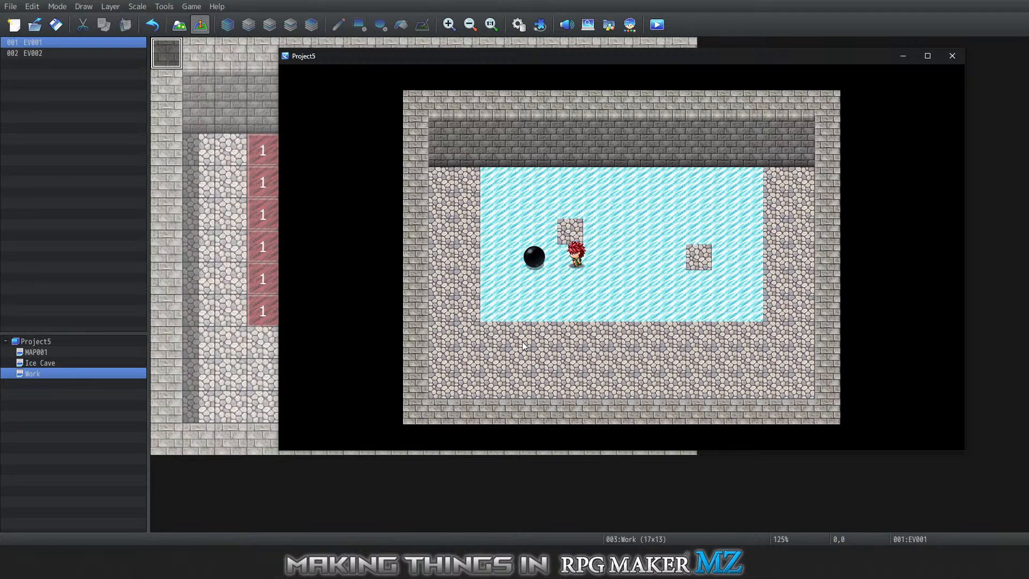
Walk the hero around the ball on the west floor and push it east back onto the eastern stone patch
{"action": "key", "text": "Down"}
{"action": "key", "text": "Left"}
{"action": "key", "text": "Up"}
{"action": "key", "text": "Up"}
{"action": "key", "text": "Up"}
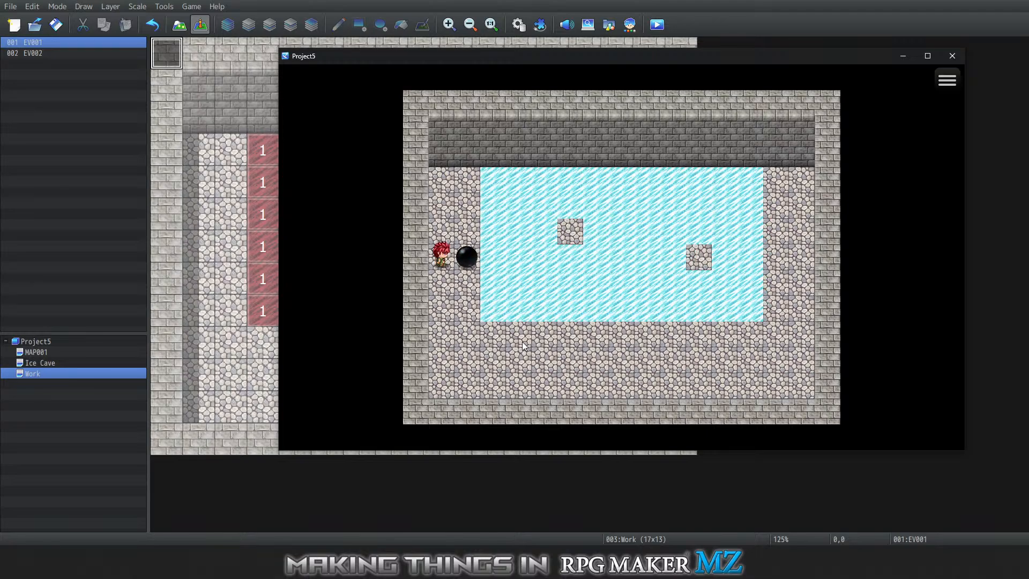
{"action": "key", "text": "Right"}
Walk the hero down the west floor and east along the south wall to the east floor
{"action": "key", "text": "Down"}
{"action": "key", "text": "Down"}
{"action": "key", "text": "Down"}
{"action": "key", "text": "Down"}
{"action": "key", "text": "Down"}
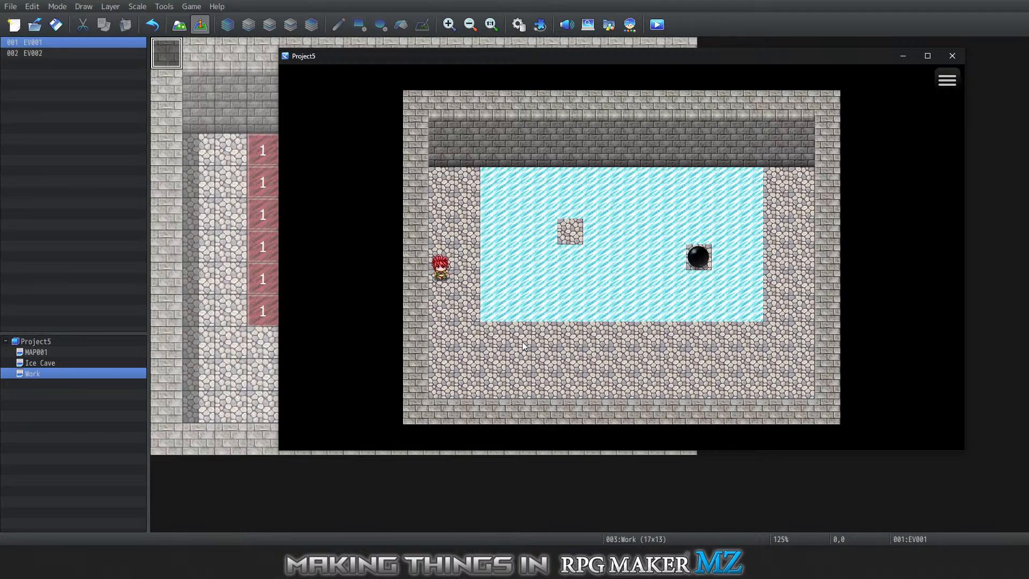
{"action": "key", "text": "Right"}
{"action": "key", "text": "Right"}
{"action": "key", "text": "Right"}
{"action": "key", "text": "Right"}
{"action": "key", "text": "Right"}
{"action": "key", "text": "Right"}
{"action": "key", "text": "Right"}
{"action": "key", "text": "Right"}
{"action": "key", "text": "Right"}
{"action": "key", "text": "Right"}
{"action": "key", "text": "Right"}
{"action": "key", "text": "Right"}
{"action": "key", "text": "Right"}
{"action": "key", "text": "Right"}
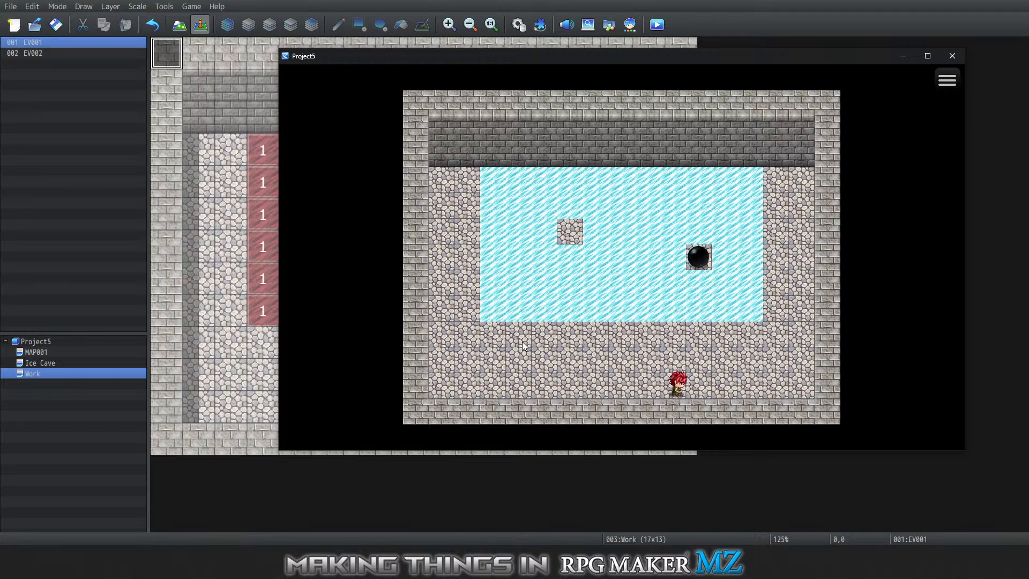
Walk the hero up the east floor, slide west along the northernmost ice row, and walk down the west floor
{"action": "key", "text": "Up"}
{"action": "key", "text": "Up"}
{"action": "key", "text": "Up"}
{"action": "key", "text": "Up"}
{"action": "key", "text": "Up"}
{"action": "key", "text": "Up"}
{"action": "key", "text": "Up"}
{"action": "key", "text": "Left"}
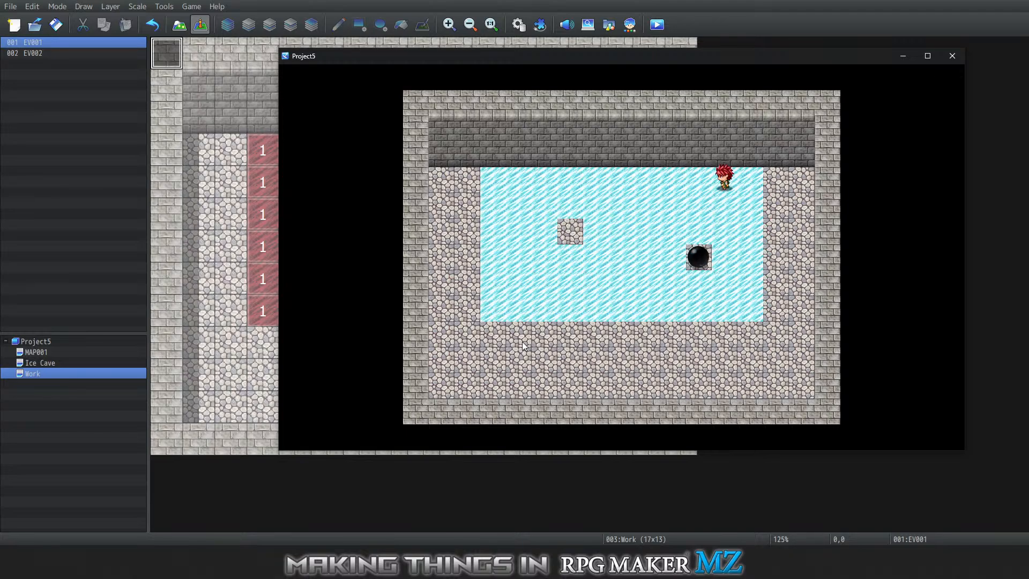
{"action": "key", "text": "Down"}
{"action": "key", "text": "Down"}
{"action": "key", "text": "Down"}
{"action": "key", "text": "Down"}
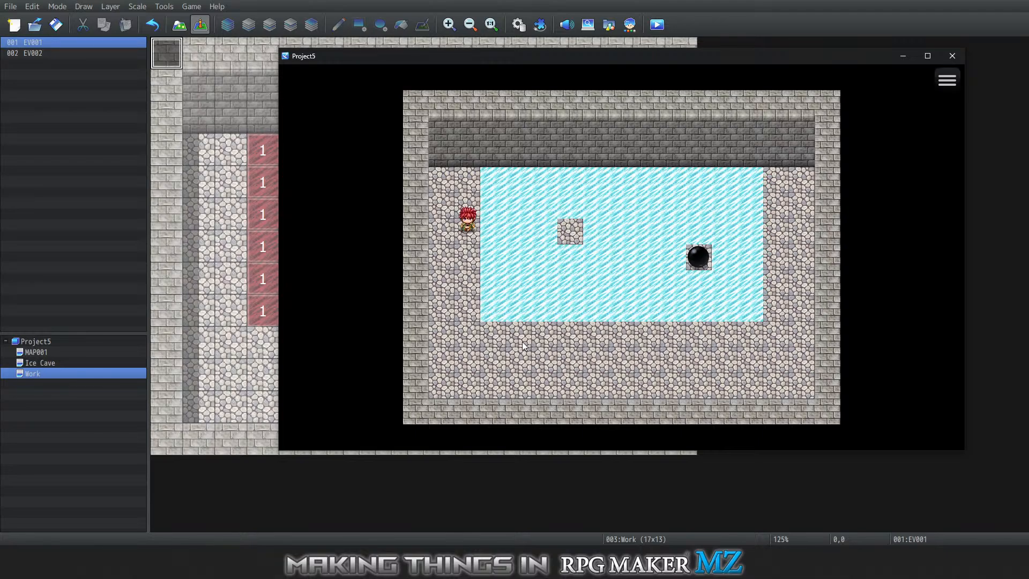
Slide the hero east along the ice row below the ball, slide west up to its east side, and slide south off the ice
{"action": "key", "text": "Right"}
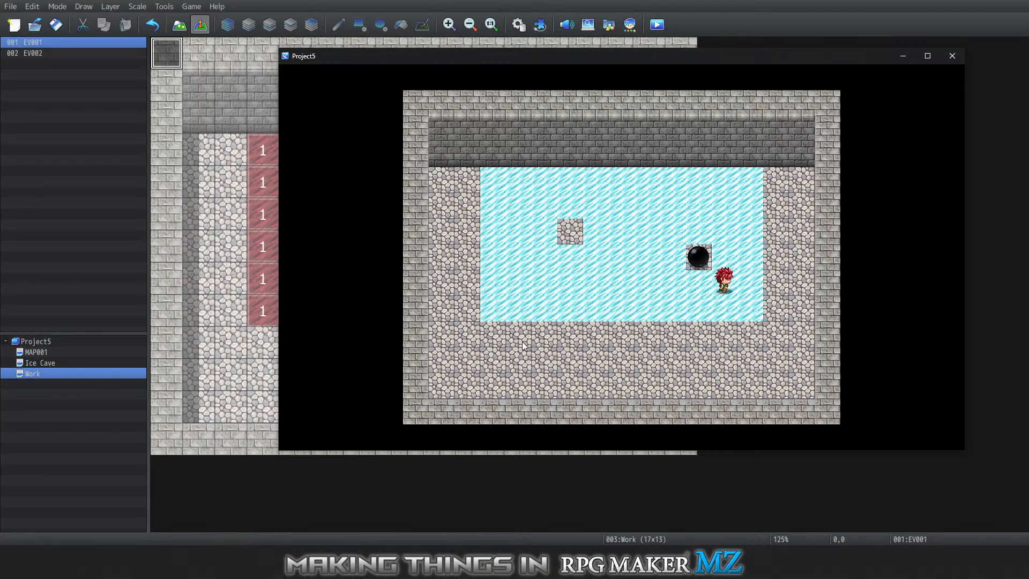
{"action": "key", "text": "Up"}
{"action": "key", "text": "Left"}
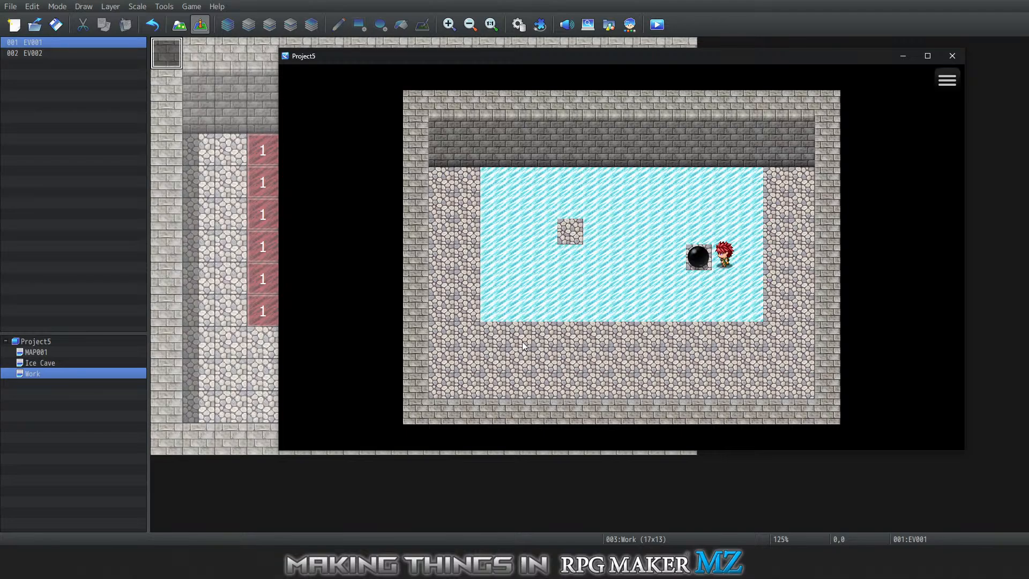
{"action": "key", "text": "Down"}
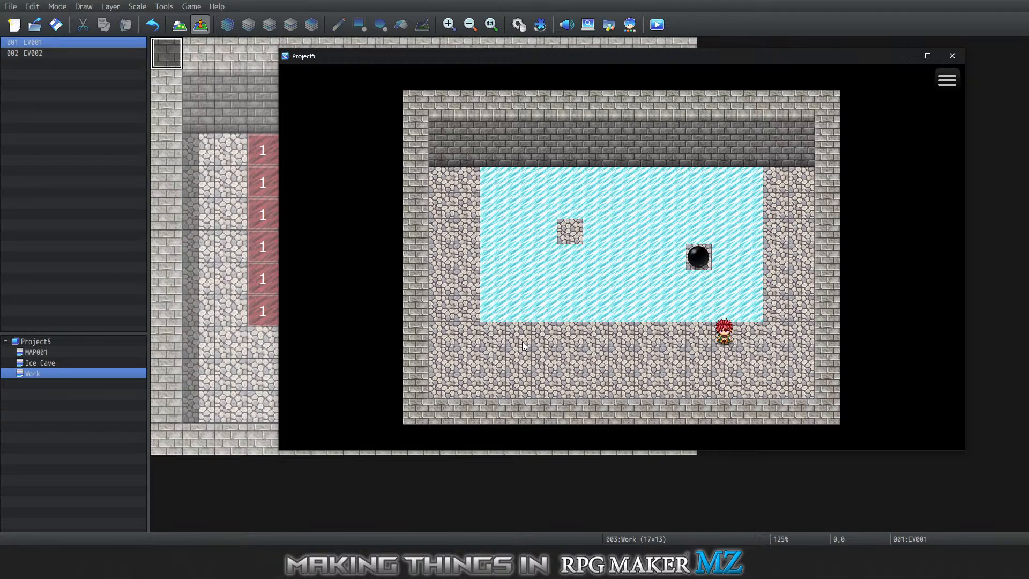
Loop the hero over the northernmost ice row and the row below the ball, and push the ball west off the stone patch
{"action": "key", "text": "Up"}
{"action": "key", "text": "Left"}
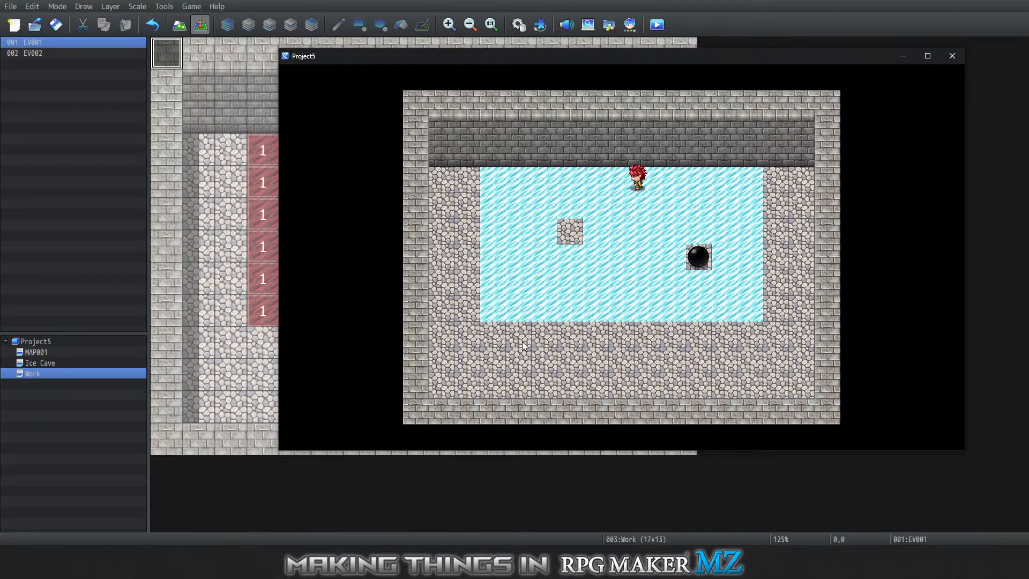
{"action": "key", "text": "Down"}
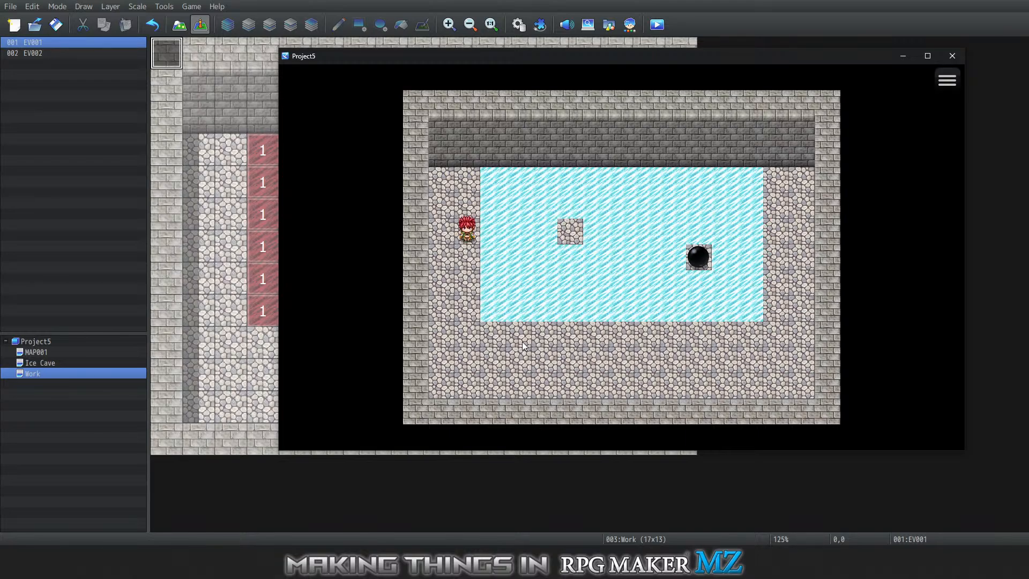
{"action": "key", "text": "Down"}
{"action": "key", "text": "Right"}
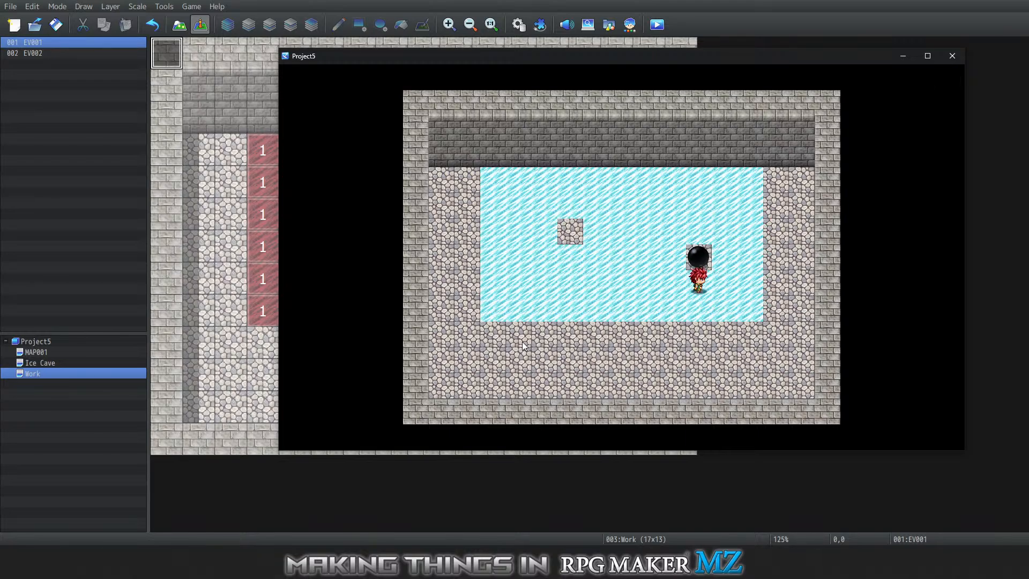
{"action": "key", "text": "Right"}
{"action": "key", "text": "Up"}
{"action": "key", "text": "Left"}
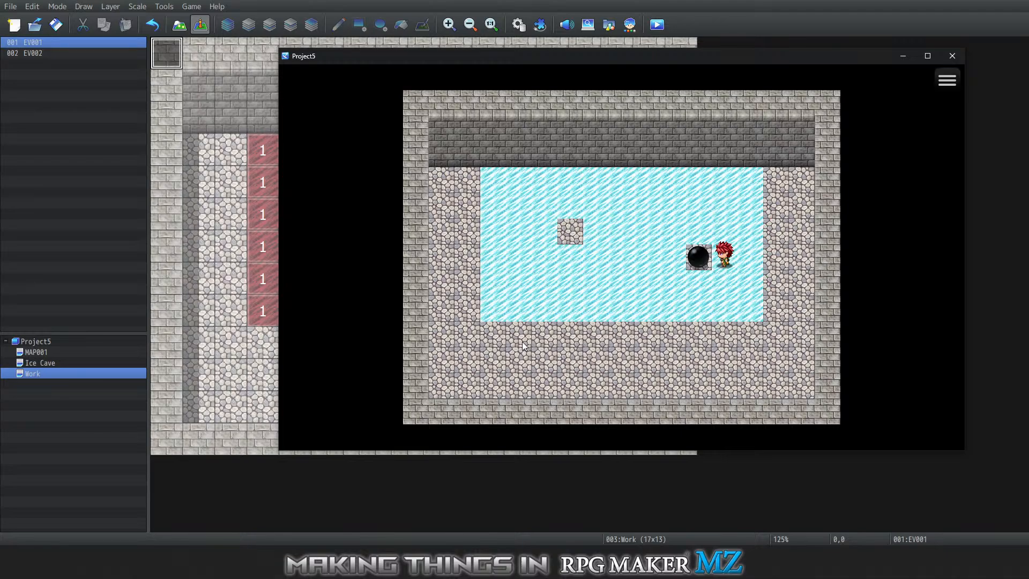
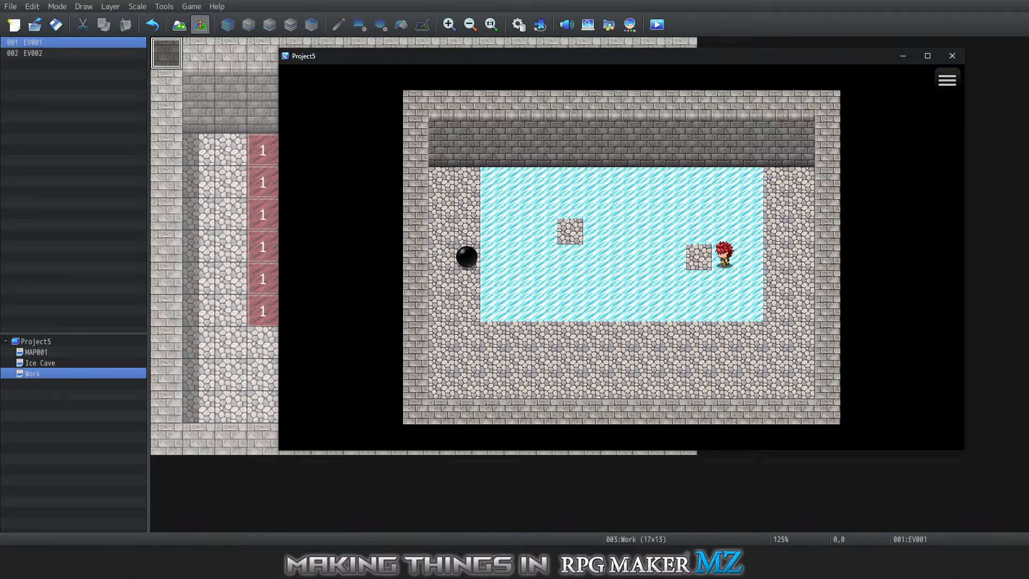
Close the playtest and turn off Wait for Completion for EV002's 1 Step Forward route under RegionIDEvent = 1 on page 2
{"action": "left_click", "coordinate": [953, 56]}
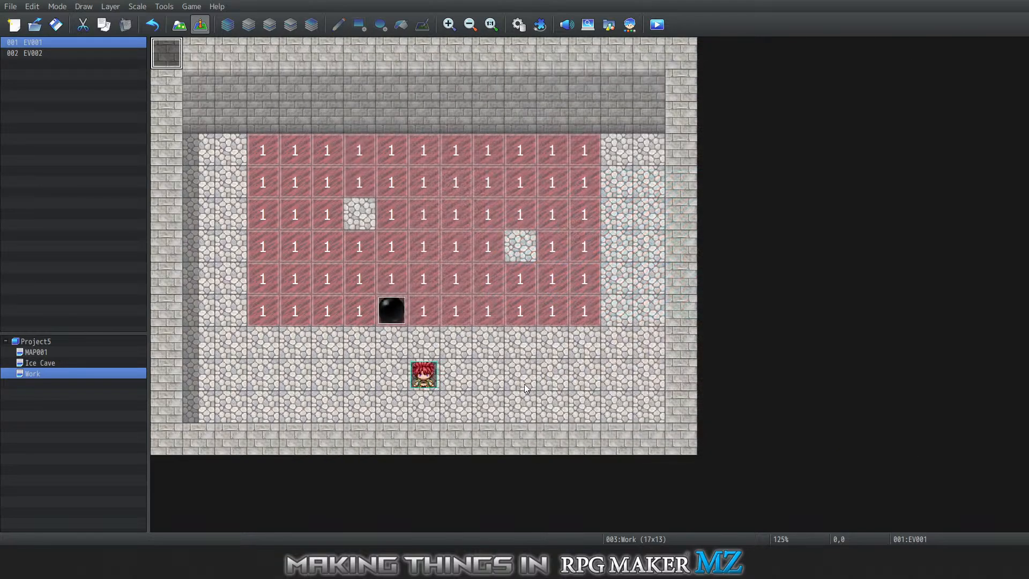
{"action": "left_click", "coordinate": [386, 320]}
{"action": "right_click", "coordinate": [386, 320]}
{"action": "left_click", "coordinate": [409, 328]}
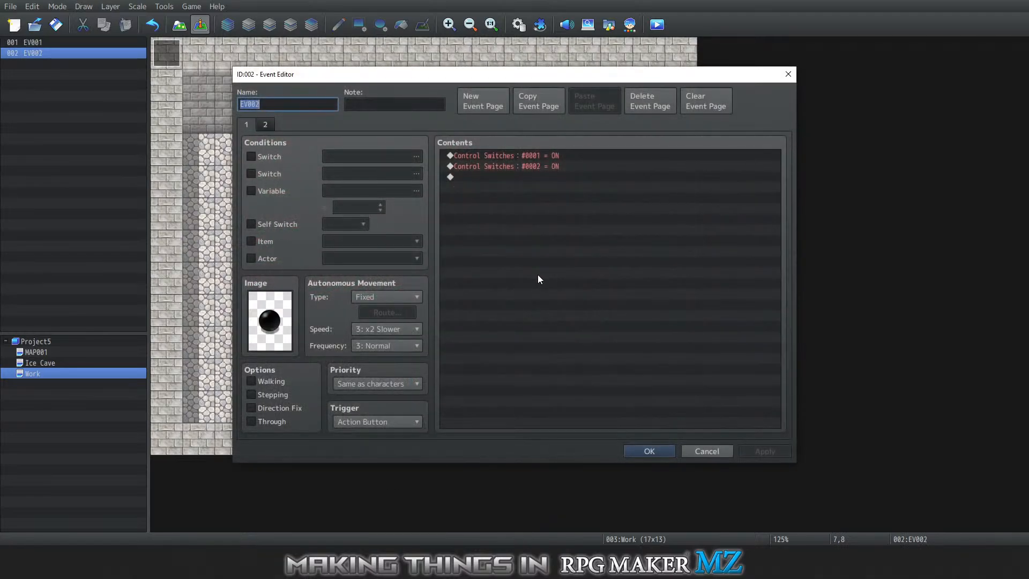
{"action": "left_click", "coordinate": [265, 125]}
{"action": "scroll", "coordinate": [652, 326], "scroll_direction": "down", "scroll_amount": 6}
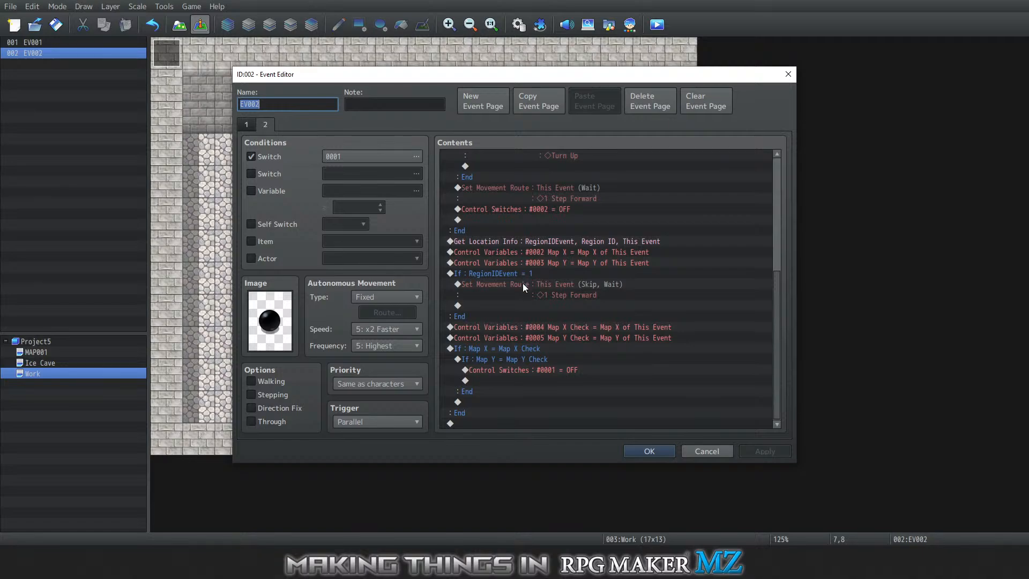
{"action": "left_click", "coordinate": [522, 283]}
{"action": "right_click", "coordinate": [522, 284]}
{"action": "left_click", "coordinate": [547, 303]}
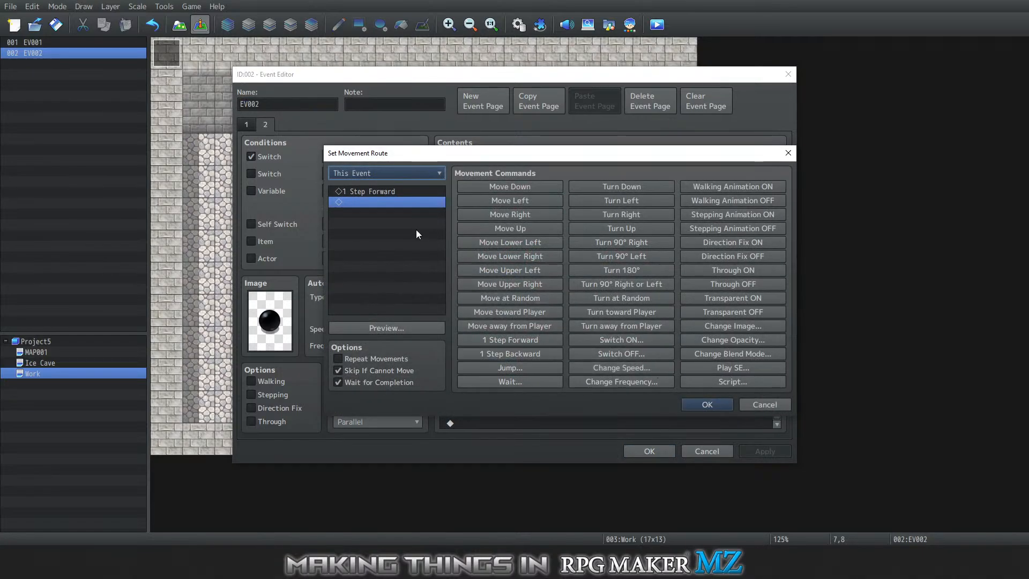
{"action": "left_click", "coordinate": [341, 384]}
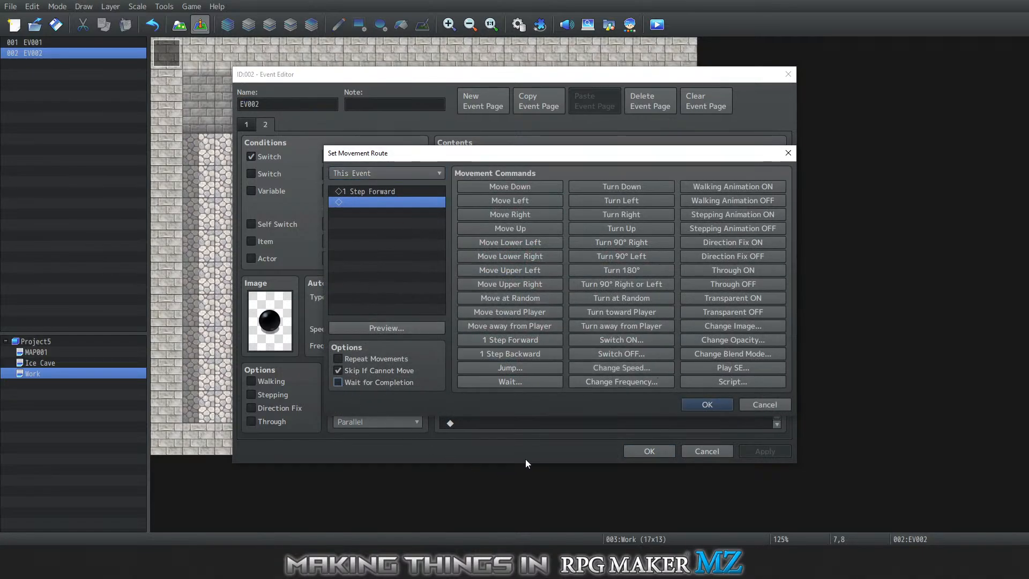
{"action": "left_click", "coordinate": [694, 406]}
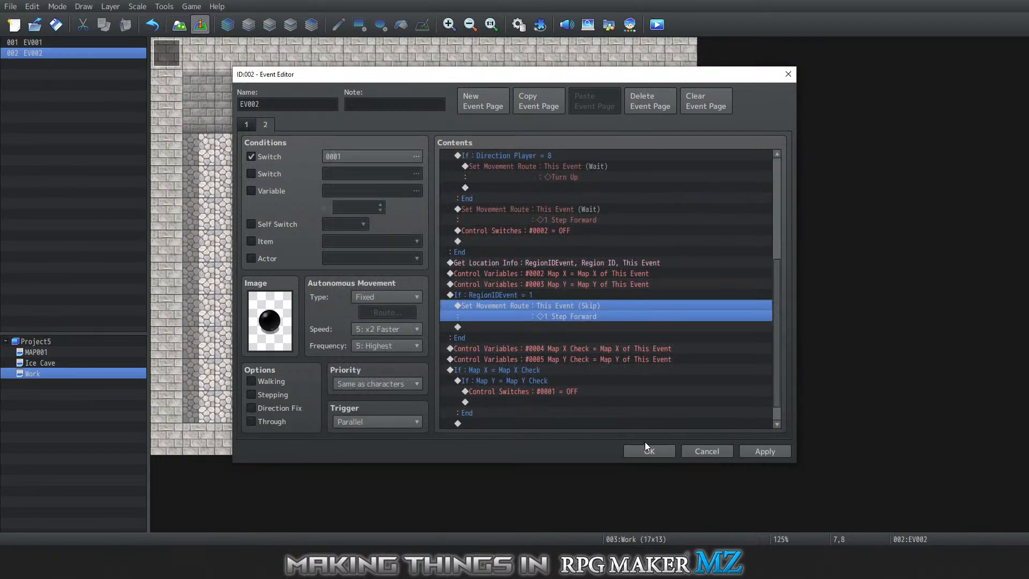
Check page 1 and the 1 Step Forward route's options in the ball event, and save the event
{"action": "left_click", "coordinate": [245, 121]}
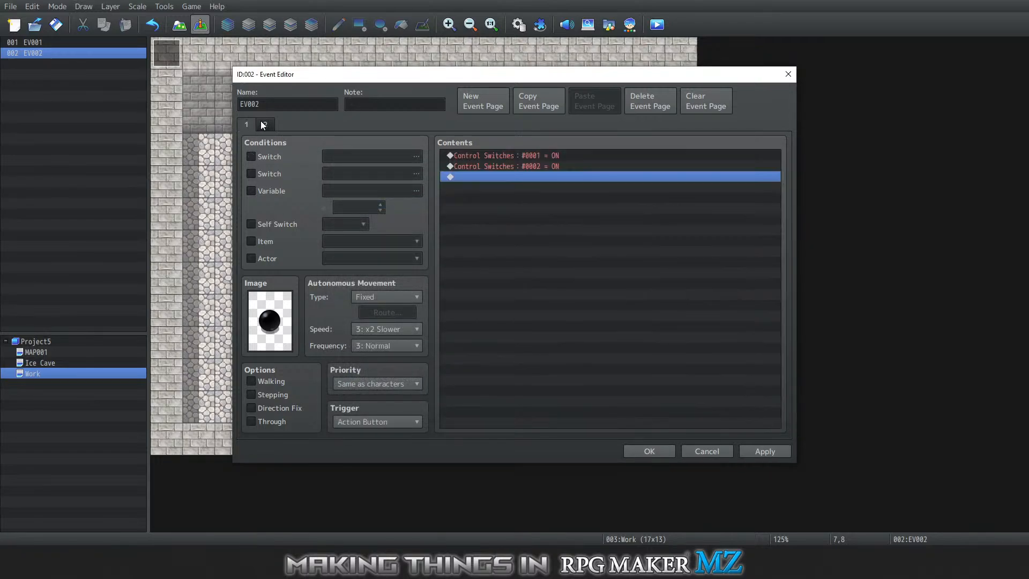
{"action": "left_click", "coordinate": [265, 125]}
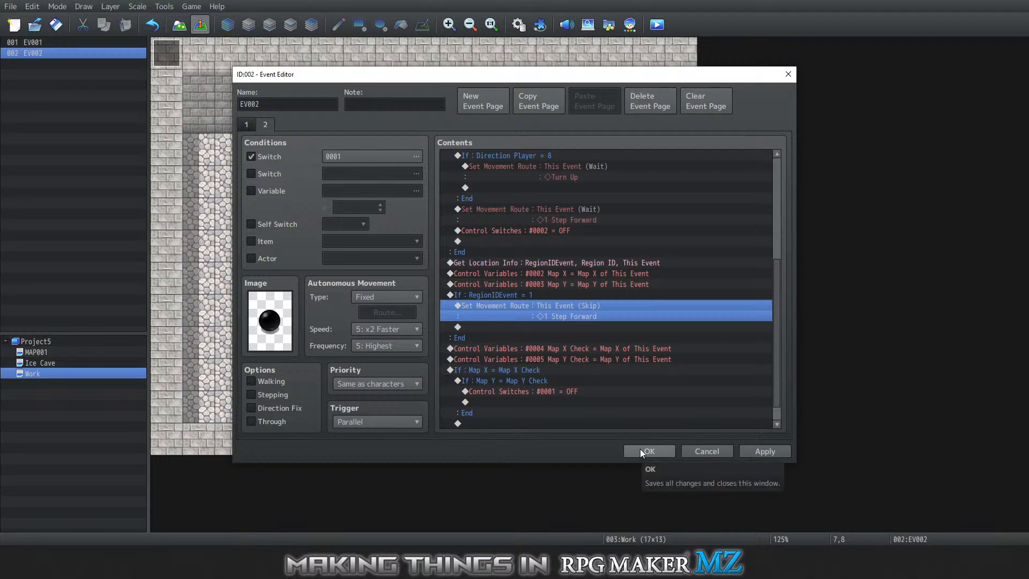
{"action": "right_click", "coordinate": [563, 307]}
{"action": "left_click", "coordinate": [589, 328]}
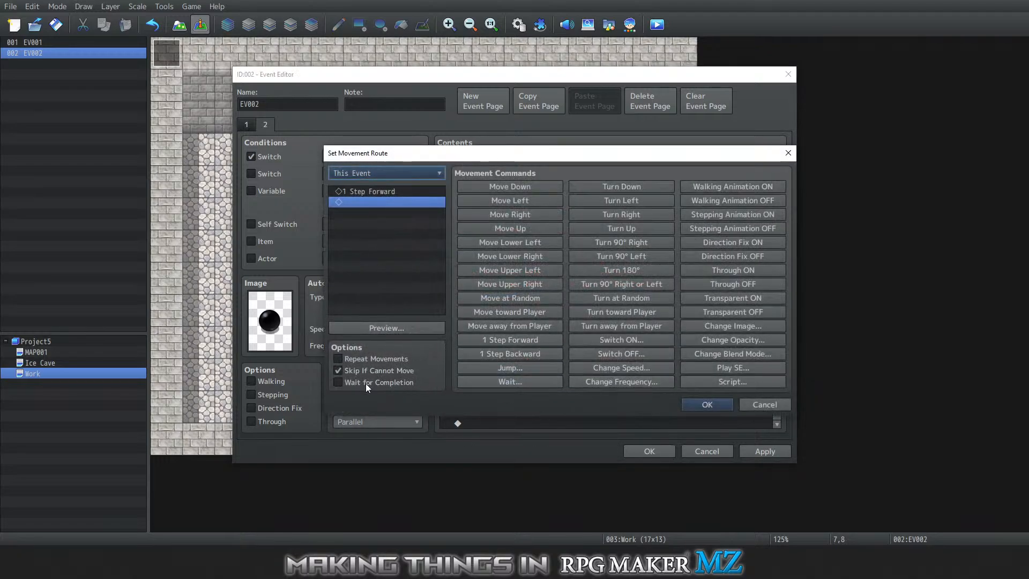
{"action": "left_click", "coordinate": [717, 394]}
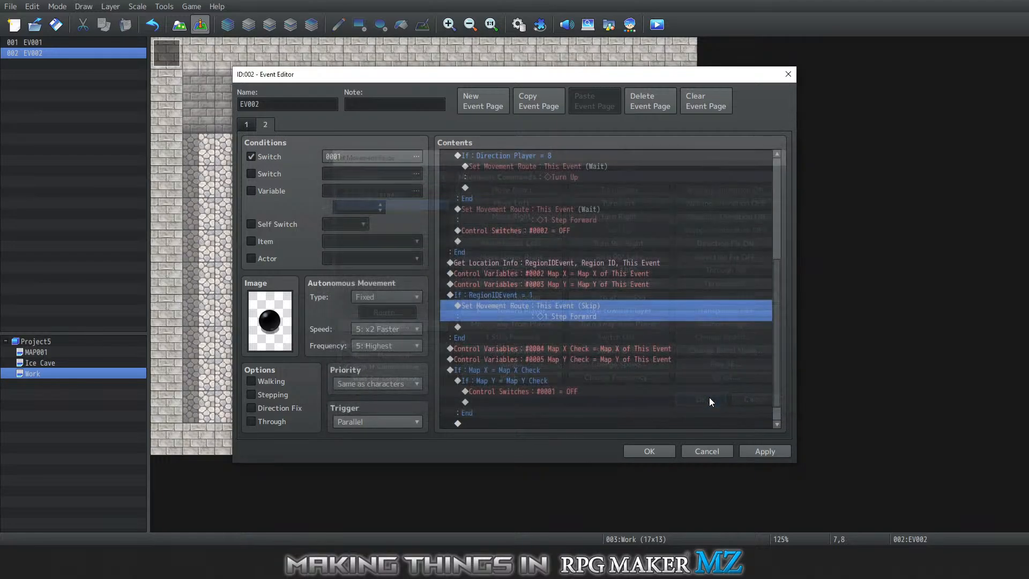
{"action": "left_click", "coordinate": [640, 449]}
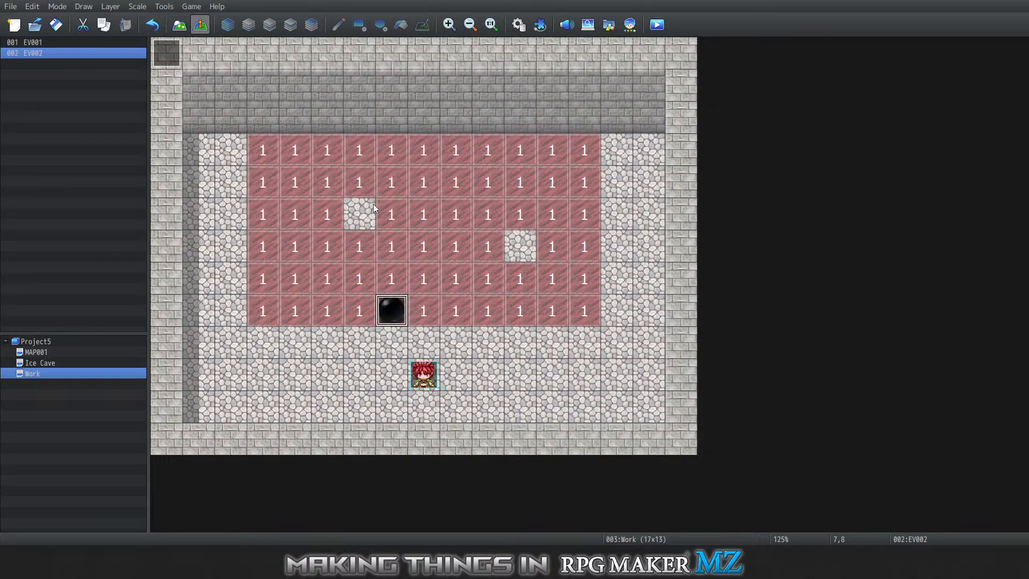
Open event EV001 and review the directional and OK button checks in the page 3 loop
{"action": "right_click", "coordinate": [163, 53]}
{"action": "left_click", "coordinate": [182, 59]}
{"action": "left_click", "coordinate": [266, 124]}
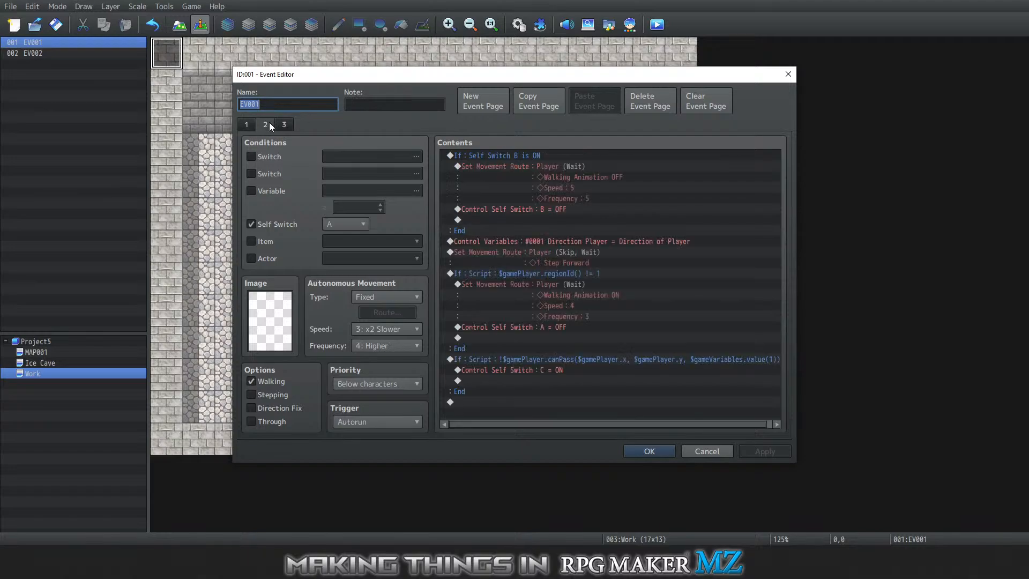
{"action": "left_click", "coordinate": [284, 123]}
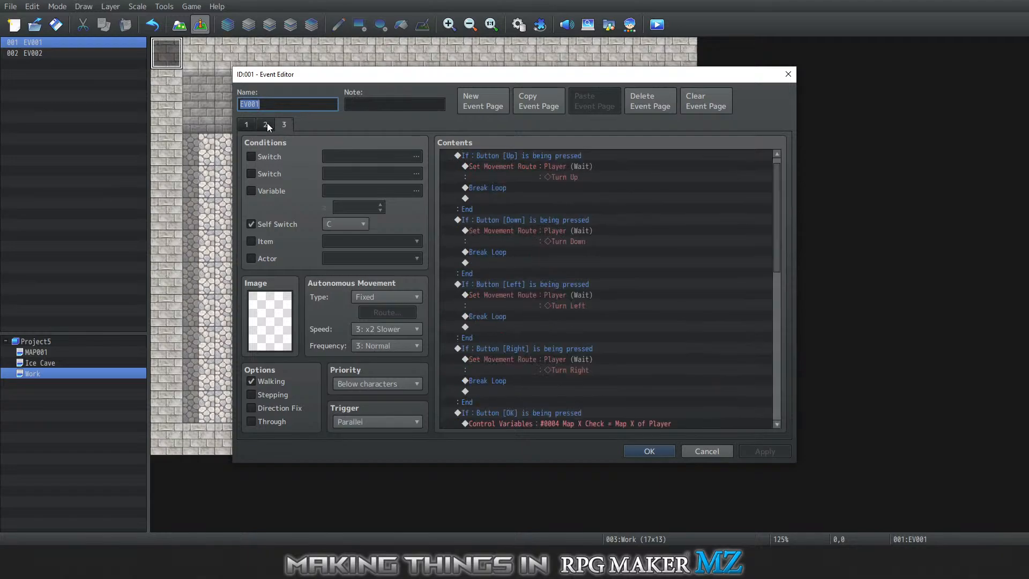
{"action": "scroll", "coordinate": [624, 286], "scroll_direction": "down", "scroll_amount": 8}
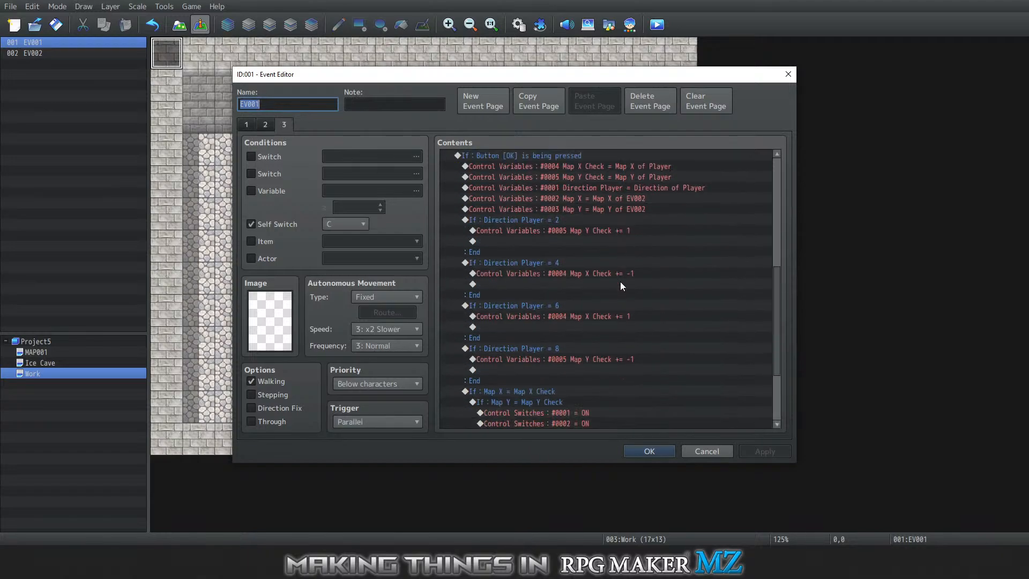
{"action": "scroll", "coordinate": [620, 281], "scroll_direction": "up", "scroll_amount": 3}
{"action": "scroll", "coordinate": [643, 228], "scroll_direction": "up", "scroll_amount": 6}
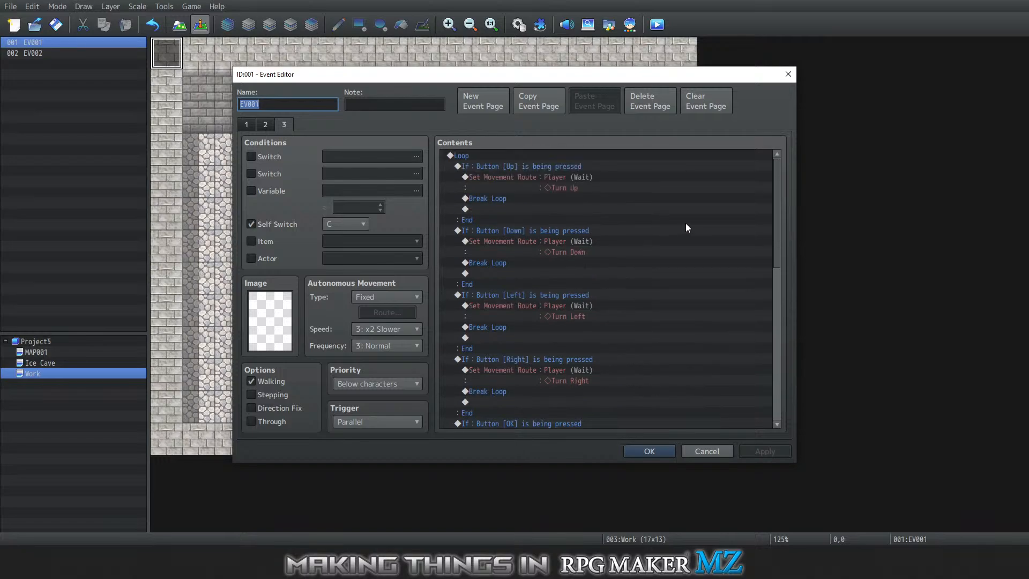
{"action": "scroll", "coordinate": [677, 269], "scroll_direction": "down", "scroll_amount": 8}
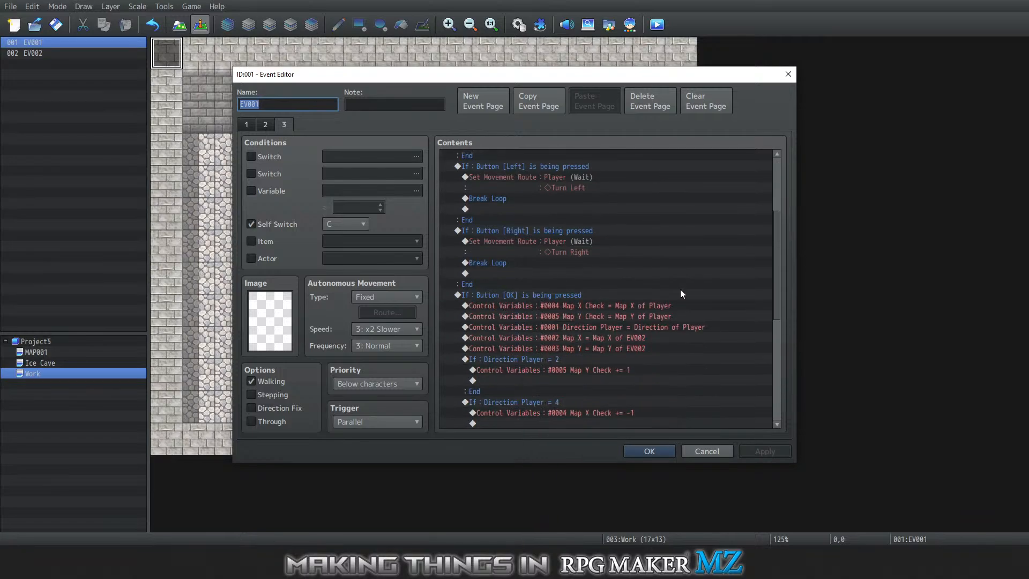
{"action": "scroll", "coordinate": [679, 308], "scroll_direction": "down", "scroll_amount": 4}
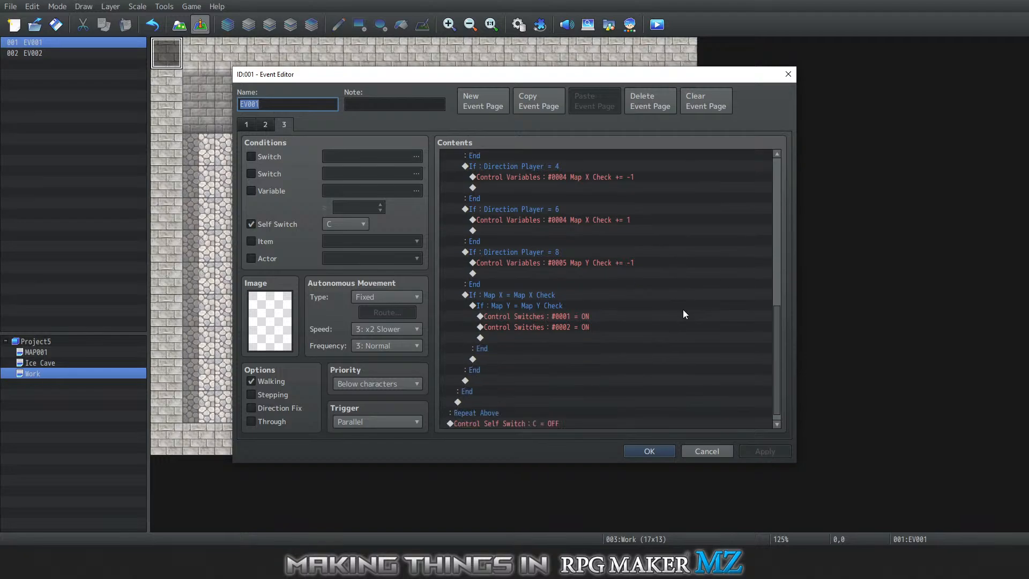
{"action": "scroll", "coordinate": [684, 311], "scroll_direction": "up", "scroll_amount": 10}
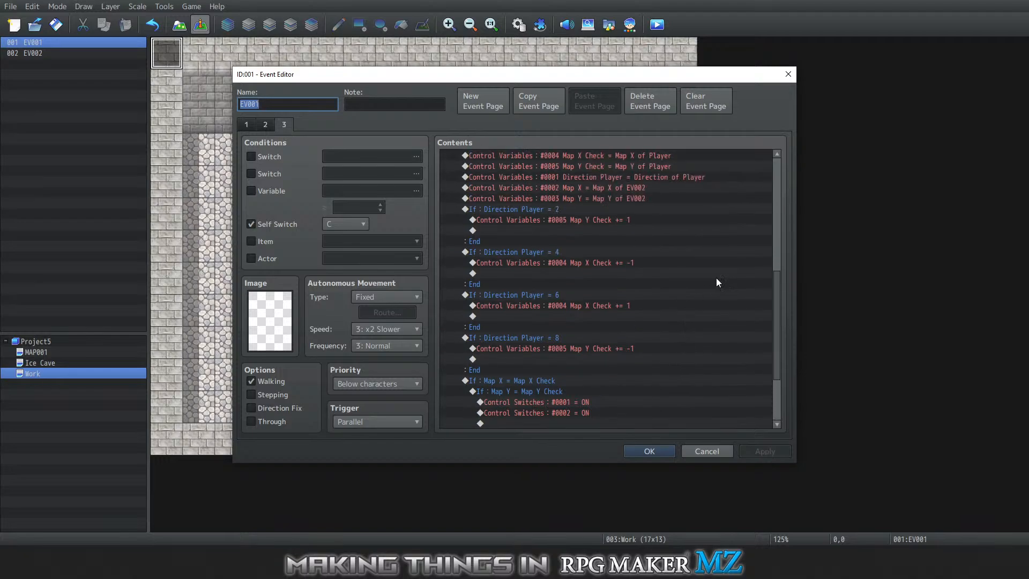
{"action": "scroll", "coordinate": [709, 265], "scroll_direction": "up", "scroll_amount": 2}
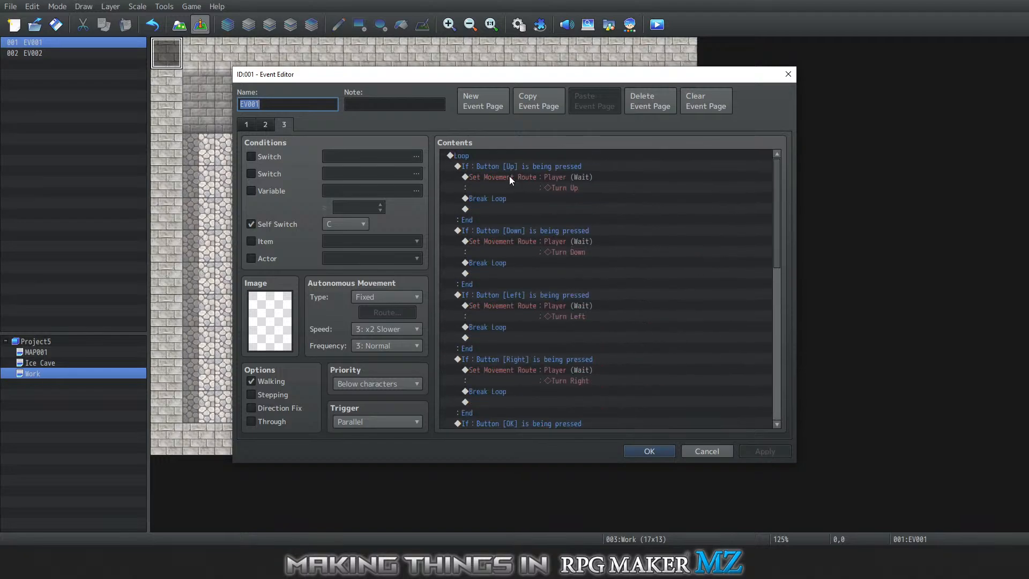
Move the button-check loop from page 3 into page 2's canPass condition, replacing Control Self Switch C = ON, and delete page 3
{"action": "left_click", "coordinate": [468, 153]}
{"action": "right_click", "coordinate": [469, 153]}
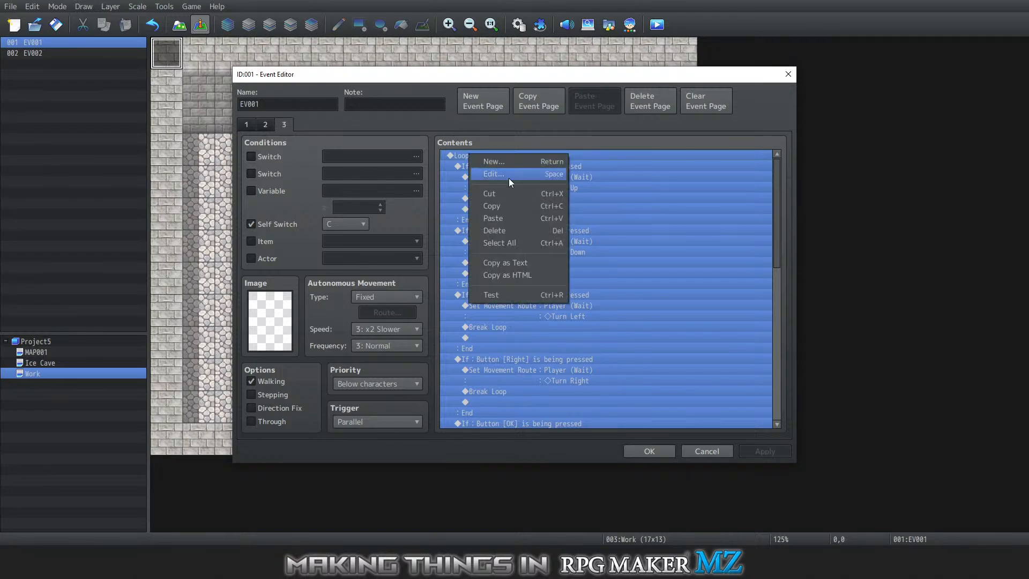
{"action": "left_click", "coordinate": [506, 194]}
{"action": "left_click", "coordinate": [264, 125]}
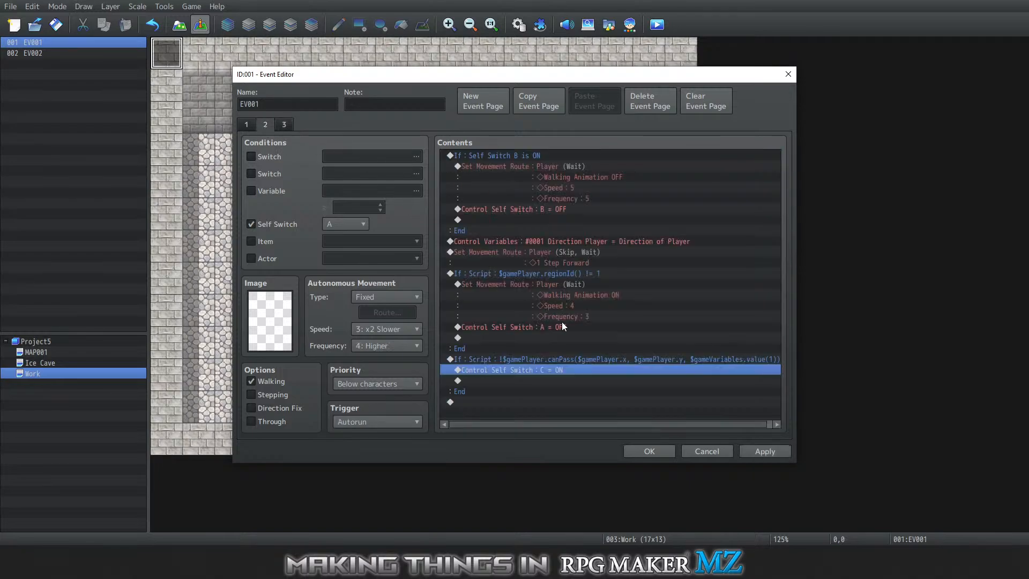
{"action": "right_click", "coordinate": [492, 368]}
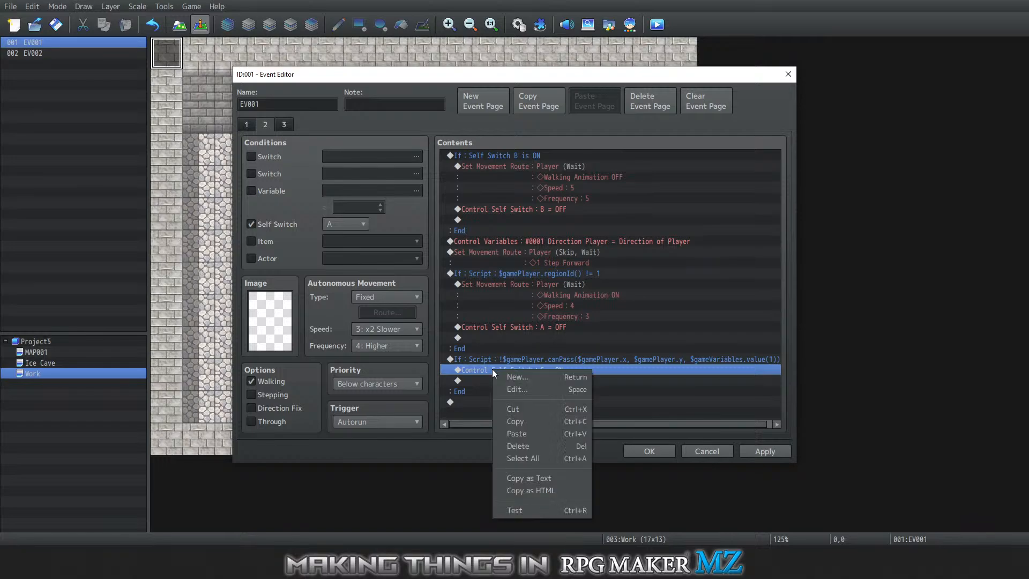
{"action": "left_click", "coordinate": [527, 435]}
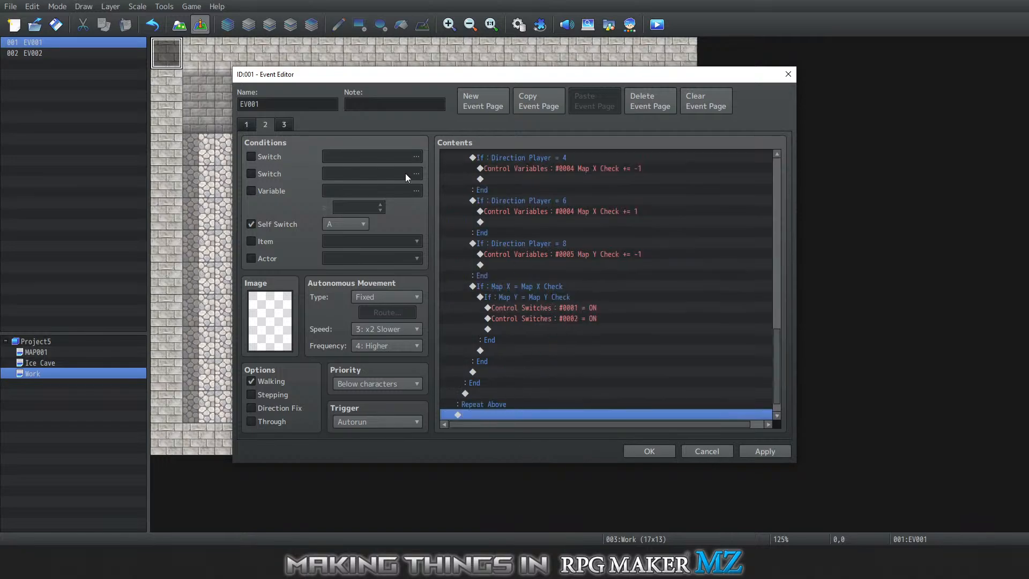
{"action": "left_click", "coordinate": [286, 122]}
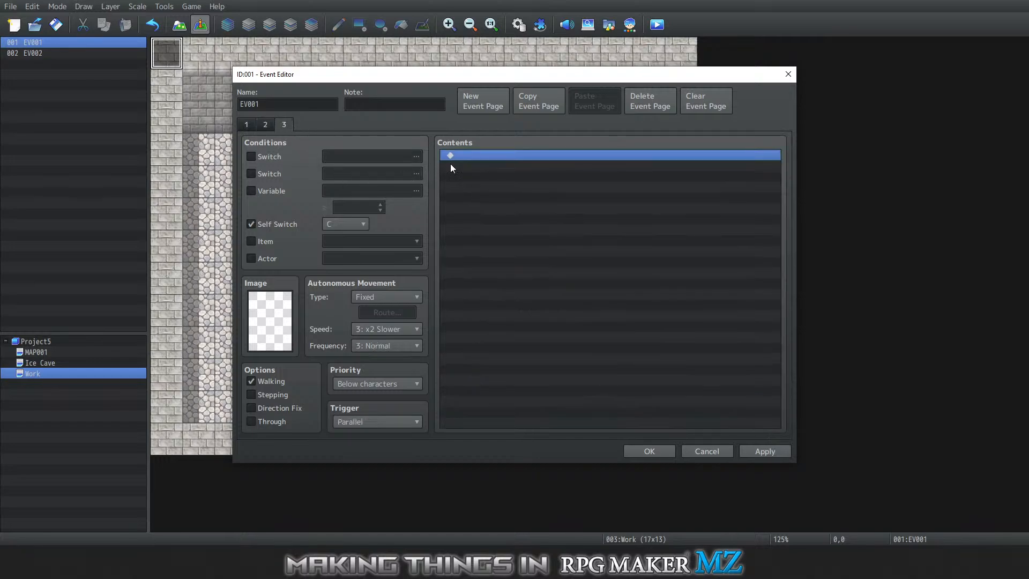
{"action": "left_click", "coordinate": [641, 106]}
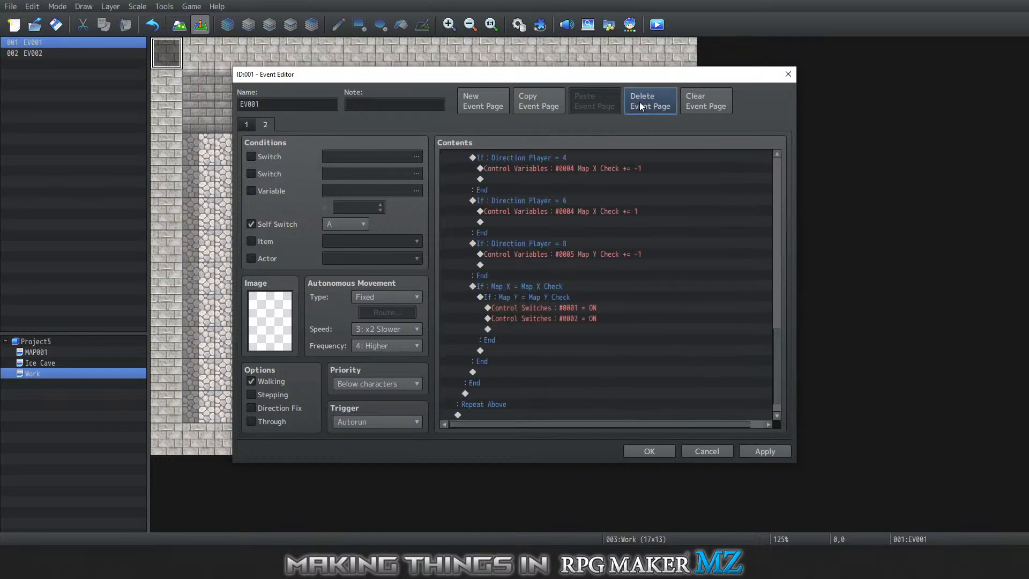
Turn off Wait for Completion for the player's 1 Step Forward route on page 2 of EV001
{"action": "scroll", "coordinate": [600, 369], "scroll_direction": "up", "scroll_amount": 7}
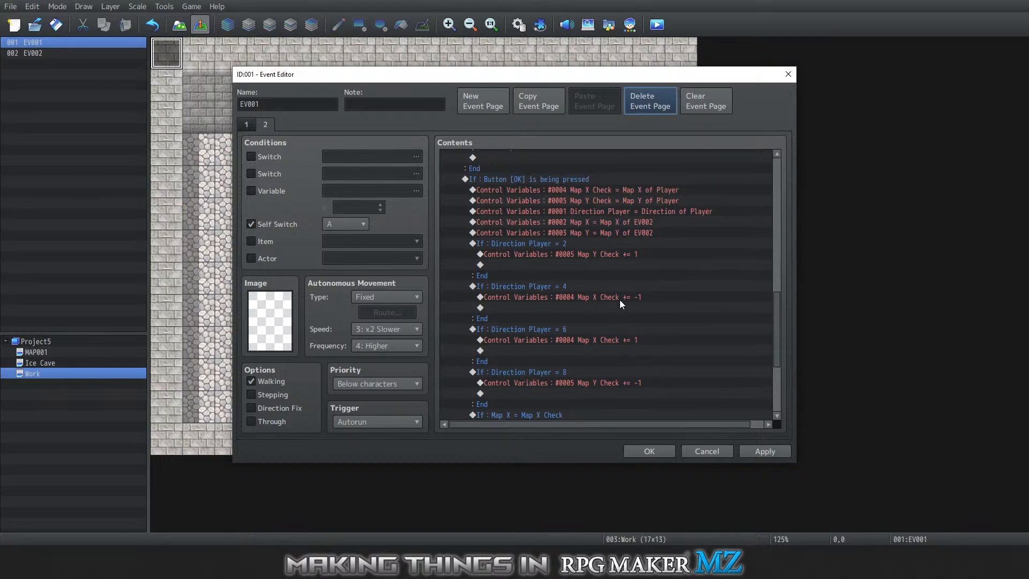
{"action": "scroll", "coordinate": [634, 294], "scroll_direction": "up", "scroll_amount": 11}
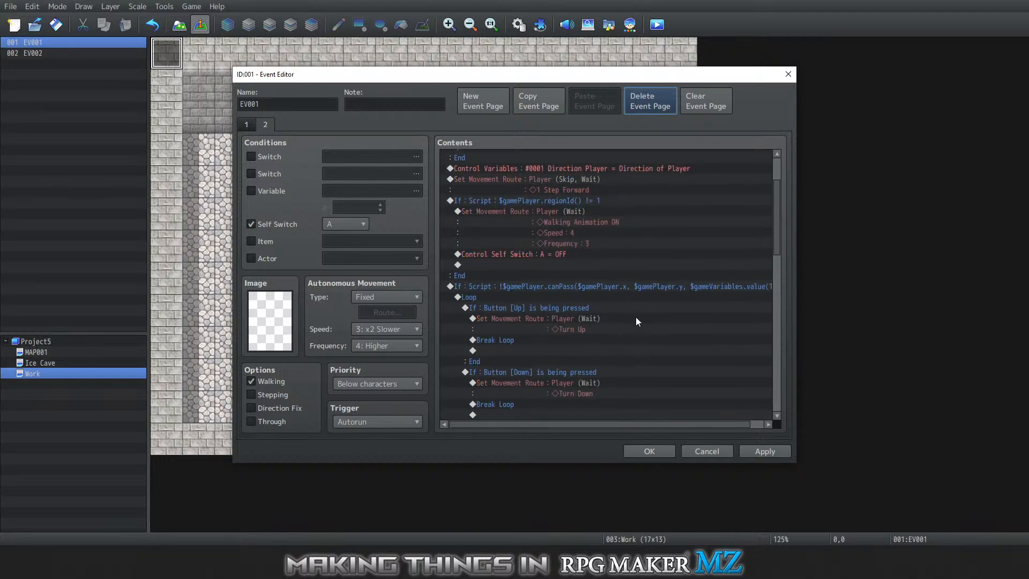
{"action": "scroll", "coordinate": [632, 327], "scroll_direction": "down", "scroll_amount": 4}
{"action": "scroll", "coordinate": [643, 309], "scroll_direction": "up", "scroll_amount": 4}
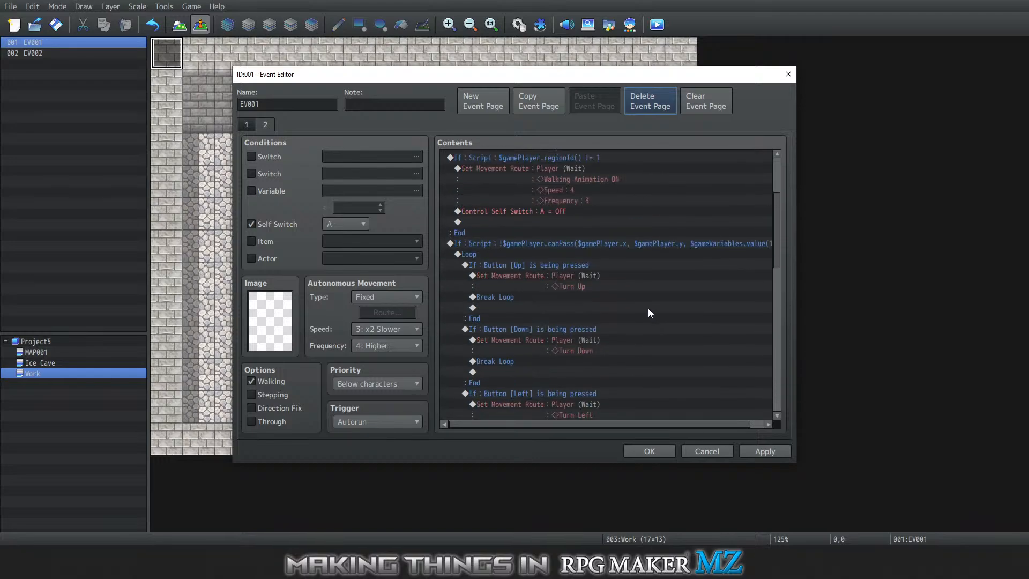
{"action": "scroll", "coordinate": [633, 312], "scroll_direction": "up", "scroll_amount": 1}
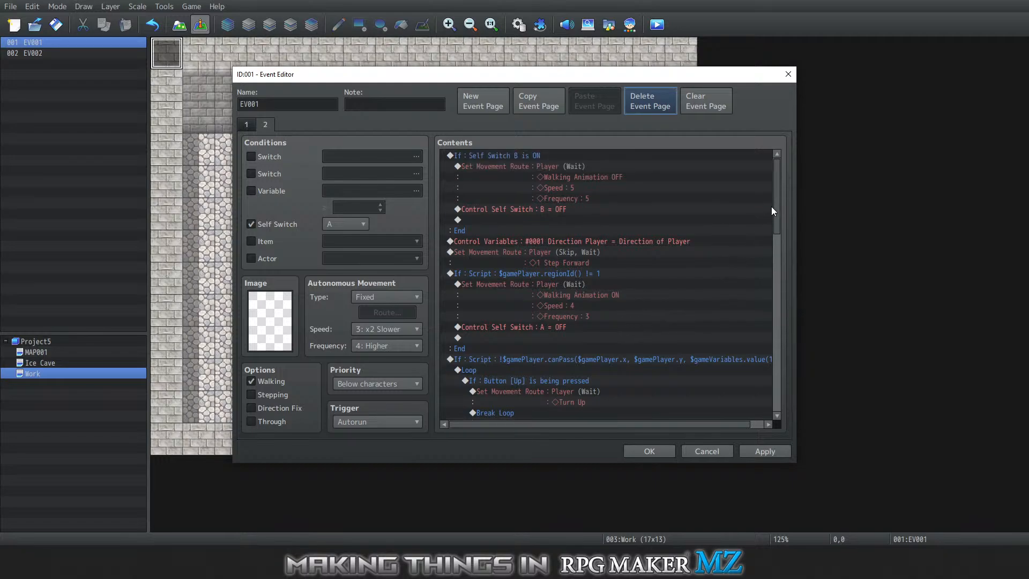
{"action": "left_click", "coordinate": [564, 262]}
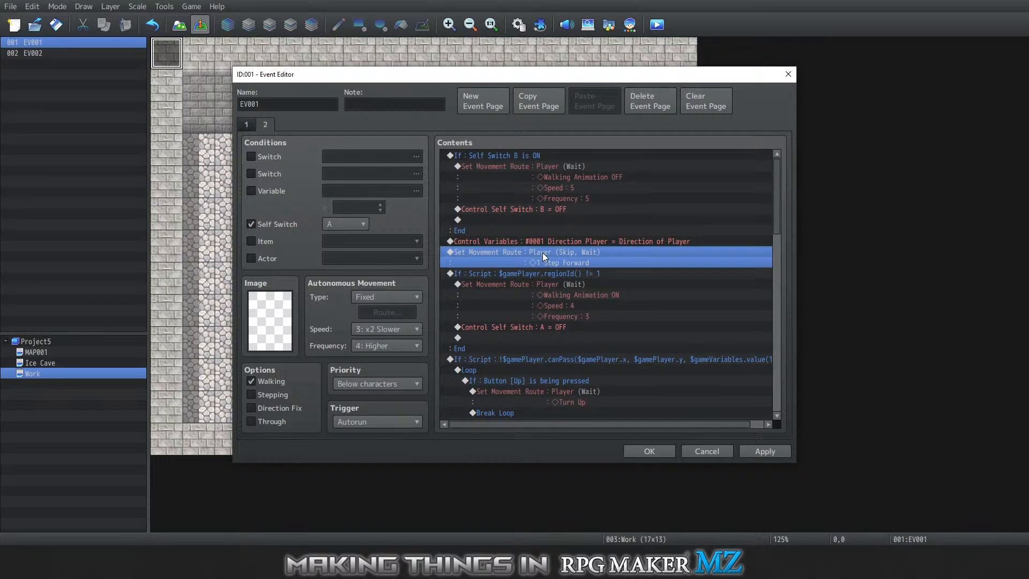
{"action": "right_click", "coordinate": [542, 256]}
{"action": "left_click", "coordinate": [581, 273]}
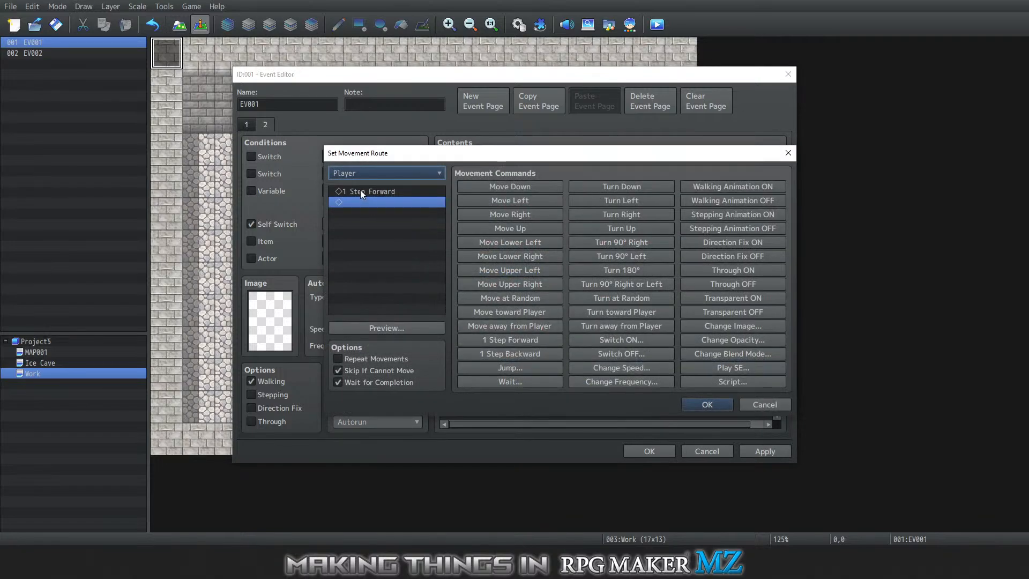
{"action": "left_click", "coordinate": [346, 384]}
{"action": "left_click", "coordinate": [706, 405]}
Check the remaining commands on page 2 of EV001, down to the end of the button-check loop, and save the event
{"action": "scroll", "coordinate": [664, 321], "scroll_direction": "down", "scroll_amount": 2}
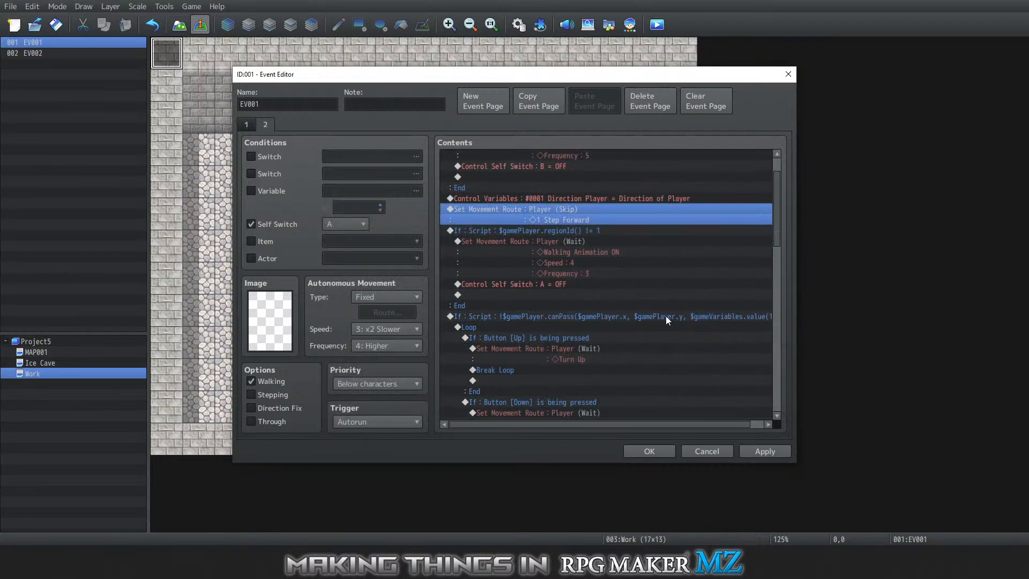
{"action": "scroll", "coordinate": [666, 316], "scroll_direction": "down", "scroll_amount": 1}
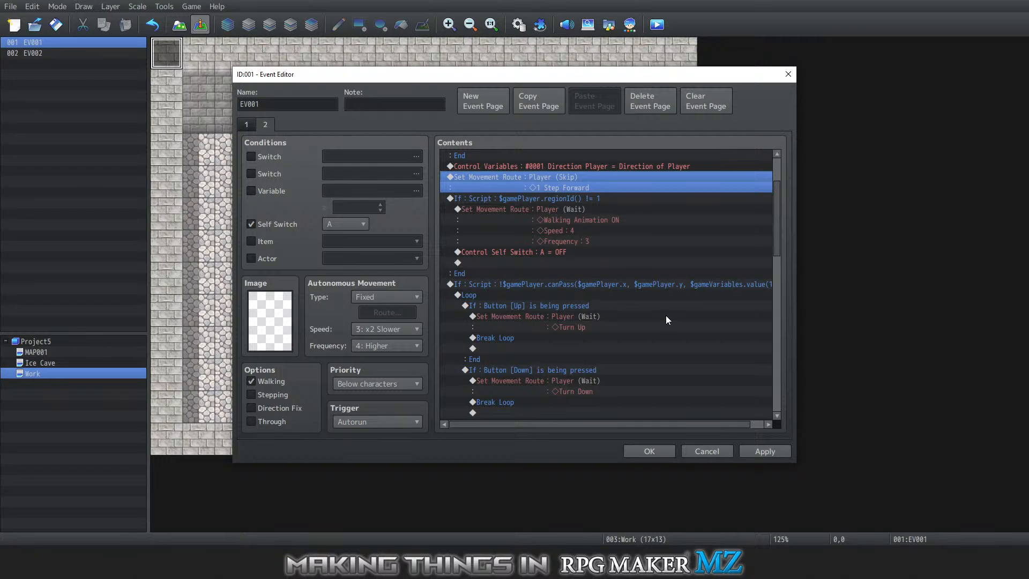
{"action": "scroll", "coordinate": [664, 315], "scroll_direction": "down", "scroll_amount": 7}
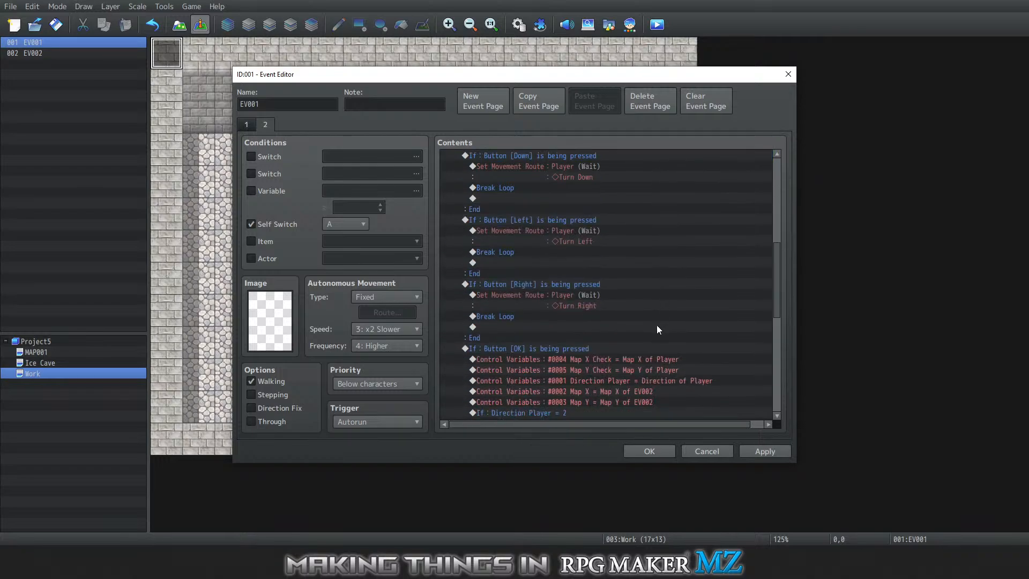
{"action": "scroll", "coordinate": [657, 328], "scroll_direction": "down", "scroll_amount": 10}
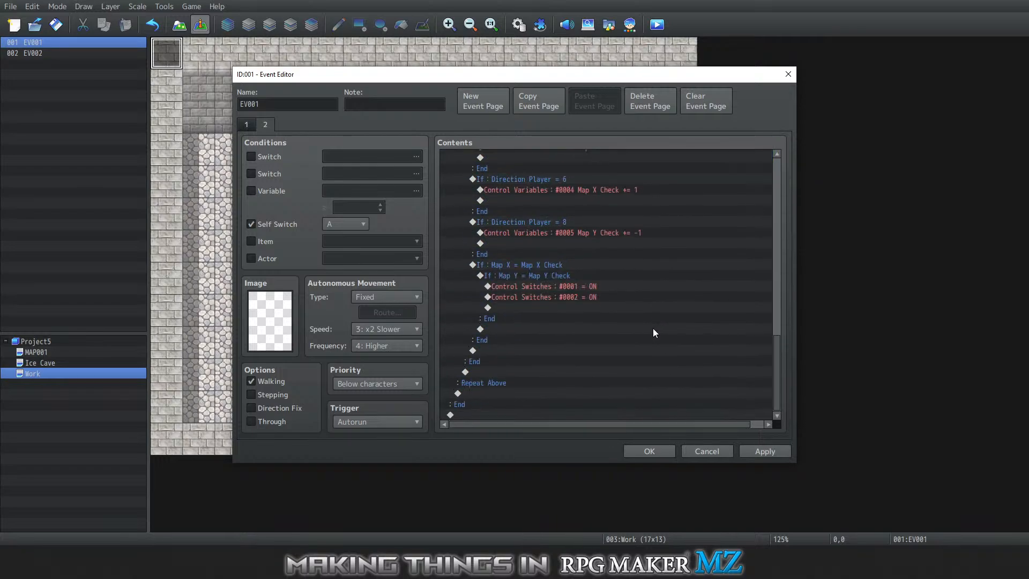
{"action": "left_click", "coordinate": [640, 452]}
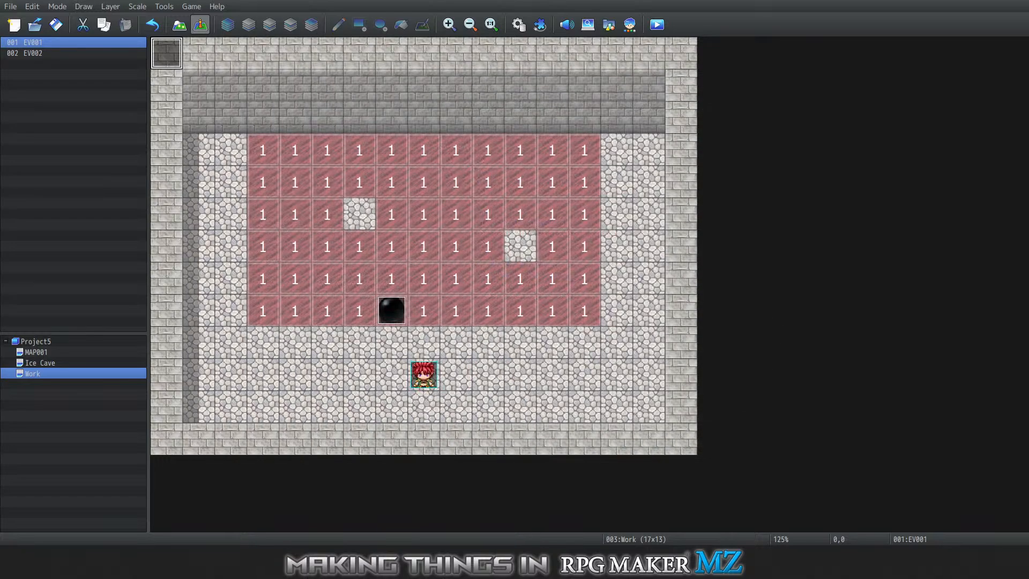
Launch a playtest, saving the changes to the project, and start a new game
{"action": "left_click", "coordinate": [191, 5]}
{"action": "left_click", "coordinate": [200, 19]}
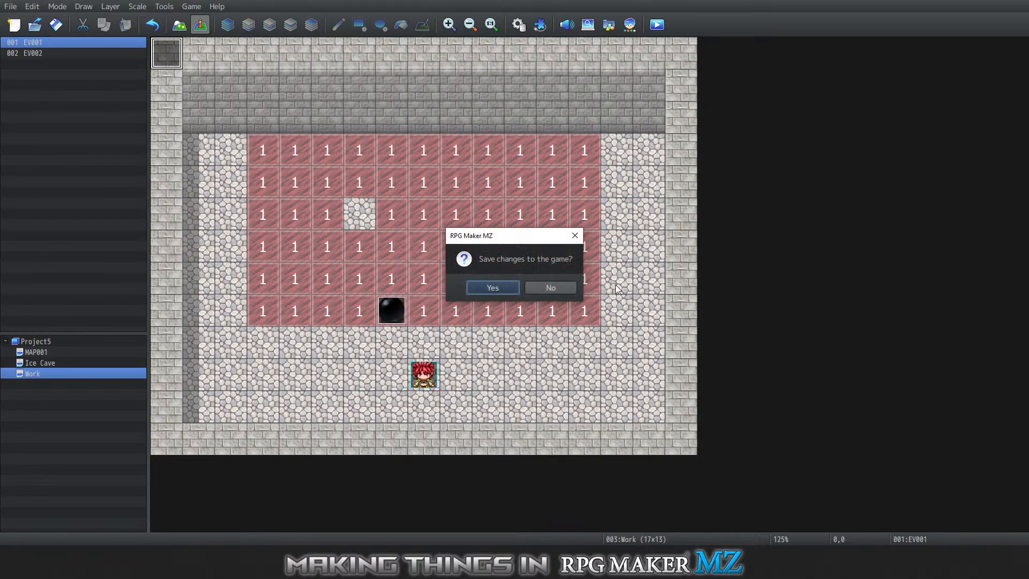
{"action": "left_click", "coordinate": [503, 293]}
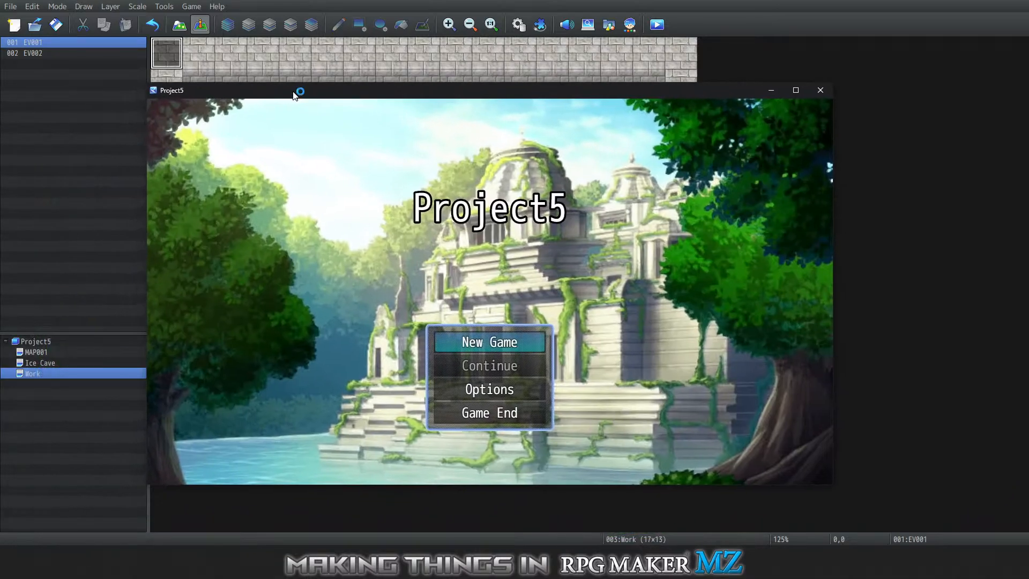
{"action": "key", "text": "Return"}
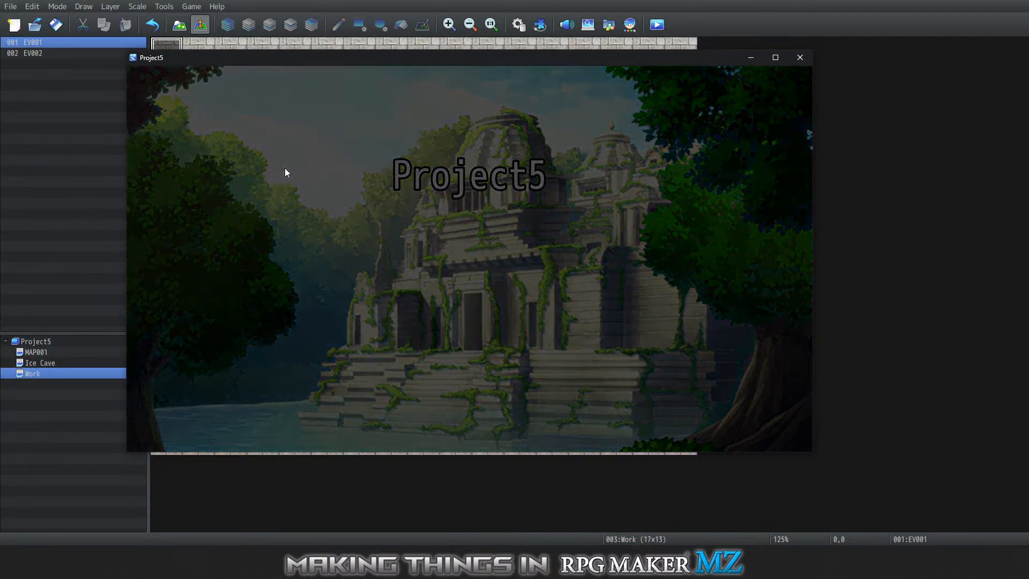
Playtest sliding the hero rightward across the whole ice field, and slide back leftward along the ball's row into the ball
{"action": "key", "text": "Left"}
{"action": "key", "text": "Up"}
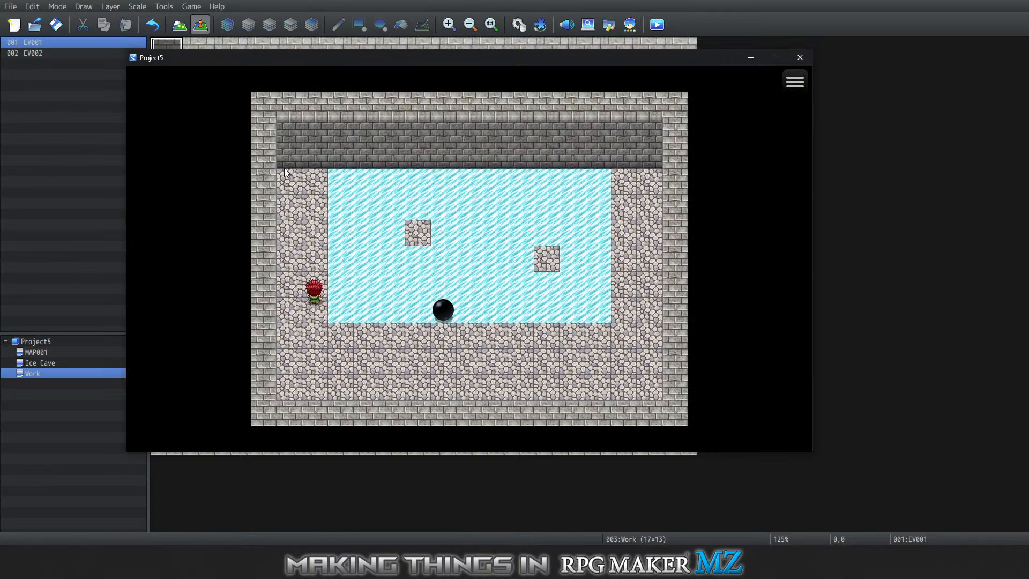
{"action": "key", "text": "Right"}
{"action": "key", "text": "Right"}
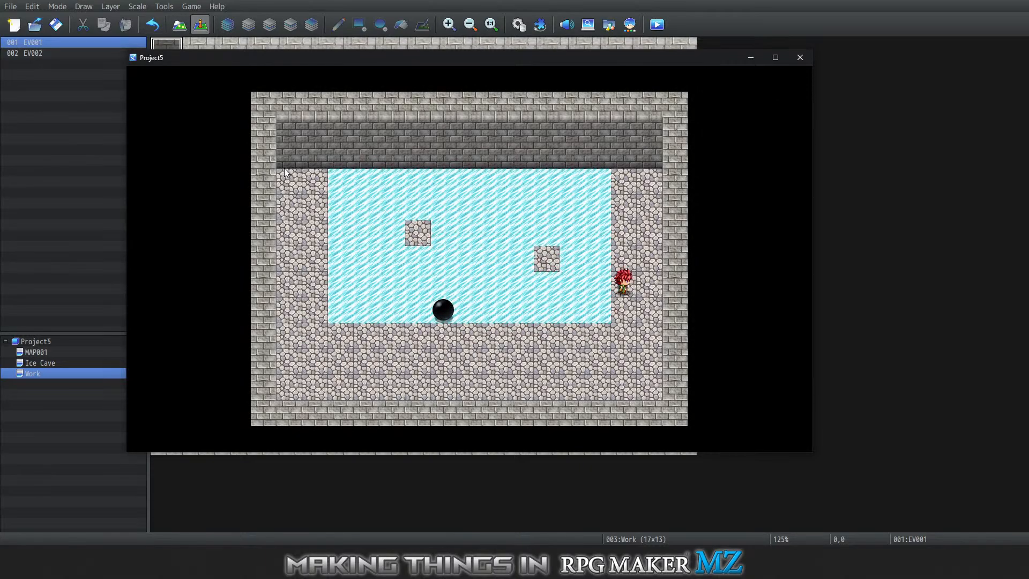
{"action": "key", "text": "Down"}
{"action": "key", "text": "Left"}
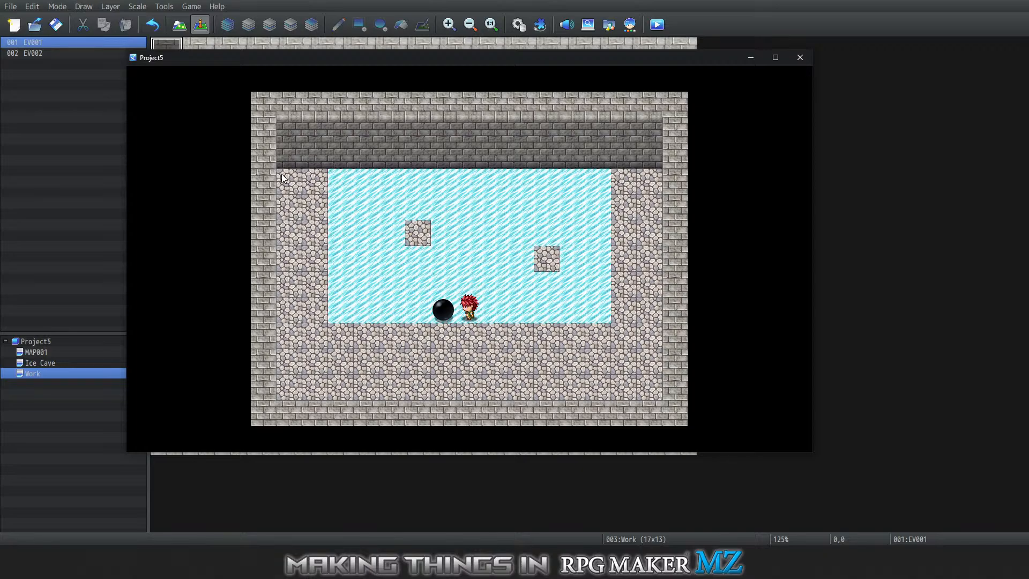
Bring the hero around to the ball's left side, slide into the ball, and test pushing it rightward along the ice
{"action": "key", "text": "Down"}
{"action": "key", "text": "Left"}
{"action": "key", "text": "Up"}
{"action": "key", "text": "Right"}
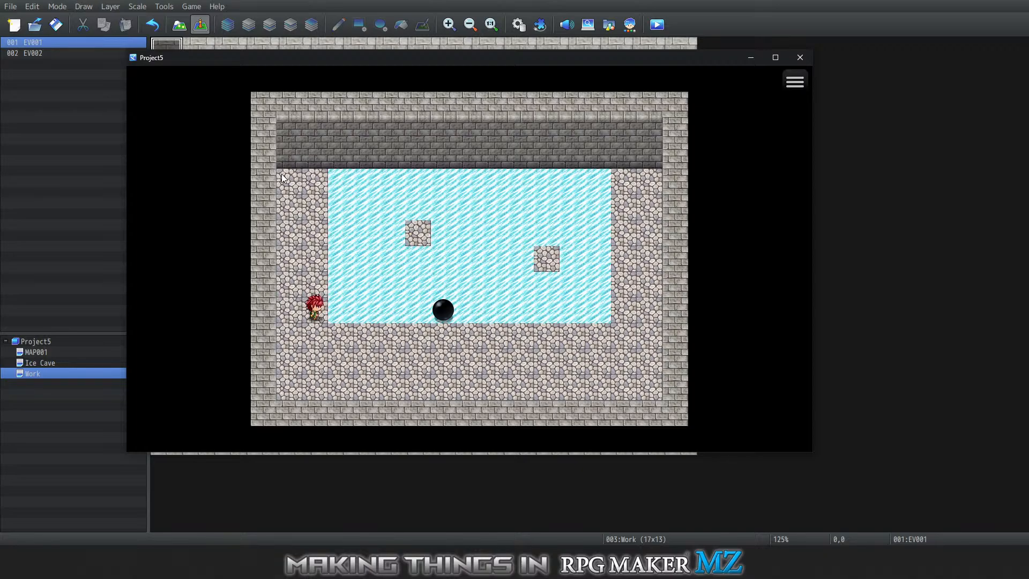
{"action": "key", "text": "Right"}
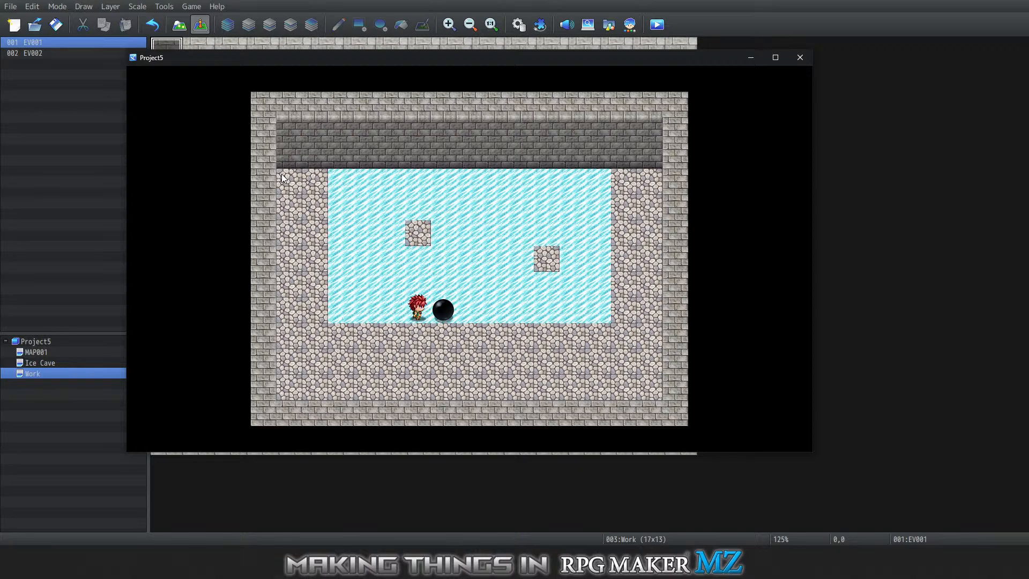
{"action": "key", "text": "Right"}
{"action": "key", "text": "Right"}
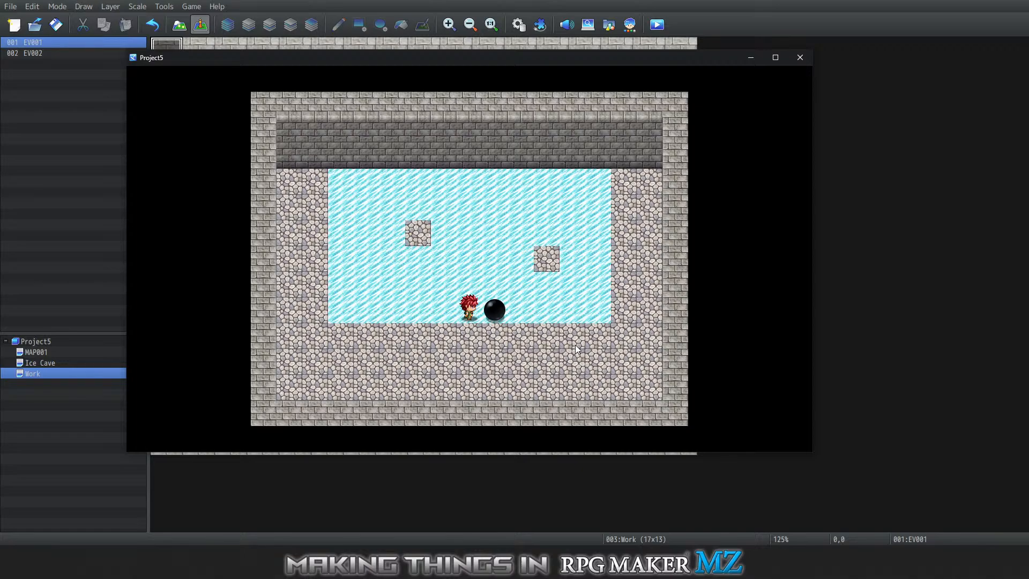
Slide the hero left away from the ball and back right into it, and end the playtest
{"action": "key", "text": "Left"}
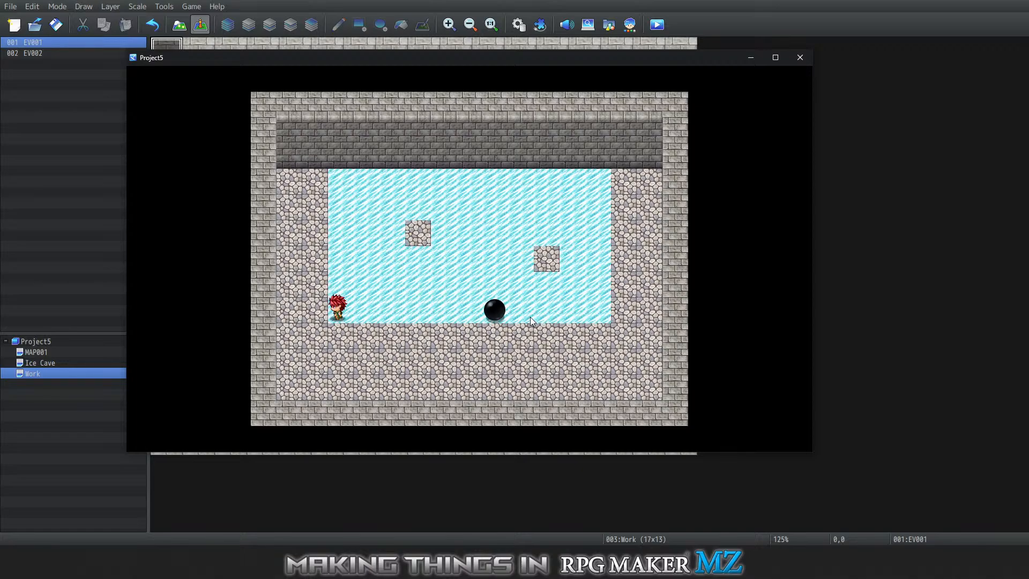
{"action": "key", "text": "Right"}
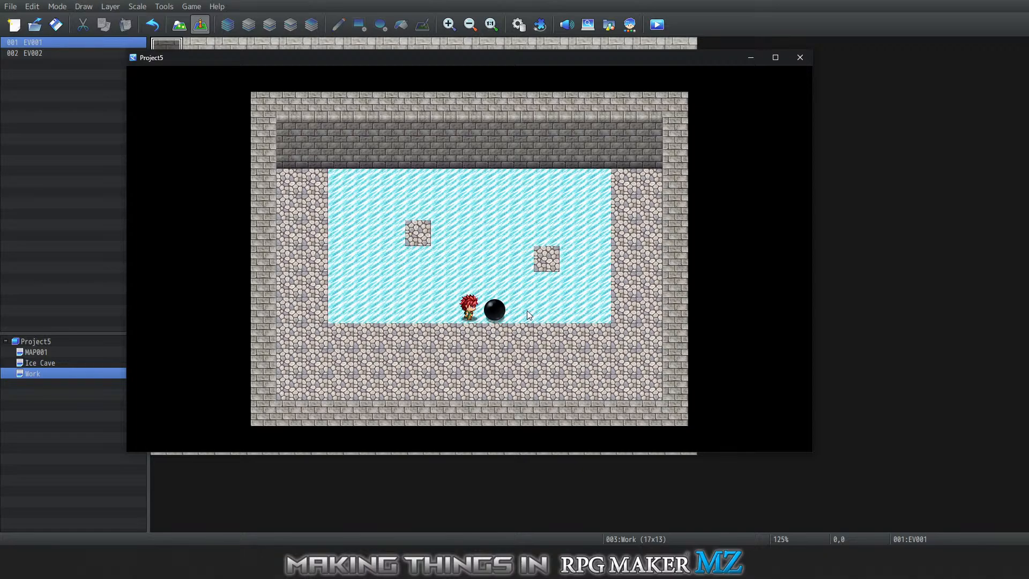
{"action": "key", "text": "Right"}
{"action": "left_click", "coordinate": [799, 57]}
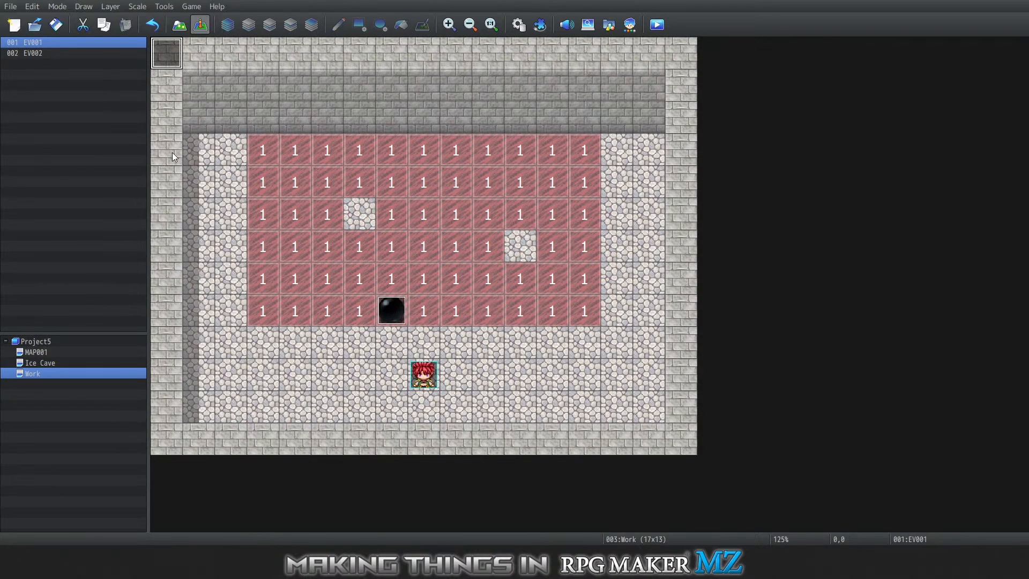
Examine page 2 of the ball event EV002, including its direction checks, 1 Step Forward routes and Map X/Map Y position checks
{"action": "right_click", "coordinate": [378, 314]}
{"action": "left_click", "coordinate": [423, 322]}
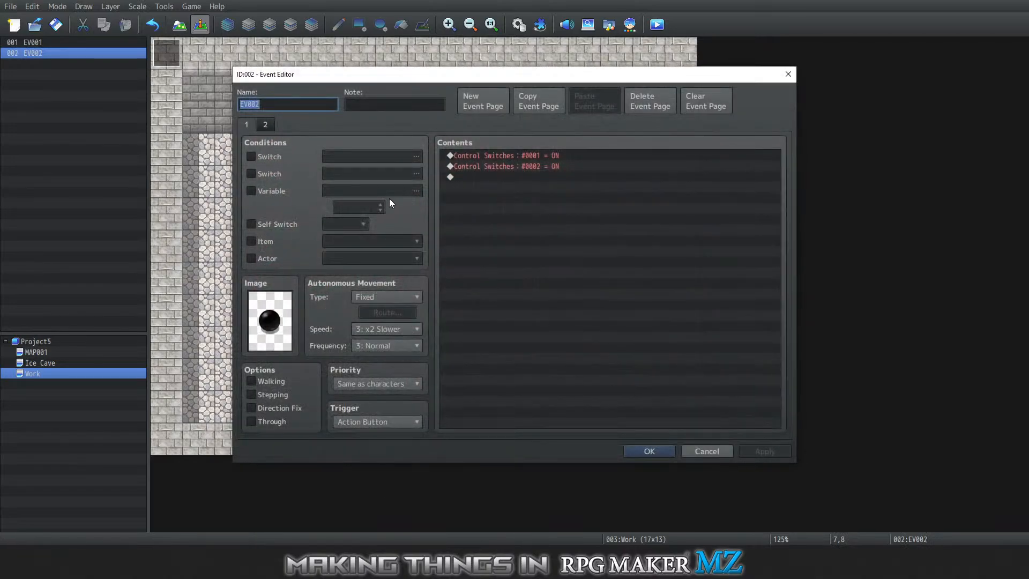
{"action": "left_click", "coordinate": [267, 125]}
{"action": "scroll", "coordinate": [603, 268], "scroll_direction": "down", "scroll_amount": 2}
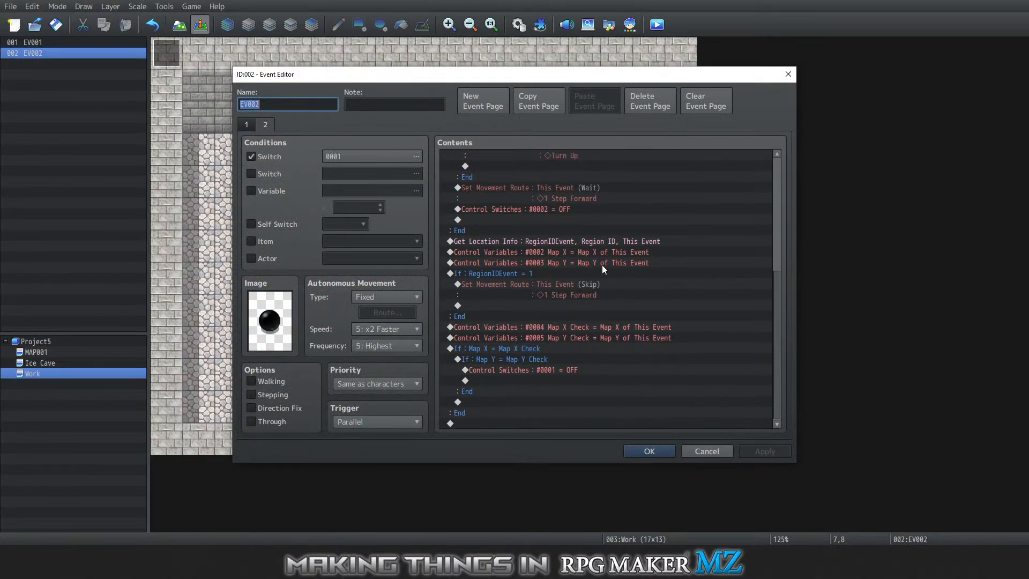
{"action": "scroll", "coordinate": [519, 410], "scroll_direction": "up", "scroll_amount": 1}
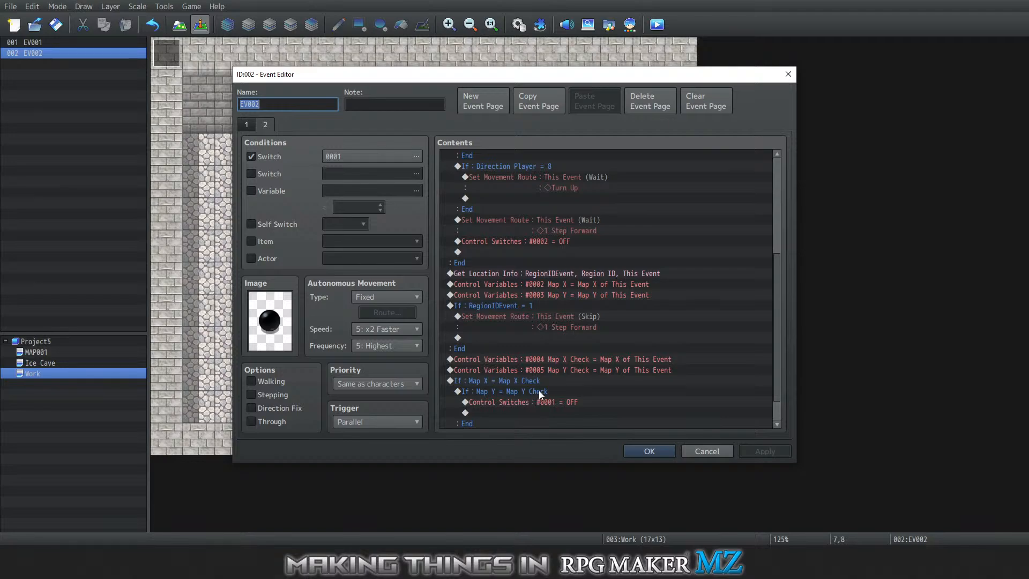
{"action": "scroll", "coordinate": [542, 382], "scroll_direction": "down", "scroll_amount": 1}
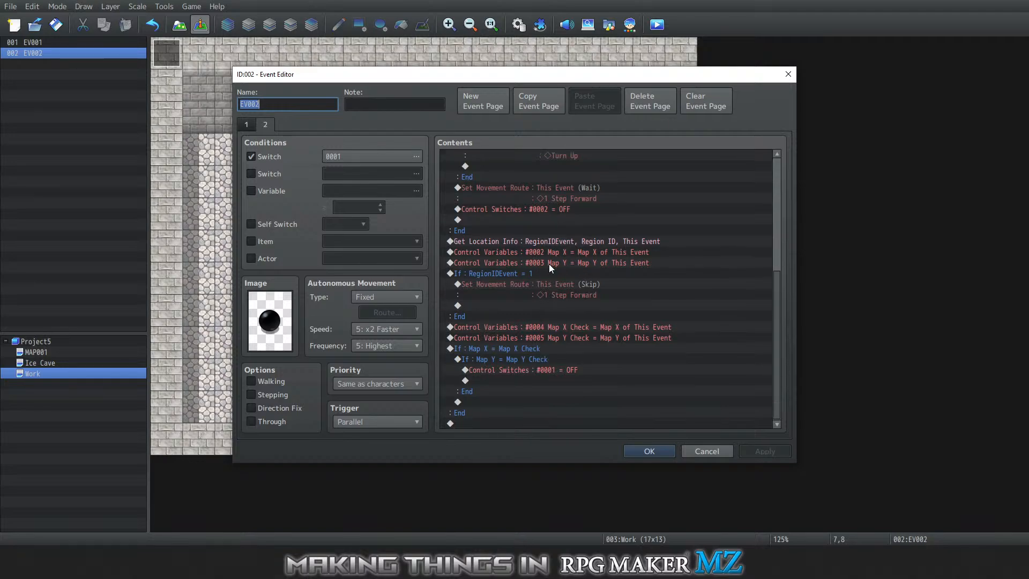
{"action": "scroll", "coordinate": [555, 370], "scroll_direction": "up", "scroll_amount": 1}
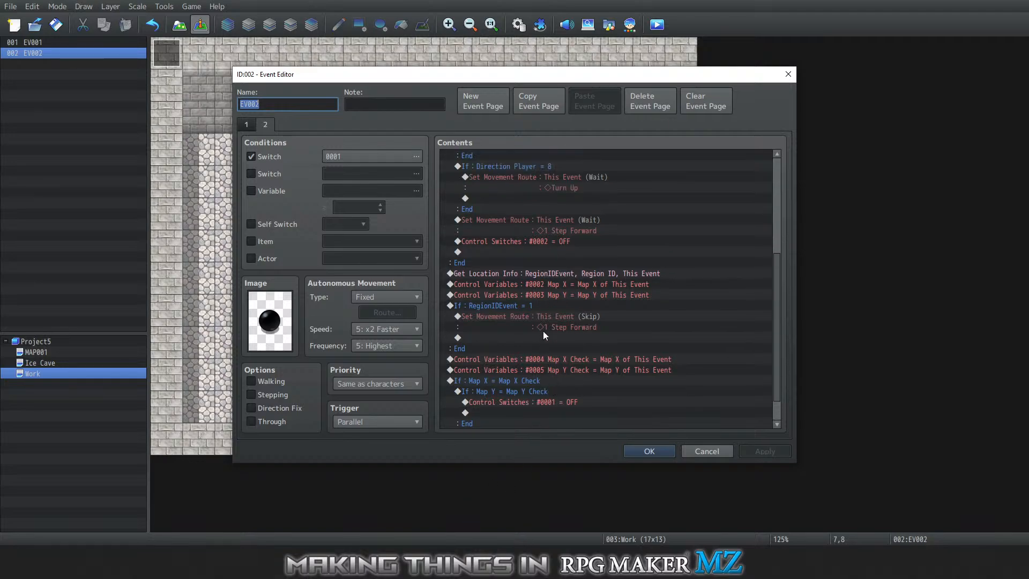
{"action": "scroll", "coordinate": [515, 323], "scroll_direction": "down", "scroll_amount": 1}
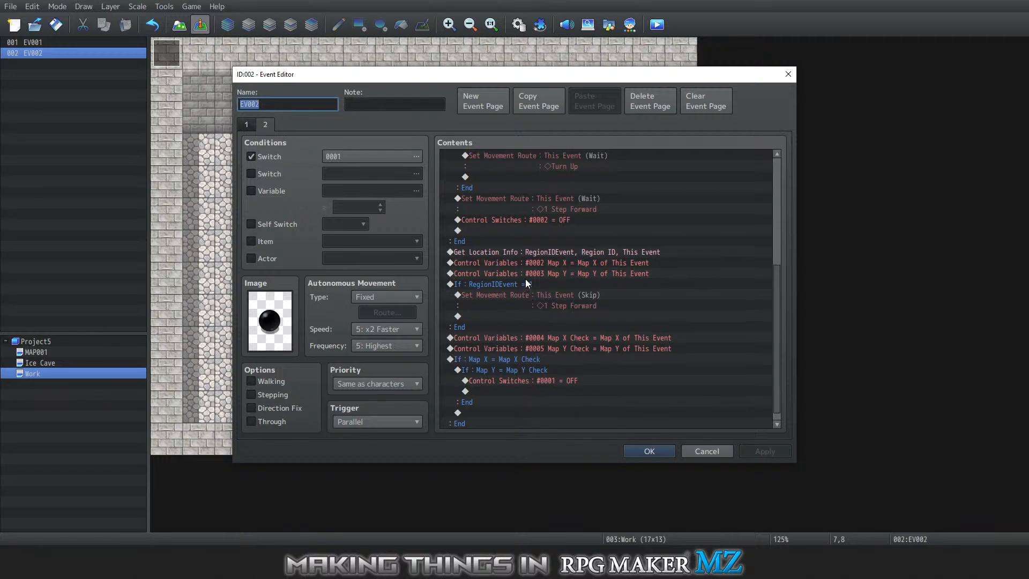
{"action": "scroll", "coordinate": [519, 288], "scroll_direction": "up", "scroll_amount": 4}
{"action": "scroll", "coordinate": [560, 268], "scroll_direction": "up", "scroll_amount": 2}
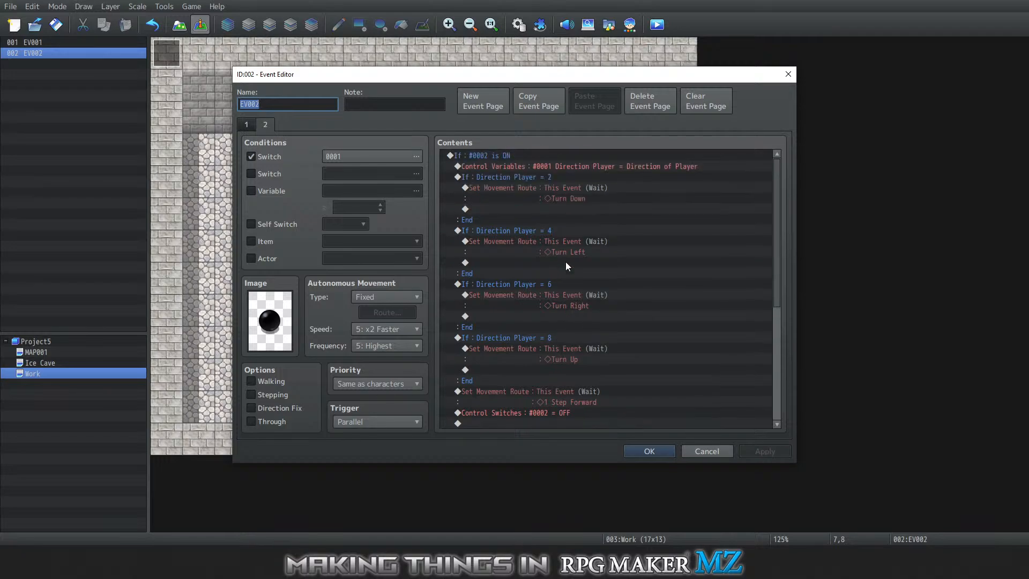
{"action": "scroll", "coordinate": [560, 262], "scroll_direction": "down", "scroll_amount": 6}
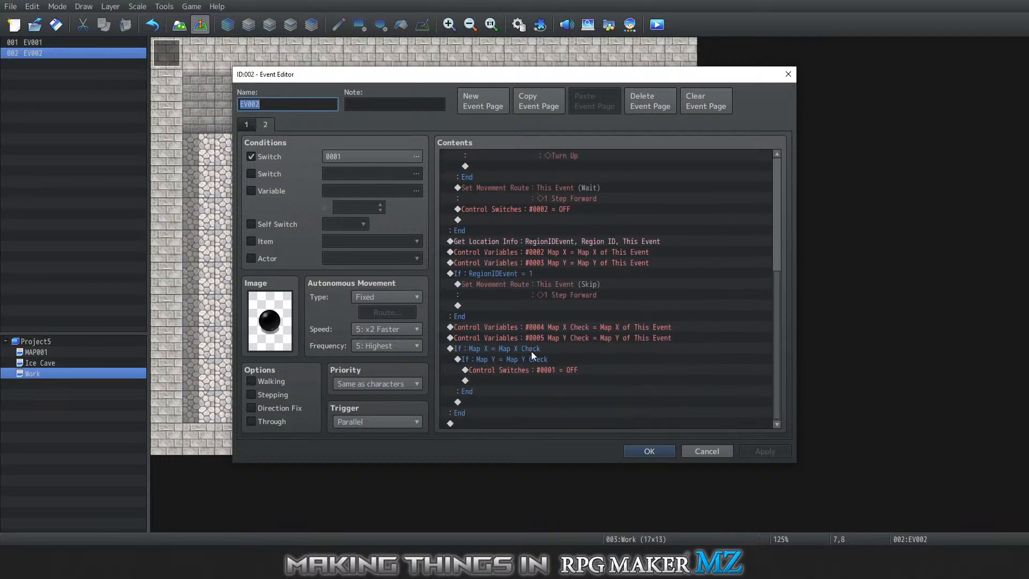
{"action": "left_click", "coordinate": [650, 451]}
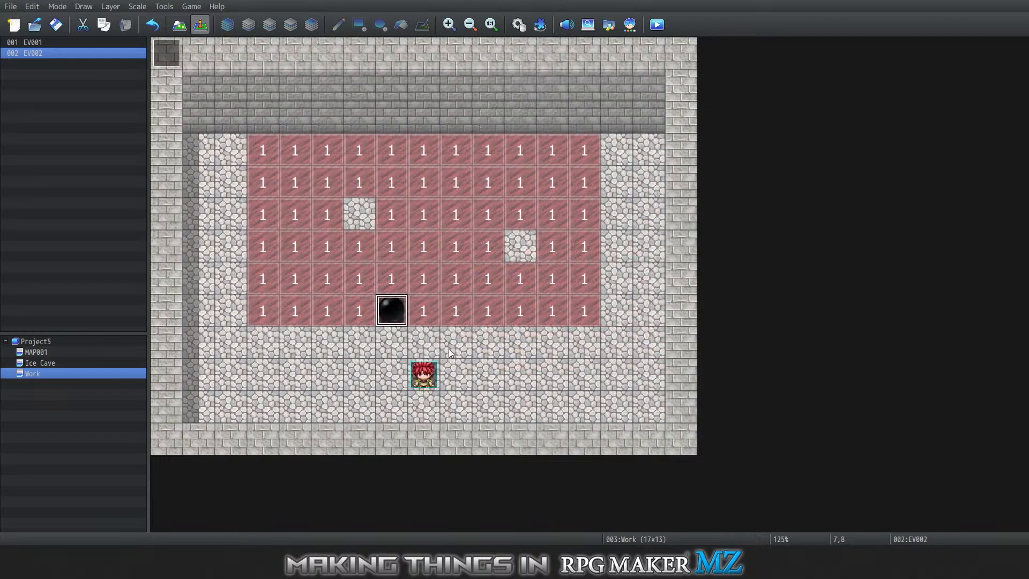
Open EV001 and examine page 2's button-check loop, especially the OK button's position checks and the switches it turns on
{"action": "right_click", "coordinate": [159, 44]}
{"action": "left_click", "coordinate": [171, 50]}
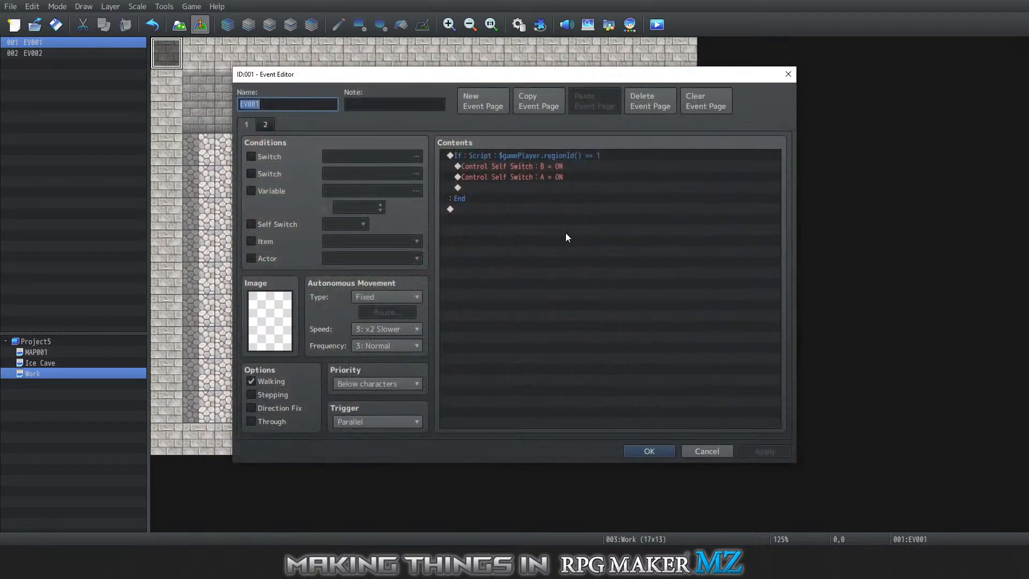
{"action": "left_click", "coordinate": [260, 123]}
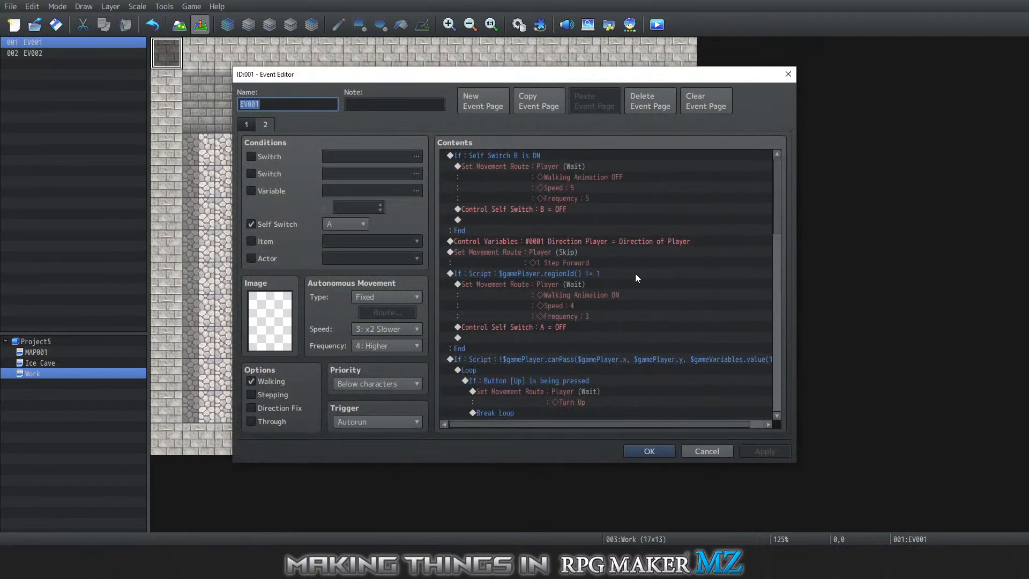
{"action": "scroll", "coordinate": [701, 251], "scroll_direction": "down", "scroll_amount": 9}
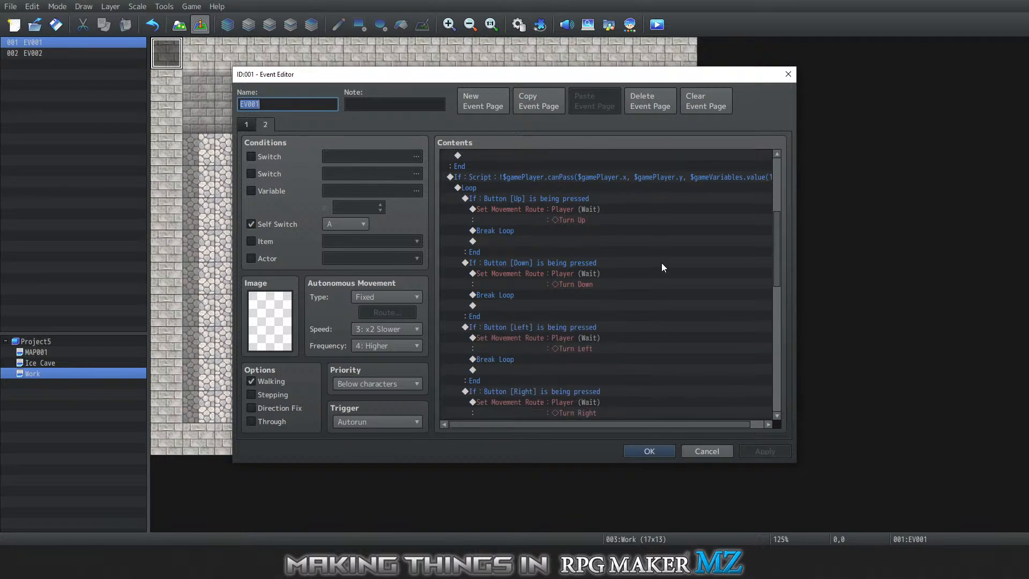
{"action": "scroll", "coordinate": [675, 282], "scroll_direction": "down", "scroll_amount": 4}
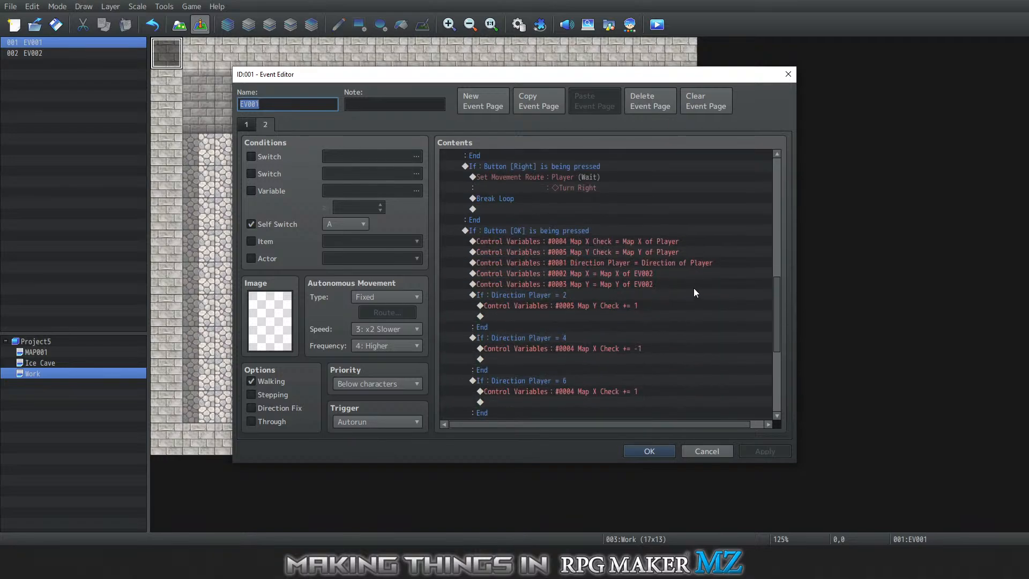
{"action": "scroll", "coordinate": [692, 286], "scroll_direction": "down", "scroll_amount": 1}
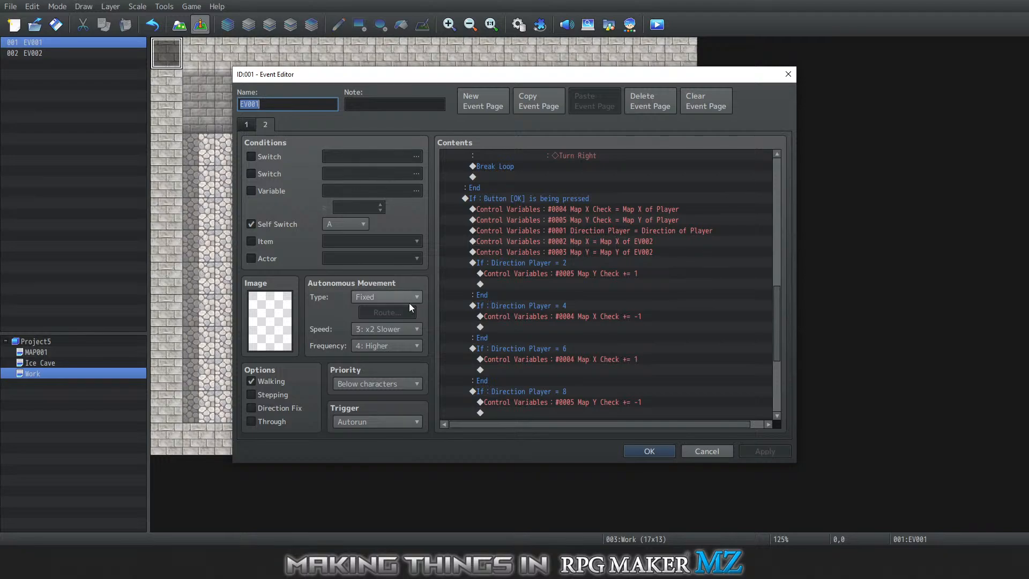
{"action": "scroll", "coordinate": [633, 289], "scroll_direction": "down", "scroll_amount": 3}
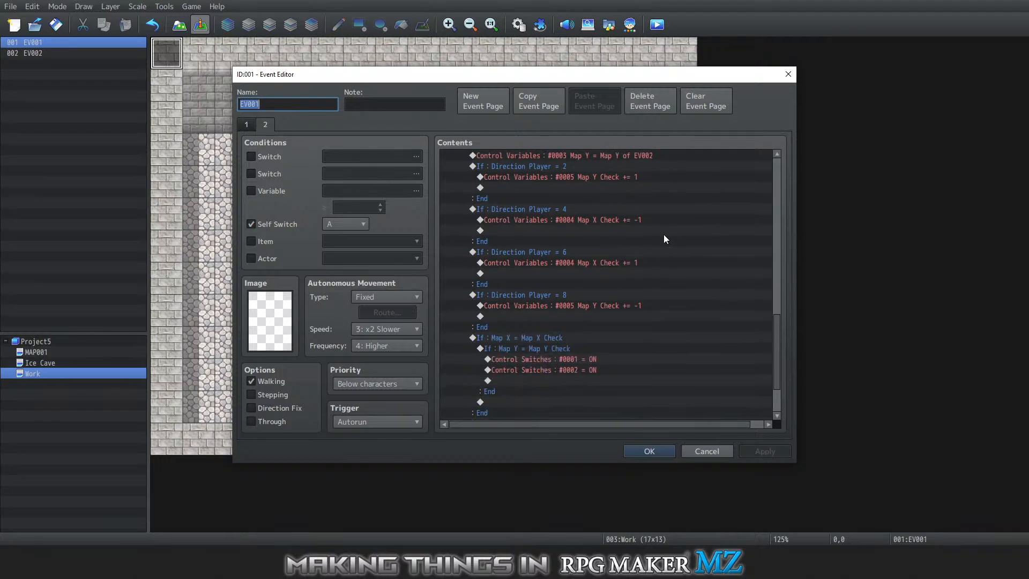
{"action": "scroll", "coordinate": [671, 260], "scroll_direction": "down", "scroll_amount": 2}
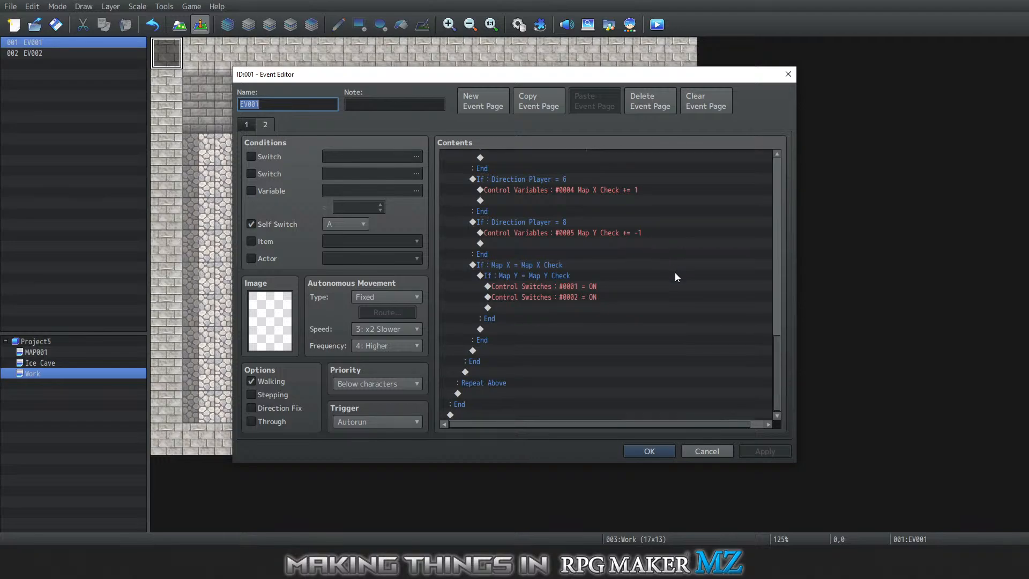
{"action": "scroll", "coordinate": [676, 274], "scroll_direction": "up", "scroll_amount": 5}
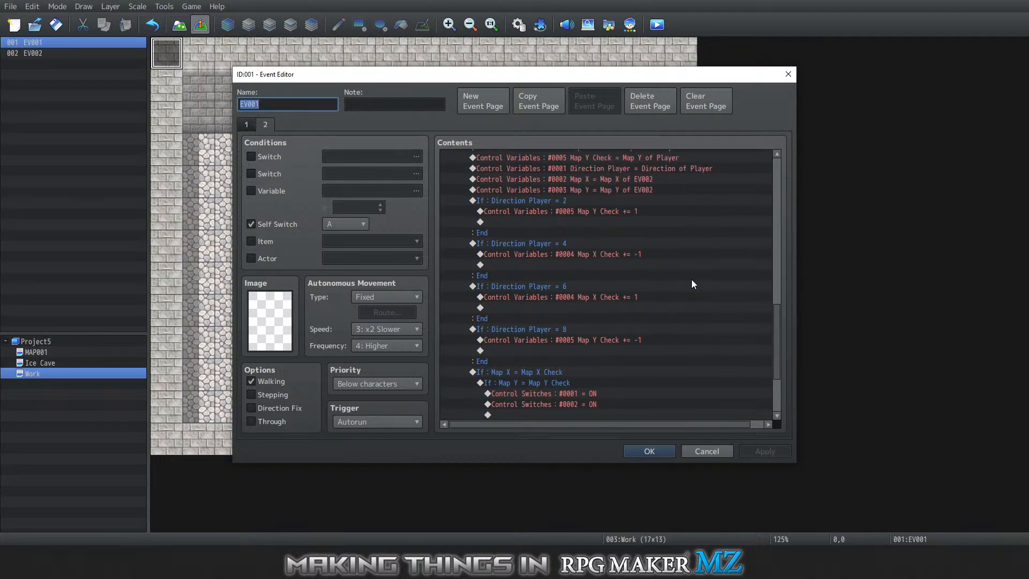
{"action": "scroll", "coordinate": [692, 278], "scroll_direction": "up", "scroll_amount": 1}
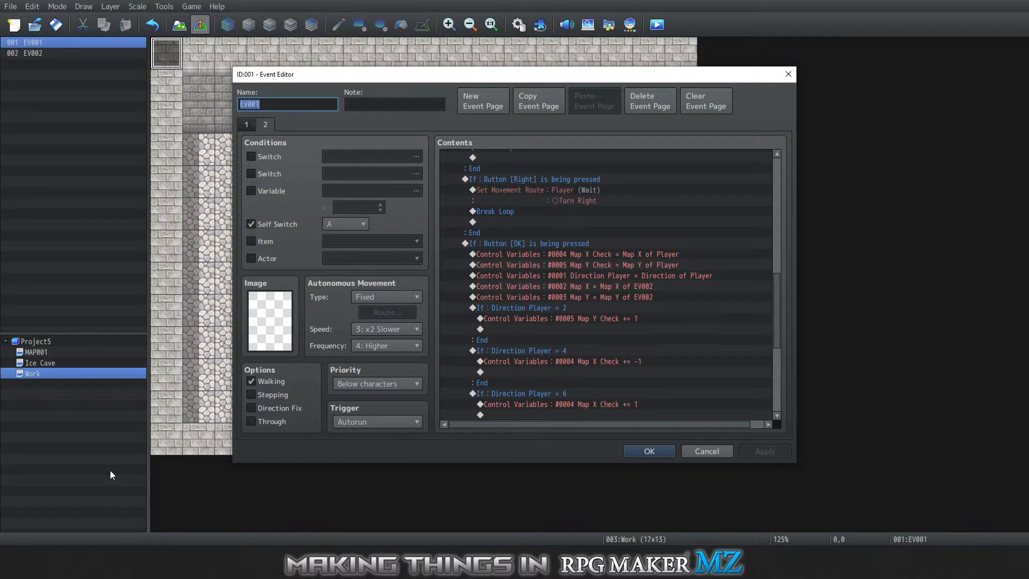
{"action": "scroll", "coordinate": [556, 290], "scroll_direction": "down", "scroll_amount": 7}
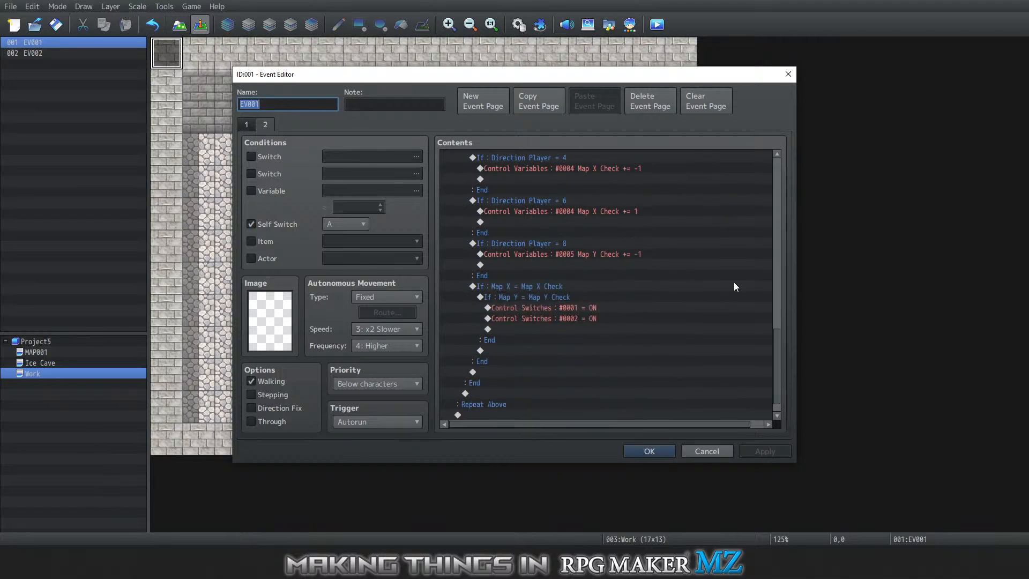
{"action": "left_click_drag", "start_coordinate": [780, 374], "coordinate": [800, 150]}
{"action": "scroll", "coordinate": [518, 255], "scroll_direction": "down", "scroll_amount": 2}
{"action": "scroll", "coordinate": [602, 296], "scroll_direction": "down", "scroll_amount": 2}
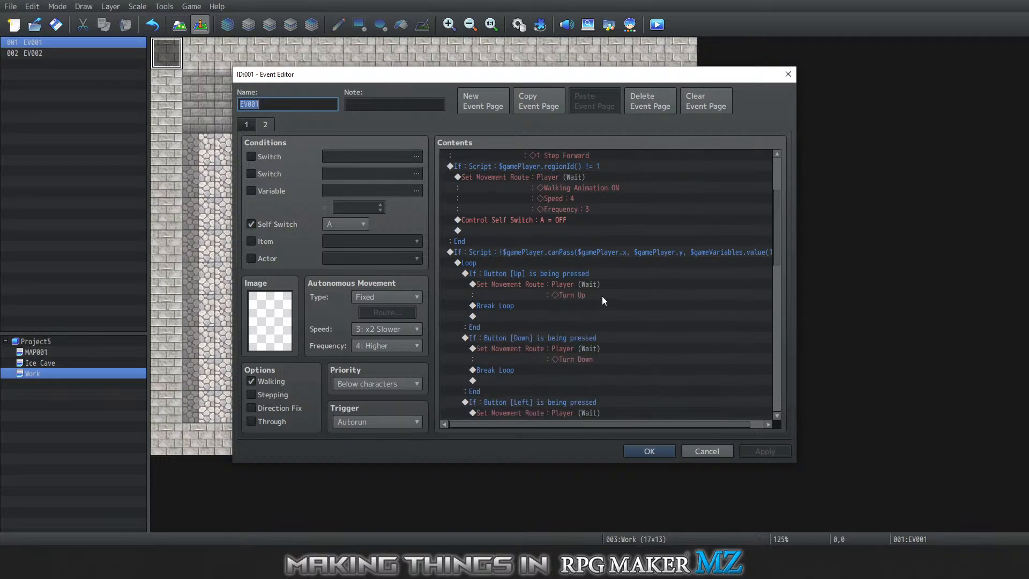
{"action": "left_click", "coordinate": [474, 275]}
{"action": "right_click", "coordinate": [484, 275]}
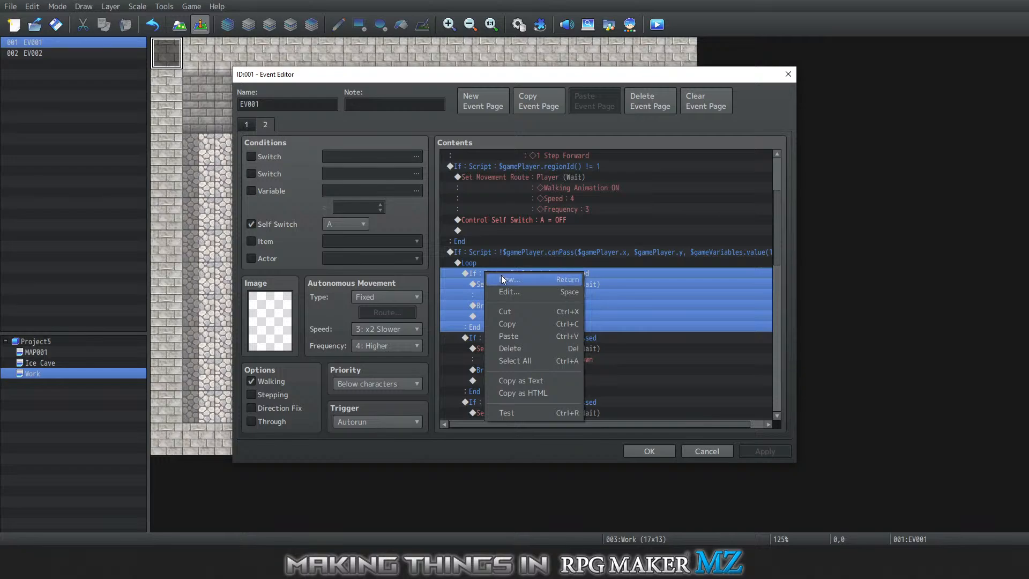
{"action": "left_click", "coordinate": [501, 275]}
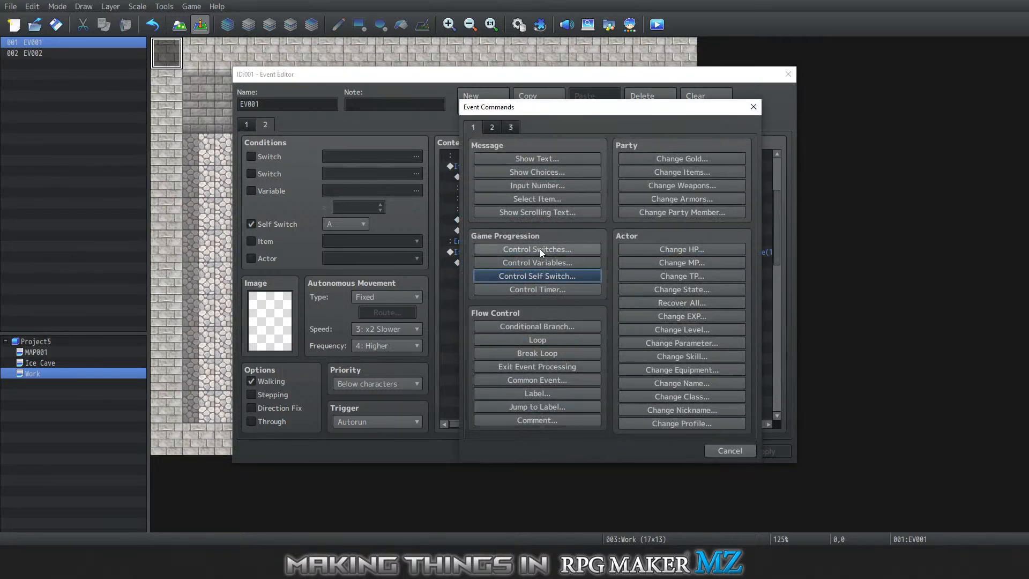
{"action": "left_click", "coordinate": [493, 127]}
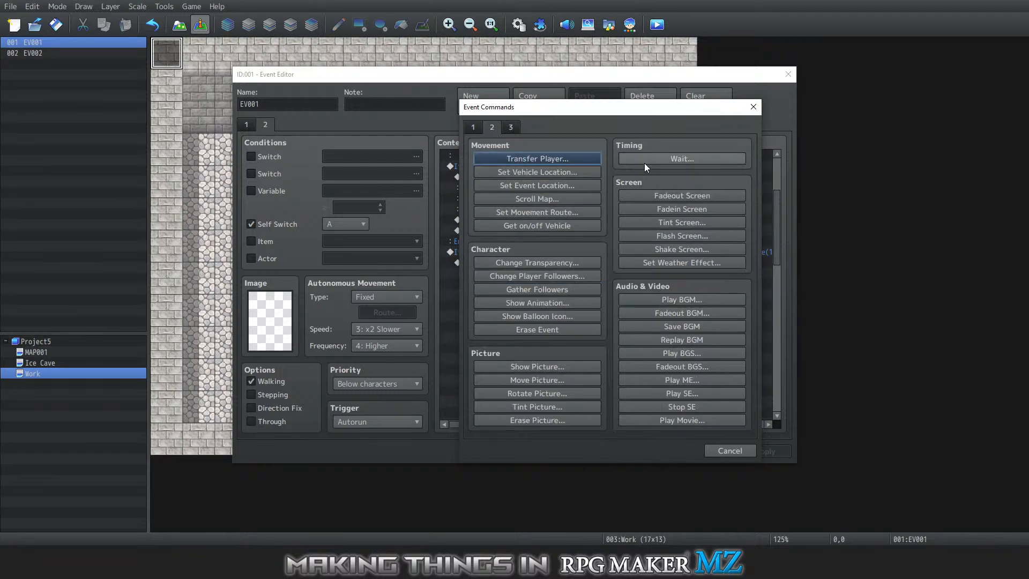
{"action": "left_click", "coordinate": [747, 108]}
Insert a 5-frame Wait at the start of the loop on EV001's page 2, before the Up button check
{"action": "scroll", "coordinate": [574, 309], "scroll_direction": "down", "scroll_amount": 5}
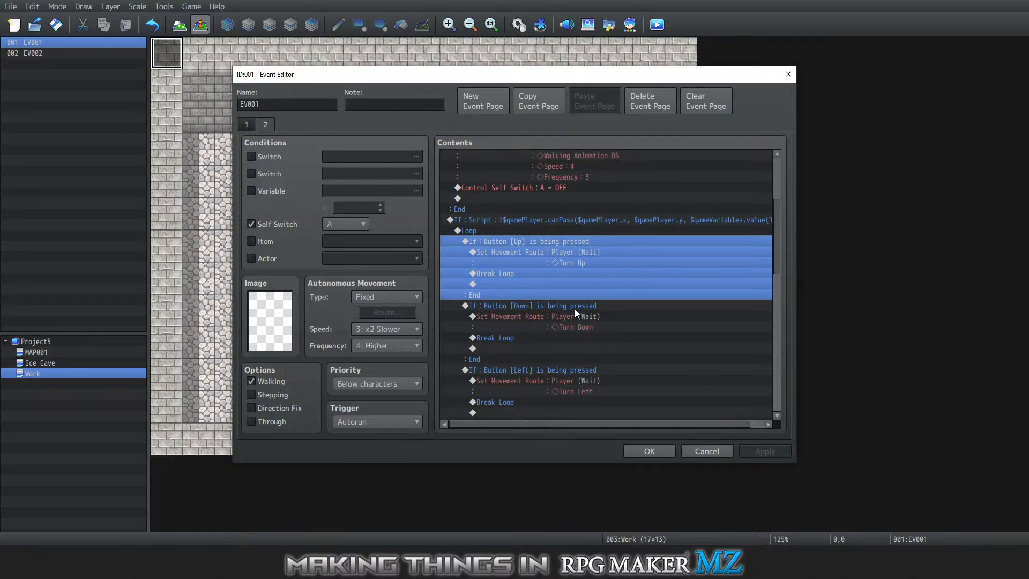
{"action": "scroll", "coordinate": [573, 309], "scroll_direction": "down", "scroll_amount": 3}
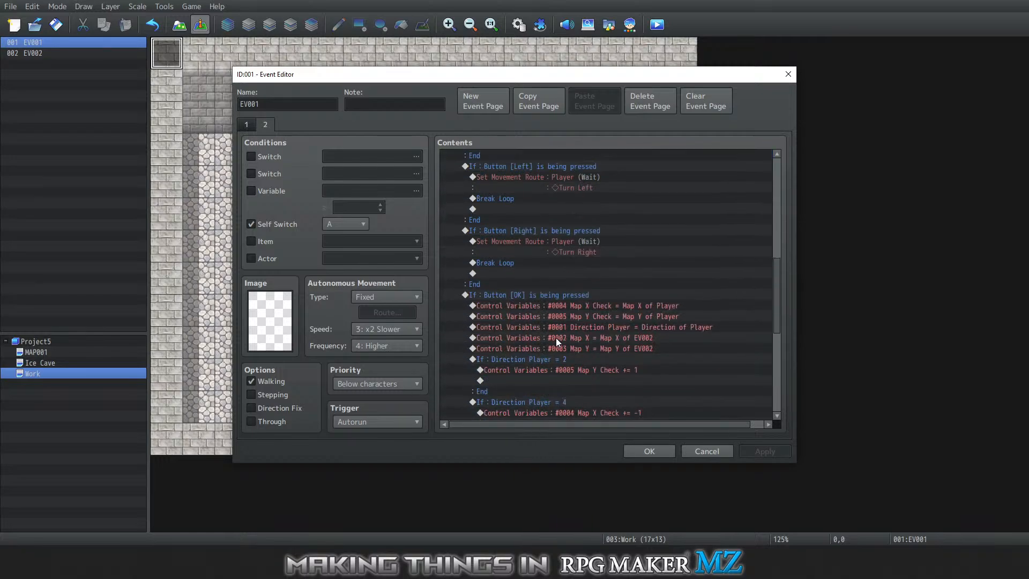
{"action": "scroll", "coordinate": [555, 337], "scroll_direction": "up", "scroll_amount": 4}
{"action": "scroll", "coordinate": [554, 332], "scroll_direction": "up", "scroll_amount": 3}
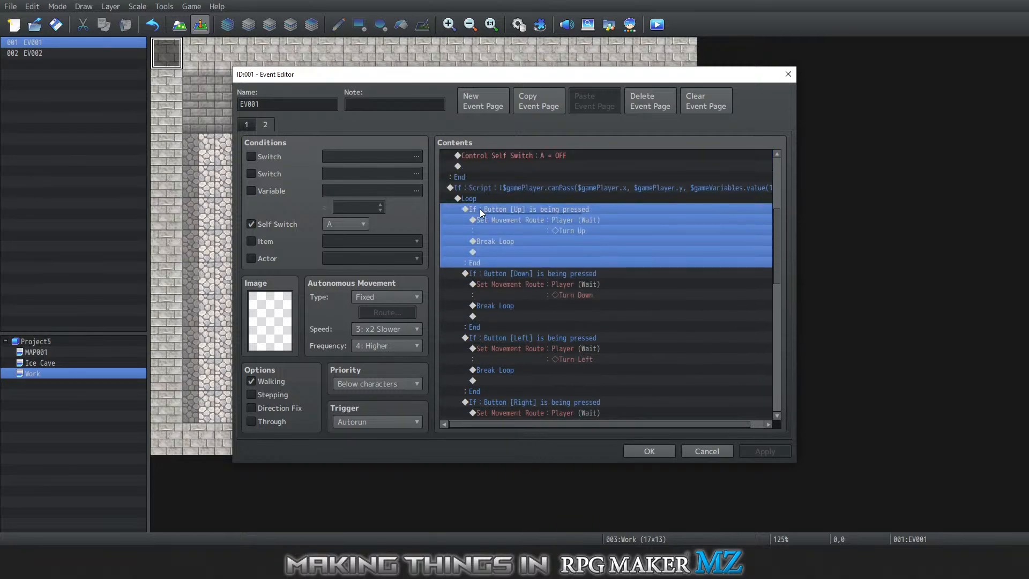
{"action": "right_click", "coordinate": [480, 208]}
{"action": "left_click", "coordinate": [513, 215]}
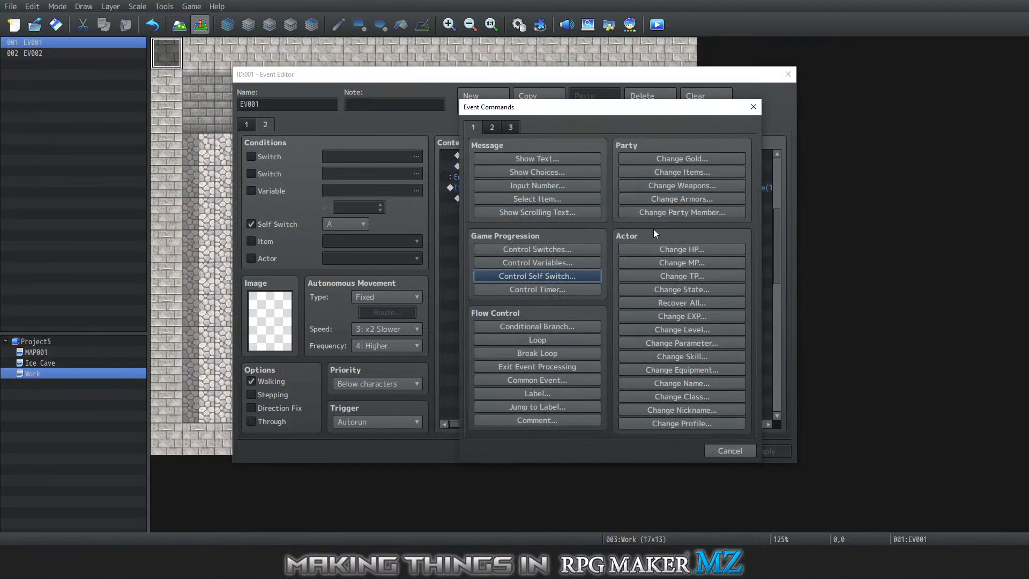
{"action": "left_click", "coordinate": [495, 131]}
{"action": "left_click", "coordinate": [685, 163]}
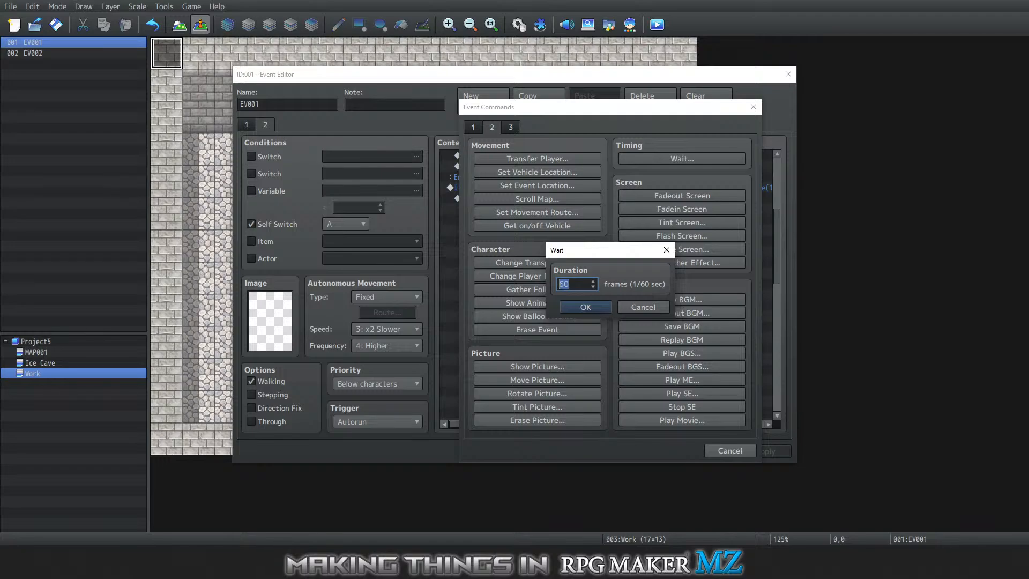
{"action": "type", "text": "5"}
{"action": "left_click", "coordinate": [567, 304]}
Insert a 5-frame Wait before the player's movement route in the Self Switch B branch, and accept the EV001 changes
{"action": "scroll", "coordinate": [663, 289], "scroll_direction": "up", "scroll_amount": 5}
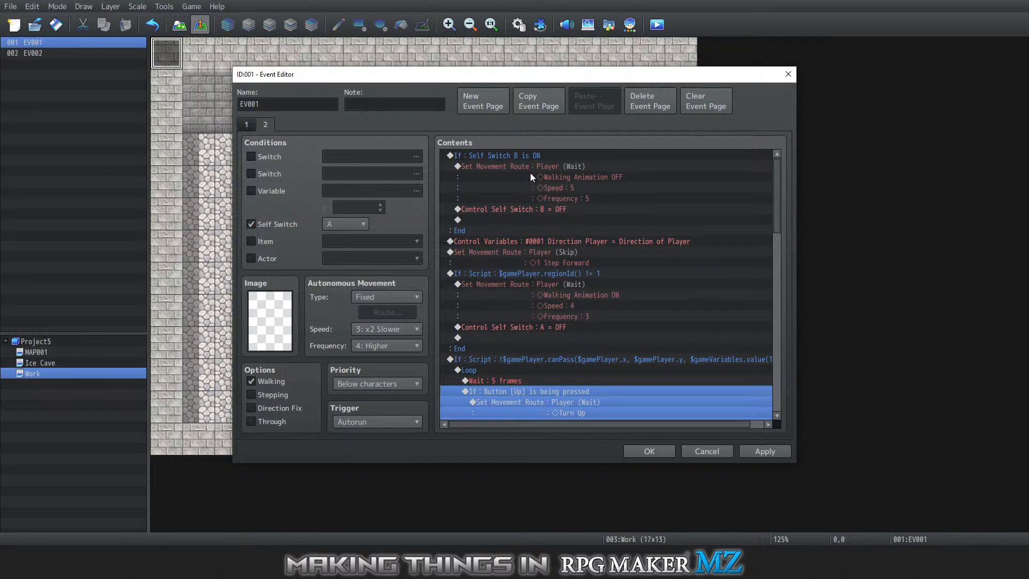
{"action": "left_click", "coordinate": [516, 169]}
{"action": "right_click", "coordinate": [495, 165]}
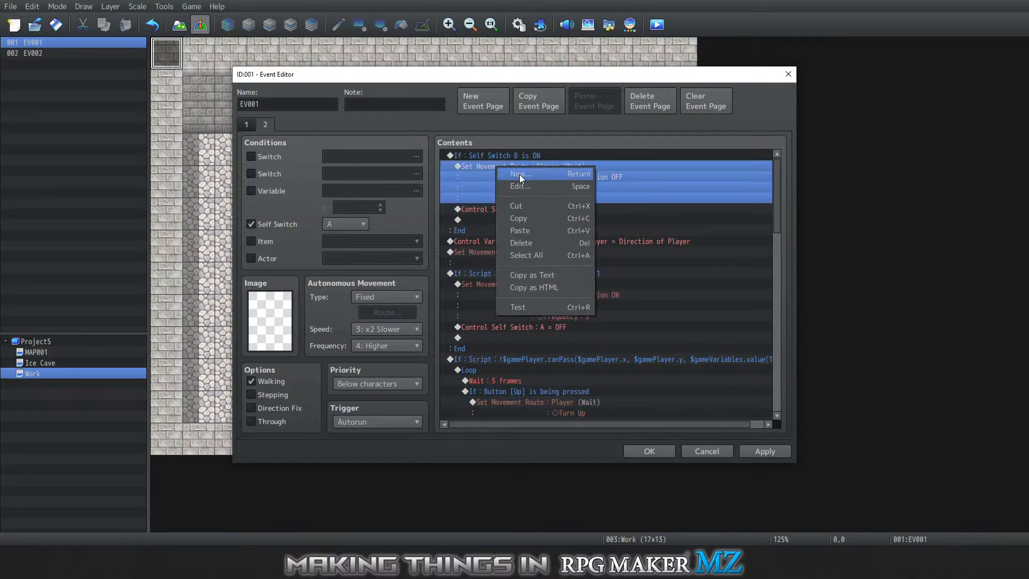
{"action": "left_click", "coordinate": [519, 175]}
{"action": "left_click", "coordinate": [685, 158]}
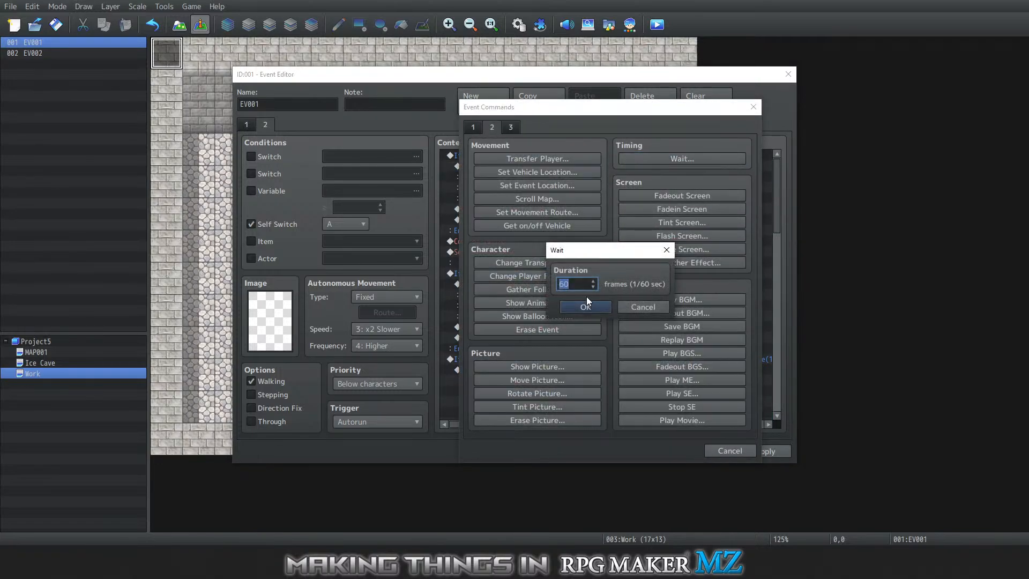
{"action": "type", "text": "5"}
{"action": "left_click", "coordinate": [595, 311]}
{"action": "left_click", "coordinate": [661, 446]}
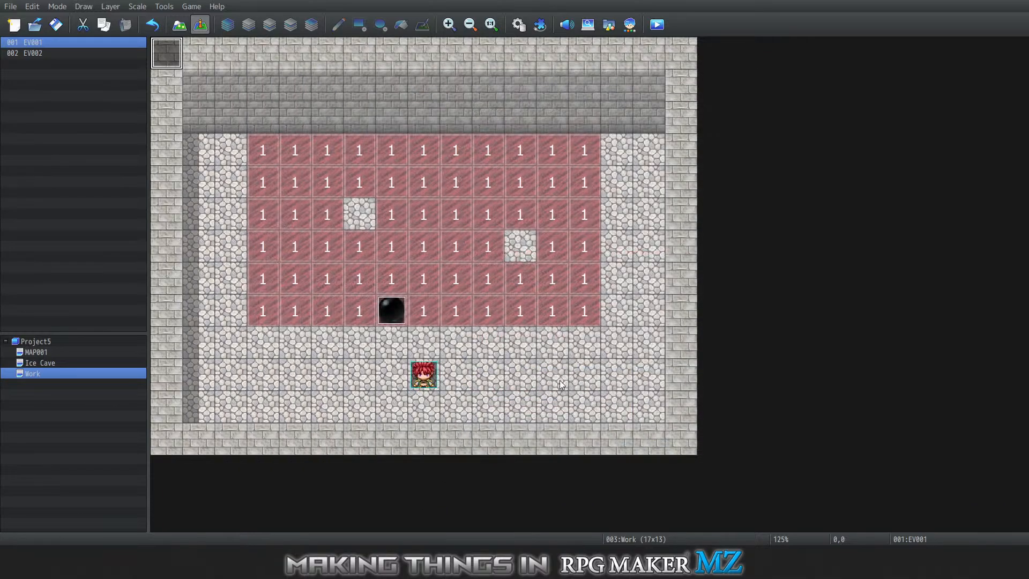
Open the ball event EV002 and examine page 2, including its direction checks, 1 Step Forward routes and region and position checks
{"action": "right_click", "coordinate": [386, 310]}
{"action": "left_click", "coordinate": [412, 320]}
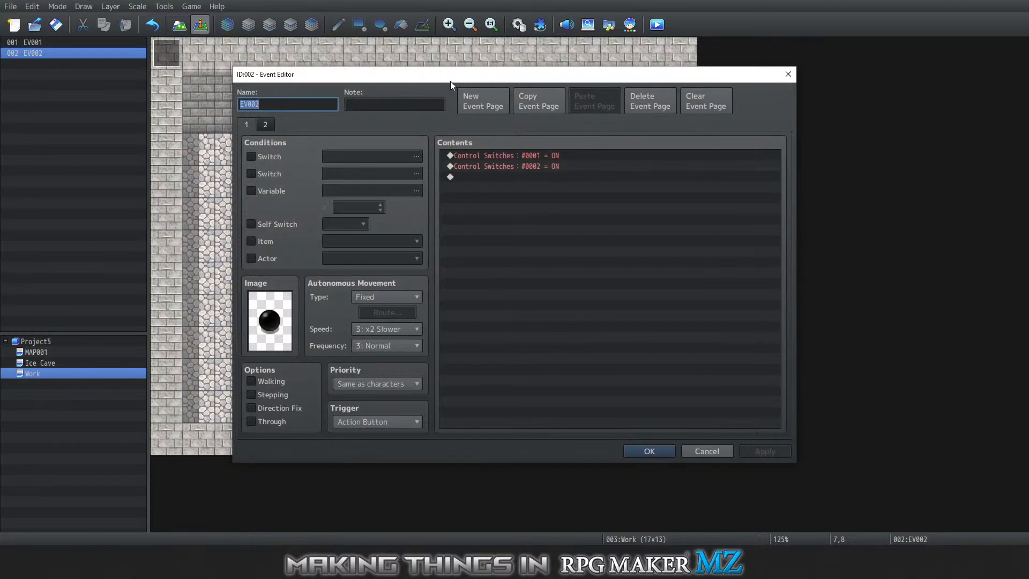
{"action": "left_click", "coordinate": [265, 124]}
{"action": "scroll", "coordinate": [628, 323], "scroll_direction": "up", "scroll_amount": 6}
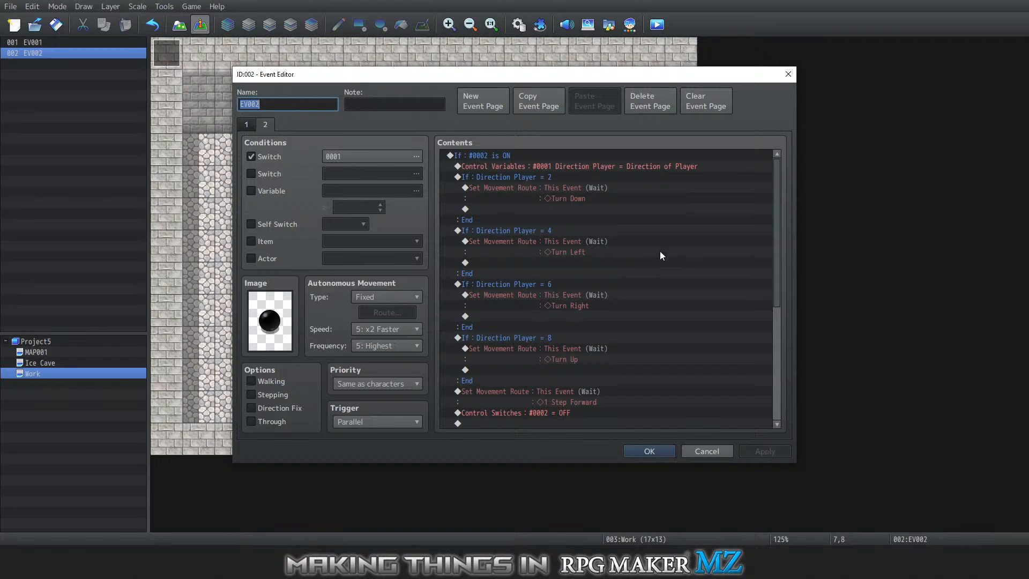
{"action": "scroll", "coordinate": [661, 252], "scroll_direction": "down", "scroll_amount": 6}
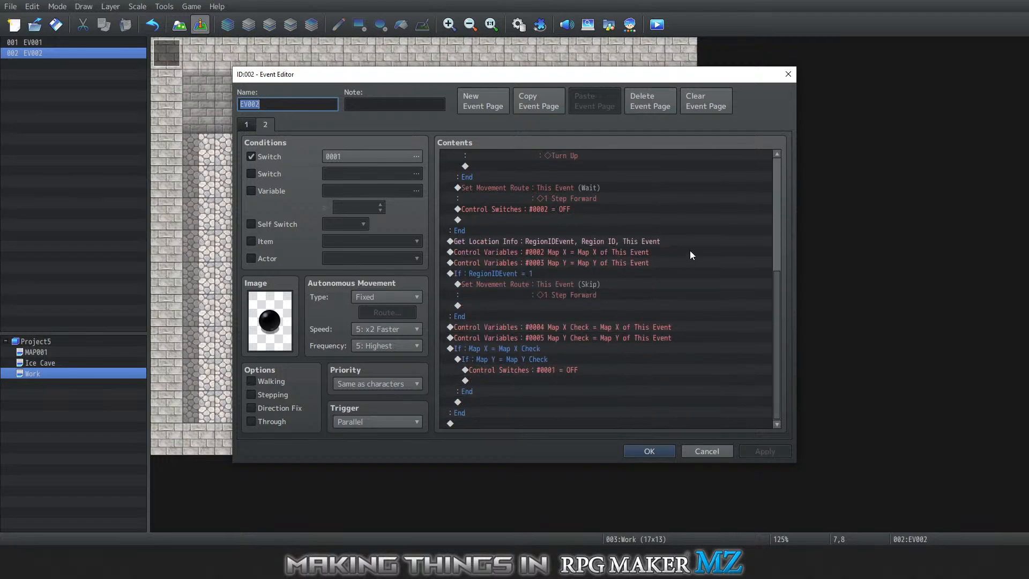
{"action": "scroll", "coordinate": [688, 253], "scroll_direction": "up", "scroll_amount": 6}
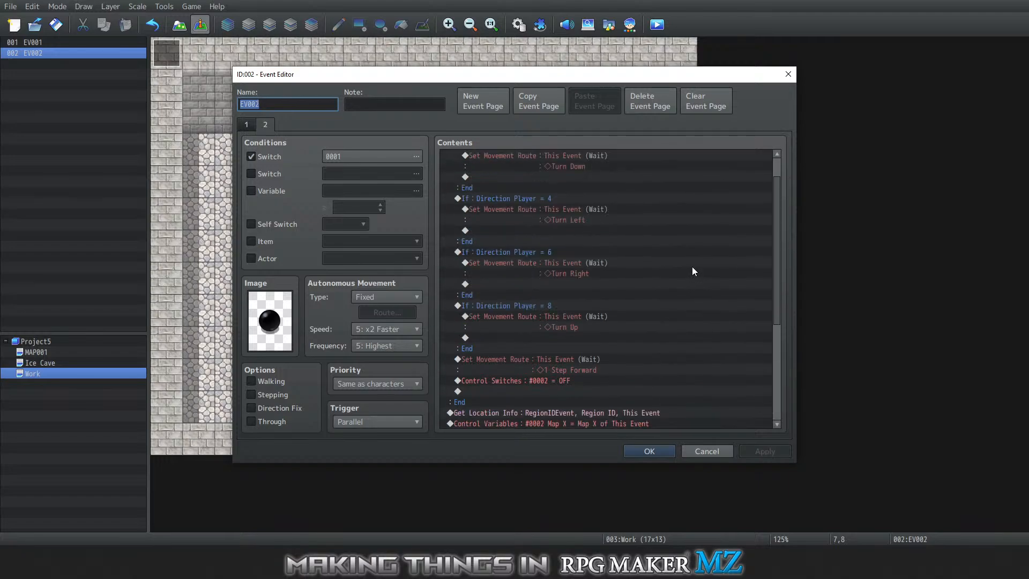
{"action": "scroll", "coordinate": [691, 262], "scroll_direction": "down", "scroll_amount": 3}
{"action": "scroll", "coordinate": [701, 246], "scroll_direction": "up", "scroll_amount": 3}
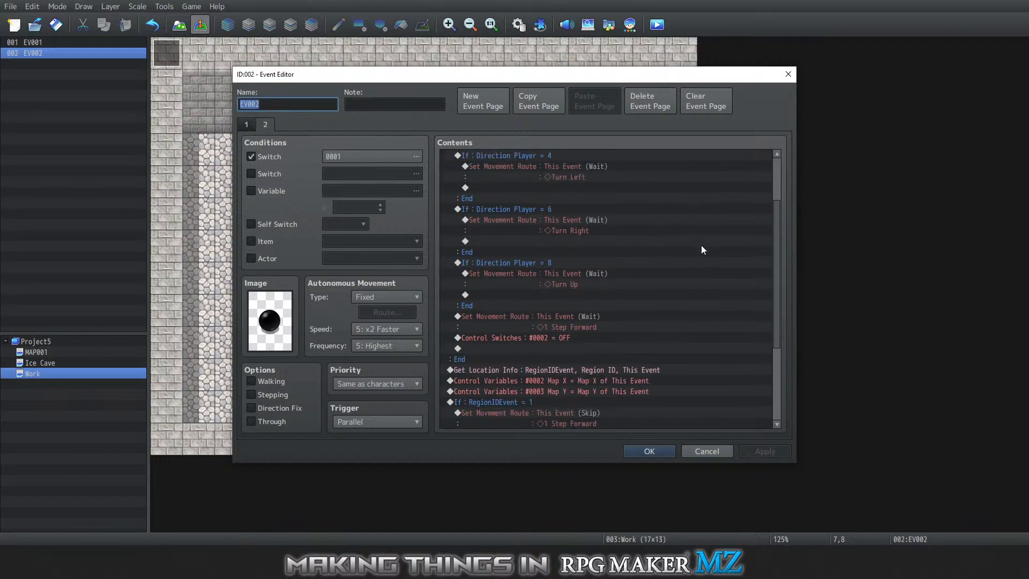
{"action": "scroll", "coordinate": [715, 248], "scroll_direction": "up", "scroll_amount": 1}
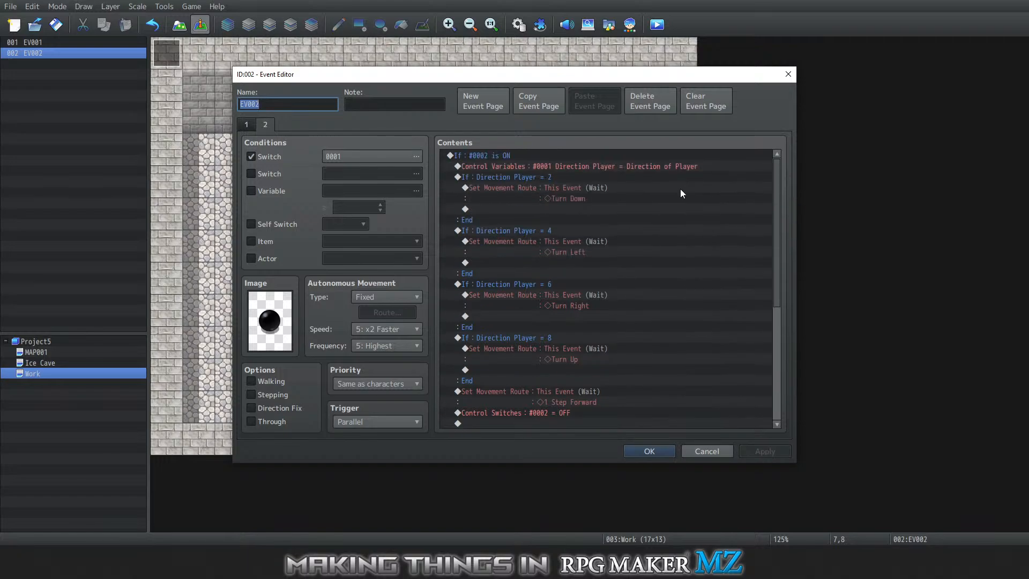
Insert a 5-frame Wait at the start of EV002's page 2, before the #0002 switch check, and accept the event changes
{"action": "right_click", "coordinate": [467, 150]}
{"action": "left_click", "coordinate": [490, 155]}
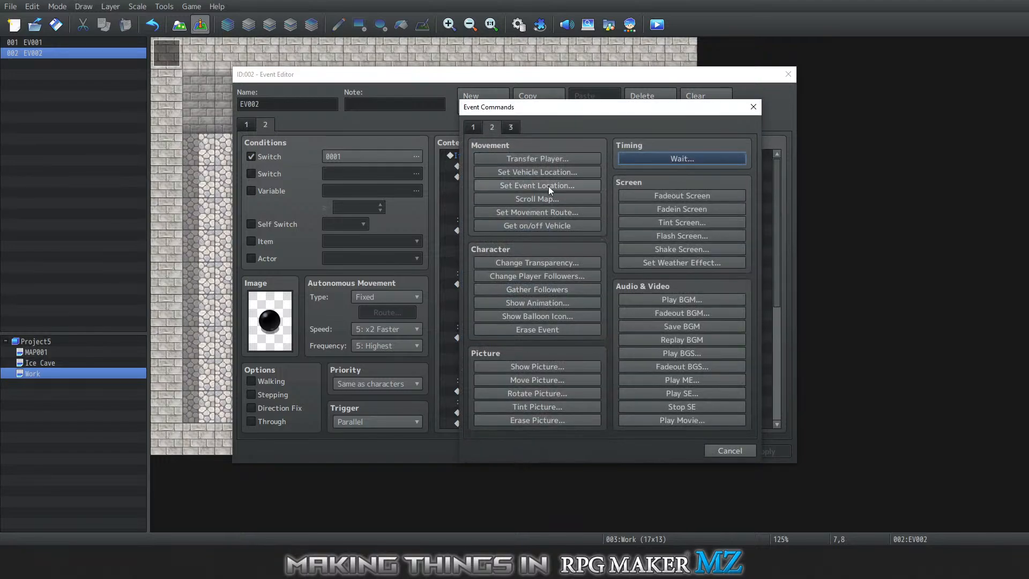
{"action": "left_click", "coordinate": [649, 157]}
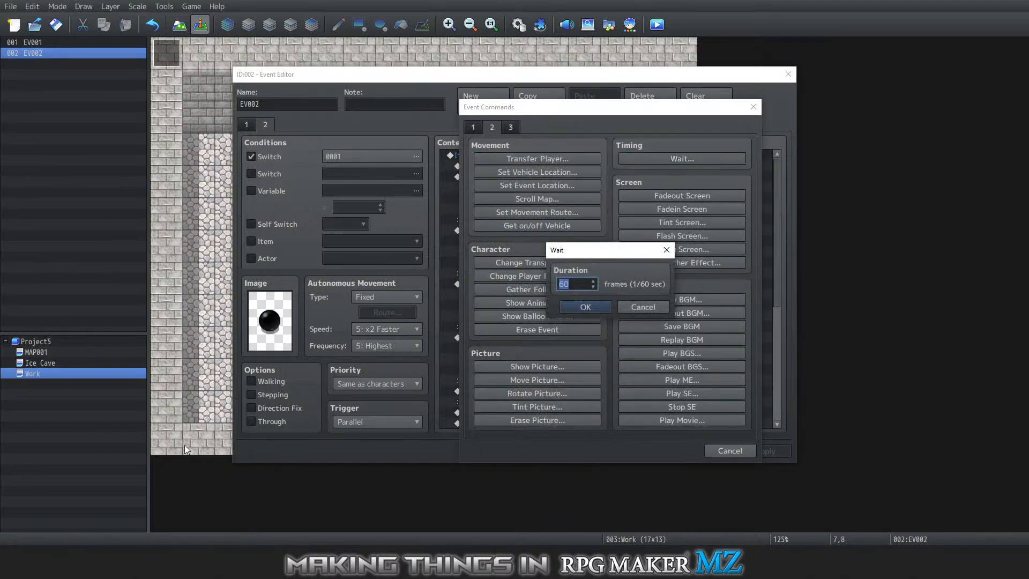
{"action": "type", "text": "5"}
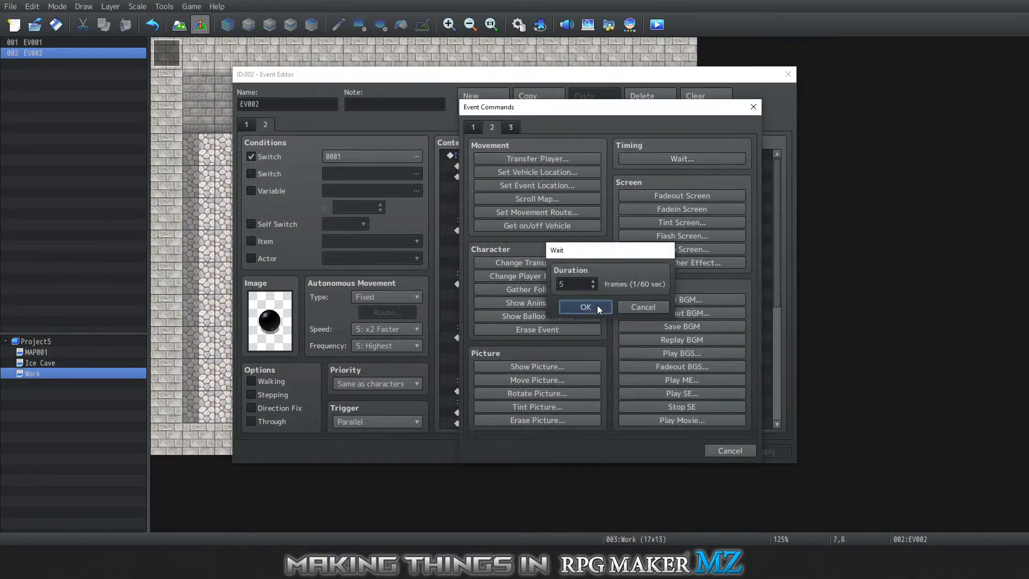
{"action": "left_click", "coordinate": [597, 304]}
{"action": "left_click", "coordinate": [649, 451]}
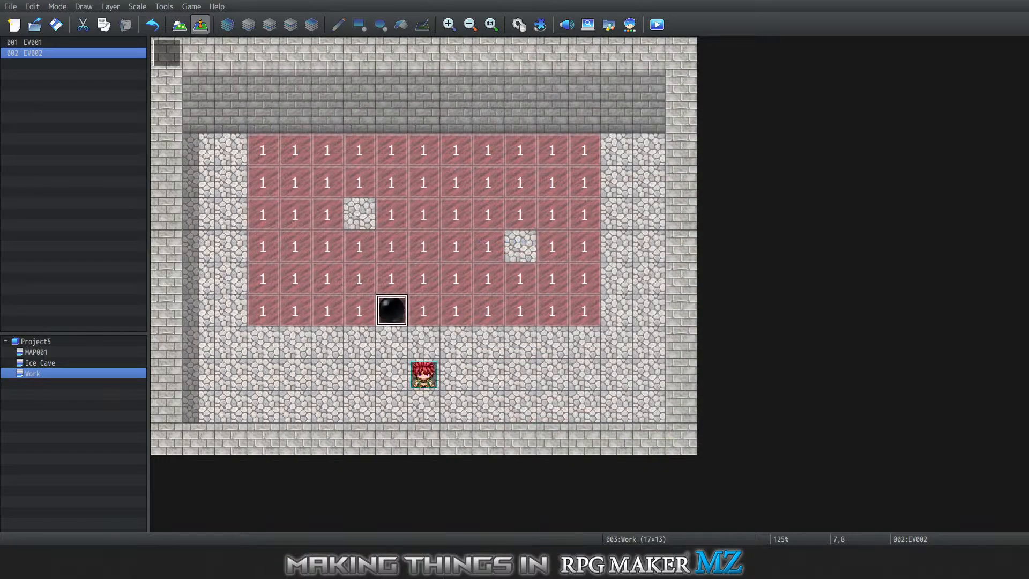
Save the project changes, launch a playtest and start a new game
{"action": "left_click", "coordinate": [193, 7]}
{"action": "left_click", "coordinate": [204, 20]}
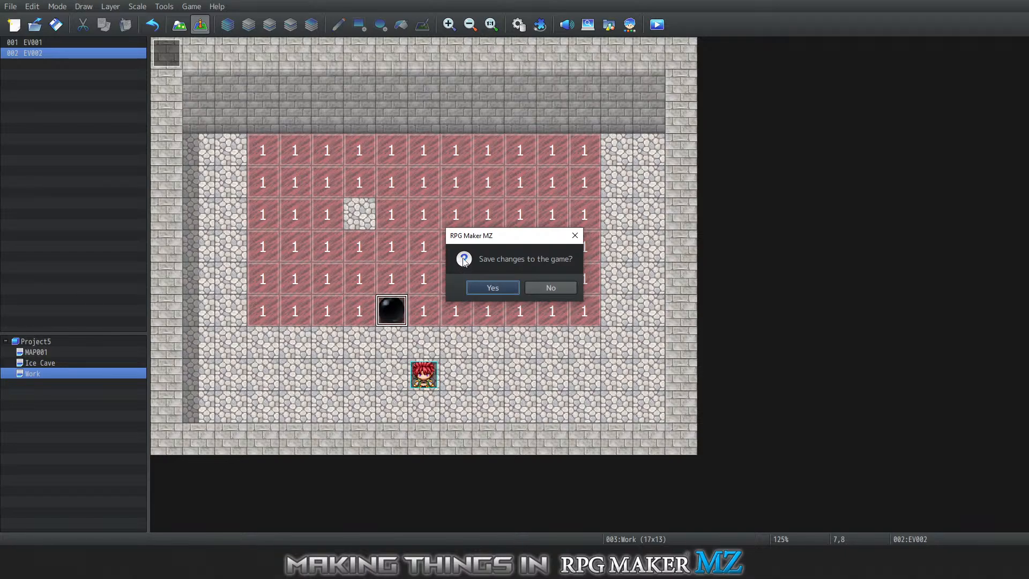
{"action": "left_click", "coordinate": [484, 285]}
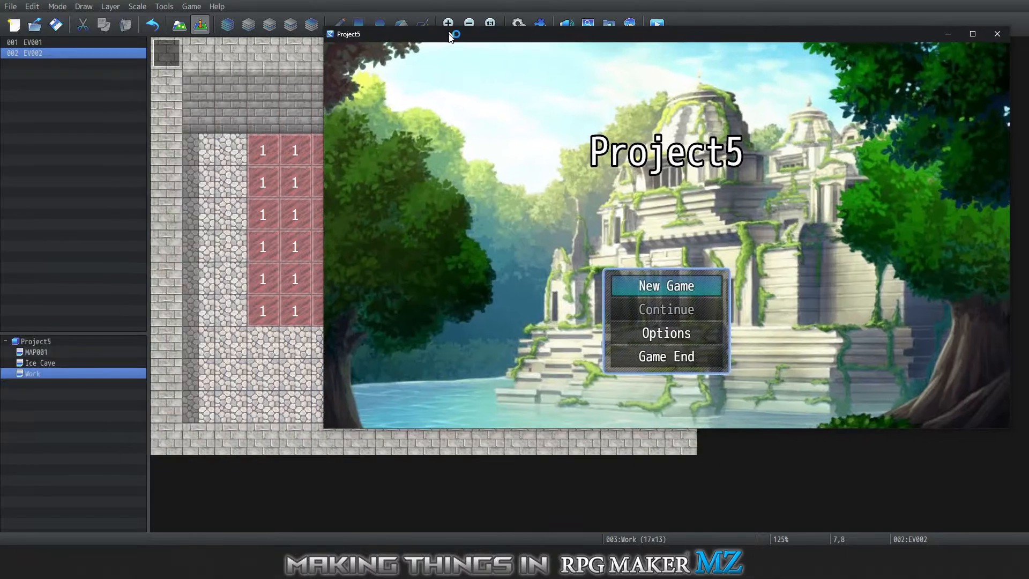
{"action": "key", "text": "Return"}
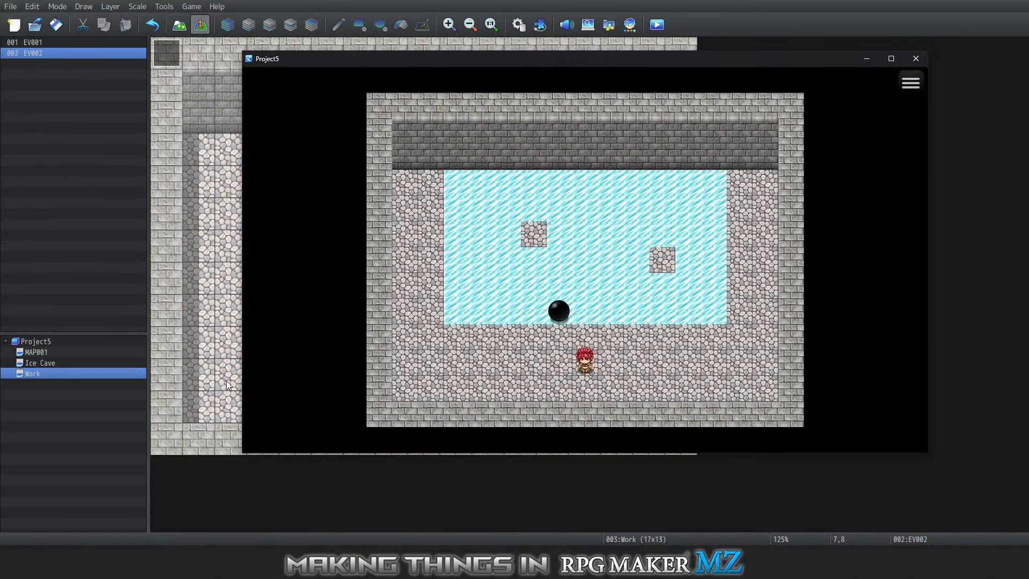
Walk the hero up the left side, slide across the ice to the right side, and slide back left into the ball
{"action": "key", "text": "Left"}
{"action": "key", "text": "Up"}
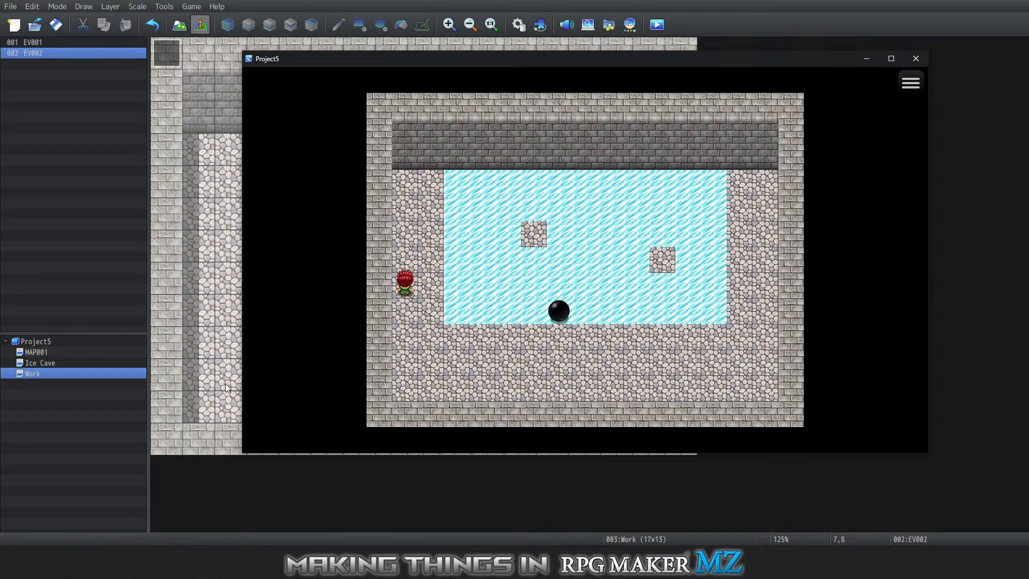
{"action": "key", "text": "Right"}
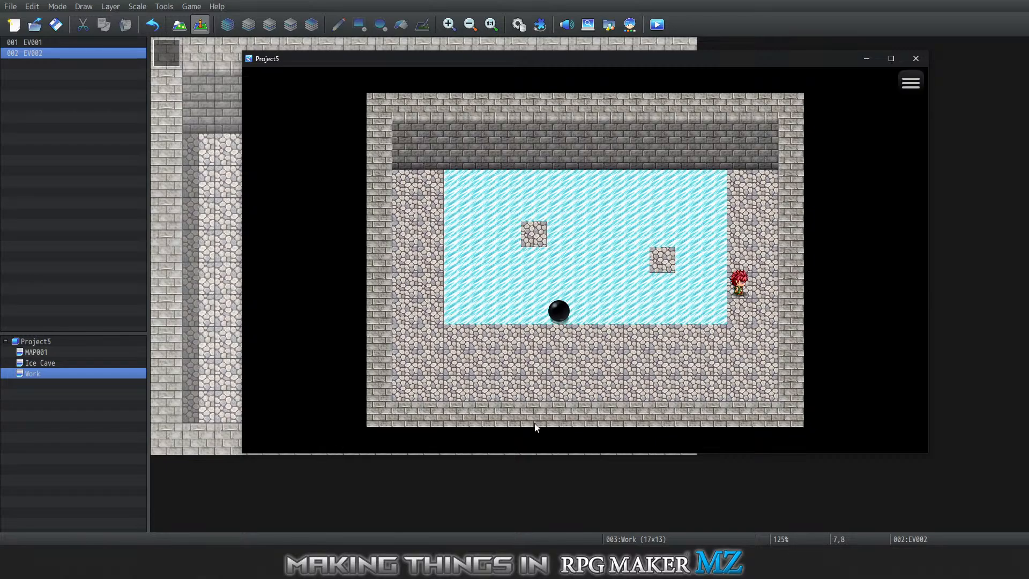
{"action": "key", "text": "Down"}
{"action": "key", "text": "Left"}
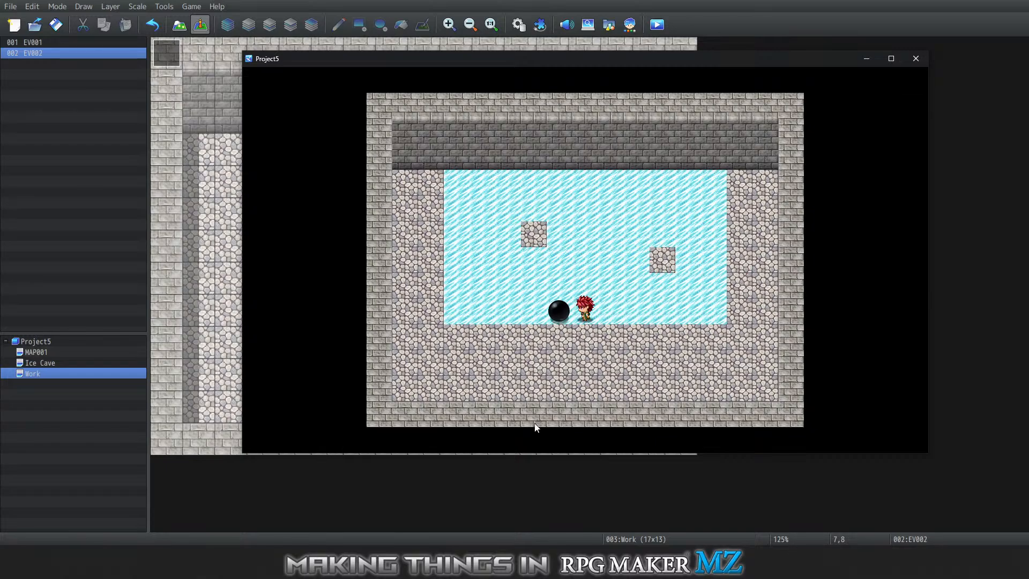
Push the ball left along the lowest ice row onto the left stone strip, following it with the hero
{"action": "key", "text": "Left"}
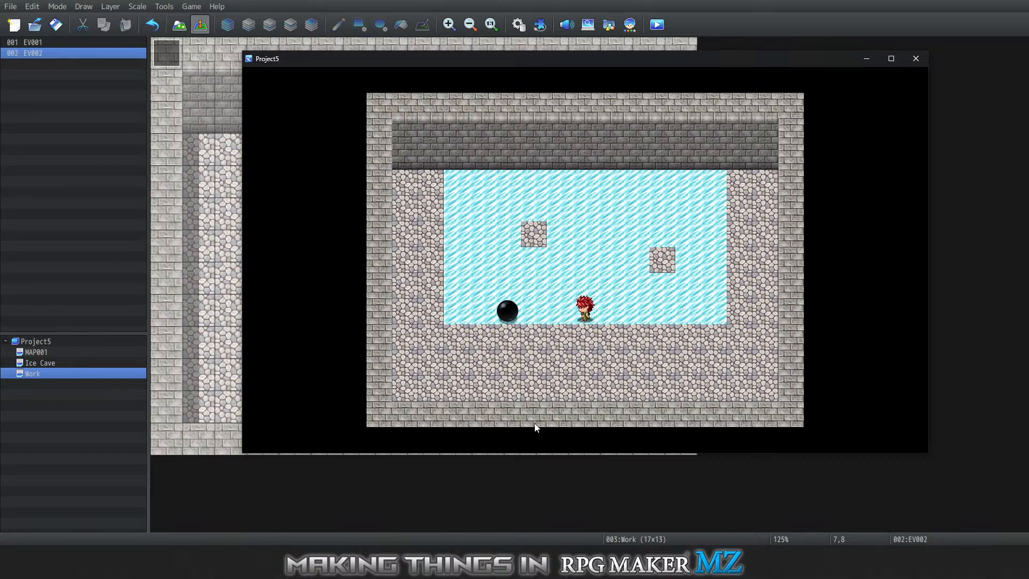
{"action": "key", "text": "Left"}
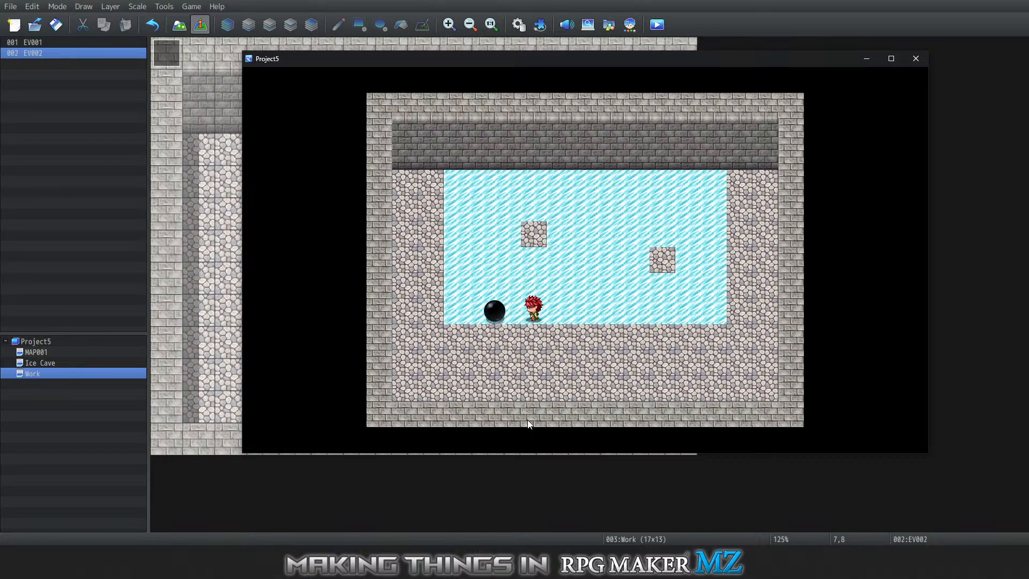
{"action": "key", "text": "Right"}
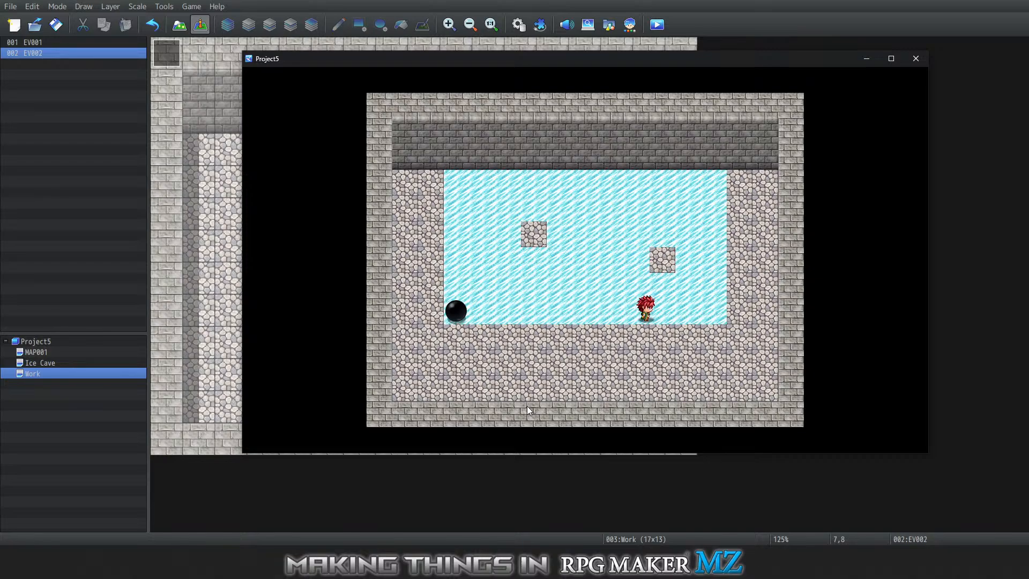
{"action": "key", "text": "Left"}
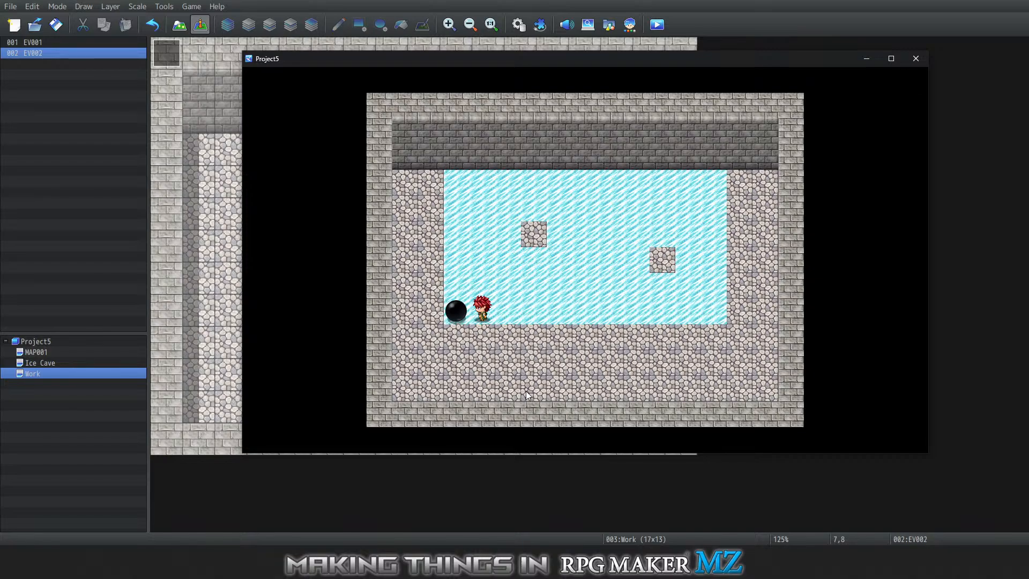
{"action": "key", "text": "Down"}
{"action": "key", "text": "Left"}
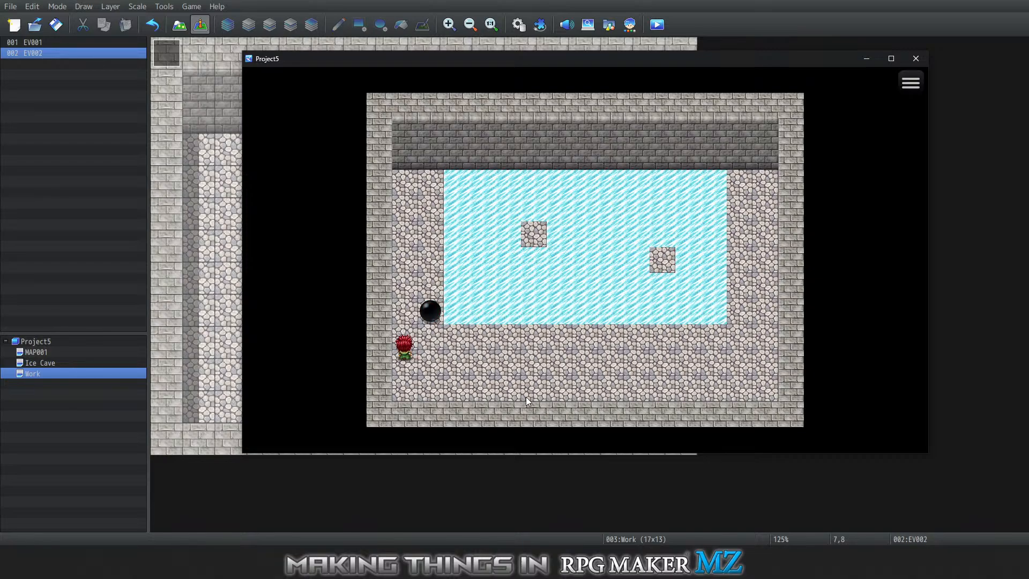
Walk the hero around the ball on the left stone strip and push it up one tile
{"action": "key", "text": "Up"}
{"action": "key", "text": "Right"}
{"action": "key", "text": "Left"}
{"action": "key", "text": "Down"}
{"action": "key", "text": "Down"}
{"action": "key", "text": "Right"}
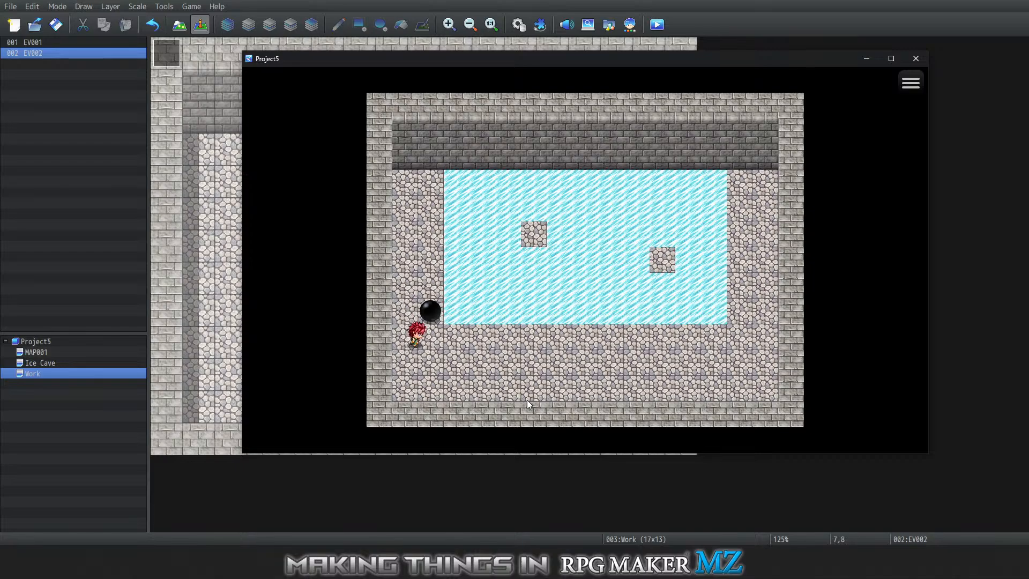
{"action": "key", "text": "Up"}
{"action": "key", "text": "Left"}
{"action": "key", "text": "Up"}
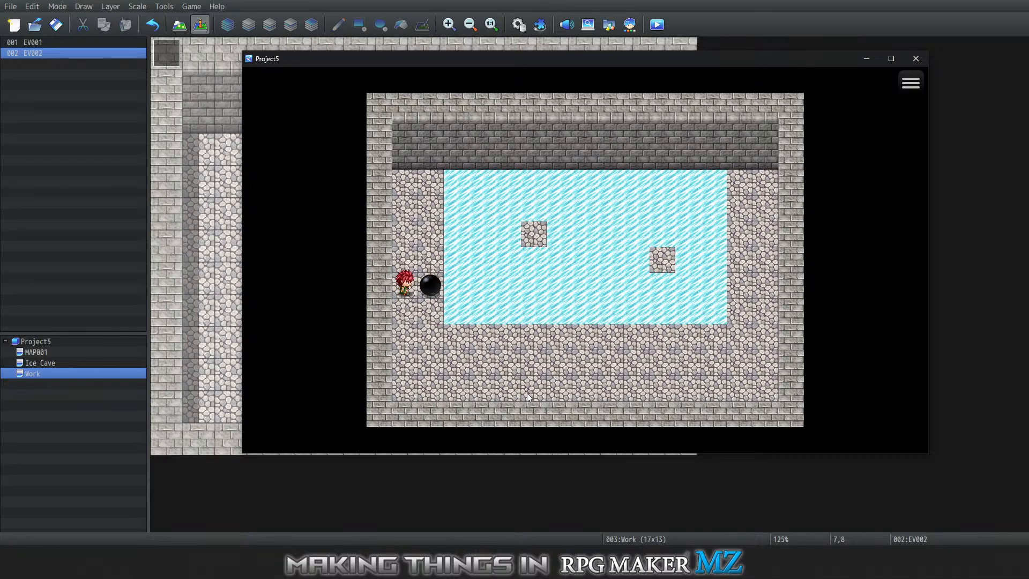
Push the ball right from the left stone strip onto the ice and slide the hero after it
{"action": "key", "text": "Right"}
{"action": "key", "text": "Right"}
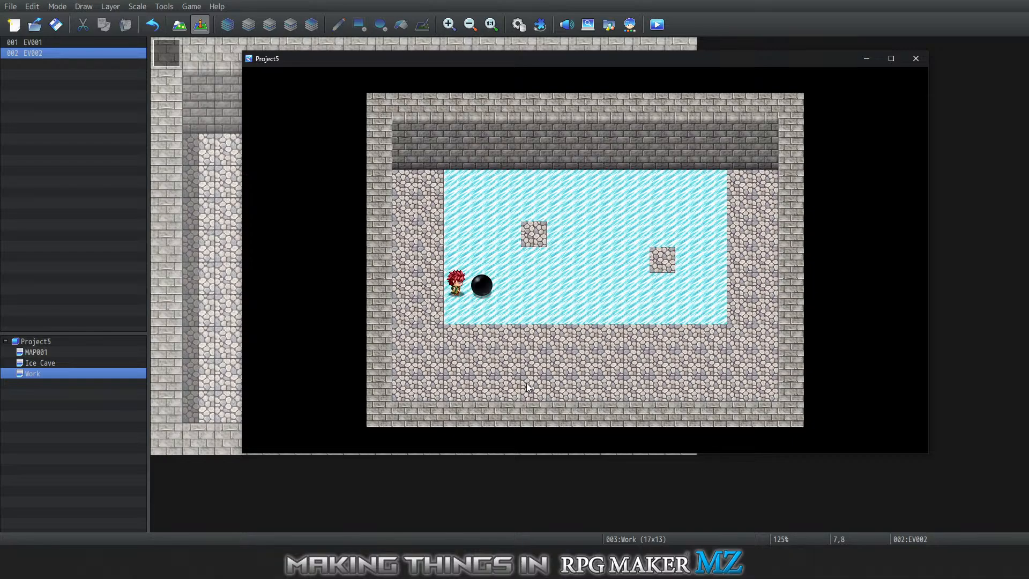
{"action": "key", "text": "Right"}
{"action": "key", "text": "Right"}
{"action": "key", "text": "Right"}
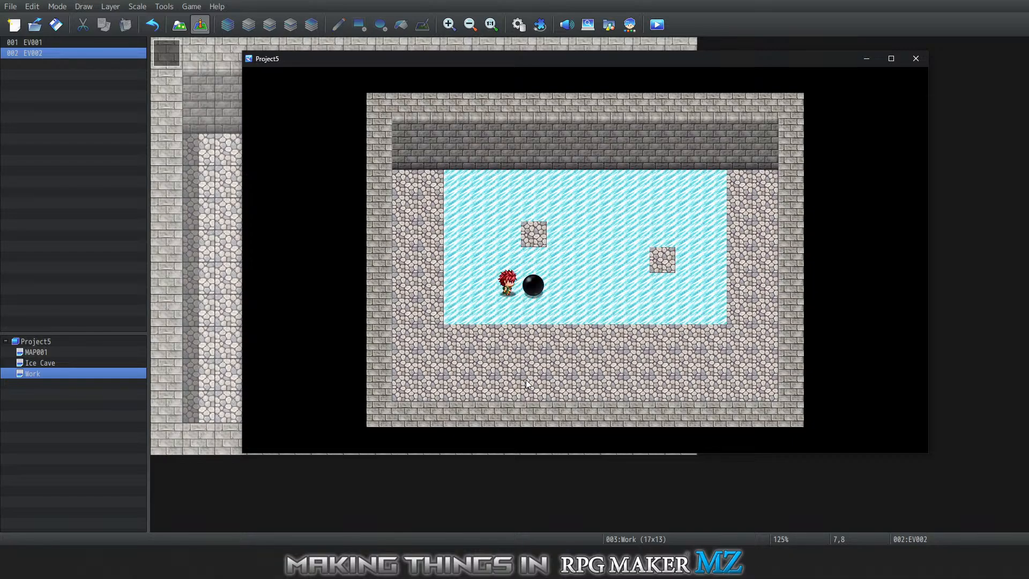
{"action": "key", "text": "Right"}
{"action": "key", "text": "Right"}
{"action": "key", "text": "Right"}
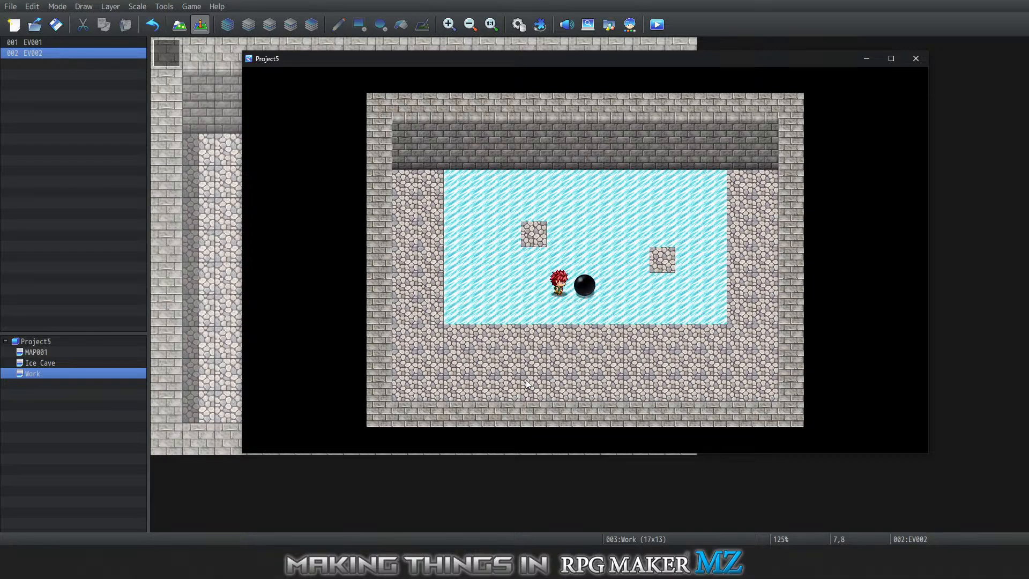
{"action": "key", "text": "Right"}
{"action": "key", "text": "Right"}
{"action": "key", "text": "Right"}
{"action": "key", "text": "Right"}
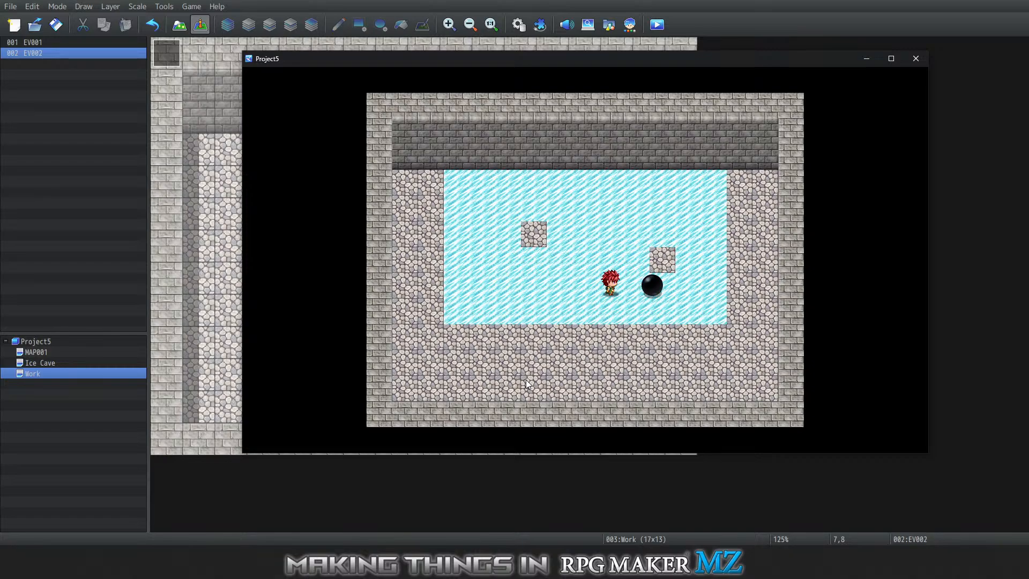
Bring the hero around the ball back to the left side, and slide right to push the ball onto the right stone strip
{"action": "key", "text": "Down"}
{"action": "key", "text": "Right"}
{"action": "key", "text": "Right"}
{"action": "key", "text": "Up"}
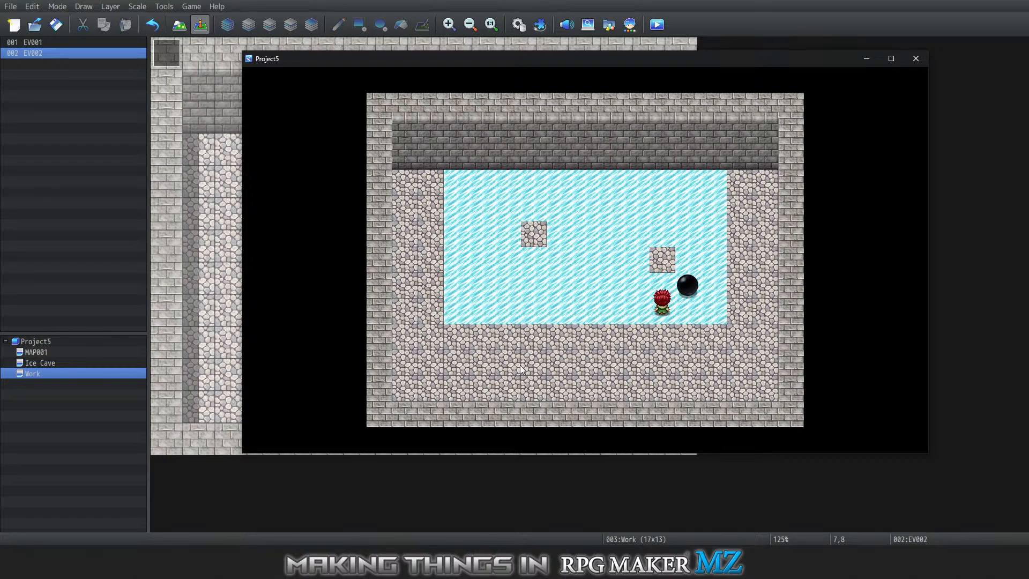
{"action": "key", "text": "Up"}
{"action": "key", "text": "Right"}
{"action": "key", "text": "Down"}
{"action": "key", "text": "Down"}
{"action": "key", "text": "Left"}
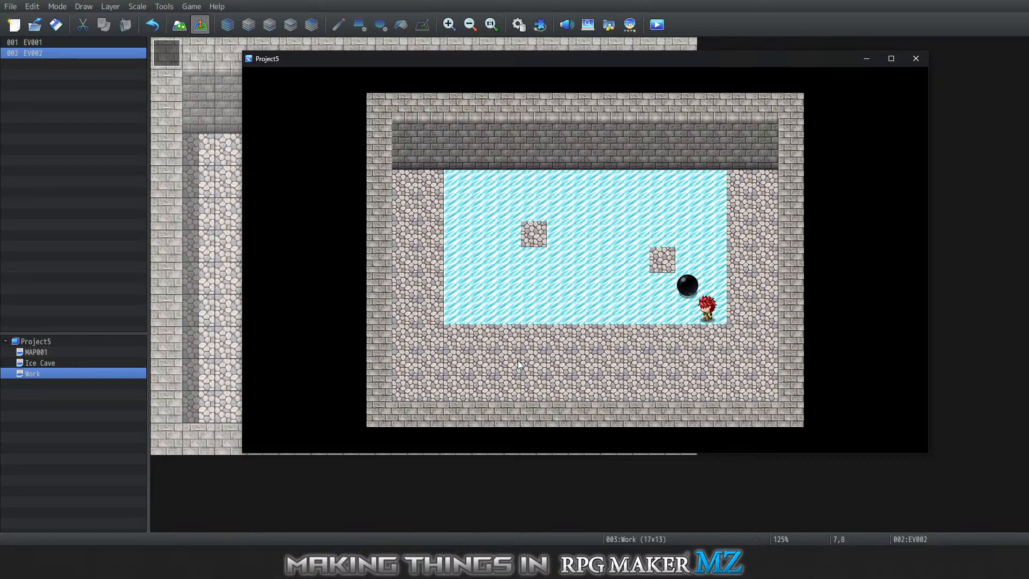
{"action": "key", "text": "Up"}
{"action": "key", "text": "Right"}
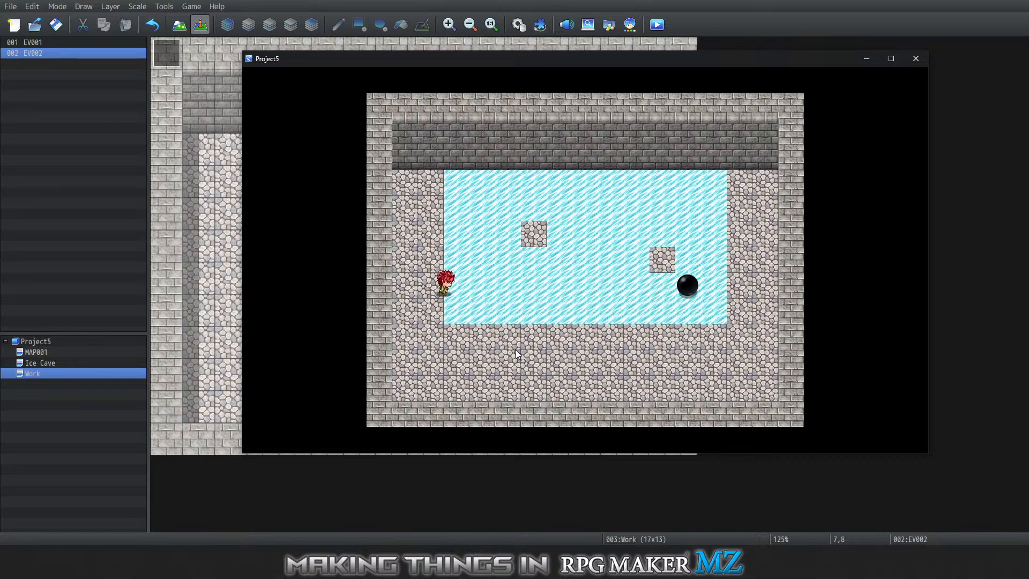
{"action": "key", "text": "Right"}
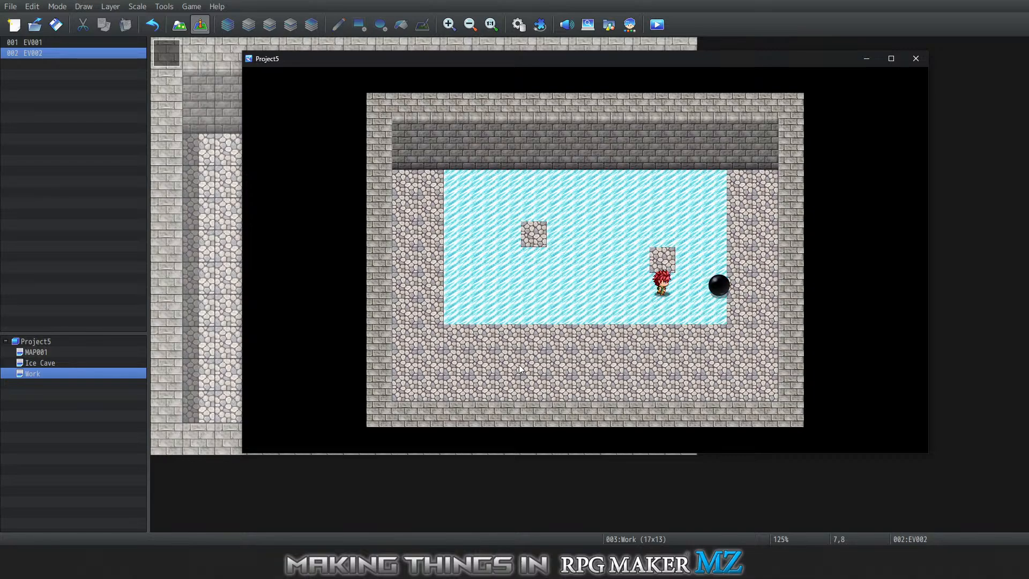
Walk the hero below the ball, push it up one tile on the right stone strip, and face it from the right
{"action": "key", "text": "Down"}
{"action": "key", "text": "Right"}
{"action": "key", "text": "Up"}
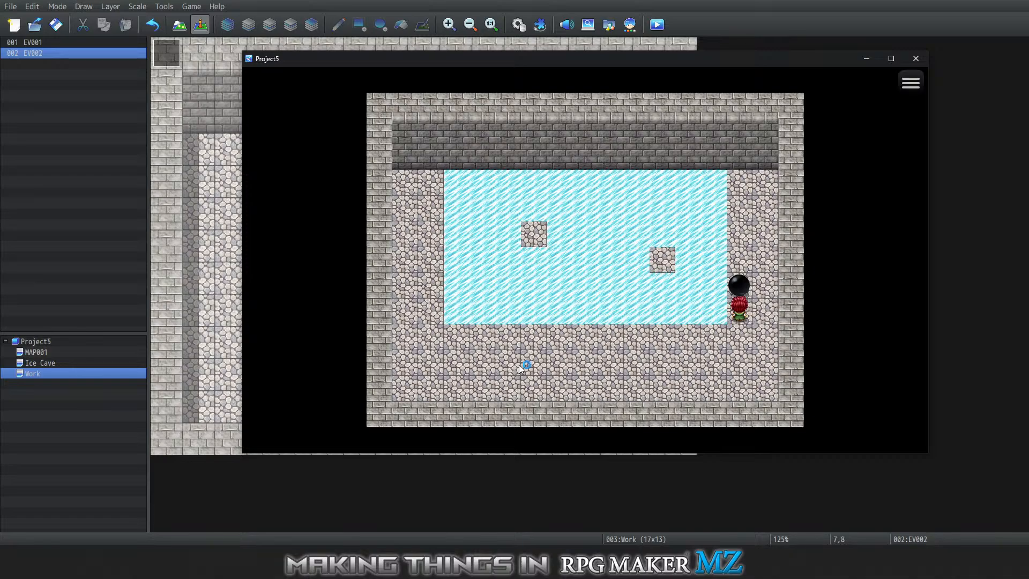
{"action": "key", "text": "Up"}
{"action": "key", "text": "Right"}
{"action": "key", "text": "Up"}
{"action": "key", "text": "Left"}
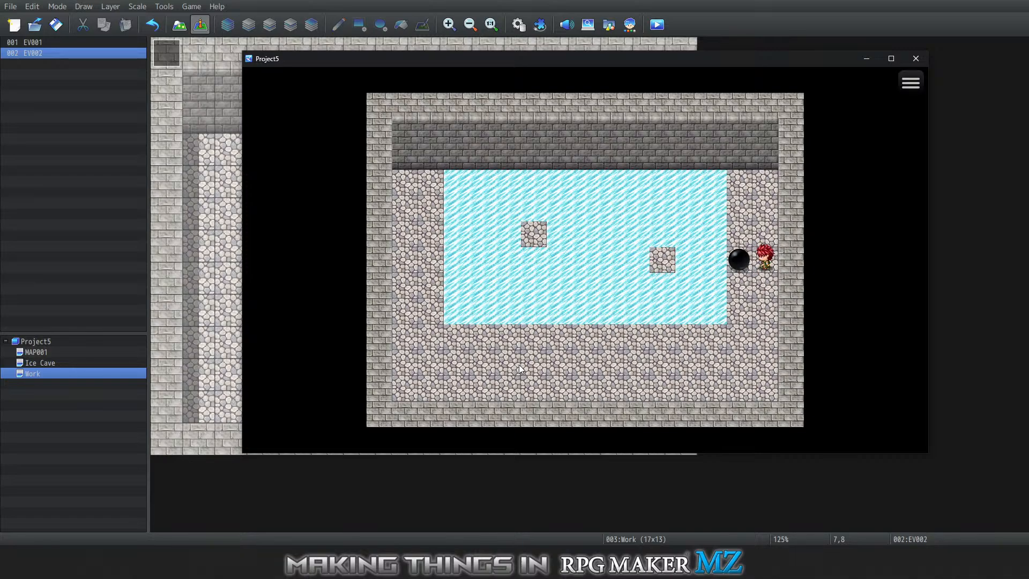
Push the ball left over the right-hand stone patch and across the ice, sliding the hero behind it
{"action": "key", "text": "Left"}
{"action": "key", "text": "Left"}
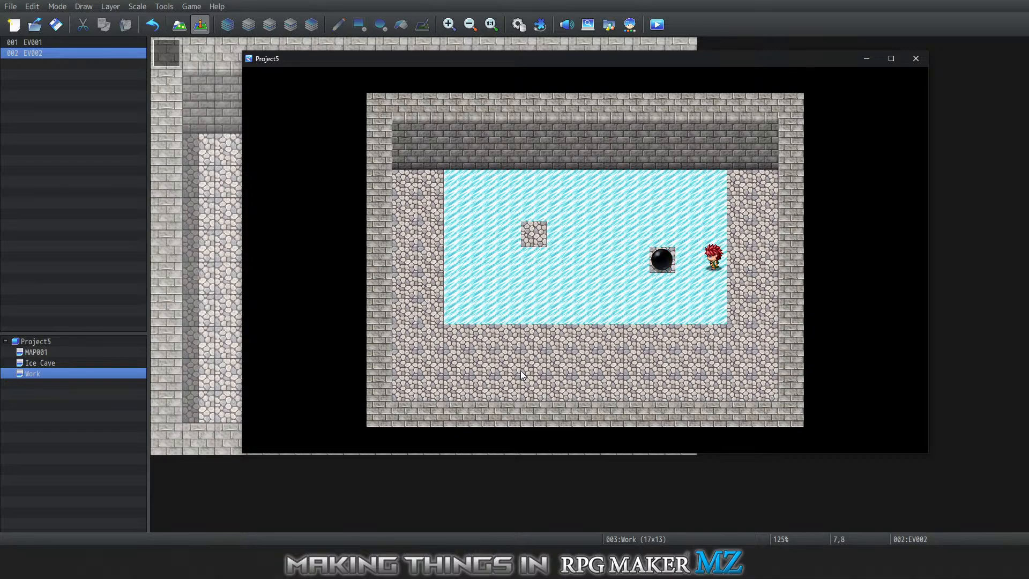
{"action": "key", "text": "Left"}
{"action": "key", "text": "Left"}
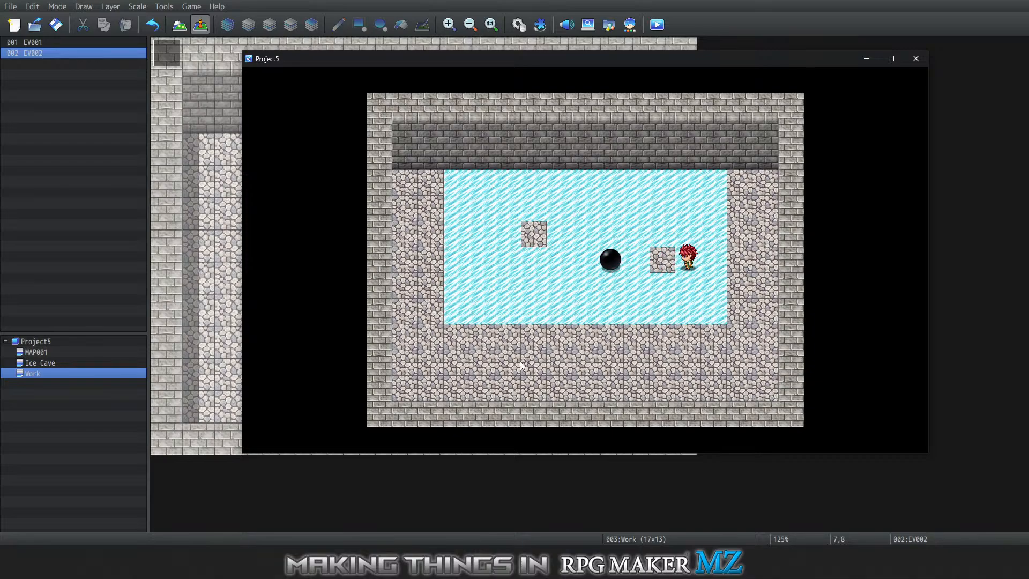
{"action": "key", "text": "Left"}
{"action": "key", "text": "Left"}
{"action": "key", "text": "Left"}
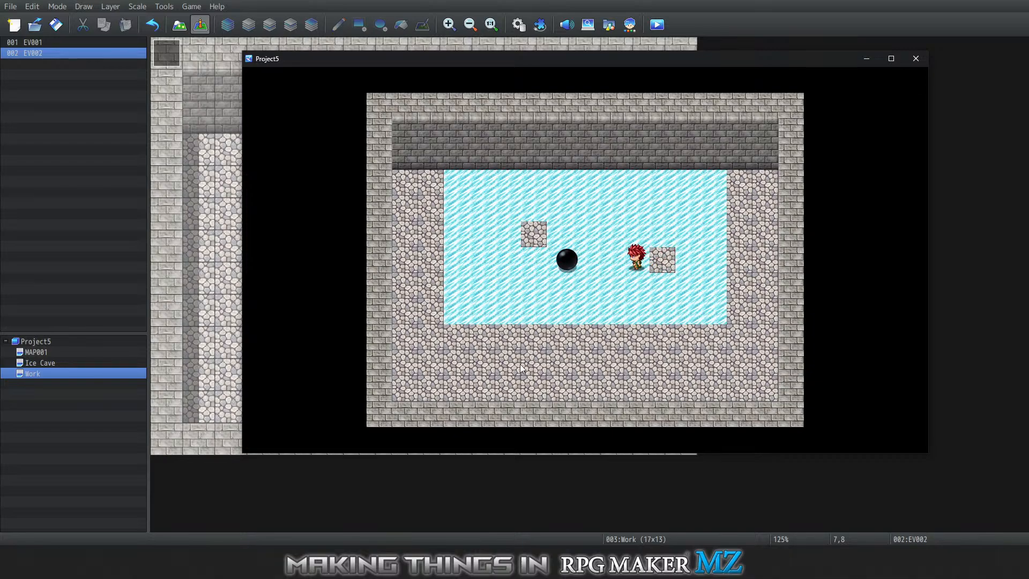
{"action": "key", "text": "Left"}
{"action": "key", "text": "Left"}
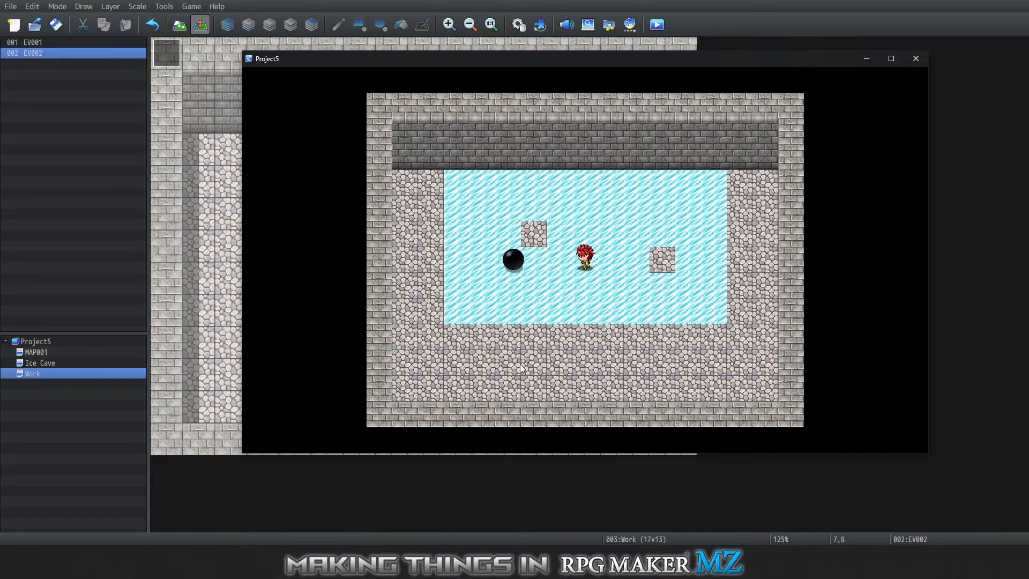
{"action": "key", "text": "Left"}
{"action": "key", "text": "Left"}
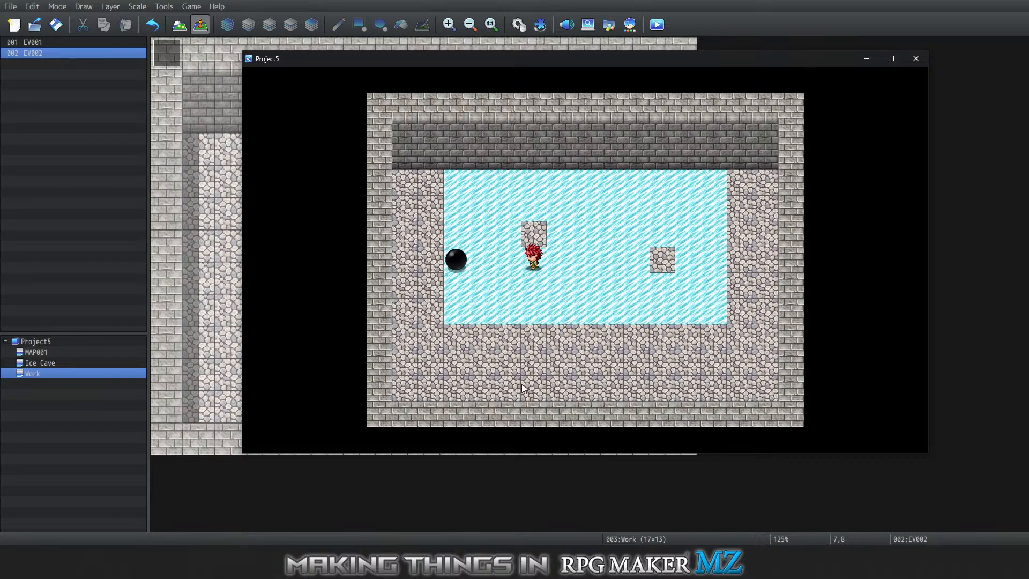
Close the playtest and reopen the ball event EV002 on page 2
{"action": "left_click", "coordinate": [915, 59]}
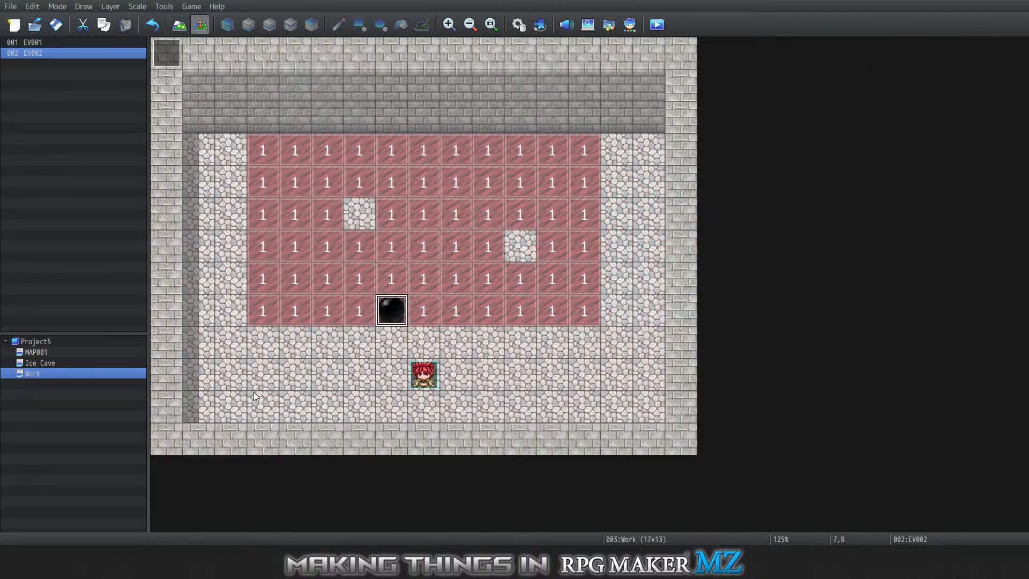
{"action": "right_click", "coordinate": [385, 298]}
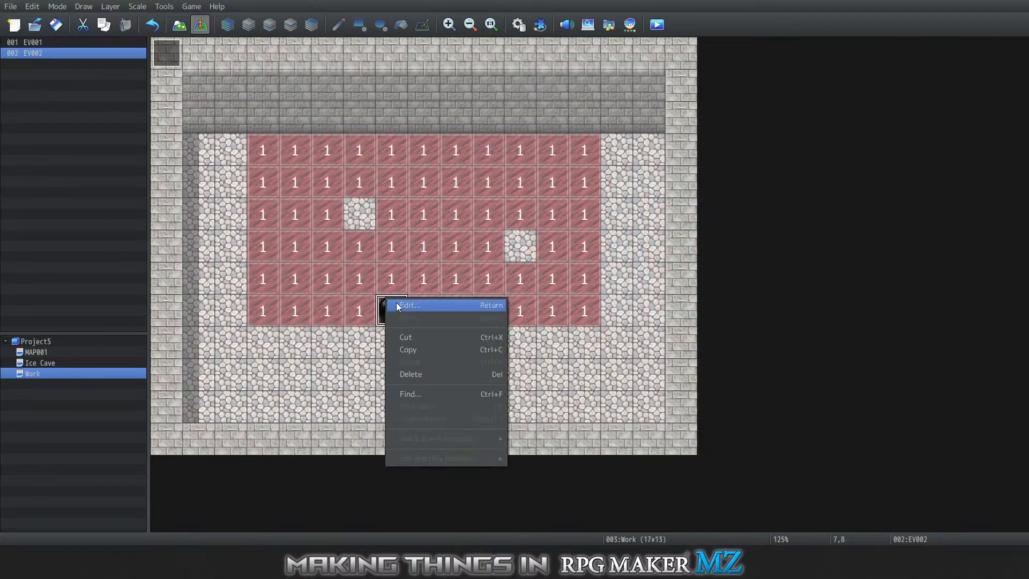
{"action": "left_click", "coordinate": [397, 304]}
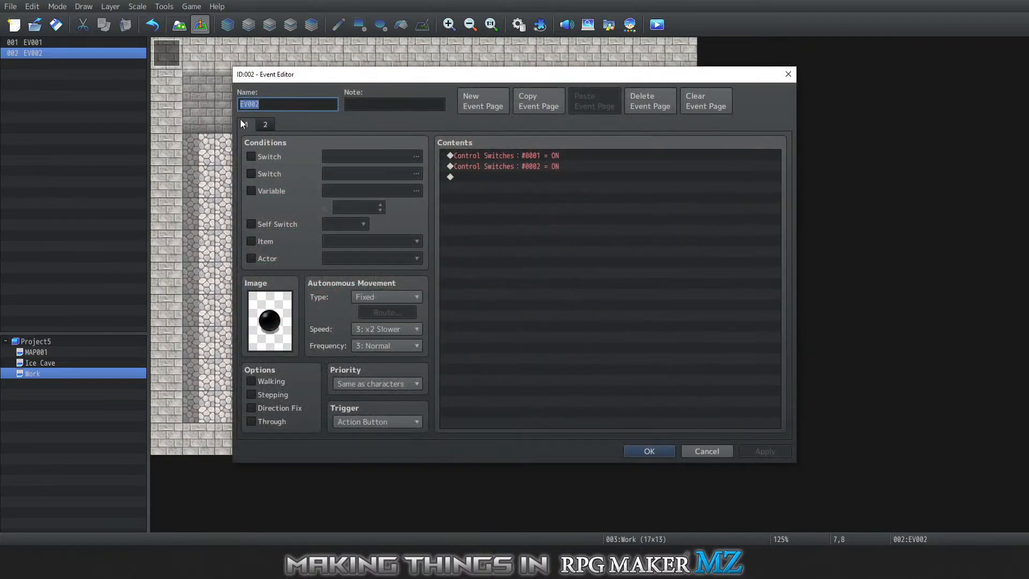
{"action": "left_click", "coordinate": [263, 120]}
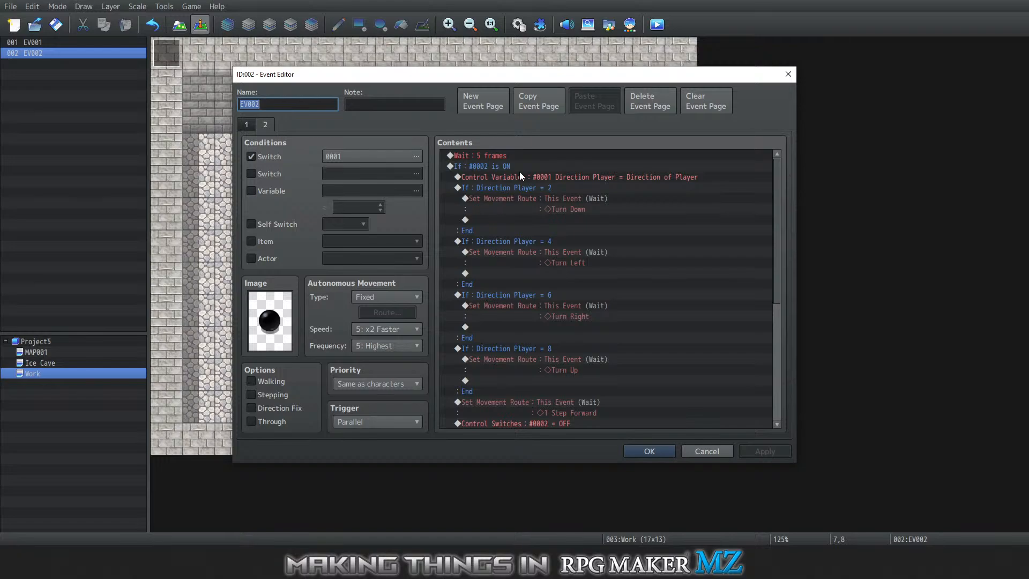
Examine EV002's page 2 commands: the #0002 switch block, the region ID check, the stored map positions and the 1 Step Forward routes
{"action": "scroll", "coordinate": [521, 262], "scroll_direction": "down", "scroll_amount": 2}
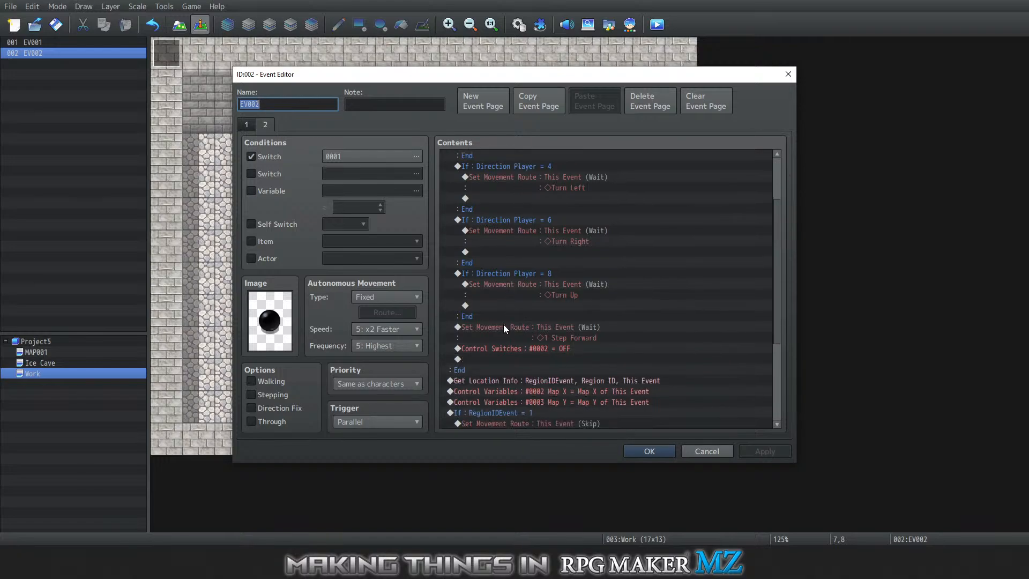
{"action": "scroll", "coordinate": [534, 326], "scroll_direction": "down", "scroll_amount": 3}
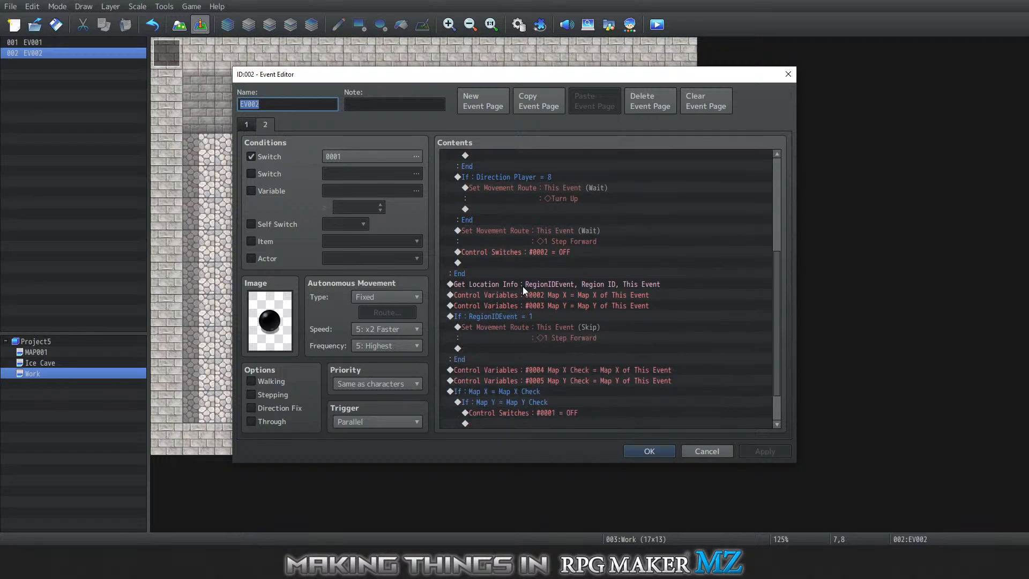
{"action": "left_click", "coordinate": [612, 276]}
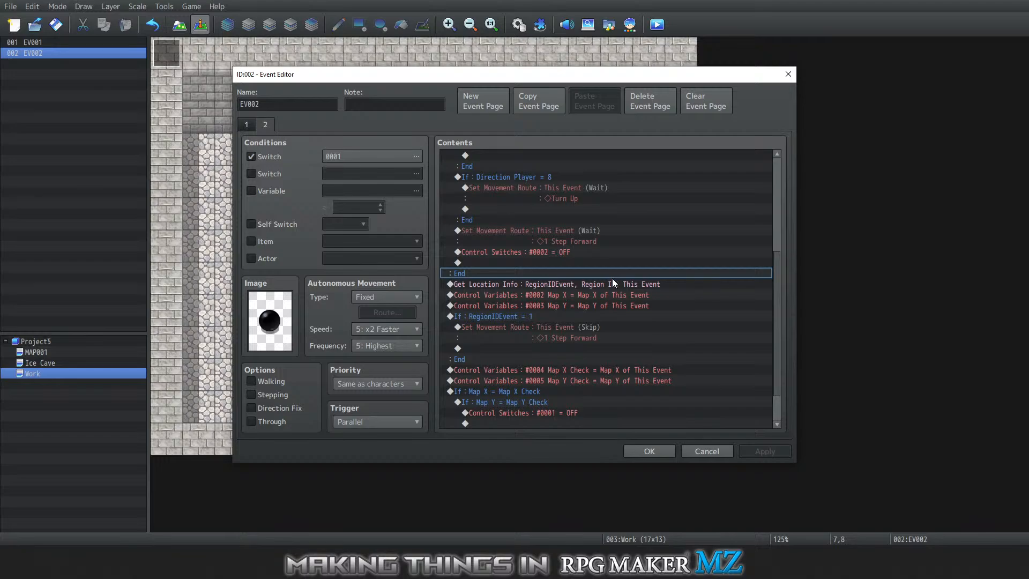
{"action": "left_click", "coordinate": [535, 287]}
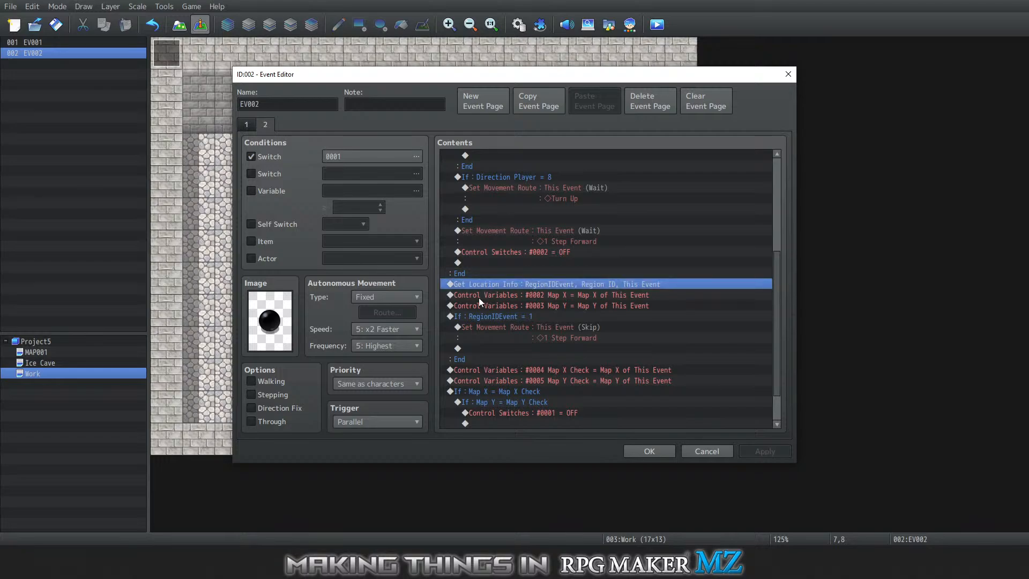
{"action": "left_click", "coordinate": [517, 294]}
{"action": "left_click", "coordinate": [519, 304]}
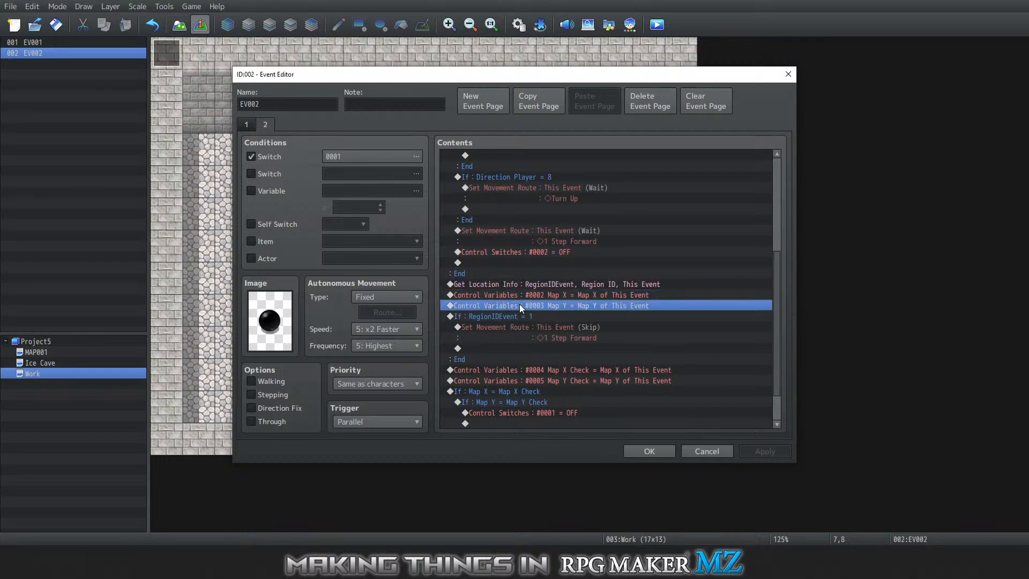
{"action": "left_click", "coordinate": [522, 293]}
{"action": "left_click", "coordinate": [530, 304]}
{"action": "left_click", "coordinate": [530, 328]}
{"action": "scroll", "coordinate": [518, 390], "scroll_direction": "down", "scroll_amount": 2}
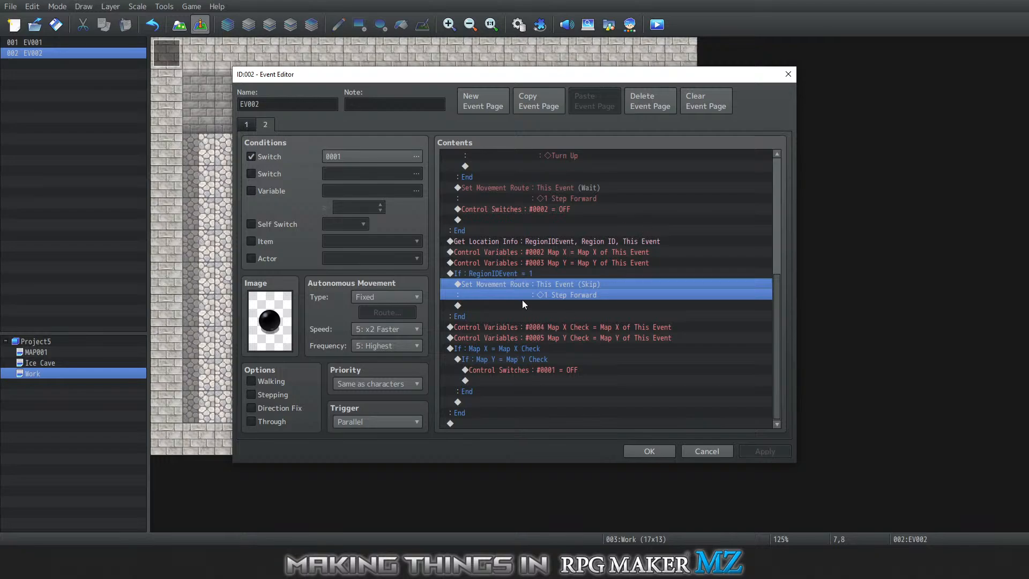
{"action": "scroll", "coordinate": [550, 260], "scroll_direction": "up", "scroll_amount": 7}
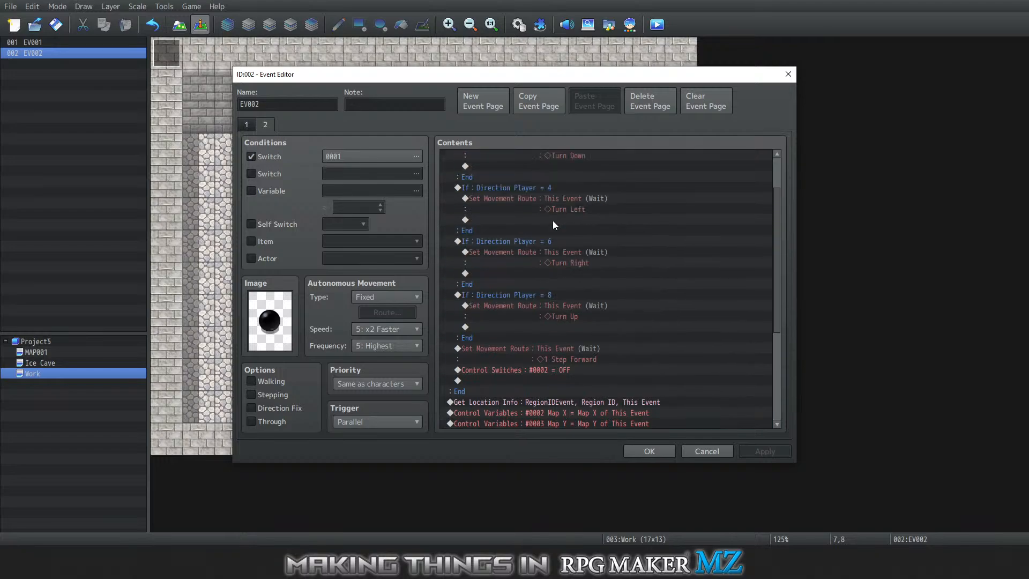
{"action": "left_click", "coordinate": [515, 170]}
{"action": "scroll", "coordinate": [557, 294], "scroll_direction": "down", "scroll_amount": 3}
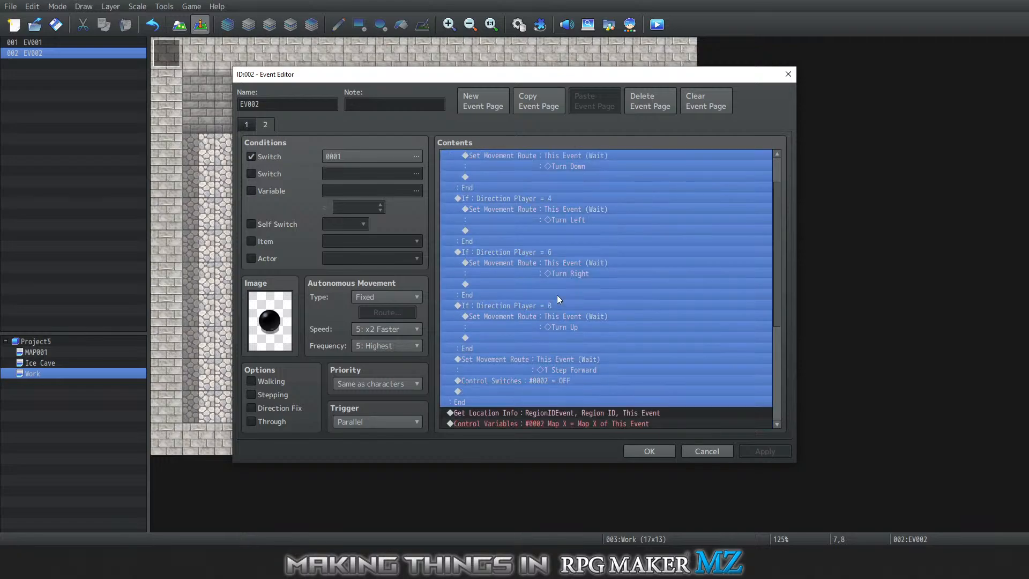
{"action": "left_click", "coordinate": [497, 340]}
{"action": "scroll", "coordinate": [568, 332], "scroll_direction": "up", "scroll_amount": 2}
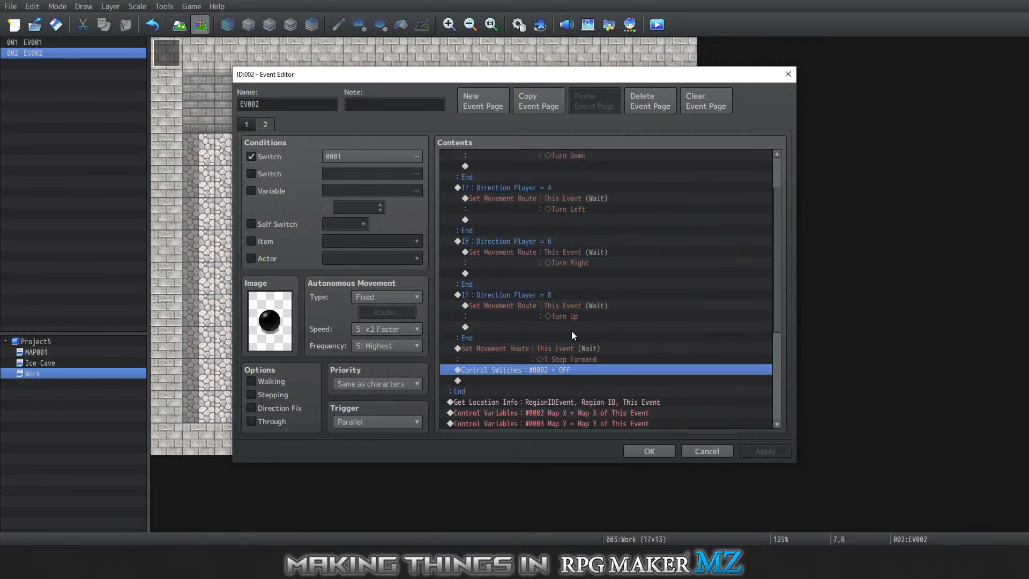
Examine EV002's page 2 #0002 switch block: the player direction checks, turn routes and the 1 Step Forward route with Wait
{"action": "scroll", "coordinate": [567, 330], "scroll_direction": "up", "scroll_amount": 1}
{"action": "scroll", "coordinate": [560, 339], "scroll_direction": "down", "scroll_amount": 2}
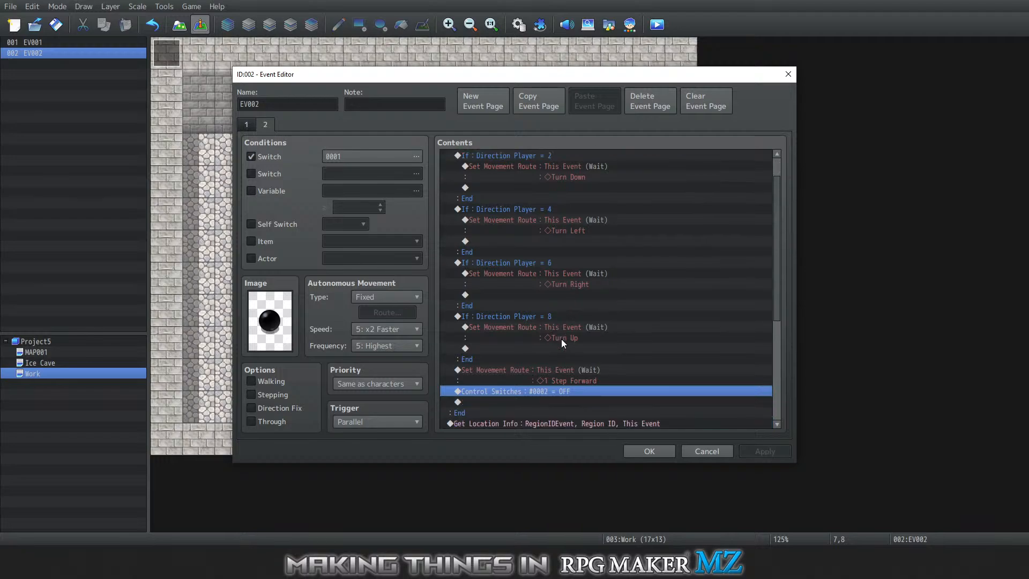
{"action": "scroll", "coordinate": [564, 339], "scroll_direction": "up", "scroll_amount": 2}
{"action": "scroll", "coordinate": [562, 333], "scroll_direction": "down", "scroll_amount": 1}
{"action": "scroll", "coordinate": [628, 270], "scroll_direction": "up", "scroll_amount": 1}
{"action": "scroll", "coordinate": [628, 271], "scroll_direction": "down", "scroll_amount": 1}
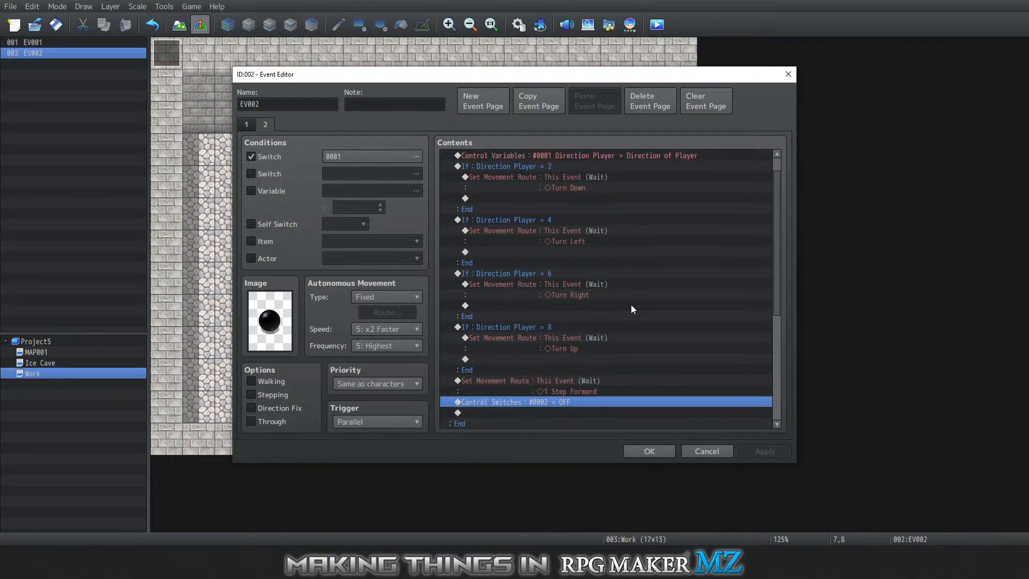
{"action": "scroll", "coordinate": [606, 340], "scroll_direction": "down", "scroll_amount": 2}
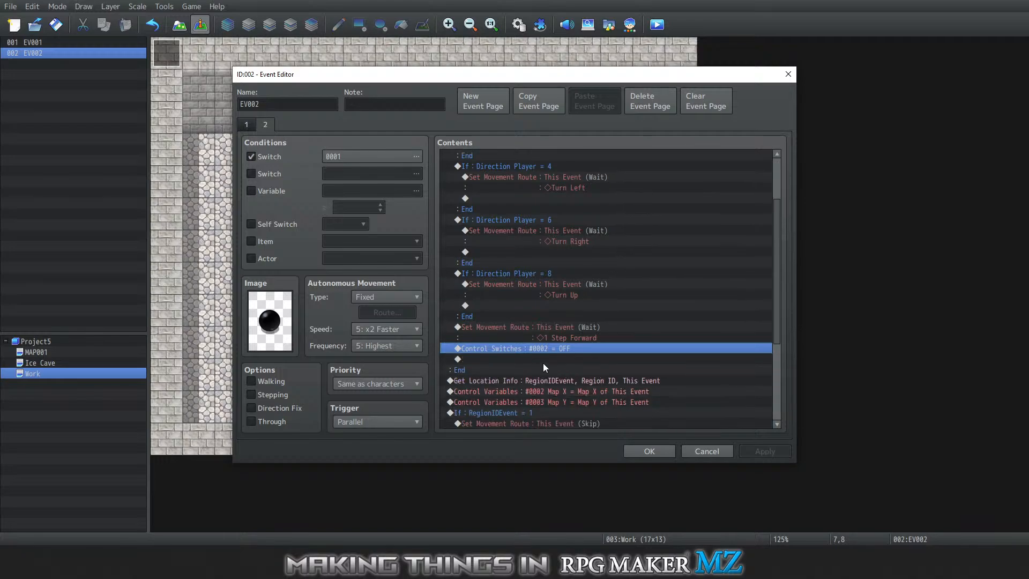
{"action": "scroll", "coordinate": [506, 333], "scroll_direction": "up", "scroll_amount": 3}
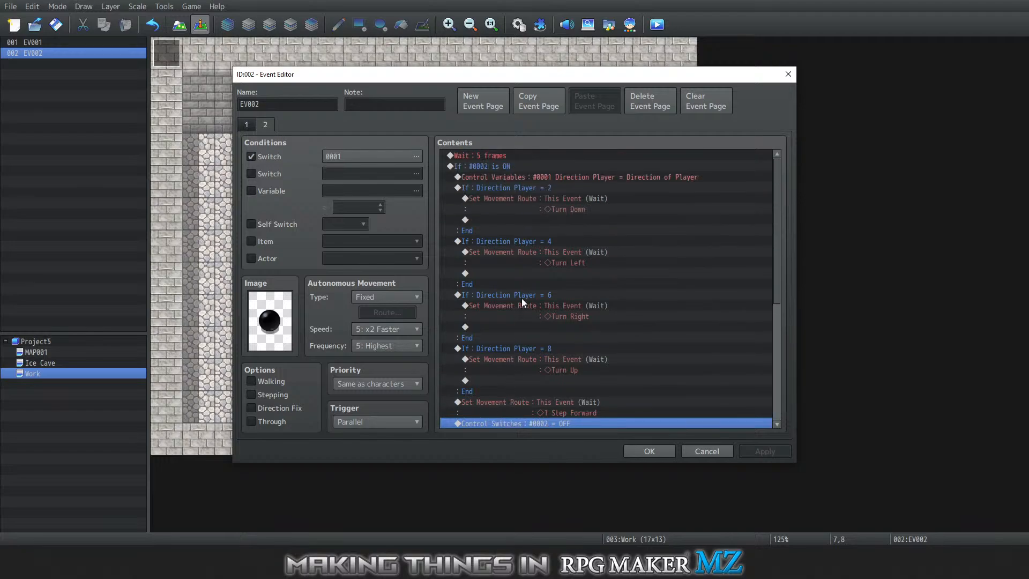
{"action": "scroll", "coordinate": [580, 343], "scroll_direction": "down", "scroll_amount": 1}
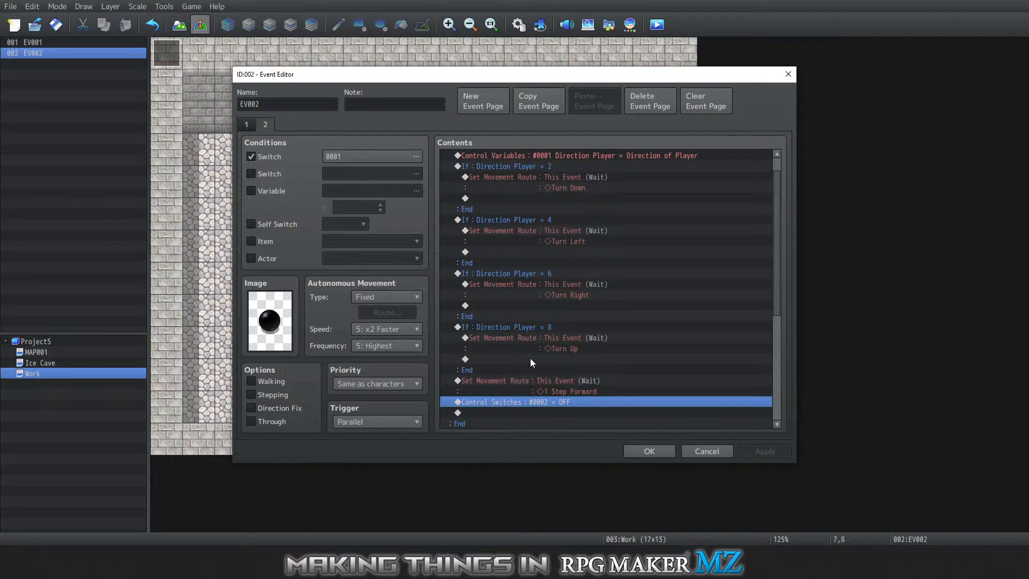
{"action": "scroll", "coordinate": [530, 358], "scroll_direction": "down", "scroll_amount": 1}
{"action": "scroll", "coordinate": [507, 374], "scroll_direction": "down", "scroll_amount": 2}
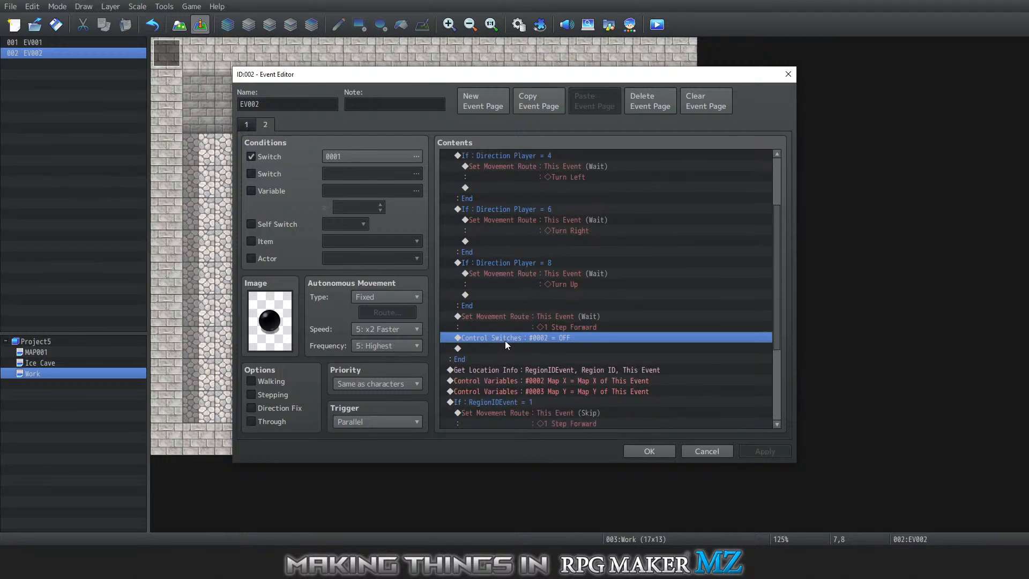
Edit the switch block's 1 Step Forward movement route, disabling Wait for Completion and enabling Skip If Cannot Move
{"action": "right_click", "coordinate": [535, 285]}
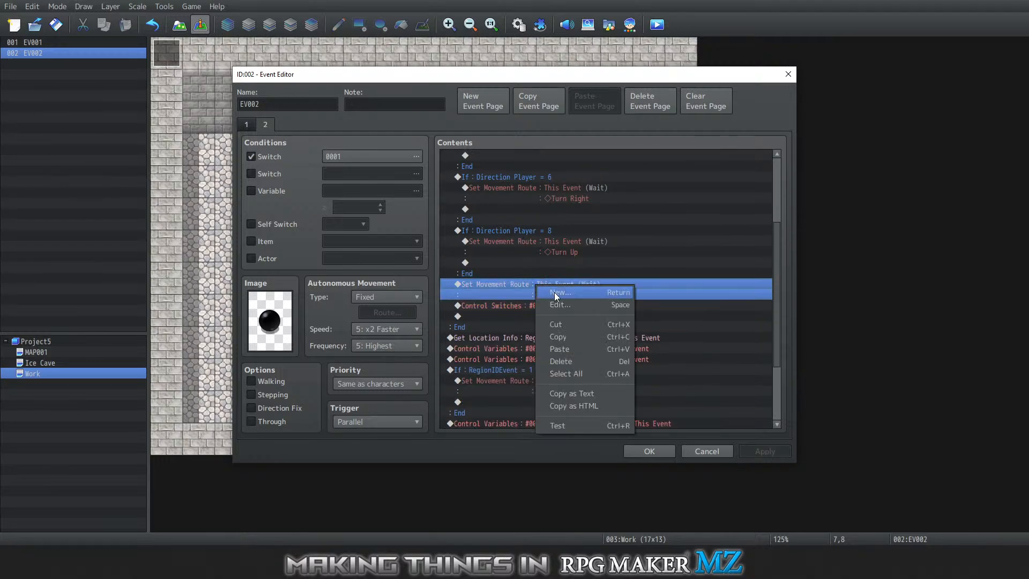
{"action": "left_click", "coordinate": [564, 302]}
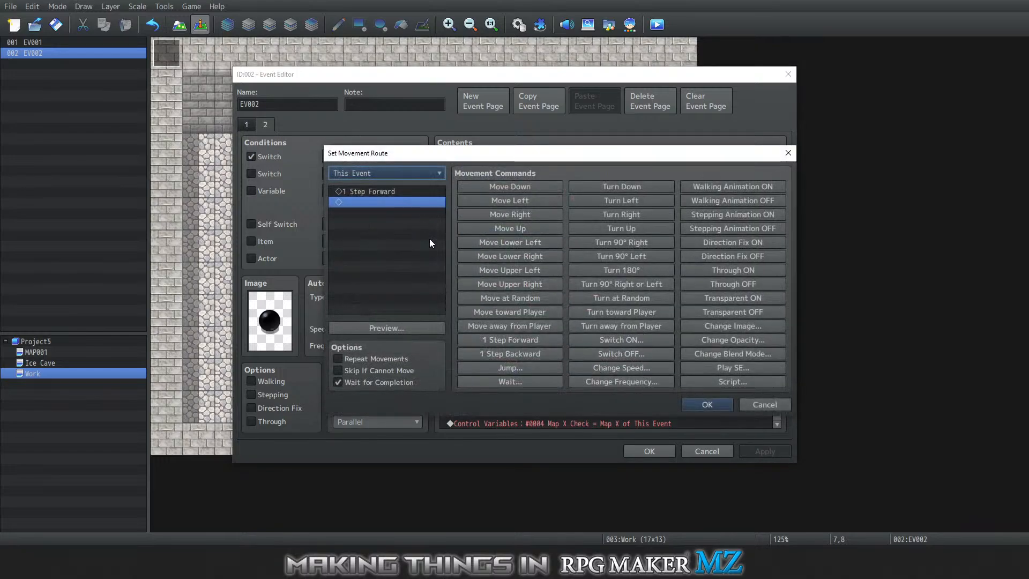
{"action": "left_click", "coordinate": [361, 382]}
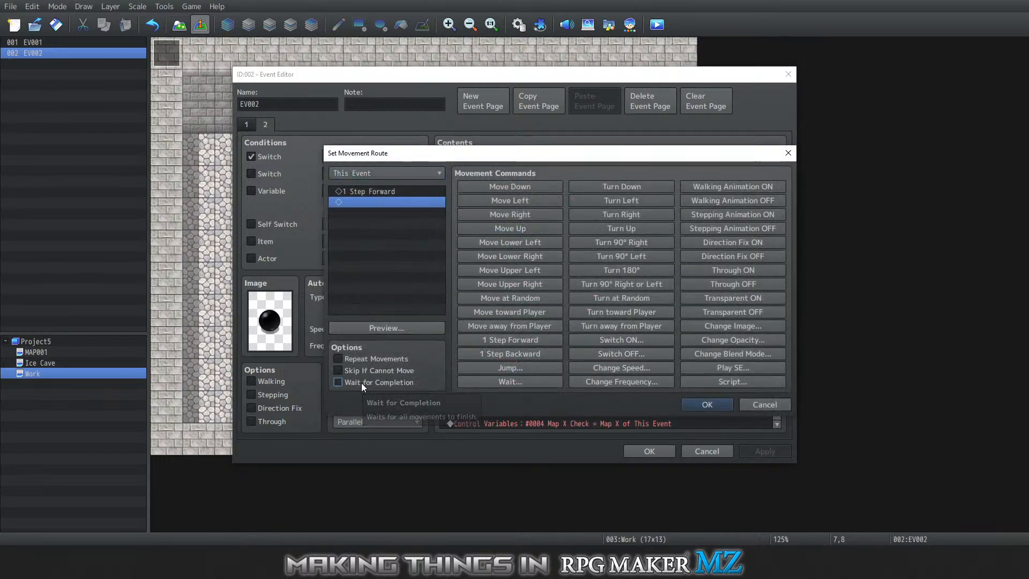
{"action": "left_click", "coordinate": [358, 369]}
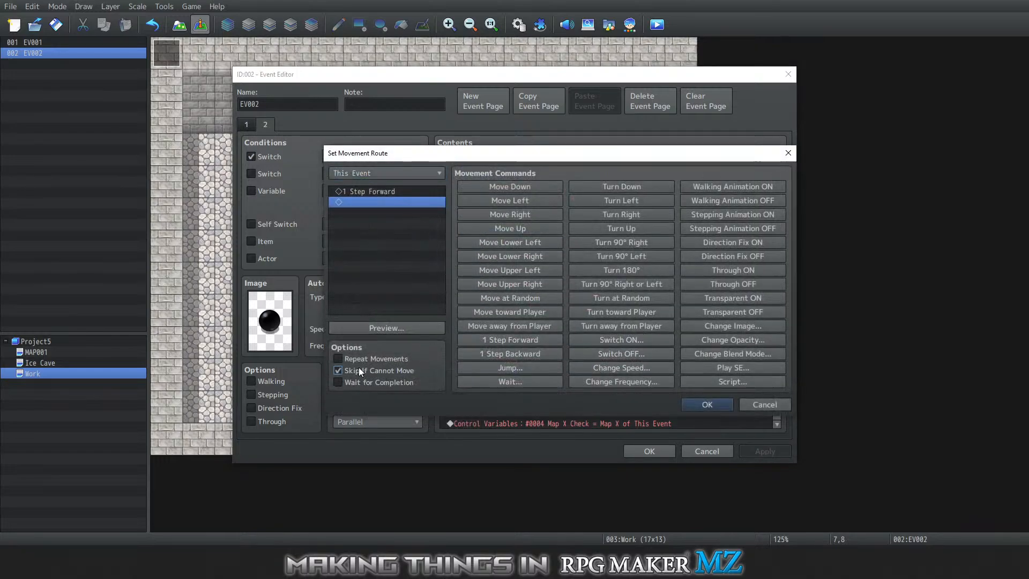
{"action": "left_click", "coordinate": [707, 404]}
Review the commands after the switch block, from Get Location Info and the Map X/Map Y variables to the RegionIDEvent check
{"action": "scroll", "coordinate": [538, 334], "scroll_direction": "down", "scroll_amount": 3}
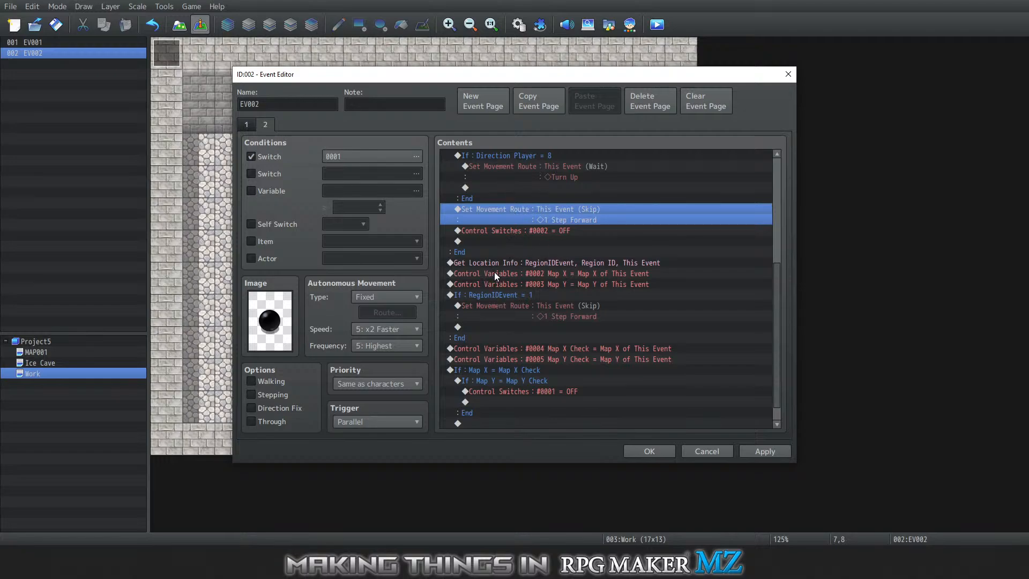
{"action": "scroll", "coordinate": [493, 289], "scroll_direction": "down", "scroll_amount": 1}
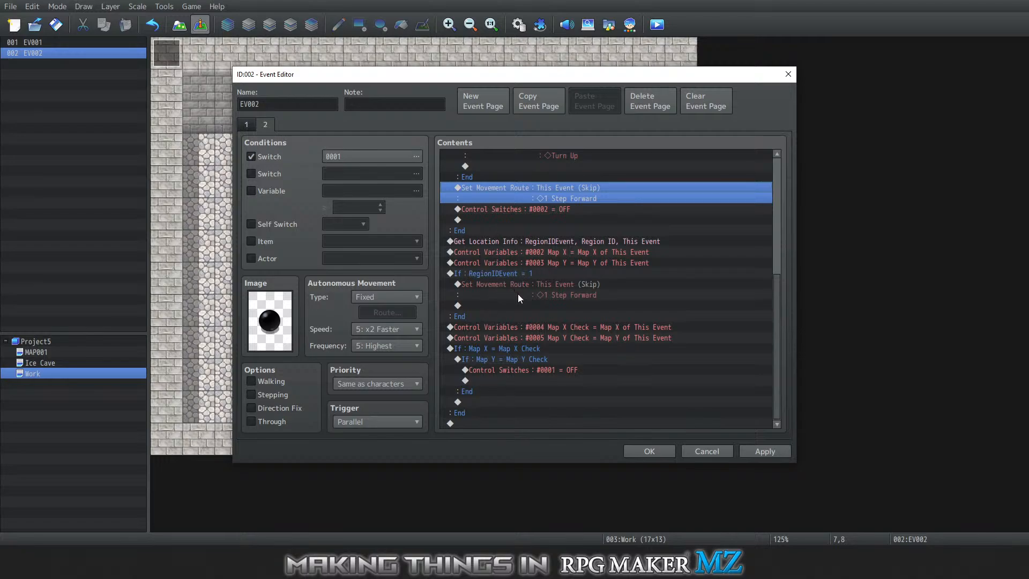
{"action": "left_click", "coordinate": [493, 275]}
{"action": "left_click", "coordinate": [501, 235]}
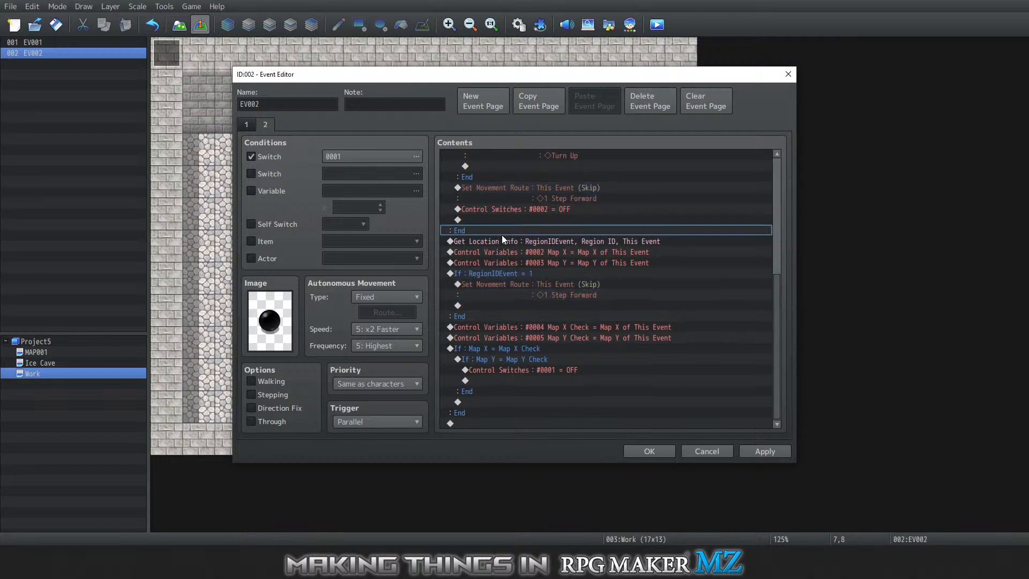
{"action": "left_click", "coordinate": [510, 255]}
{"action": "left_click", "coordinate": [509, 263]}
{"action": "left_click", "coordinate": [509, 250]}
{"action": "left_click", "coordinate": [506, 265]}
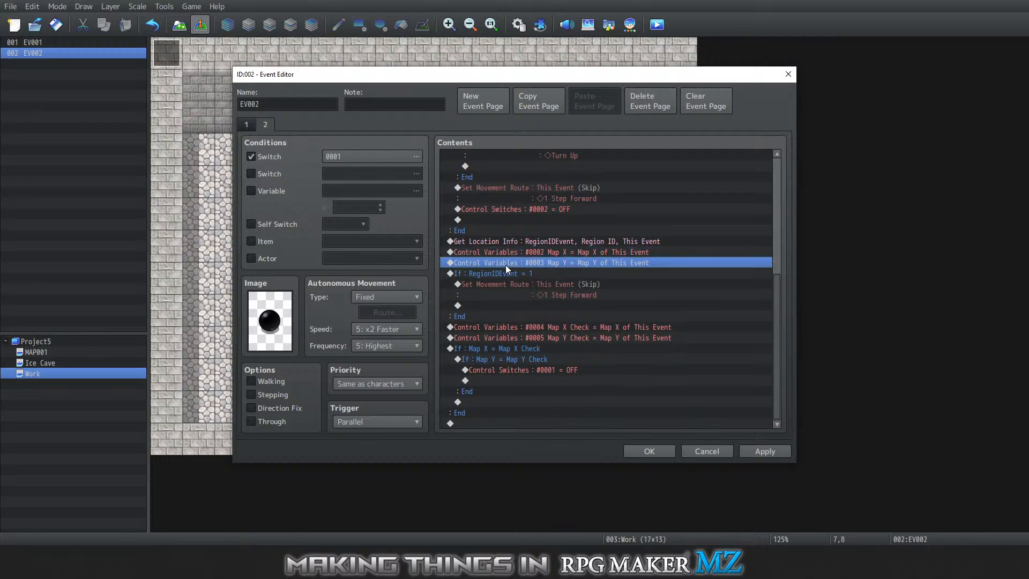
Enable Wait for Completion on the 1 Step Forward route under RegionIDEvent = 1, and accept the changes to EV002
{"action": "left_click", "coordinate": [500, 288]}
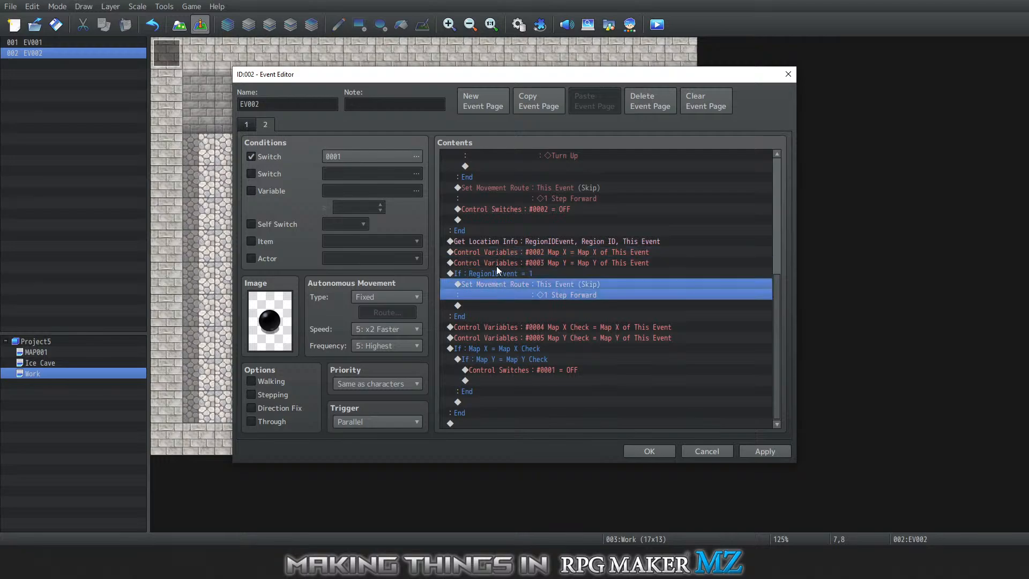
{"action": "left_click", "coordinate": [497, 275]}
{"action": "left_click", "coordinate": [499, 285]}
{"action": "right_click", "coordinate": [499, 282]}
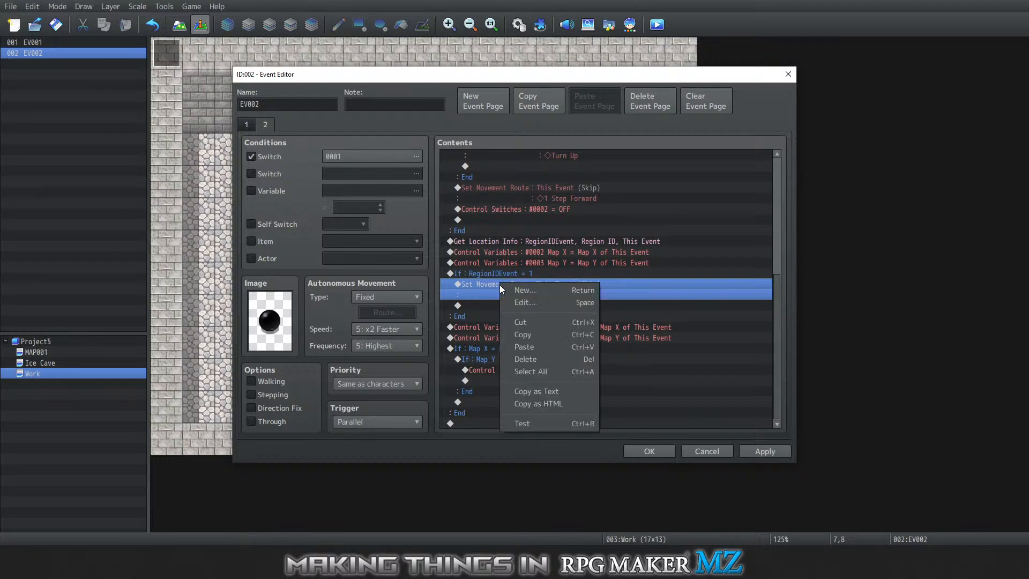
{"action": "left_click", "coordinate": [516, 301]}
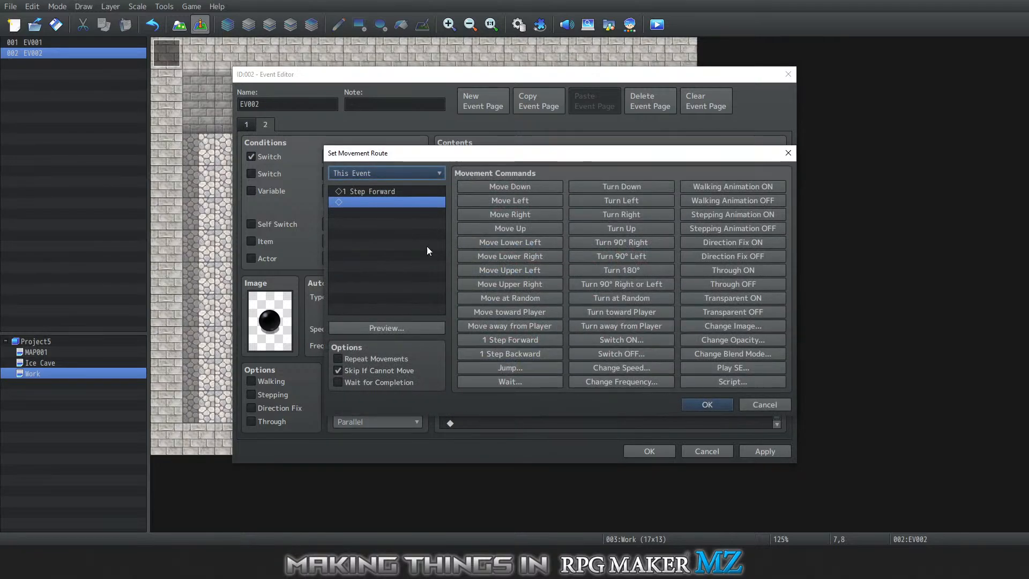
{"action": "left_click", "coordinate": [338, 382]}
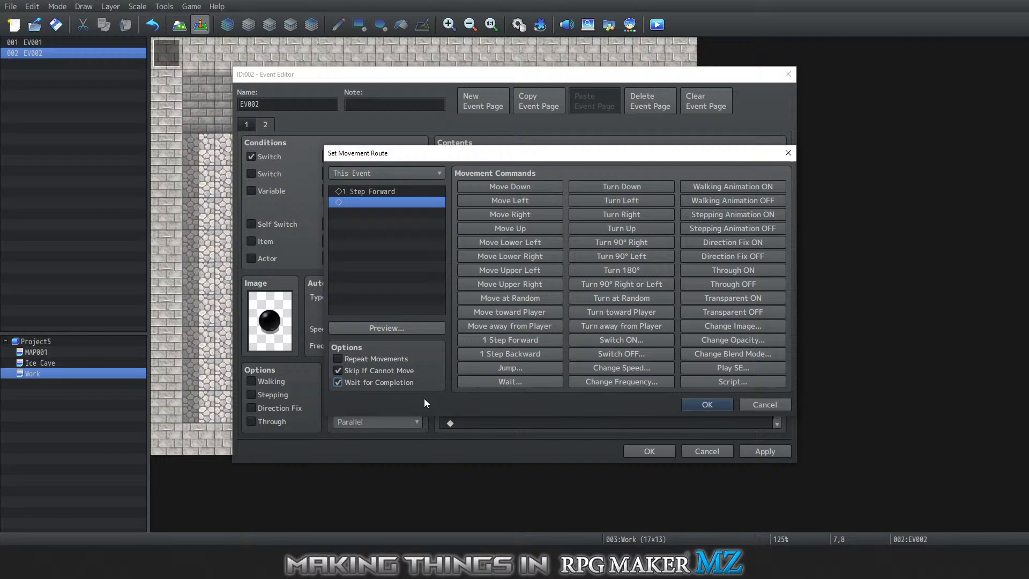
{"action": "left_click", "coordinate": [697, 404]}
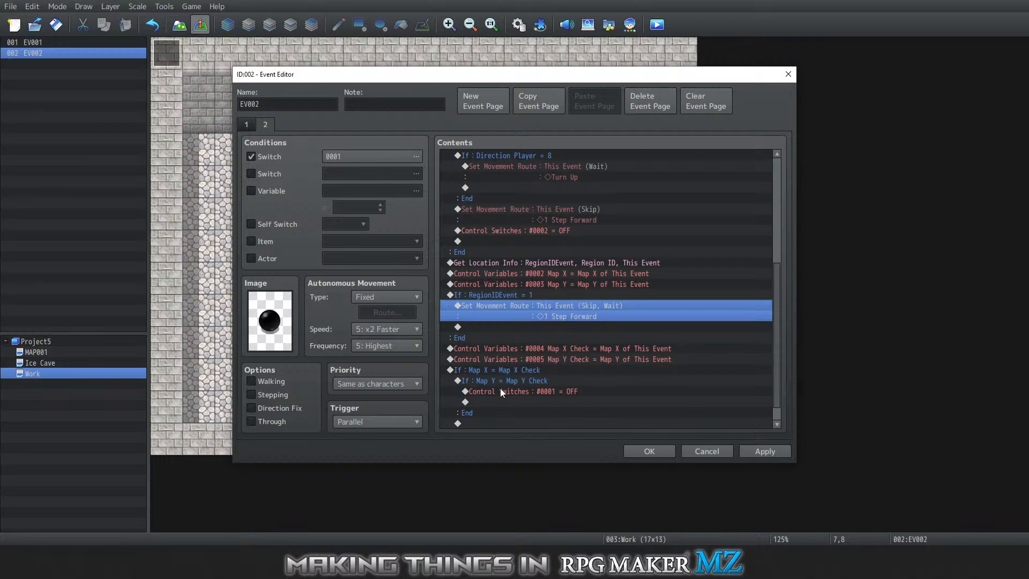
{"action": "left_click", "coordinate": [650, 450]}
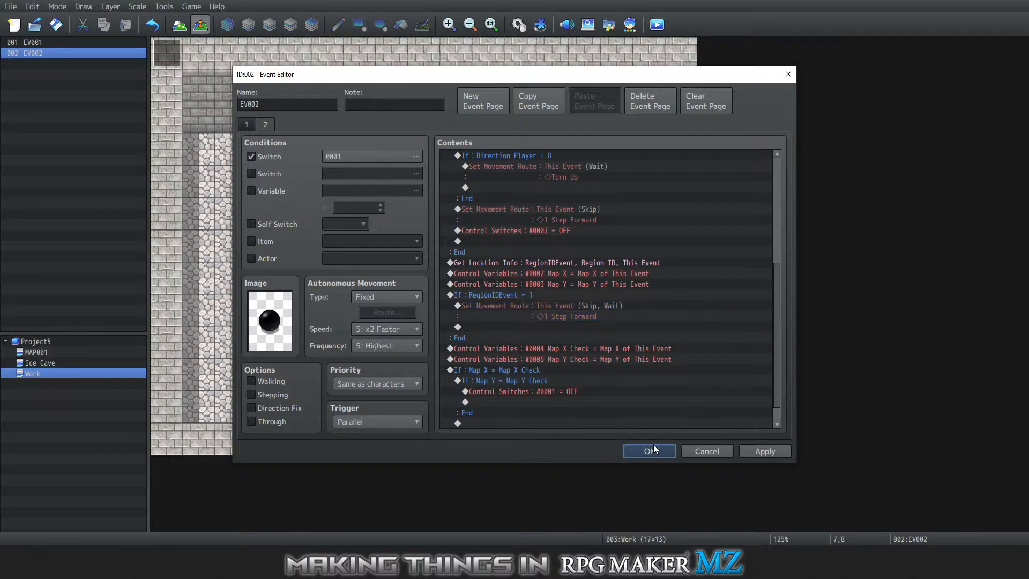
Start a playtest of the project and begin a new game
{"action": "left_click", "coordinate": [192, 7]}
{"action": "left_click", "coordinate": [194, 20]}
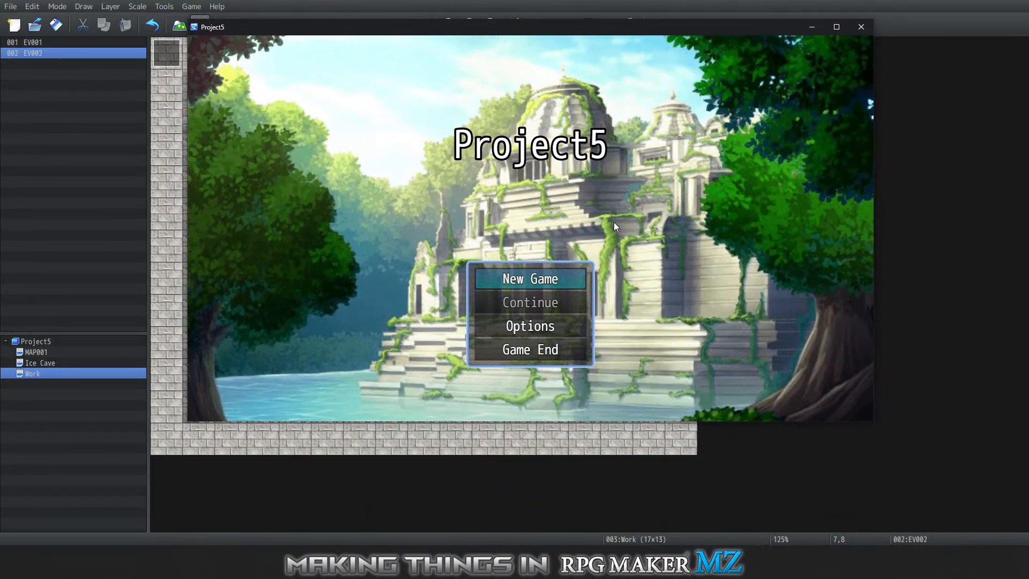
{"action": "key", "text": "Return"}
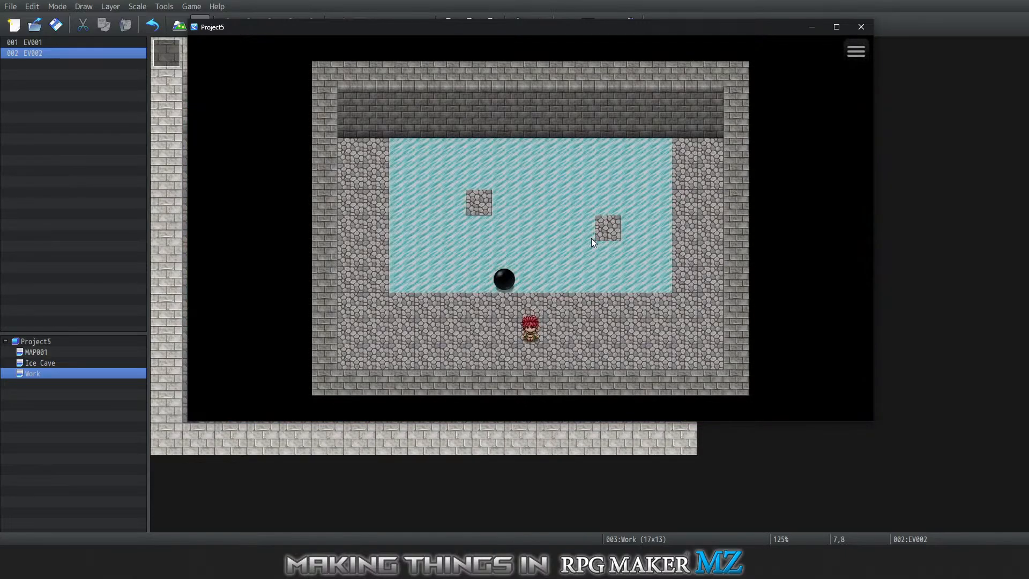
Walk the hero left to the wall and up two tiles, level with the ball's row
{"action": "key", "text": "Left"}
{"action": "key", "text": "Left"}
{"action": "key", "text": "Left"}
{"action": "key", "text": "Left"}
{"action": "key", "text": "Left"}
{"action": "key", "text": "Left"}
{"action": "key", "text": "Left"}
{"action": "key", "text": "Up"}
{"action": "key", "text": "Up"}
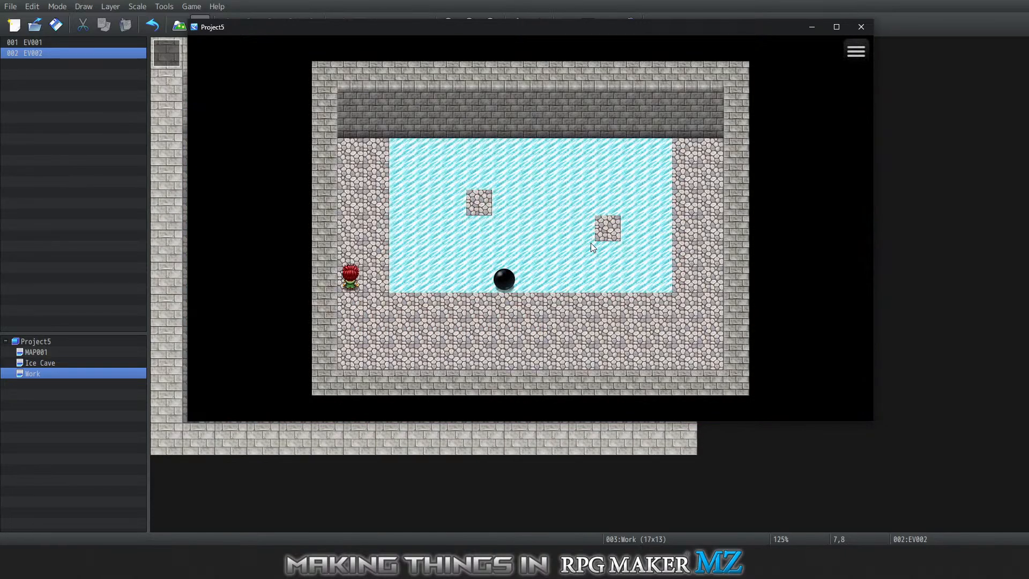
Slide the hero right across the ice to the ball, push it to the right stone strip, and step off the ice below
{"action": "key", "text": "Right"}
{"action": "key", "text": "Right"}
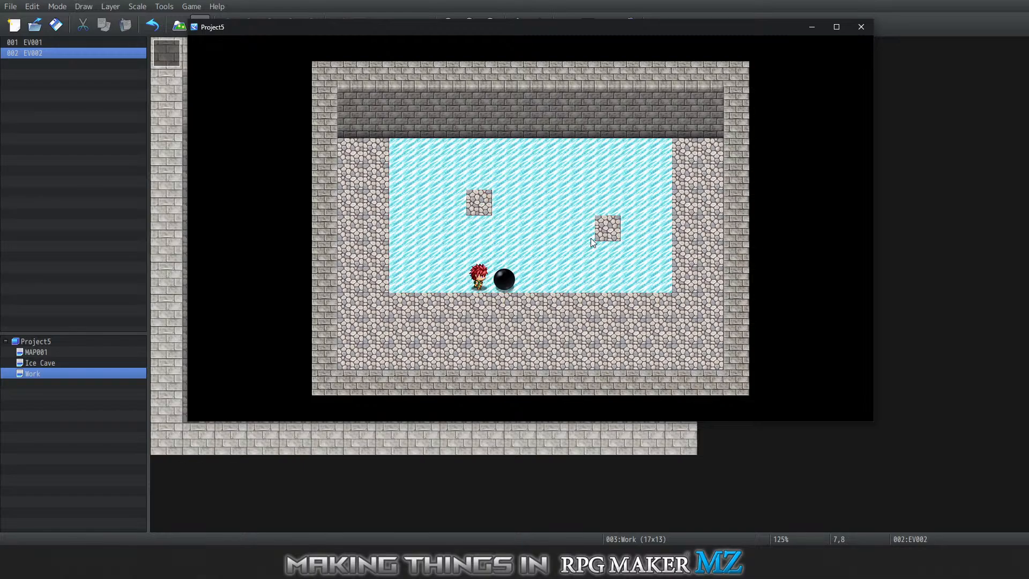
{"action": "key", "text": "Right"}
{"action": "key", "text": "Down"}
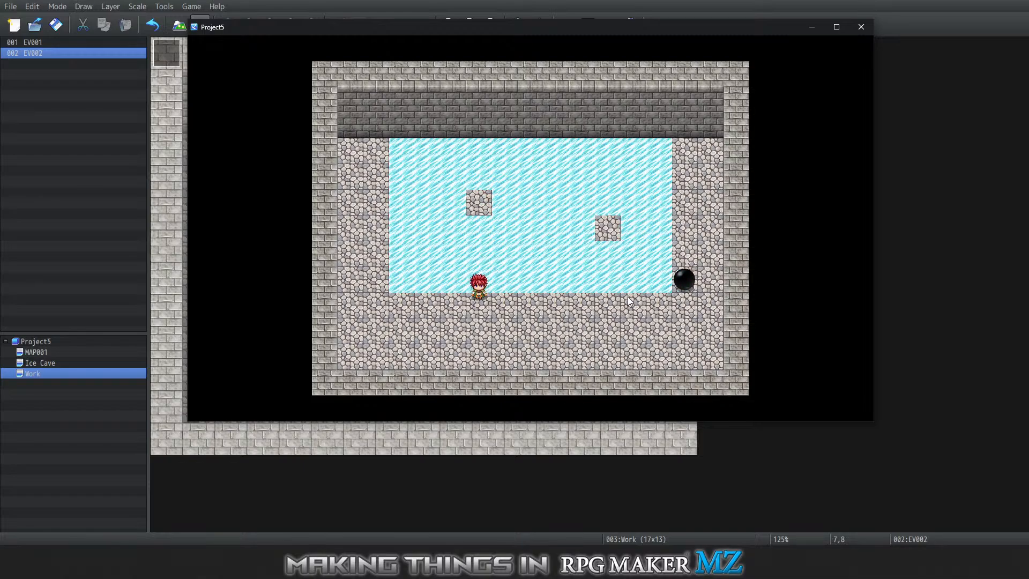
Walk the hero beneath the ball, push it up two tiles on the right stone strip, and move to its right side
{"action": "key", "text": "Right"}
{"action": "key", "text": "Right"}
{"action": "key", "text": "Right"}
{"action": "key", "text": "Right"}
{"action": "key", "text": "Right"}
{"action": "key", "text": "Right"}
{"action": "key", "text": "Right"}
{"action": "key", "text": "Right"}
{"action": "key", "text": "Up"}
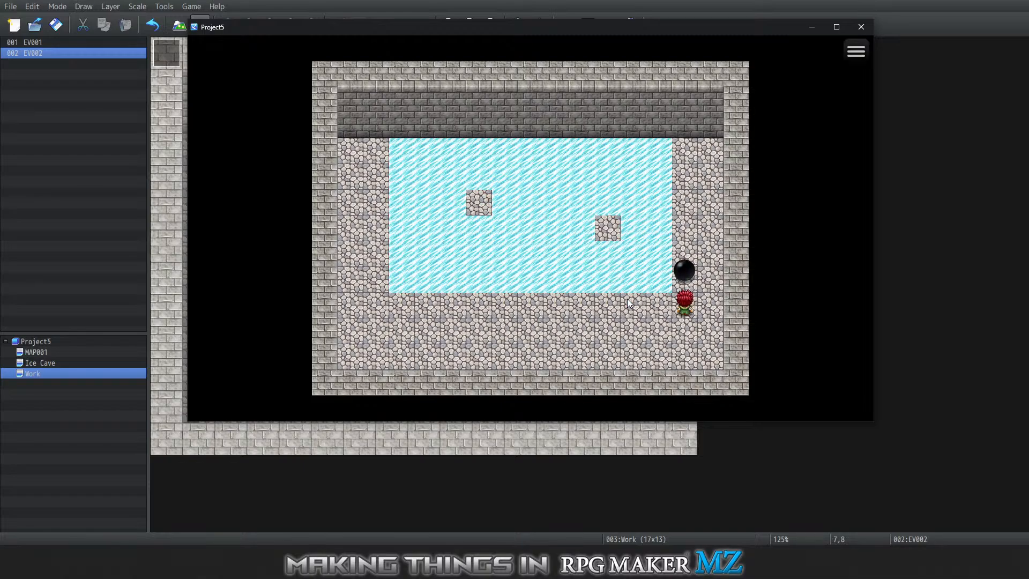
{"action": "key", "text": "Up"}
{"action": "key", "text": "Right"}
{"action": "key", "text": "Up"}
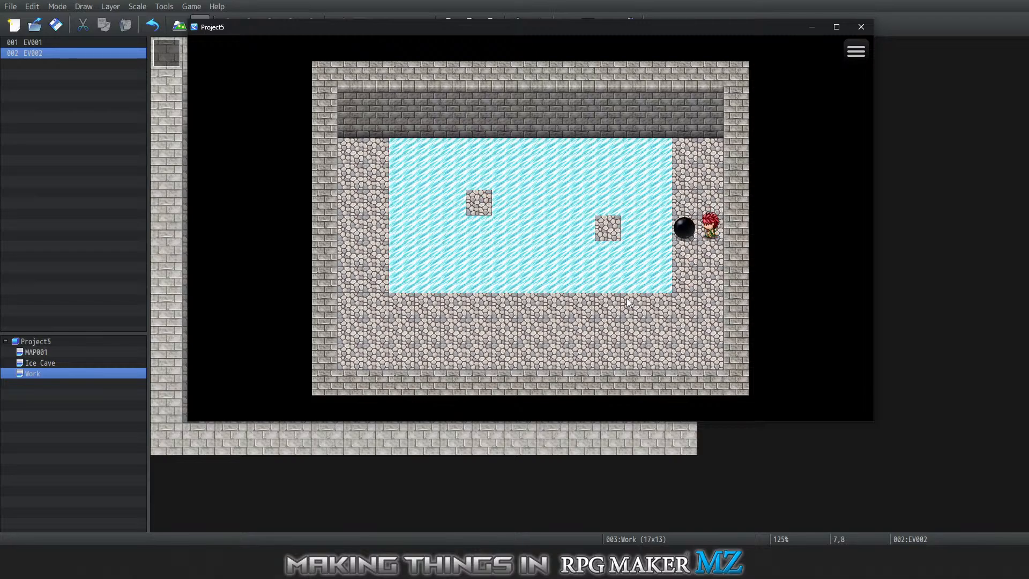
Push the ball left onto the ice, over the right-hand stone patch and across to the left stone strip
{"action": "key", "text": "Left"}
{"action": "key", "text": "Left"}
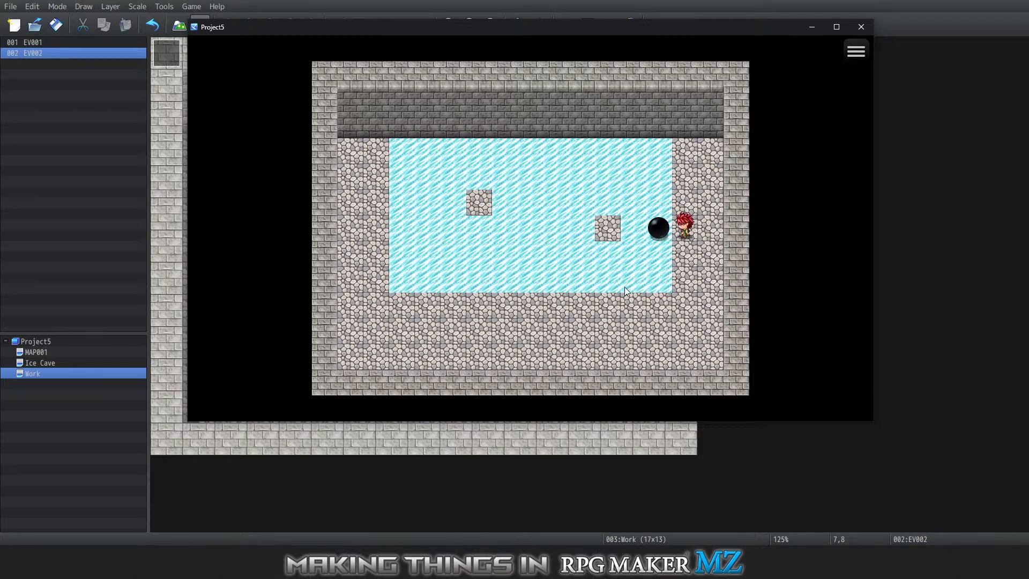
{"action": "key", "text": "Left"}
{"action": "key", "text": "Left"}
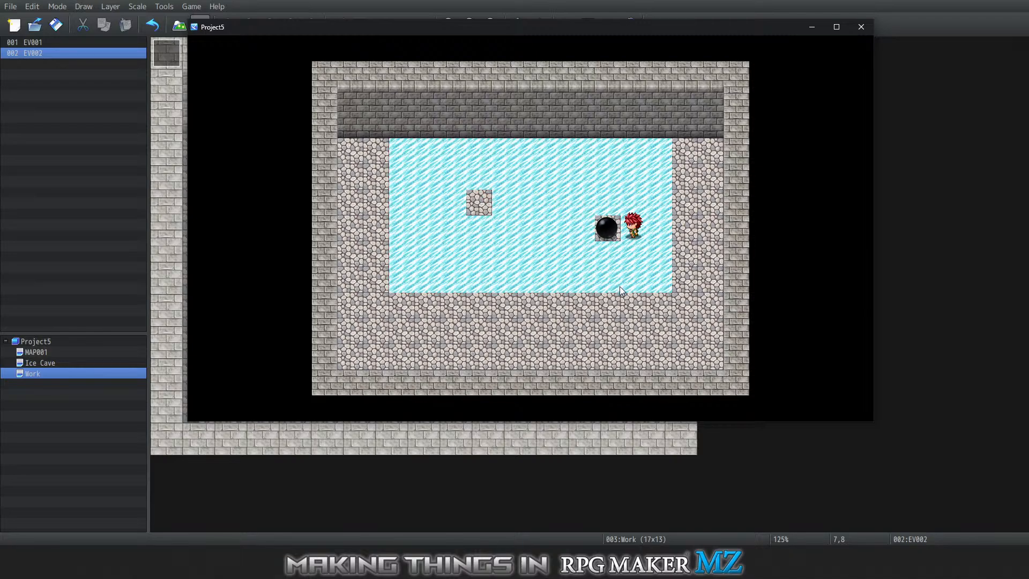
{"action": "key", "text": "Left"}
{"action": "key", "text": "Left"}
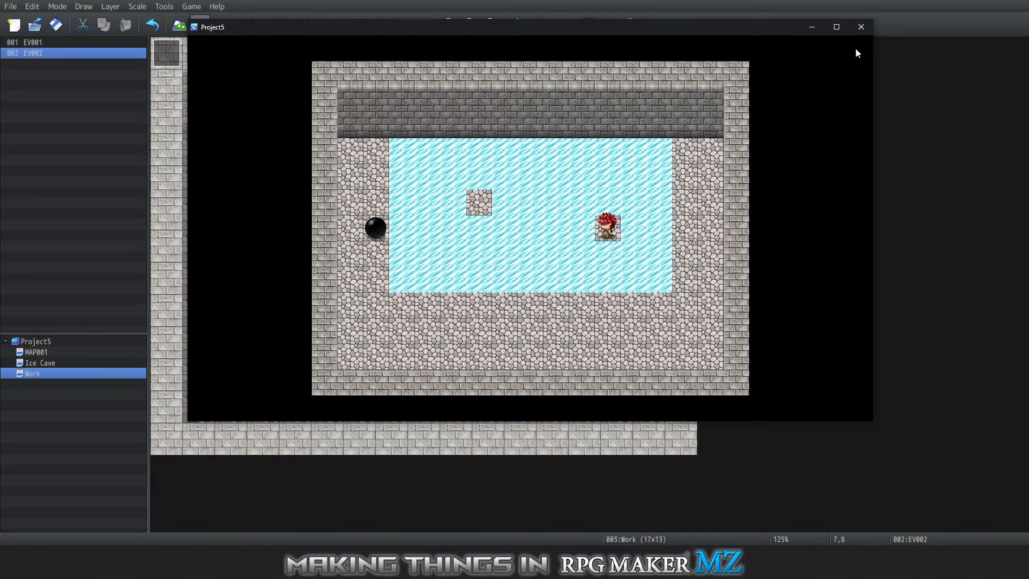
Close the playtest and reopen EV002 on page 2 to review the Skip and Skip, Wait movement routes
{"action": "left_click", "coordinate": [869, 27]}
{"action": "right_click", "coordinate": [387, 306]}
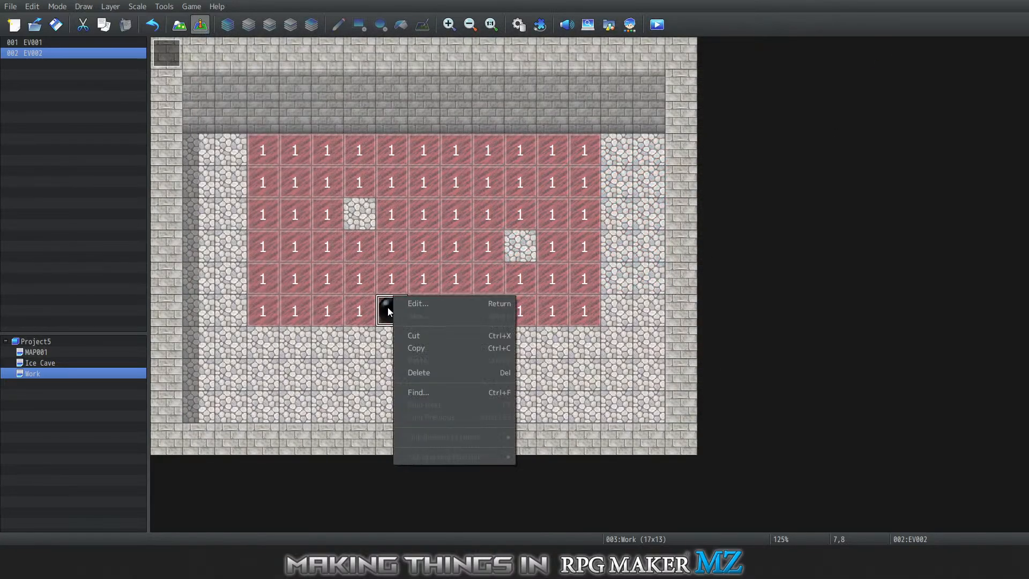
{"action": "left_click", "coordinate": [406, 307]}
{"action": "double_click", "coordinate": [405, 306]}
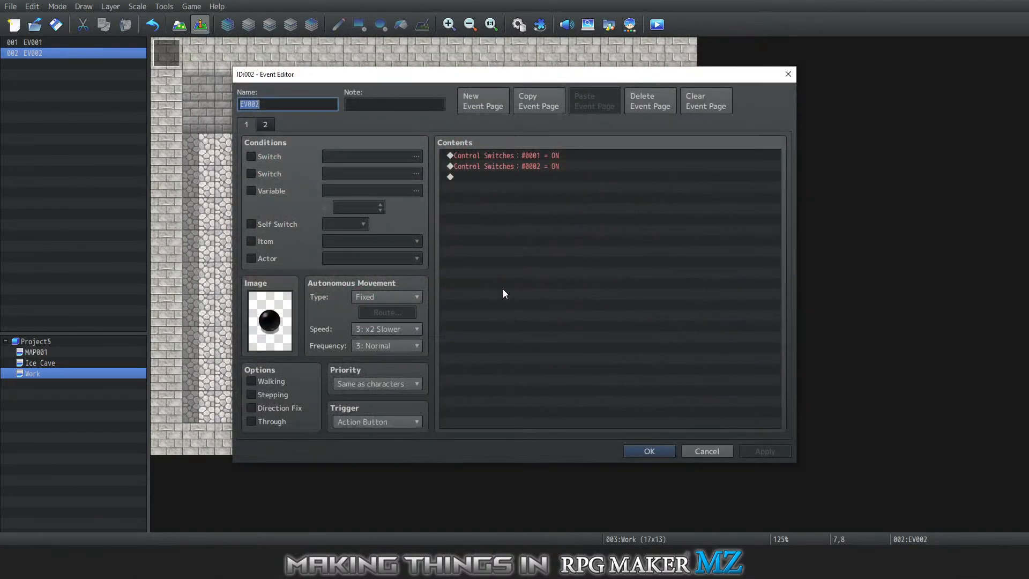
{"action": "left_click", "coordinate": [264, 124]}
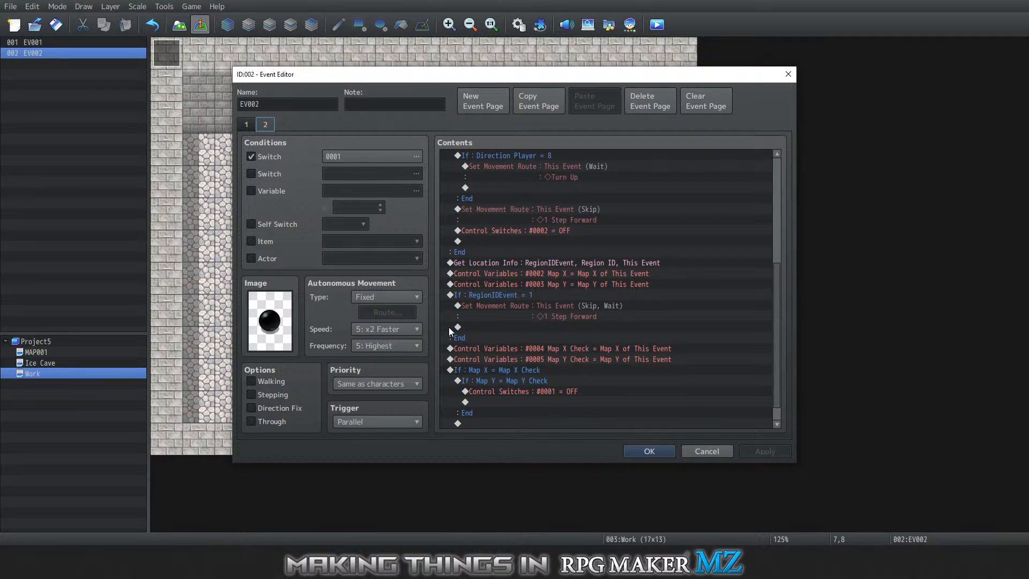
{"action": "scroll", "coordinate": [606, 316], "scroll_direction": "down", "scroll_amount": 1}
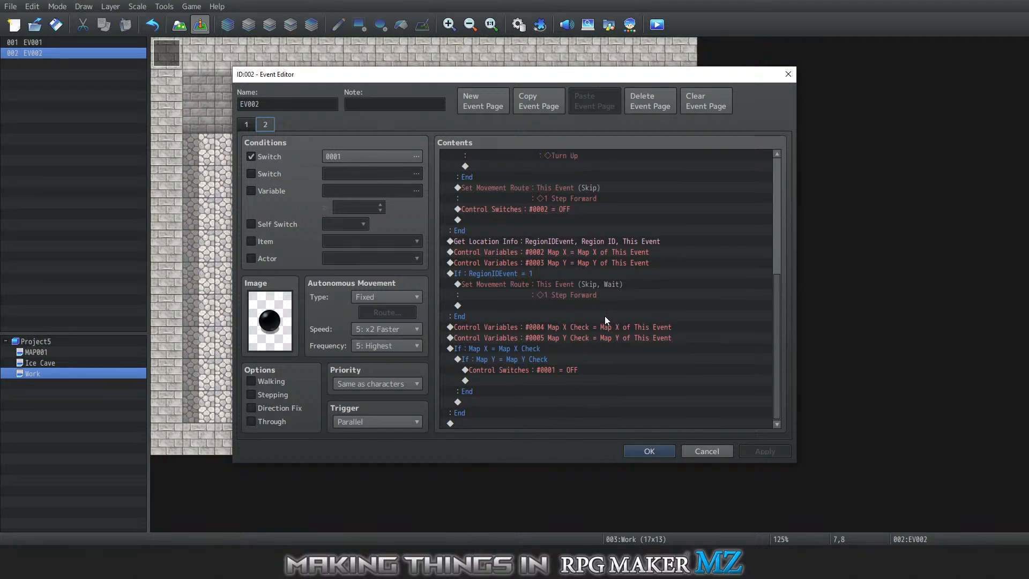
{"action": "scroll", "coordinate": [596, 341], "scroll_direction": "up", "scroll_amount": 1}
{"action": "scroll", "coordinate": [596, 341], "scroll_direction": "down", "scroll_amount": 1}
{"action": "scroll", "coordinate": [593, 338], "scroll_direction": "up", "scroll_amount": 5}
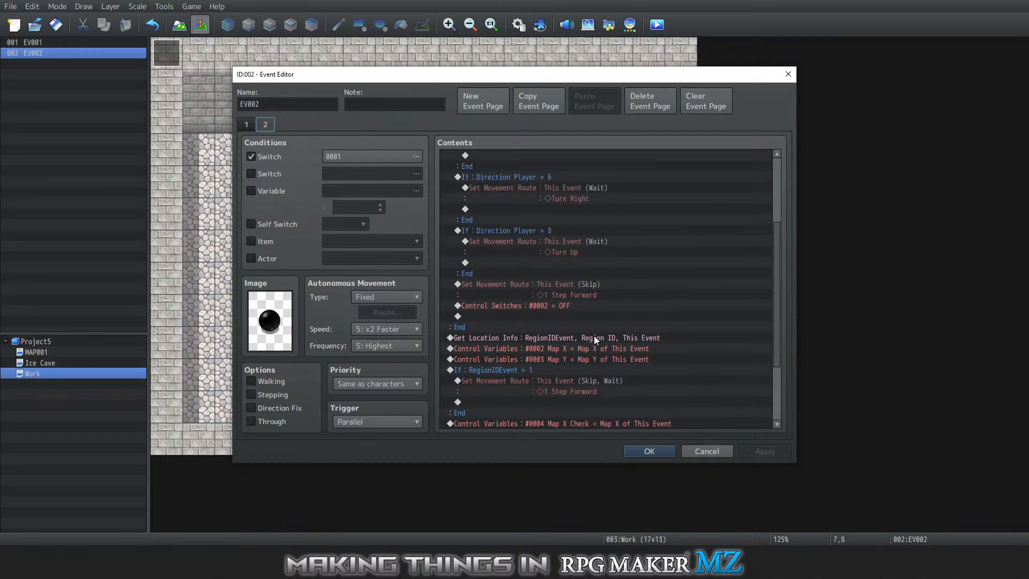
Examine the movement route in the RegionIDEvent = 1 branch and the Map X Check and Map Y Check commands below it
{"action": "scroll", "coordinate": [593, 337], "scroll_direction": "down", "scroll_amount": 5}
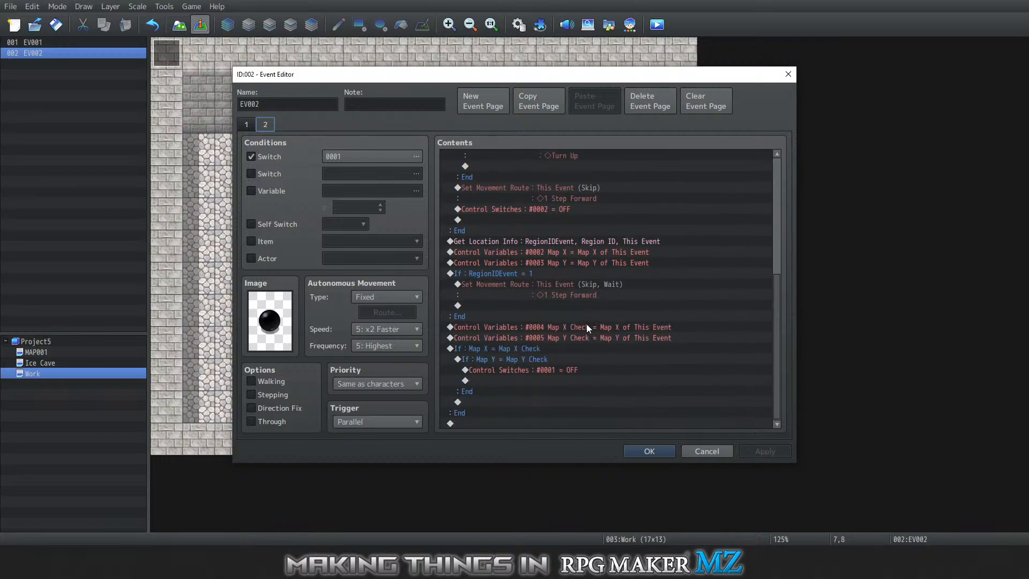
{"action": "left_click", "coordinate": [545, 280]}
{"action": "right_click", "coordinate": [546, 279]}
{"action": "left_click", "coordinate": [529, 288]}
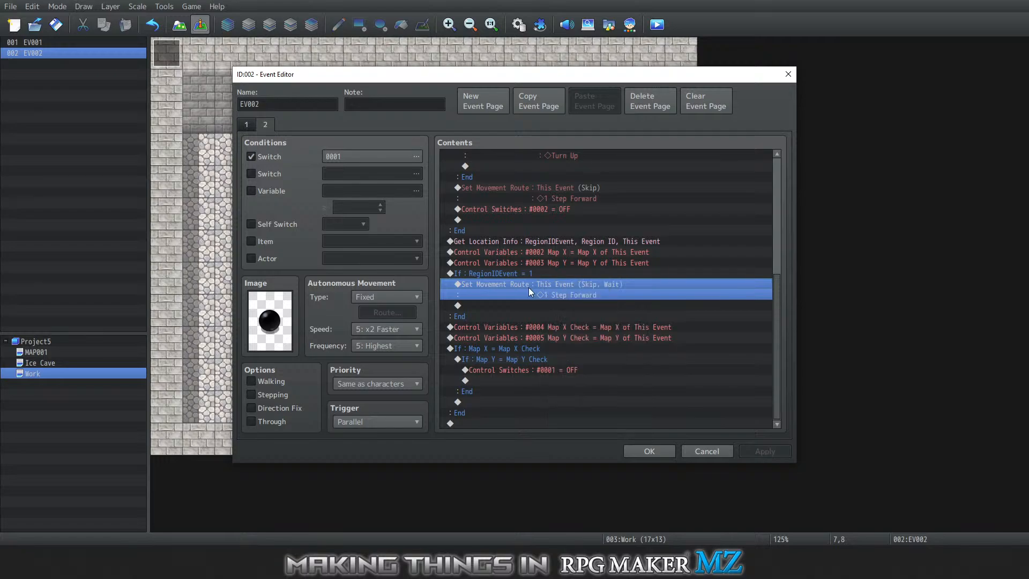
{"action": "left_click", "coordinate": [546, 315]}
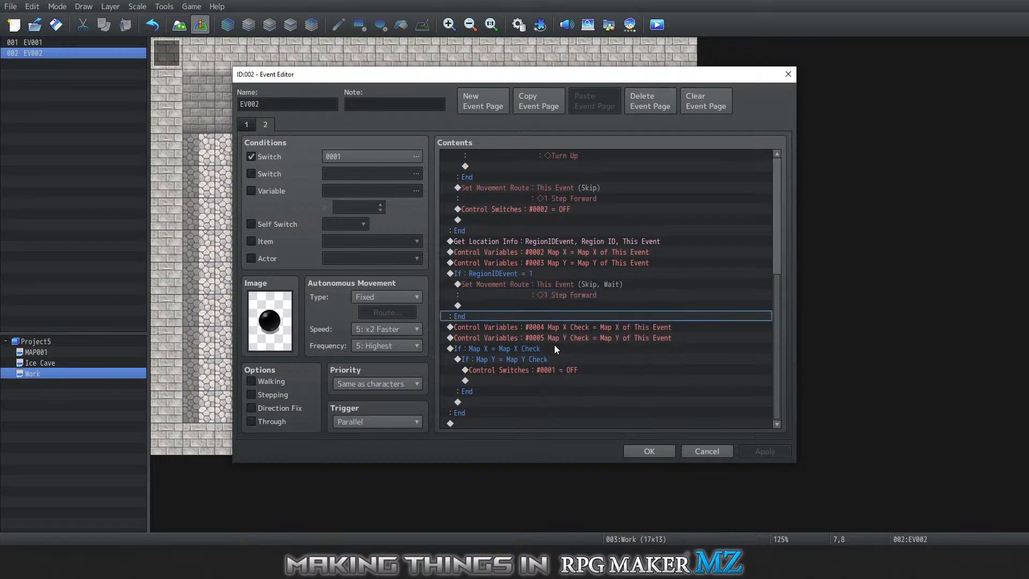
{"action": "left_click", "coordinate": [526, 303]}
{"action": "left_click", "coordinate": [525, 287]}
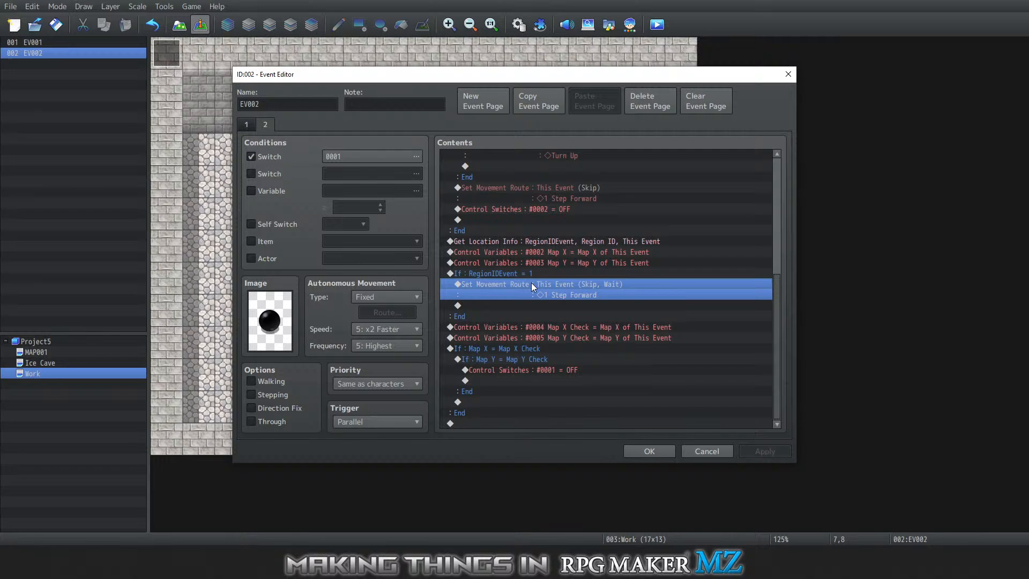
{"action": "left_click", "coordinate": [534, 328]}
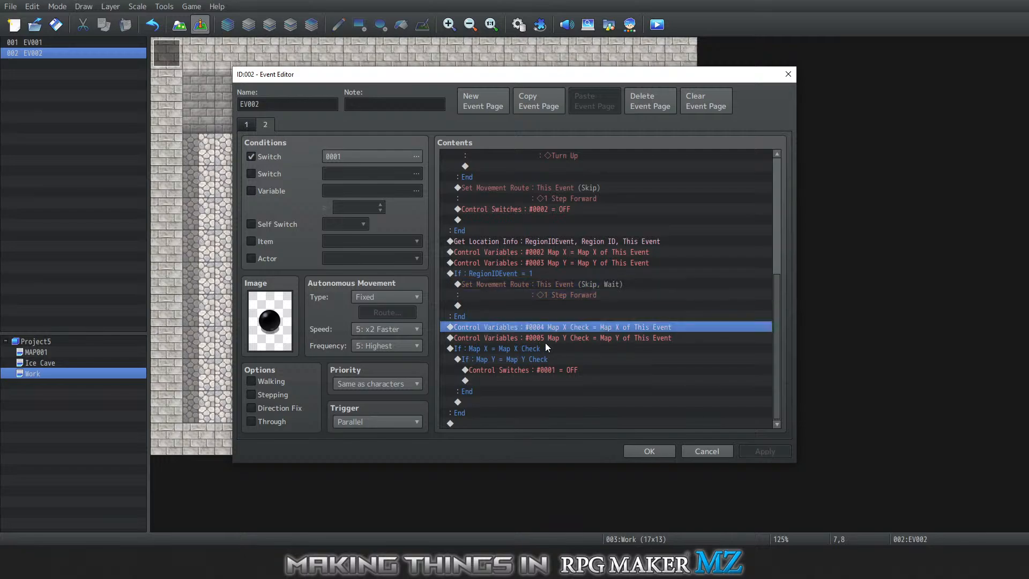
{"action": "left_click", "coordinate": [547, 339]}
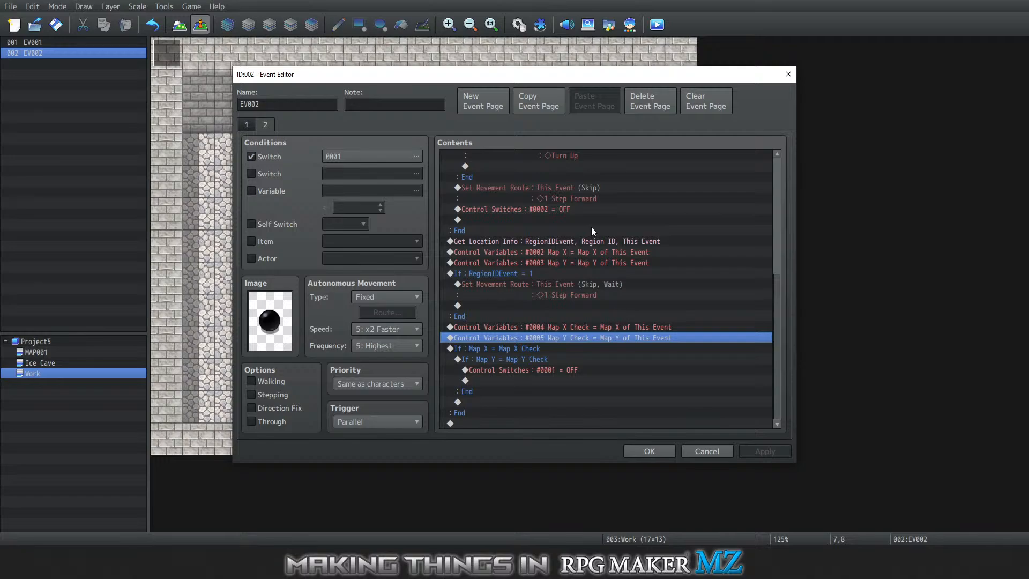
Turn off Wait for Completion in the movement route inside the RegionIDEvent = 1 branch, keeping Skip If Cannot Move
{"action": "right_click", "coordinate": [520, 280]}
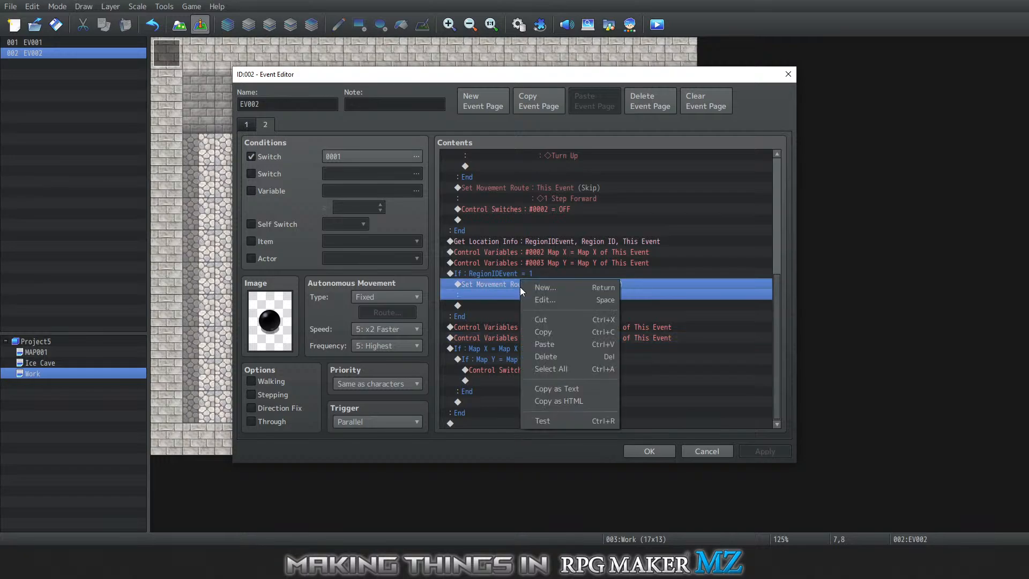
{"action": "left_click", "coordinate": [524, 302]}
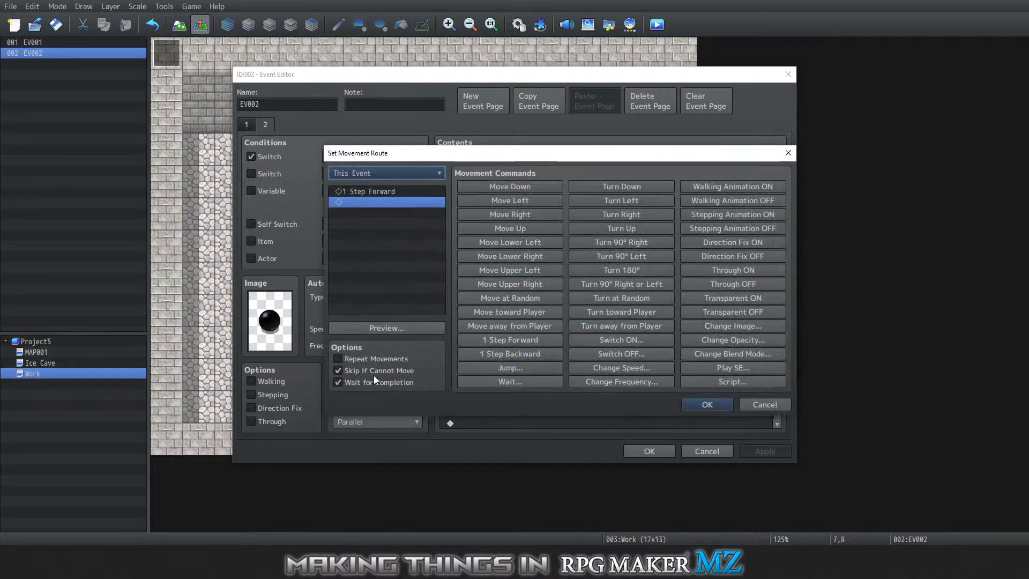
{"action": "left_click", "coordinate": [342, 381]}
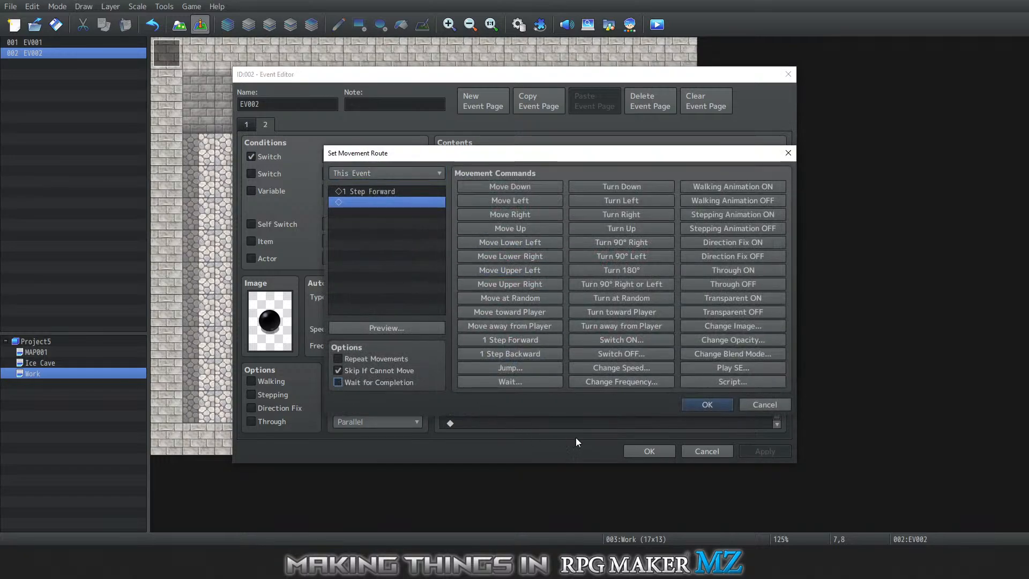
{"action": "left_click", "coordinate": [703, 405]}
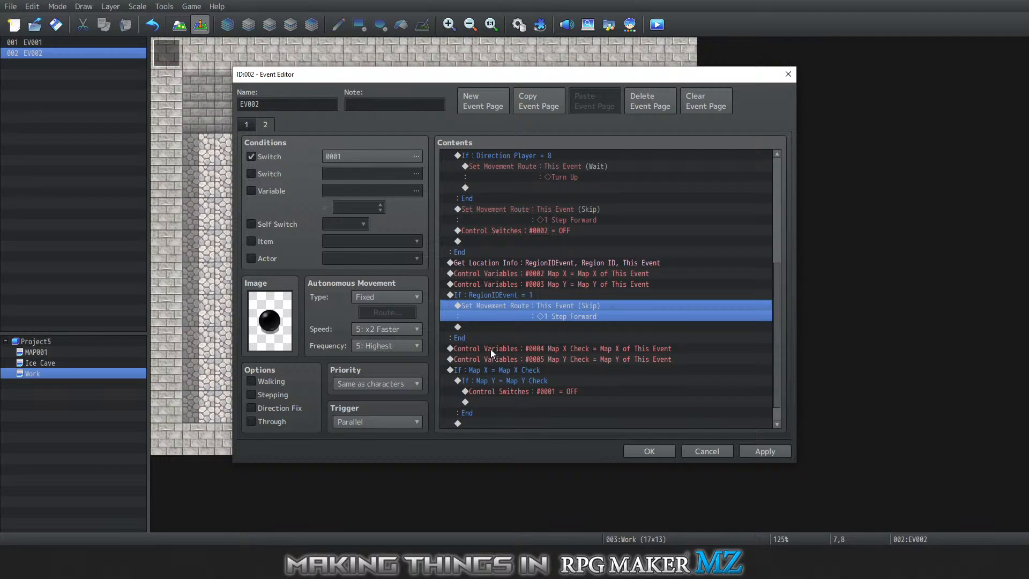
Move the Wait 5 frames command from the start of the page to just before the Map X Check variable command
{"action": "scroll", "coordinate": [516, 287], "scroll_direction": "up", "scroll_amount": 2}
{"action": "scroll", "coordinate": [509, 268], "scroll_direction": "up", "scroll_amount": 5}
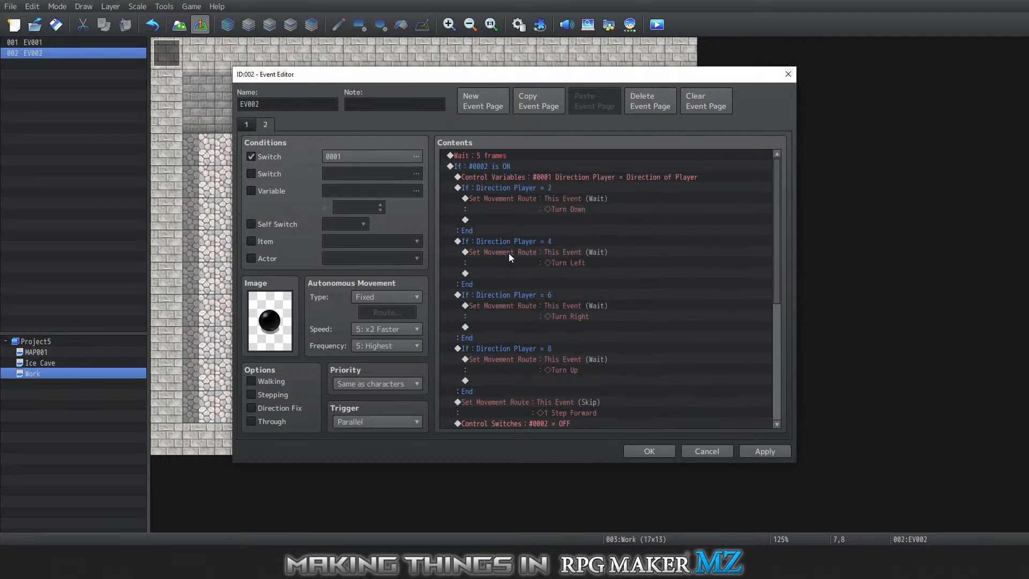
{"action": "left_click", "coordinate": [476, 156]}
{"action": "right_click", "coordinate": [476, 159]}
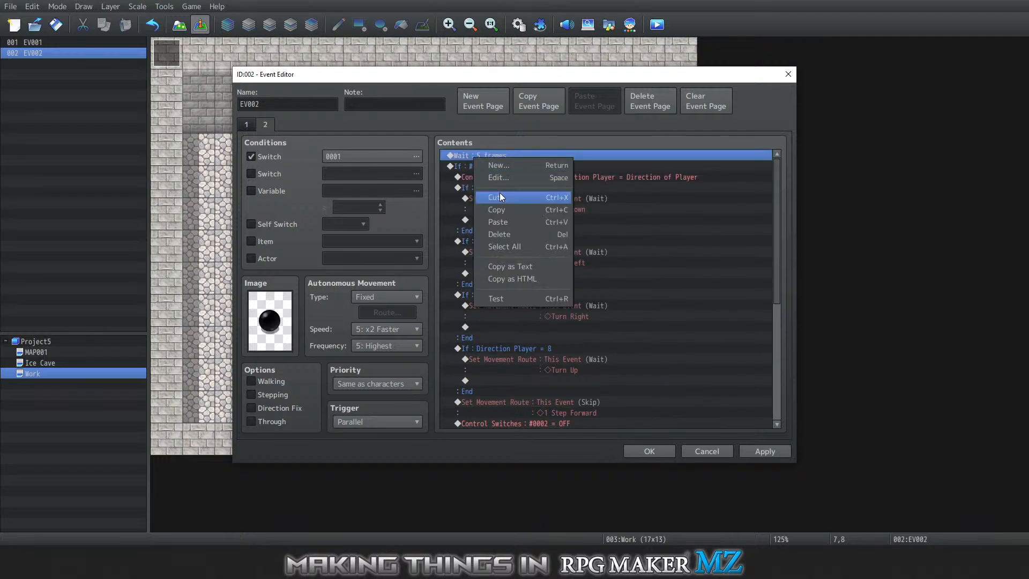
{"action": "left_click", "coordinate": [523, 248]}
{"action": "scroll", "coordinate": [512, 299], "scroll_direction": "down", "scroll_amount": 3}
{"action": "scroll", "coordinate": [513, 302], "scroll_direction": "down", "scroll_amount": 3}
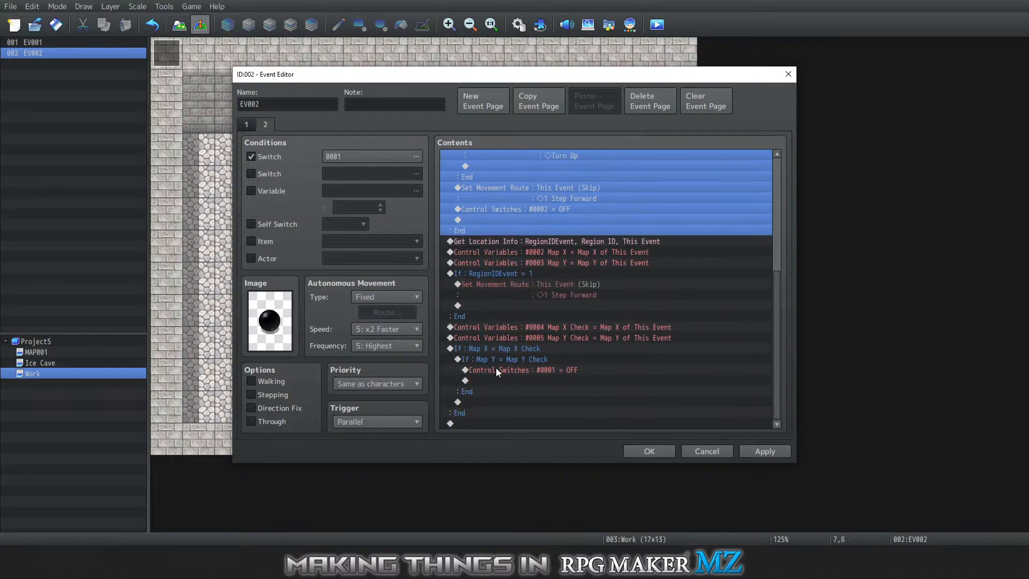
{"action": "left_click", "coordinate": [496, 325]}
{"action": "right_click", "coordinate": [491, 325]}
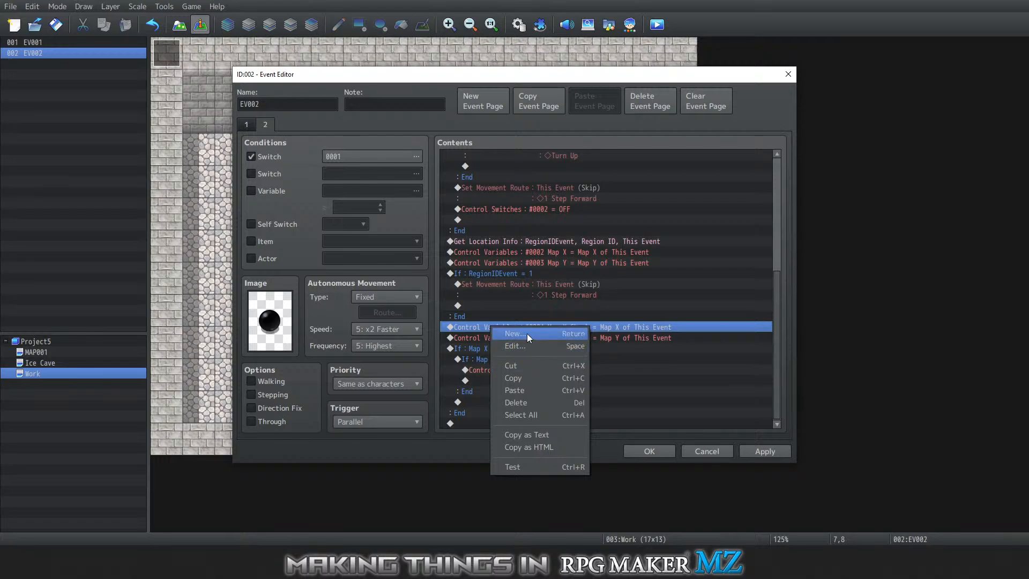
{"action": "left_click", "coordinate": [529, 392]}
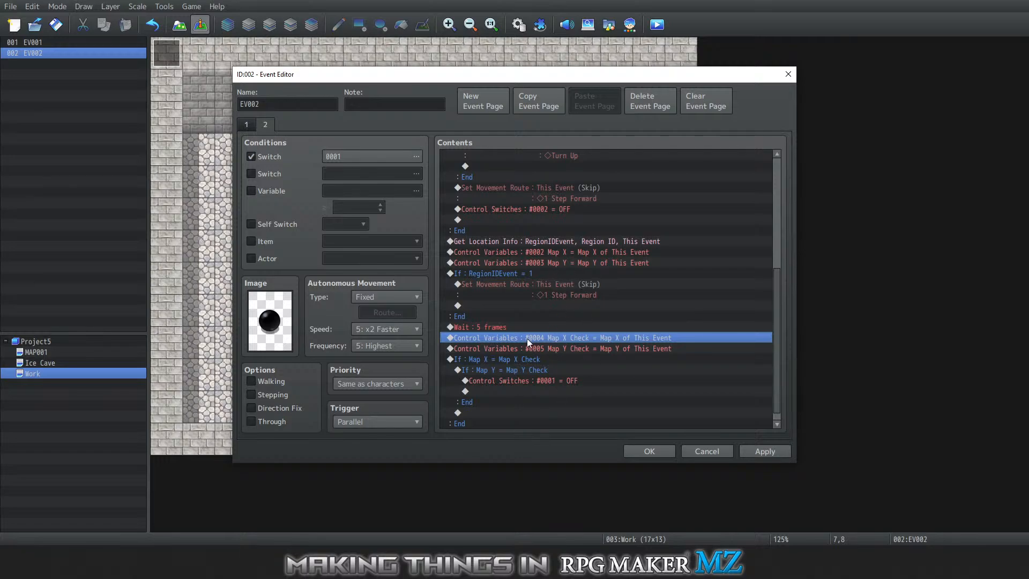
Accept the ball event's changes, save the game and start a playtest
{"action": "left_click", "coordinate": [654, 451]}
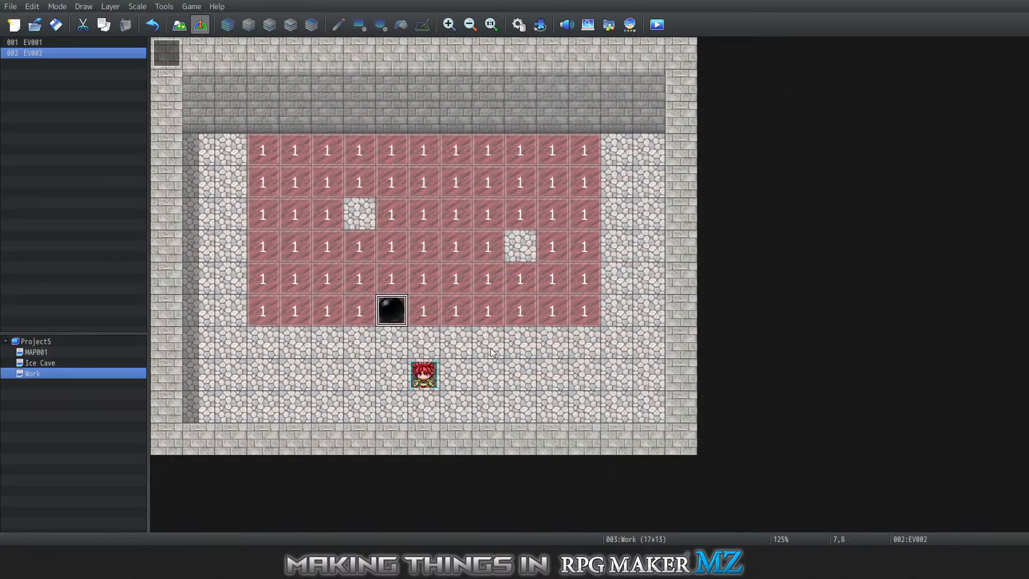
{"action": "left_click", "coordinate": [191, 6]}
{"action": "left_click", "coordinate": [209, 20]}
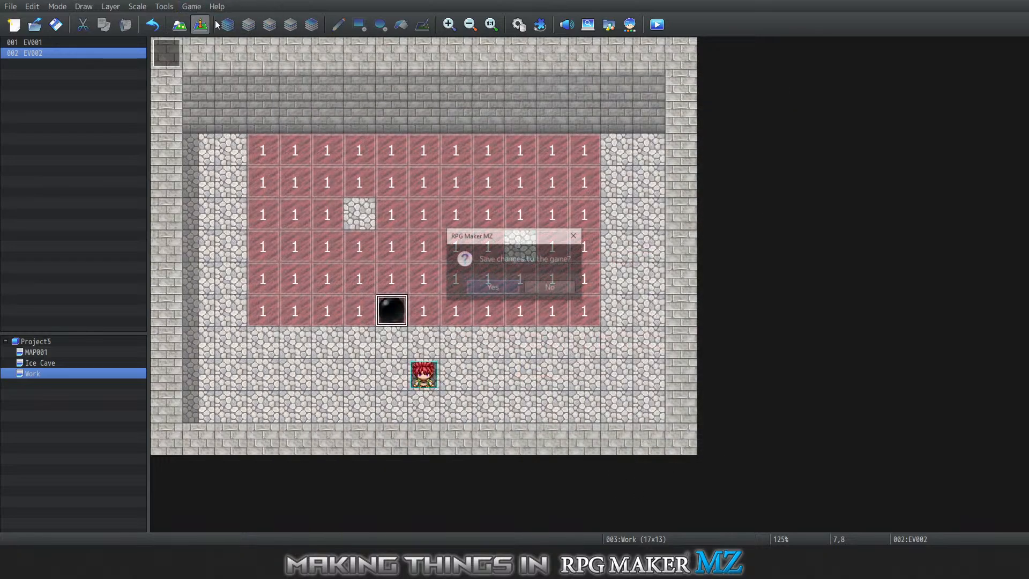
{"action": "left_click", "coordinate": [500, 284]}
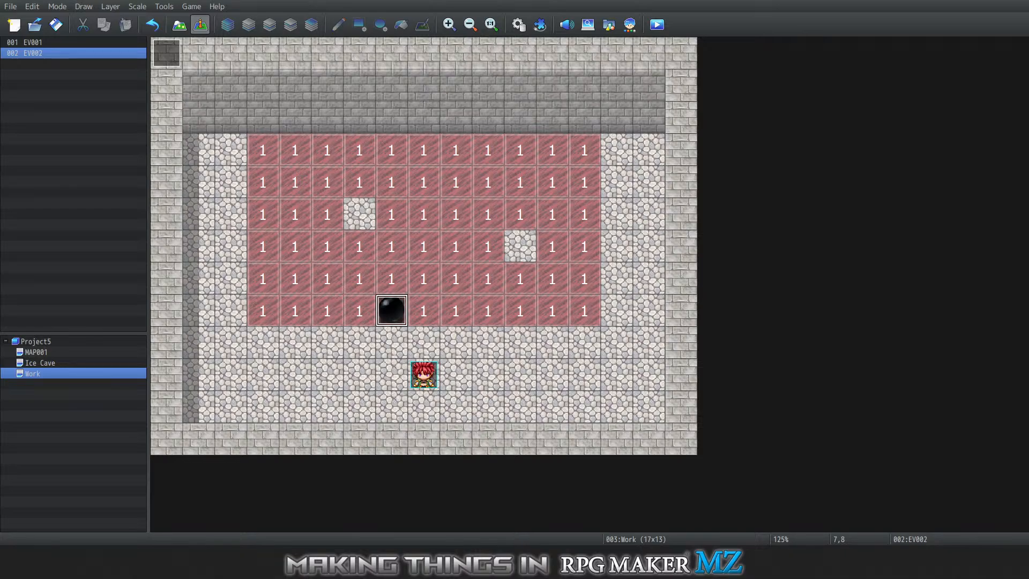
Walk the hero around to the ball's left on the ice, push the ball right, and step off the ice below
{"action": "key", "text": "Left"}
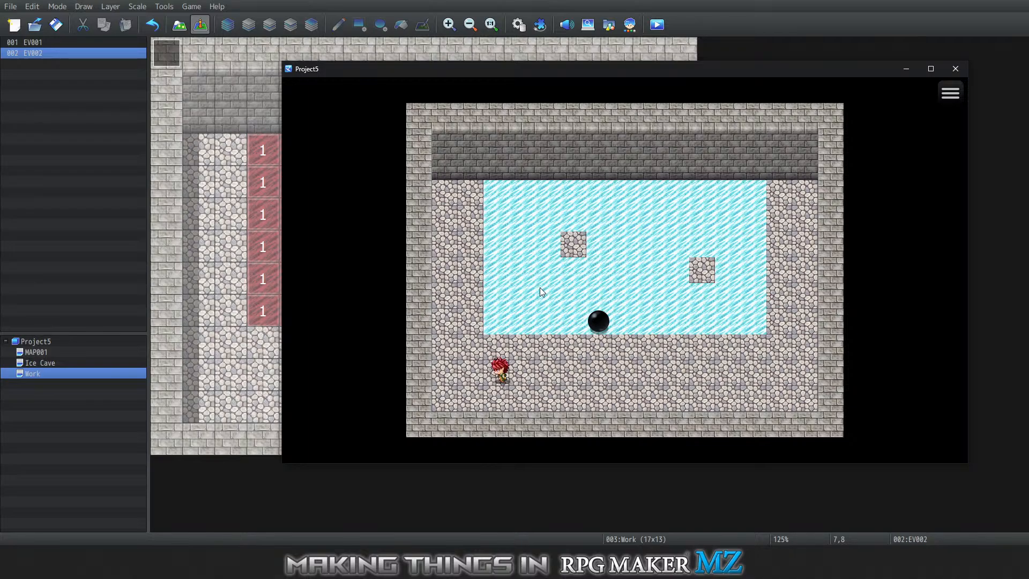
{"action": "key", "text": "Left"}
{"action": "key", "text": "Up"}
{"action": "key", "text": "Right"}
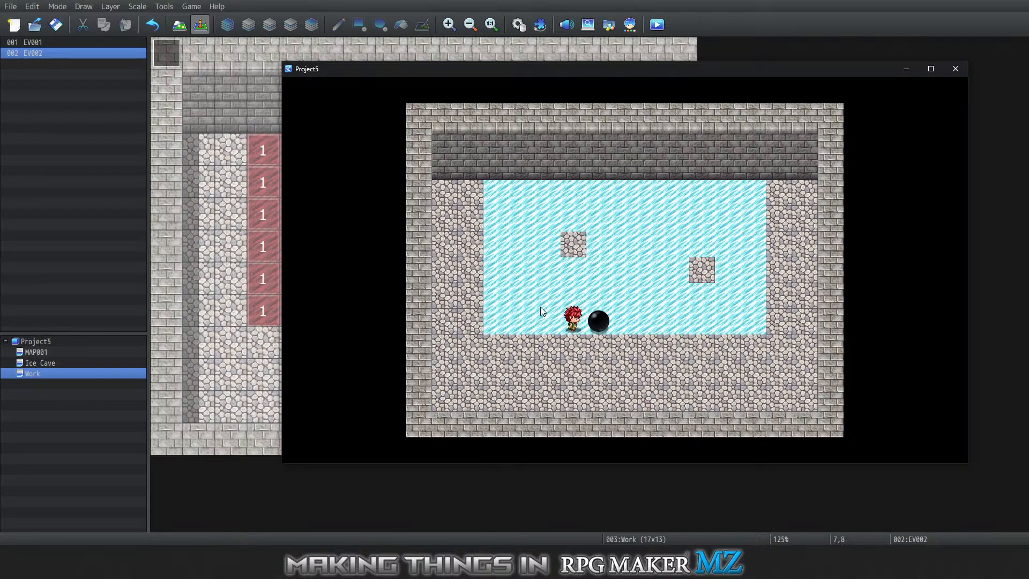
{"action": "key", "text": "Right"}
{"action": "key", "text": "Down"}
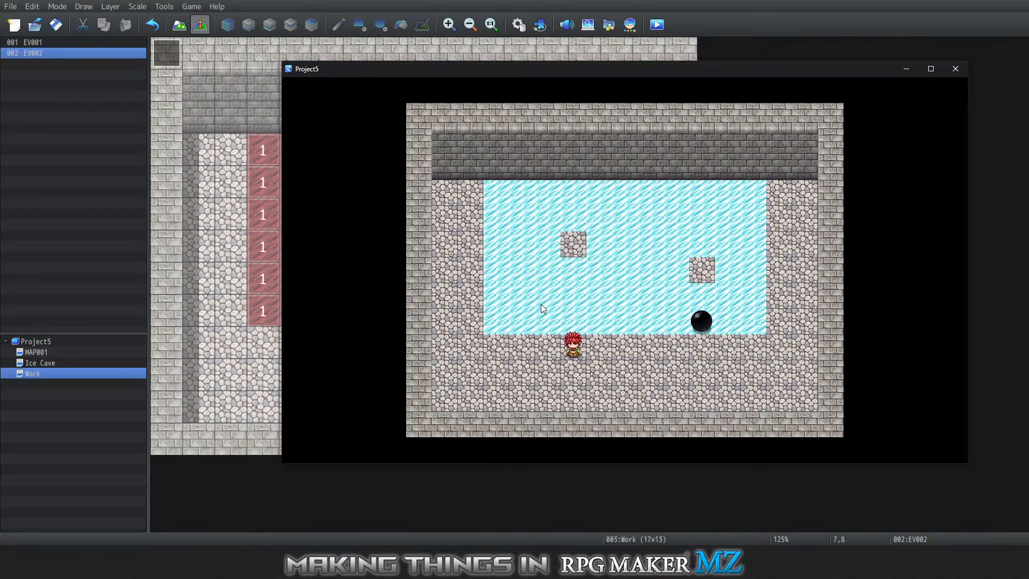
Walk the hero past the ball to its right side on the ice and push it left
{"action": "key", "text": "Right"}
{"action": "key", "text": "Up"}
{"action": "key", "text": "Left"}
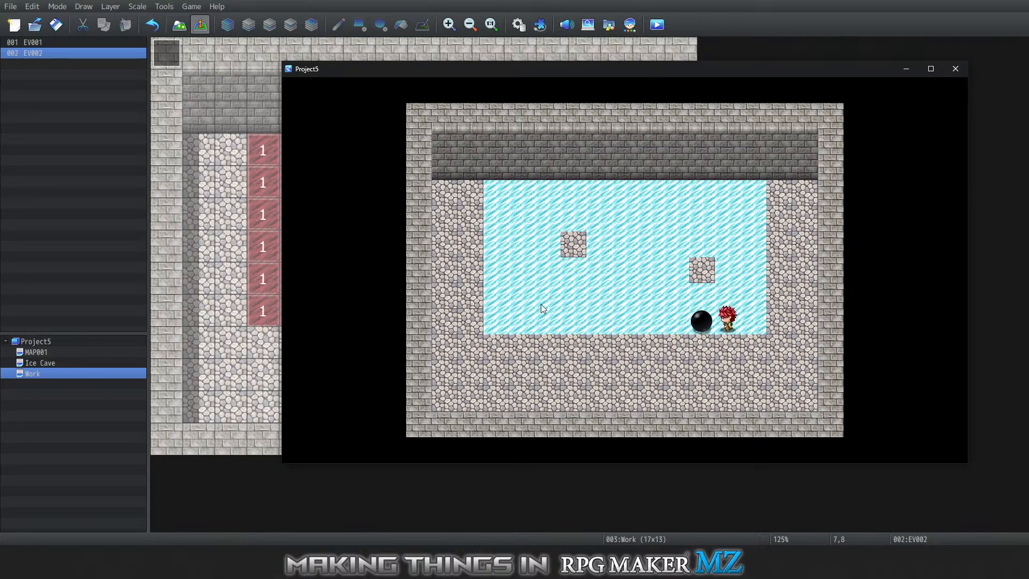
{"action": "key", "text": "Left"}
Close the playtest and reopen EV002 on page 2
{"action": "left_click", "coordinate": [955, 69]}
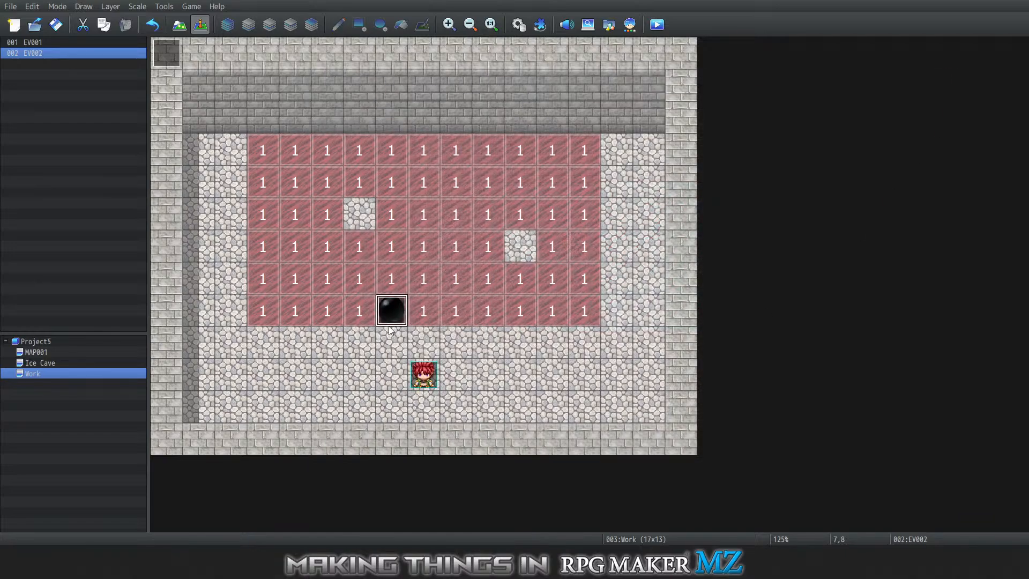
{"action": "right_click", "coordinate": [384, 301]}
{"action": "left_click", "coordinate": [399, 305]}
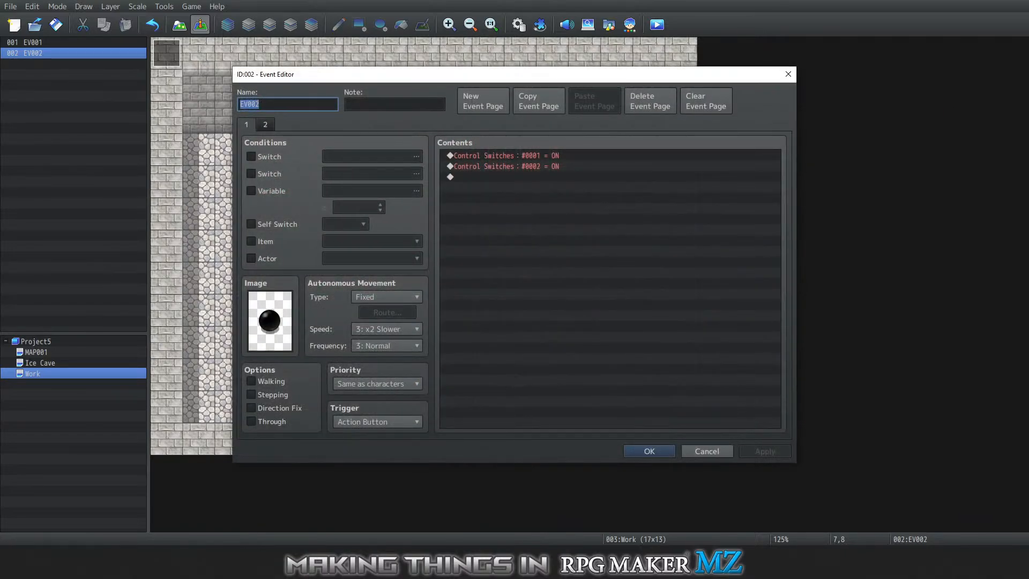
{"action": "left_click", "coordinate": [265, 124]}
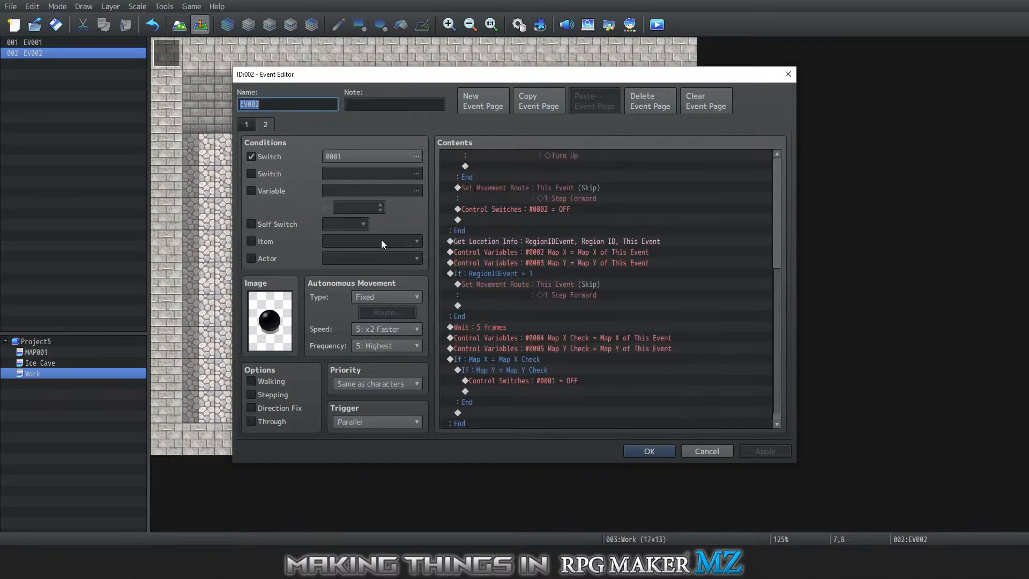
{"action": "left_click", "coordinate": [513, 326]}
{"action": "right_click", "coordinate": [515, 327]}
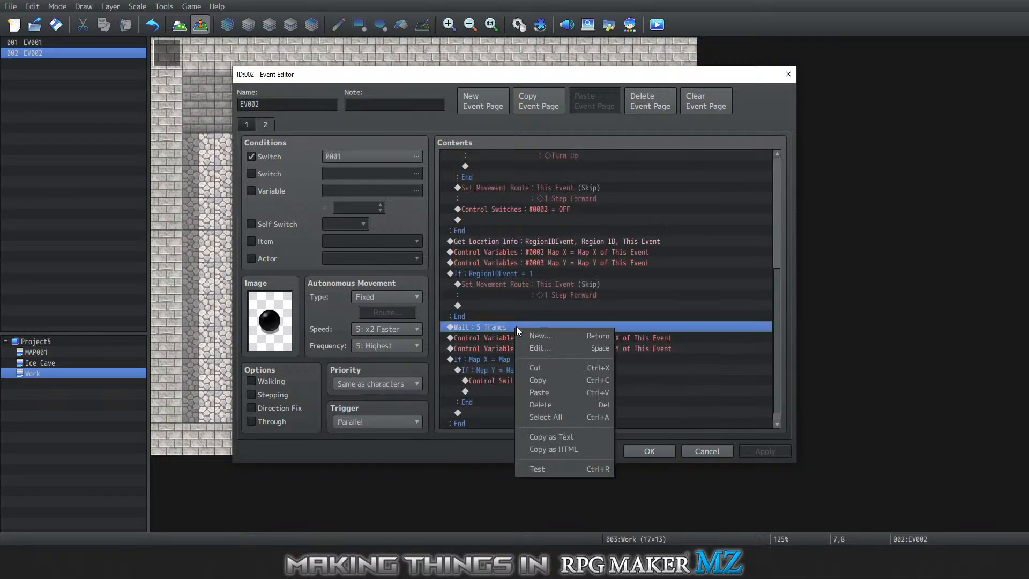
{"action": "left_click", "coordinate": [513, 276]}
{"action": "right_click", "coordinate": [513, 275]}
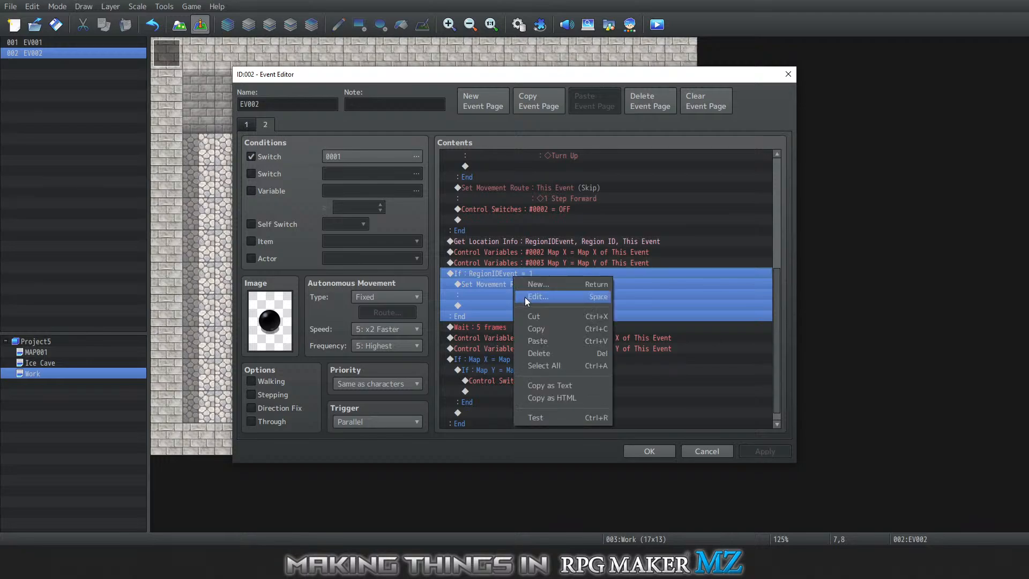
{"action": "left_click", "coordinate": [525, 297]}
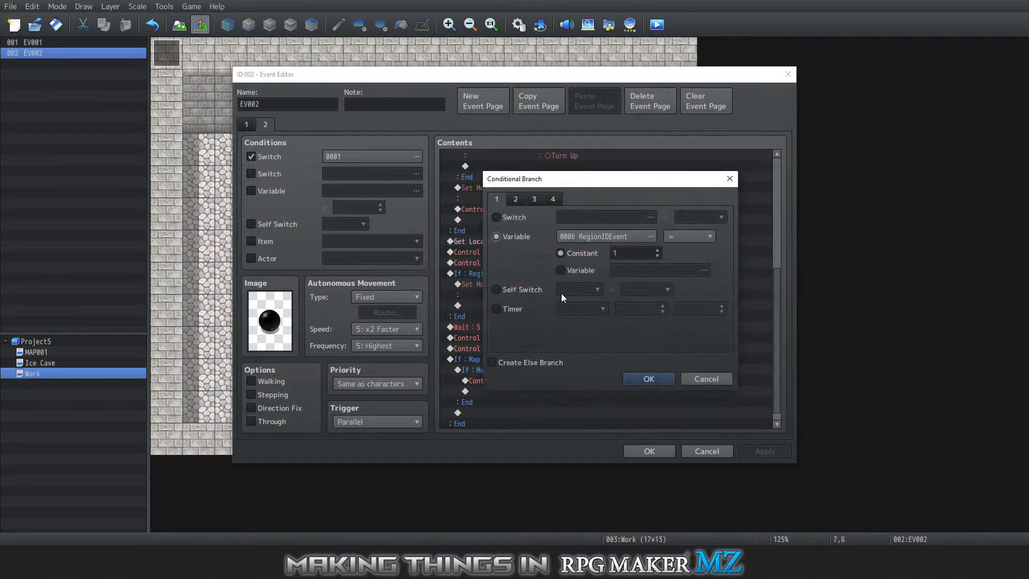
{"action": "left_click", "coordinate": [692, 377]}
Delete the Wait 5 frames command and turn on Wait for Completion in the RegionIDEvent = 1 branch's movement route
{"action": "left_click", "coordinate": [483, 327]}
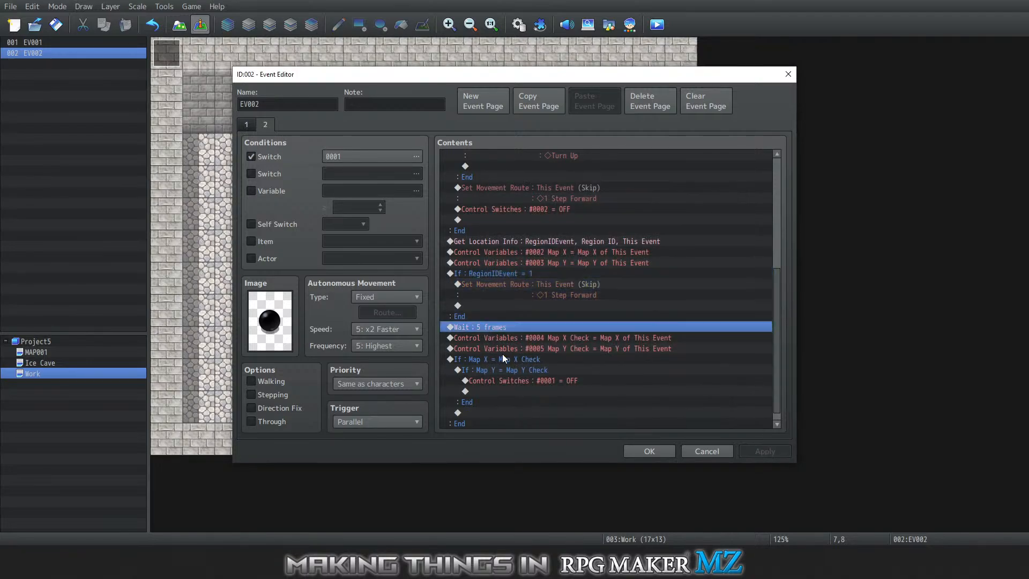
{"action": "key", "text": "Delete"}
{"action": "left_click", "coordinate": [515, 275]}
{"action": "left_click", "coordinate": [505, 279]}
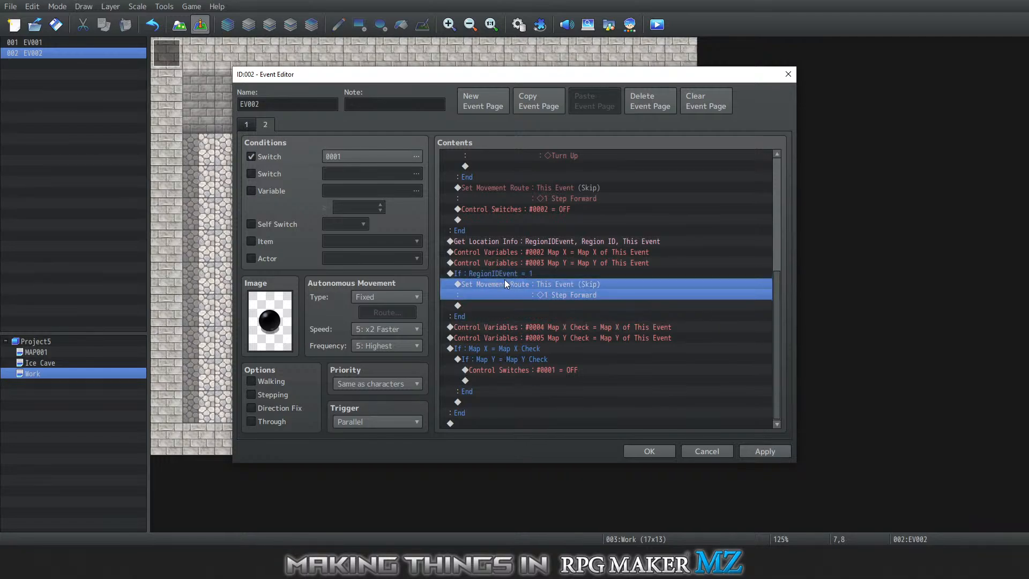
{"action": "right_click", "coordinate": [504, 279]}
{"action": "left_click", "coordinate": [536, 297]}
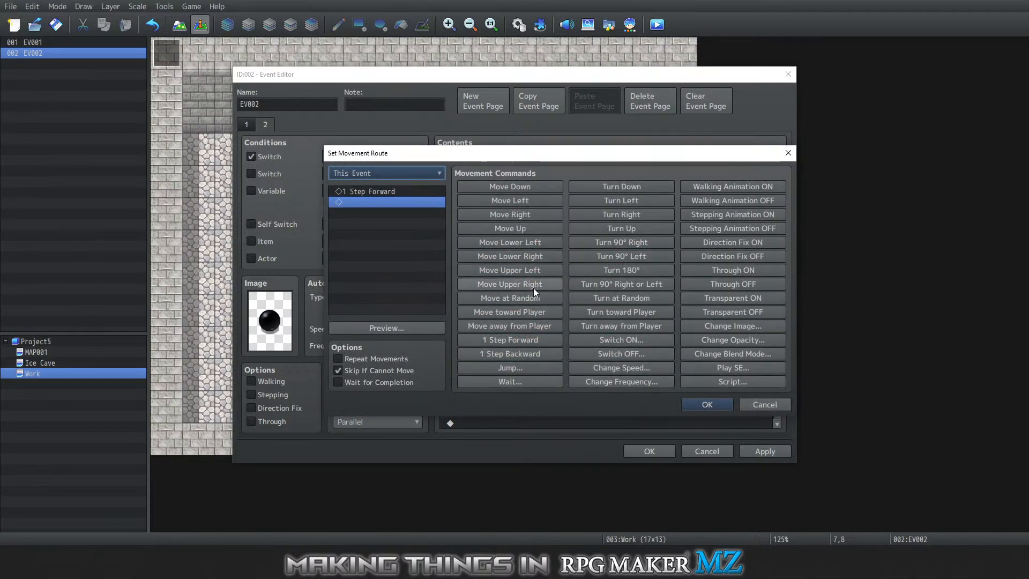
{"action": "left_click", "coordinate": [357, 380]}
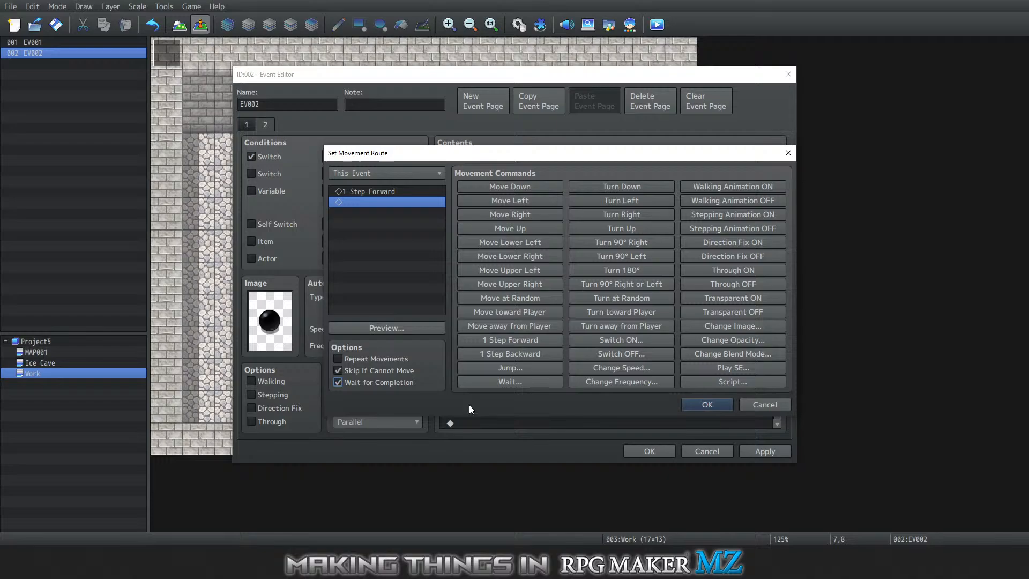
{"action": "left_click", "coordinate": [721, 403]}
Accept the edited EV002, save the game changes and launch another playtest
{"action": "left_click", "coordinate": [640, 456]}
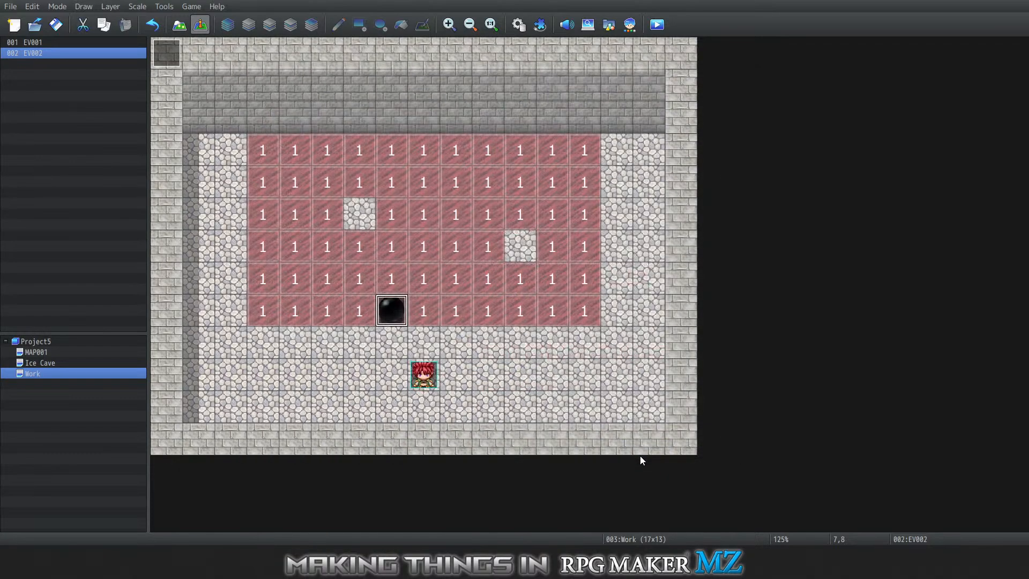
{"action": "left_click", "coordinate": [196, 7]}
{"action": "left_click", "coordinate": [204, 25]}
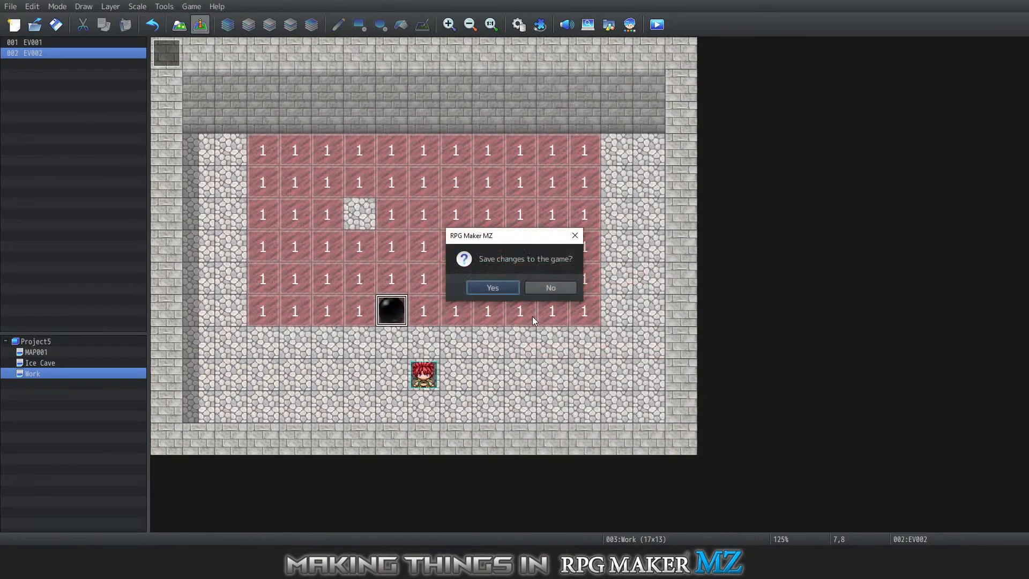
{"action": "left_click", "coordinate": [493, 287]}
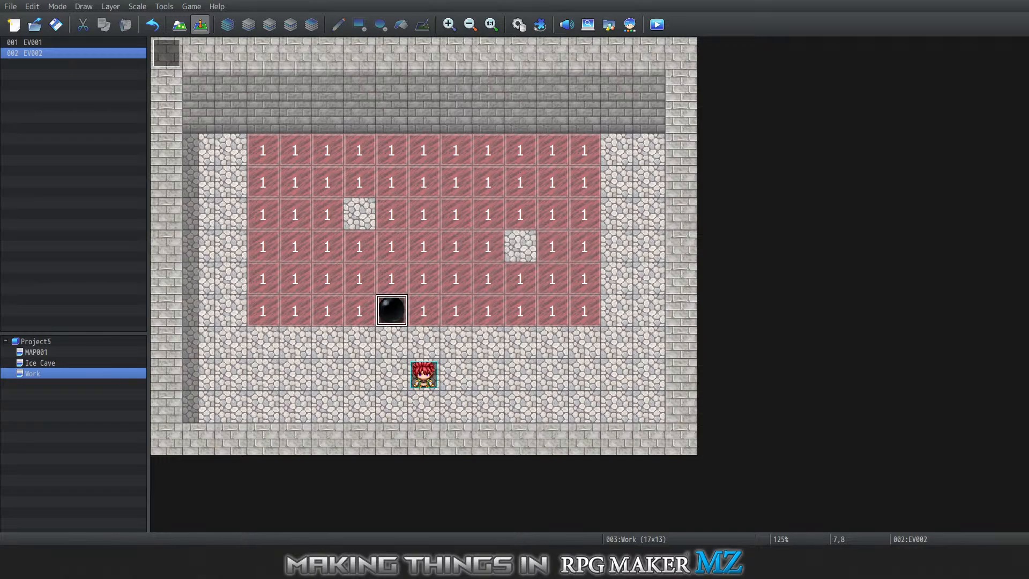
Start a new game, walk the hero onto the ice left of the ball and push the ball right
{"action": "key", "text": "Return"}
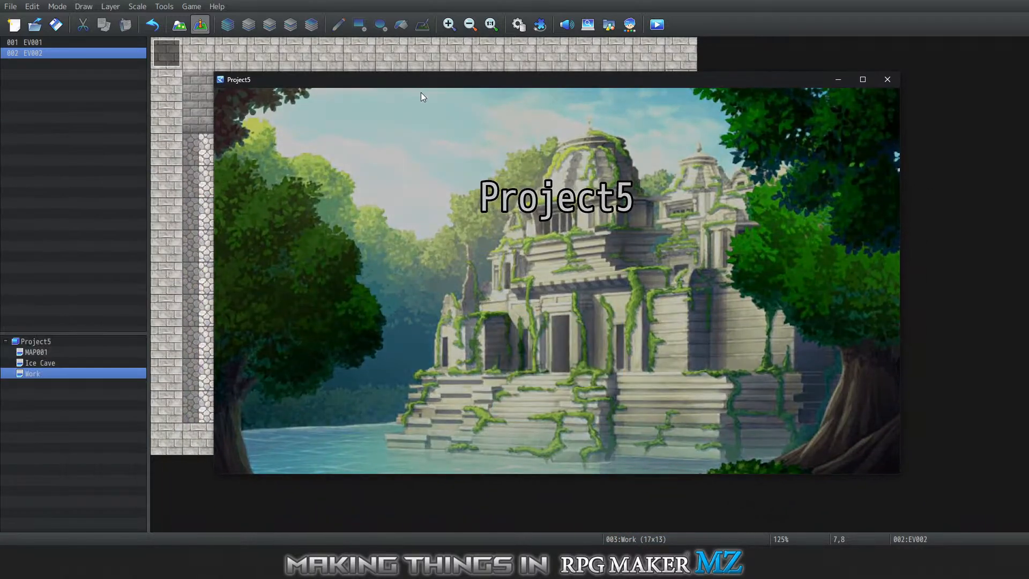
{"action": "key", "text": "Left"}
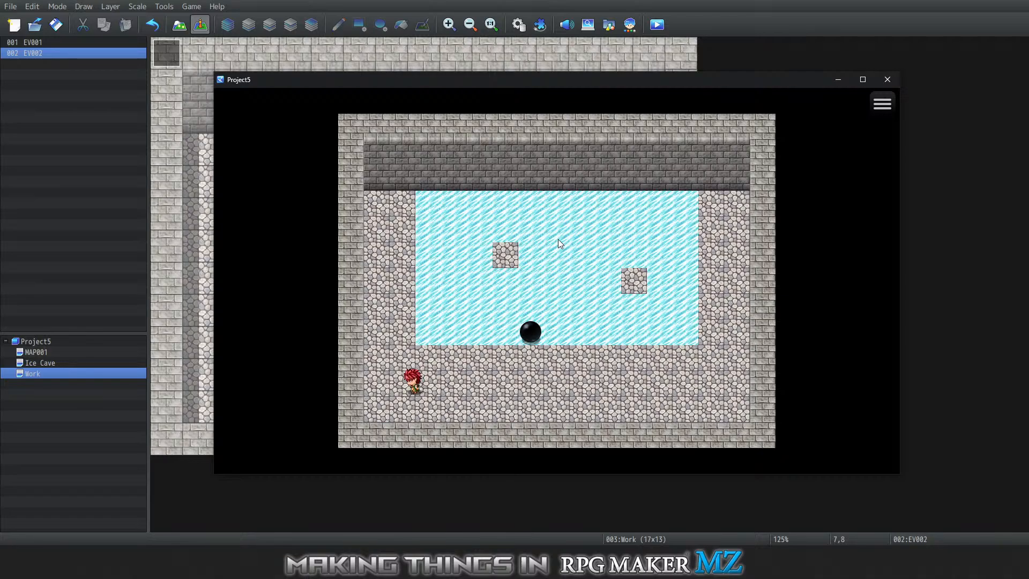
{"action": "key", "text": "Up"}
{"action": "key", "text": "Right"}
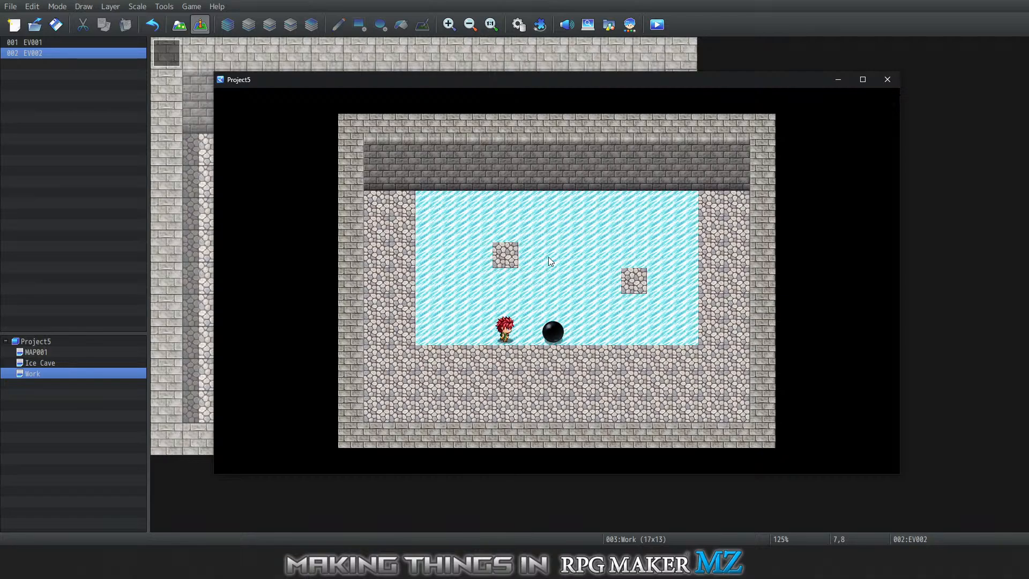
Walk the hero around to the ball's right side on the stone floor and push it left across the ice
{"action": "key", "text": "Down"}
{"action": "key", "text": "Right"}
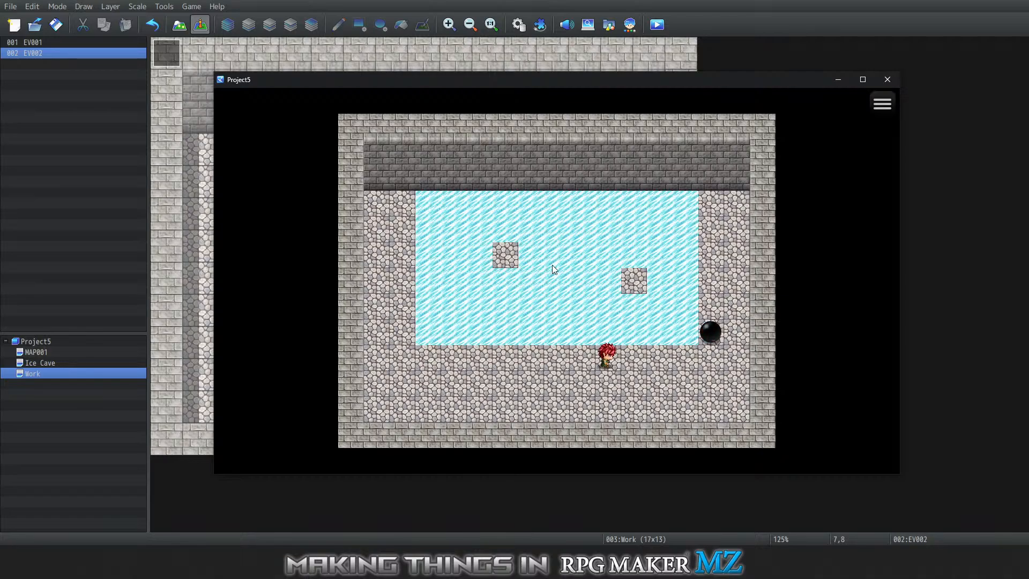
{"action": "key", "text": "Right"}
{"action": "key", "text": "Up"}
{"action": "key", "text": "Down"}
{"action": "key", "text": "Left"}
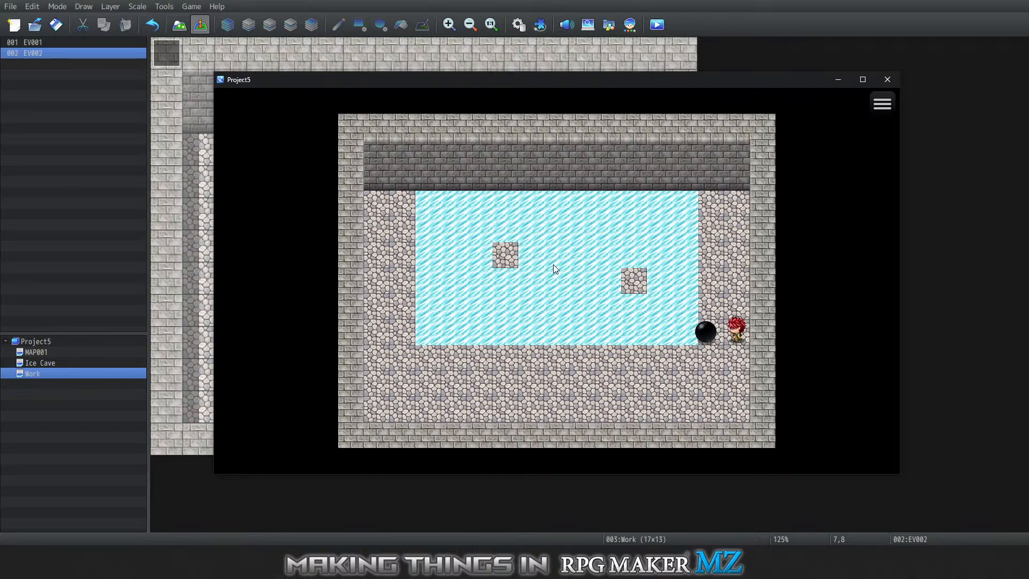
{"action": "key", "text": "Left"}
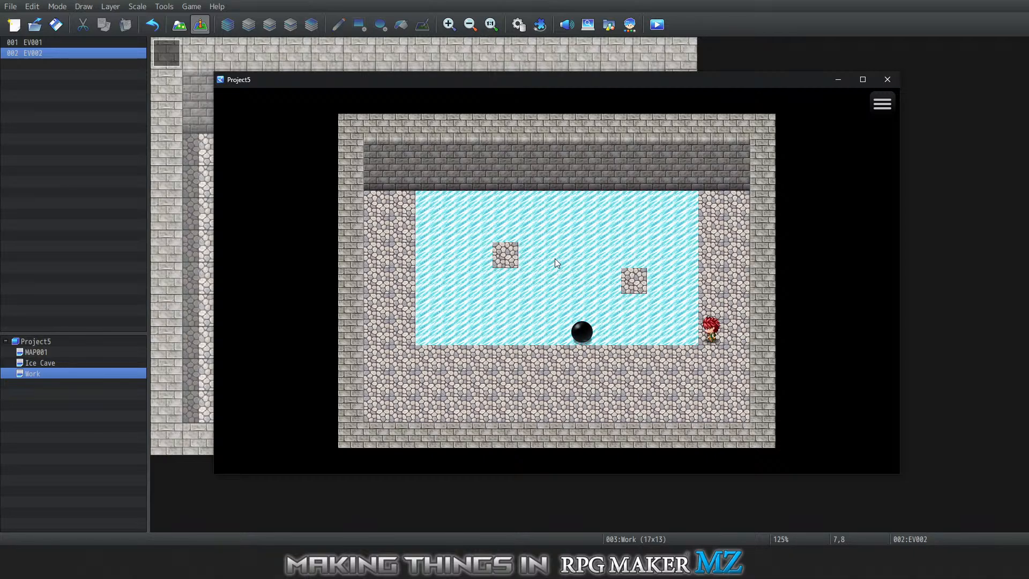
Follow the ball to the stone floor past the ice's left edge and push it right from its far side
{"action": "key", "text": "Left"}
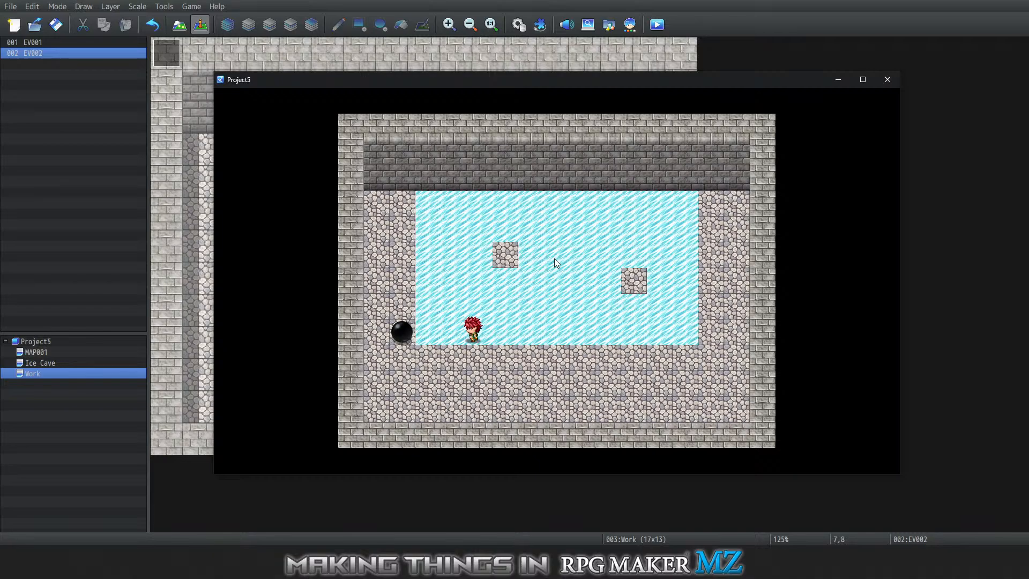
{"action": "key", "text": "Down"}
{"action": "key", "text": "Left"}
{"action": "key", "text": "Left"}
{"action": "key", "text": "Up"}
{"action": "key", "text": "Right"}
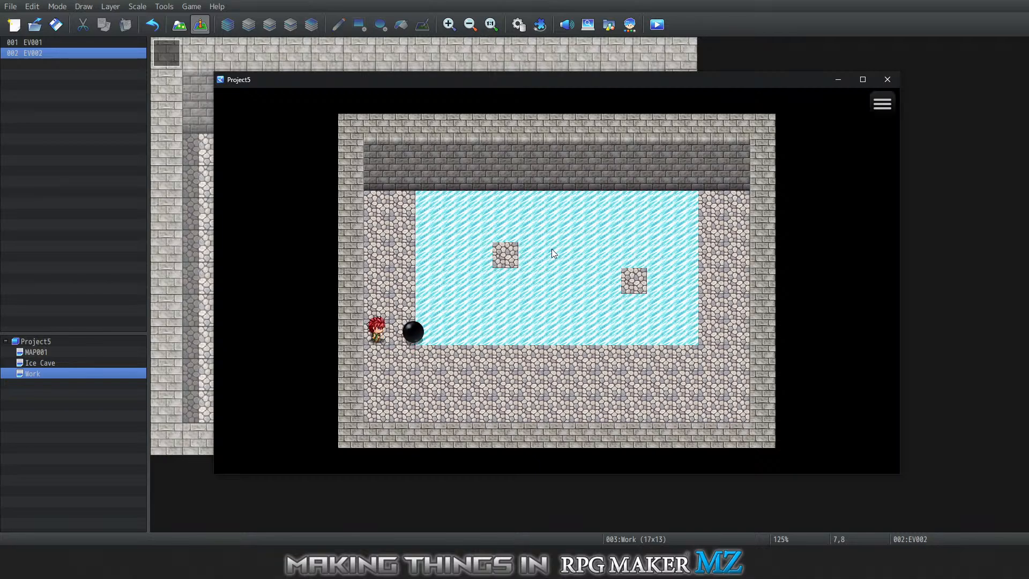
{"action": "key", "text": "Right"}
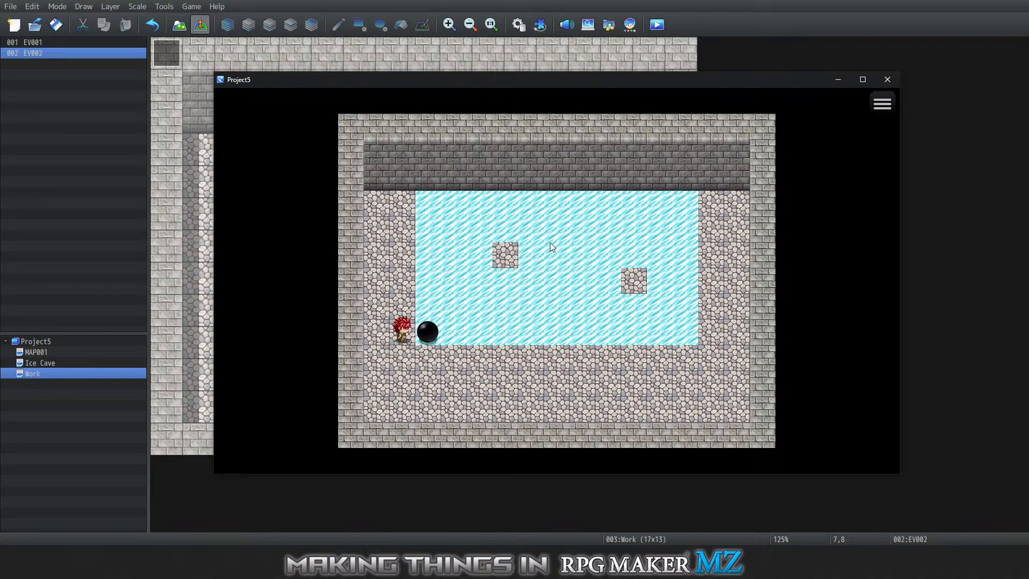
{"action": "key", "text": "Left"}
{"action": "key", "text": "Right"}
{"action": "key", "text": "Right"}
Close the playtest and reopen the ball event EV002 on page 2
{"action": "left_click", "coordinate": [888, 79]}
{"action": "right_click", "coordinate": [394, 313]}
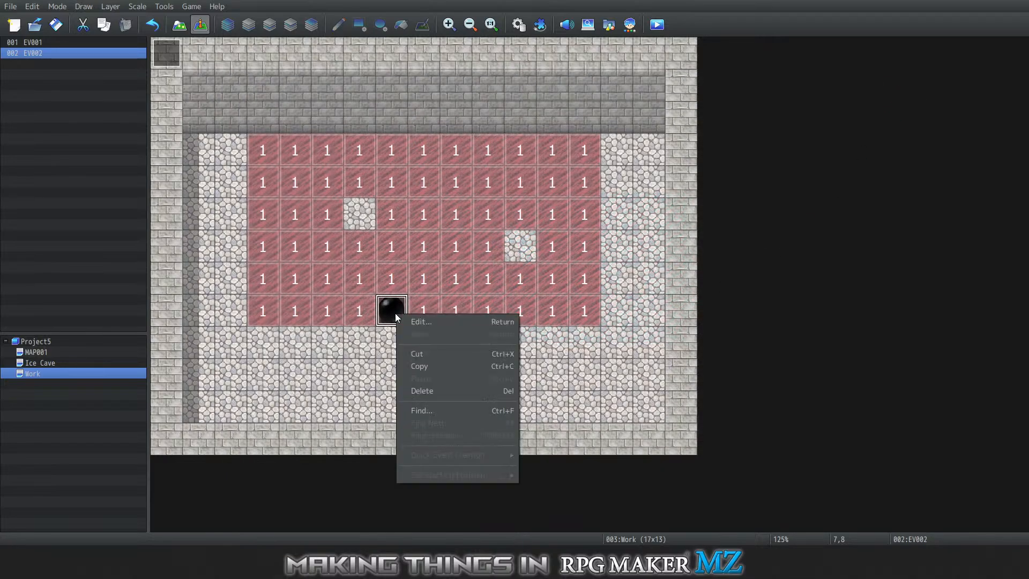
{"action": "right_click", "coordinate": [390, 340]}
{"action": "right_click", "coordinate": [389, 314]}
{"action": "left_click", "coordinate": [428, 322]}
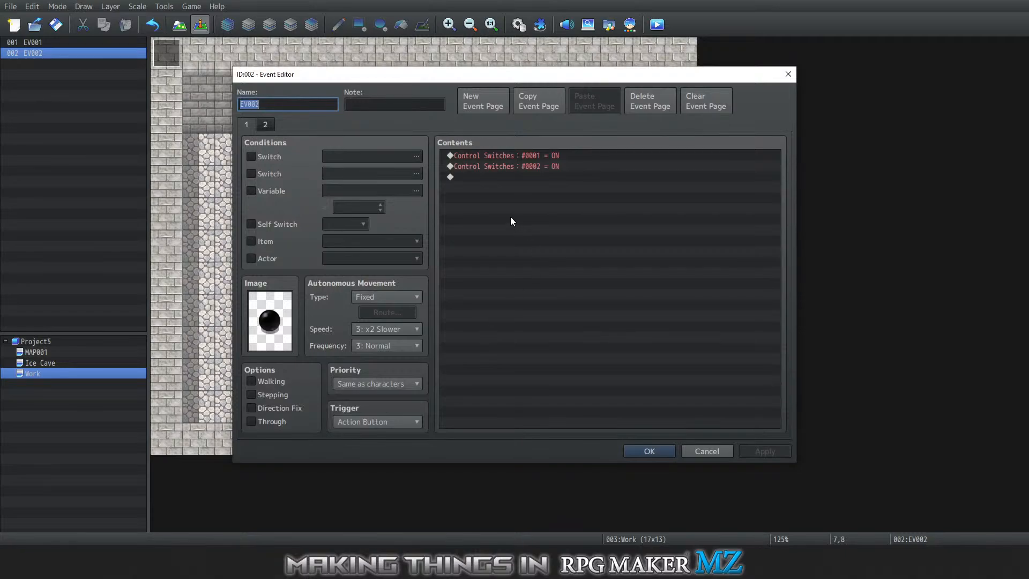
{"action": "left_click", "coordinate": [265, 124]}
Turn on Wait for Completion in the 1 Step Forward movement route just before switch #0002 is set to OFF
{"action": "scroll", "coordinate": [621, 266], "scroll_direction": "down", "scroll_amount": 5}
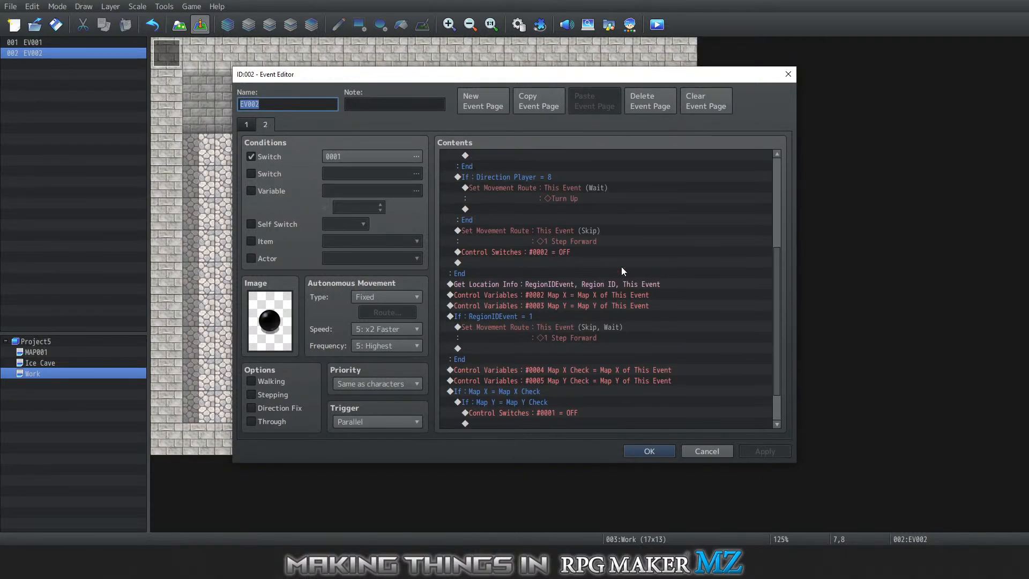
{"action": "scroll", "coordinate": [696, 273], "scroll_direction": "up", "scroll_amount": 4}
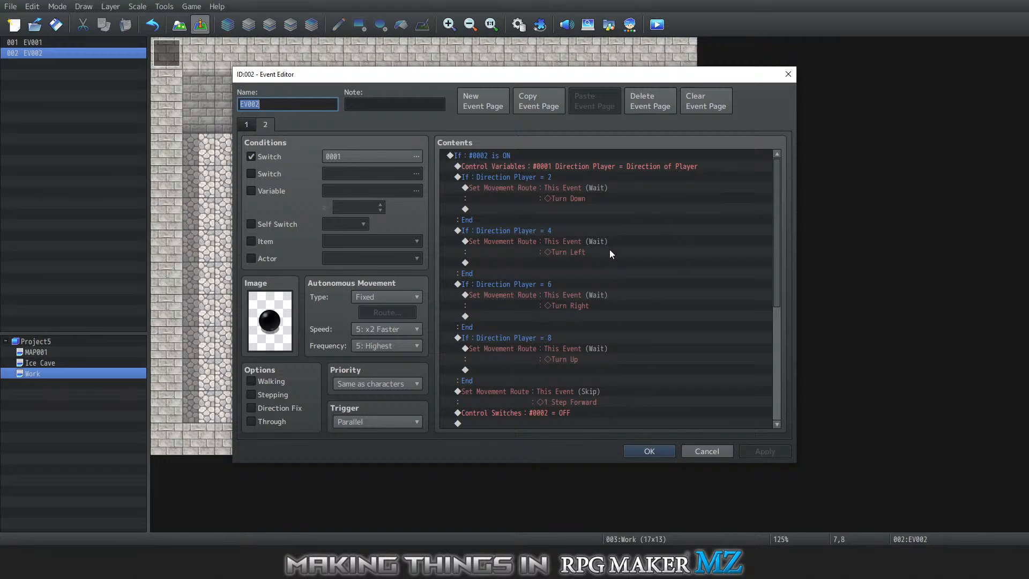
{"action": "scroll", "coordinate": [587, 294], "scroll_direction": "down", "scroll_amount": 3}
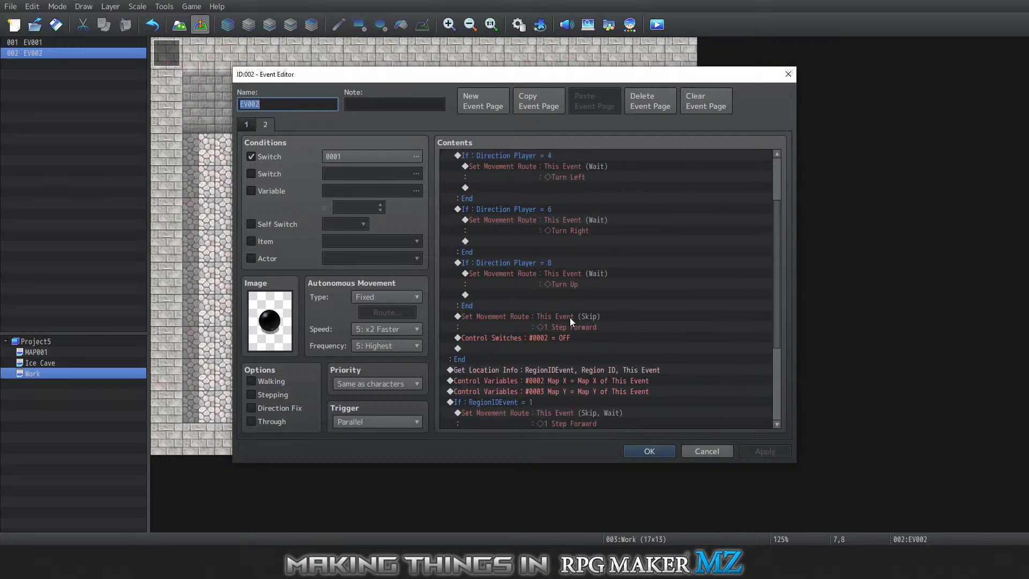
{"action": "left_click", "coordinate": [570, 315]}
{"action": "right_click", "coordinate": [547, 316]}
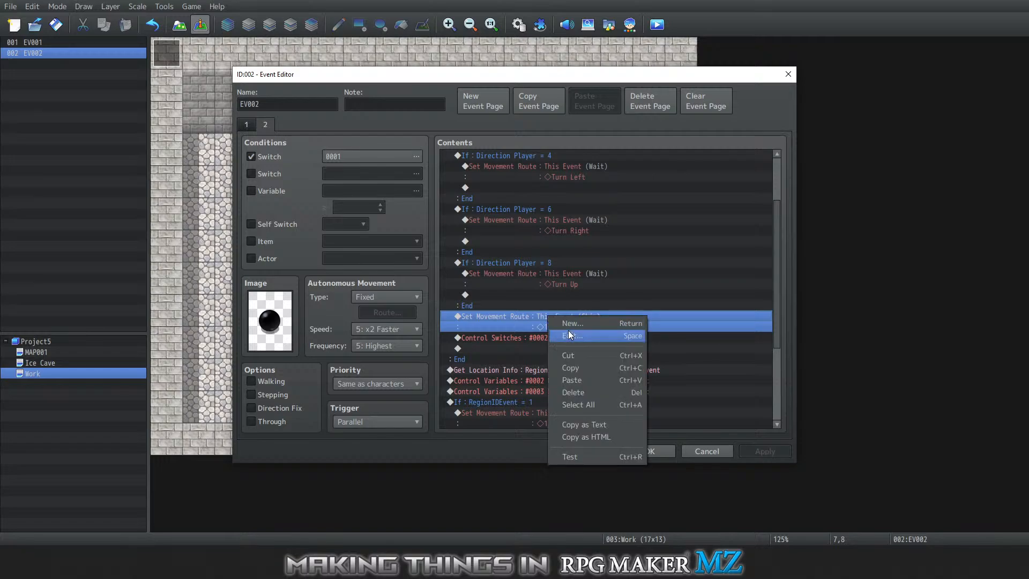
{"action": "left_click", "coordinate": [569, 335]}
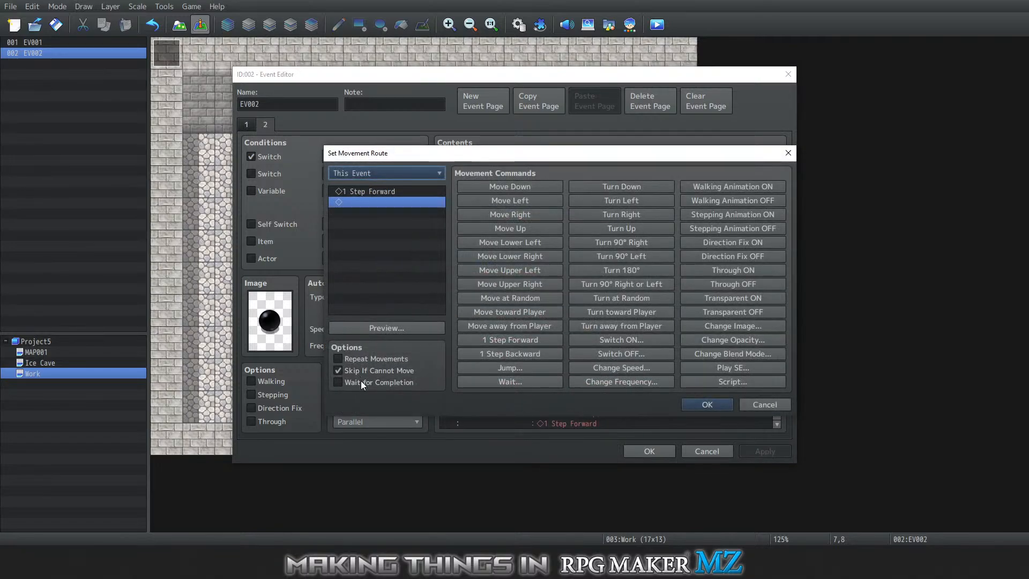
{"action": "left_click", "coordinate": [361, 381]}
{"action": "left_click", "coordinate": [696, 409]}
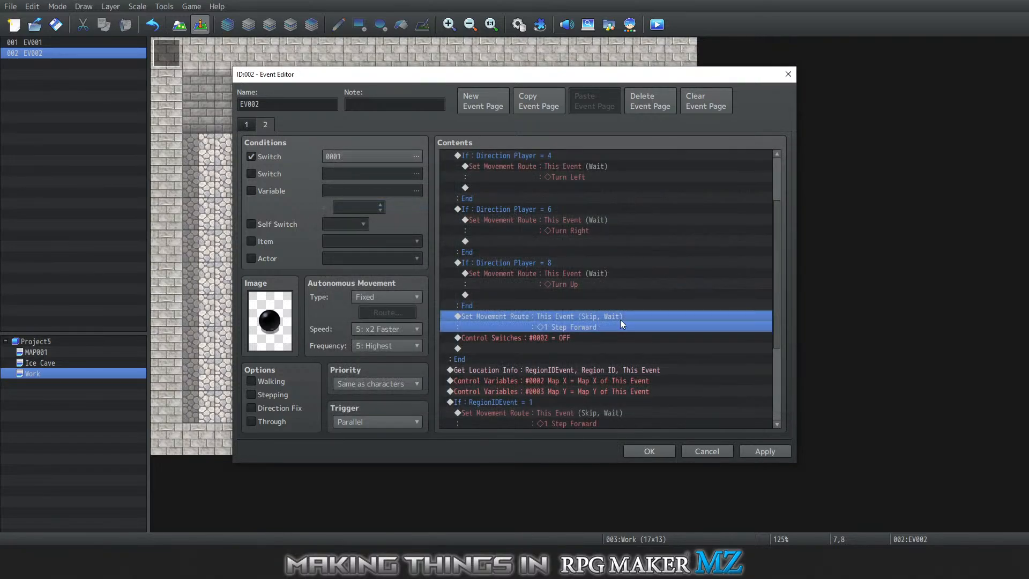
Review the remaining commands, accept the edited EV002, save the game changes and launch a new playtest
{"action": "scroll", "coordinate": [558, 312], "scroll_direction": "down", "scroll_amount": 2}
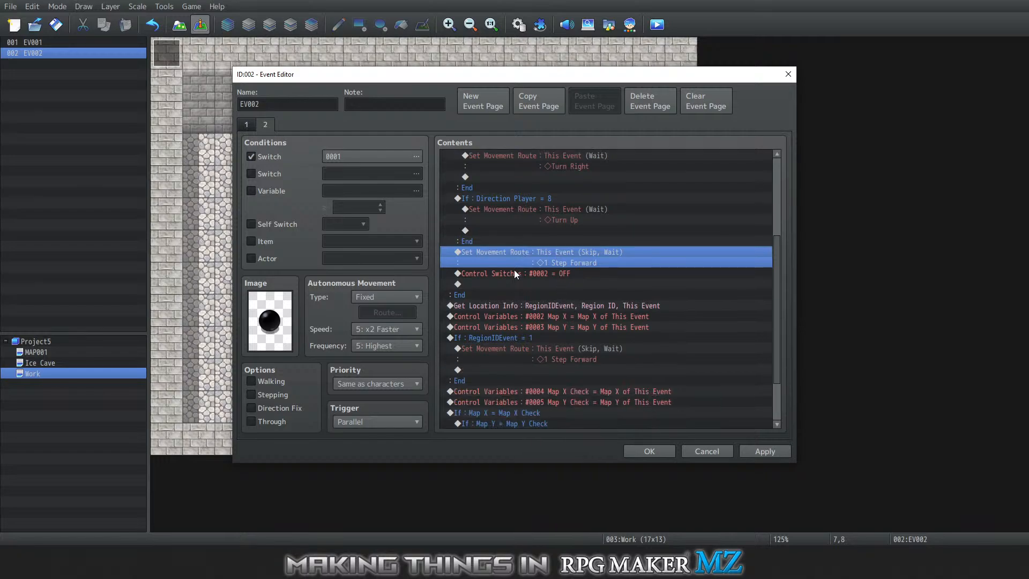
{"action": "scroll", "coordinate": [526, 262], "scroll_direction": "down", "scroll_amount": 1}
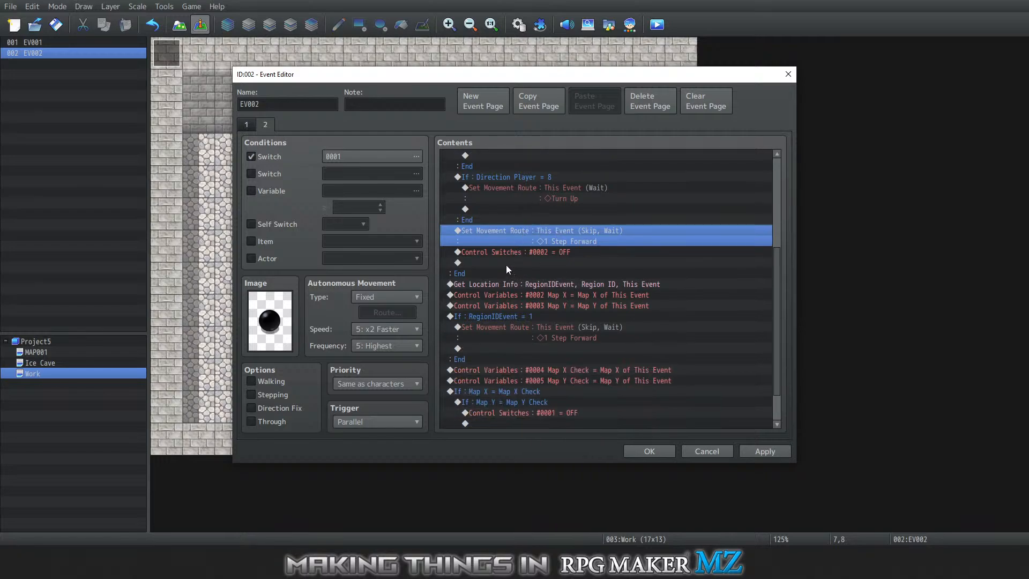
{"action": "scroll", "coordinate": [514, 273], "scroll_direction": "down", "scroll_amount": 1}
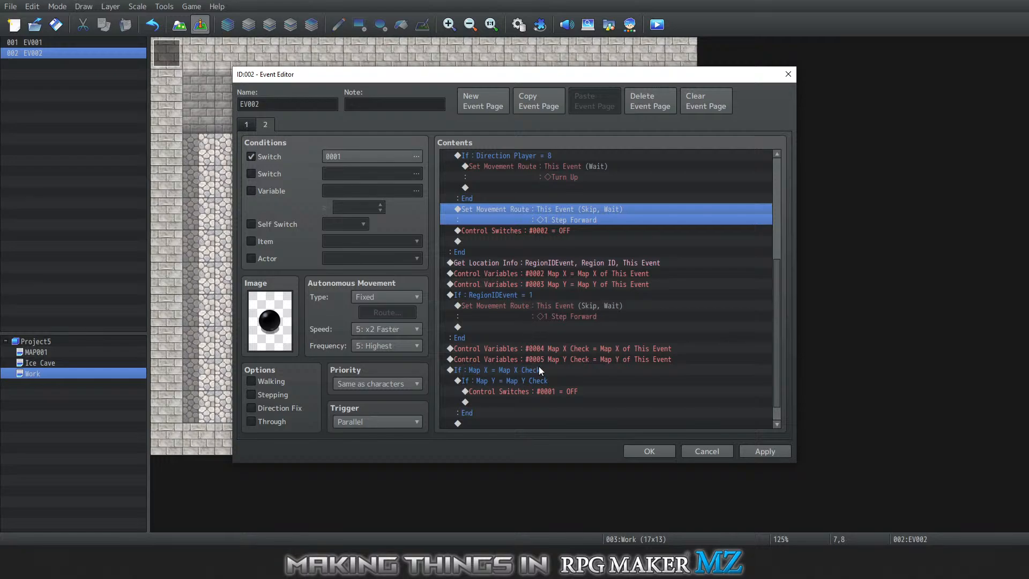
{"action": "scroll", "coordinate": [546, 359], "scroll_direction": "down", "scroll_amount": 1}
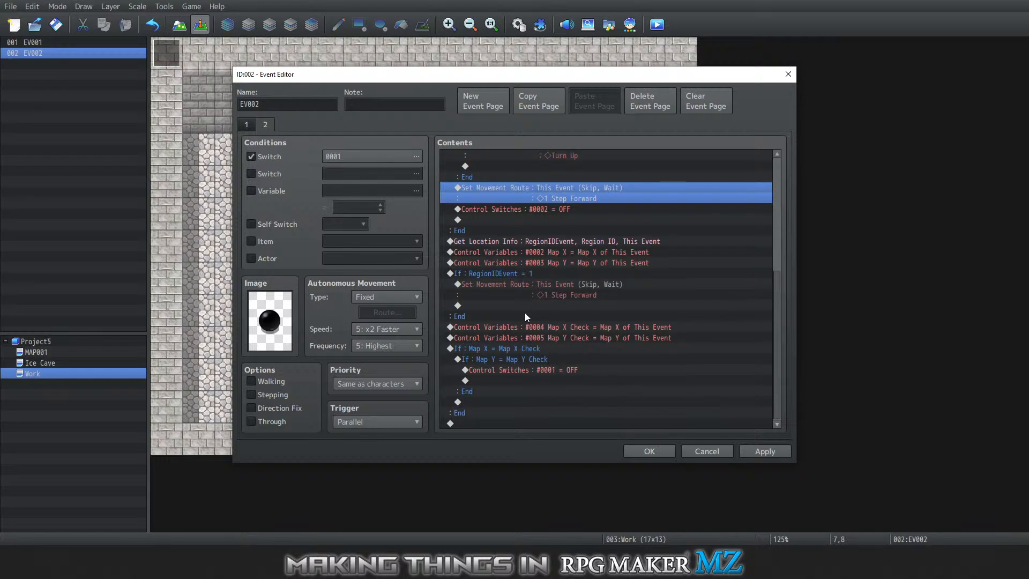
{"action": "left_click", "coordinate": [650, 451]}
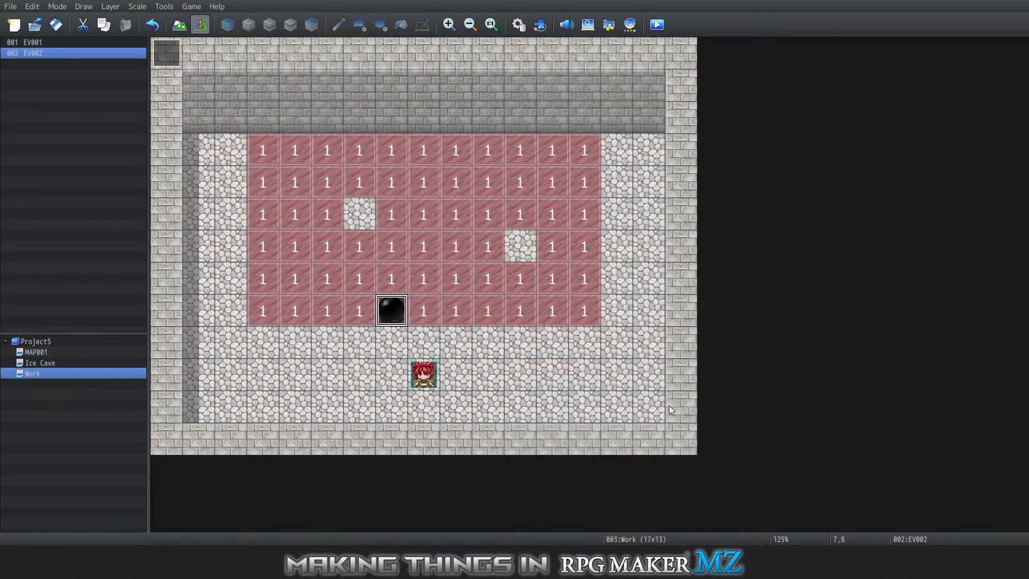
{"action": "left_click", "coordinate": [190, 7]}
{"action": "left_click", "coordinate": [227, 53]}
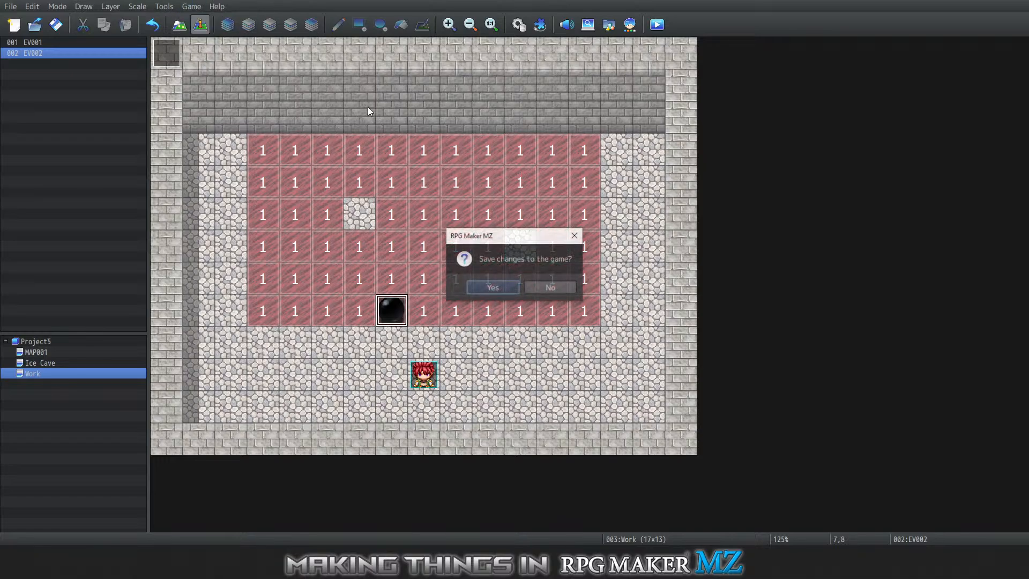
{"action": "left_click", "coordinate": [489, 293]}
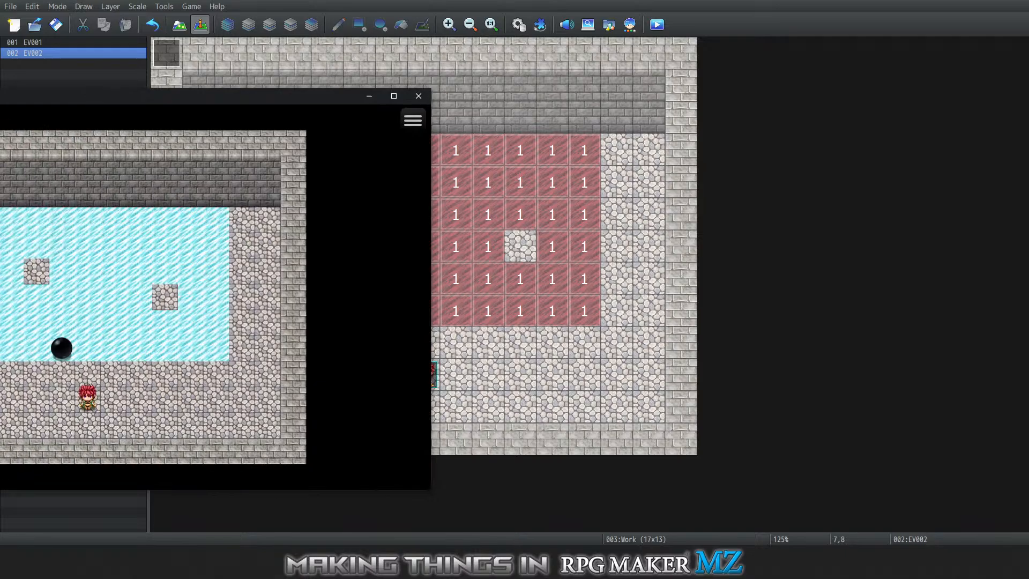
Walk the hero to the ice's left side, level with the ball, and push the ball right to the far stone floor
{"action": "key", "text": "Left"}
{"action": "key", "text": "Left"}
{"action": "key", "text": "Left"}
{"action": "key", "text": "Left"}
{"action": "key", "text": "Left"}
{"action": "key", "text": "Up"}
{"action": "key", "text": "Up"}
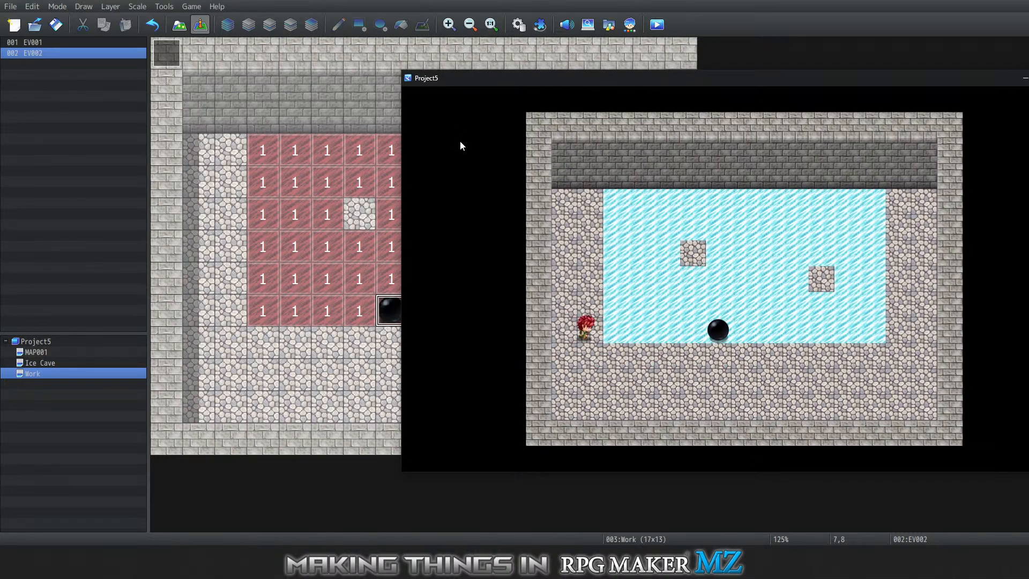
{"action": "key", "text": "Right"}
{"action": "key", "text": "Right"}
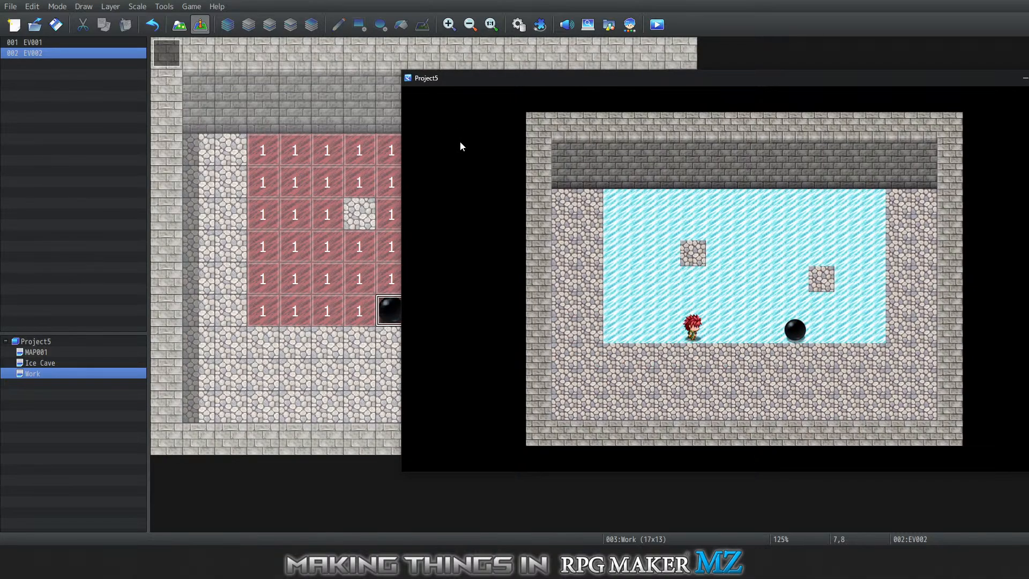
{"action": "key", "text": "Right"}
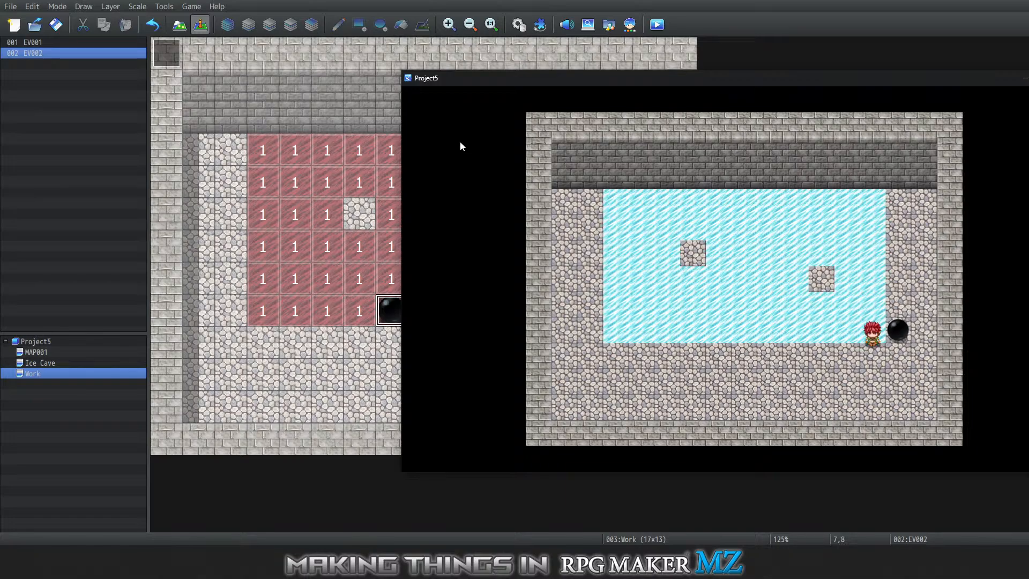
Circle below the ball to its right side and push it left across the full width of the ice
{"action": "key", "text": "Down"}
{"action": "key", "text": "Right"}
{"action": "key", "text": "Up"}
{"action": "key", "text": "Left"}
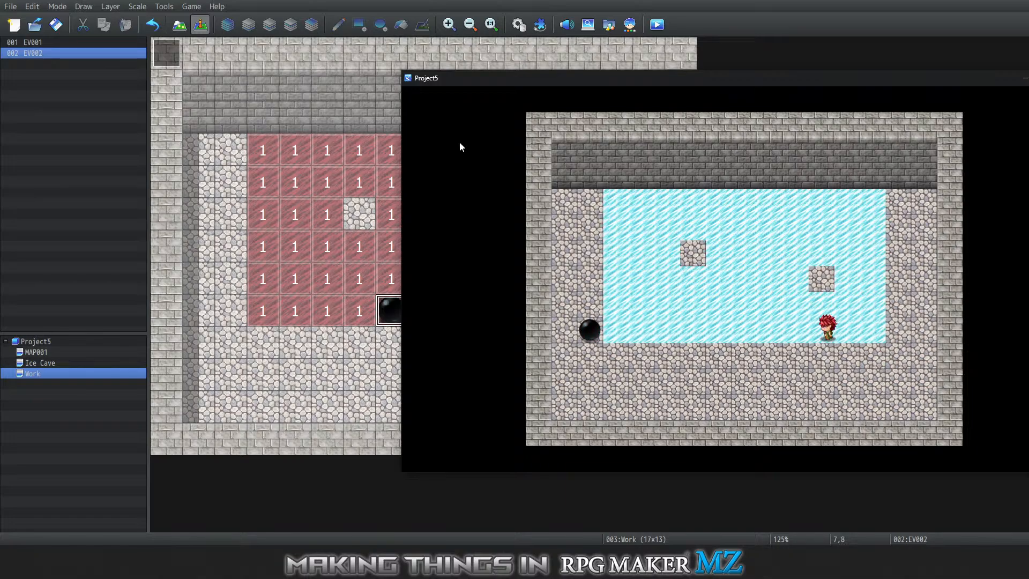
Bring the hero to the ball's left side by the wall, push it right across the ice and follow it
{"action": "key", "text": "Down"}
{"action": "key", "text": "Left"}
{"action": "key", "text": "Up"}
{"action": "key", "text": "Up"}
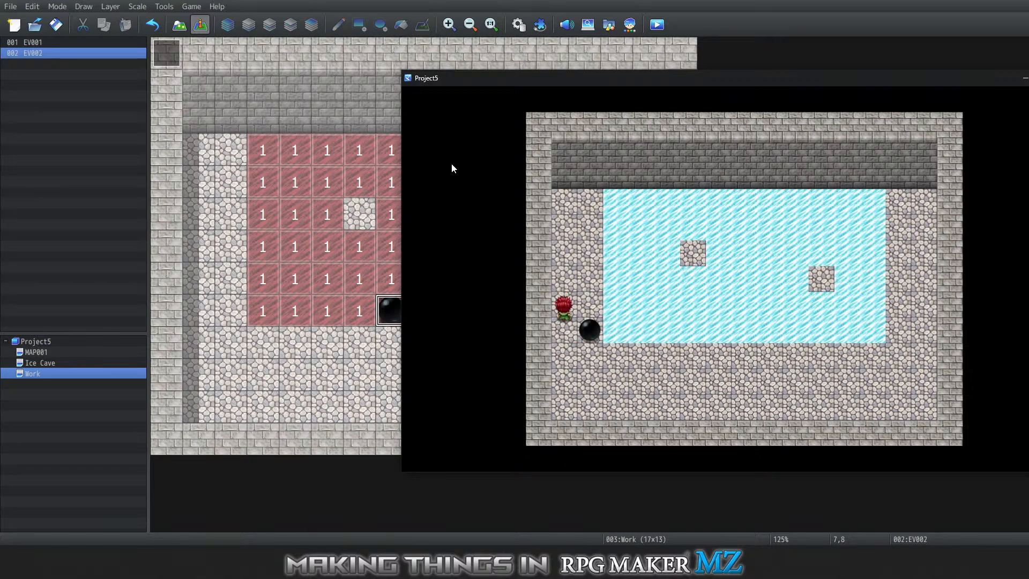
{"action": "key", "text": "Right"}
{"action": "key", "text": "Left"}
{"action": "key", "text": "Down"}
{"action": "key", "text": "Right"}
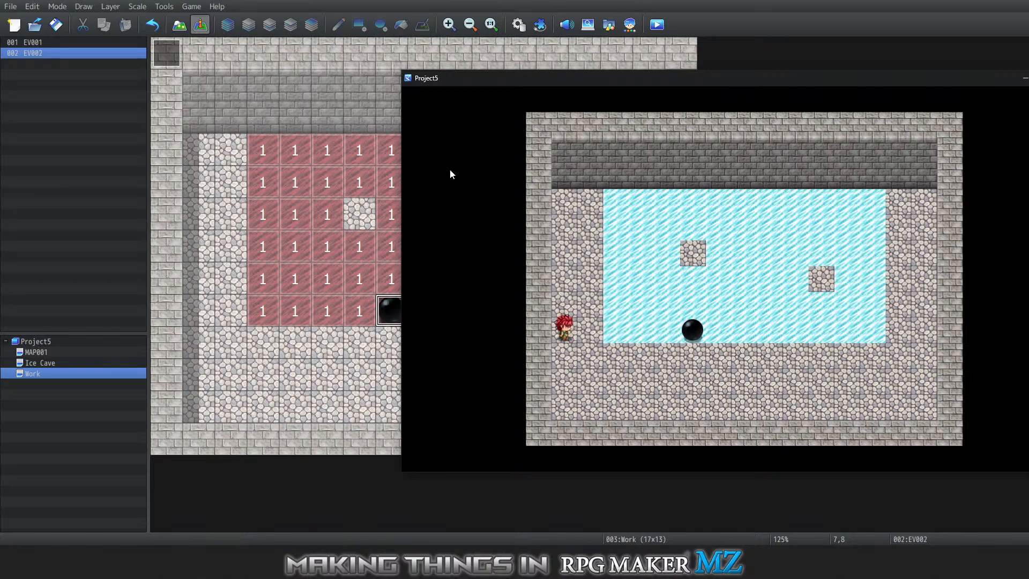
{"action": "key", "text": "Right"}
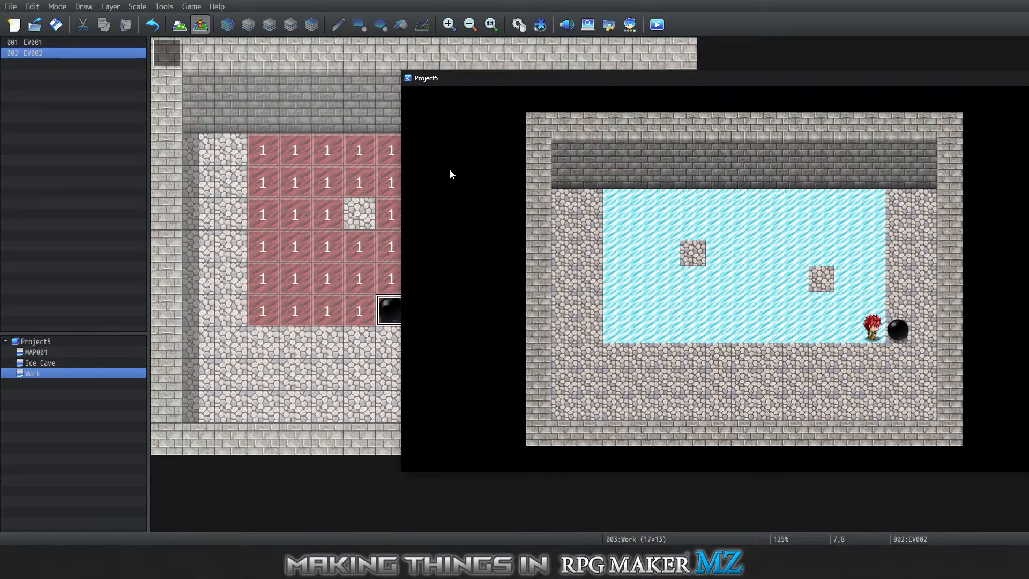
Walk below the ball and push it up two tiles along the stone floor beside the ice
{"action": "key", "text": "Down"}
{"action": "key", "text": "Right"}
{"action": "key", "text": "Up"}
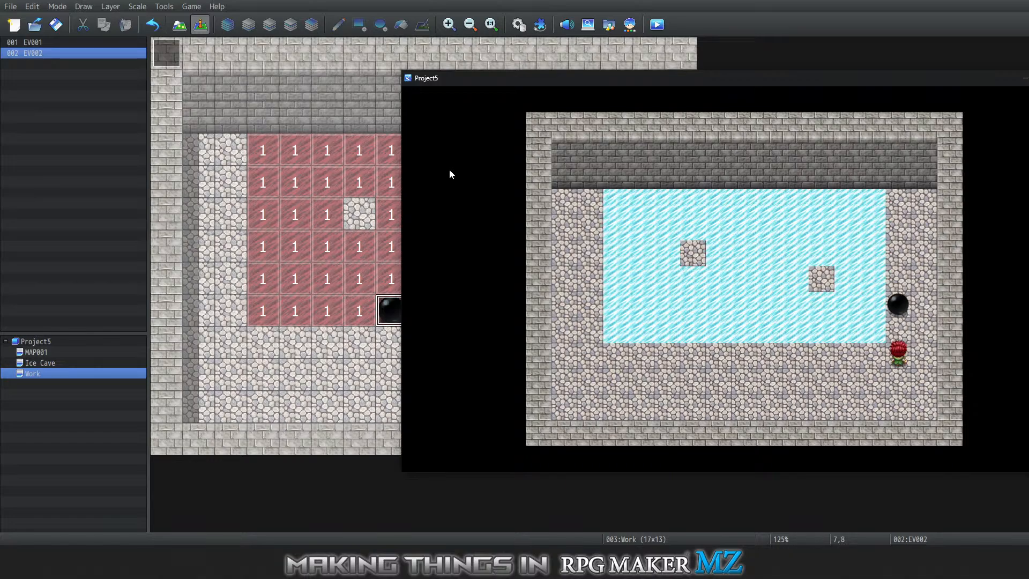
{"action": "key", "text": "Up"}
Move the hero to the ball's right side and push it left onto the nearer stone tile in the ice
{"action": "key", "text": "Right"}
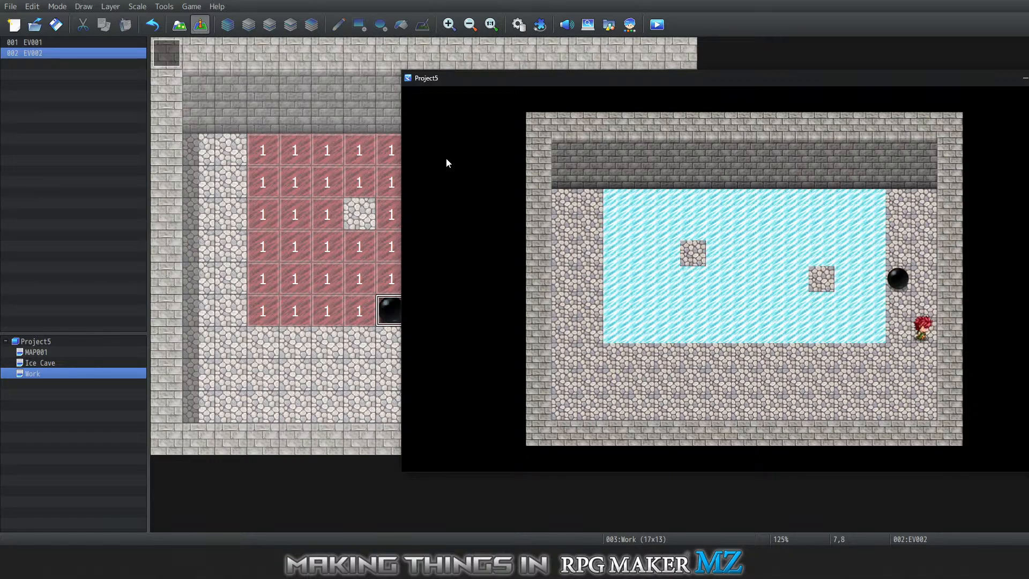
{"action": "key", "text": "Up"}
{"action": "key", "text": "Left"}
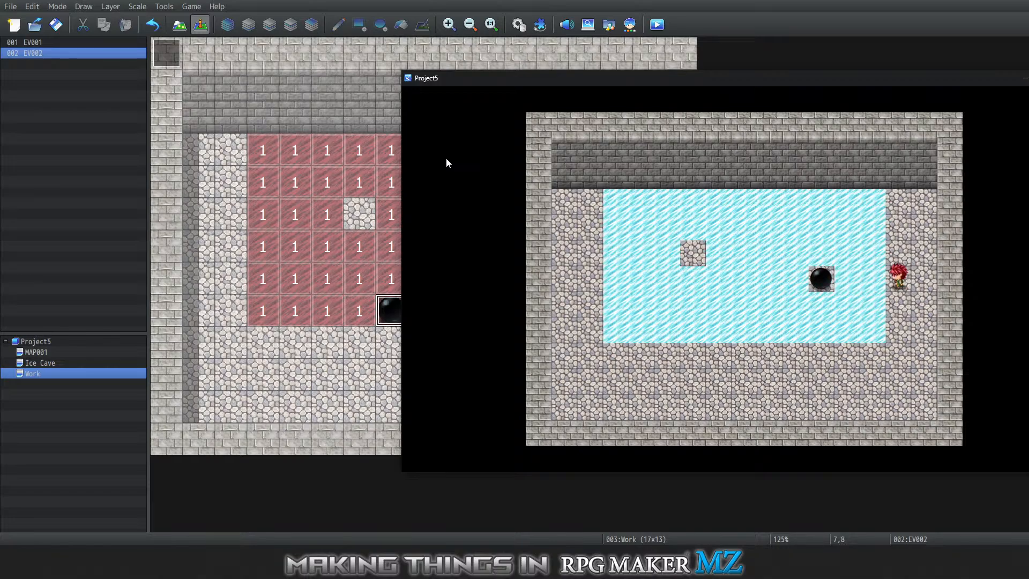
Walk the hero below the ball on its stone tile and slide across the ice to the left-hand stone floor
{"action": "key", "text": "Down"}
{"action": "key", "text": "Left"}
{"action": "key", "text": "Up"}
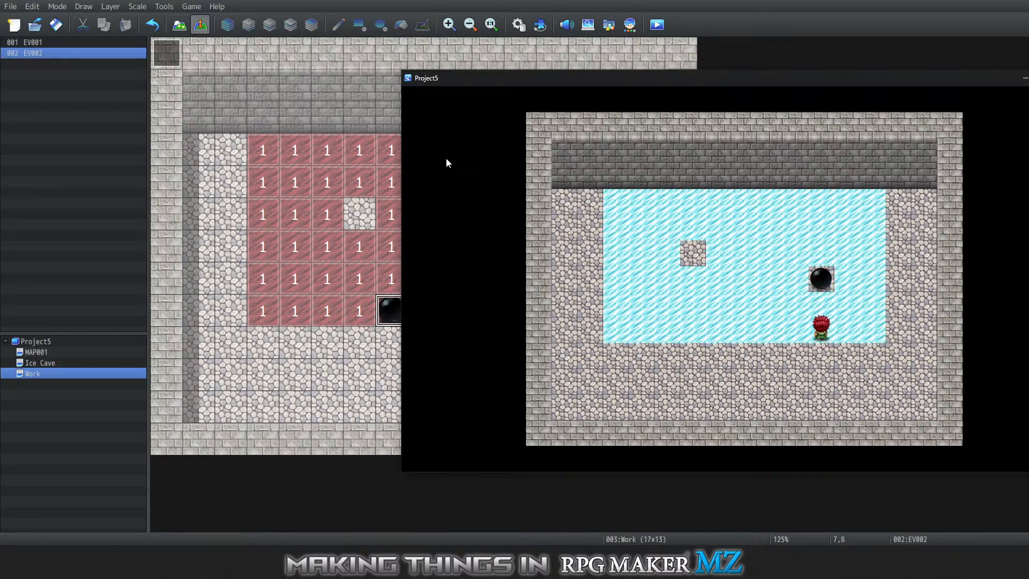
{"action": "key", "text": "Left"}
{"action": "key", "text": "Up"}
{"action": "key", "text": "Up"}
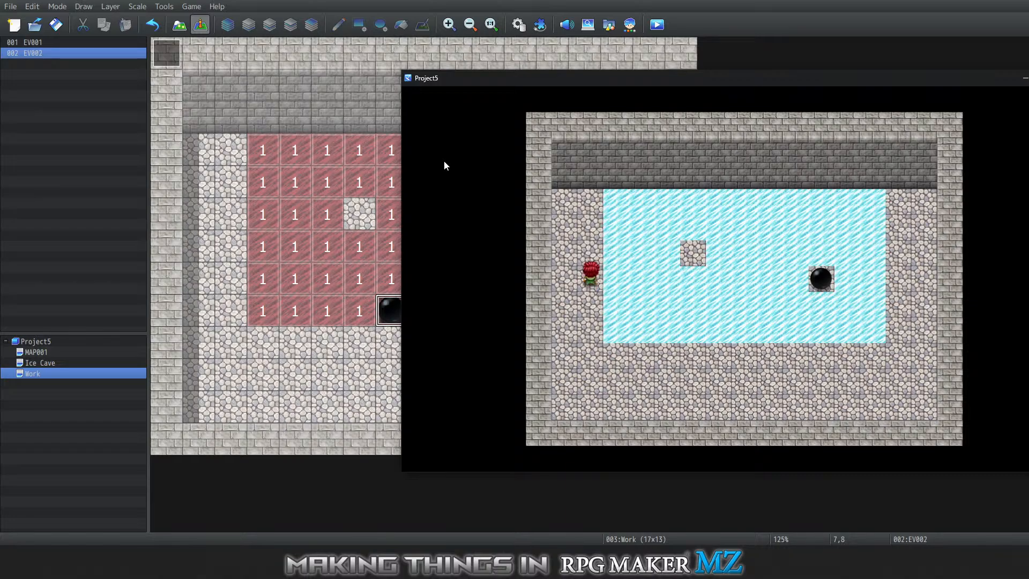
Slide the hero around to the ball's left side and push it right off its stone tile across the ice
{"action": "key", "text": "Right"}
{"action": "key", "text": "Right"}
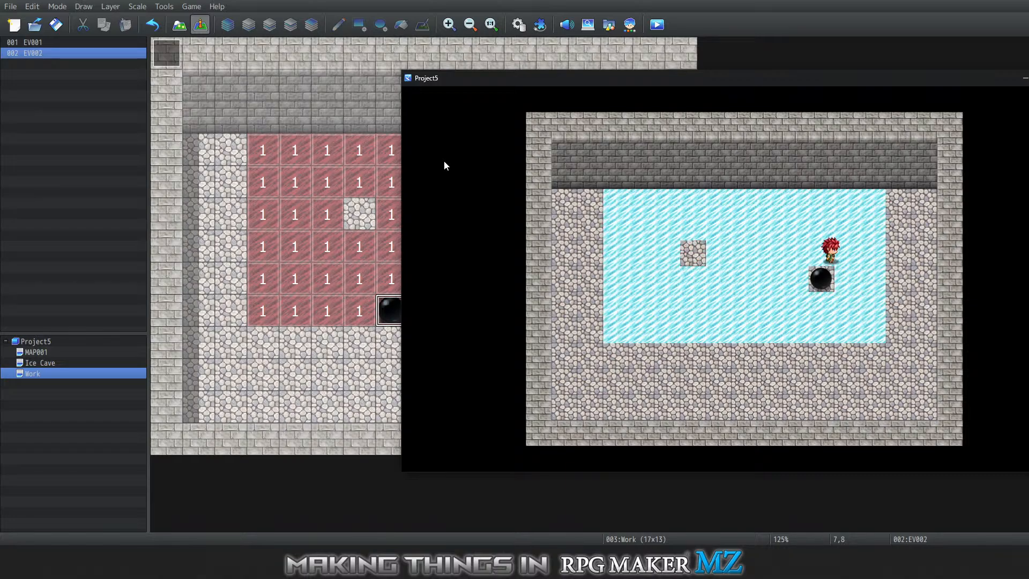
{"action": "key", "text": "Down"}
{"action": "key", "text": "Left"}
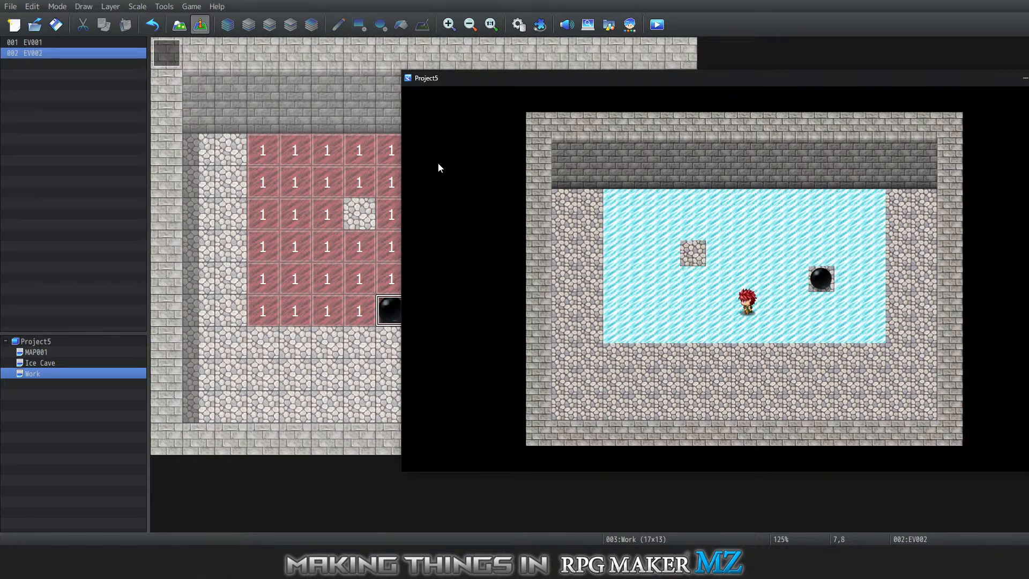
{"action": "key", "text": "Up"}
{"action": "key", "text": "Right"}
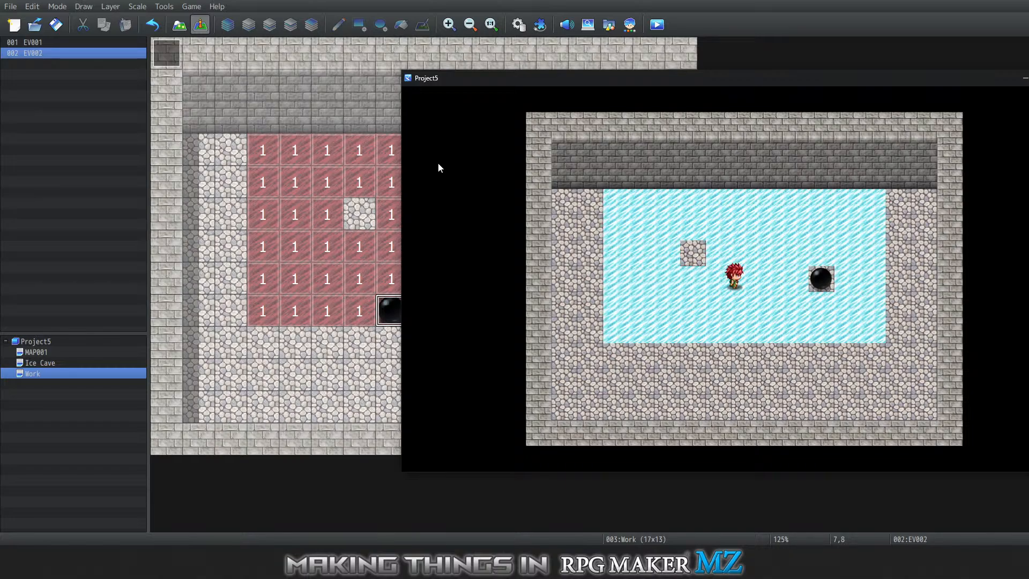
{"action": "key", "text": "Right"}
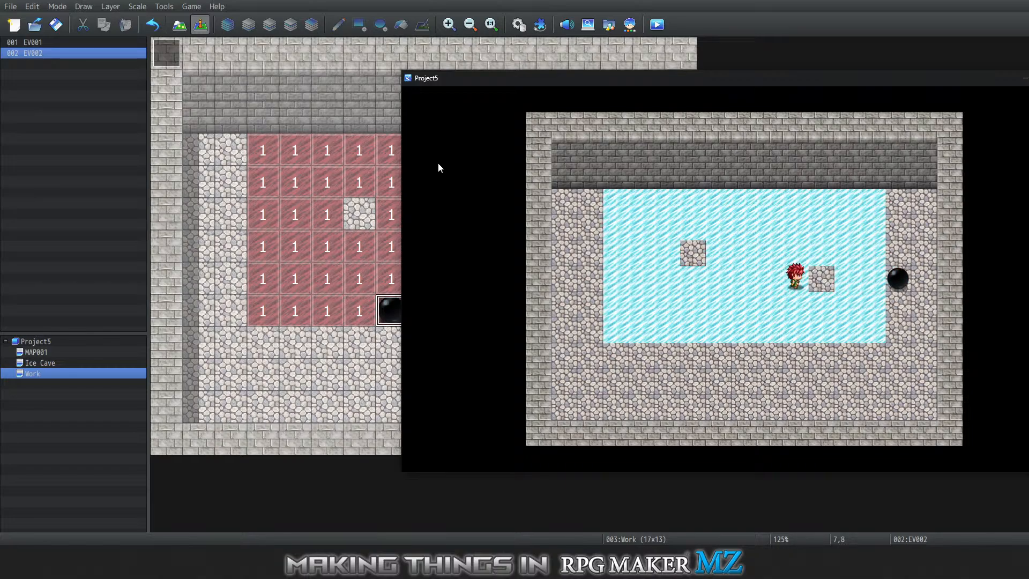
Bring the hero below the ball and push it up three tiles along the stone floor to the upper wall
{"action": "key", "text": "Down"}
{"action": "key", "text": "Right"}
{"action": "key", "text": "Up"}
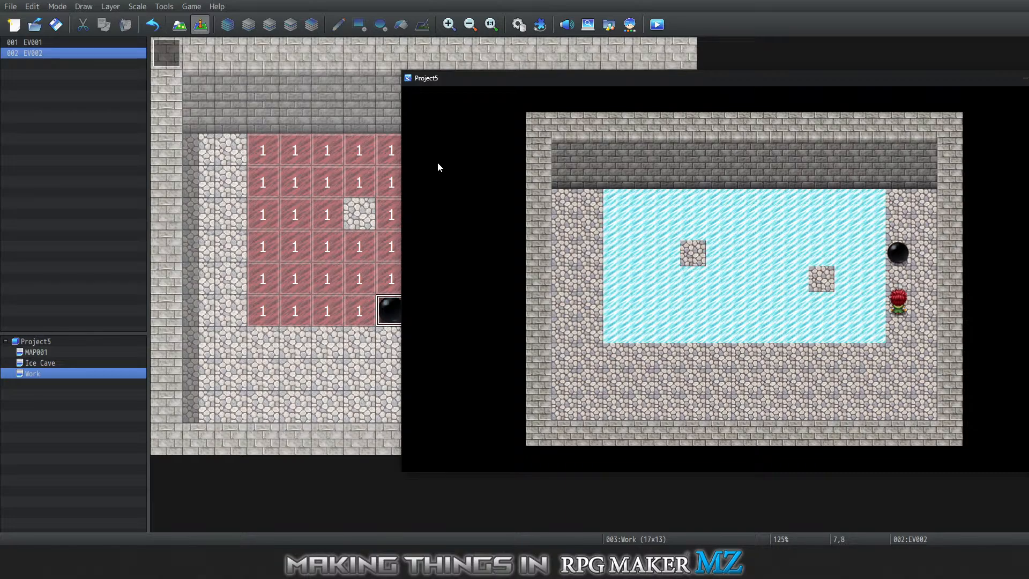
{"action": "key", "text": "Up"}
{"action": "key", "text": "Right"}
{"action": "key", "text": "Up"}
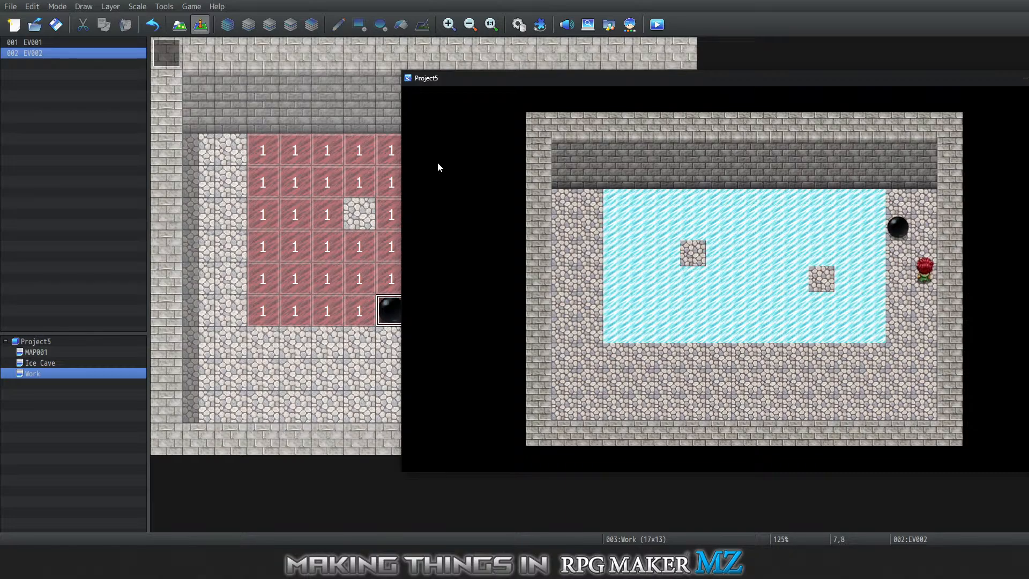
{"action": "key", "text": "Left"}
{"action": "key", "text": "Up"}
Walk the hero up beside the ball, slide left across the ice along the row below it, and end the playtest
{"action": "key", "text": "Right"}
{"action": "key", "text": "Up"}
{"action": "key", "text": "Up"}
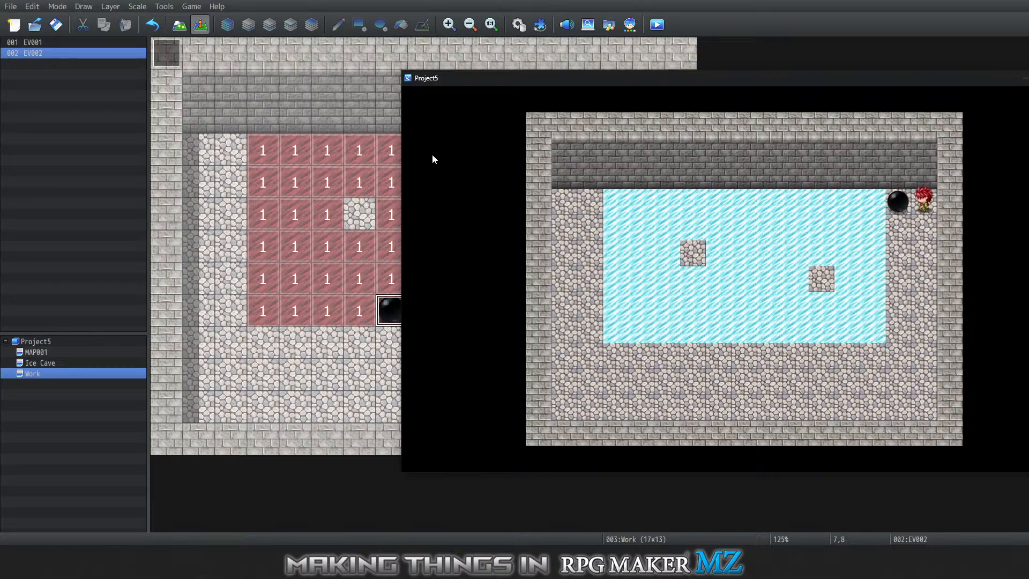
{"action": "key", "text": "Down"}
{"action": "key", "text": "Left"}
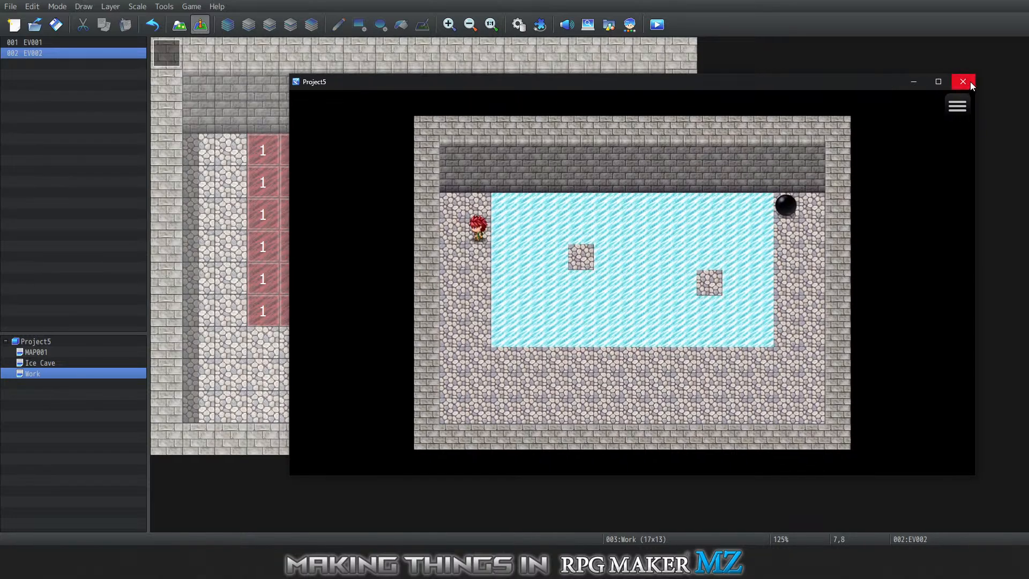
{"action": "left_click", "coordinate": [963, 83]}
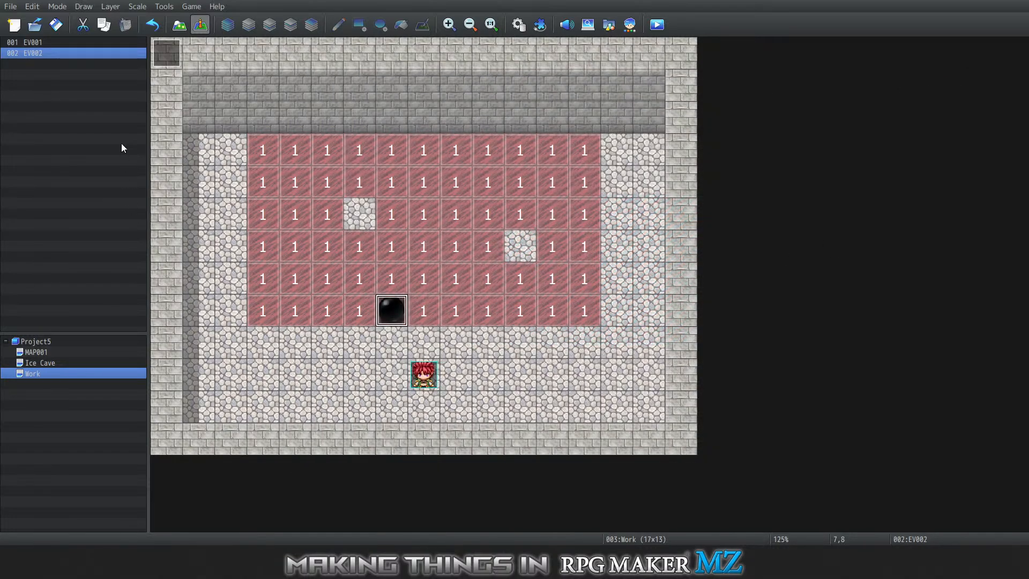
Create a new event on the stone floor at 4,10 and browse the character sheets for its image
{"action": "left_click", "coordinate": [320, 373]}
{"action": "left_click", "coordinate": [297, 369]}
{"action": "left_click", "coordinate": [304, 367]}
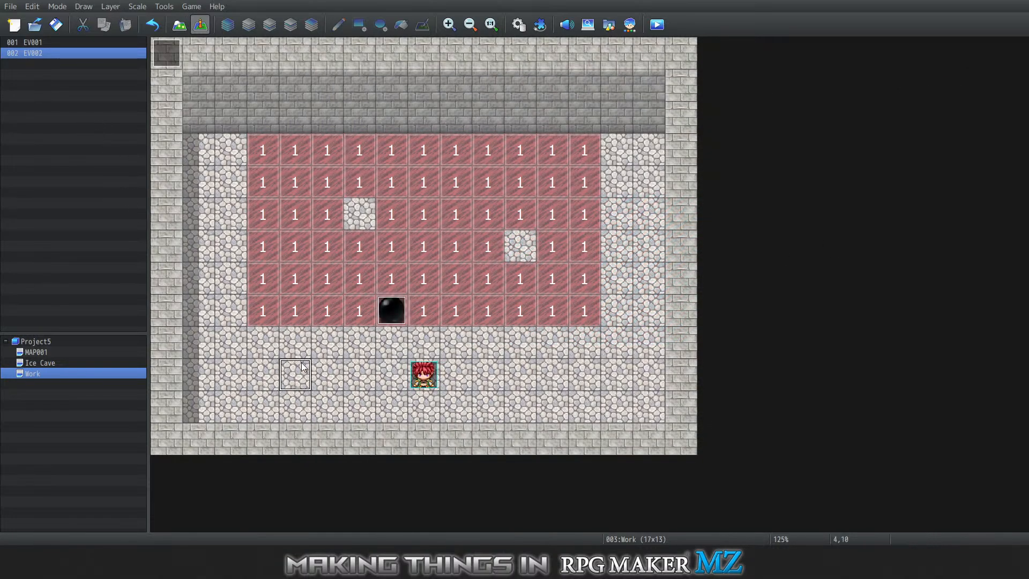
{"action": "right_click", "coordinate": [299, 364]}
{"action": "left_click", "coordinate": [324, 383]}
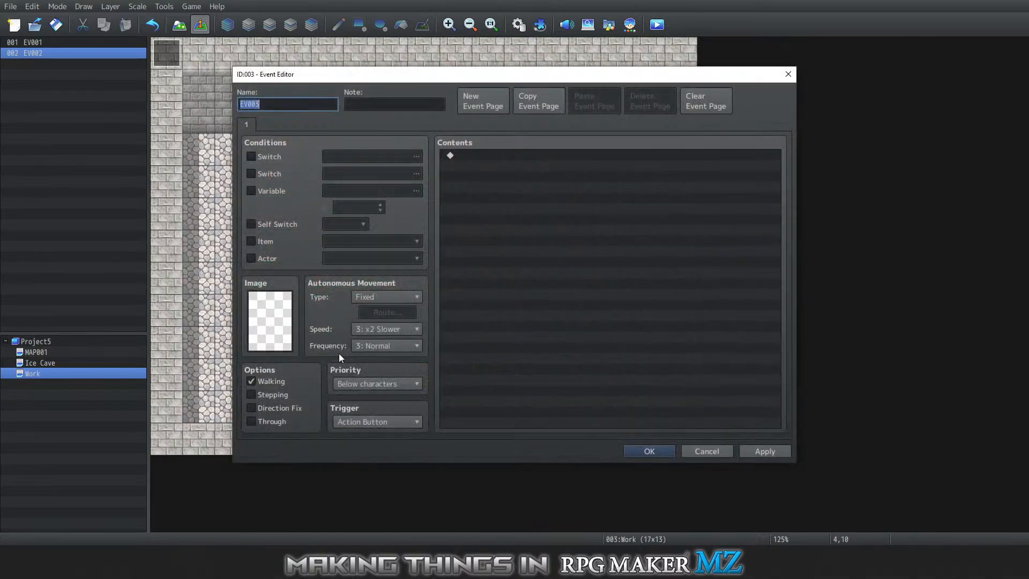
{"action": "double_click", "coordinate": [284, 318]}
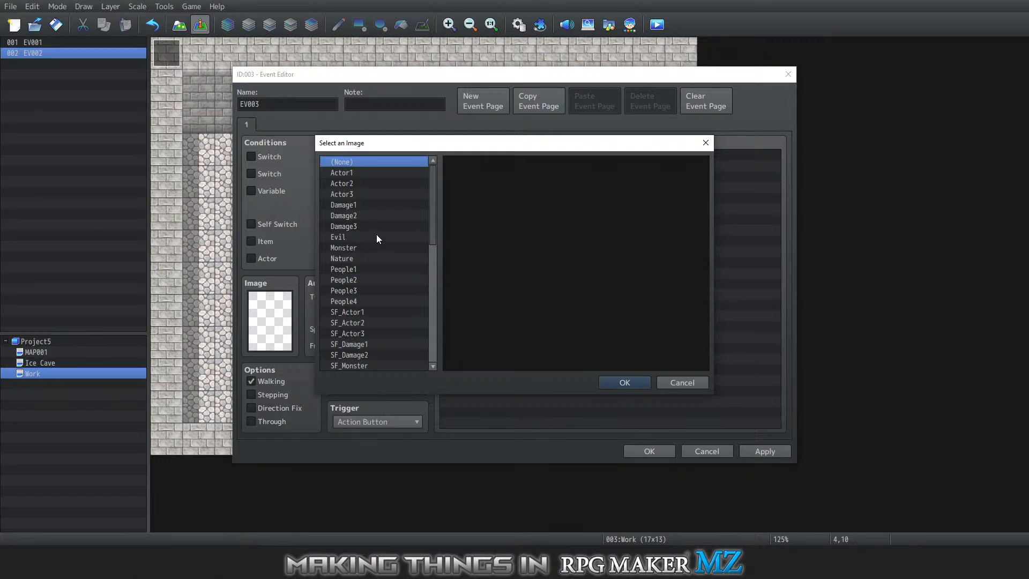
{"action": "scroll", "coordinate": [372, 256], "scroll_direction": "down", "scroll_amount": 3}
{"action": "scroll", "coordinate": [373, 257], "scroll_direction": "up", "scroll_amount": 3}
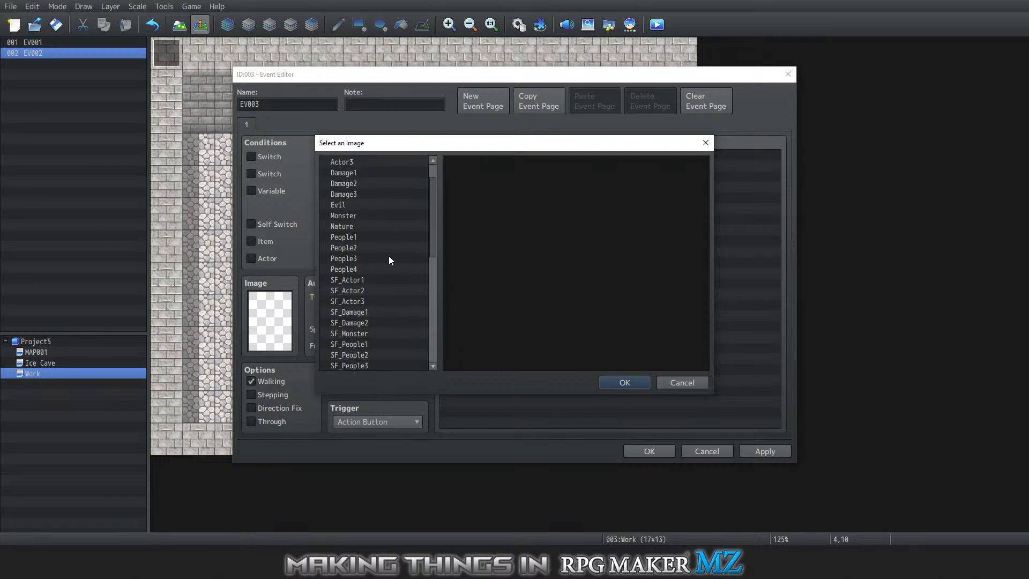
{"action": "left_click_drag", "start_coordinate": [432, 204], "coordinate": [471, 382]}
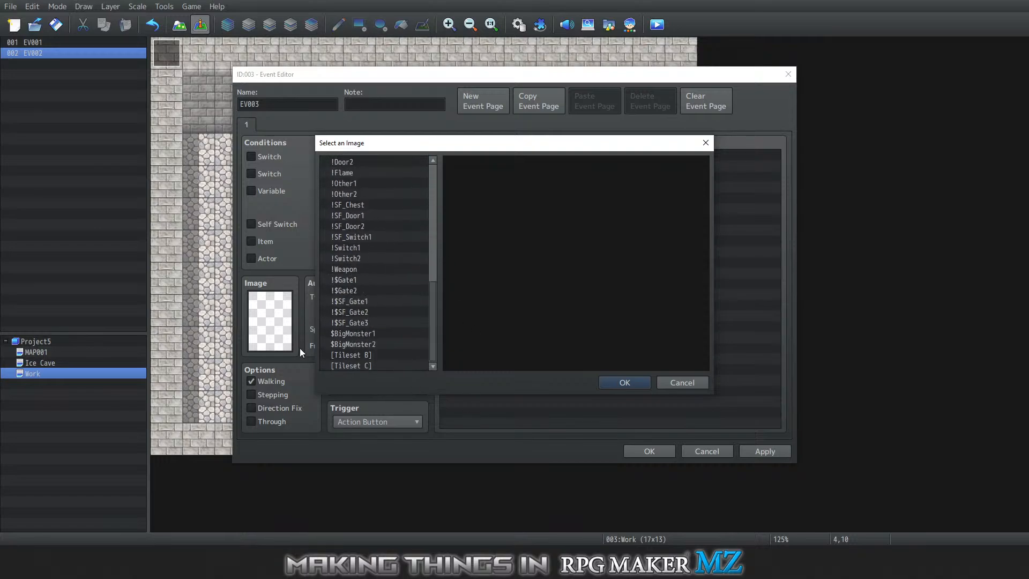
{"action": "left_click", "coordinate": [330, 355]}
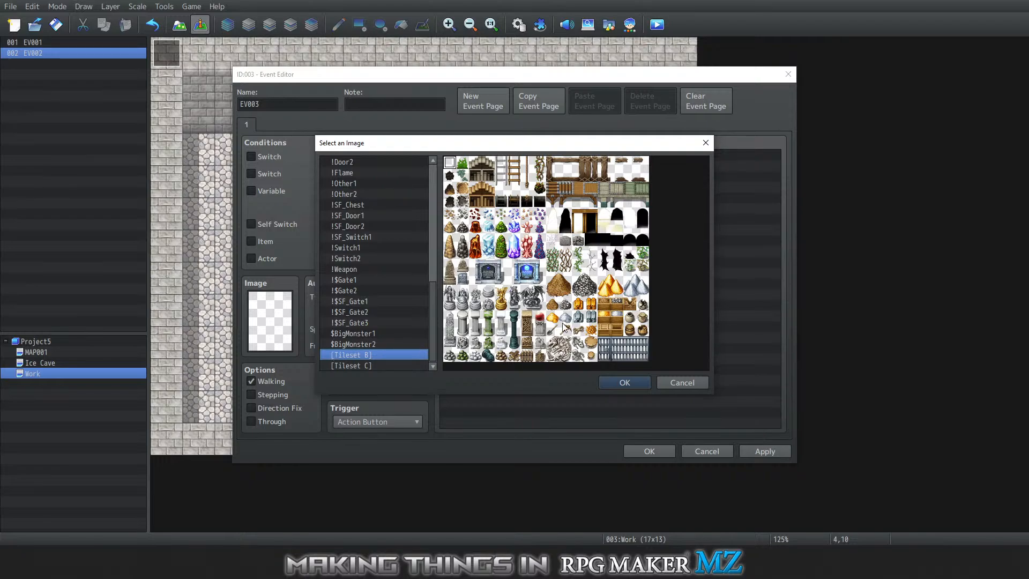
{"action": "left_click", "coordinate": [358, 366]}
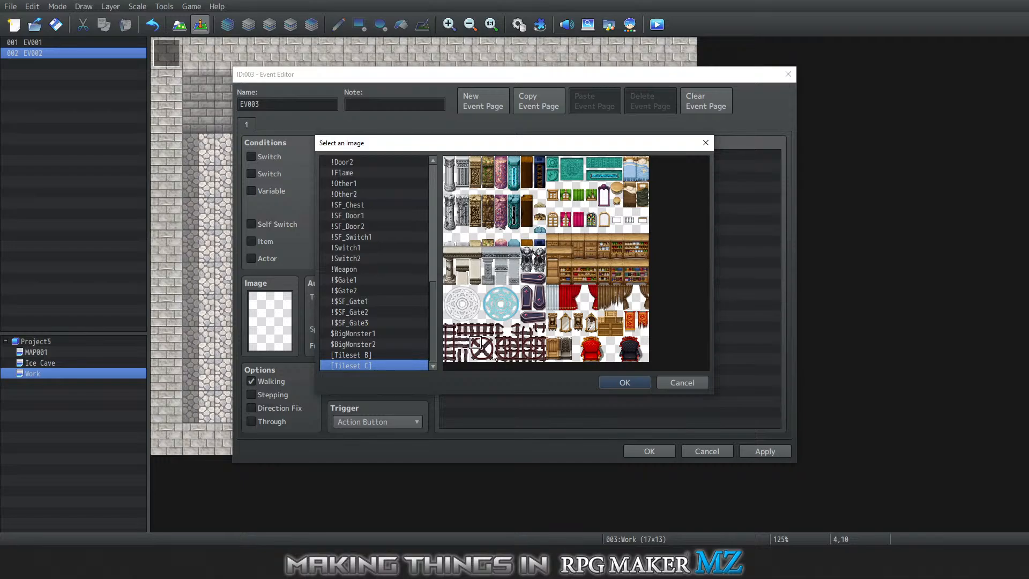
{"action": "left_click", "coordinate": [553, 280]}
{"action": "left_click", "coordinate": [528, 241]}
{"action": "left_click", "coordinate": [673, 382]}
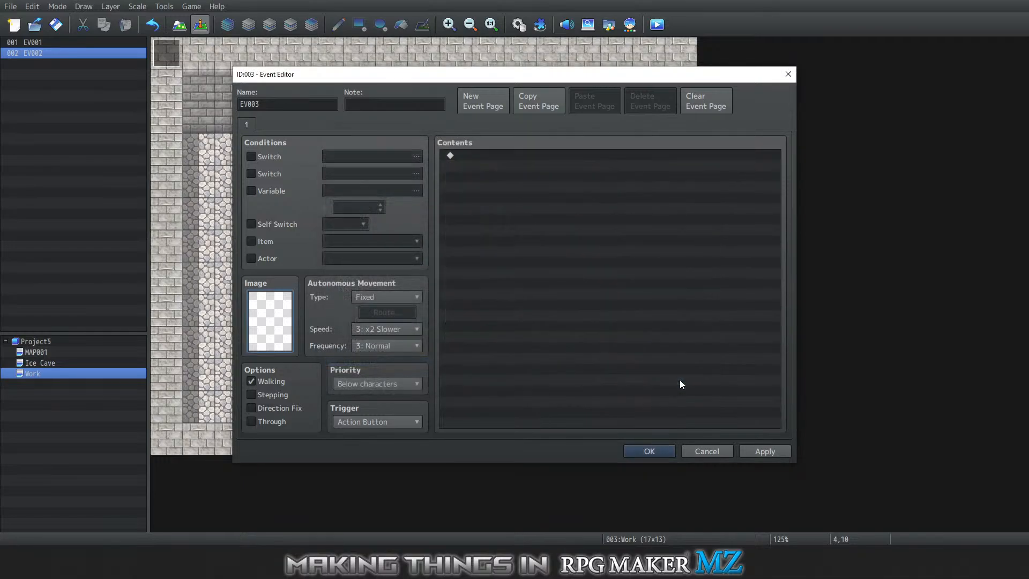
{"action": "left_click", "coordinate": [705, 451]}
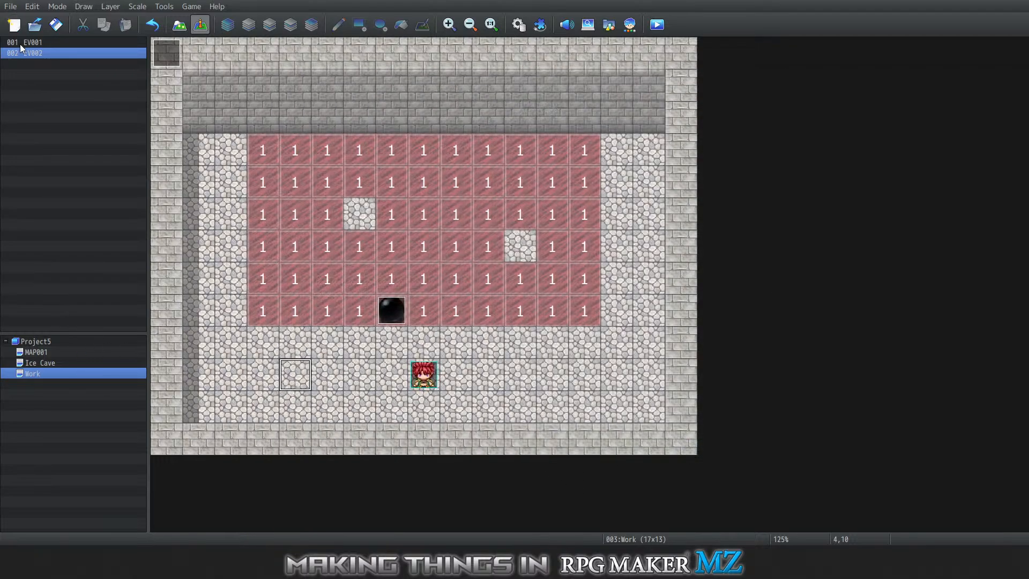
Place the white magic circle from tileset C on the stone floor at the map's lower left, centred on tile 4,10
{"action": "left_click", "coordinate": [182, 29]}
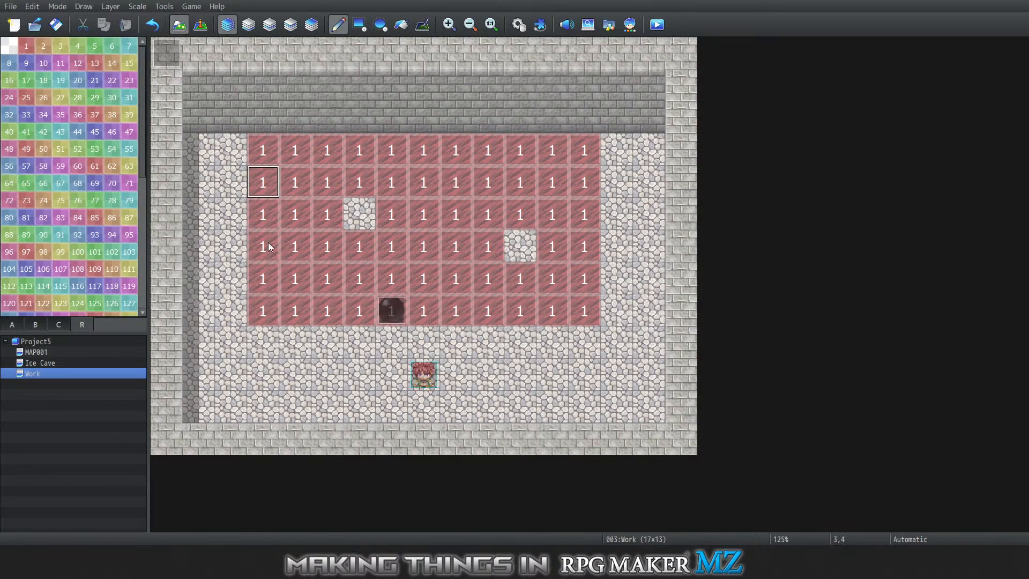
{"action": "left_click", "coordinate": [36, 325]}
{"action": "scroll", "coordinate": [110, 244], "scroll_direction": "down", "scroll_amount": 5}
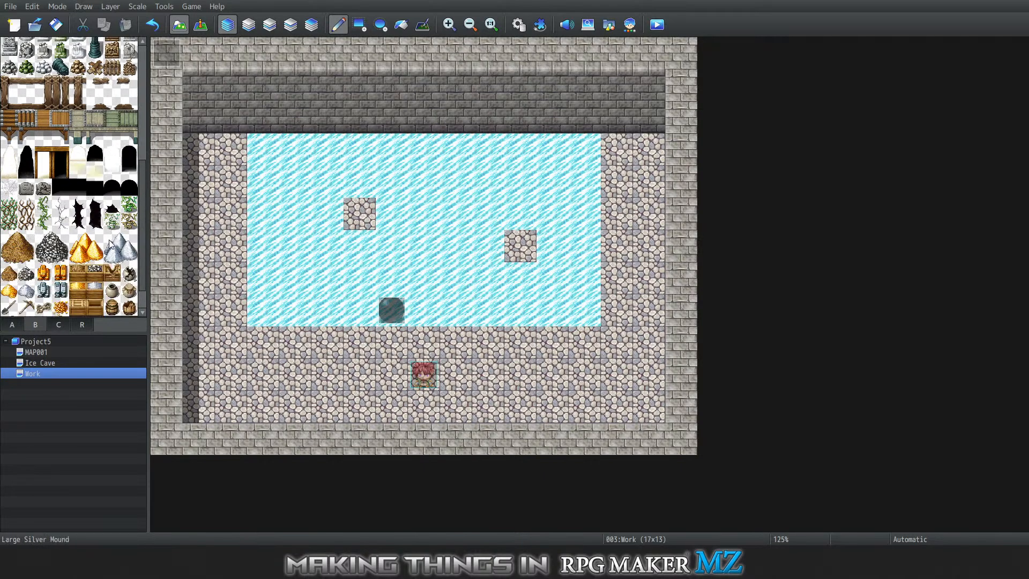
{"action": "scroll", "coordinate": [110, 243], "scroll_direction": "down", "scroll_amount": 2}
{"action": "scroll", "coordinate": [110, 252], "scroll_direction": "down", "scroll_amount": 10}
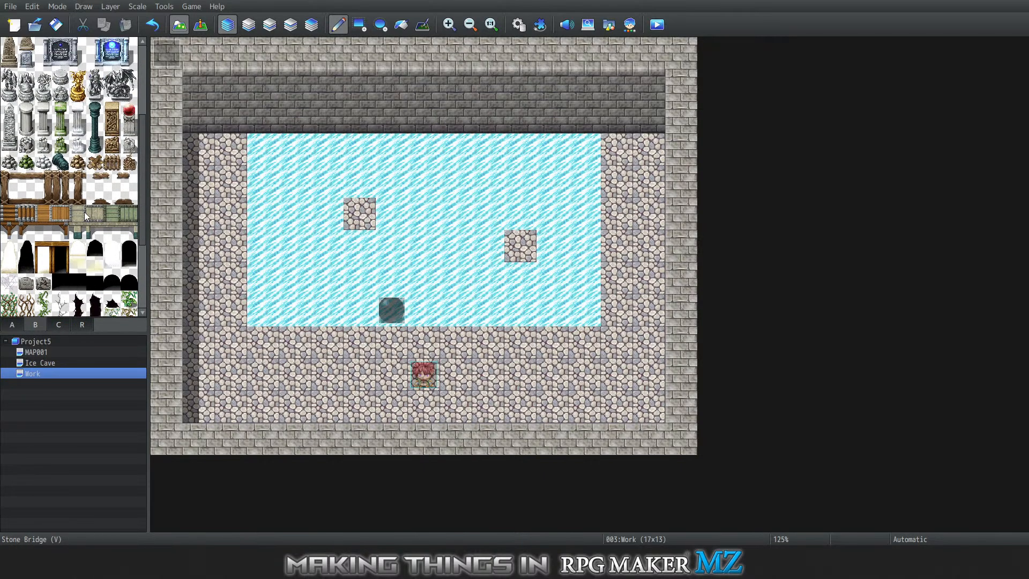
{"action": "left_click", "coordinate": [67, 324]}
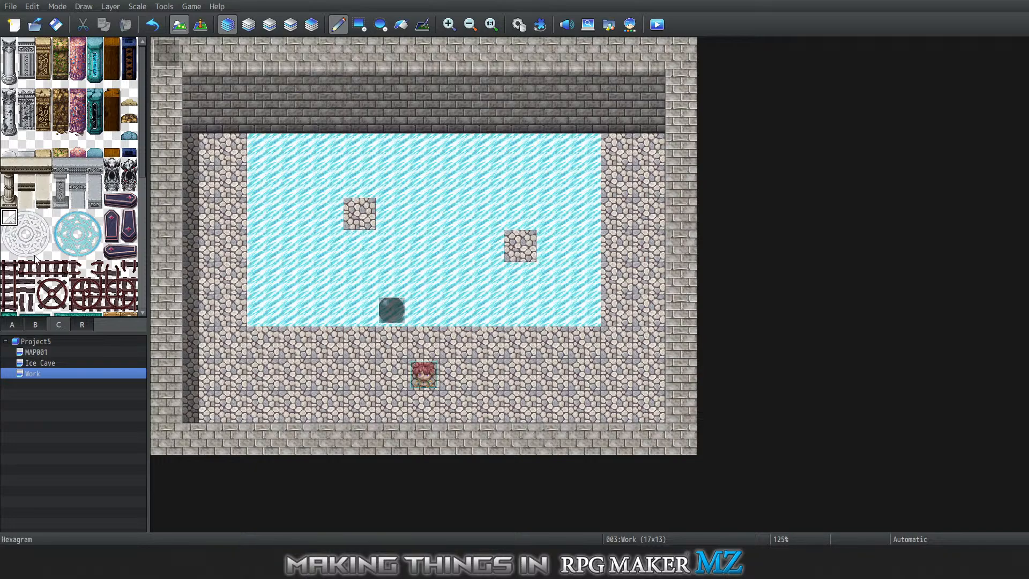
{"action": "left_click_drag", "start_coordinate": [36, 260], "coordinate": [38, 257]}
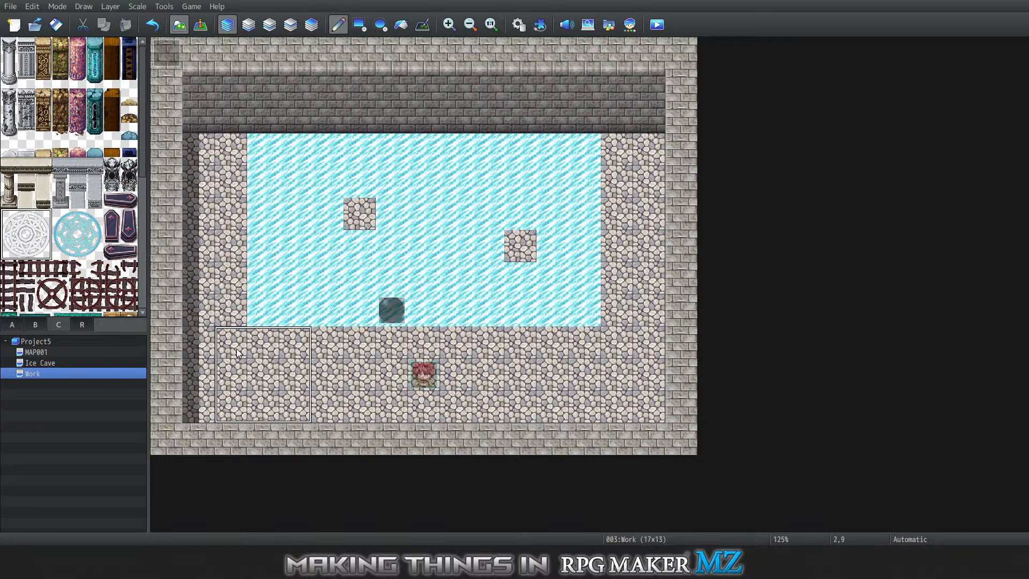
{"action": "left_click", "coordinate": [257, 350]}
{"action": "right_click", "coordinate": [296, 380]}
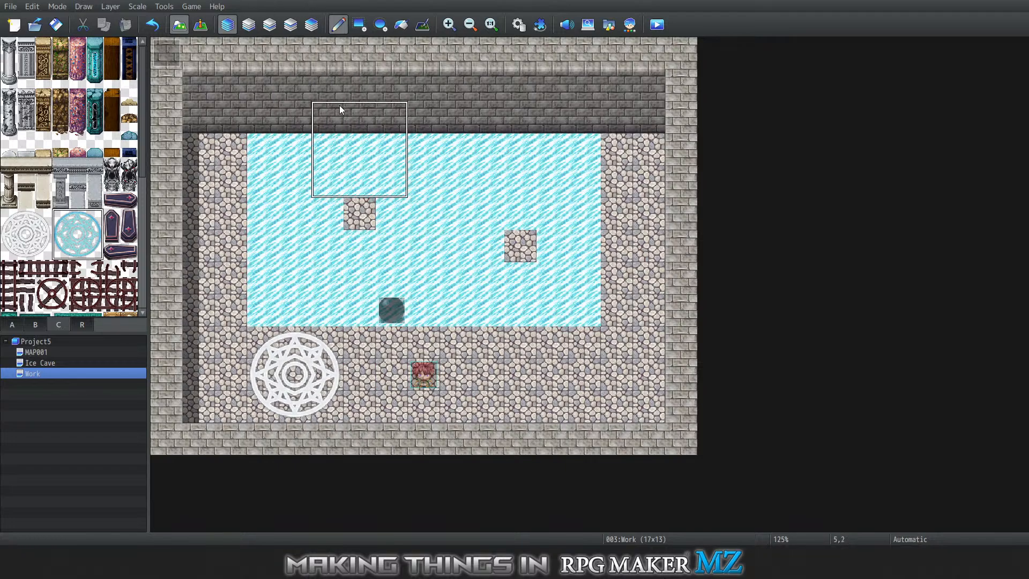
Undo the white magic circle and place the blue magic circle from tileset C in the same spot
{"action": "key", "text": "ctrl+z"}
{"action": "left_click", "coordinate": [280, 336]}
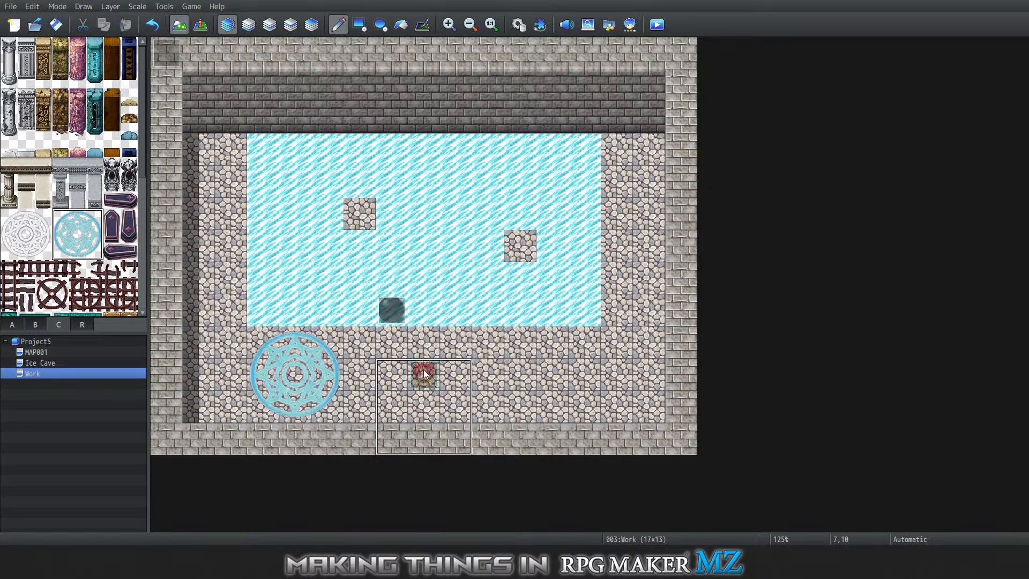
{"action": "right_click", "coordinate": [296, 373]}
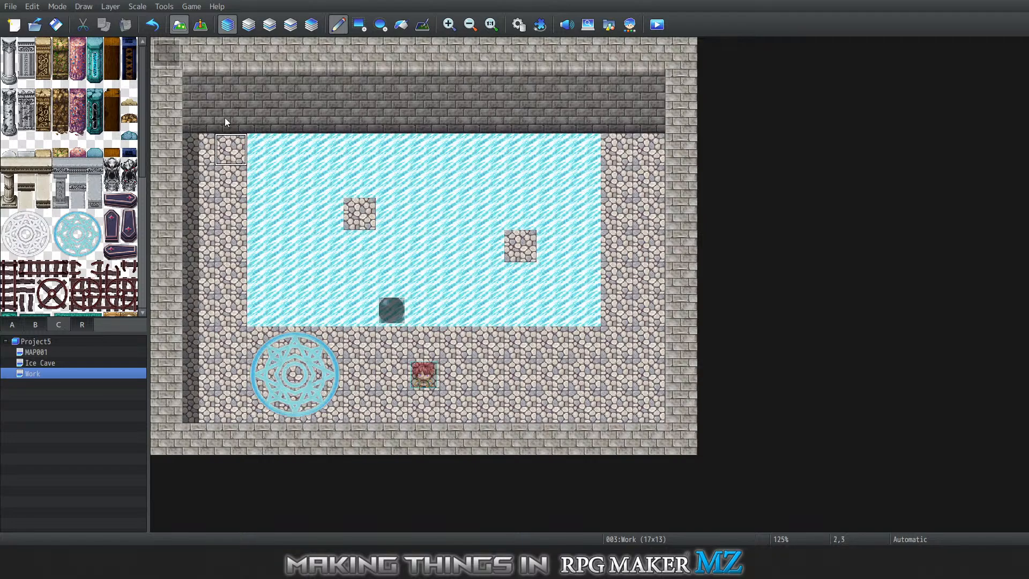
Create a new event at the centre of the blue magic circle, keeping its trigger as Action Button
{"action": "left_click", "coordinate": [201, 25]}
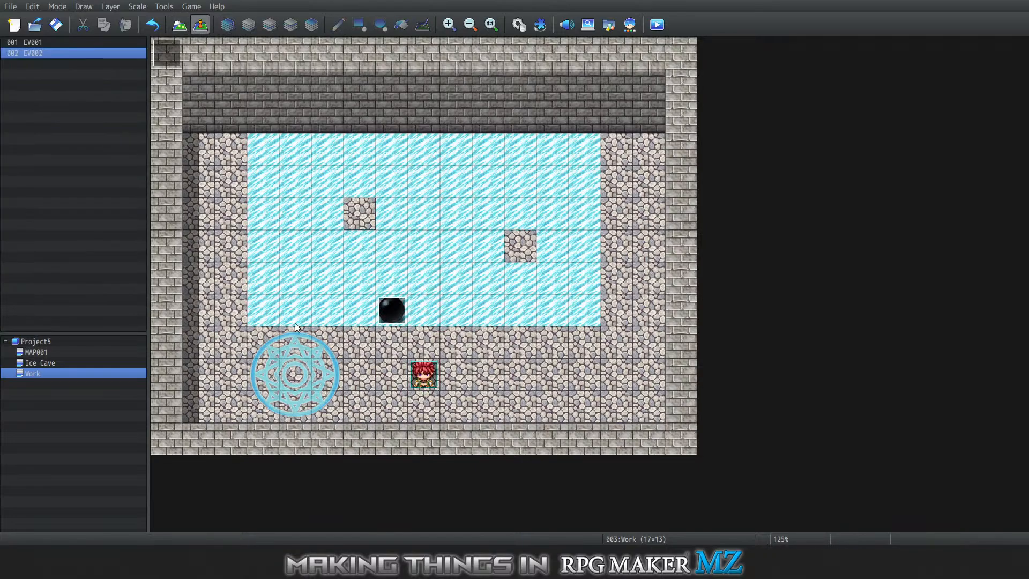
{"action": "right_click", "coordinate": [301, 379]}
{"action": "left_click", "coordinate": [335, 393]}
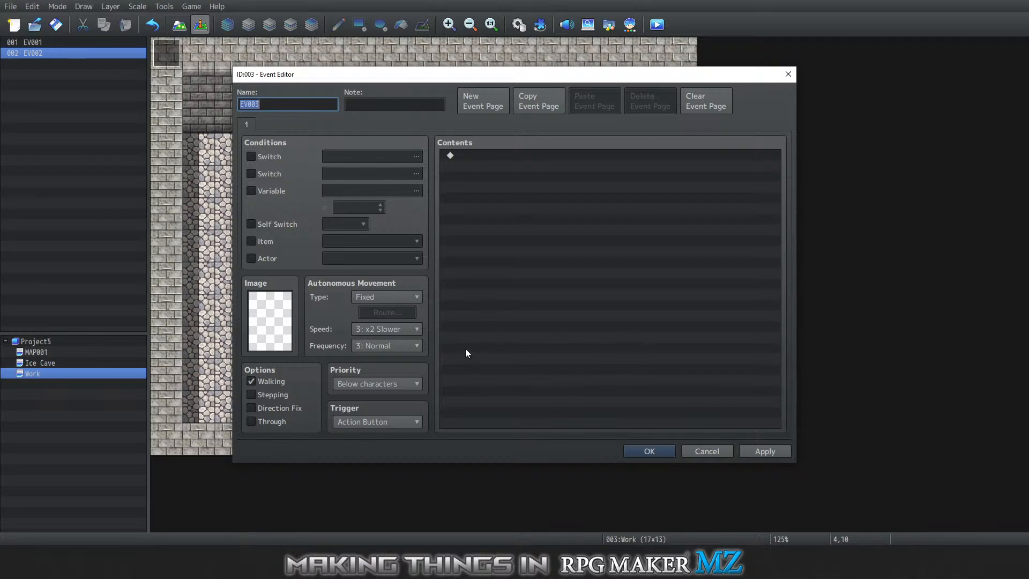
{"action": "left_click", "coordinate": [496, 318]}
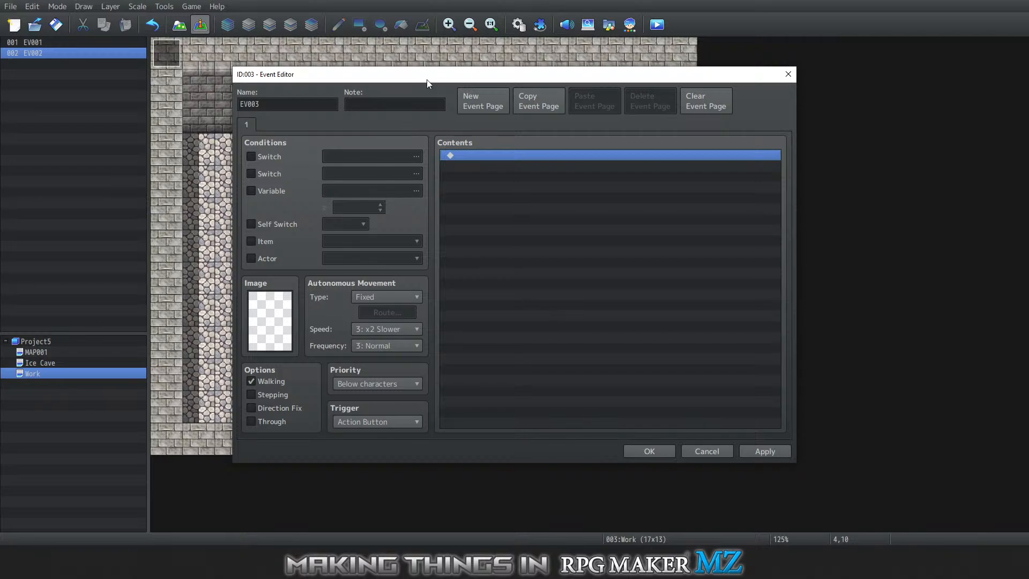
{"action": "left_click_drag", "start_coordinate": [427, 79], "coordinate": [397, 72]}
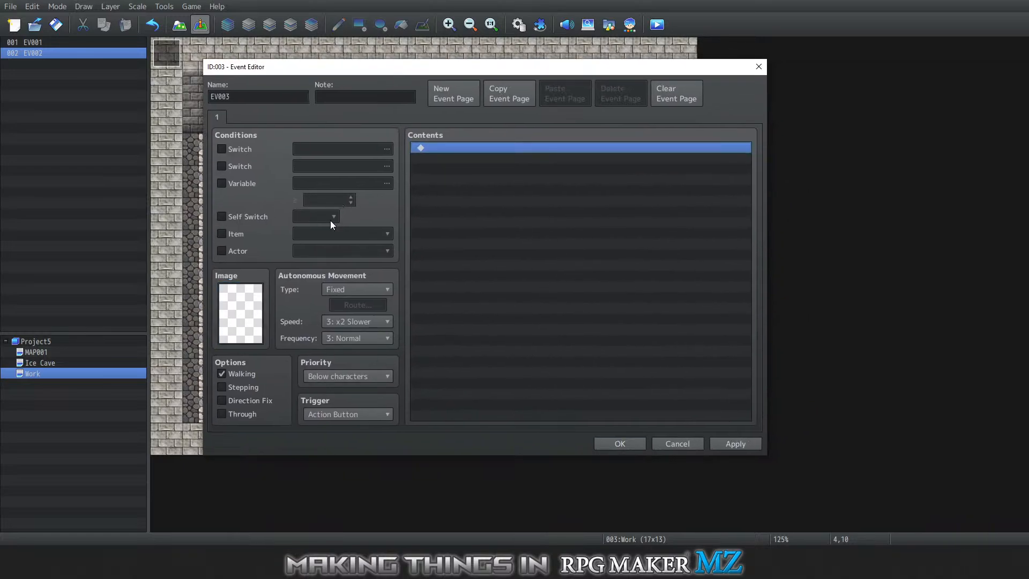
{"action": "left_click", "coordinate": [358, 409]}
{"action": "left_click", "coordinate": [359, 410]}
{"action": "left_click", "coordinate": [487, 161]}
Add a Set Event Location command that moves EV002 to (7,8) on the current map, and save the event
{"action": "double_click", "coordinate": [467, 148]}
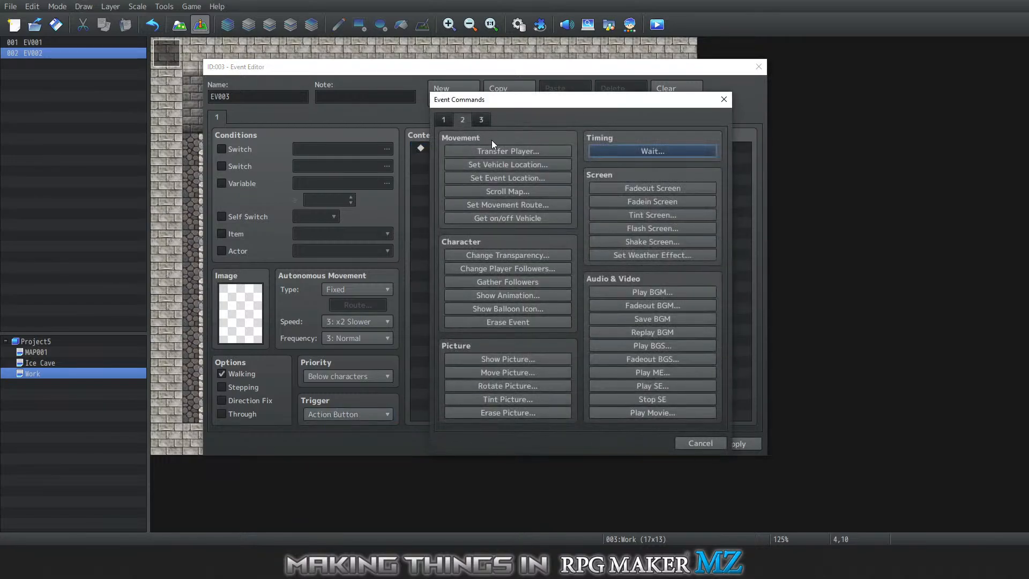
{"action": "left_click", "coordinate": [487, 178]}
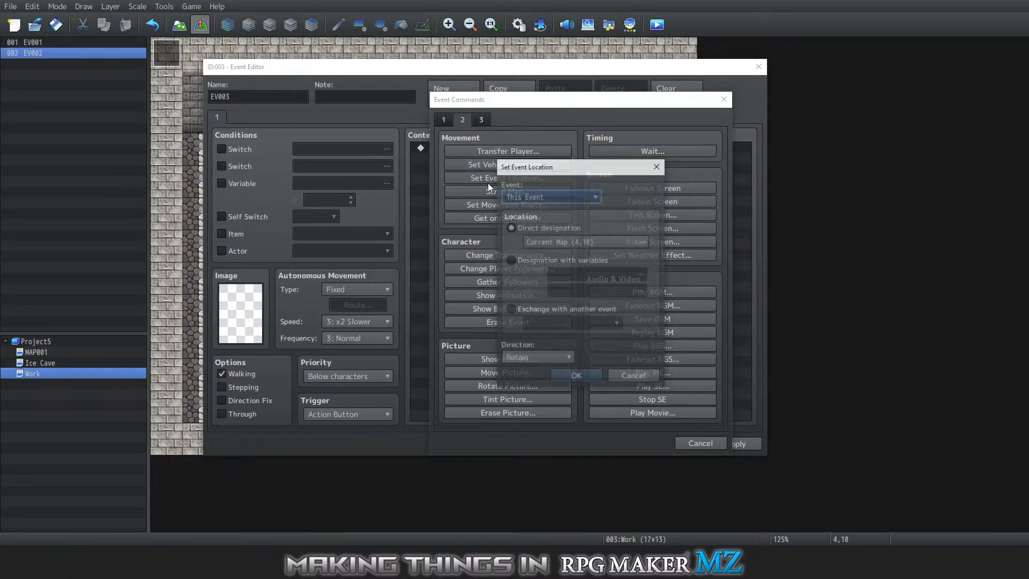
{"action": "left_click", "coordinate": [535, 202]}
{"action": "left_click", "coordinate": [536, 231]}
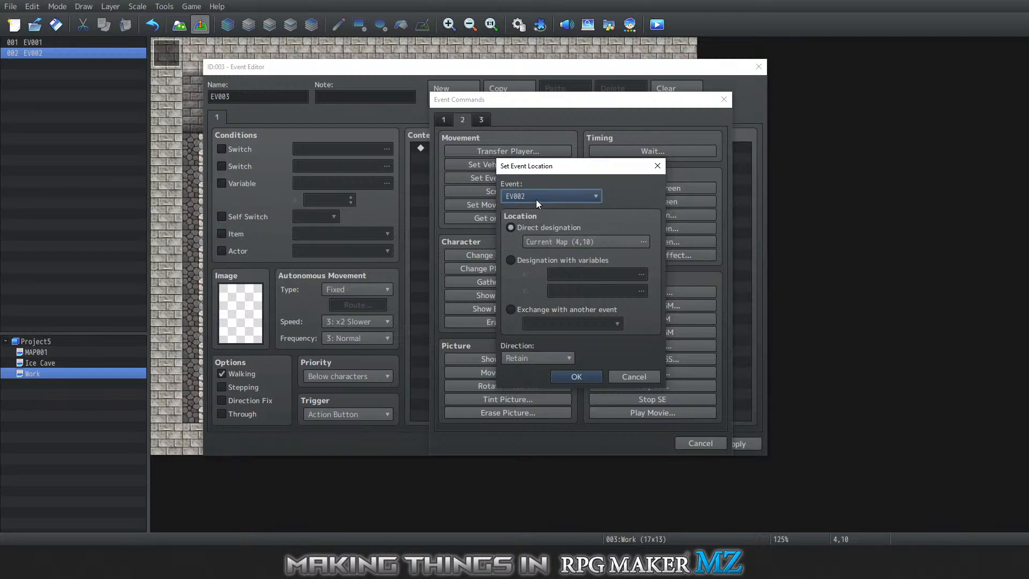
{"action": "double_click", "coordinate": [549, 240]}
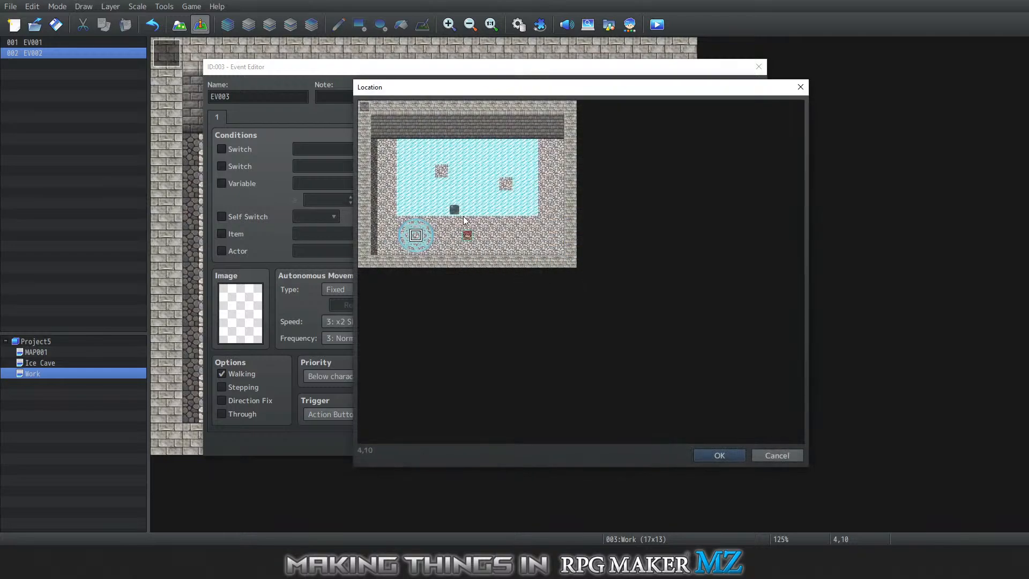
{"action": "left_click", "coordinate": [718, 455]}
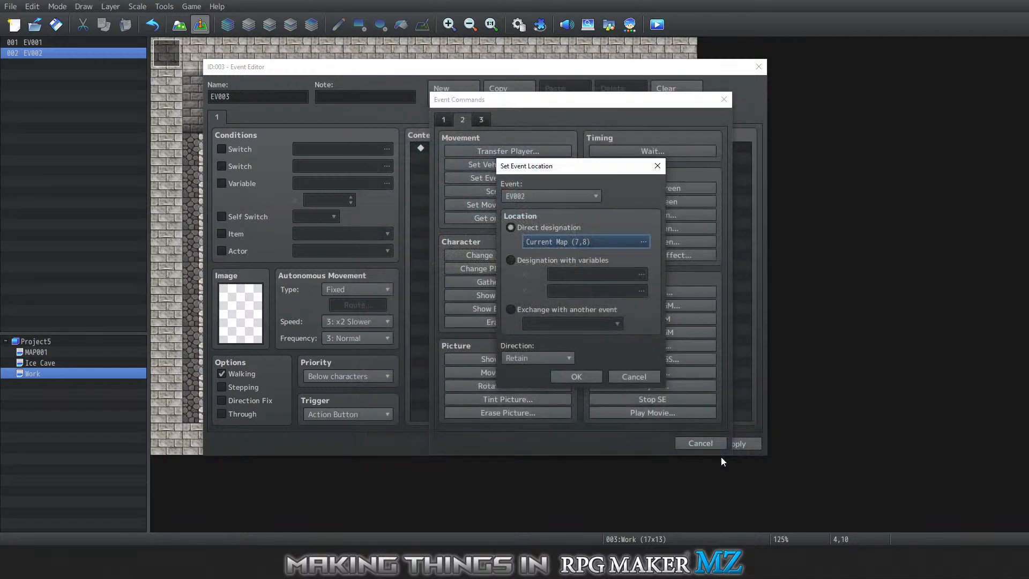
{"action": "left_click", "coordinate": [581, 375]}
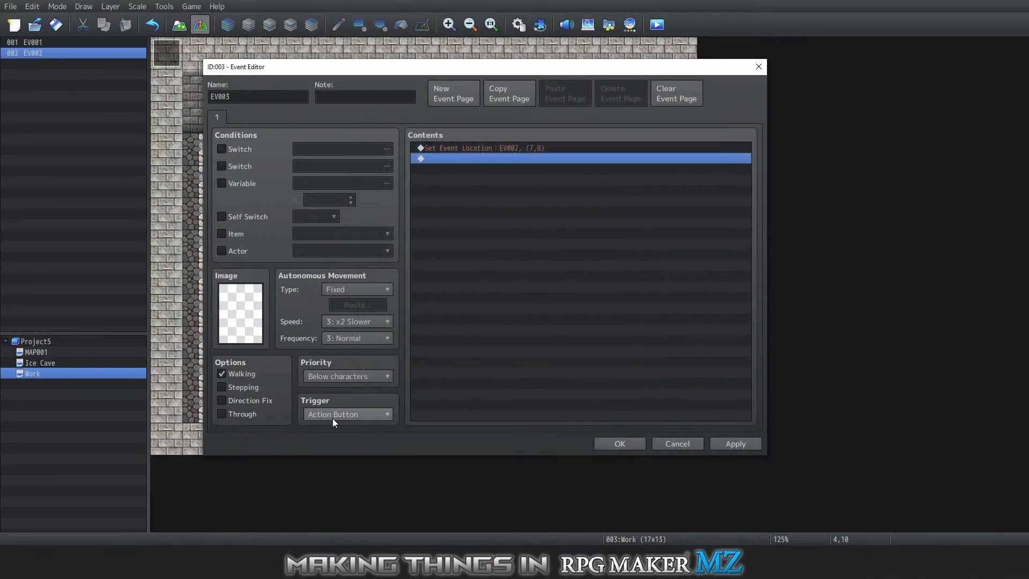
{"action": "left_click", "coordinate": [619, 443]}
Launch a playtest of the project and start a new game
{"action": "left_click", "coordinate": [187, 6]}
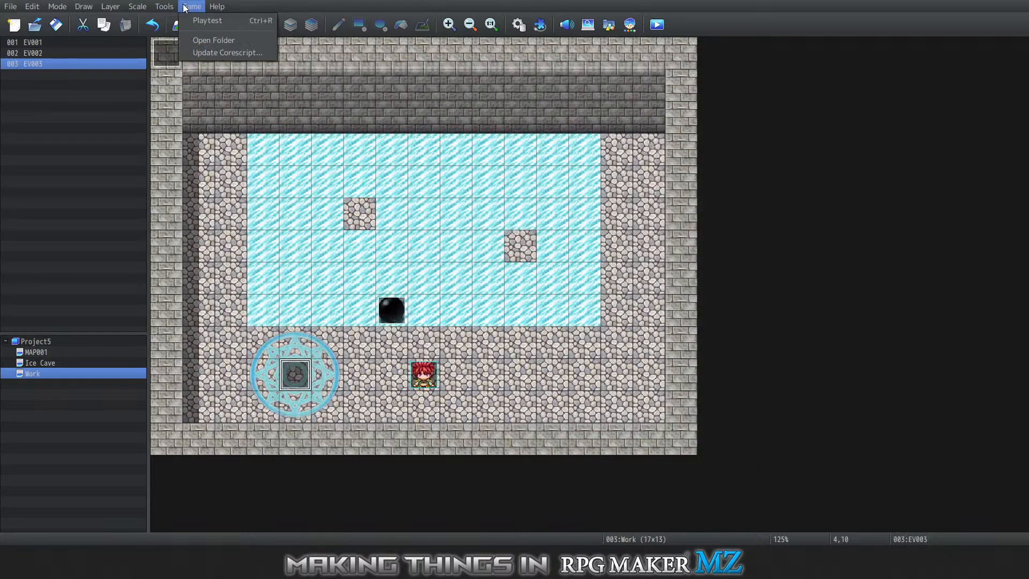
{"action": "left_click", "coordinate": [225, 22]}
{"action": "left_click", "coordinate": [493, 287]}
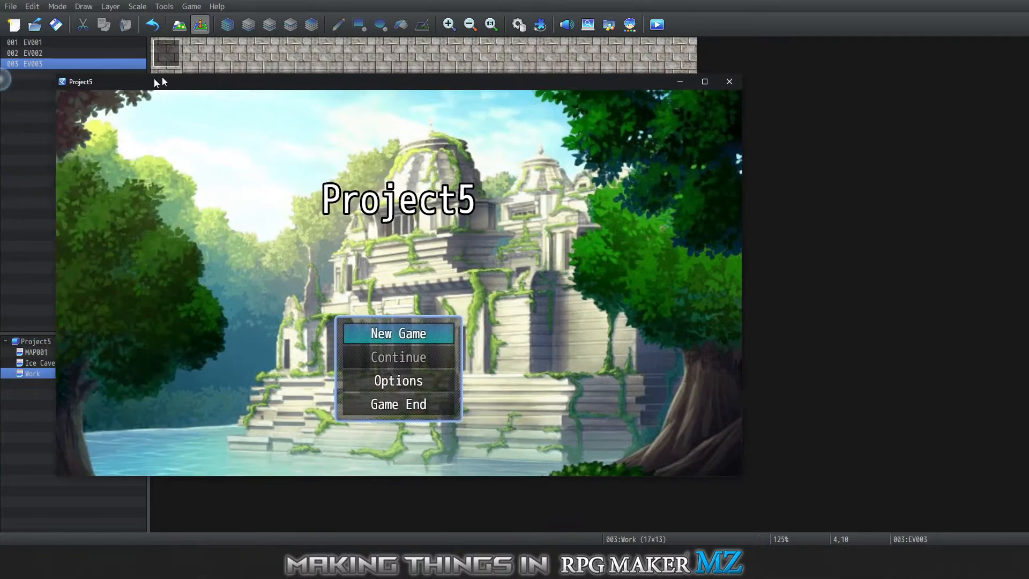
{"action": "left_click_drag", "start_coordinate": [161, 76], "coordinate": [297, 66]}
{"action": "key", "text": "Return"}
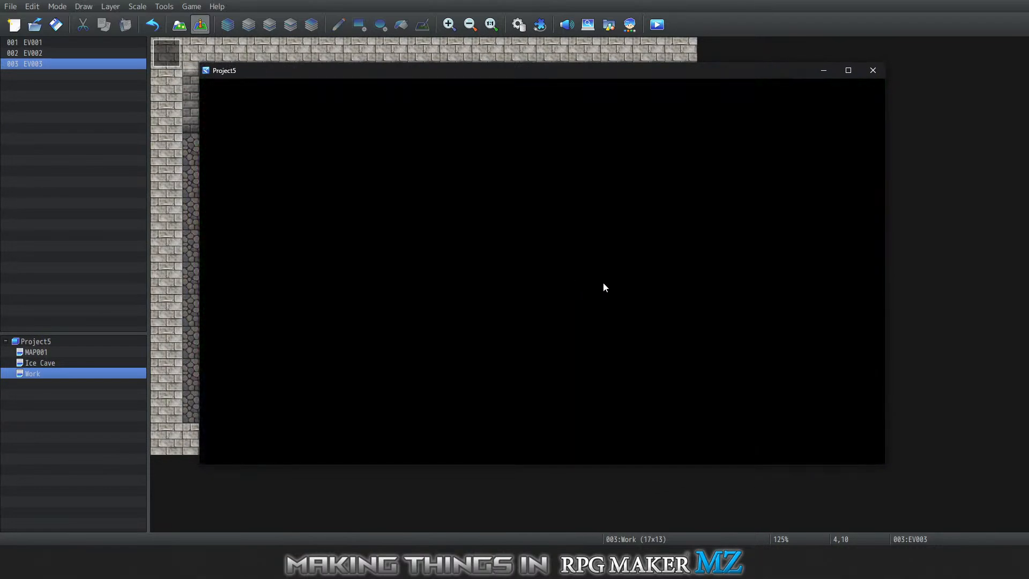
Test the reset by sending the black ball up the ice and activating the centre of the magic circle
{"action": "key", "text": "Left"}
{"action": "key", "text": "Up"}
{"action": "key", "text": "Left"}
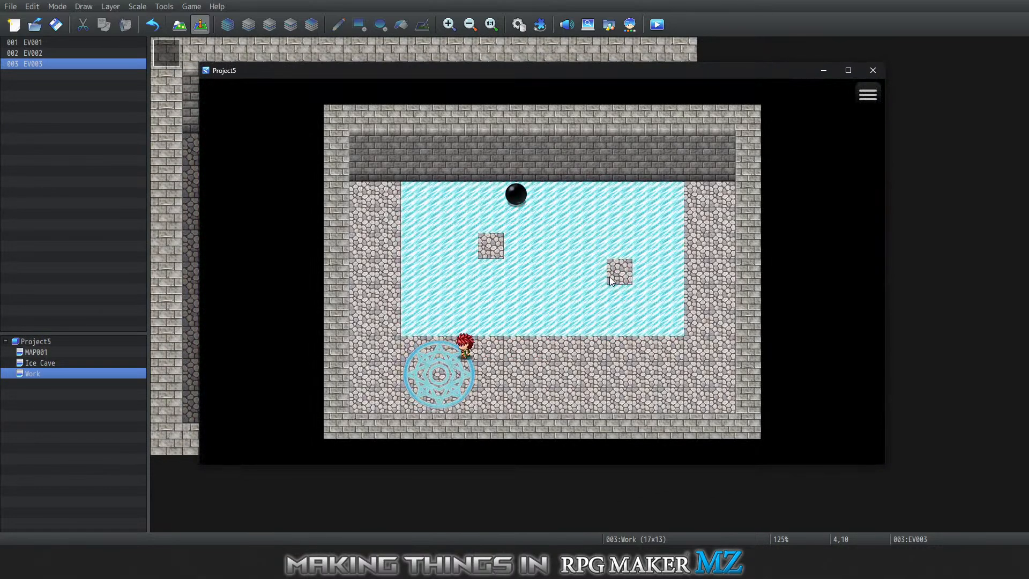
{"action": "key", "text": "Left"}
{"action": "key", "text": "Down"}
{"action": "key", "text": "Right"}
{"action": "key", "text": "Right"}
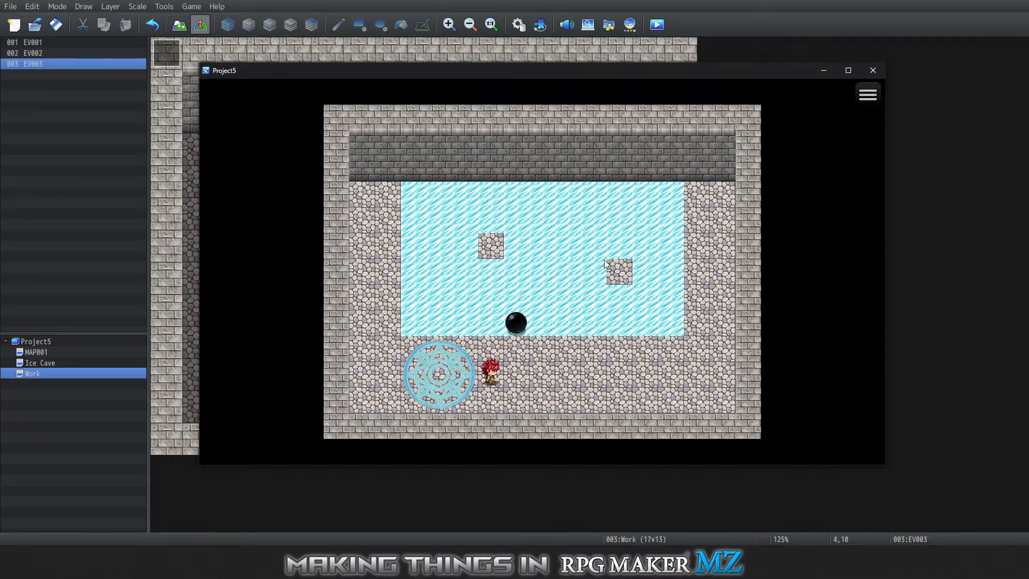
Cross the ice to its left side and push the ball right along the lowest ice row
{"action": "key", "text": "Right"}
{"action": "key", "text": "Up"}
{"action": "key", "text": "Left"}
{"action": "key", "text": "Left"}
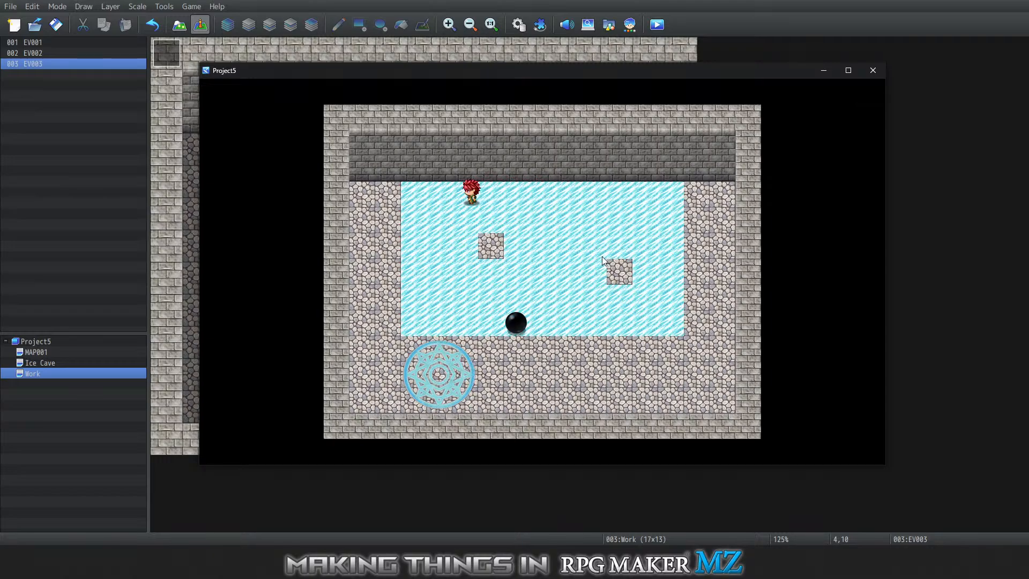
{"action": "key", "text": "Left"}
{"action": "key", "text": "Down"}
{"action": "key", "text": "Down"}
{"action": "key", "text": "Down"}
{"action": "key", "text": "Down"}
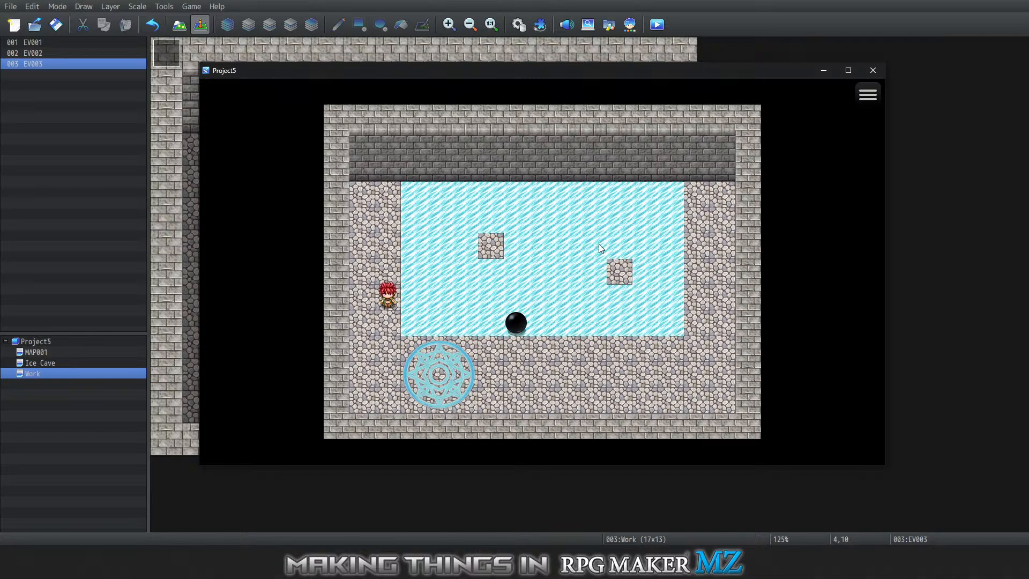
{"action": "key", "text": "Down"}
{"action": "key", "text": "Right"}
{"action": "key", "text": "Right"}
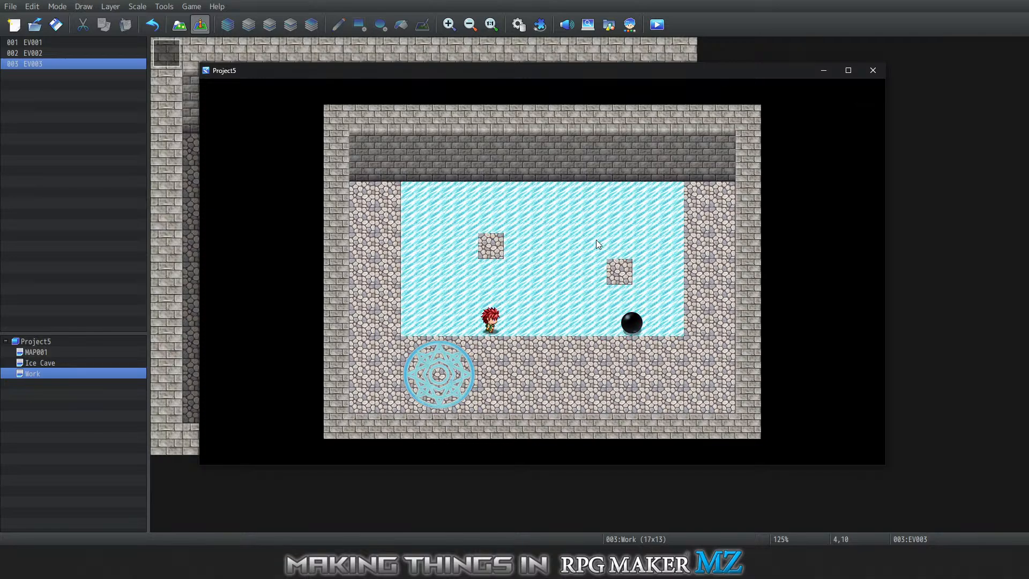
{"action": "key", "text": "Right"}
Push the ball up one tile on the right-hand floor and send it left across the ice
{"action": "key", "text": "Down"}
{"action": "key", "text": "Right"}
{"action": "key", "text": "Up"}
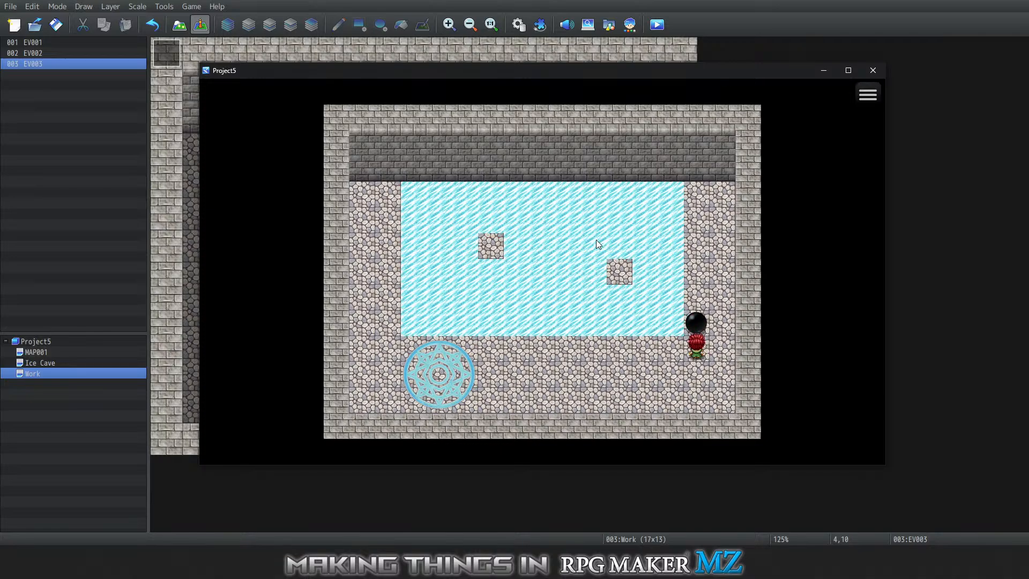
{"action": "key", "text": "Up"}
{"action": "key", "text": "Right"}
{"action": "key", "text": "Up"}
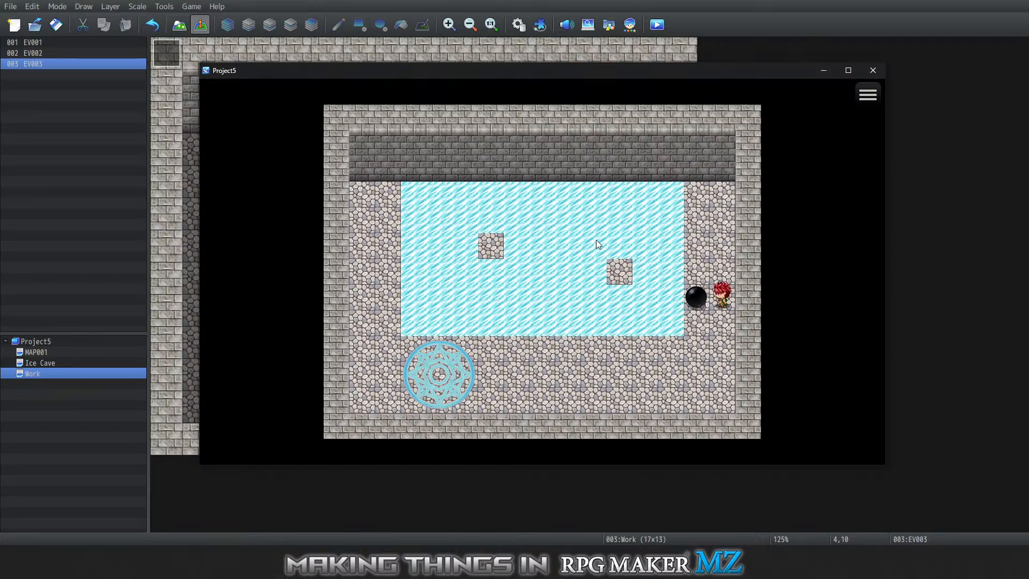
{"action": "key", "text": "Left"}
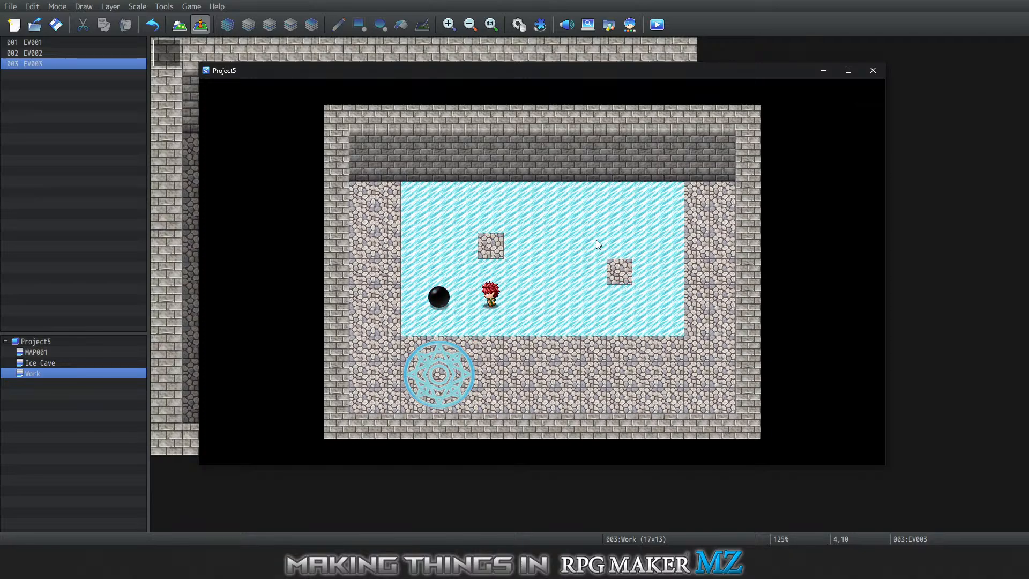
Walk around the ball on the left-hand floor and push it right across the ice
{"action": "key", "text": "Left"}
{"action": "key", "text": "Down"}
{"action": "key", "text": "Left"}
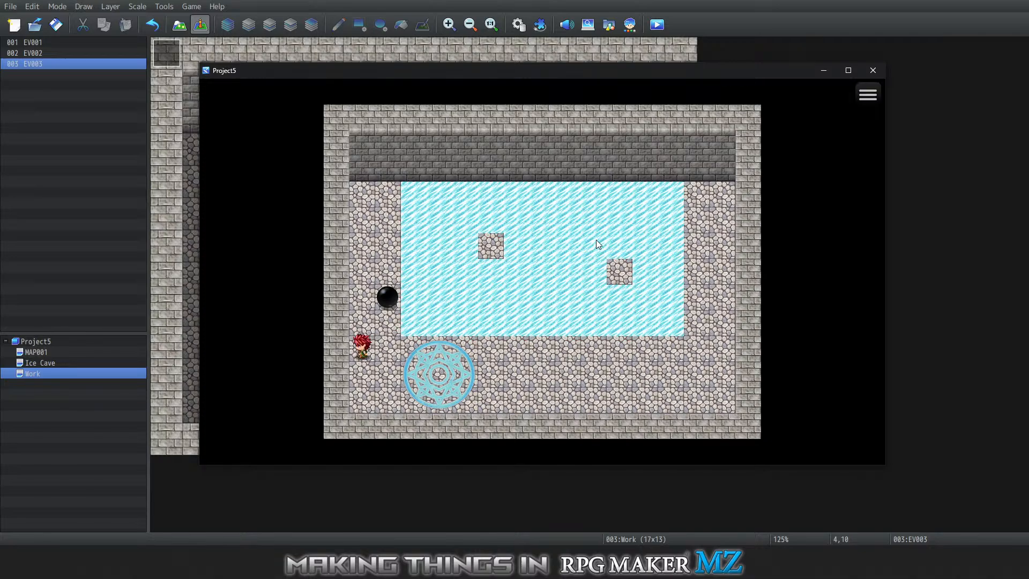
{"action": "key", "text": "Up"}
{"action": "key", "text": "Up"}
{"action": "key", "text": "Right"}
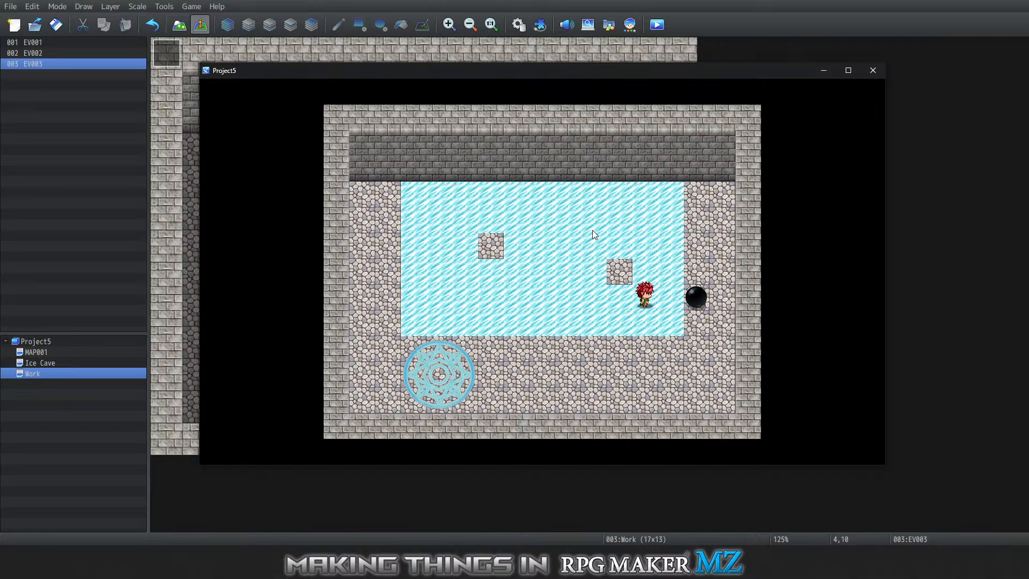
Walk around to the far side of the ball on the right-hand floor and push it left across the ice
{"action": "key", "text": "Down"}
{"action": "key", "text": "Right"}
{"action": "key", "text": "Right"}
{"action": "key", "text": "Right"}
{"action": "key", "text": "Up"}
{"action": "key", "text": "Up"}
{"action": "key", "text": "Left"}
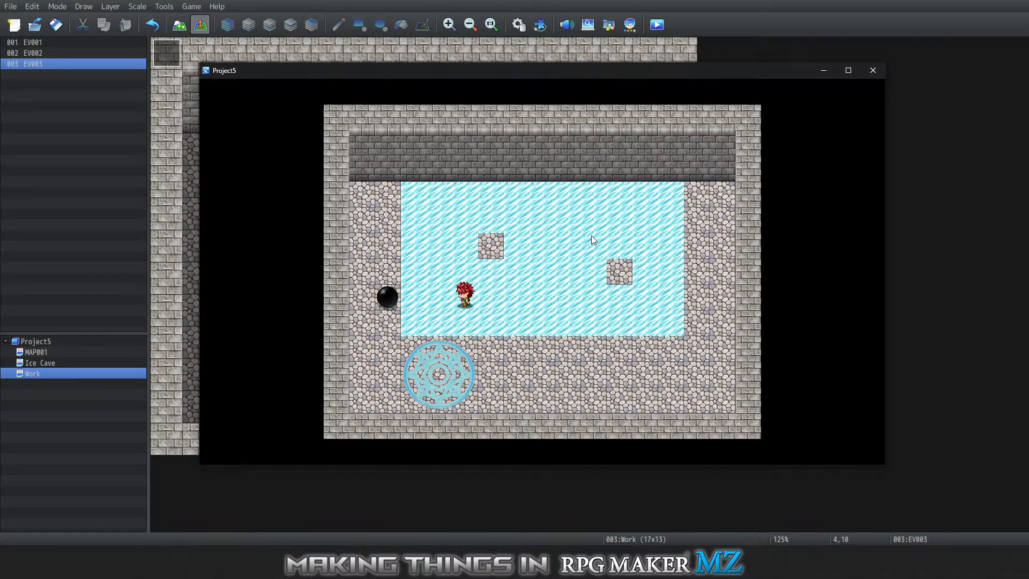
Circle below the ball to the left wall and push the ball back right across the ice
{"action": "key", "text": "Down"}
{"action": "key", "text": "Left"}
{"action": "key", "text": "Left"}
{"action": "key", "text": "Up"}
{"action": "key", "text": "Up"}
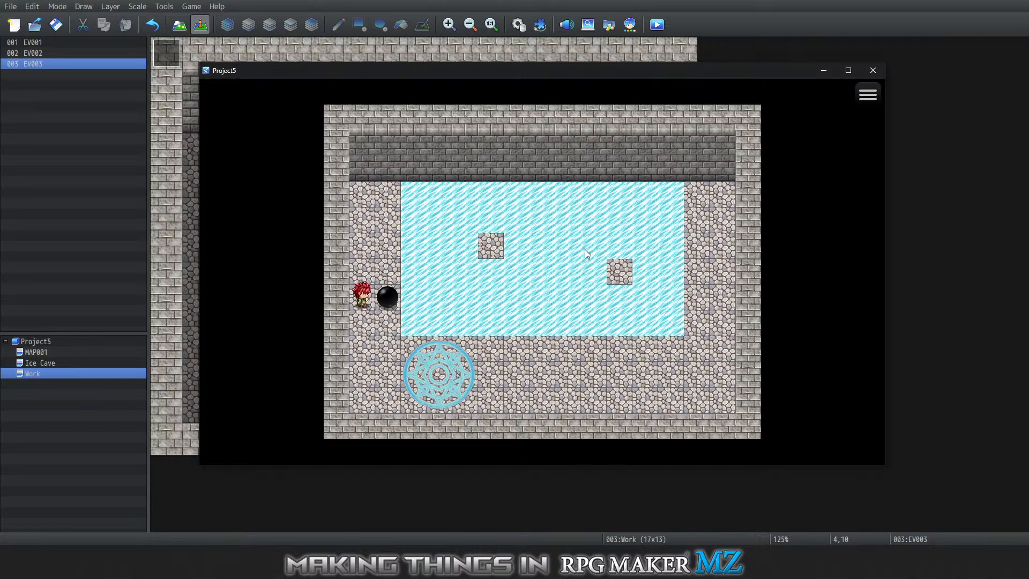
{"action": "key", "text": "Right"}
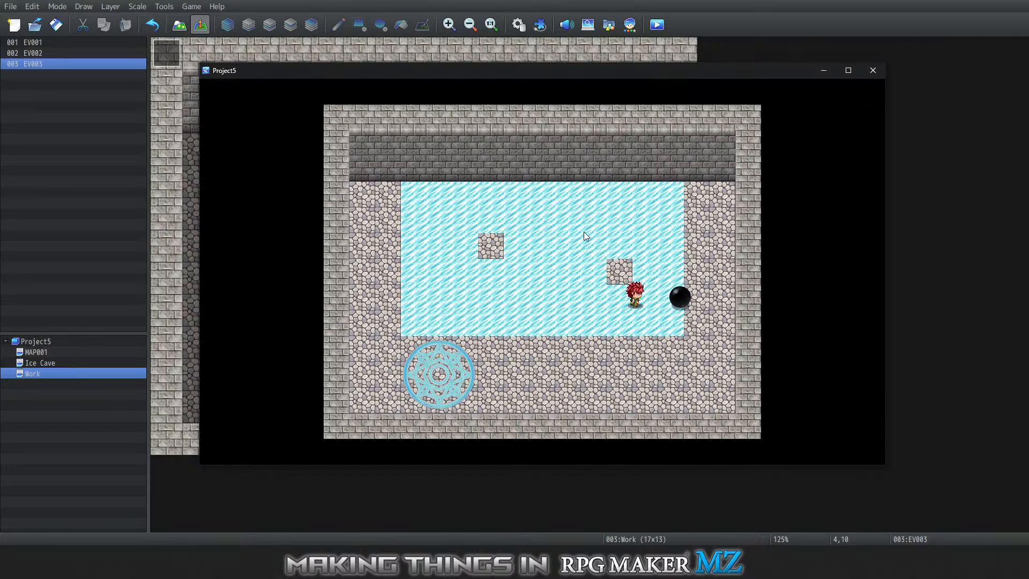
Slide left and right on the ice, circle behind the ball on the right-hand floor, and push it left
{"action": "key", "text": "Left"}
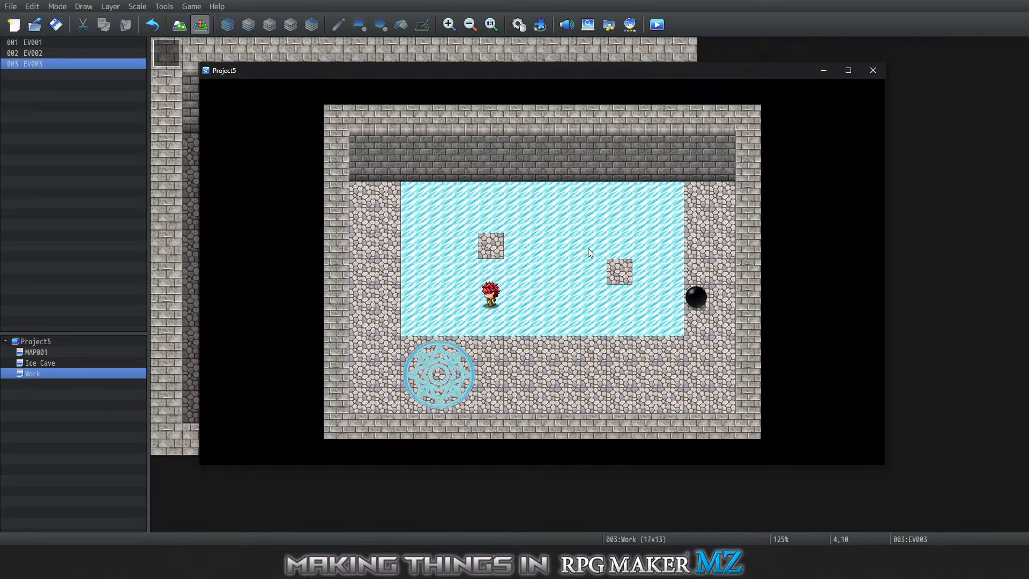
{"action": "key", "text": "Right"}
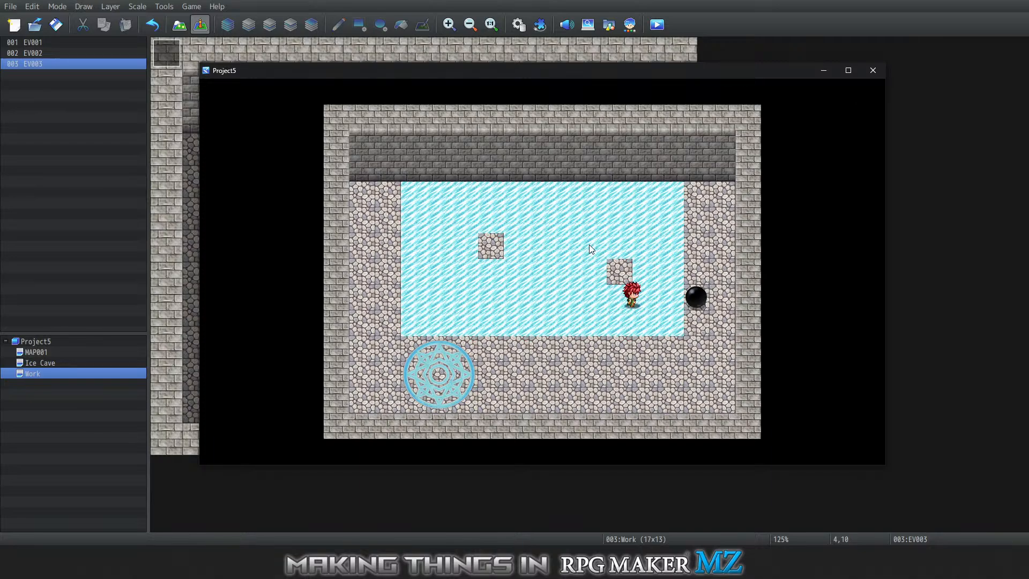
{"action": "key", "text": "Down"}
{"action": "key", "text": "Right"}
{"action": "key", "text": "Up"}
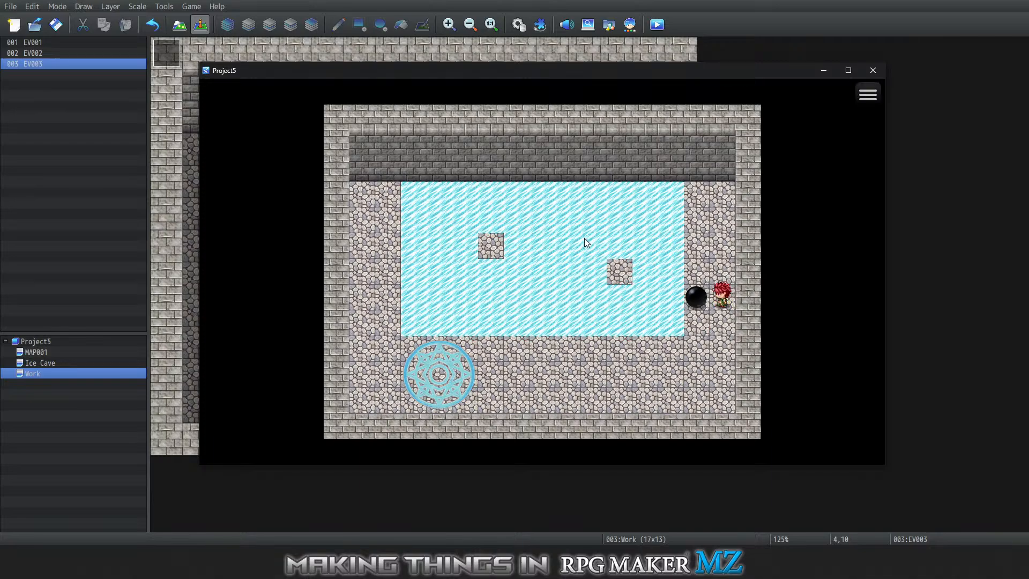
{"action": "key", "text": "Left"}
{"action": "key", "text": "Left"}
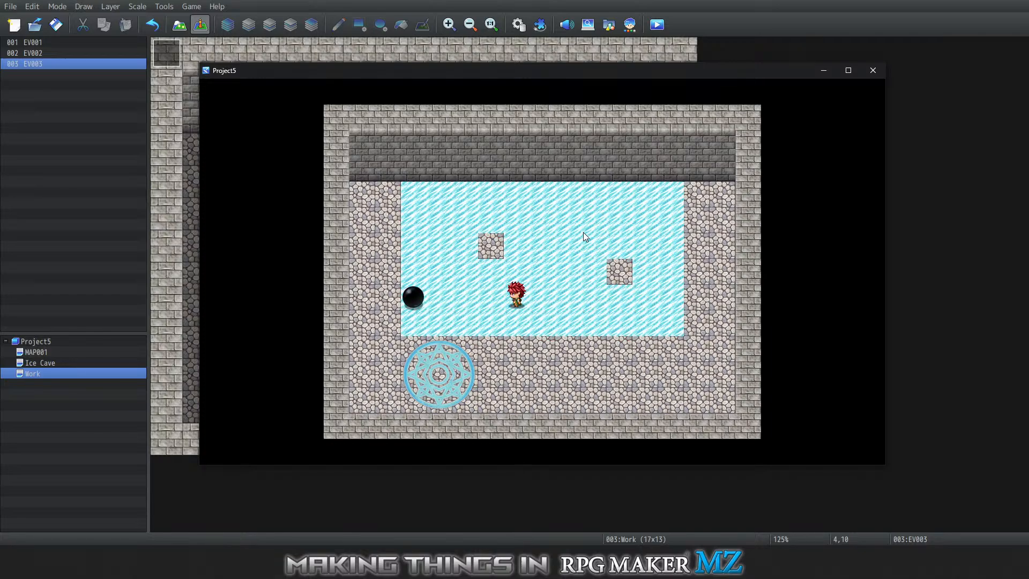
Reset the ball at the centre of the magic circle and send it up the ice from below
{"action": "key", "text": "Left"}
{"action": "key", "text": "Down"}
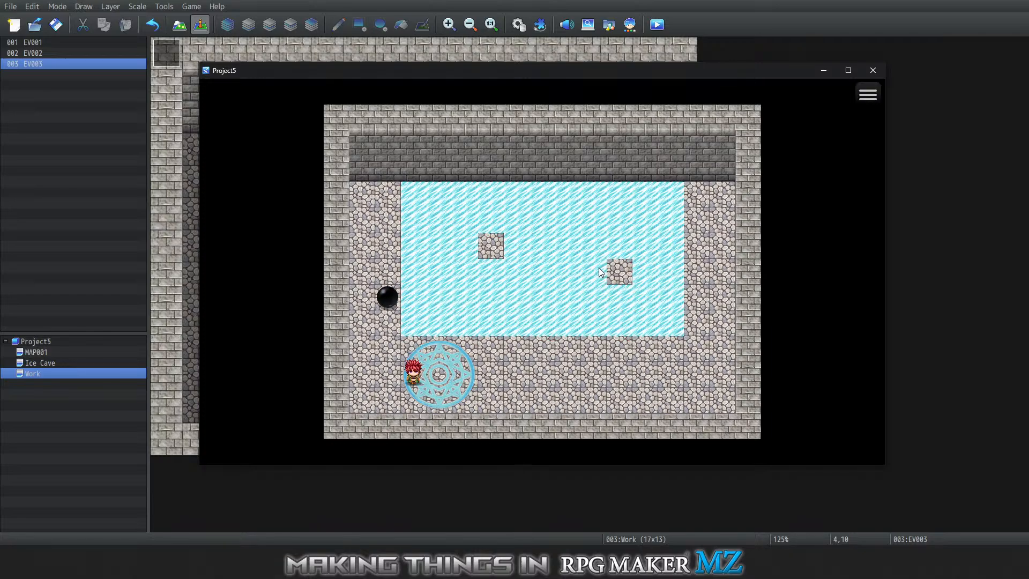
{"action": "key", "text": "Right"}
{"action": "key", "text": "Right"}
{"action": "key", "text": "Right"}
{"action": "key", "text": "Up"}
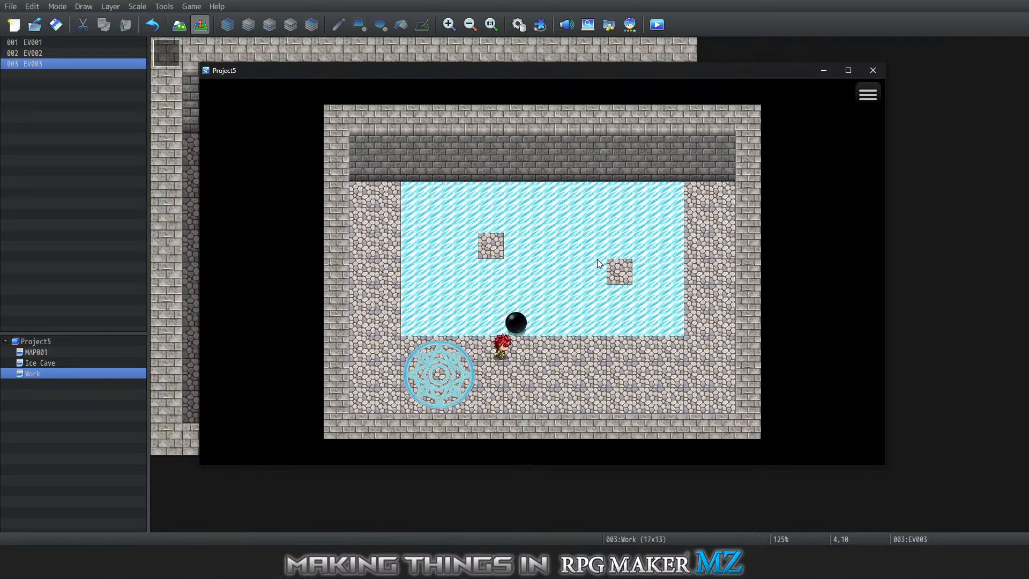
{"action": "key", "text": "Up"}
Walk up the left-hand floor to the top ice row and push the ball right along that row
{"action": "key", "text": "Left"}
{"action": "key", "text": "Left"}
{"action": "key", "text": "Left"}
{"action": "key", "text": "Left"}
{"action": "key", "text": "Left"}
{"action": "key", "text": "Up"}
{"action": "key", "text": "Up"}
{"action": "key", "text": "Up"}
{"action": "key", "text": "Up"}
{"action": "key", "text": "Up"}
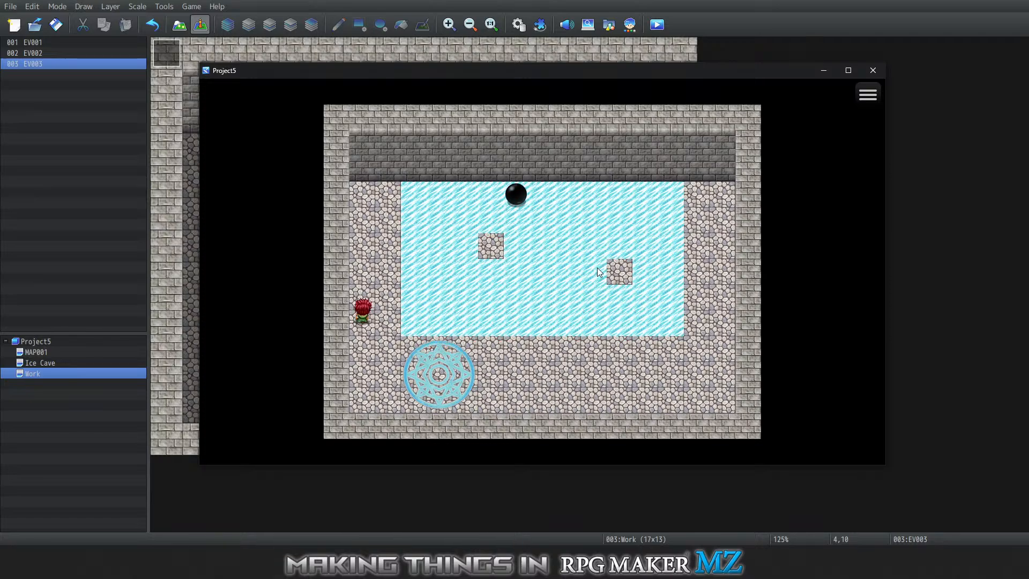
{"action": "key", "text": "Right"}
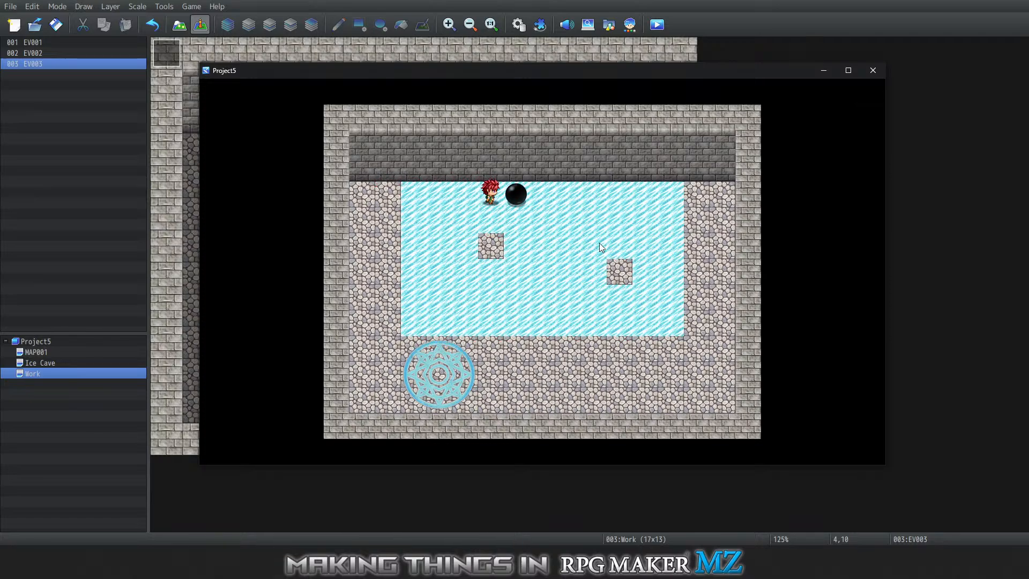
{"action": "key", "text": "Right"}
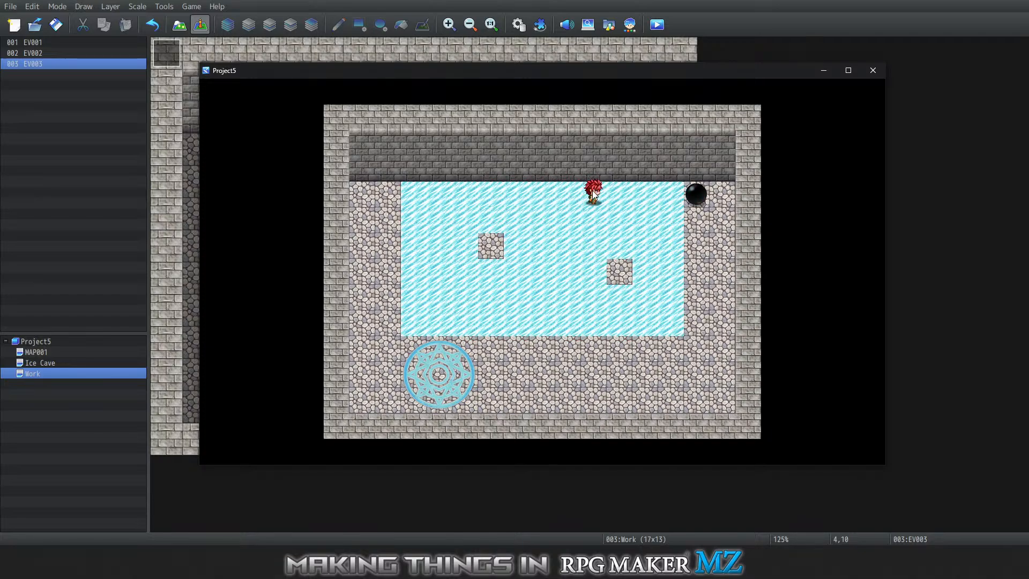
Go around to the right wall beside the ball and push it left along the top ice row
{"action": "key", "text": "Down"}
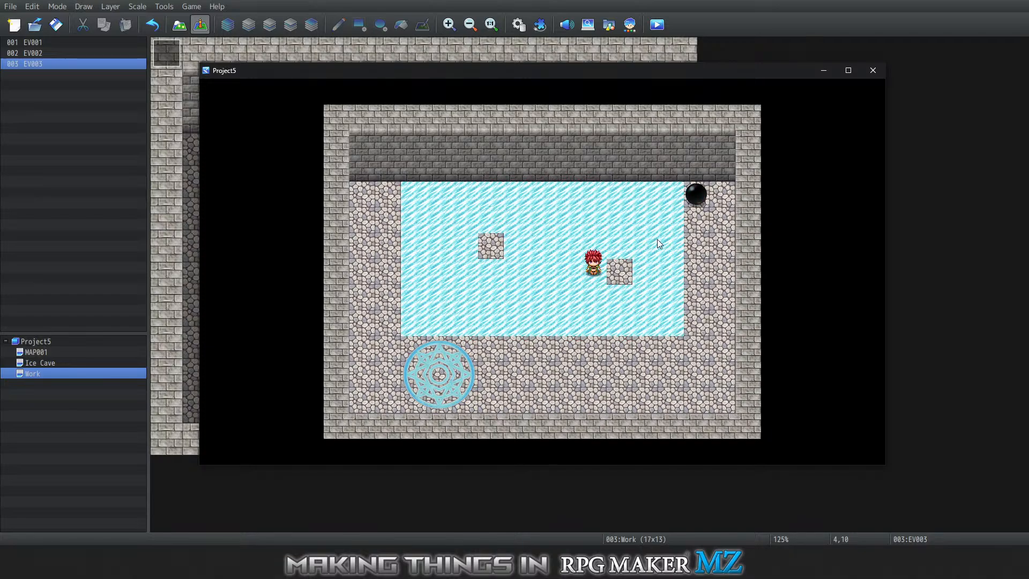
{"action": "key", "text": "Right"}
{"action": "key", "text": "Up"}
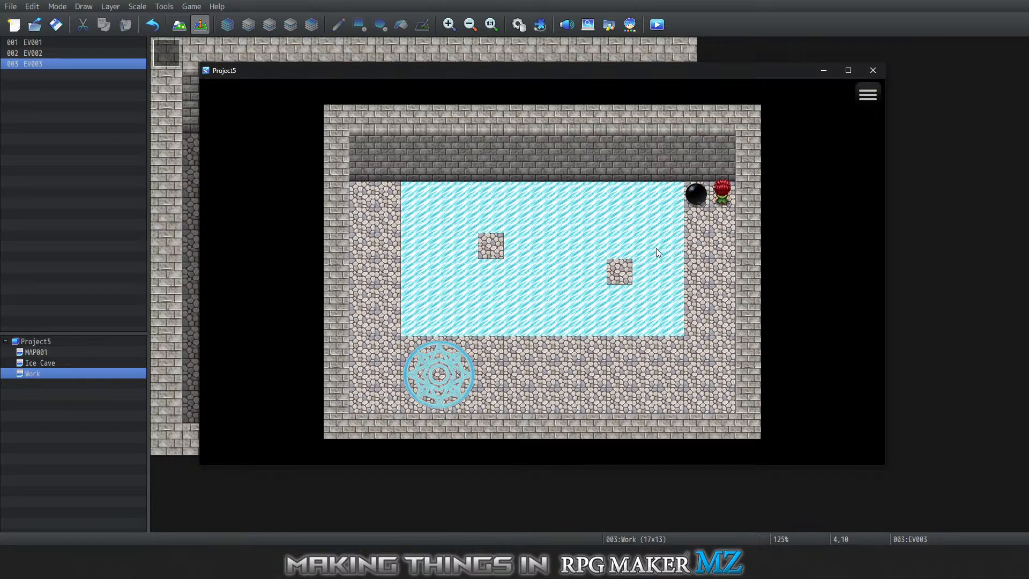
{"action": "key", "text": "Left"}
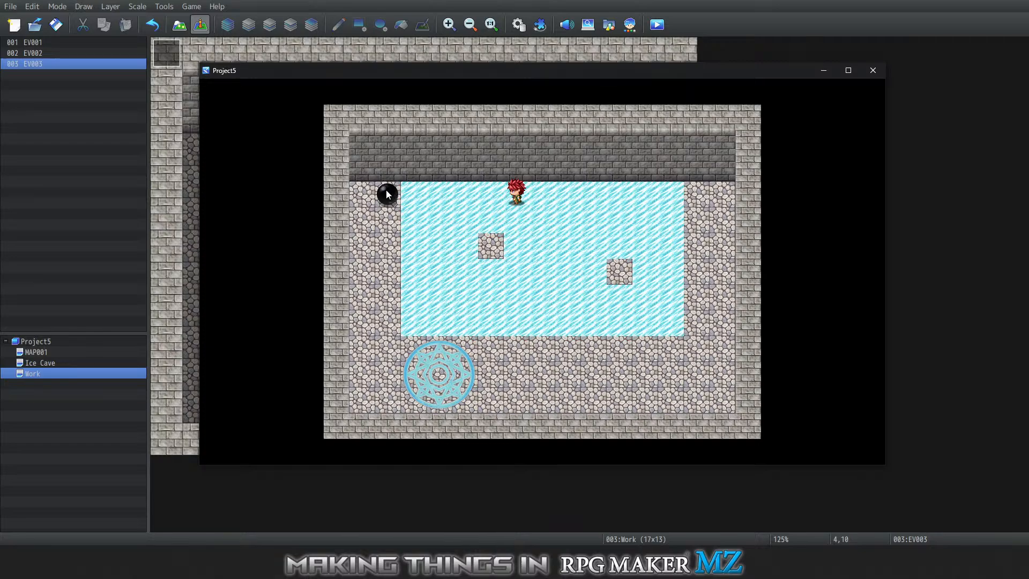
End the playtest and set the movement speed on page 2 of the ball event EV002 to 6: x4 Faster
{"action": "left_click", "coordinate": [873, 70]}
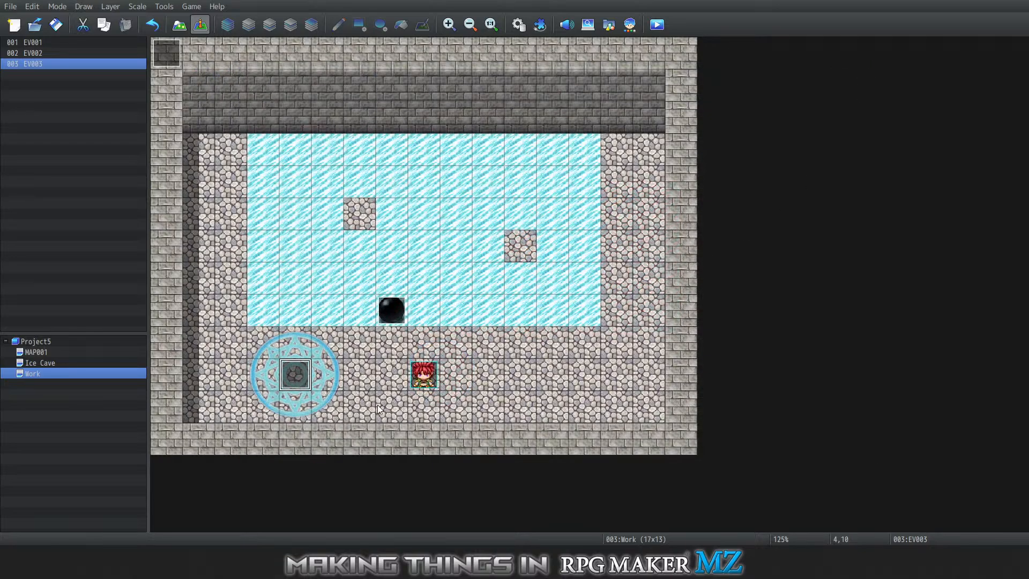
{"action": "right_click", "coordinate": [424, 368]}
{"action": "right_click", "coordinate": [408, 313]}
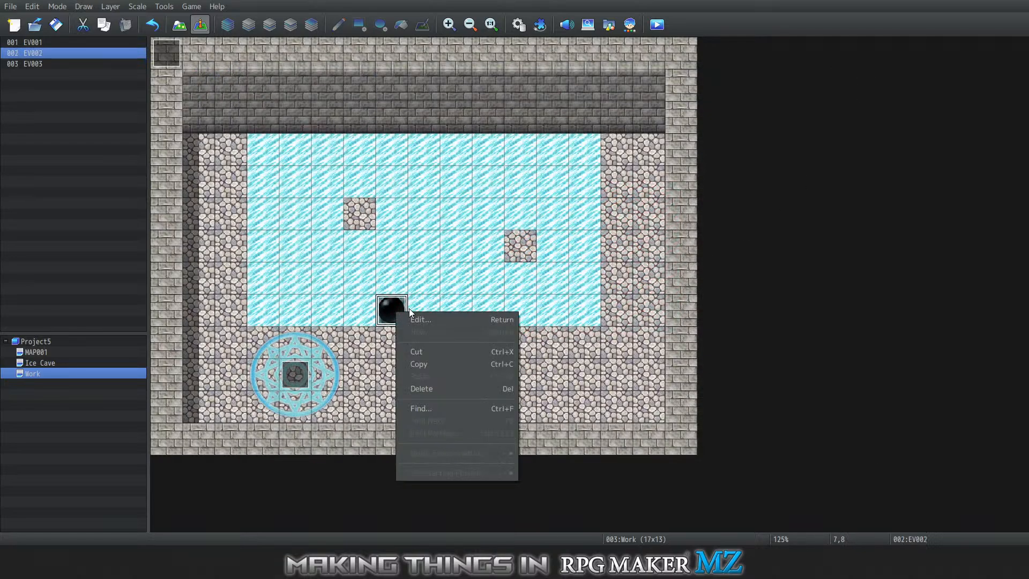
{"action": "left_click", "coordinate": [420, 322]}
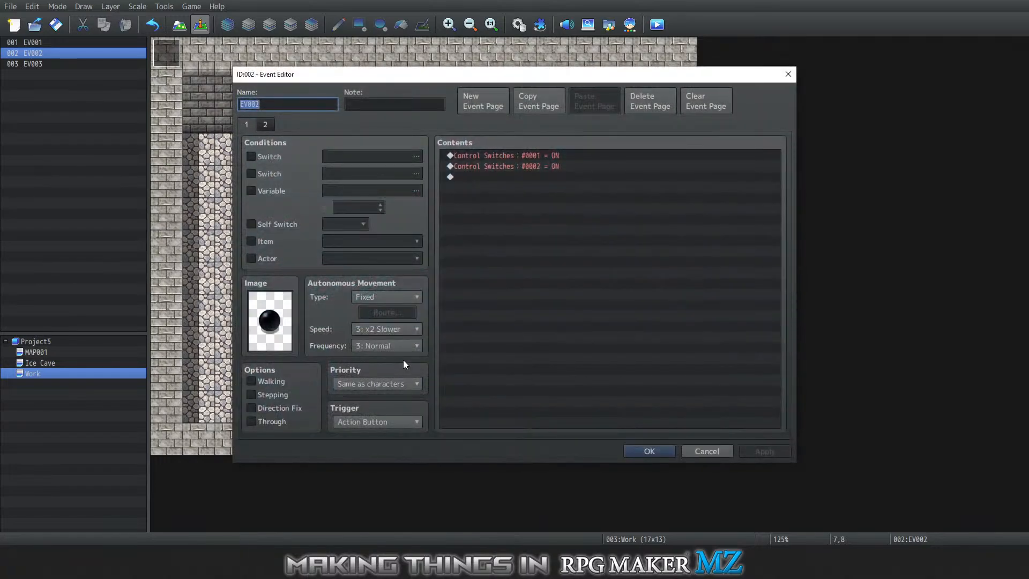
{"action": "left_click", "coordinate": [264, 125]}
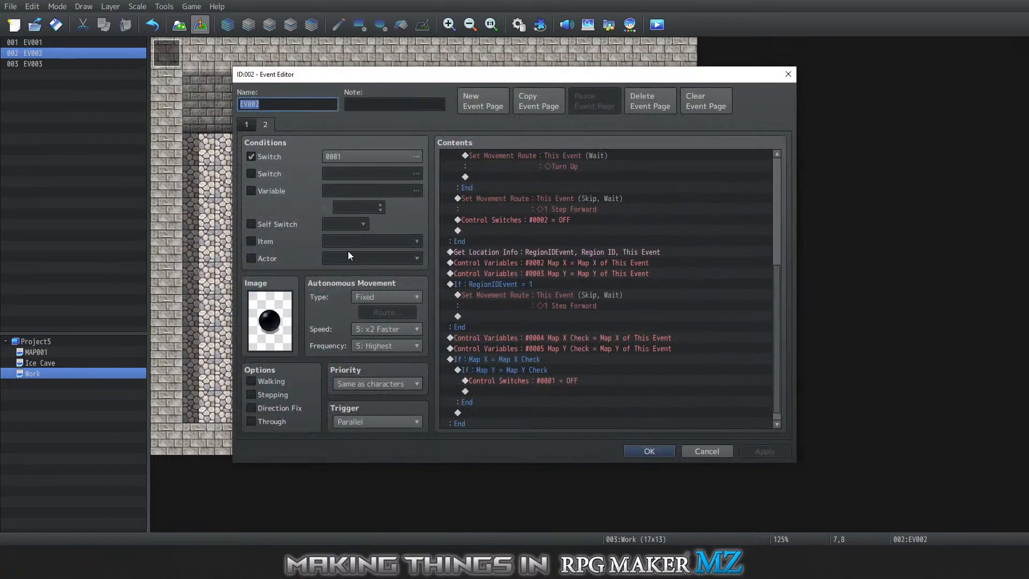
{"action": "left_click", "coordinate": [402, 330]}
{"action": "left_click", "coordinate": [385, 405]}
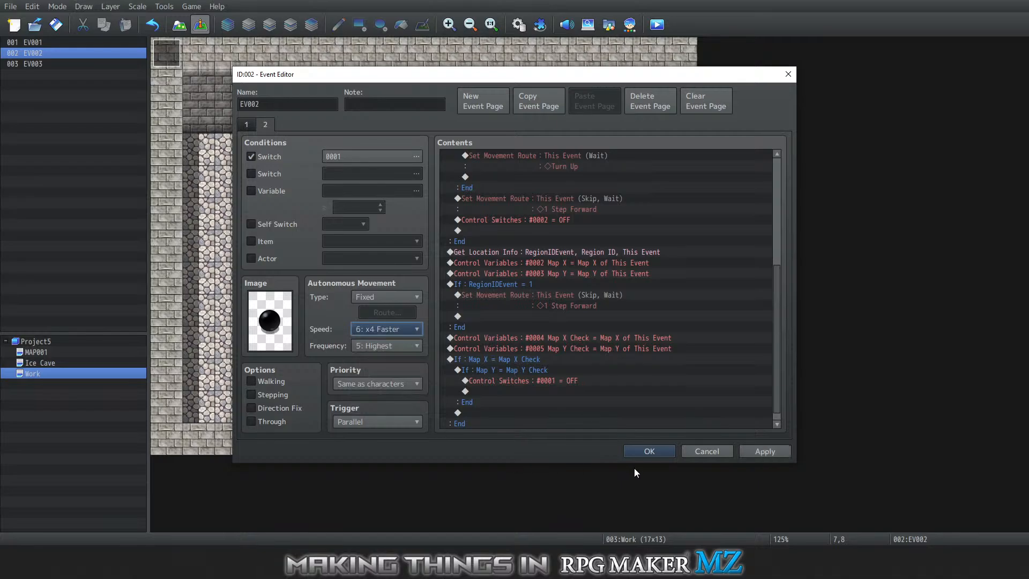
{"action": "left_click", "coordinate": [648, 451]}
Launch a playtest with the changes saved and start a new game
{"action": "left_click", "coordinate": [191, 6]}
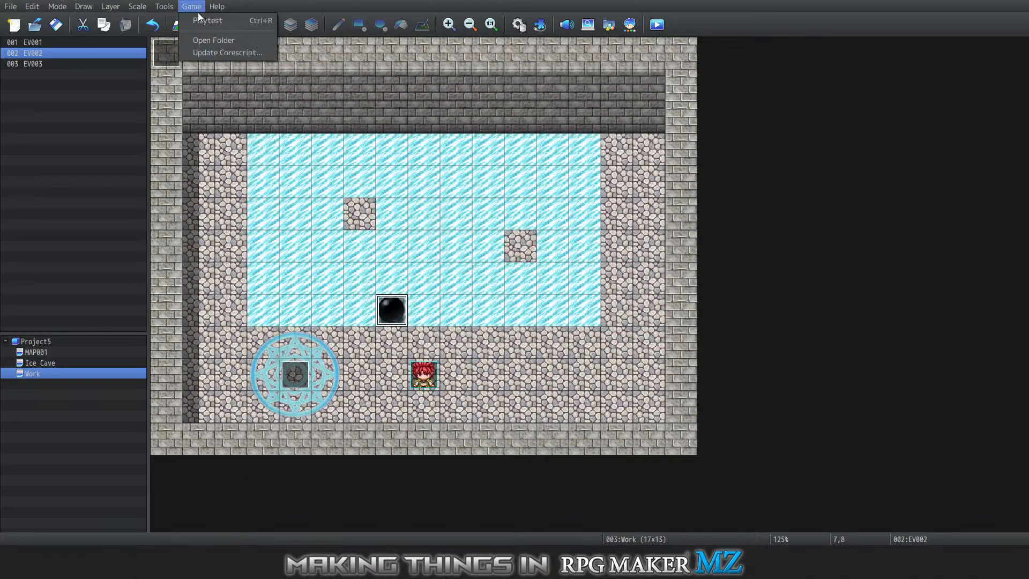
{"action": "left_click", "coordinate": [204, 21]}
{"action": "left_click", "coordinate": [497, 287]}
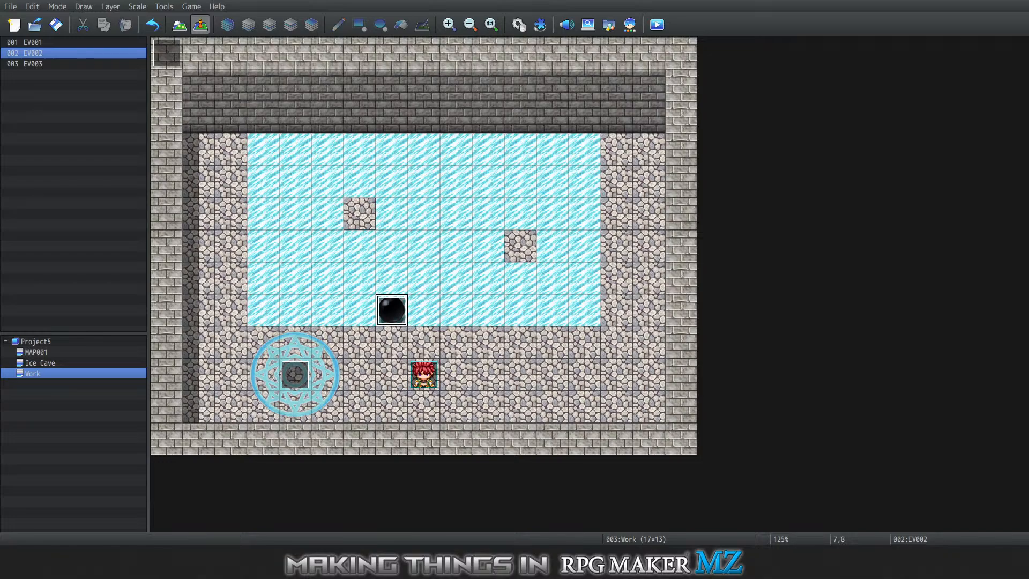
{"action": "key", "text": "Return"}
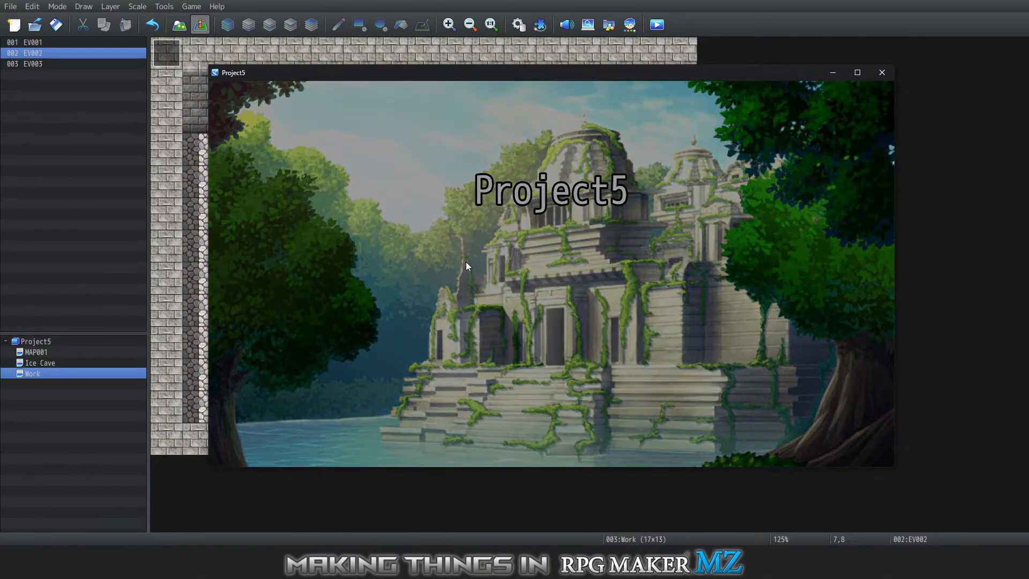
Stand directly below the ball and send it up the ice to the wall
{"action": "key", "text": "Left"}
{"action": "key", "text": "Left"}
{"action": "key", "text": "Up"}
{"action": "key", "text": "Right"}
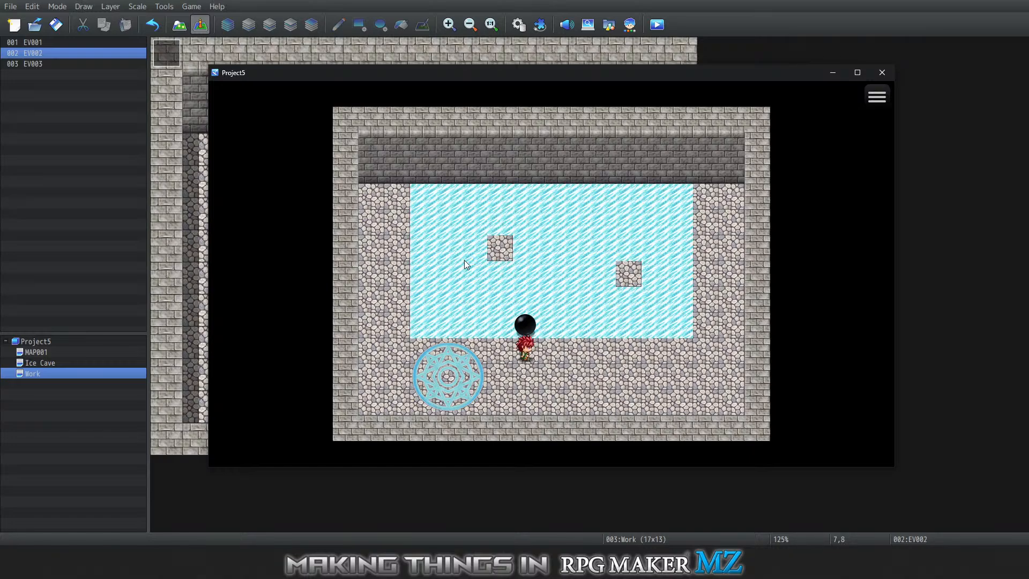
{"action": "key", "text": "Up"}
Walk around by the left-hand floor to the top ice row and push the ball right
{"action": "key", "text": "Left"}
{"action": "key", "text": "Left"}
{"action": "key", "text": "Left"}
{"action": "key", "text": "Left"}
{"action": "key", "text": "Left"}
{"action": "key", "text": "Left"}
{"action": "key", "text": "Up"}
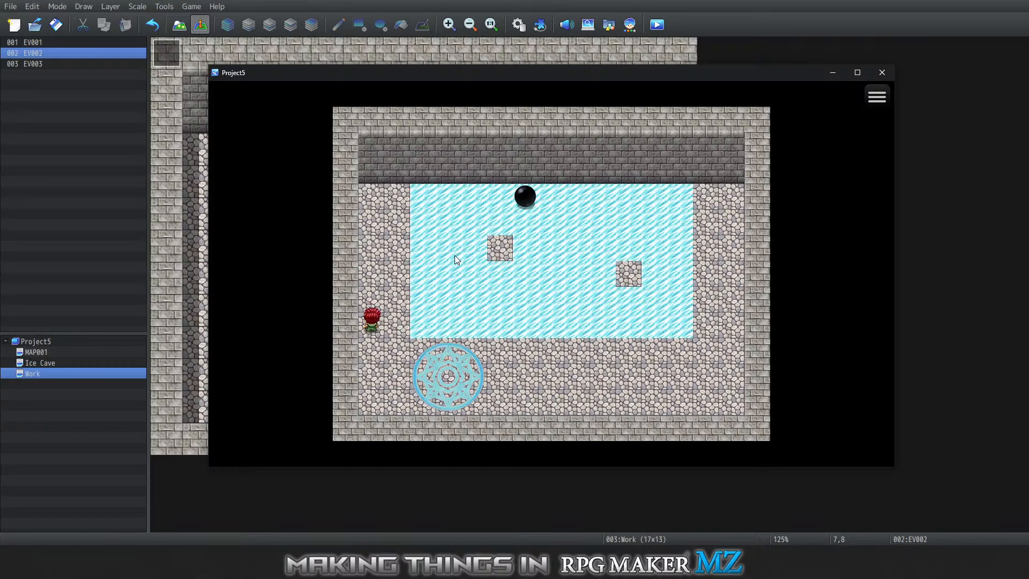
{"action": "key", "text": "Up"}
{"action": "key", "text": "Up"}
{"action": "key", "text": "Up"}
{"action": "key", "text": "Up"}
{"action": "key", "text": "Up"}
{"action": "key", "text": "Right"}
{"action": "key", "text": "Right"}
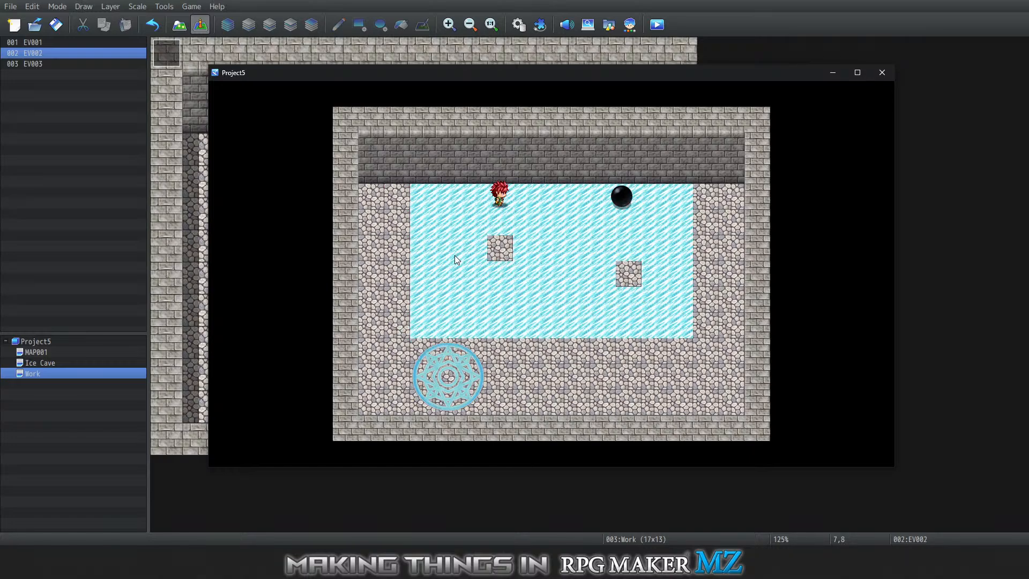
Slide across the ice, circle up the right-hand floor behind the ball, and push it left along the top row
{"action": "key", "text": "Right"}
{"action": "key", "text": "Down"}
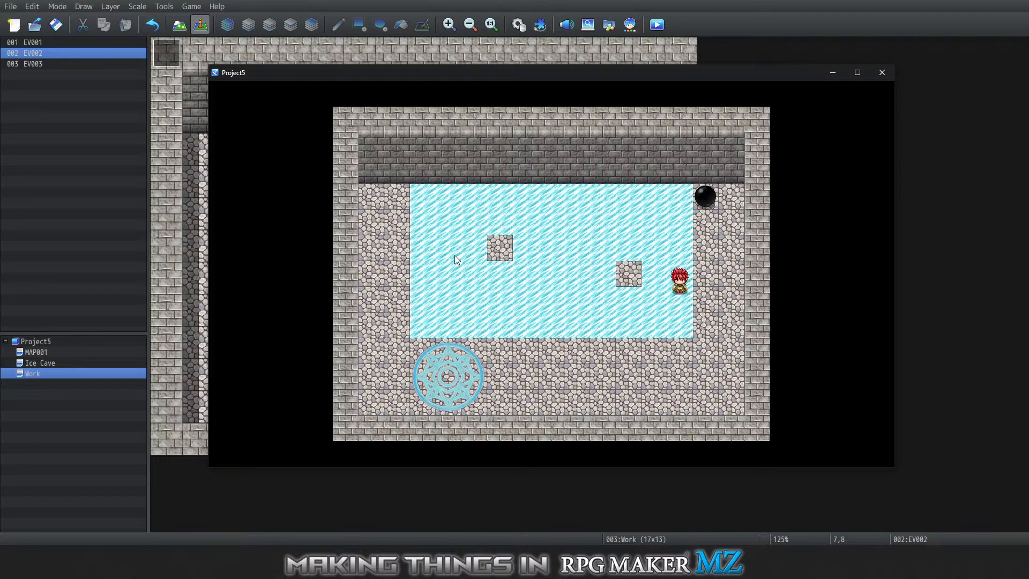
{"action": "key", "text": "Right"}
{"action": "key", "text": "Up"}
{"action": "key", "text": "Up"}
{"action": "key", "text": "Up"}
{"action": "key", "text": "Up"}
{"action": "key", "text": "Up"}
{"action": "key", "text": "Up"}
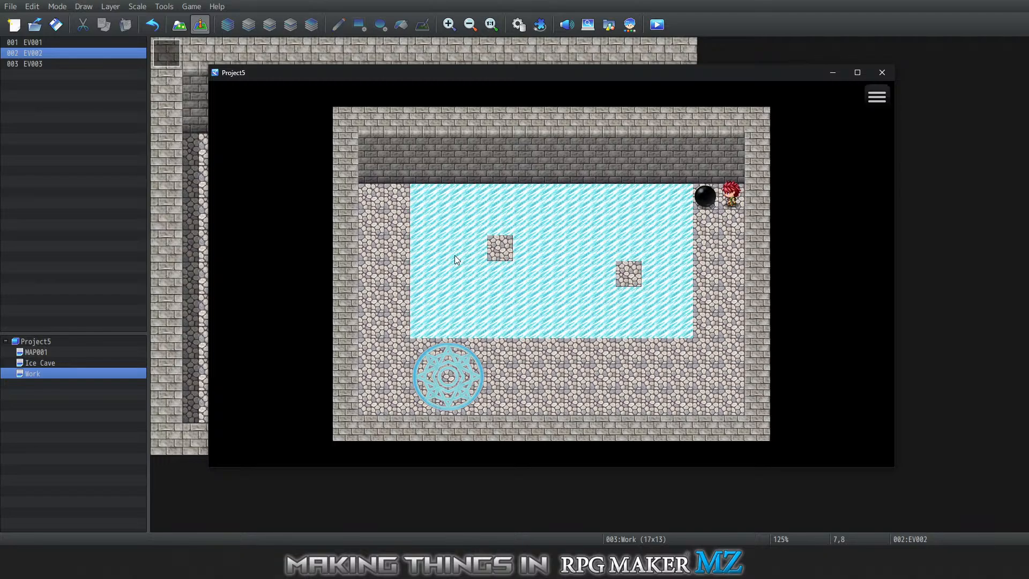
{"action": "key", "text": "Left"}
{"action": "key", "text": "Left"}
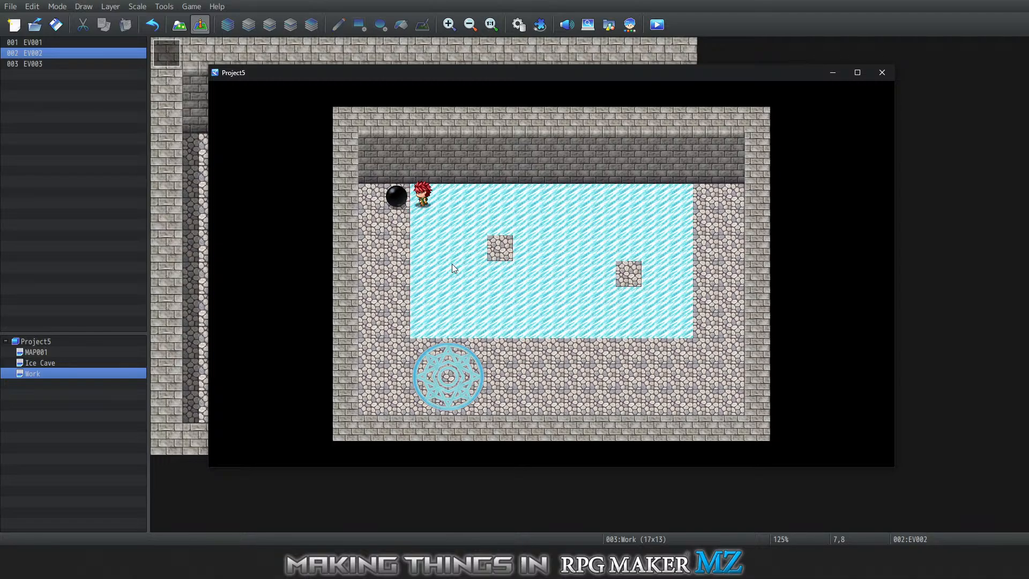
Circle to the left wall beside the ball and push it right along the top ice row
{"action": "key", "text": "Down"}
{"action": "key", "text": "Left"}
{"action": "key", "text": "Up"}
{"action": "key", "text": "Up"}
{"action": "key", "text": "Up"}
{"action": "key", "text": "Up"}
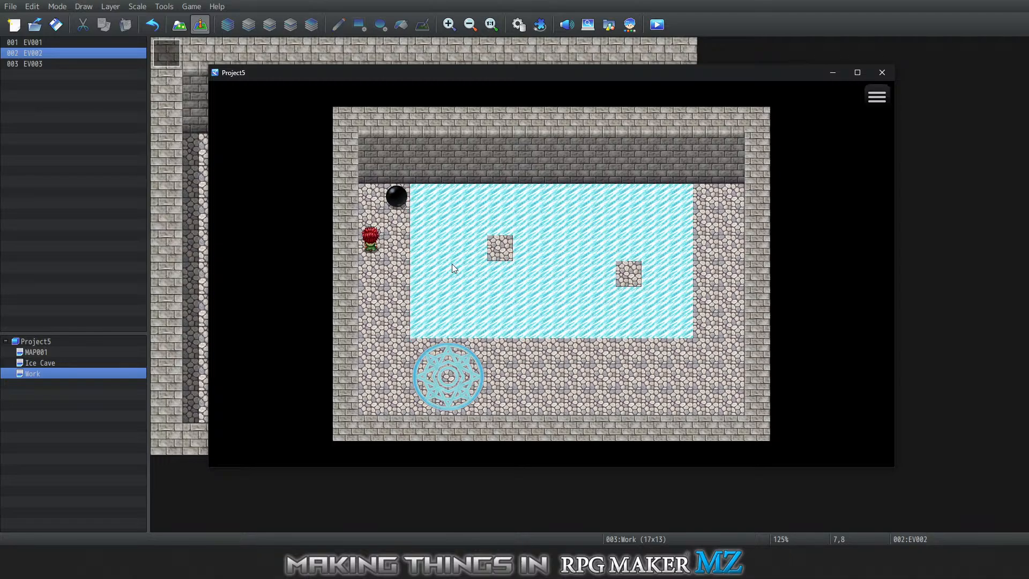
{"action": "key", "text": "Up"}
{"action": "key", "text": "Right"}
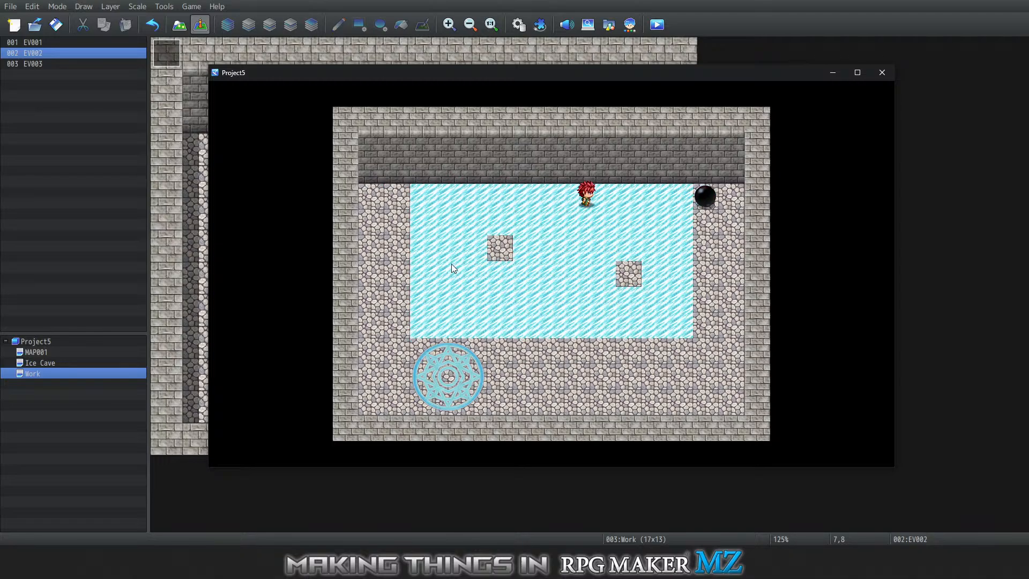
Return up the right-hand floor to the ball's far side and push it left along the top ice row
{"action": "key", "text": "Down"}
{"action": "key", "text": "Right"}
{"action": "key", "text": "Up"}
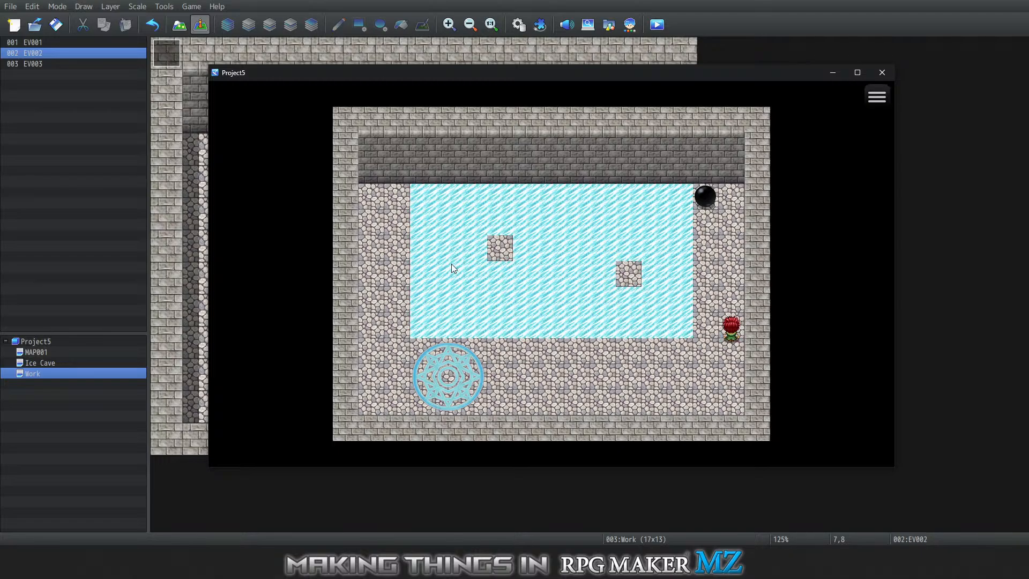
{"action": "key", "text": "Up"}
{"action": "key", "text": "Left"}
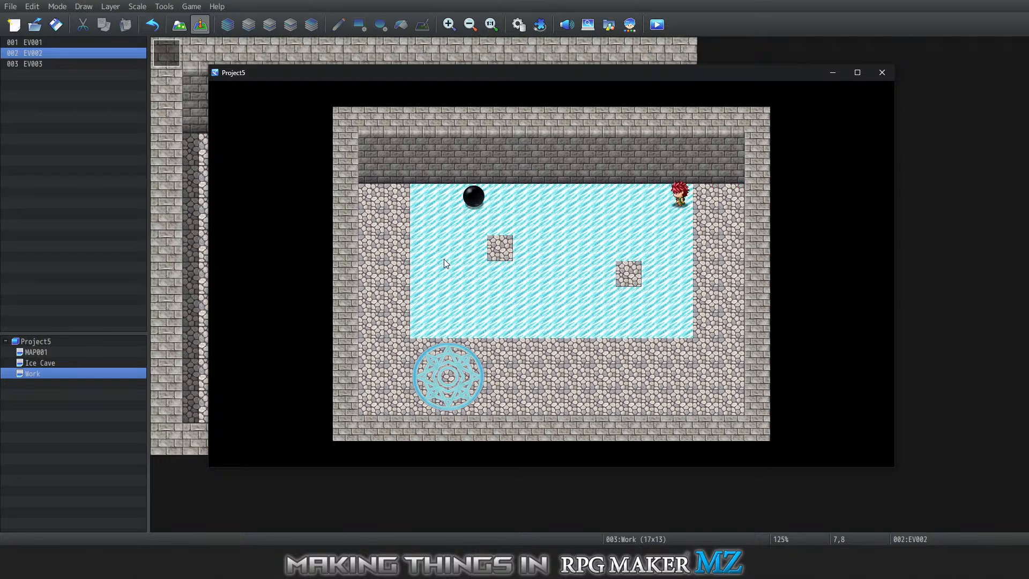
Cross the ice to the magic circle and activate its centre to reset the ball's position
{"action": "key", "text": "Left"}
{"action": "key", "text": "Down"}
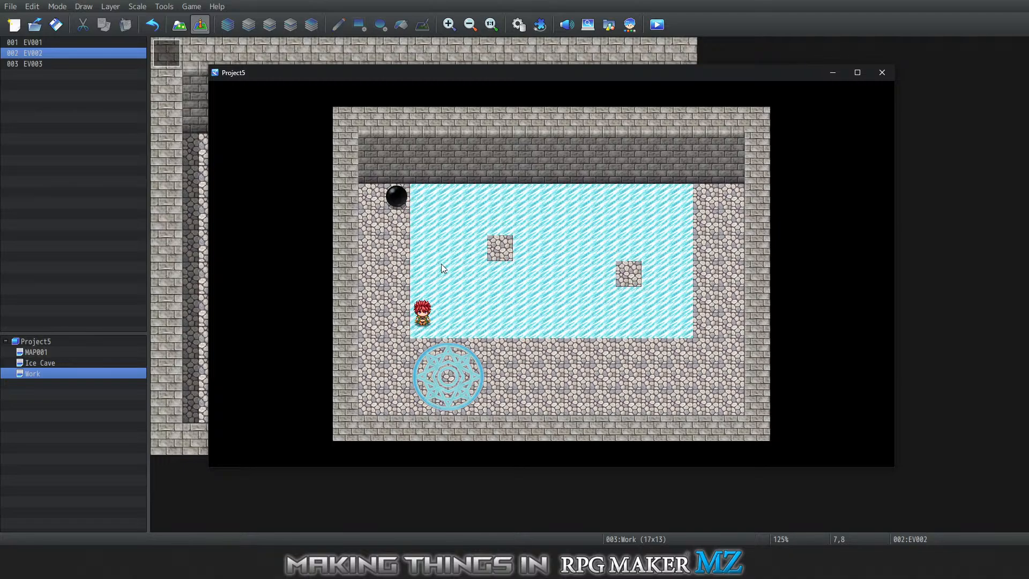
{"action": "key", "text": "Left"}
{"action": "key", "text": "Up"}
{"action": "key", "text": "Down"}
{"action": "key", "text": "Right"}
{"action": "key", "text": "Return"}
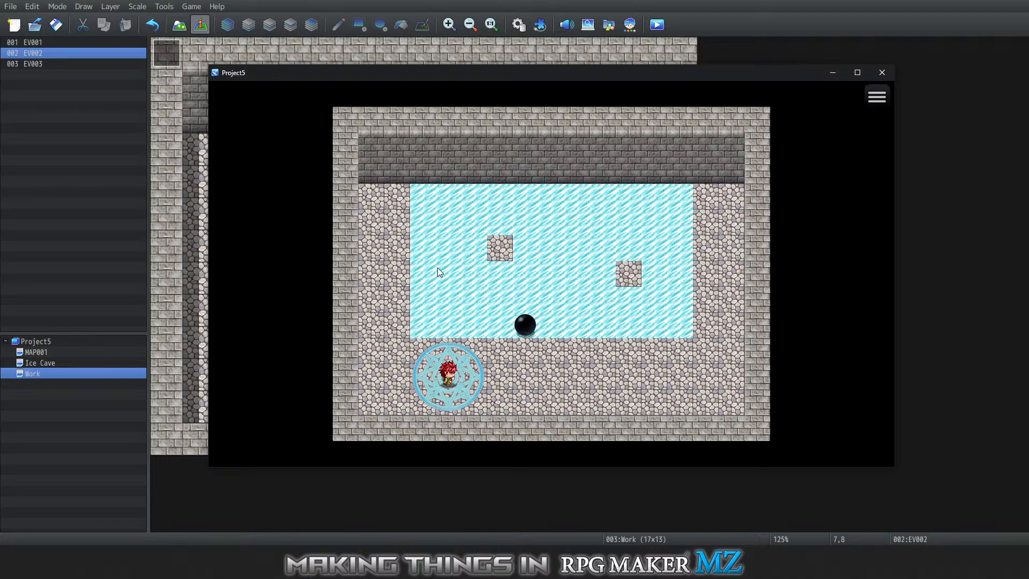
Walk from the magic circle to the floor tile below the ball and push the ball up the ice
{"action": "key", "text": "Left"}
{"action": "key", "text": "Right"}
{"action": "key", "text": "Up"}
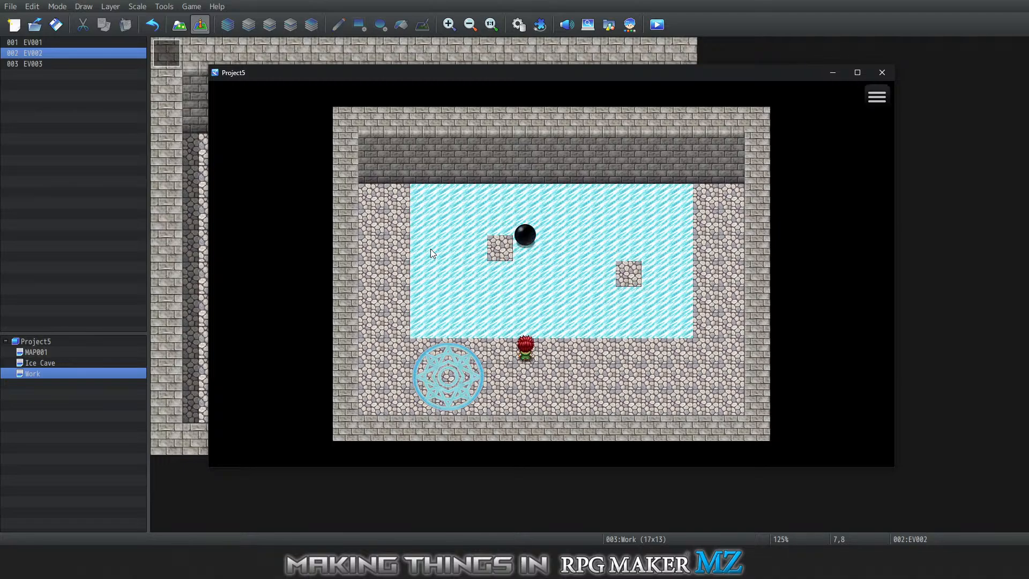
Slide around to the right-hand floor beside the top ice row and push the ball left along it
{"action": "key", "text": "Up"}
{"action": "key", "text": "Left"}
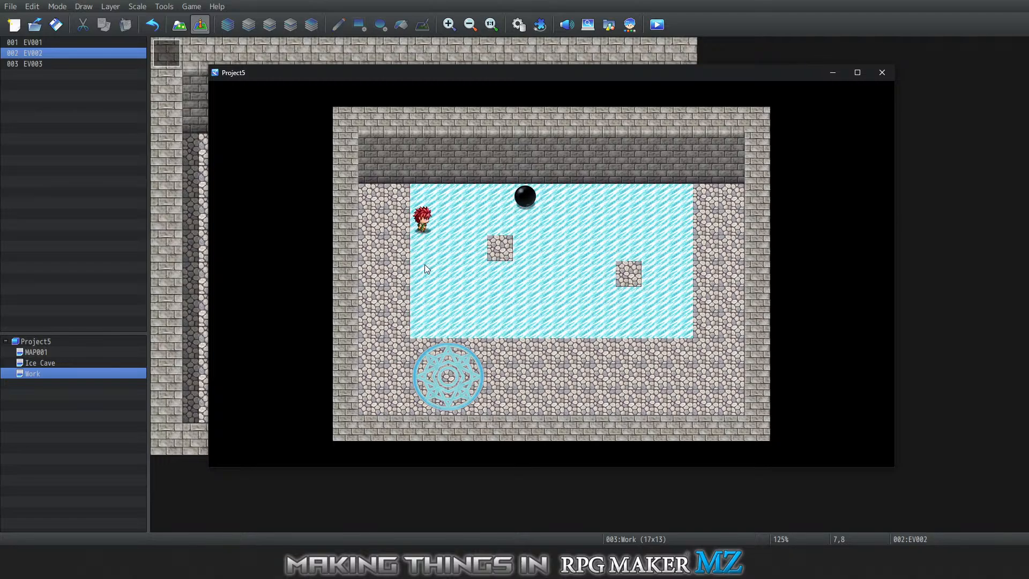
{"action": "key", "text": "Right"}
{"action": "key", "text": "Up"}
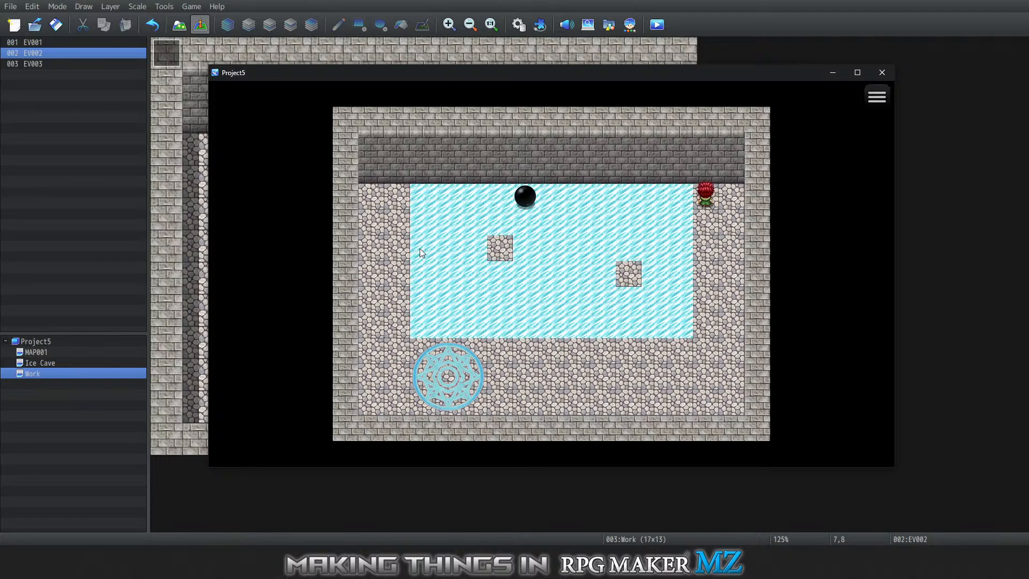
{"action": "key", "text": "Left"}
{"action": "key", "text": "Left"}
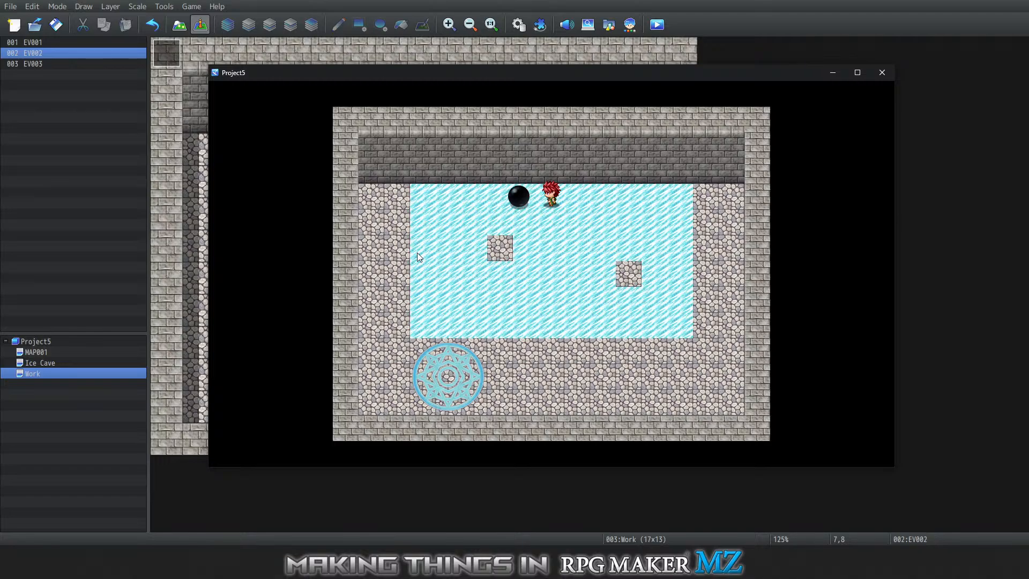
{"action": "key", "text": "Left"}
Circle over the left-hand floor to the wall side of the ball and push it right along the top ice row
{"action": "key", "text": "Down"}
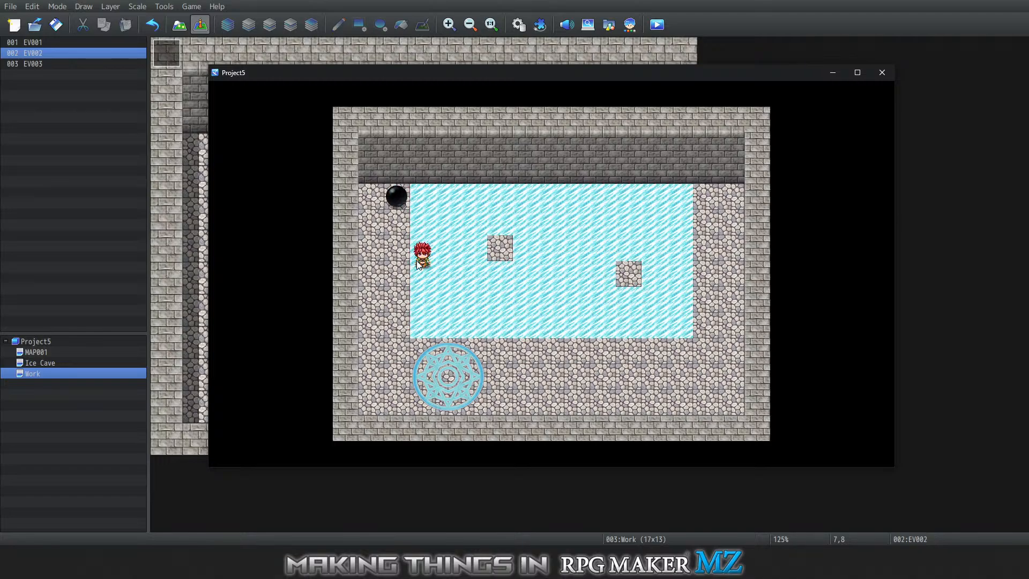
{"action": "key", "text": "Left"}
{"action": "key", "text": "Up"}
{"action": "key", "text": "Up"}
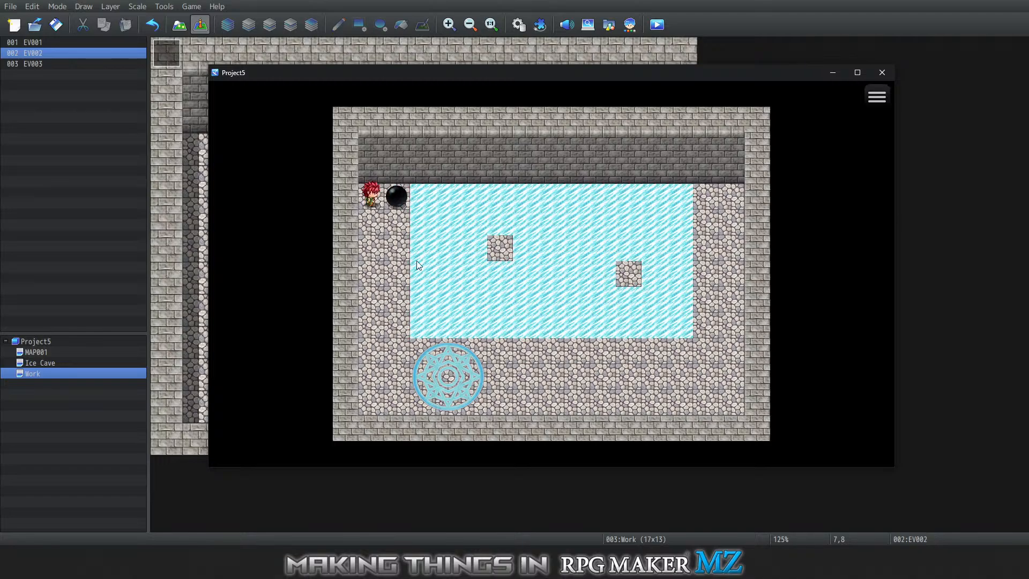
{"action": "key", "text": "Right"}
{"action": "key", "text": "Right"}
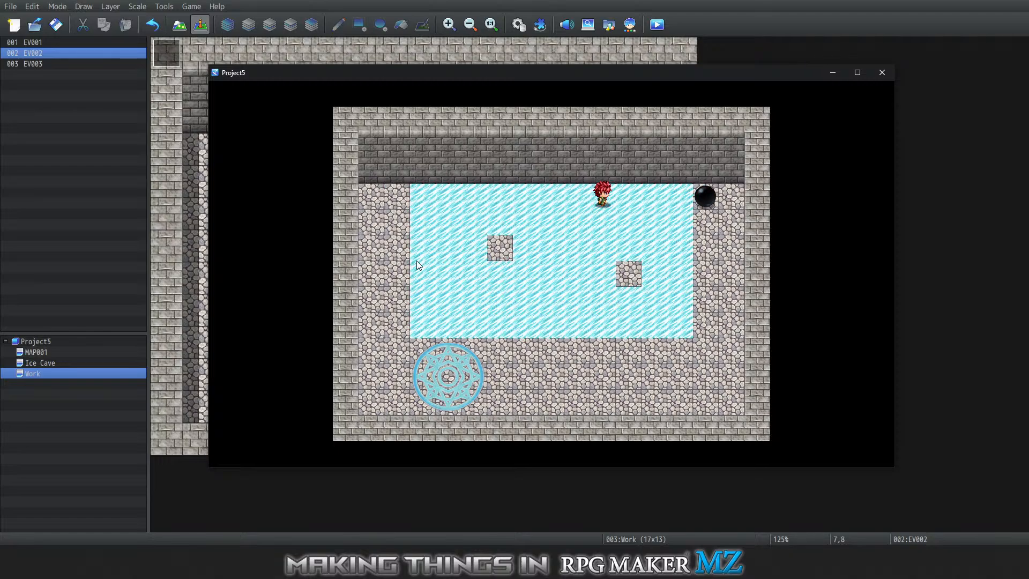
Walk down to the lower stone floor and end the playtest
{"action": "key", "text": "Down"}
{"action": "key", "text": "Down"}
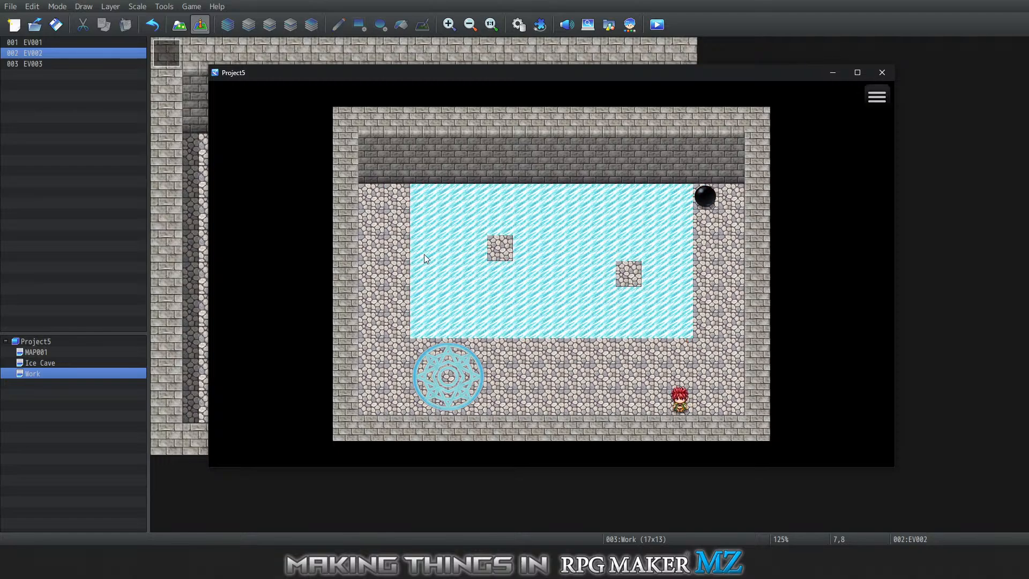
{"action": "key", "text": "Up"}
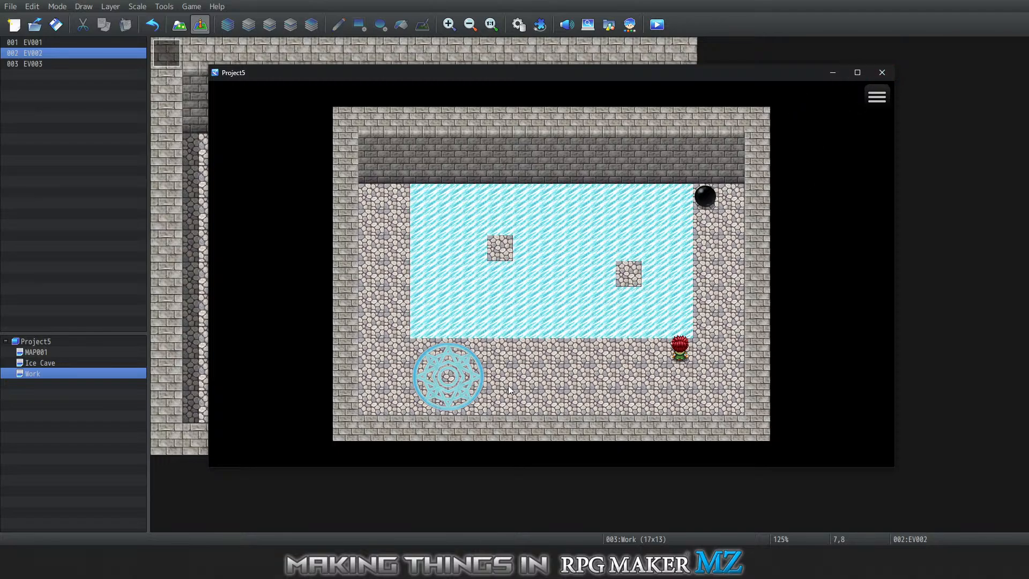
{"action": "left_click", "coordinate": [881, 71]}
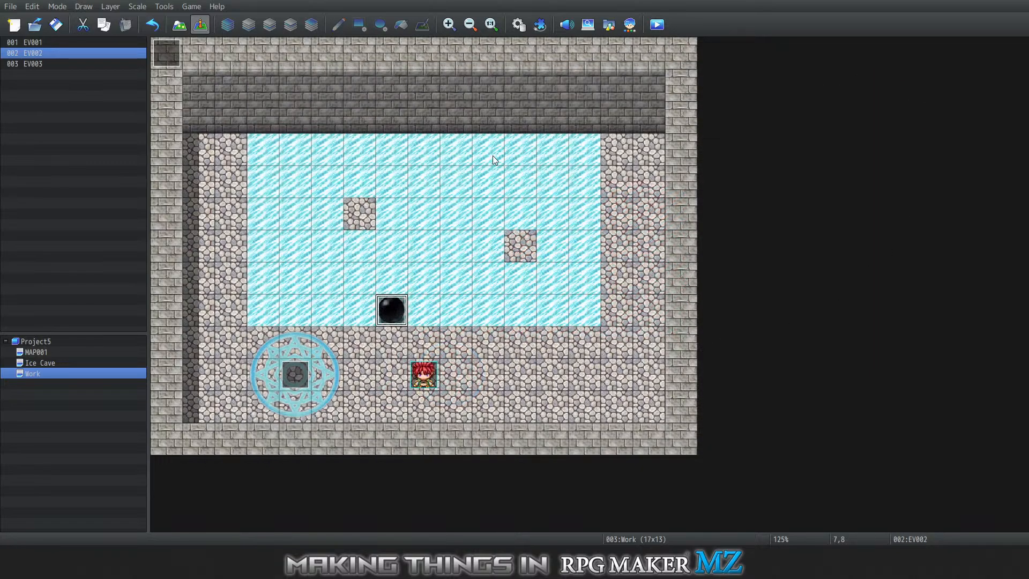
{"action": "right_click", "coordinate": [493, 155]}
{"action": "left_click", "coordinate": [489, 197]}
{"action": "left_click", "coordinate": [480, 237]}
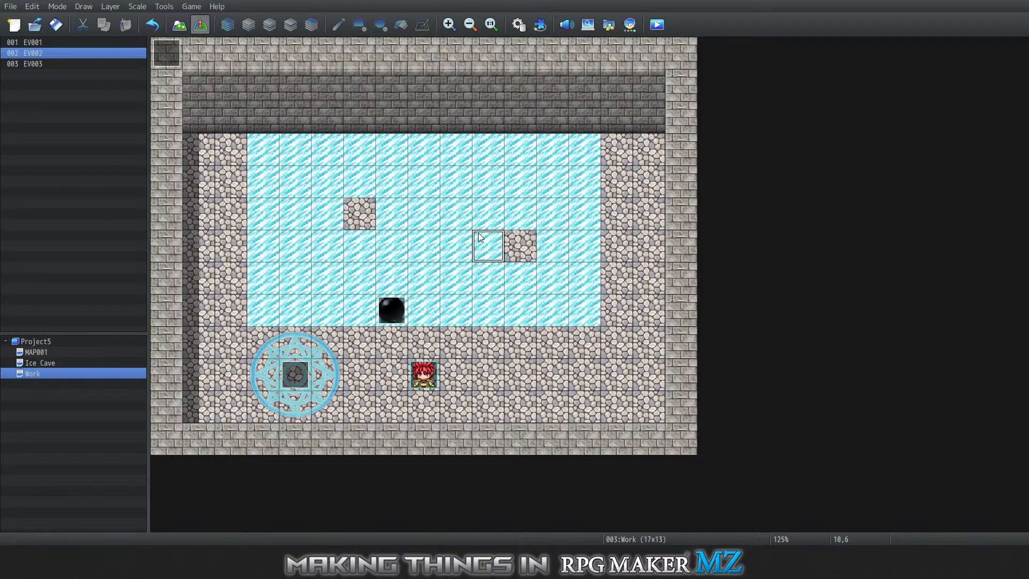
{"action": "left_click", "coordinate": [486, 224]}
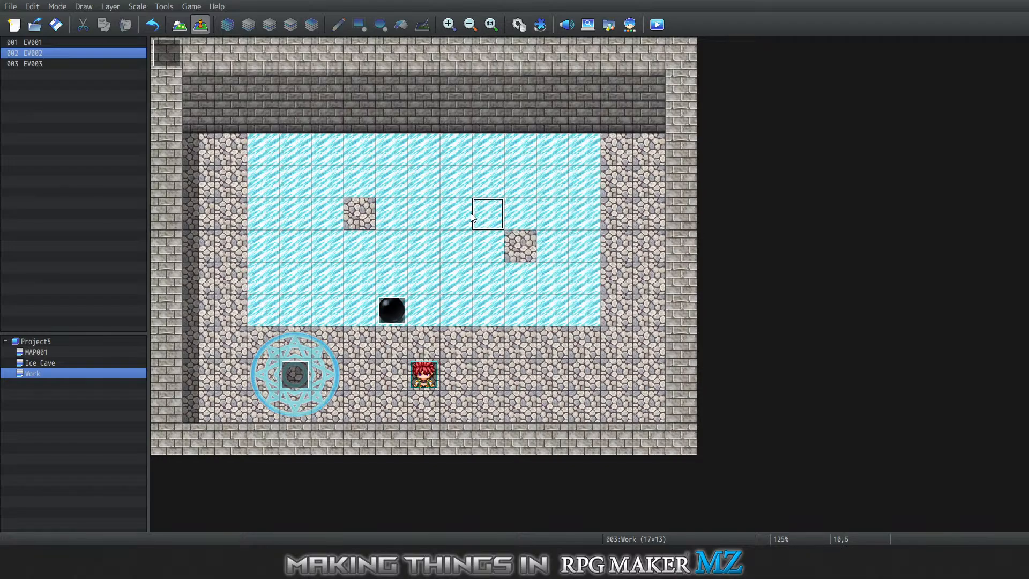
{"action": "right_click", "coordinate": [450, 211]}
{"action": "right_click", "coordinate": [434, 210]}
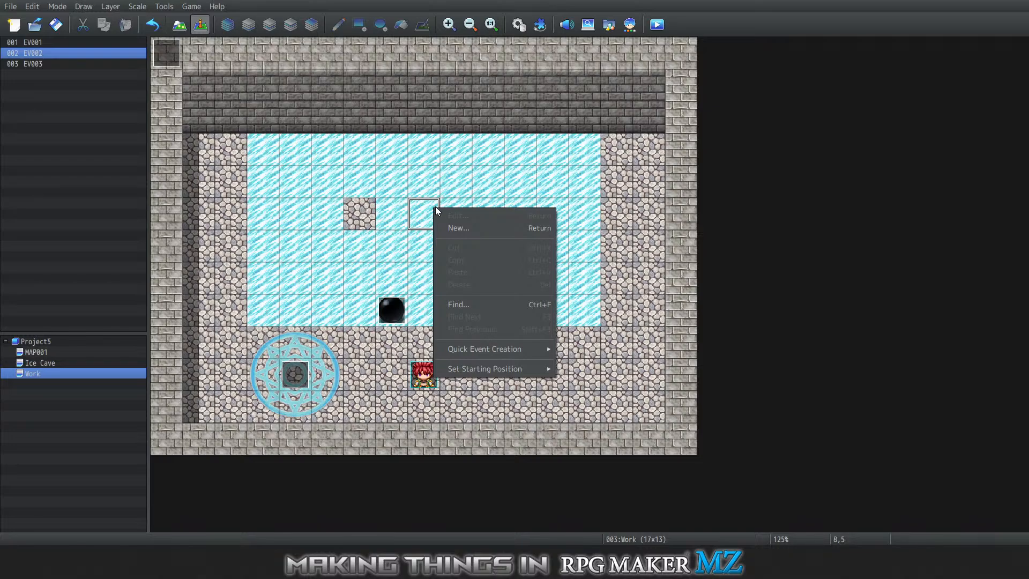
{"action": "left_click", "coordinate": [423, 182]}
{"action": "left_click", "coordinate": [424, 214]}
{"action": "right_click", "coordinate": [428, 217]}
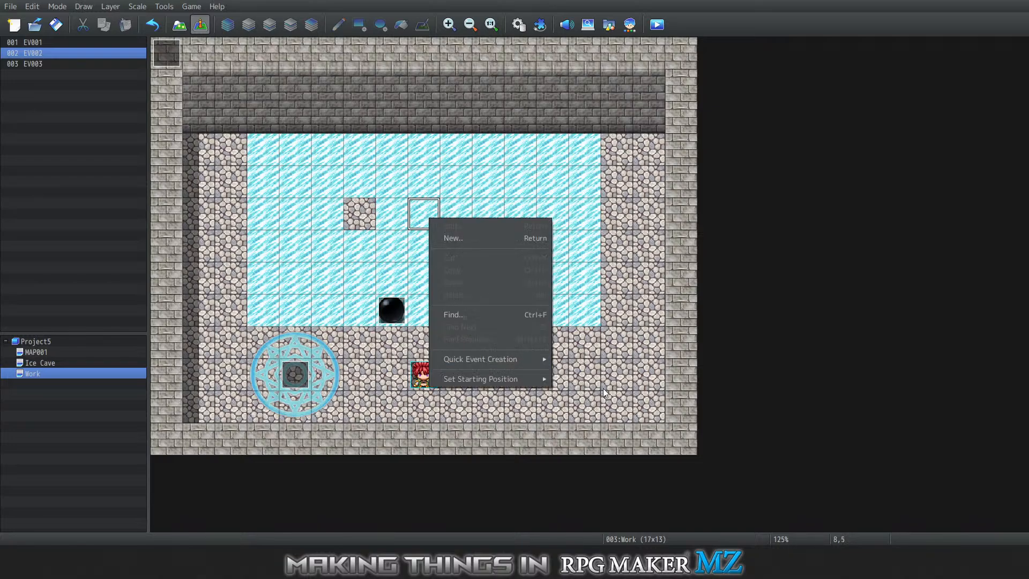
{"action": "left_click", "coordinate": [645, 435]}
{"action": "left_click", "coordinate": [433, 214]}
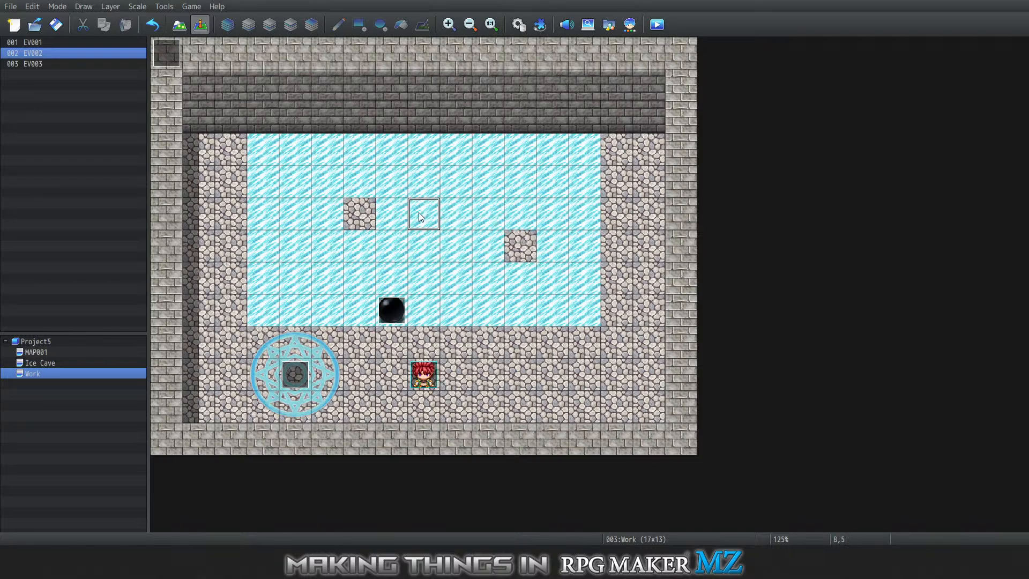
{"action": "right_click", "coordinate": [421, 216]}
{"action": "left_click", "coordinate": [402, 216]}
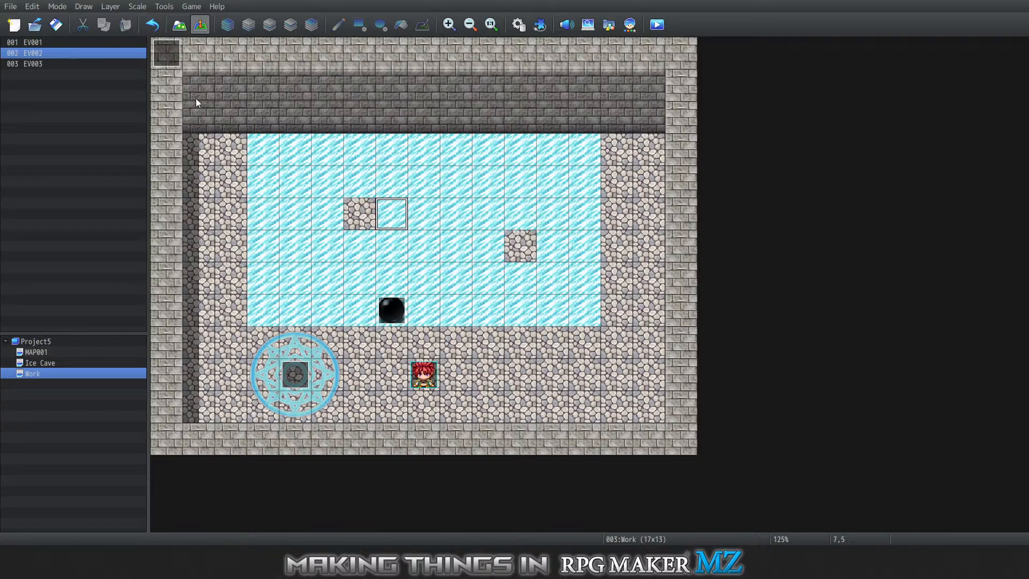
In map editing mode, place a cobblestone floor tile on the ice at 8,5 and check the region IDs around it
{"action": "left_click", "coordinate": [179, 24]}
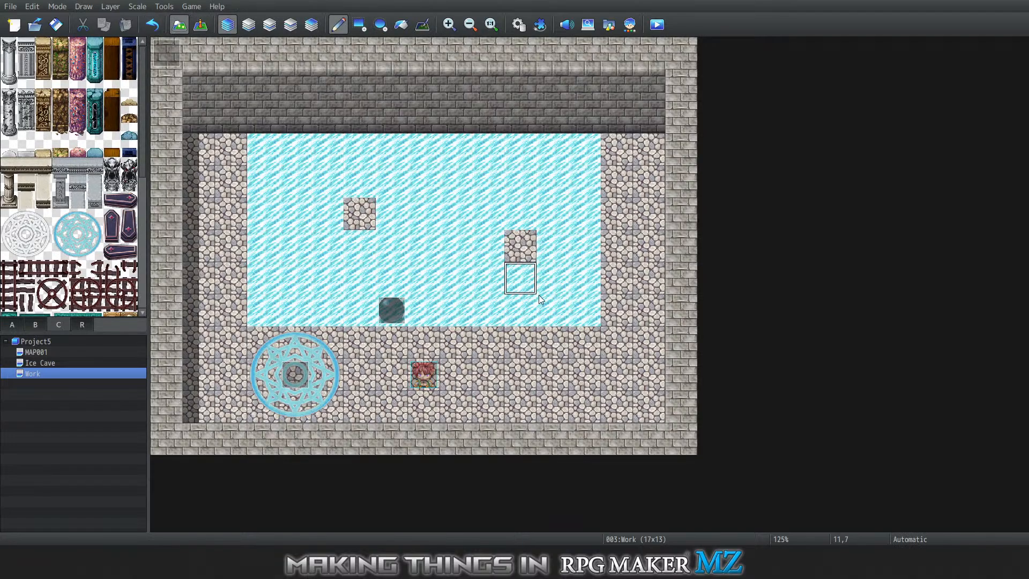
{"action": "left_click", "coordinate": [424, 214]}
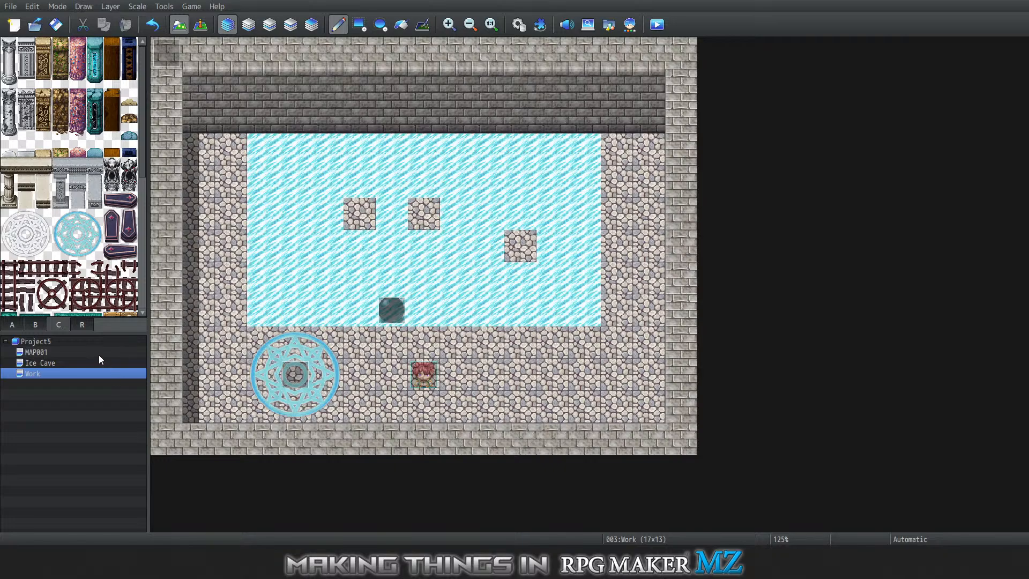
{"action": "scroll", "coordinate": [56, 259], "scroll_direction": "down", "scroll_amount": 5}
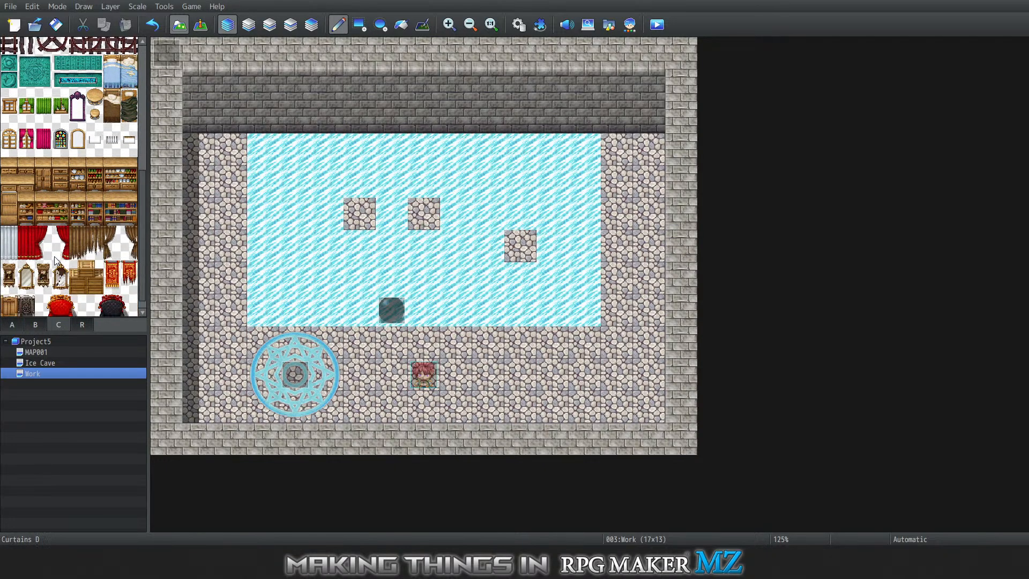
{"action": "left_click", "coordinate": [38, 324]}
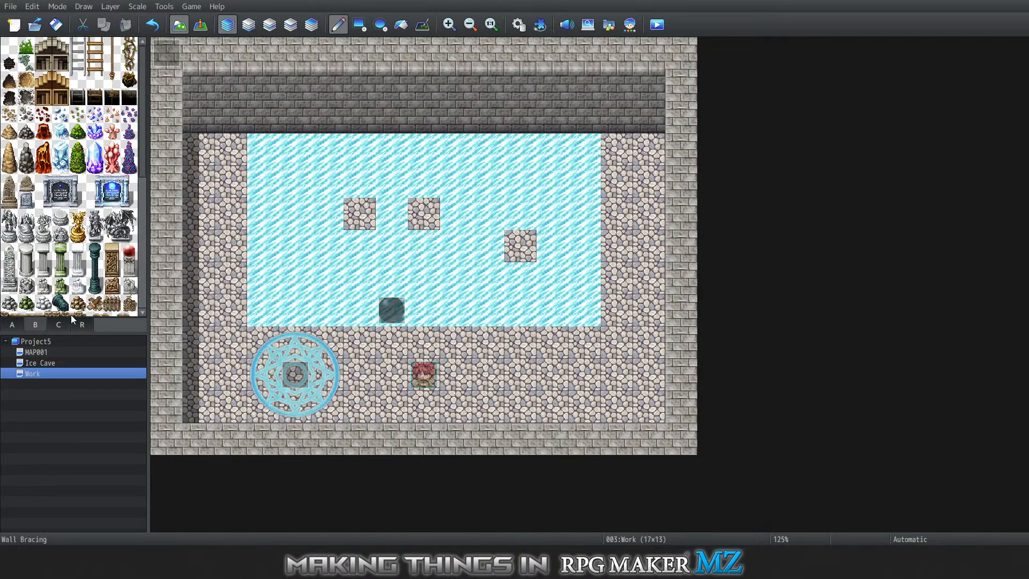
{"action": "left_click", "coordinate": [82, 324]}
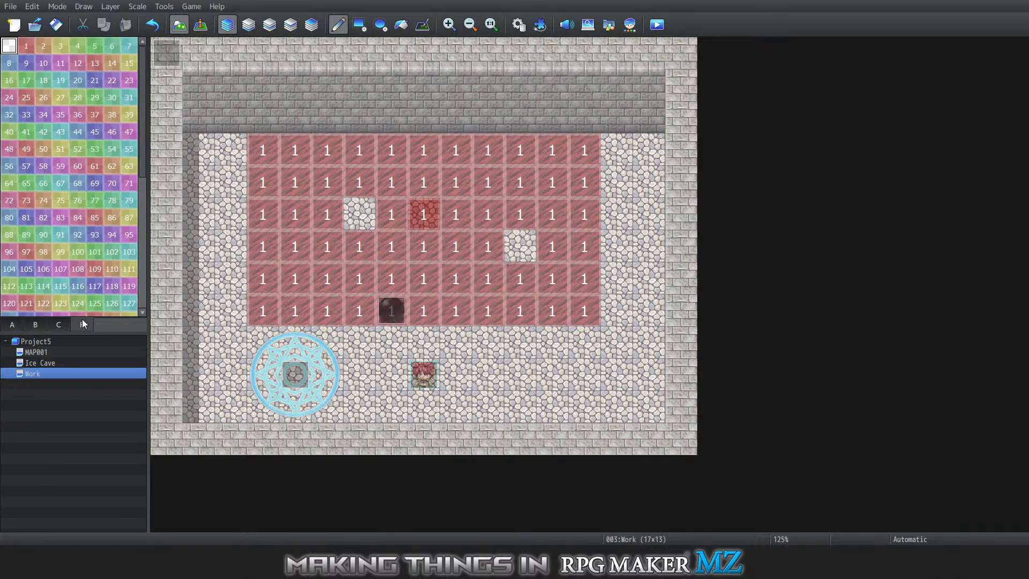
Replace the tile at 8,5 with the glowing green round floor tile, keeping no second copy at 9,4
{"action": "left_click", "coordinate": [42, 323]}
{"action": "left_click", "coordinate": [18, 324]}
{"action": "scroll", "coordinate": [53, 204], "scroll_direction": "down", "scroll_amount": 6}
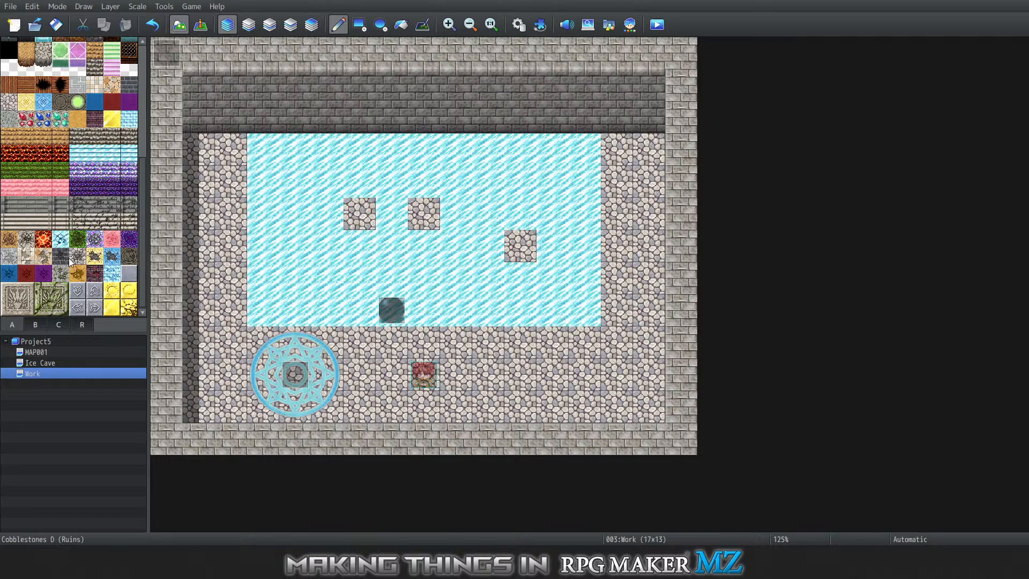
{"action": "scroll", "coordinate": [75, 276], "scroll_direction": "up", "scroll_amount": 5}
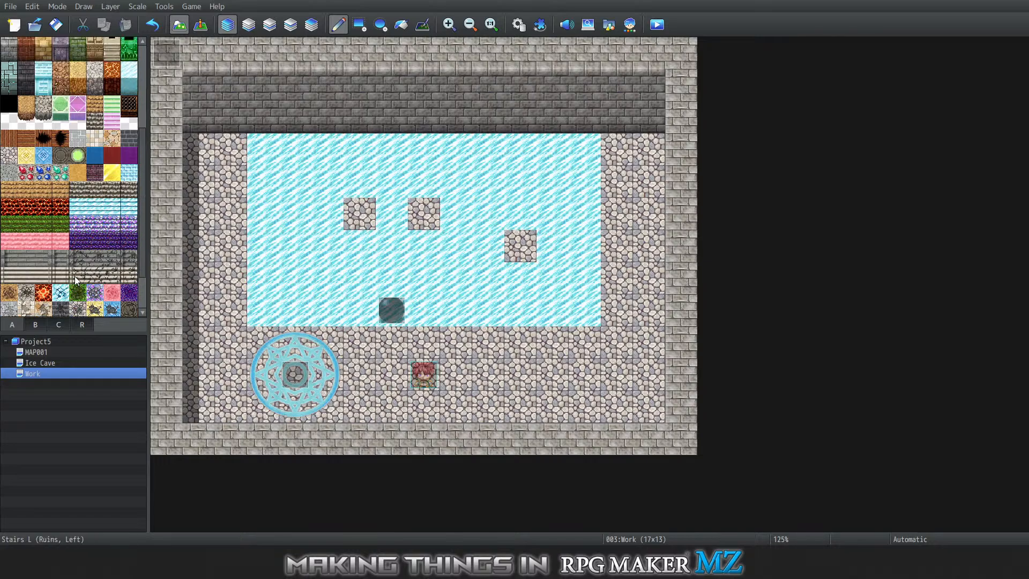
{"action": "left_click", "coordinate": [60, 262]}
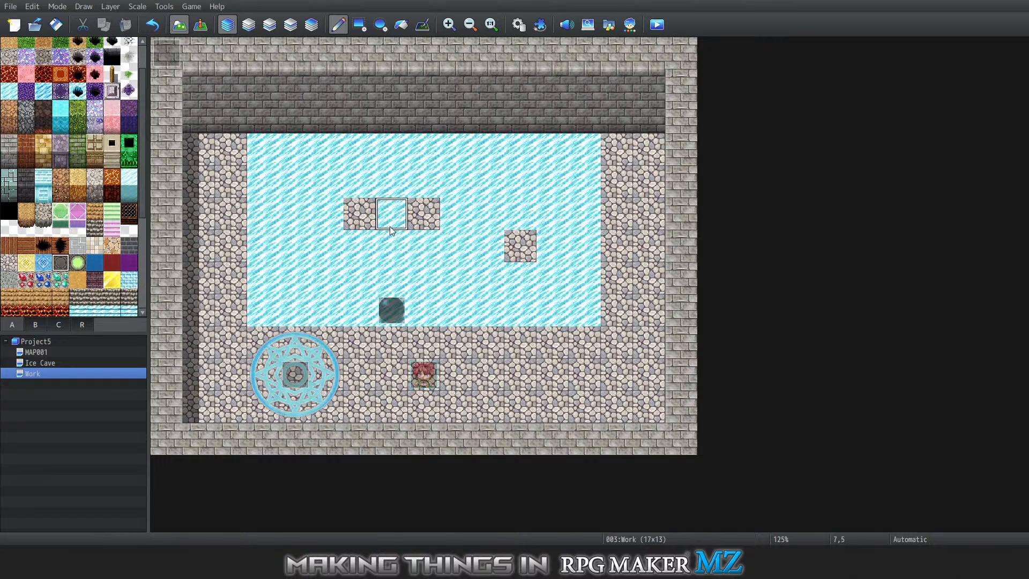
{"action": "left_click", "coordinate": [424, 213]}
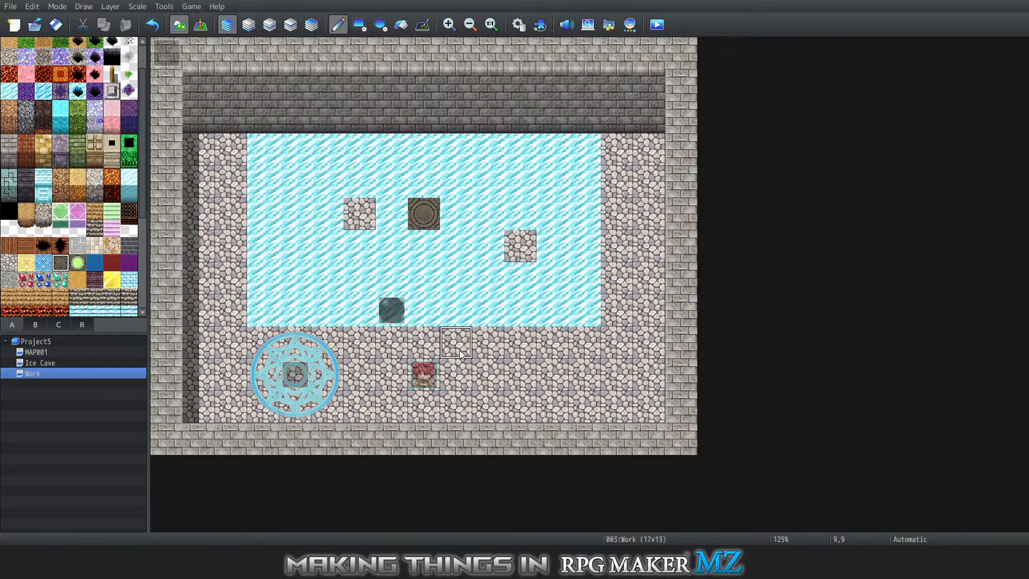
{"action": "left_click", "coordinate": [78, 263]}
{"action": "left_click", "coordinate": [423, 214]}
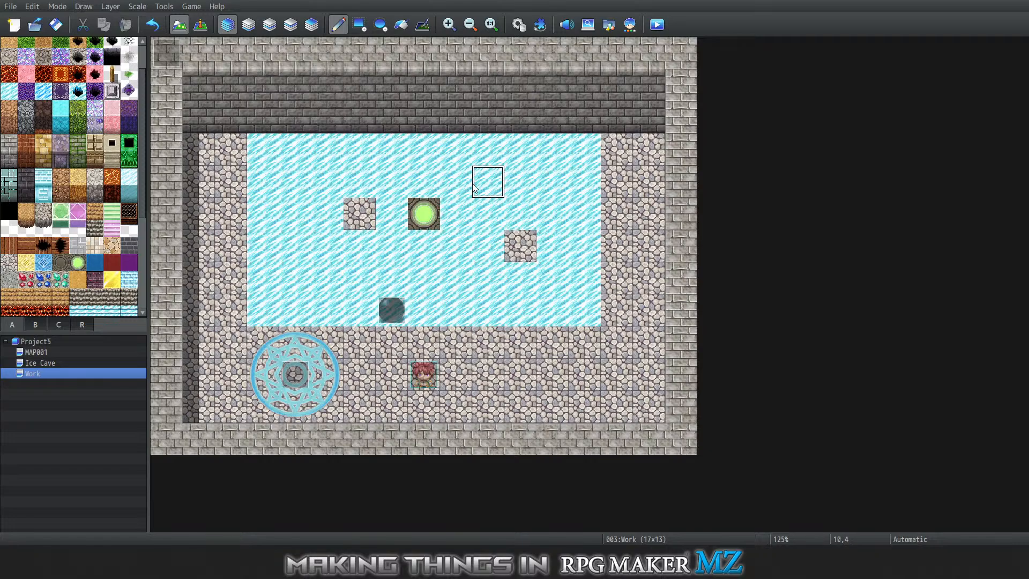
{"action": "left_click", "coordinate": [456, 183]}
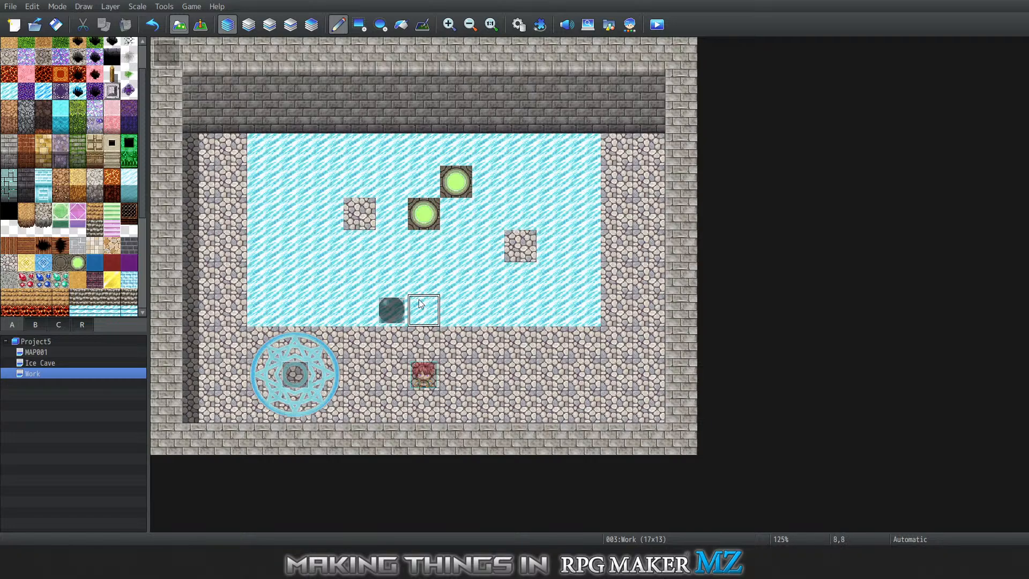
{"action": "key", "text": "ctrl+z"}
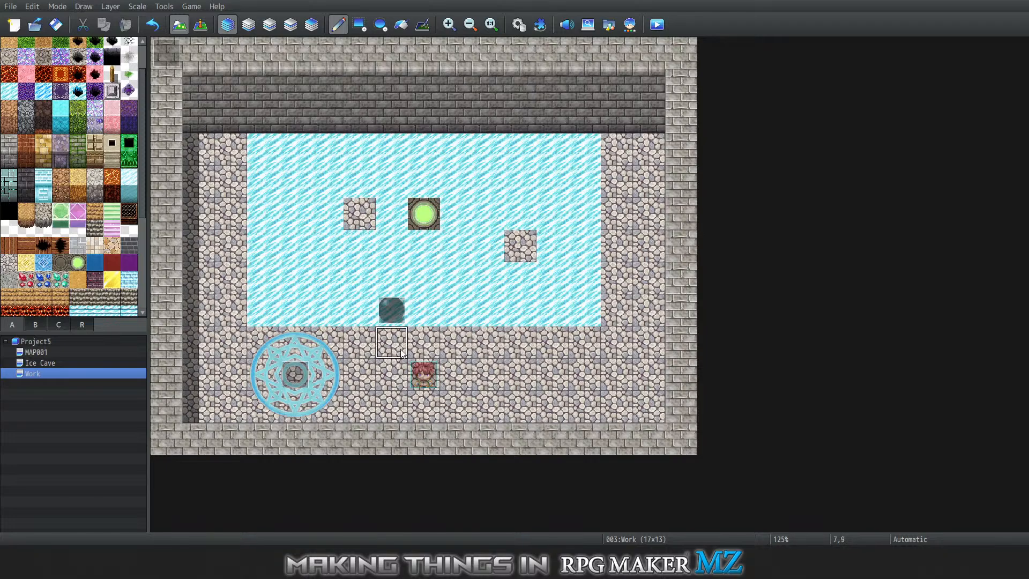
Clear the region ID on the glowing green tile at 8,5 and assign region ID 2 to it
{"action": "left_click", "coordinate": [86, 325]}
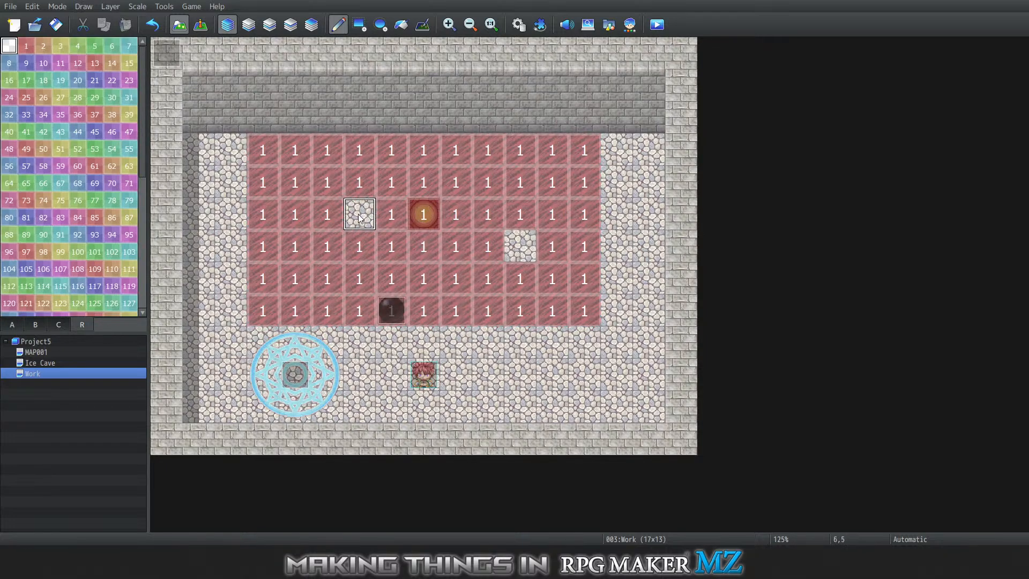
{"action": "left_click", "coordinate": [423, 214]}
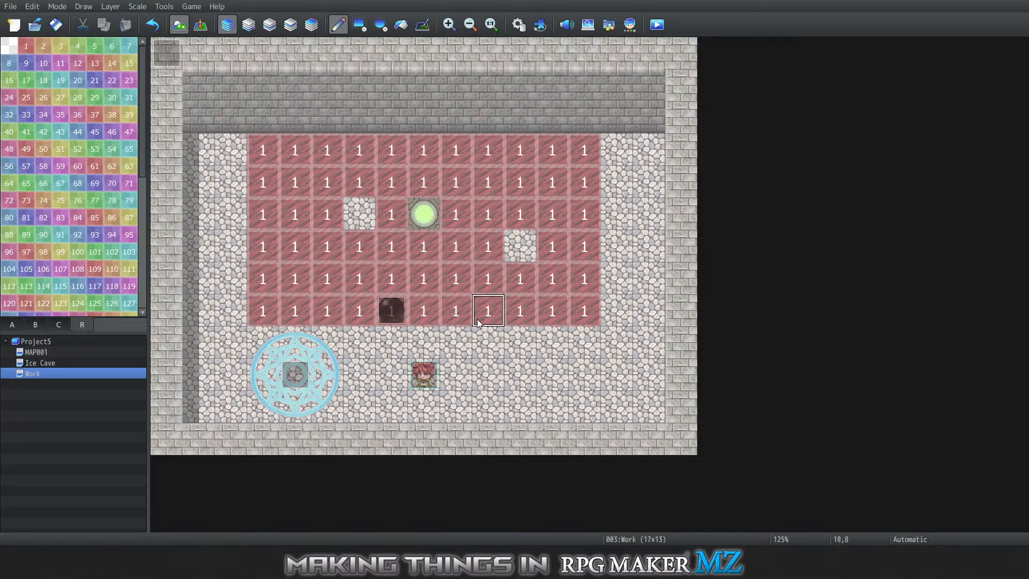
{"action": "left_click", "coordinate": [44, 50]}
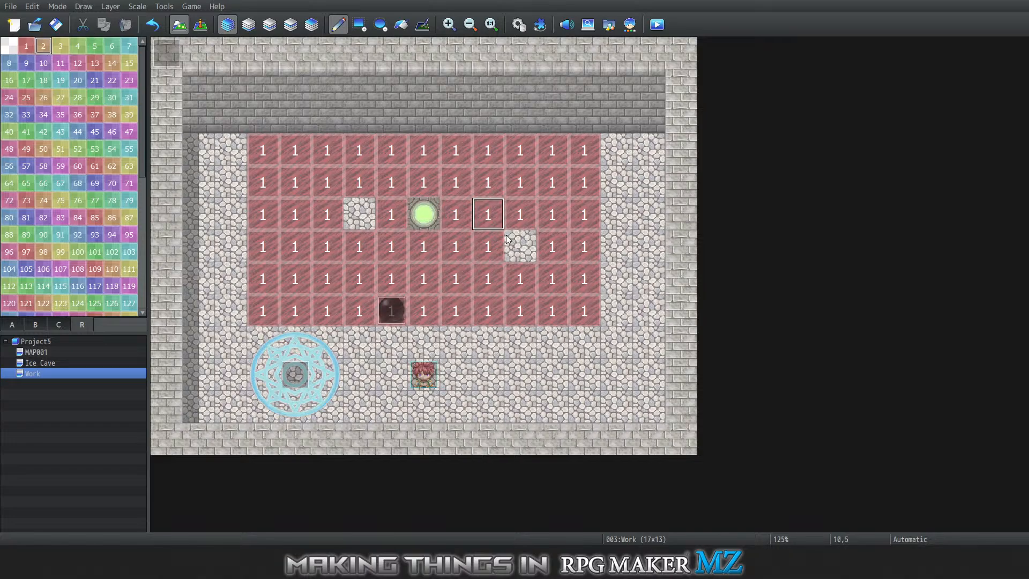
{"action": "left_click", "coordinate": [423, 214]}
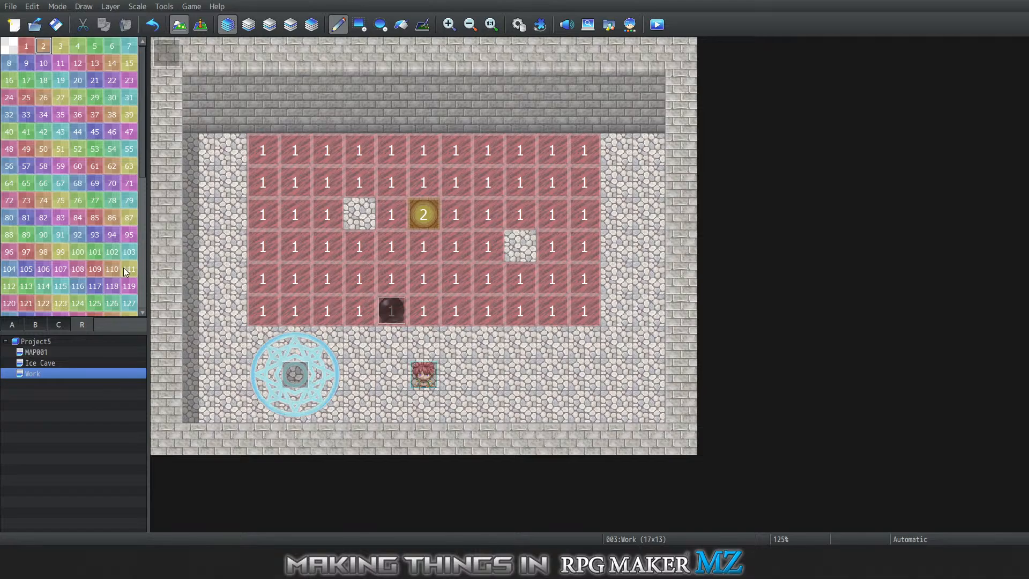
Open the ball event EV002 in the event editor and show its second event page
{"action": "left_click", "coordinate": [200, 24]}
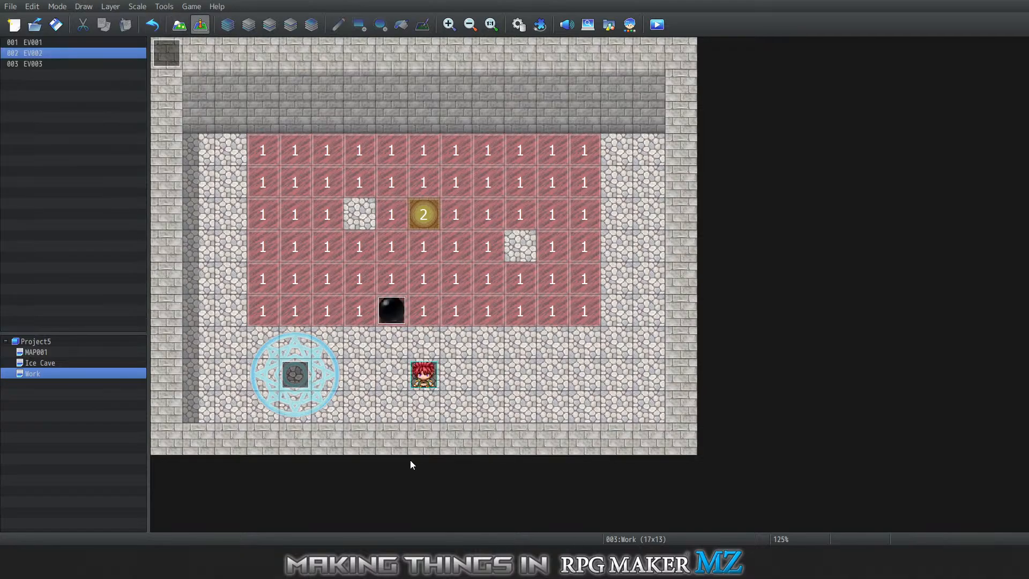
{"action": "right_click", "coordinate": [391, 310]}
{"action": "left_click", "coordinate": [407, 320]}
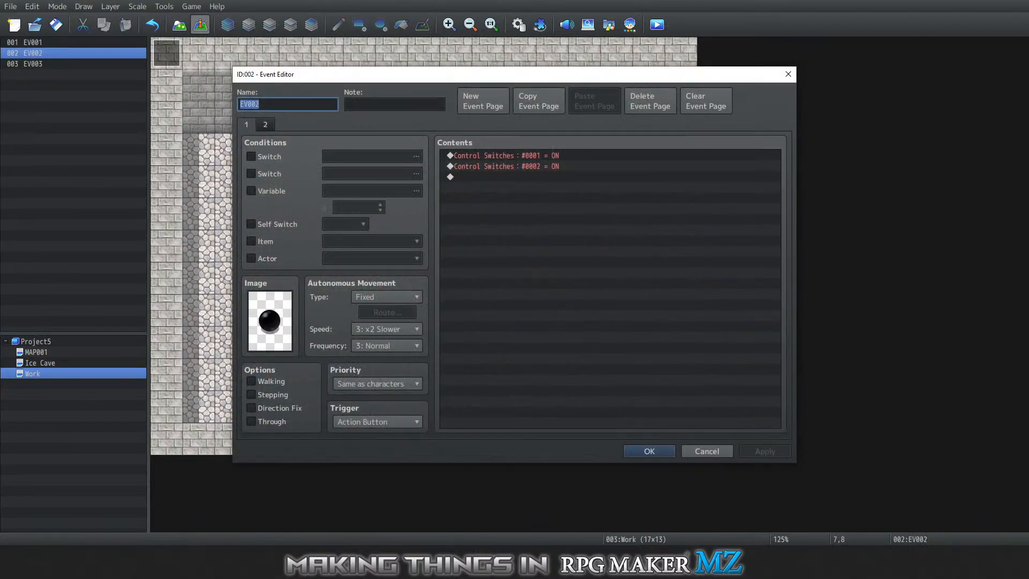
{"action": "left_click", "coordinate": [265, 125]}
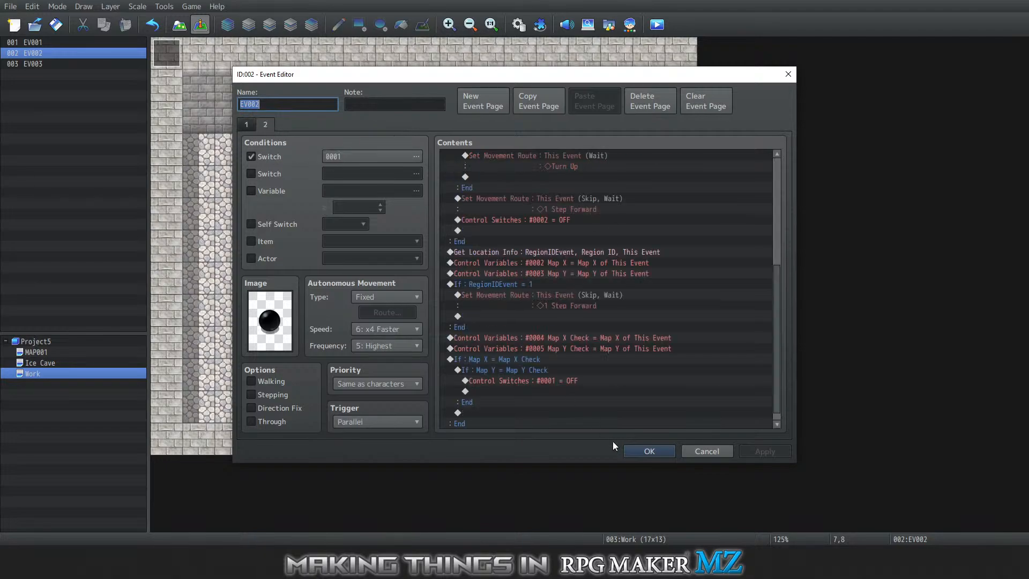
Examine the commands on the second event page around the RegionIDEvent = 1 branch
{"action": "scroll", "coordinate": [535, 407], "scroll_direction": "down", "scroll_amount": 1}
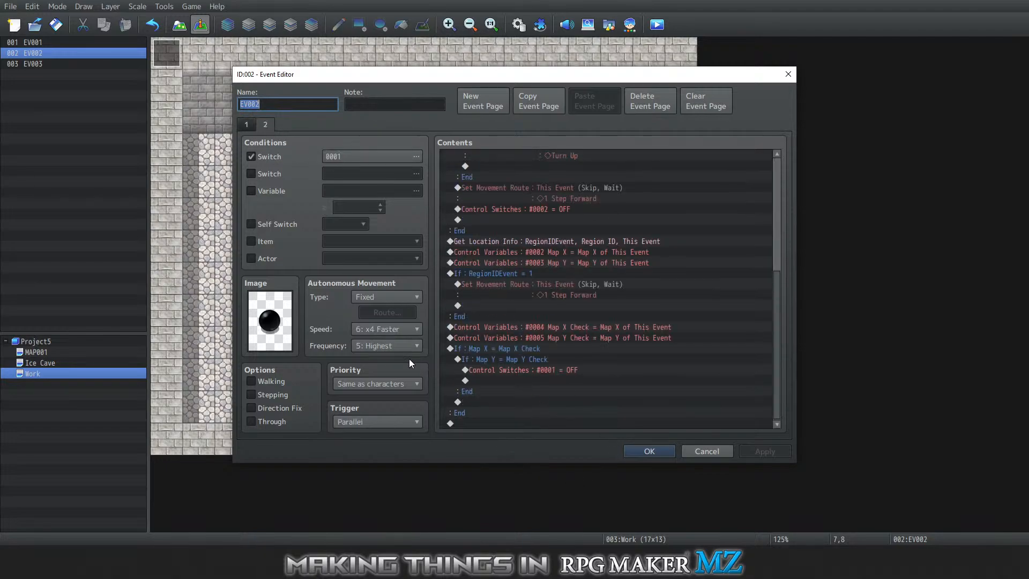
{"action": "scroll", "coordinate": [569, 348], "scroll_direction": "up", "scroll_amount": 7}
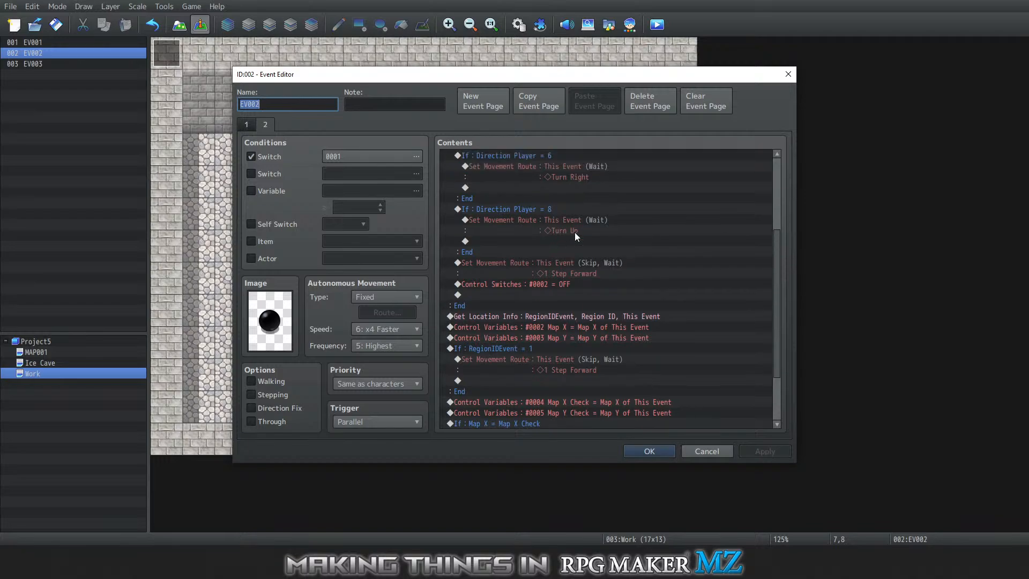
{"action": "left_click", "coordinate": [498, 348]}
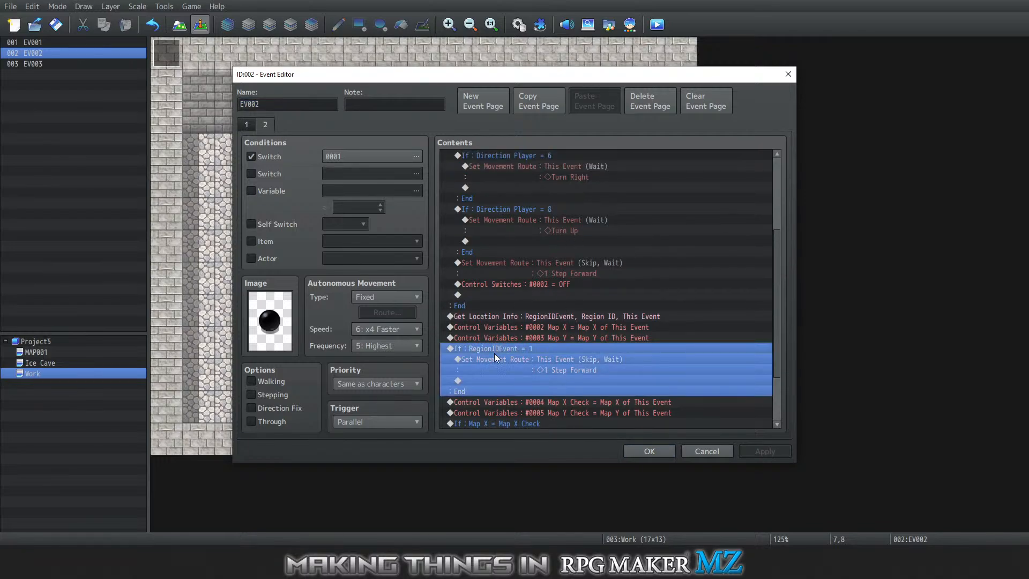
{"action": "scroll", "coordinate": [515, 373], "scroll_direction": "down", "scroll_amount": 7}
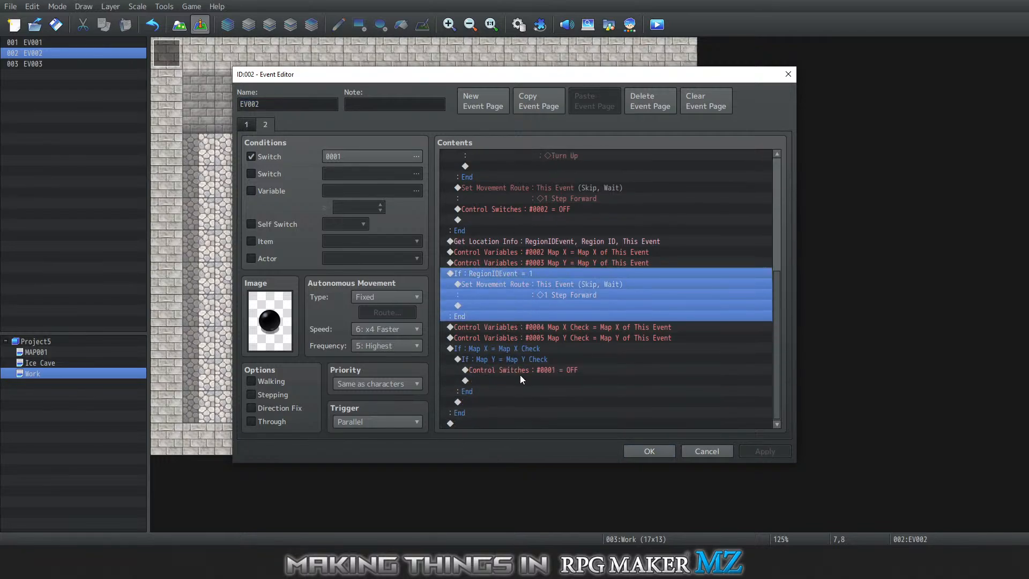
{"action": "scroll", "coordinate": [519, 350], "scroll_direction": "up", "scroll_amount": 4}
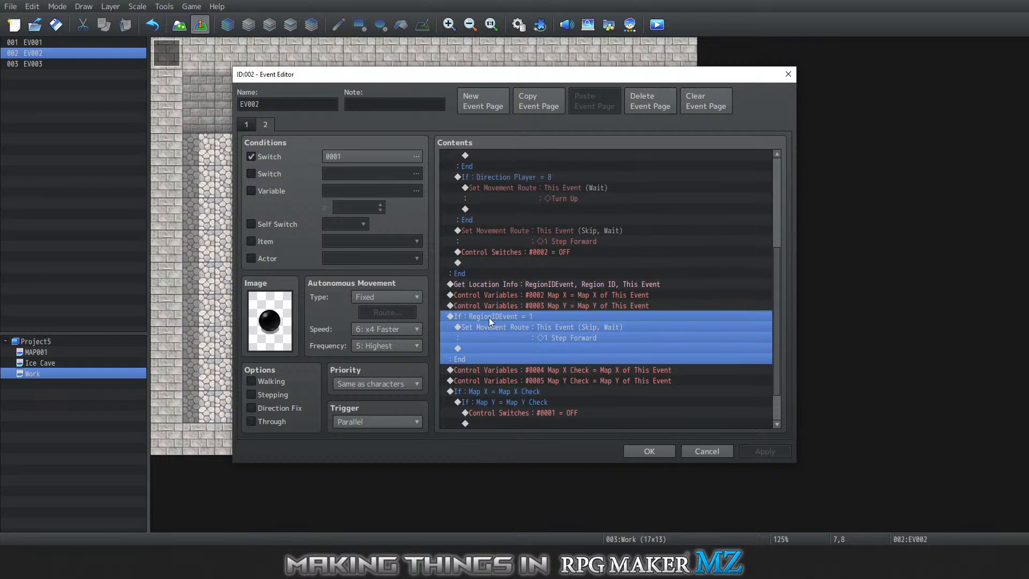
{"action": "right_click", "coordinate": [489, 318]}
{"action": "left_click", "coordinate": [523, 325]}
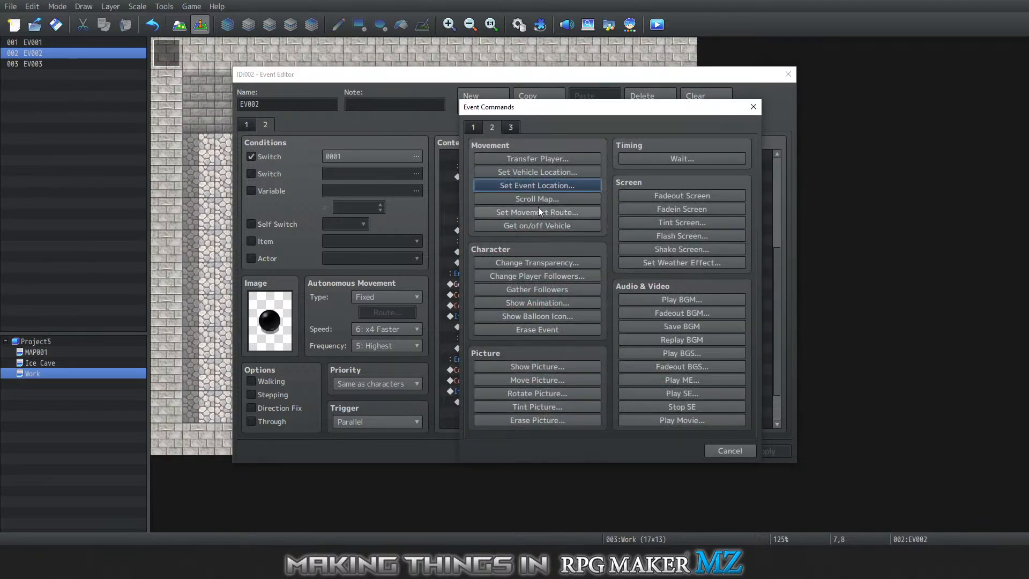
{"action": "left_click", "coordinate": [752, 106]}
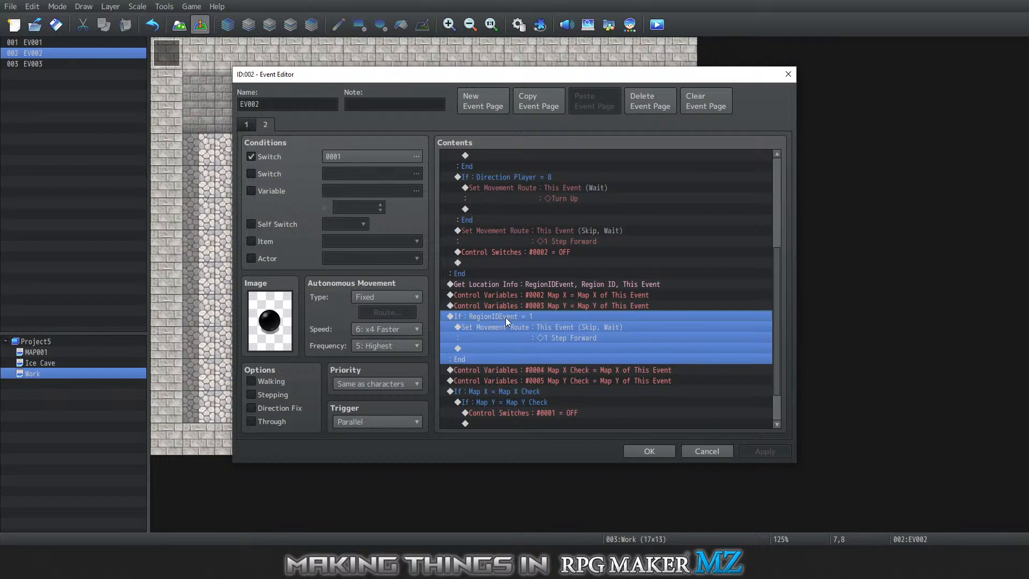
Duplicate the RegionIDEvent = 1 branch directly below itself and delete the movement route from the first copy
{"action": "right_click", "coordinate": [506, 317]}
{"action": "left_click", "coordinate": [535, 366]}
{"action": "right_click", "coordinate": [493, 312]}
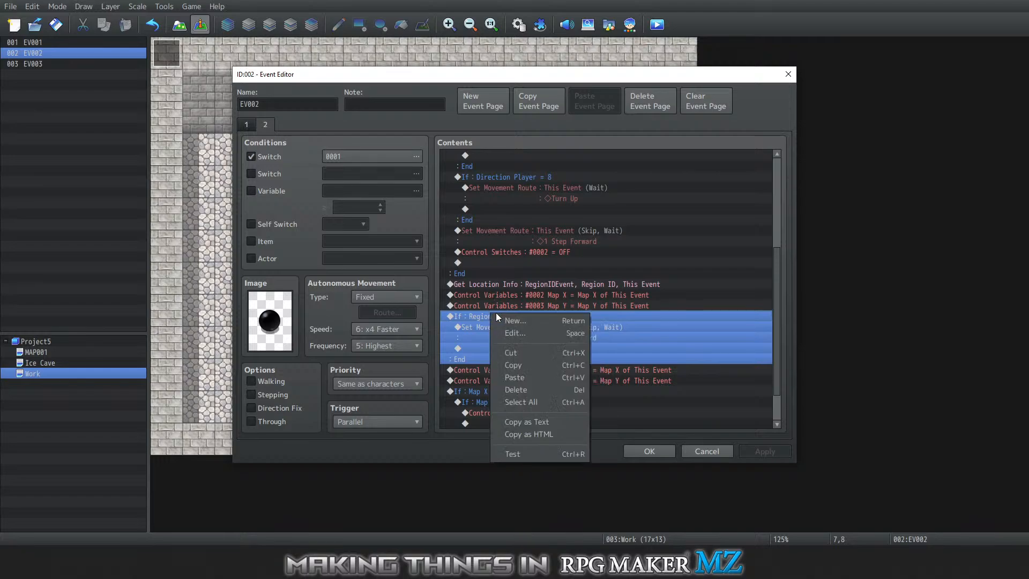
{"action": "left_click", "coordinate": [526, 370]}
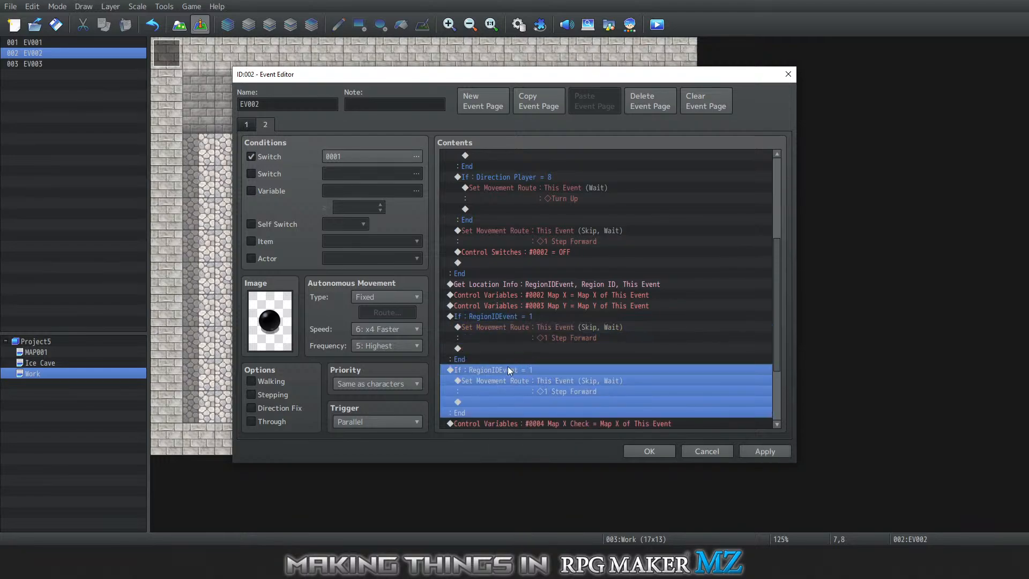
{"action": "left_click", "coordinate": [501, 325]}
{"action": "key", "text": "Delete"}
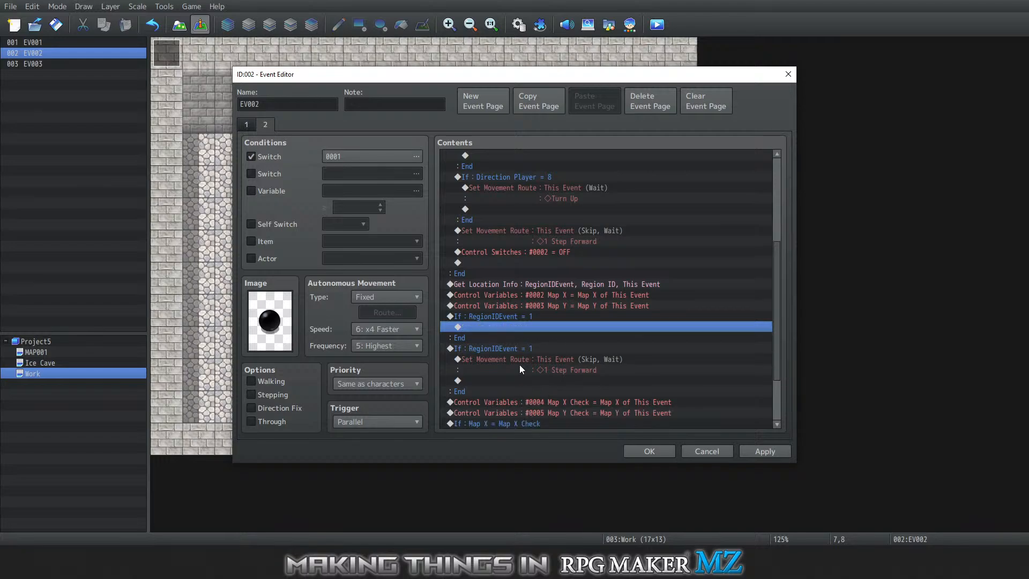
Change the condition of the emptied branch so that it checks RegionIDEvent against the constant 2
{"action": "right_click", "coordinate": [501, 318]}
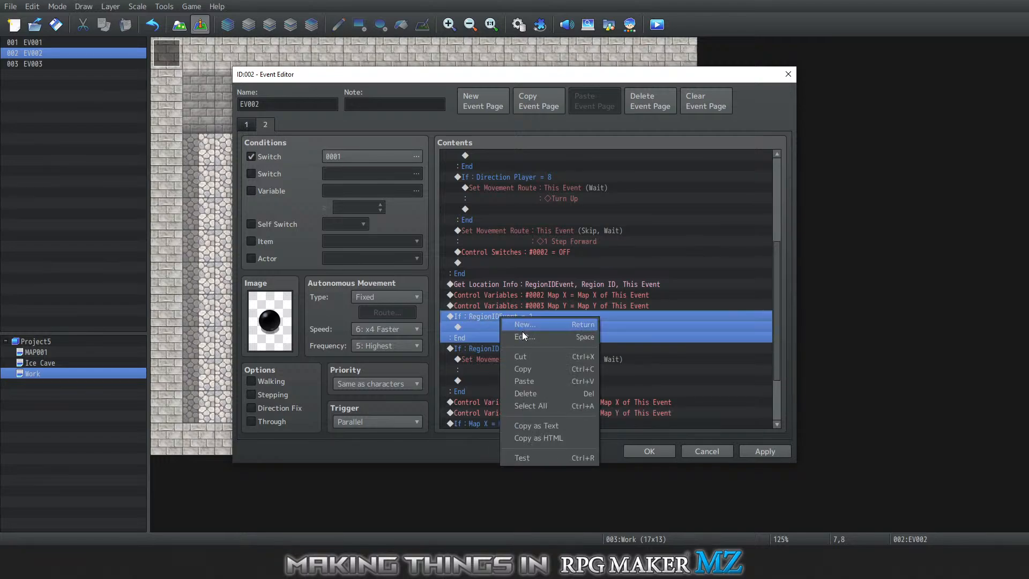
{"action": "left_click", "coordinate": [544, 338]}
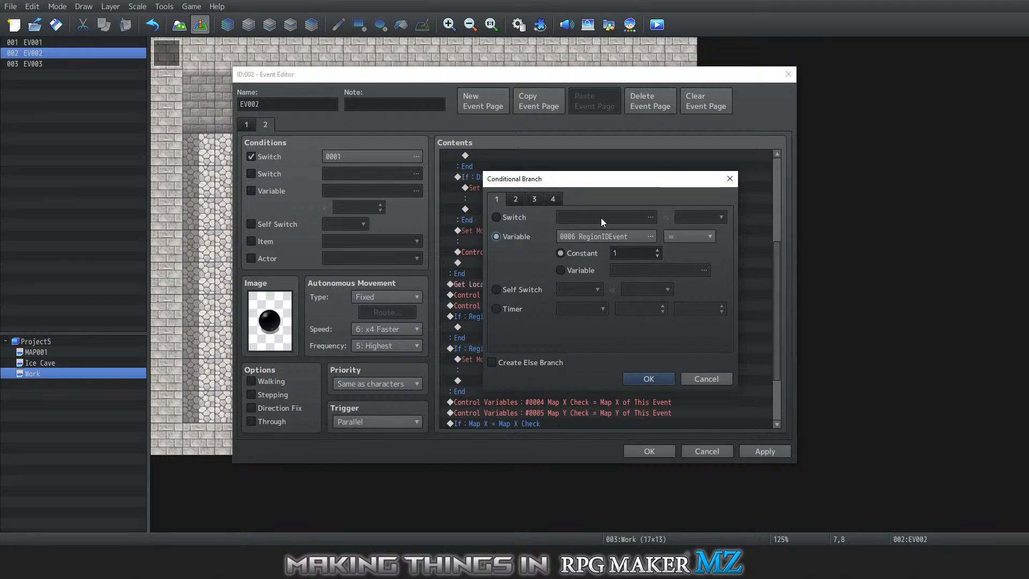
{"action": "left_click", "coordinate": [658, 249]}
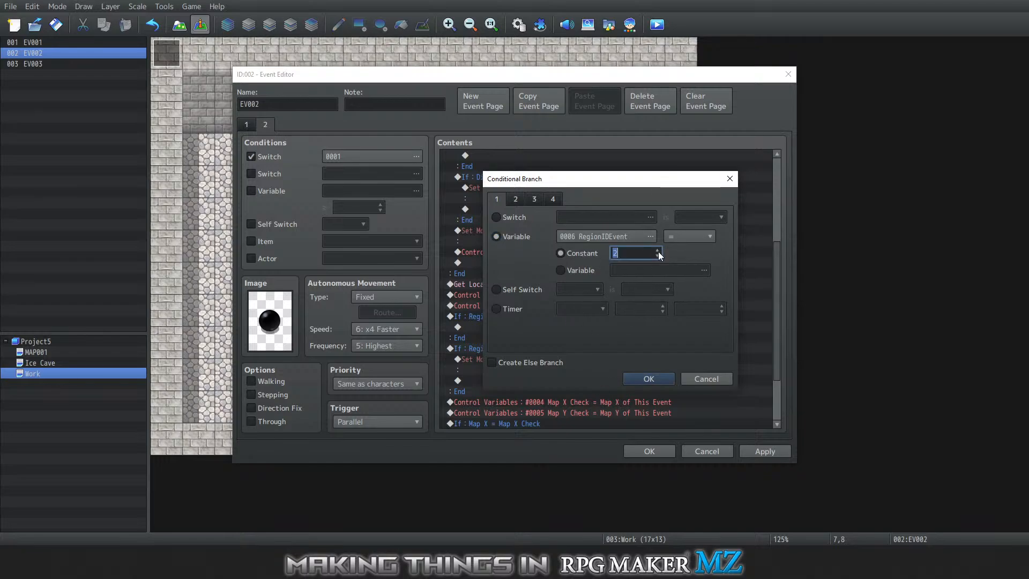
{"action": "left_click", "coordinate": [657, 378]}
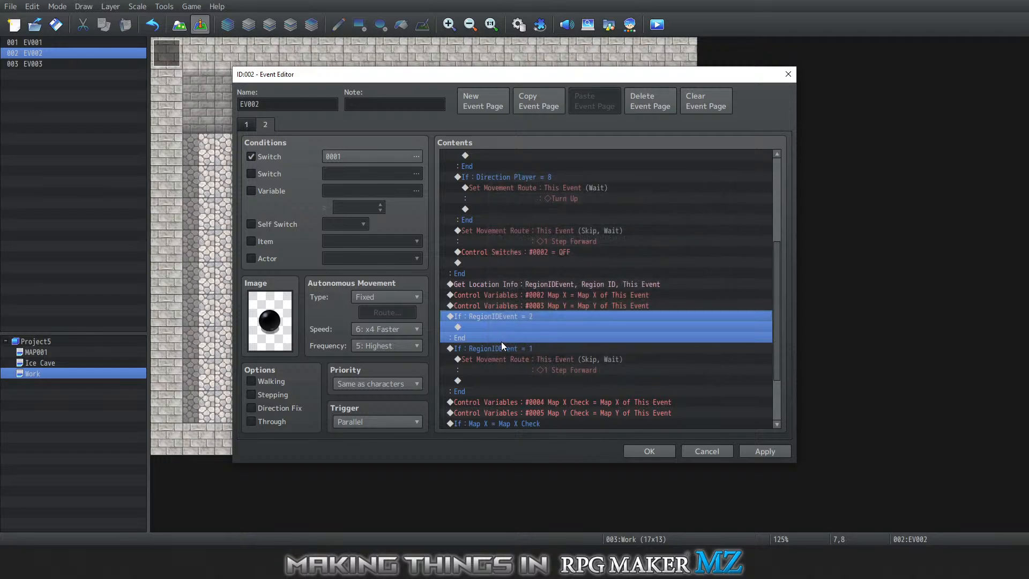
Inside the RegionIDEvent = 2 branch, add a Control Switches command turning switch 0001 ON, and name that switch Done
{"action": "double_click", "coordinate": [503, 327]}
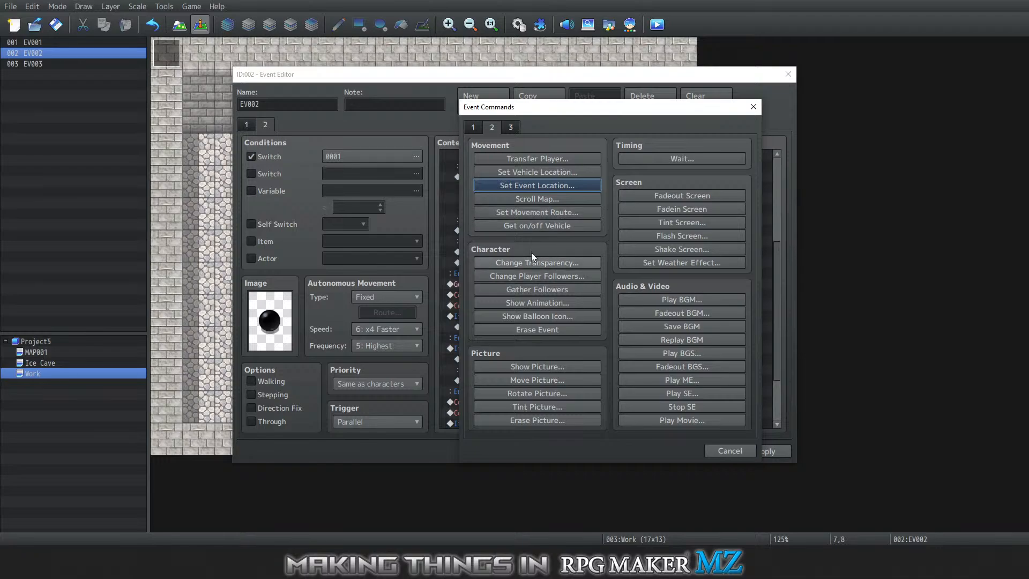
{"action": "left_click", "coordinate": [473, 128]}
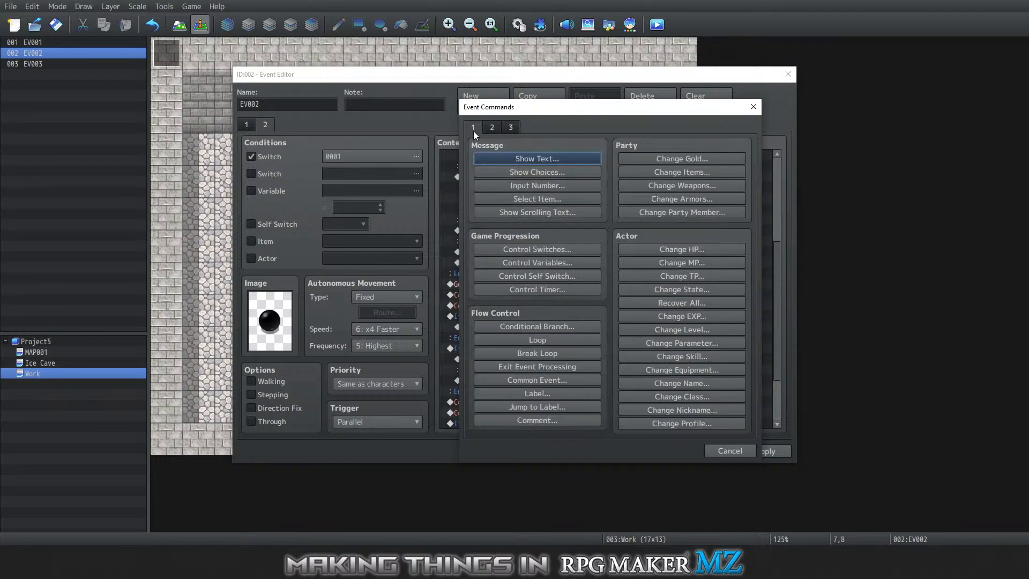
{"action": "left_click", "coordinate": [535, 248]}
{"action": "left_click", "coordinate": [609, 260]}
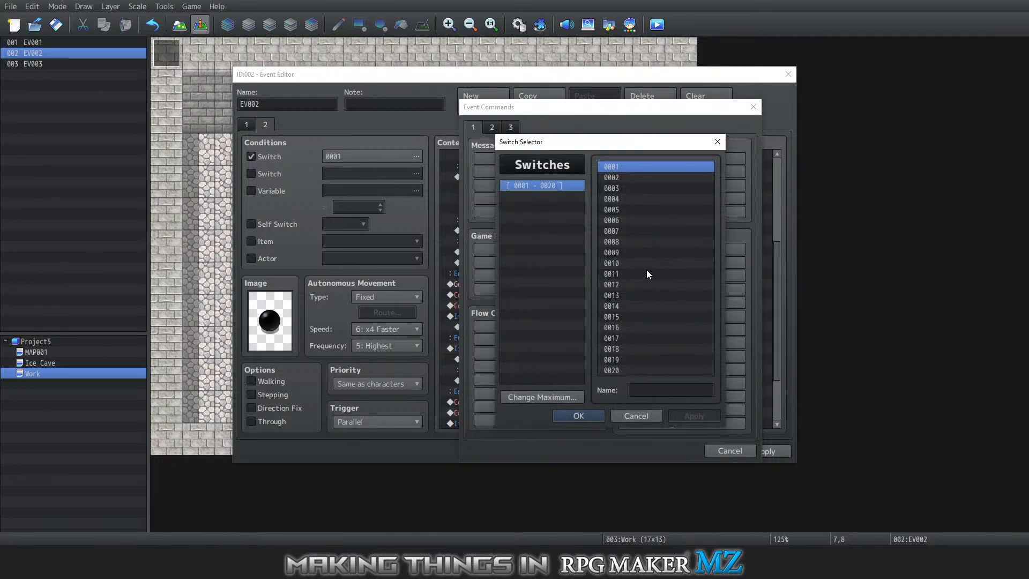
{"action": "left_click", "coordinate": [635, 417]}
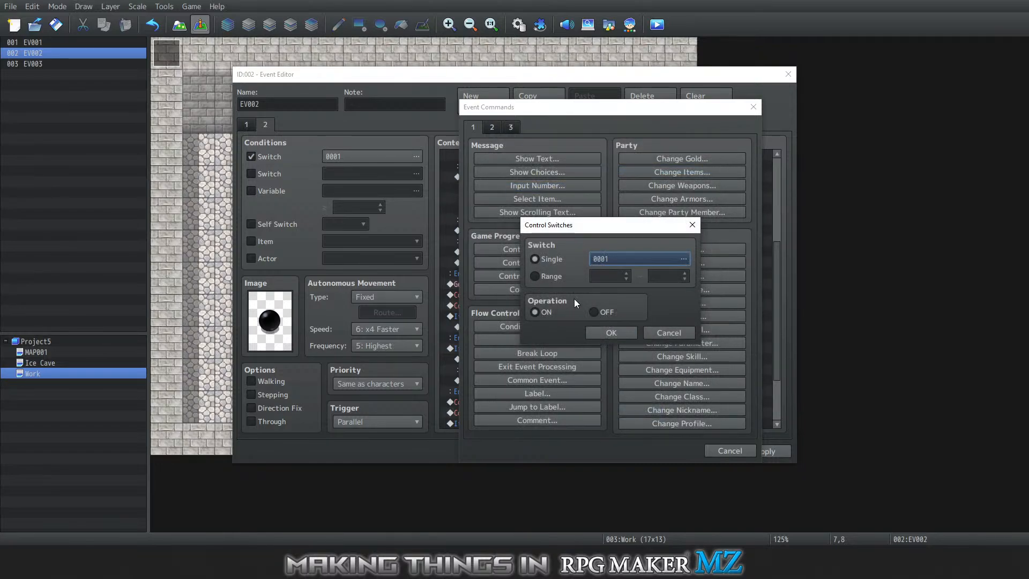
{"action": "left_click", "coordinate": [631, 256]}
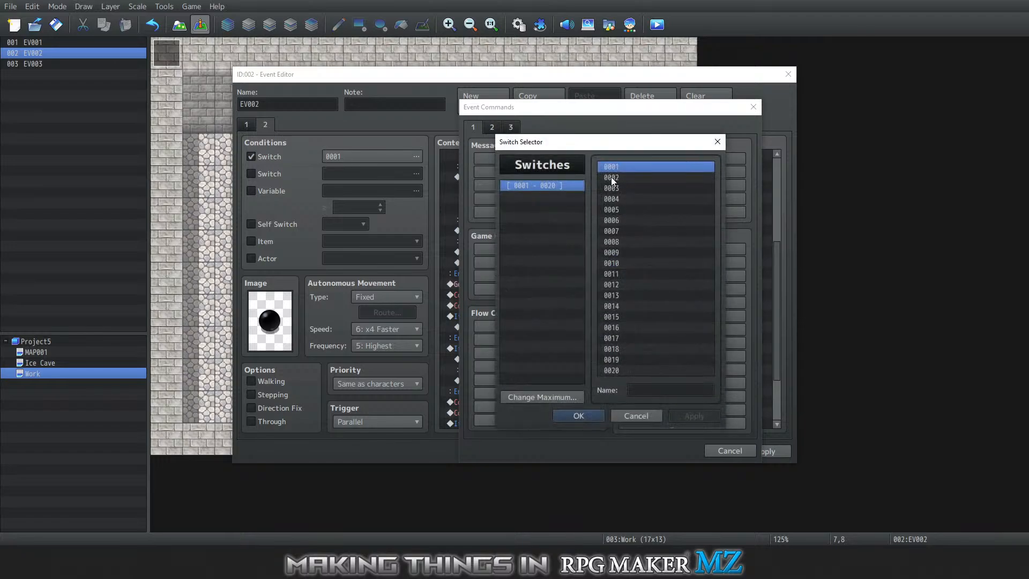
{"action": "left_click", "coordinate": [650, 390]}
{"action": "type", "text": "Done"}
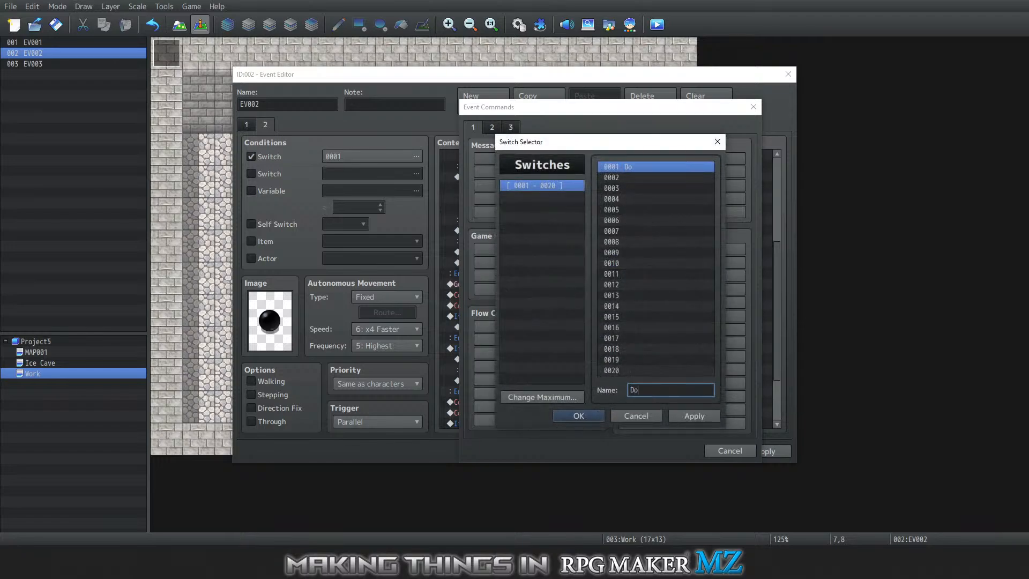
{"action": "left_click", "coordinate": [578, 416]}
{"action": "left_click", "coordinate": [603, 332]}
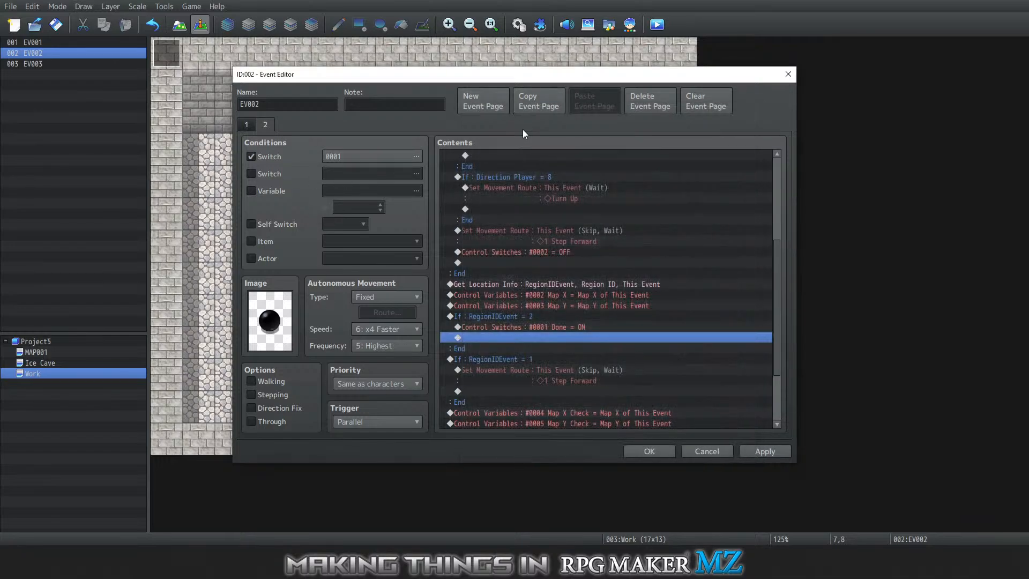
{"action": "left_click", "coordinate": [480, 100]}
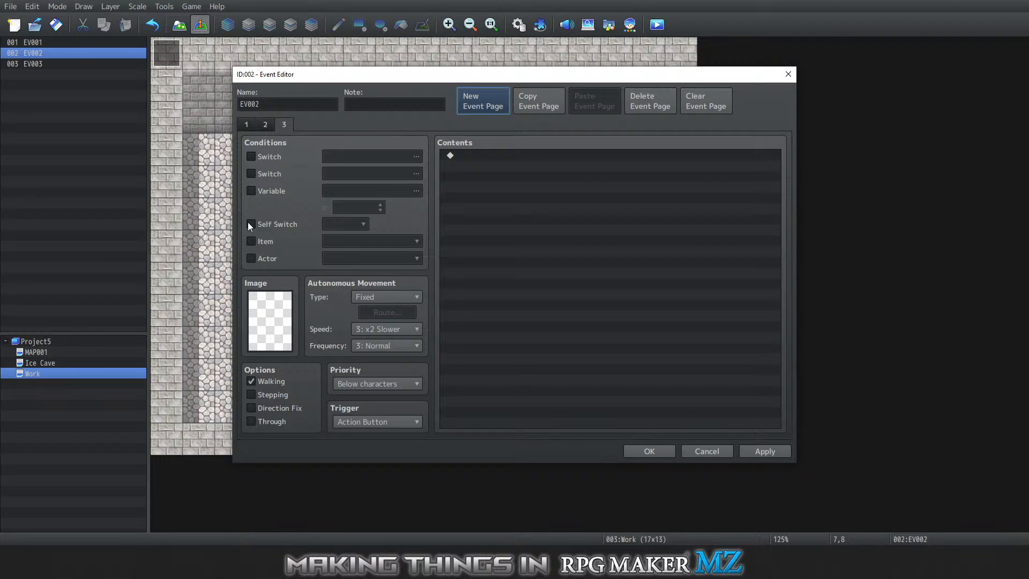
{"action": "double_click", "coordinate": [258, 310]}
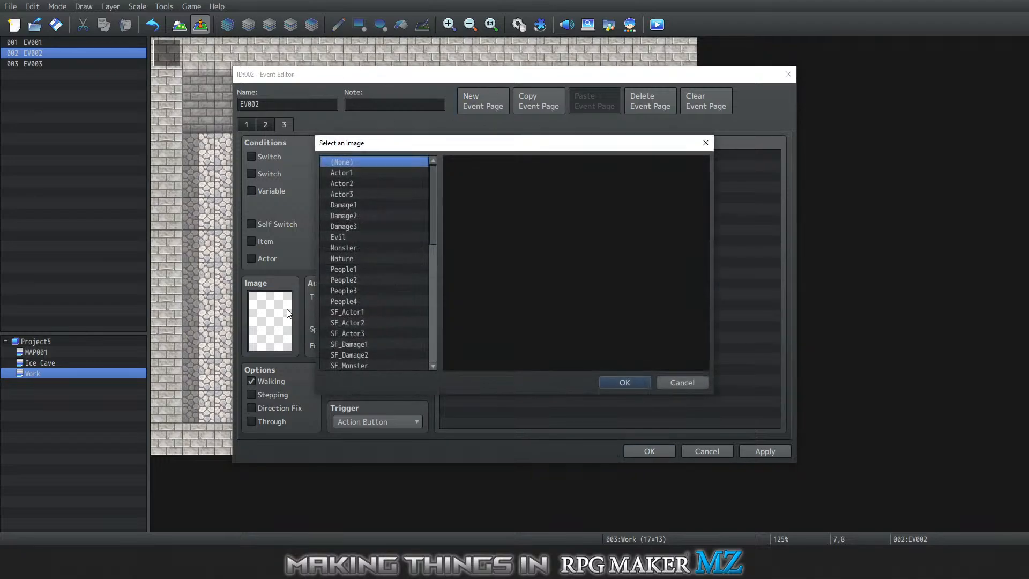
{"action": "left_click", "coordinate": [691, 382]}
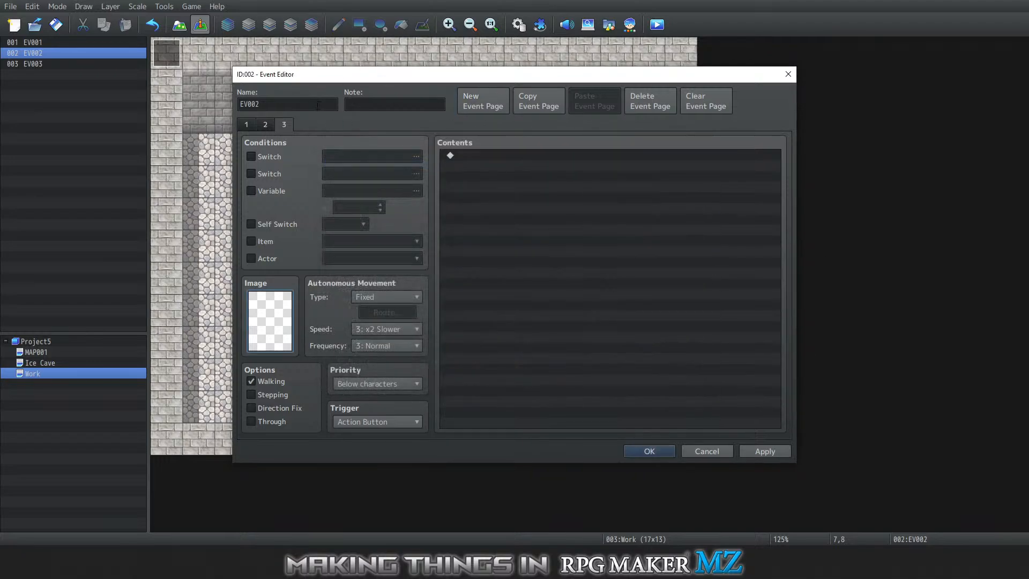
{"action": "left_click", "coordinate": [664, 99]}
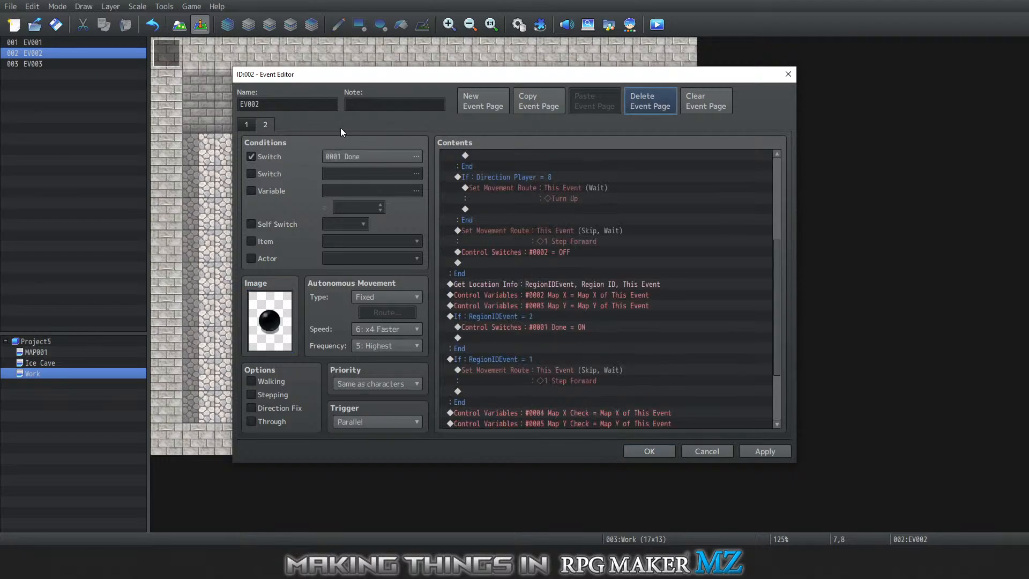
Copy the second event page and paste it as a third page
{"action": "left_click", "coordinate": [528, 105]}
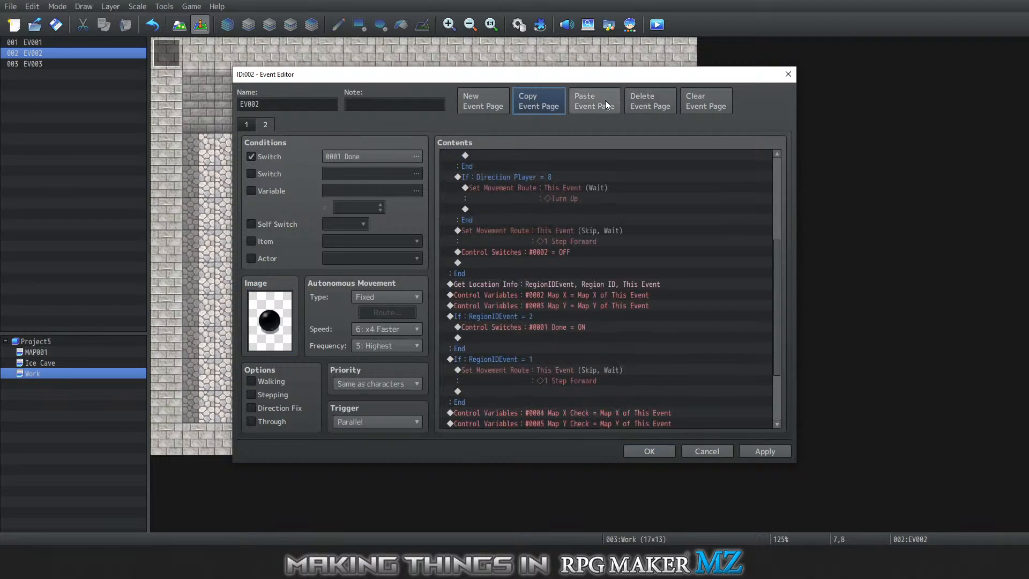
{"action": "left_click", "coordinate": [604, 100]}
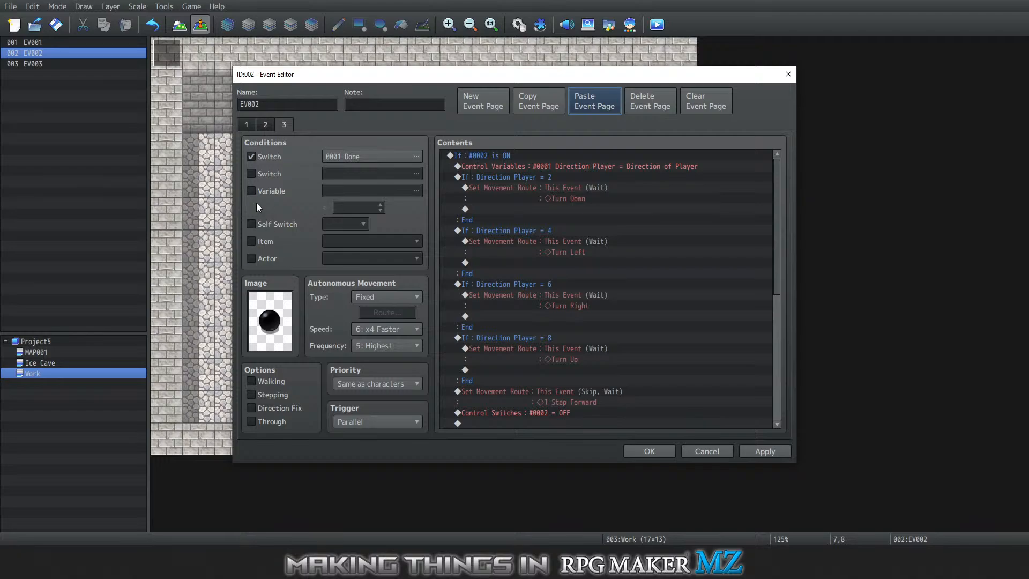
Compare the switch conditions of the three event pages and examine where the second page's commands use switch 0001 Done
{"action": "left_click", "coordinate": [264, 124]}
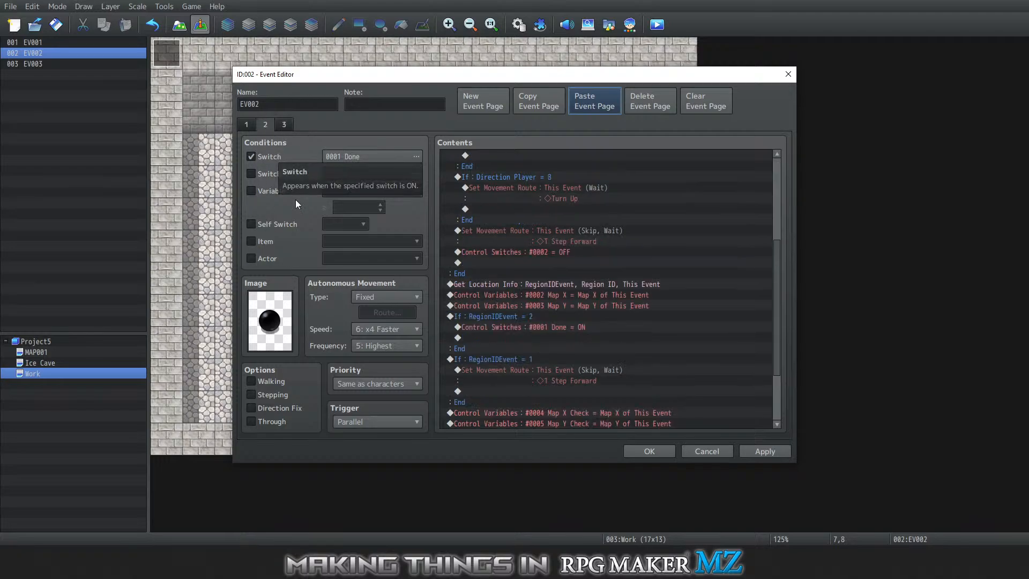
{"action": "left_click", "coordinate": [247, 124]}
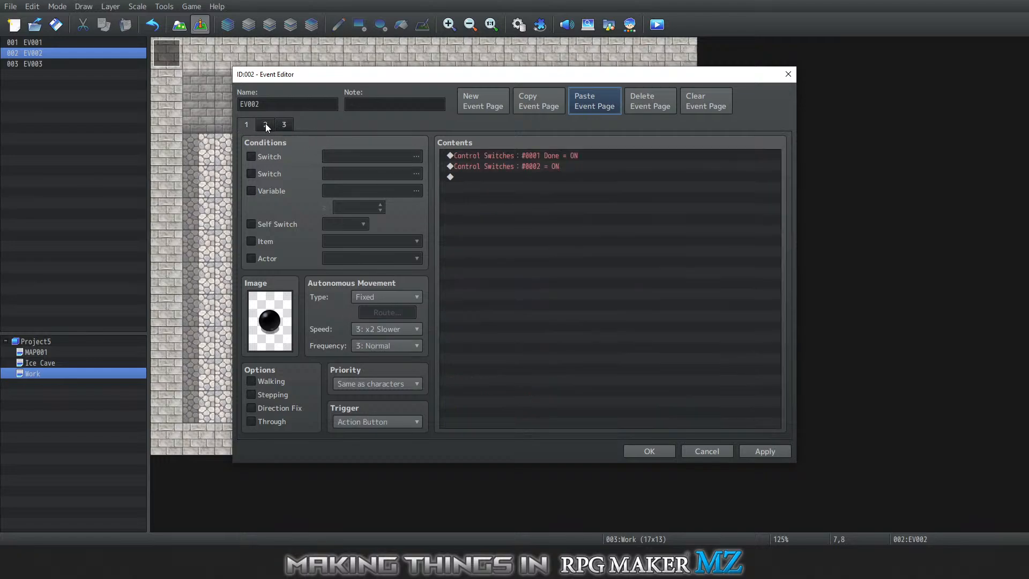
{"action": "left_click", "coordinate": [265, 124]}
{"action": "left_click", "coordinate": [285, 124]}
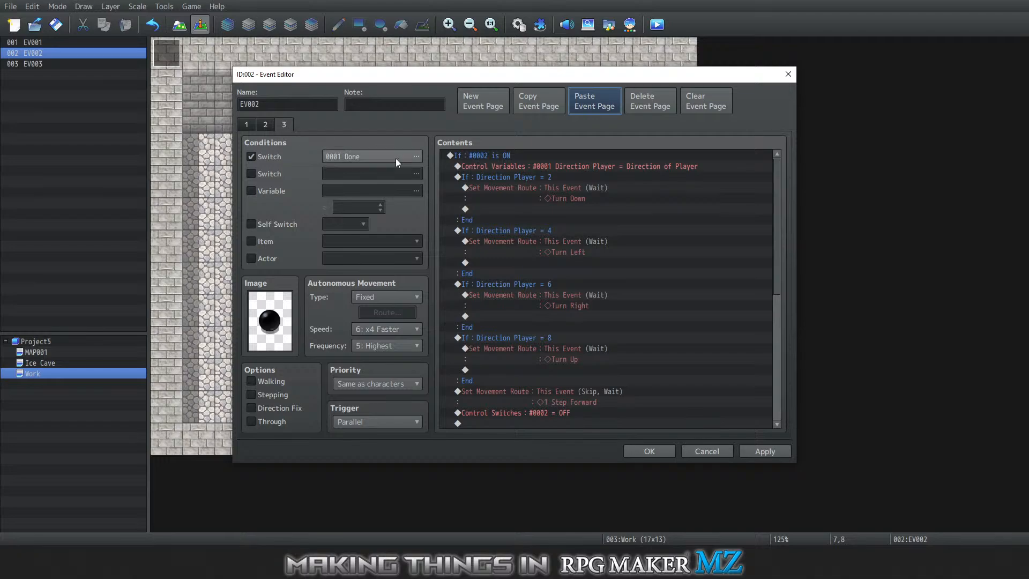
{"action": "left_click", "coordinate": [265, 124]}
{"action": "scroll", "coordinate": [541, 333], "scroll_direction": "down", "scroll_amount": 3}
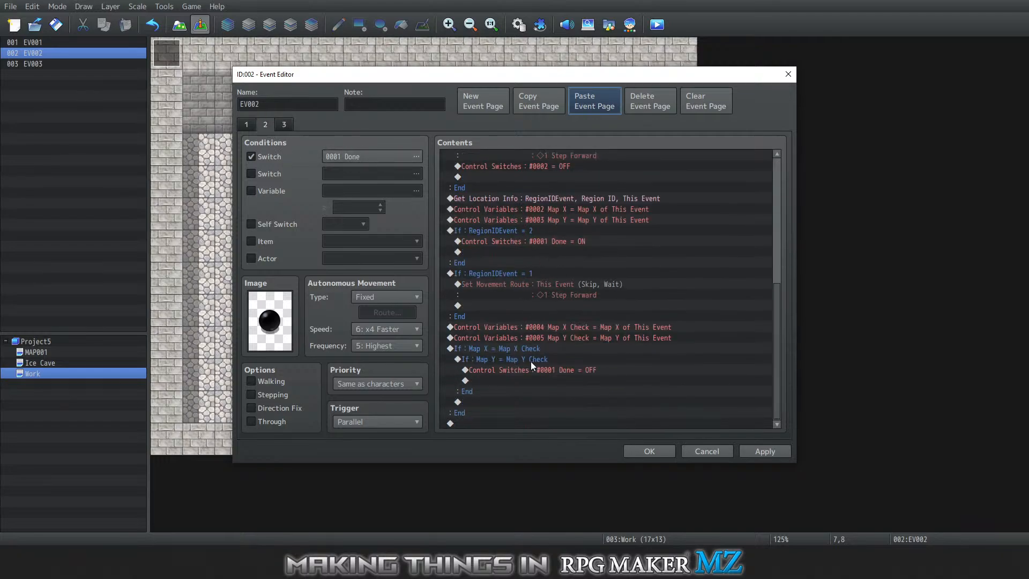
{"action": "scroll", "coordinate": [523, 325], "scroll_direction": "up", "scroll_amount": 4}
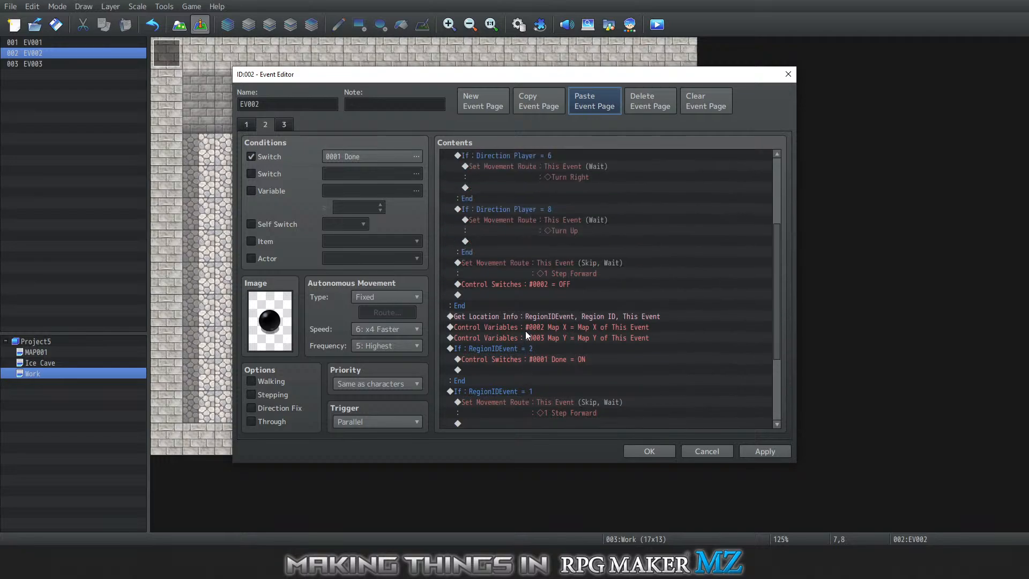
{"action": "scroll", "coordinate": [529, 329], "scroll_direction": "down", "scroll_amount": 4}
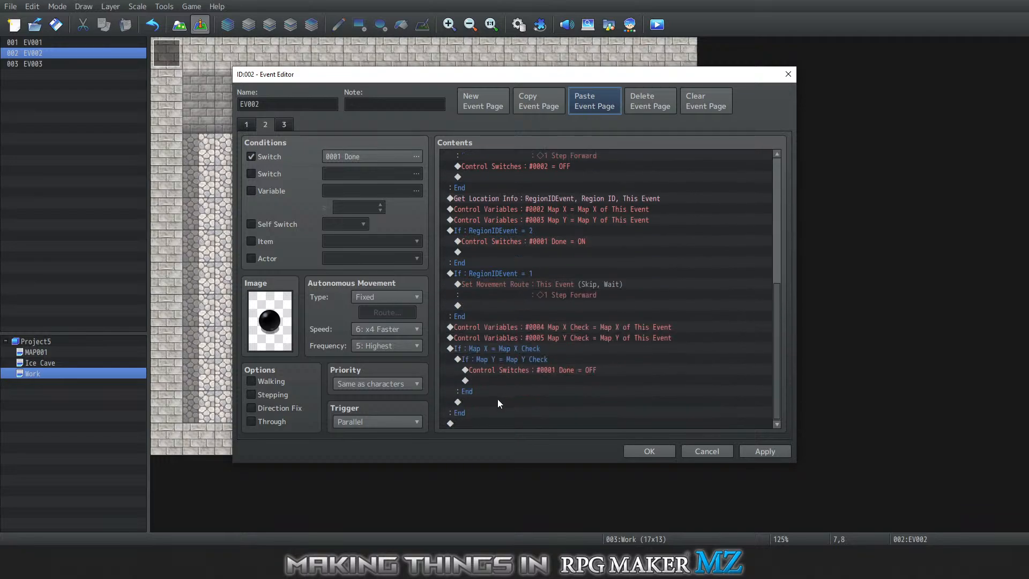
{"action": "scroll", "coordinate": [492, 367], "scroll_direction": "up", "scroll_amount": 4}
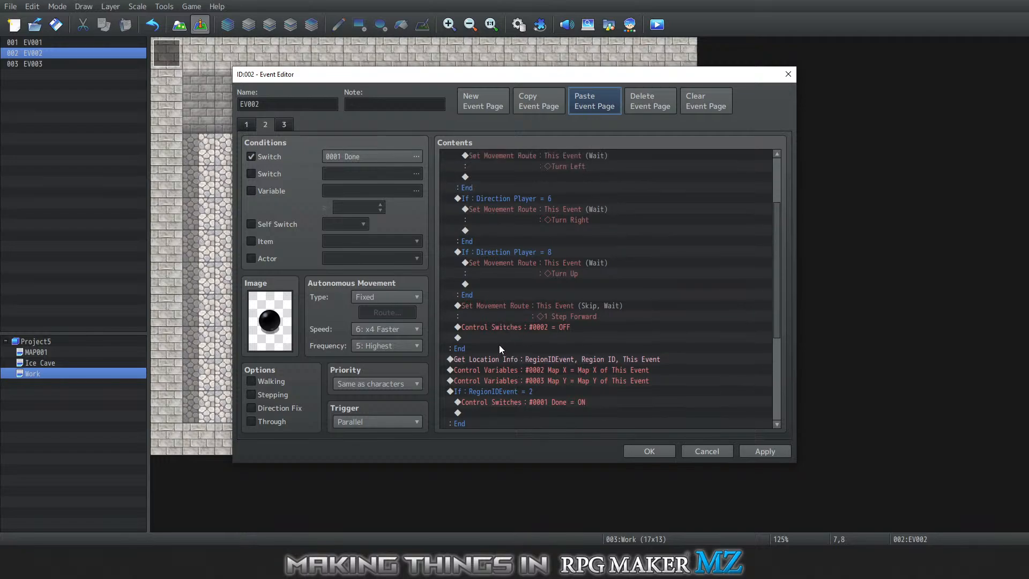
From the Control Switches command in the second page's RegionIDEvent = 2 branch, name switch 0003 Done and clear switch 0001's name
{"action": "scroll", "coordinate": [499, 345], "scroll_direction": "down", "scroll_amount": 2}
{"action": "left_click", "coordinate": [501, 339]}
{"action": "right_click", "coordinate": [501, 339]}
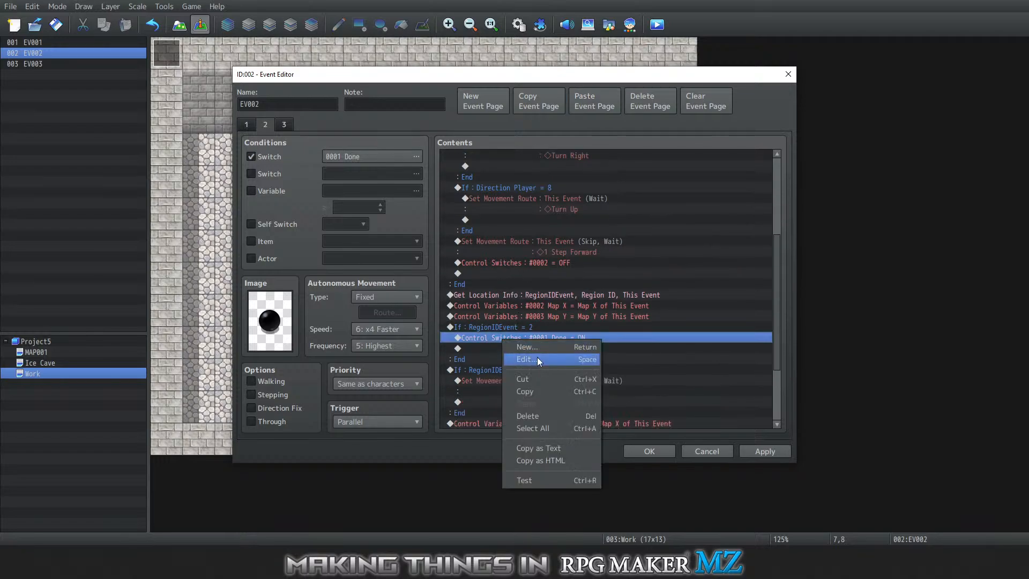
{"action": "left_click", "coordinate": [537, 356]}
{"action": "left_click", "coordinate": [592, 260]}
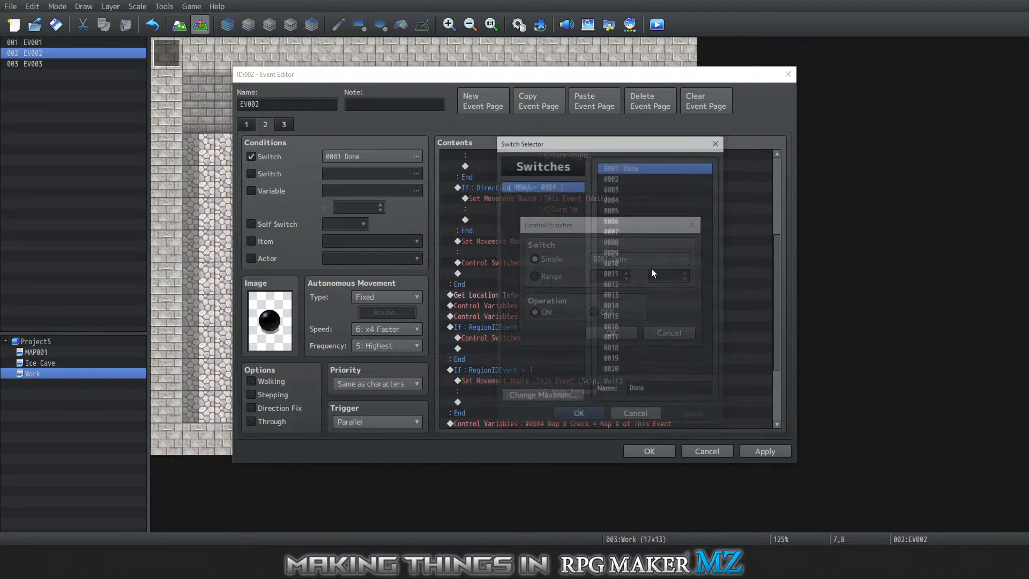
{"action": "left_click", "coordinate": [613, 188]}
{"action": "left_click", "coordinate": [674, 394]}
{"action": "type", "text": "D"}
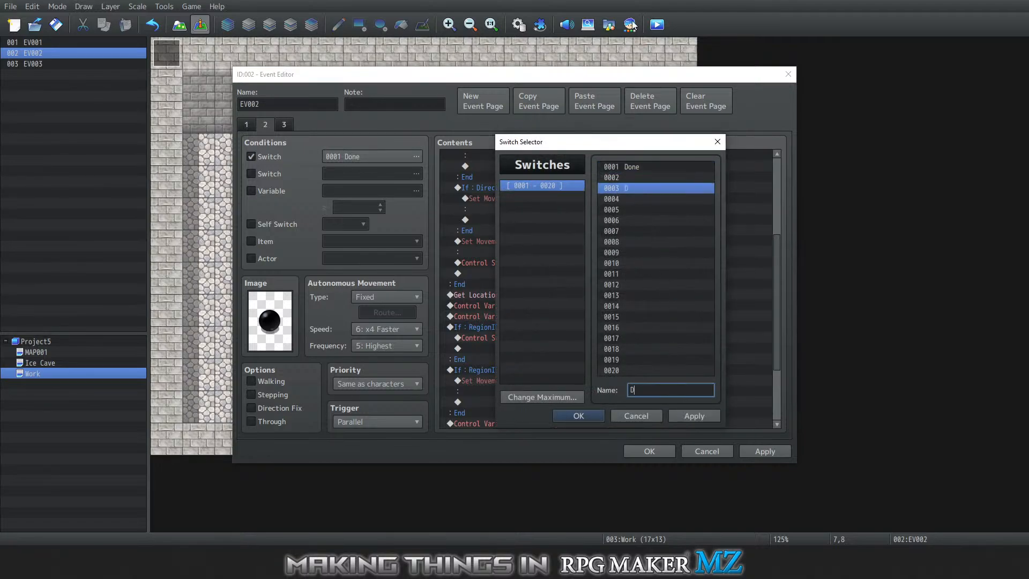
{"action": "type", "text": "one"}
{"action": "left_click", "coordinate": [651, 167]}
{"action": "key", "text": "Delete"}
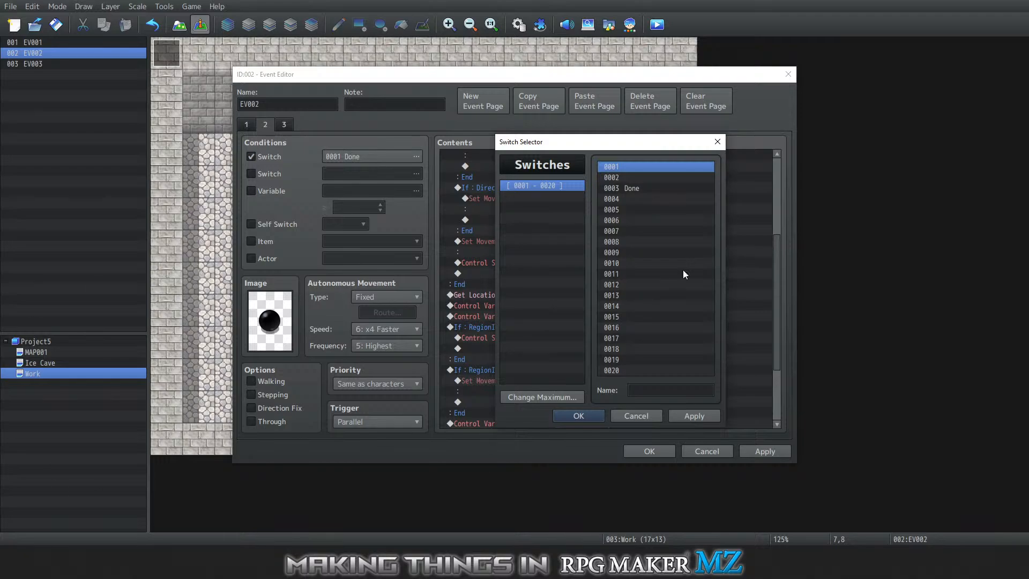
{"action": "left_click", "coordinate": [578, 414]}
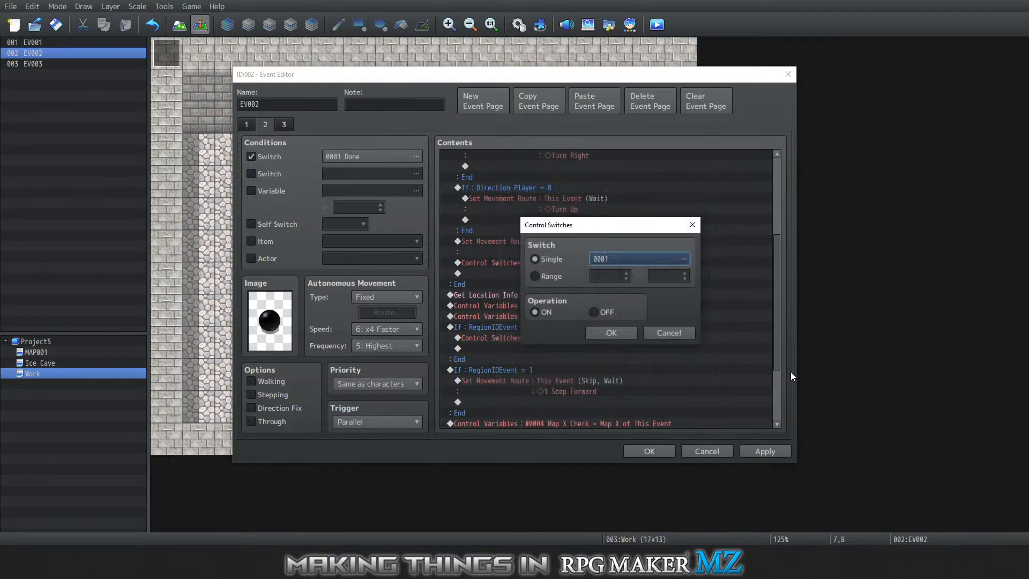
Make the Control Switches command in the RegionIDEvent = 2 branch turn switch 0003 Done ON
{"action": "double_click", "coordinate": [602, 259]}
{"action": "left_click", "coordinate": [660, 188]}
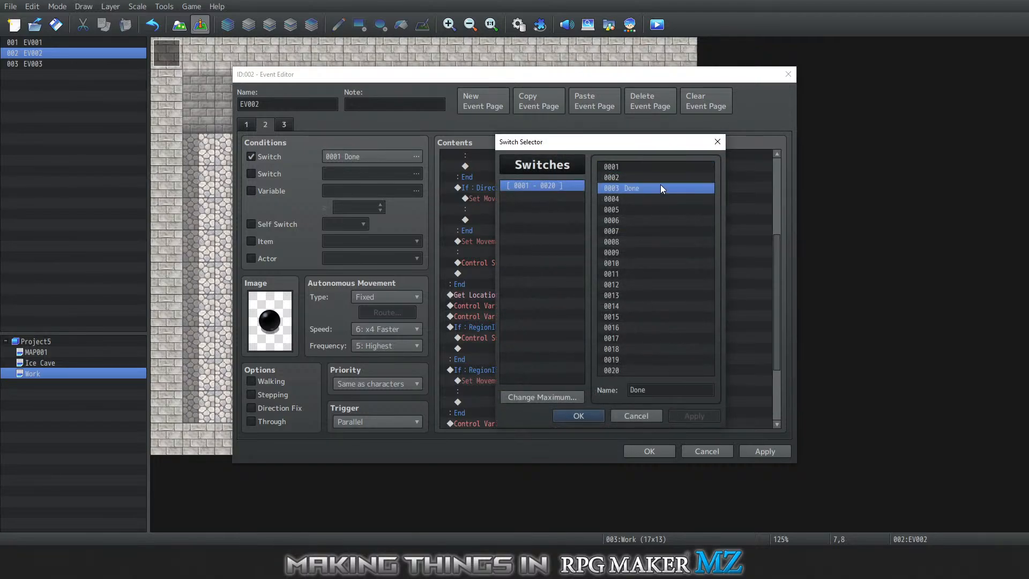
{"action": "left_click", "coordinate": [578, 416]}
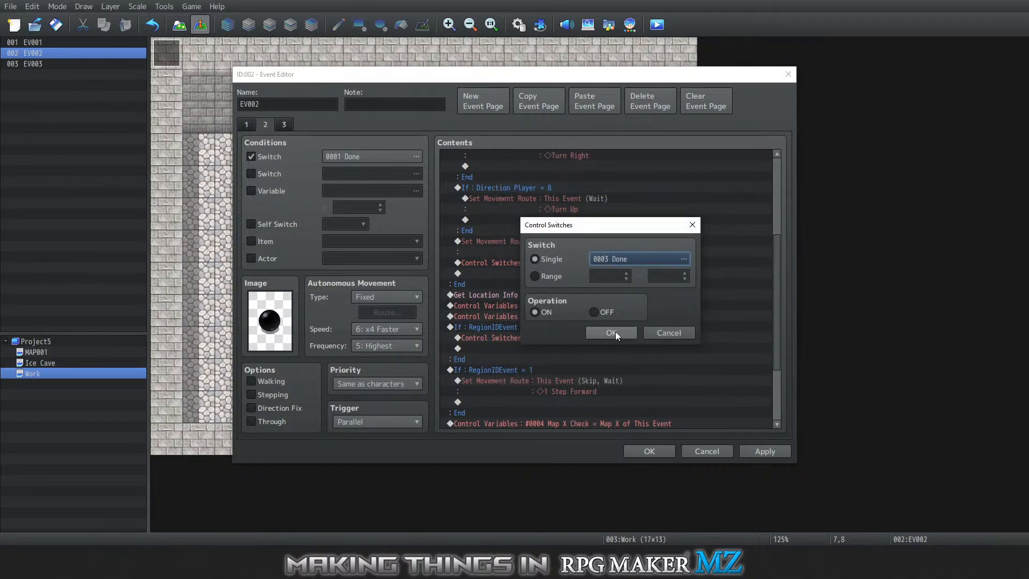
{"action": "left_click", "coordinate": [611, 332]}
Delete all commands from the contents of the third event page
{"action": "left_click", "coordinate": [284, 125]}
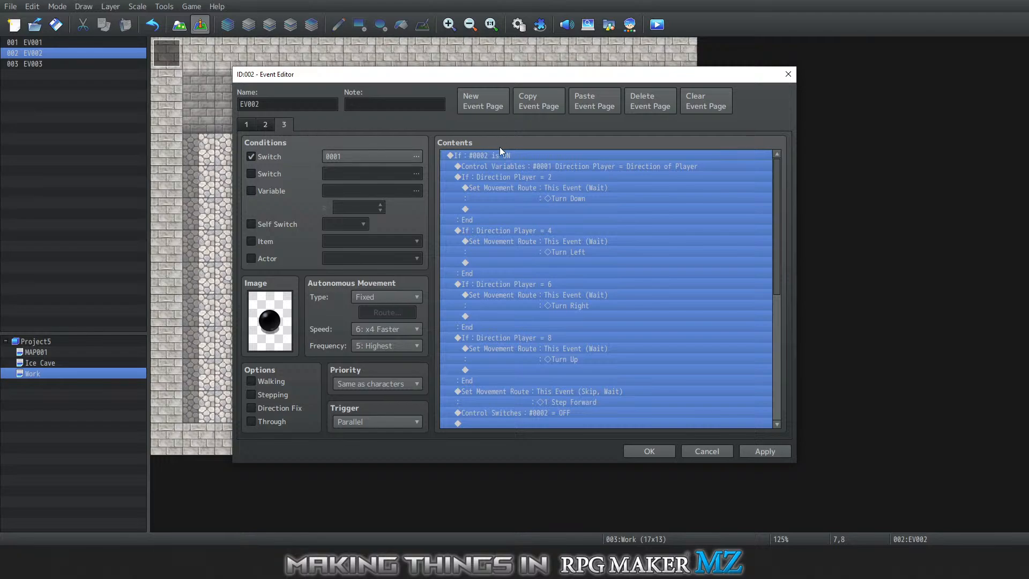
{"action": "key", "text": "Delete"}
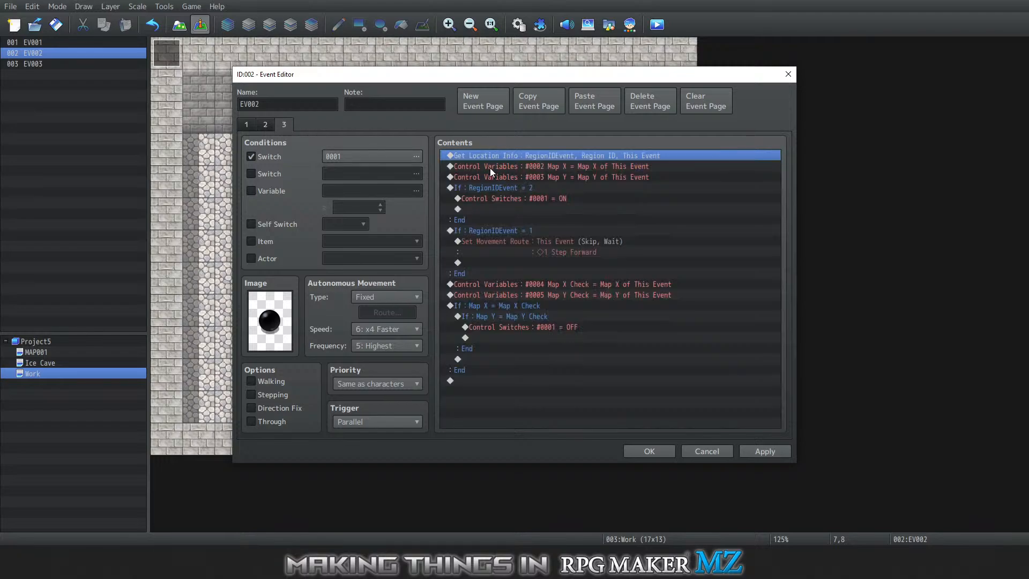
{"action": "key", "text": "Delete"}
{"action": "key", "text": "Delete"}
{"action": "key", "text": "Delete"}
{"action": "key", "text": "Delete"}
{"action": "key", "text": "Delete"}
{"action": "key", "text": "Delete"}
{"action": "key", "text": "Delete"}
{"action": "key", "text": "Delete"}
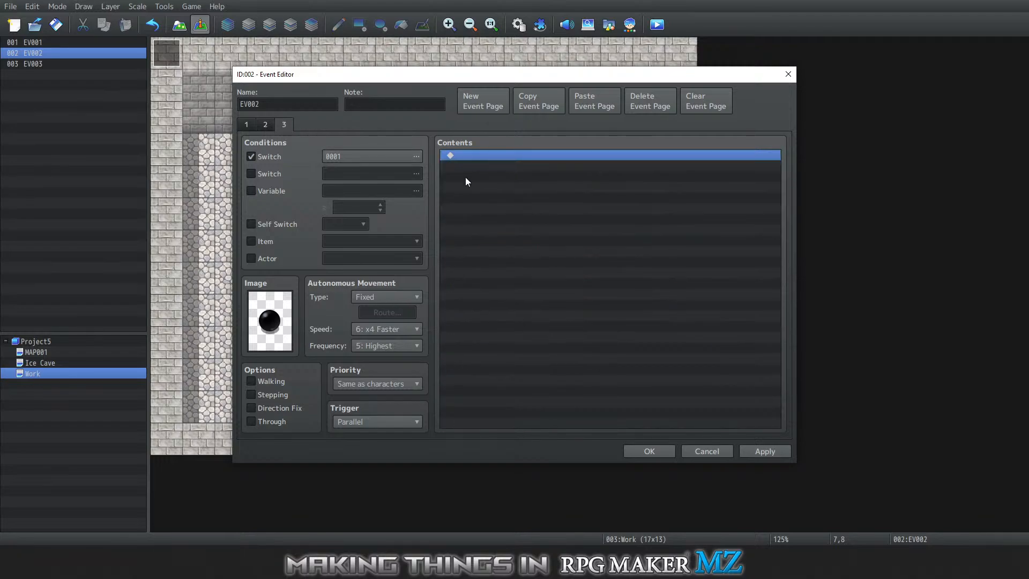
Set the third page's switch condition to 0003 Done and its trigger to Action Button
{"action": "left_click", "coordinate": [389, 160]}
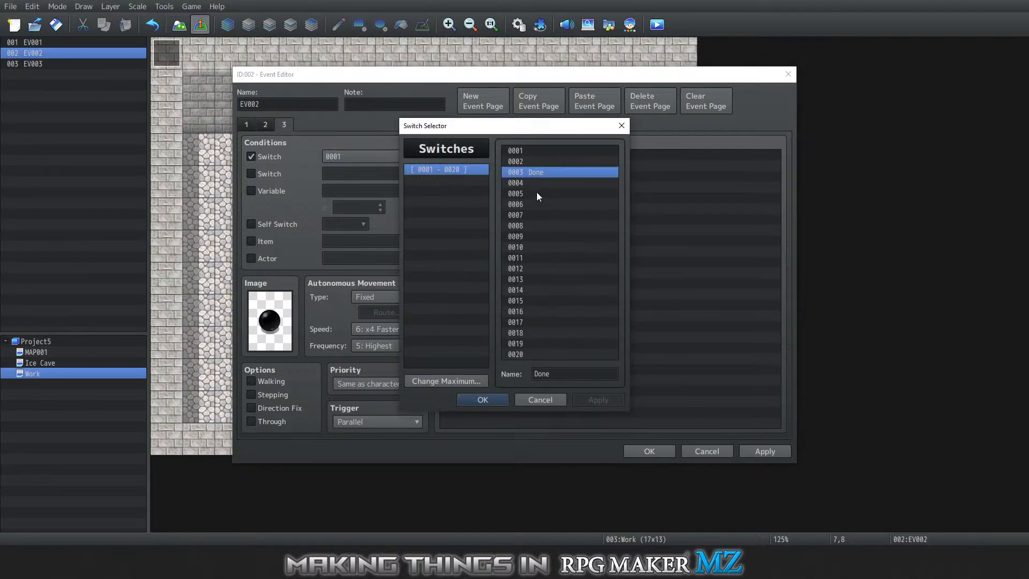
{"action": "left_click", "coordinate": [482, 399]}
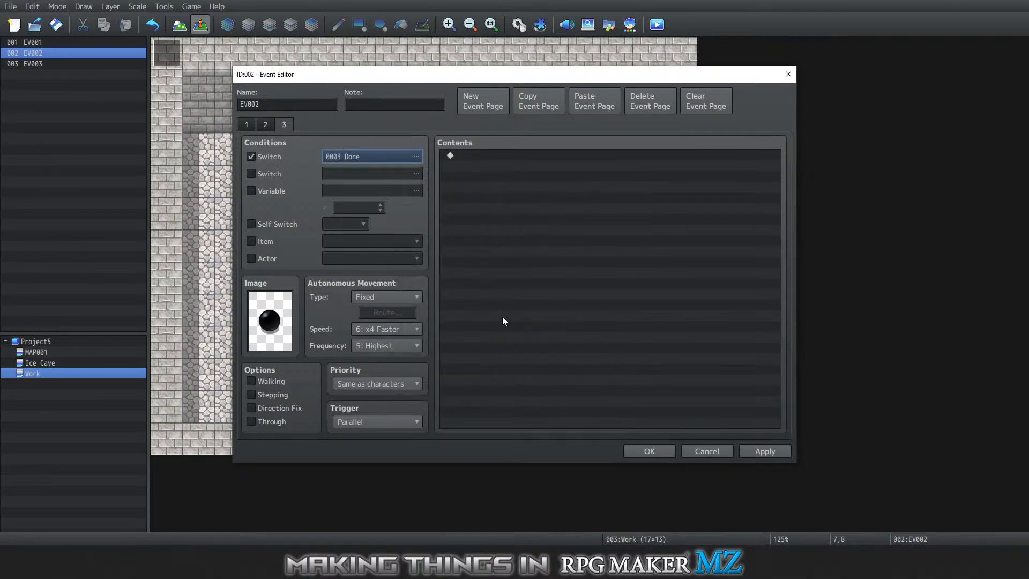
{"action": "left_click", "coordinate": [381, 421]}
{"action": "left_click", "coordinate": [389, 440]}
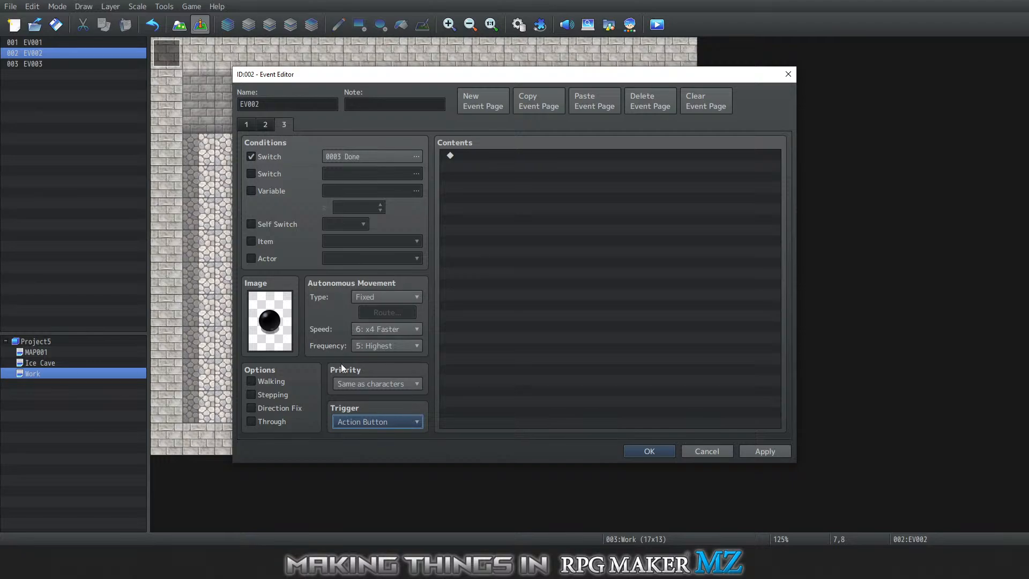
{"action": "left_click", "coordinate": [504, 156]}
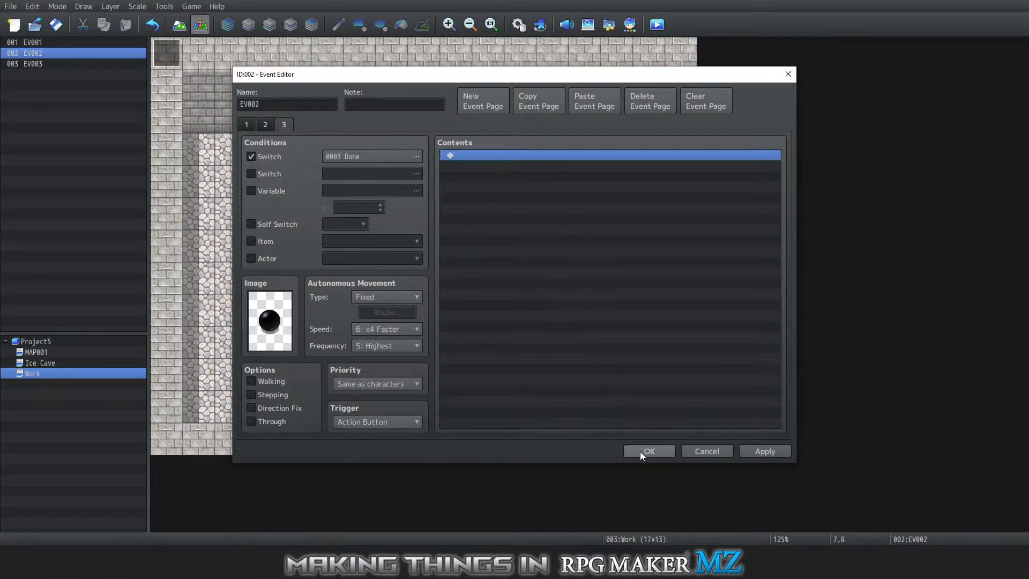
Review the RegionIDEvent = 2 branch on the second page, then accept the changes to event EV002
{"action": "left_click", "coordinate": [266, 125]}
{"action": "scroll", "coordinate": [555, 295], "scroll_direction": "down", "scroll_amount": 3}
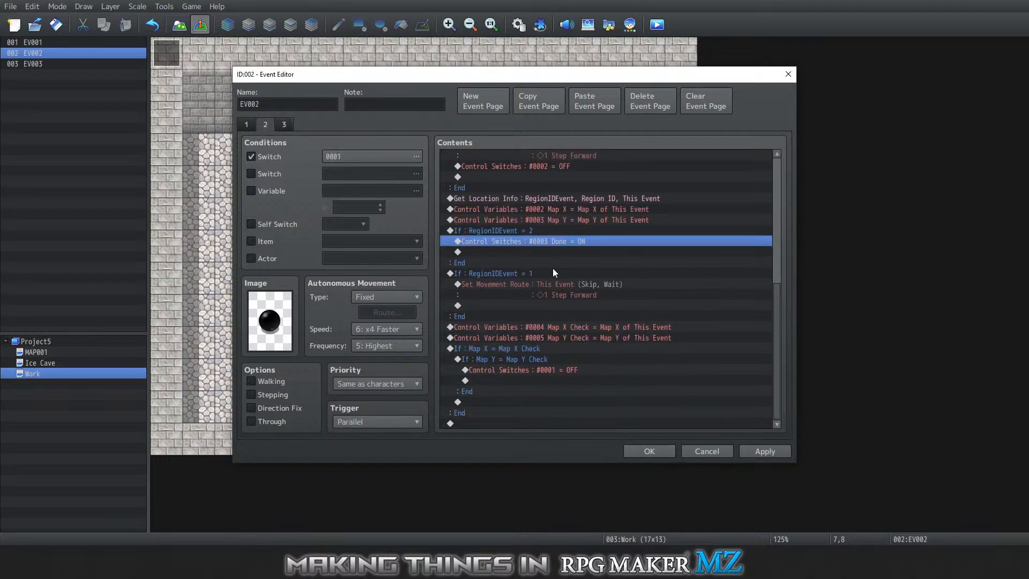
{"action": "double_click", "coordinate": [506, 251]}
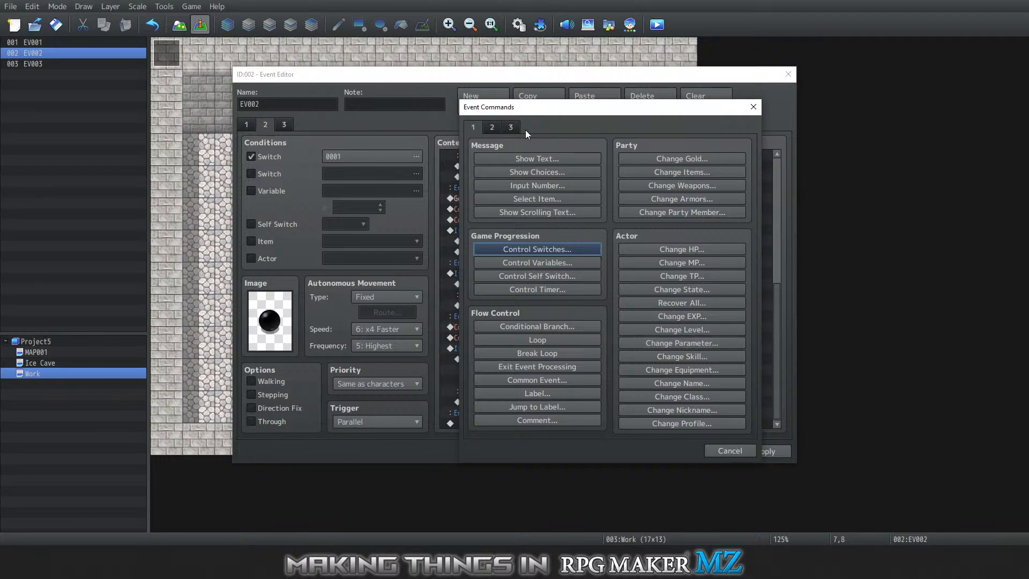
{"action": "left_click", "coordinate": [751, 107]}
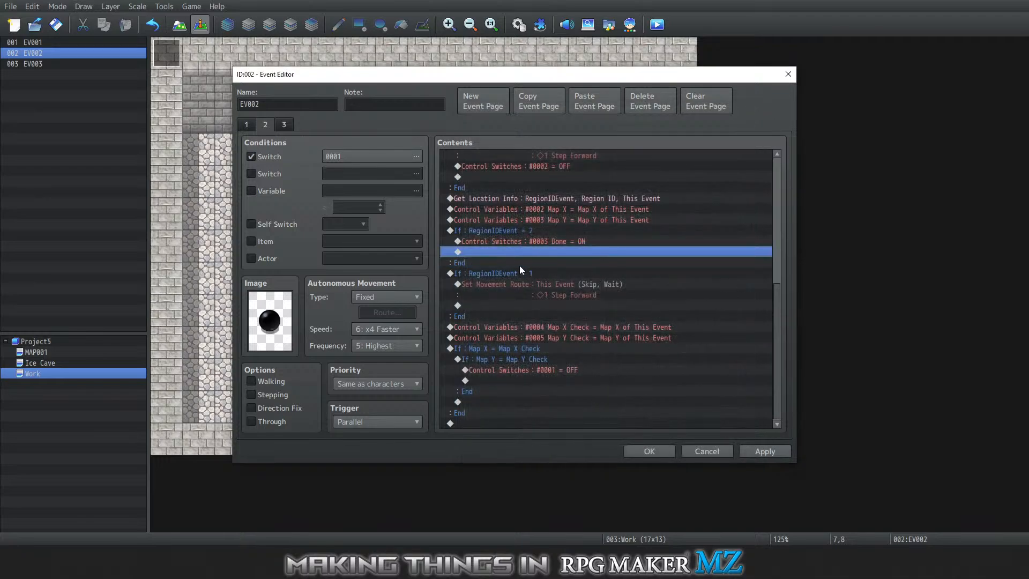
{"action": "left_click", "coordinate": [540, 239]}
{"action": "left_click", "coordinate": [660, 451]}
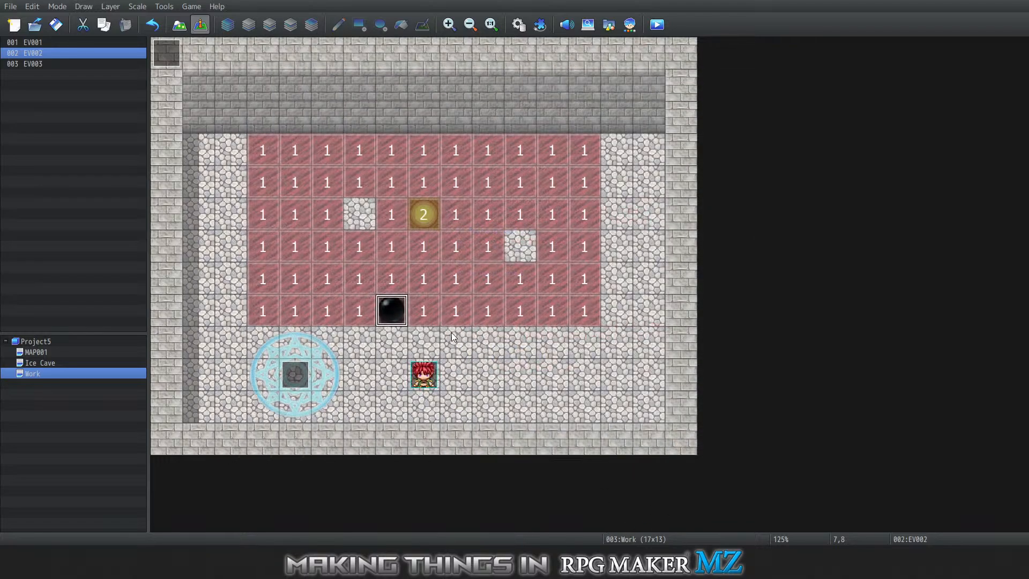
Launch a playtest of the project and start a new game
{"action": "left_click", "coordinate": [192, 6]}
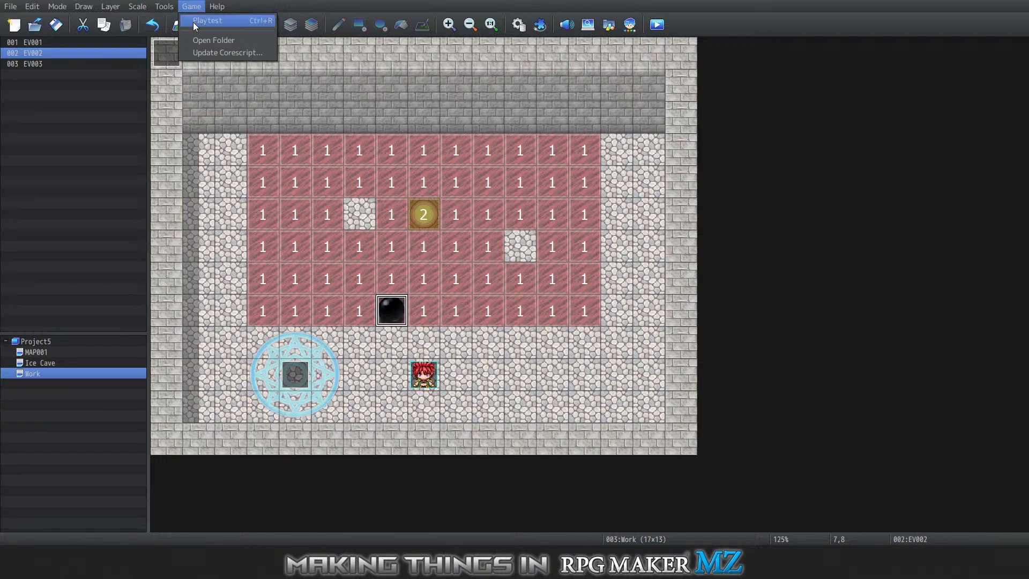
{"action": "left_click", "coordinate": [192, 21]}
{"action": "left_click", "coordinate": [501, 292]}
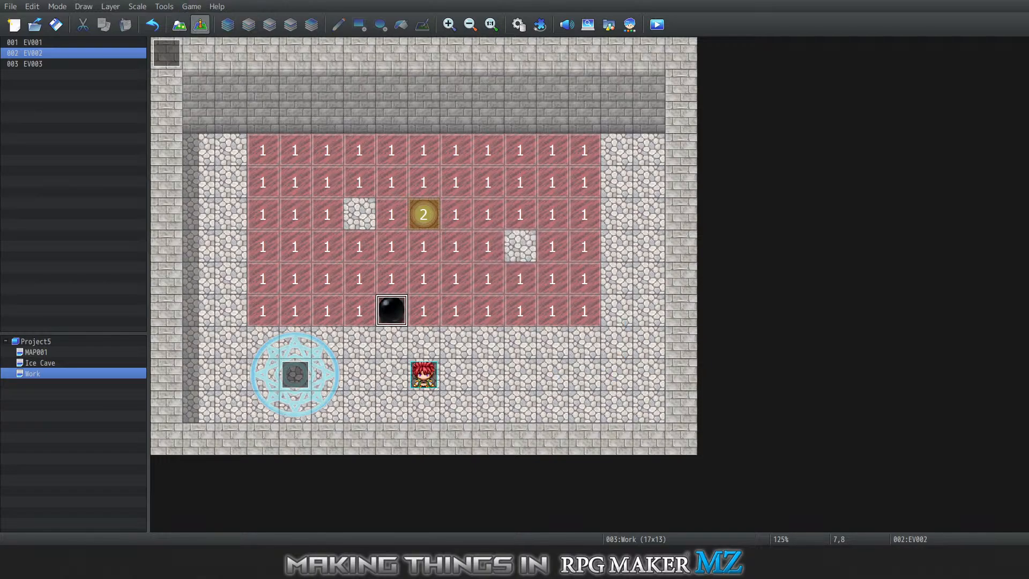
{"action": "key", "text": "Return"}
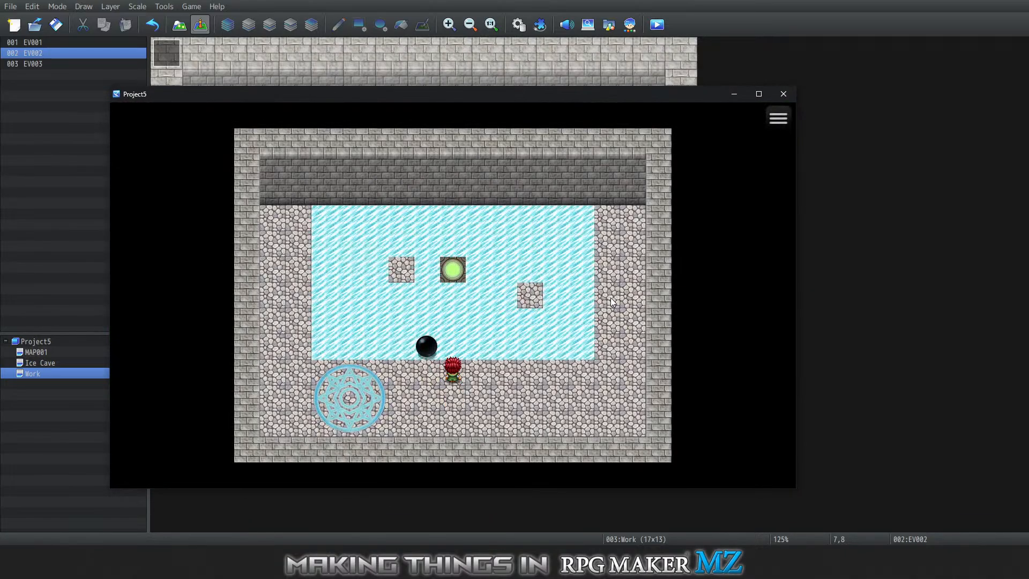
Slide the character across the ice, return to the stone floor below the ball, and push the ball up to the far wall
{"action": "key", "text": "Up"}
{"action": "key", "text": "Right"}
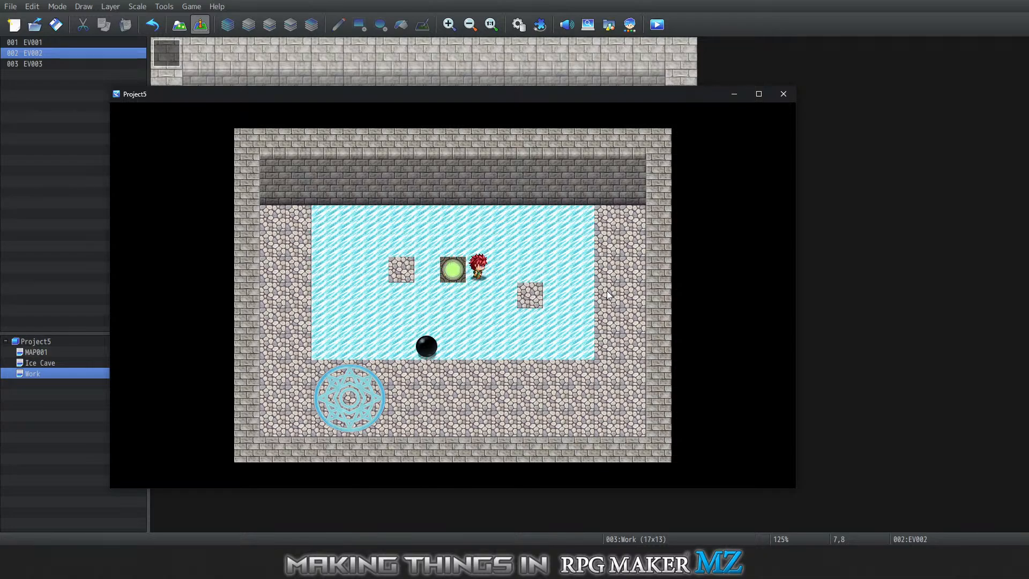
{"action": "key", "text": "Down"}
{"action": "key", "text": "Left"}
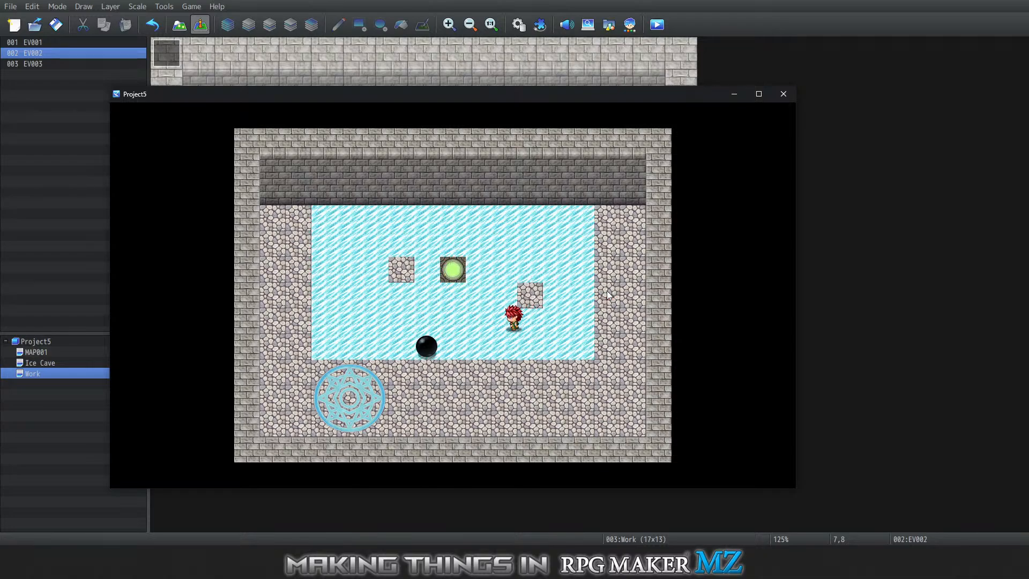
{"action": "key", "text": "Down"}
{"action": "key", "text": "Right"}
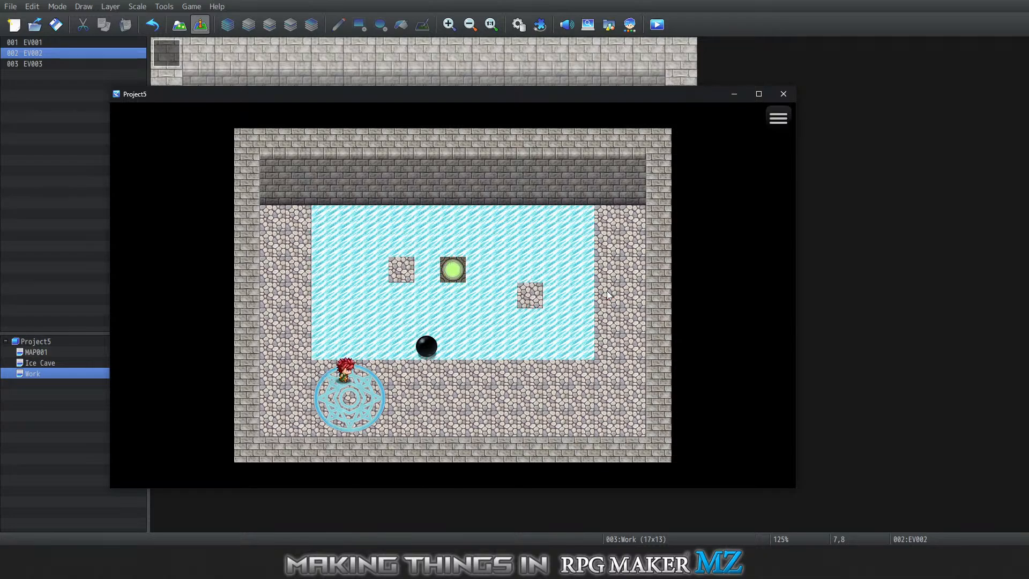
{"action": "key", "text": "Right"}
{"action": "key", "text": "Up"}
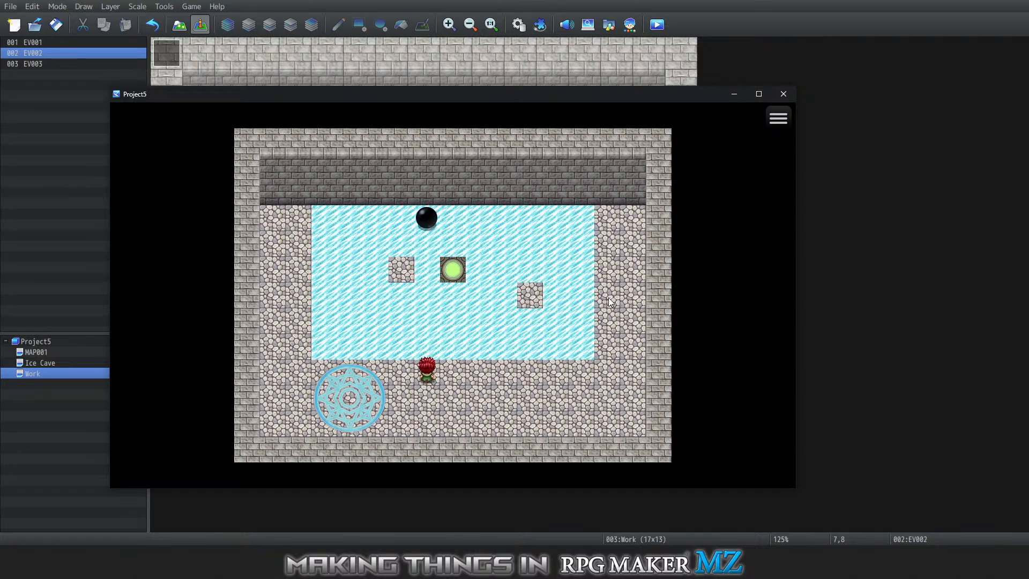
Walk the character around the ice onto the magic circle to test resetting the ball
{"action": "key", "text": "Left"}
{"action": "key", "text": "Up"}
{"action": "key", "text": "Right"}
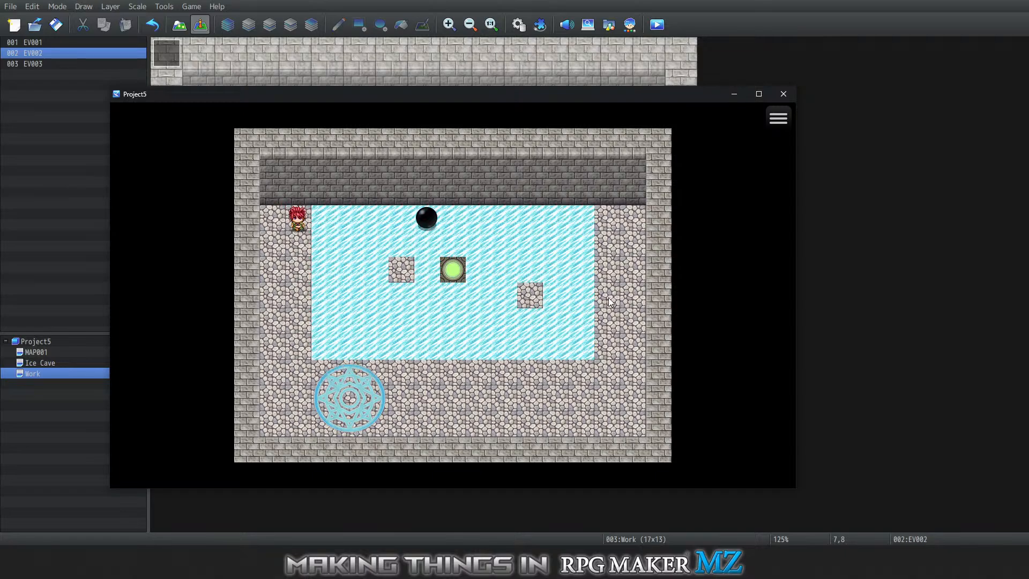
{"action": "key", "text": "Down"}
{"action": "key", "text": "Right"}
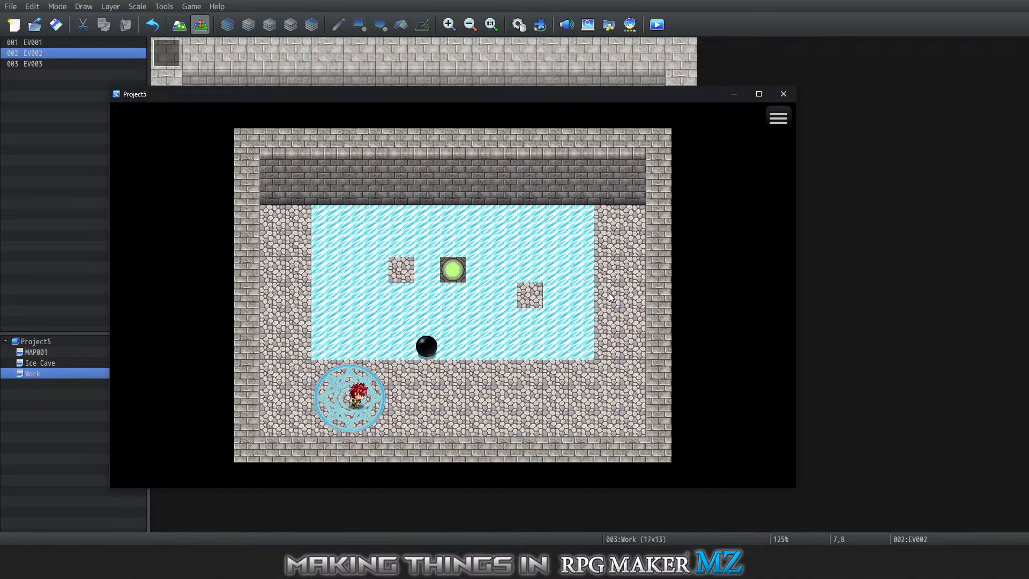
Bring the character to the ball's left side and push the ball right across the ice onto the stone floor
{"action": "key", "text": "Right"}
{"action": "key", "text": "Up"}
{"action": "key", "text": "Down"}
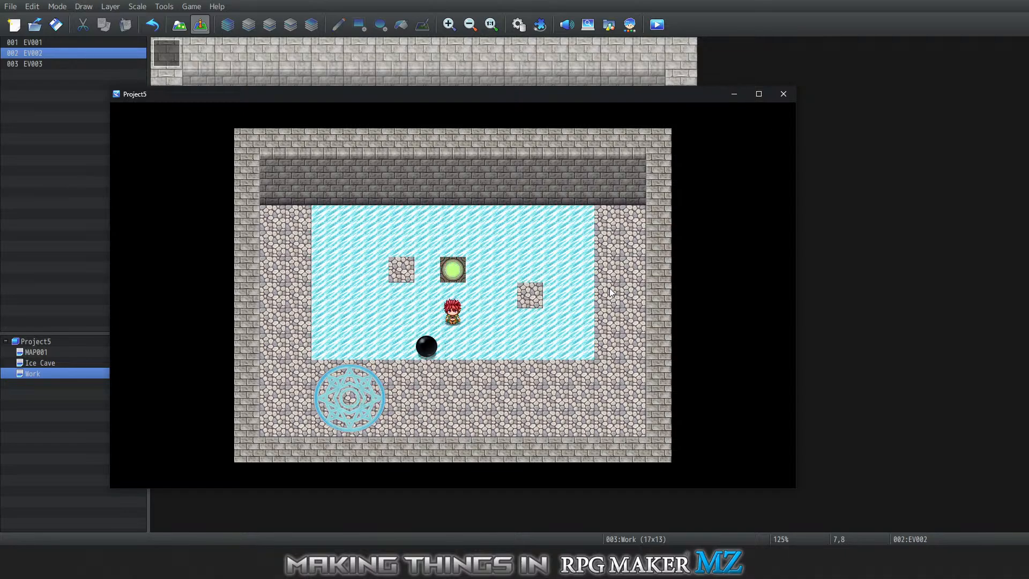
{"action": "key", "text": "Left"}
{"action": "key", "text": "Right"}
{"action": "key", "text": "Left"}
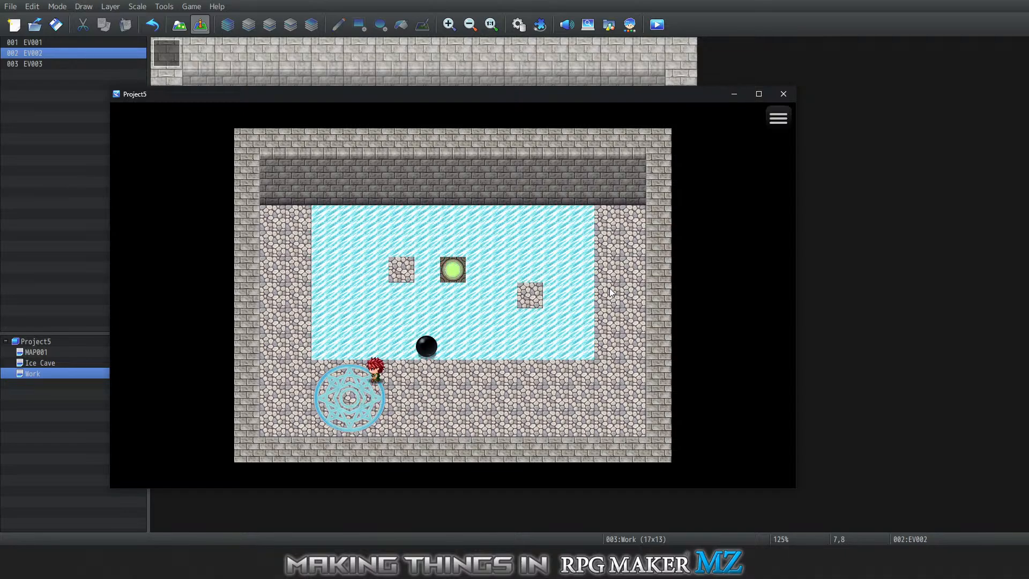
{"action": "key", "text": "Left"}
{"action": "key", "text": "Up"}
{"action": "key", "text": "Right"}
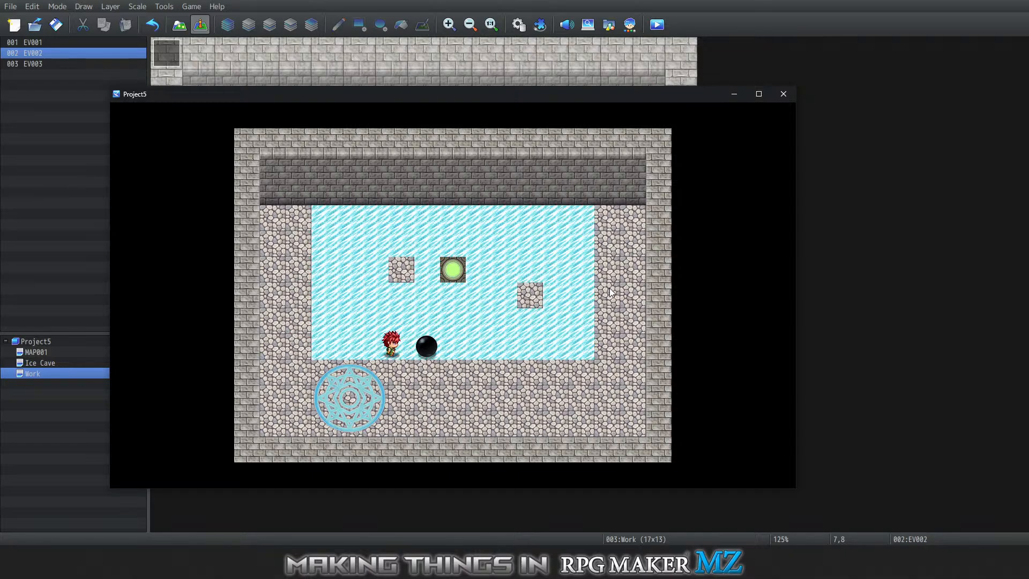
{"action": "key", "text": "Right"}
{"action": "key", "text": "Right"}
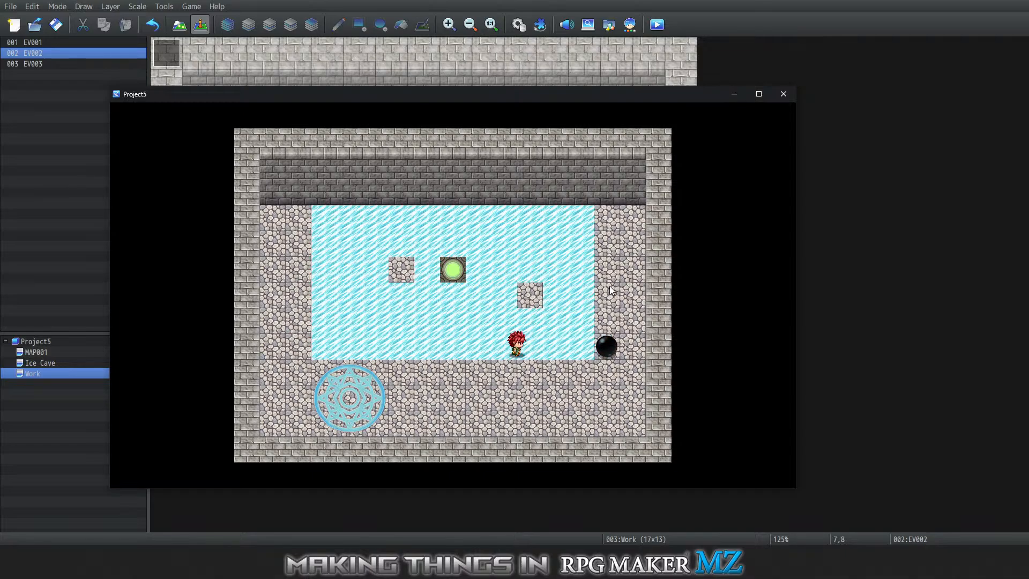
Push the ball up to the target's row, send it left onto the green target tile, and move the character away
{"action": "key", "text": "Down"}
{"action": "key", "text": "Right"}
{"action": "key", "text": "Up"}
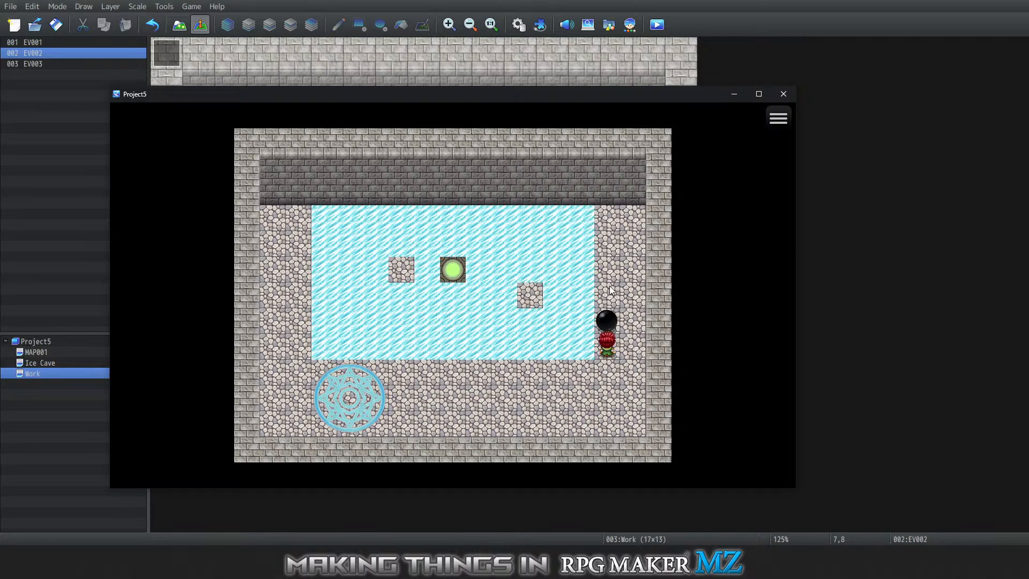
{"action": "key", "text": "Up"}
{"action": "key", "text": "Right"}
{"action": "key", "text": "Up"}
{"action": "key", "text": "Up"}
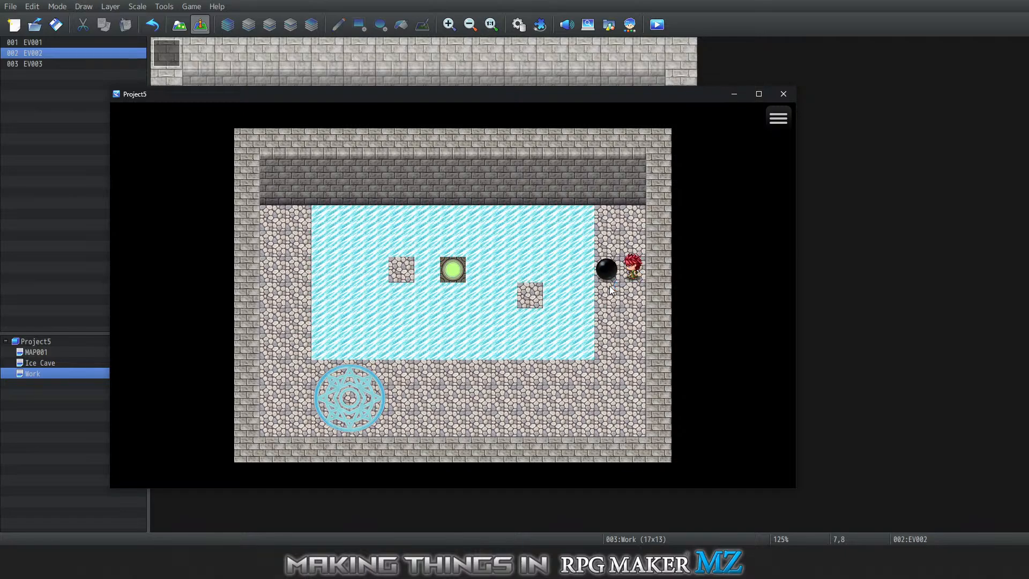
{"action": "key", "text": "Left"}
{"action": "key", "text": "Left"}
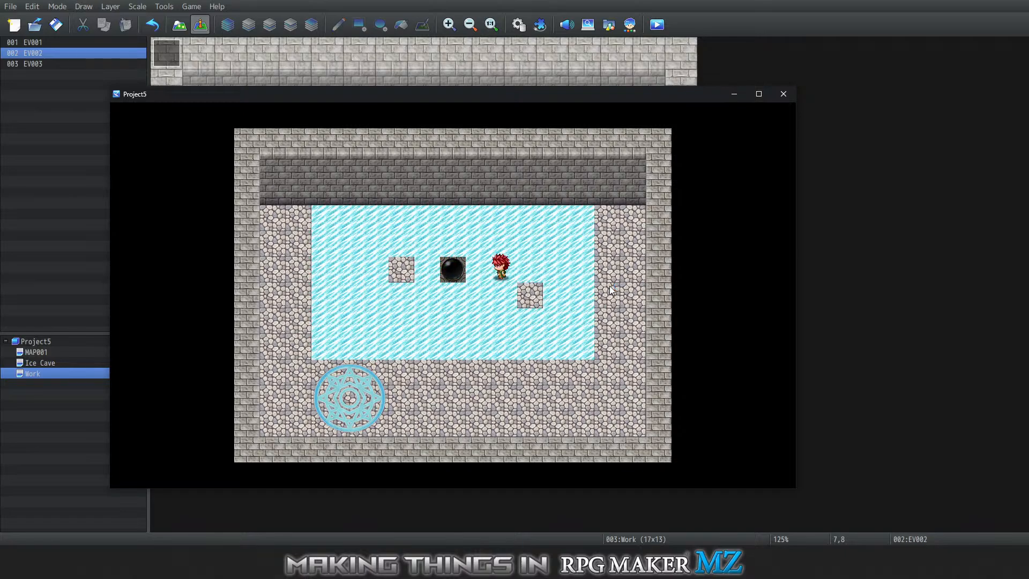
{"action": "key", "text": "Down"}
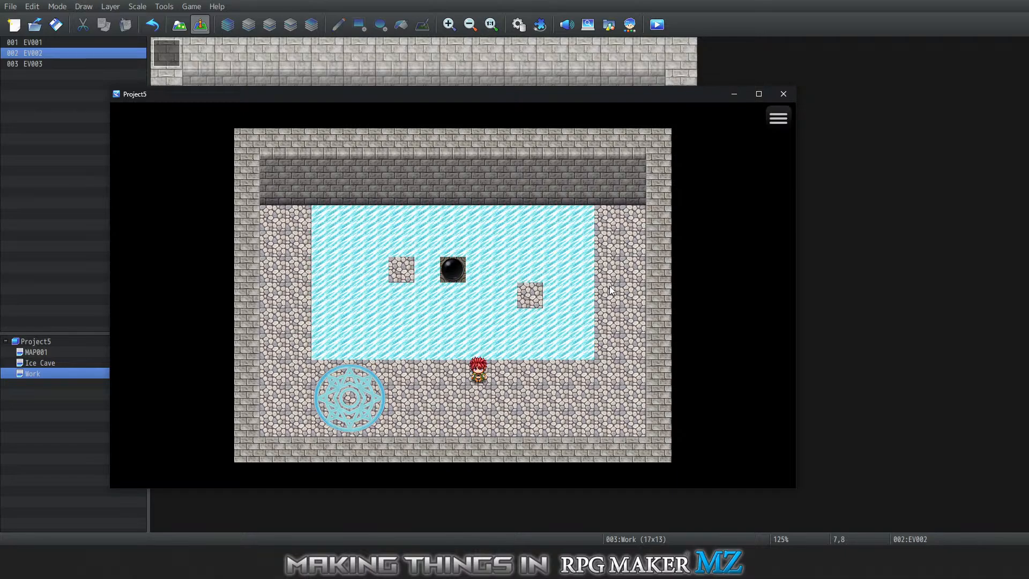
Slide the character across the ice to the left side of the ball on the target tile and try to push it right
{"action": "key", "text": "Left"}
{"action": "key", "text": "Up"}
{"action": "key", "text": "Left"}
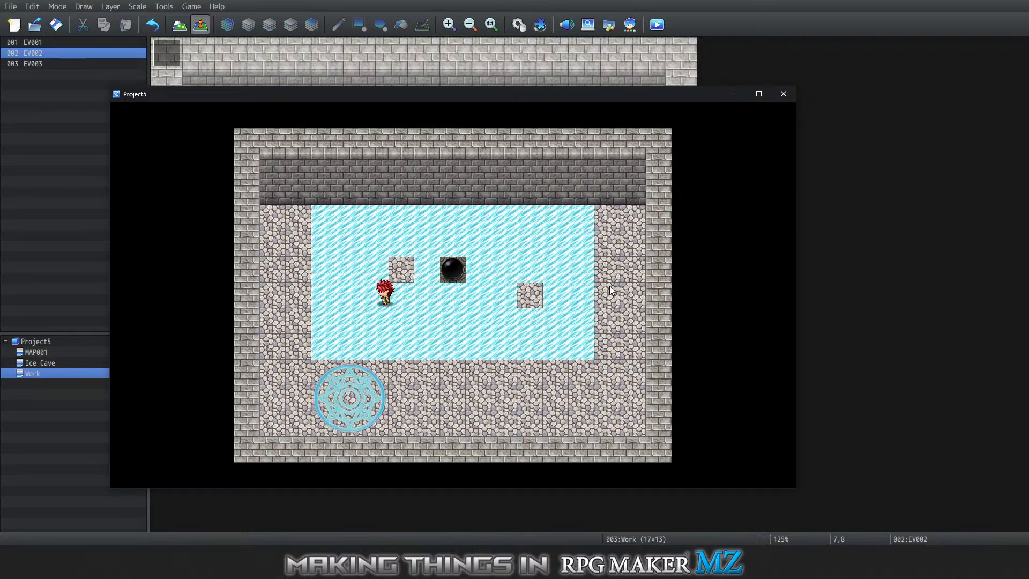
{"action": "key", "text": "Up"}
{"action": "key", "text": "Right"}
{"action": "key", "text": "Right"}
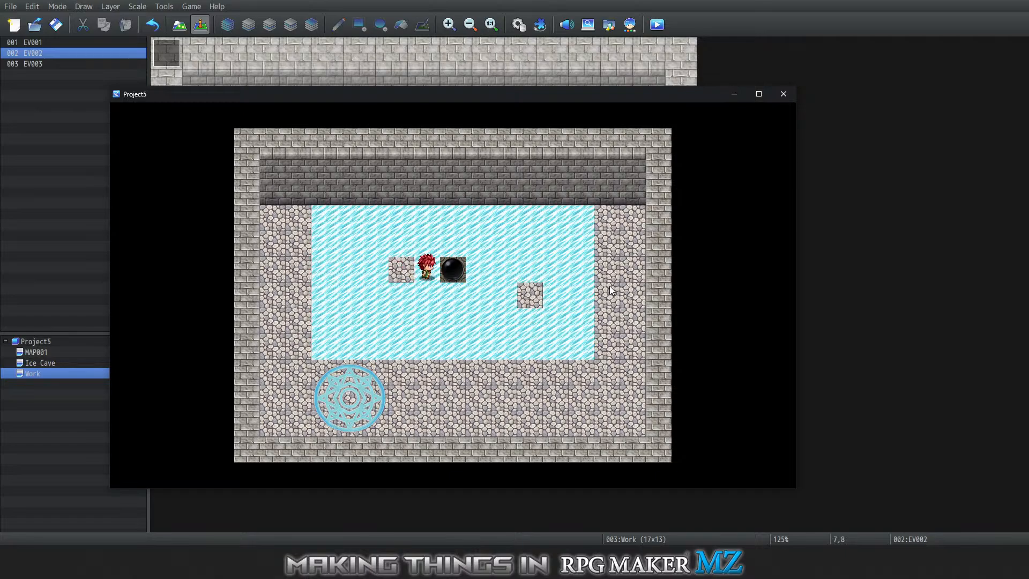
Slide the character around by the far wall and right-hand floor, and try to push the ball from its right side
{"action": "key", "text": "Up"}
{"action": "key", "text": "Left"}
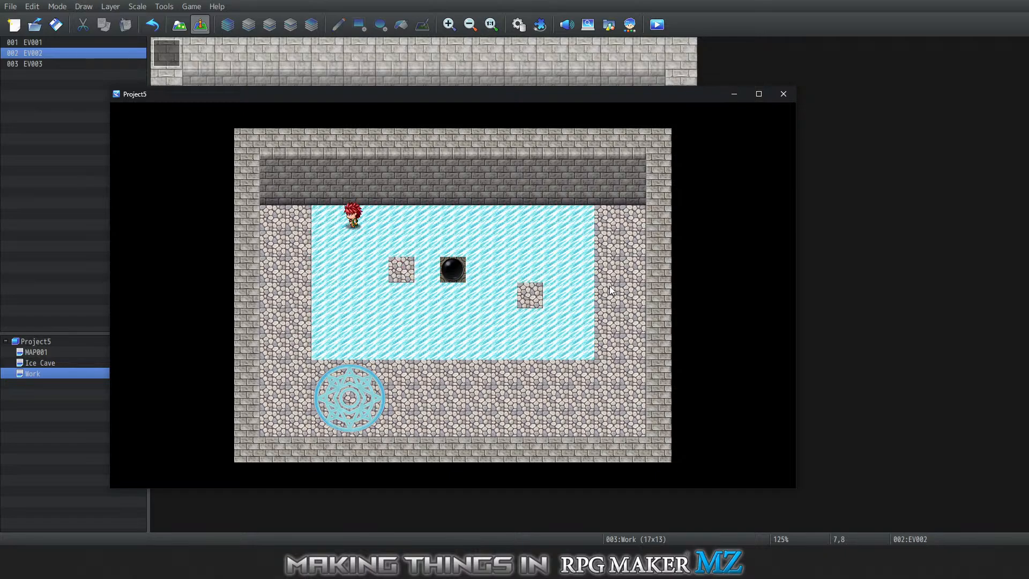
{"action": "key", "text": "Down"}
{"action": "key", "text": "Up"}
{"action": "key", "text": "Right"}
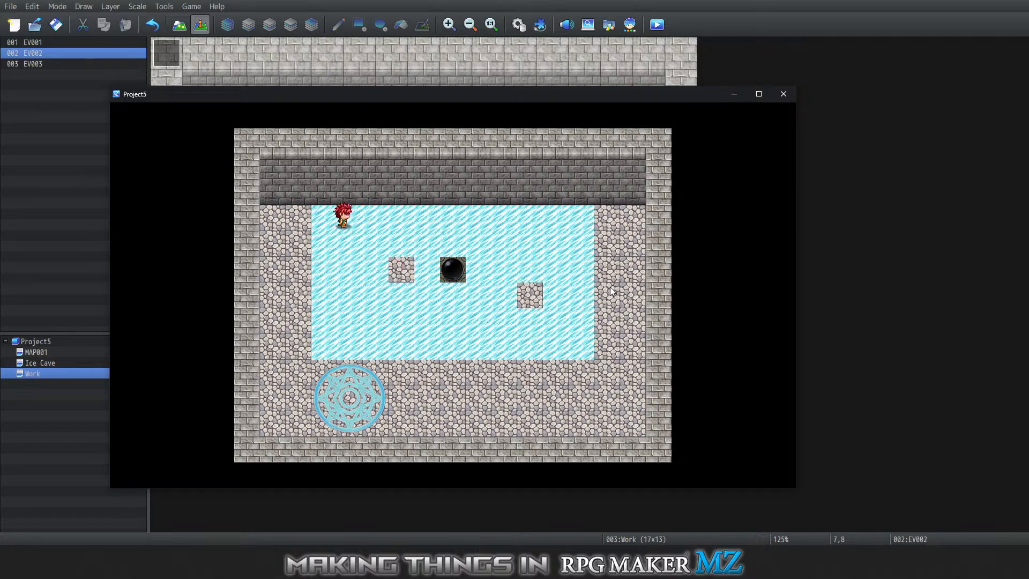
{"action": "key", "text": "Down"}
{"action": "key", "text": "Down"}
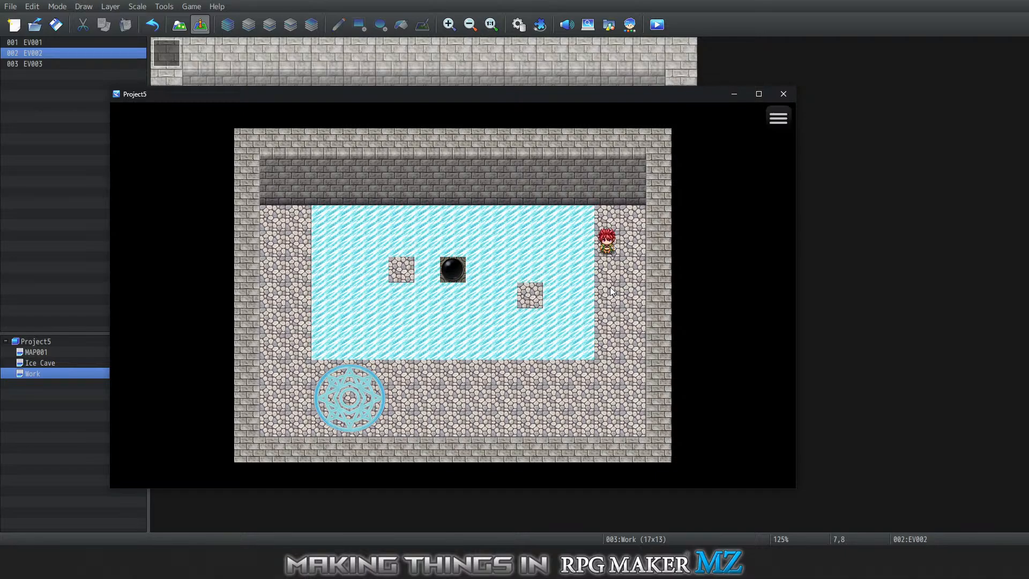
{"action": "key", "text": "Left"}
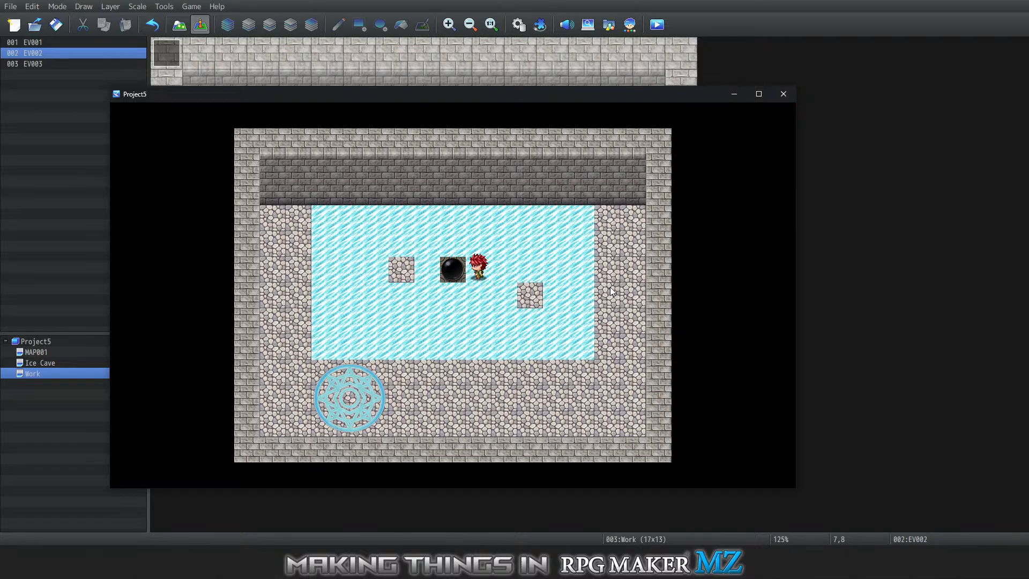
Leave the ball, circle the ice along the far wall, and slide back across to the left-hand stone floor
{"action": "key", "text": "Down"}
{"action": "key", "text": "Left"}
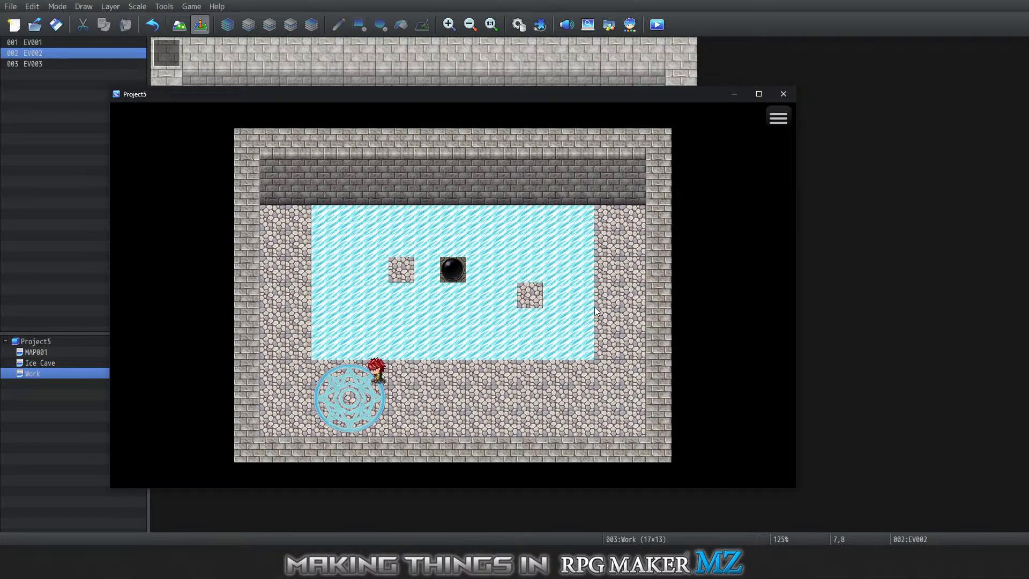
{"action": "key", "text": "Up"}
{"action": "key", "text": "Right"}
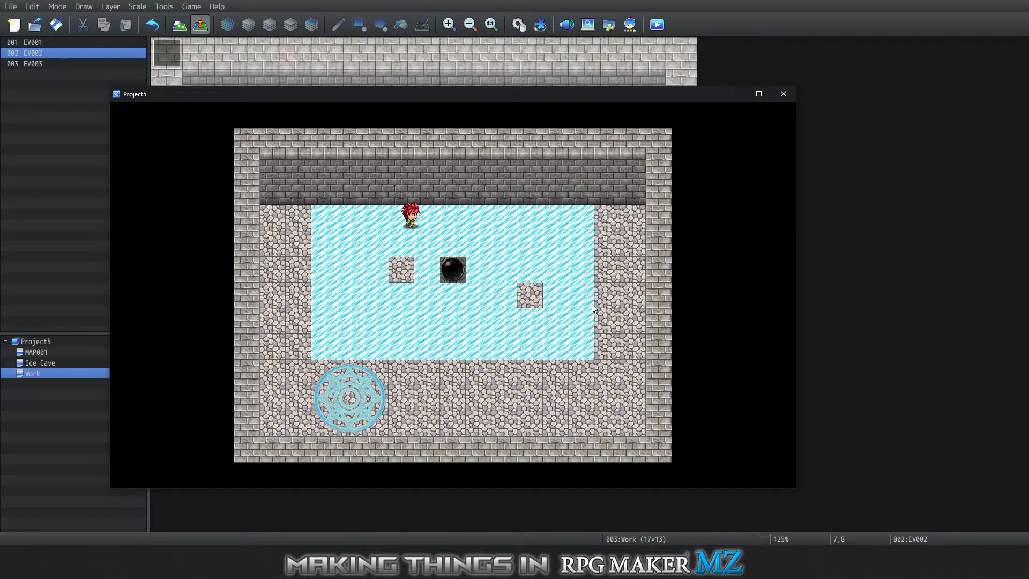
{"action": "key", "text": "Down"}
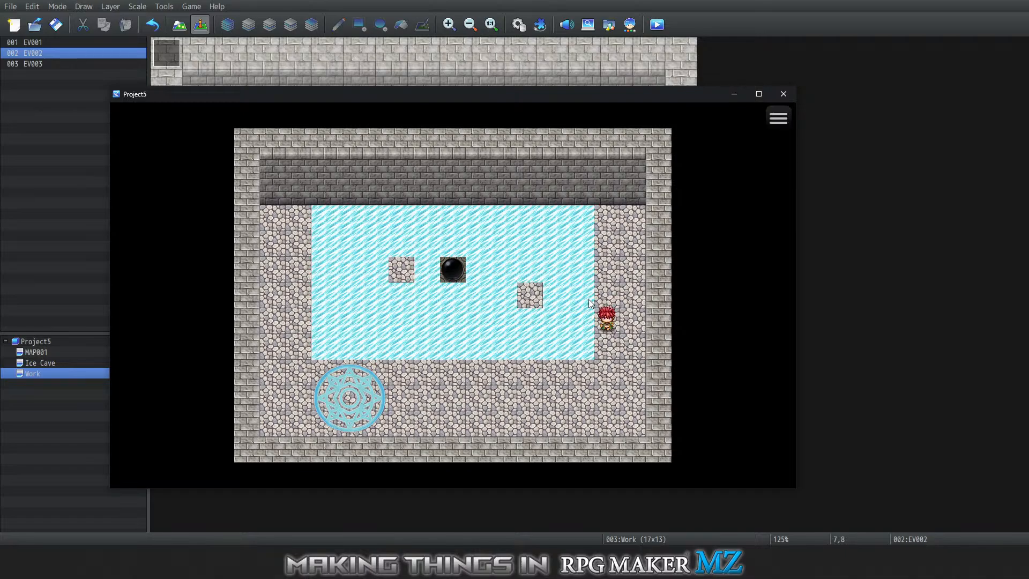
{"action": "key", "text": "Left"}
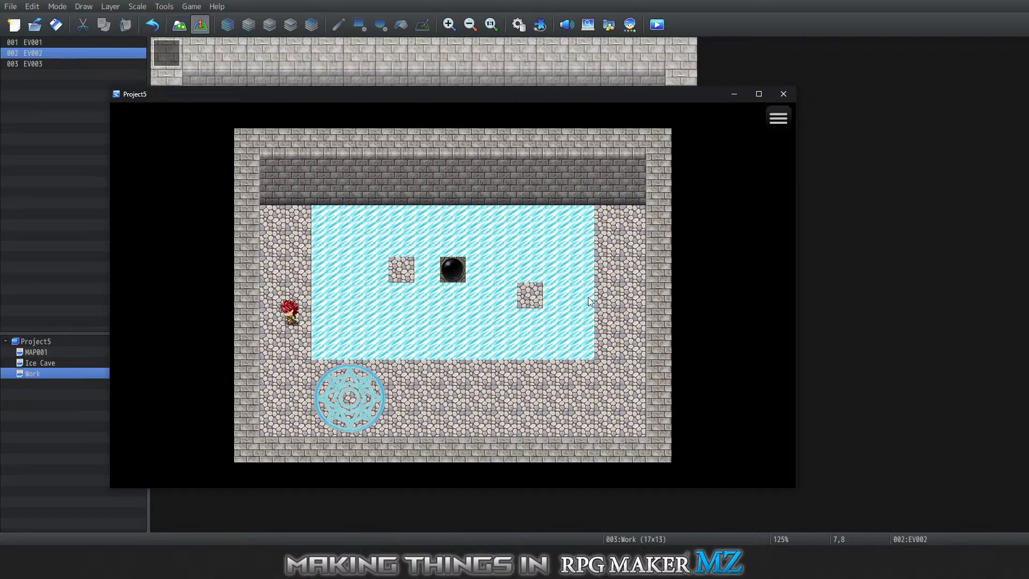
Move the character around the room onto the magic circle to test resetting the solved puzzle's ball, and step off again
{"action": "key", "text": "Up"}
{"action": "key", "text": "Right"}
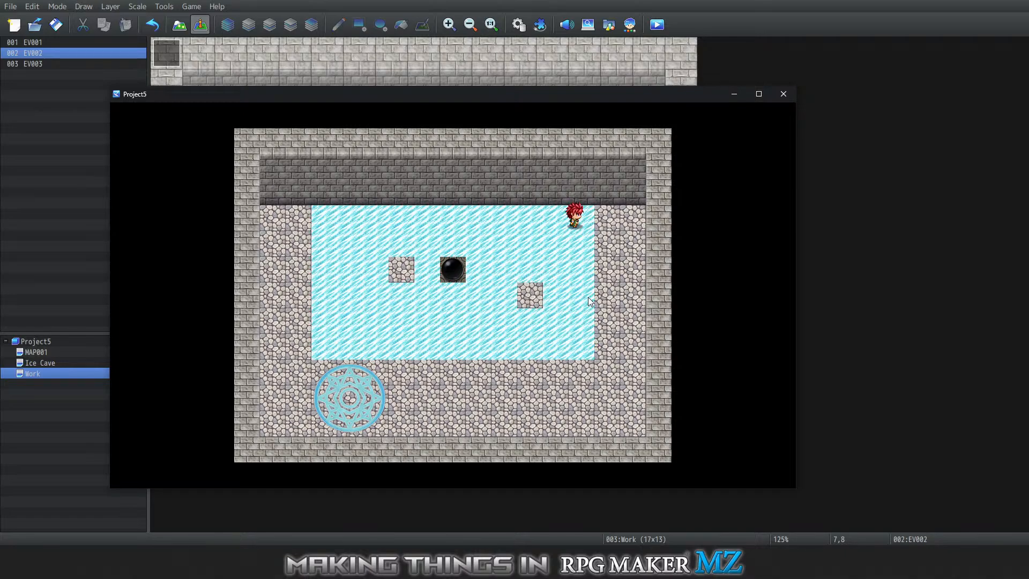
{"action": "key", "text": "Down"}
{"action": "key", "text": "Left"}
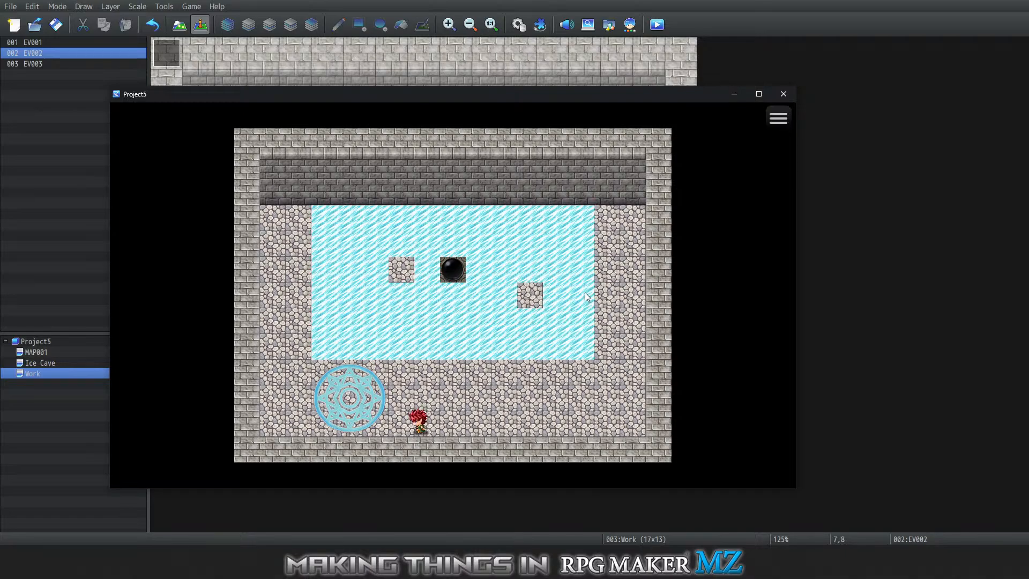
{"action": "key", "text": "Right"}
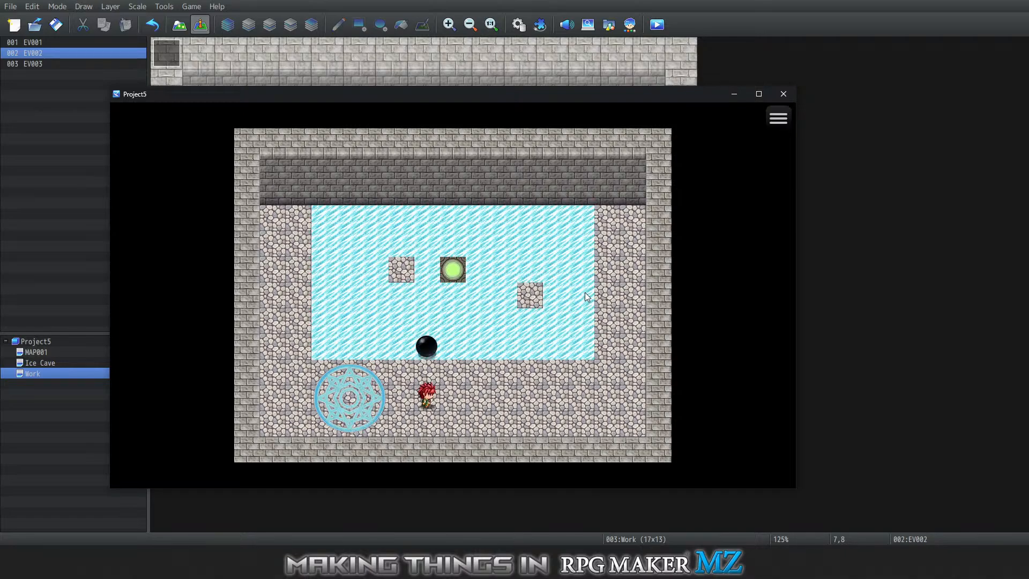
Slide the character along the far wall to the left-hand floor and return to the stone floor directly below the ball
{"action": "key", "text": "Up"}
{"action": "key", "text": "Right"}
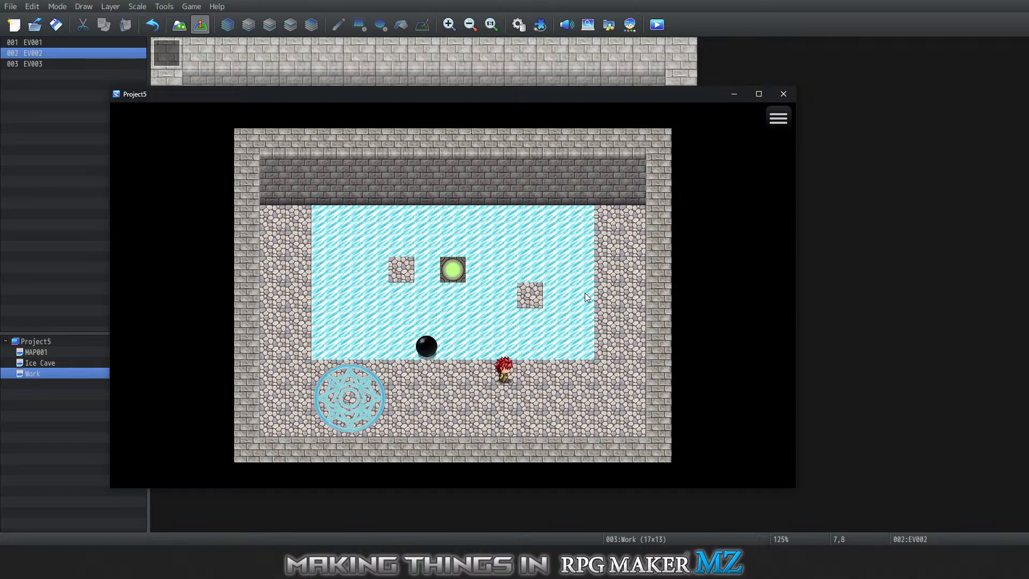
{"action": "key", "text": "Up"}
{"action": "key", "text": "Left"}
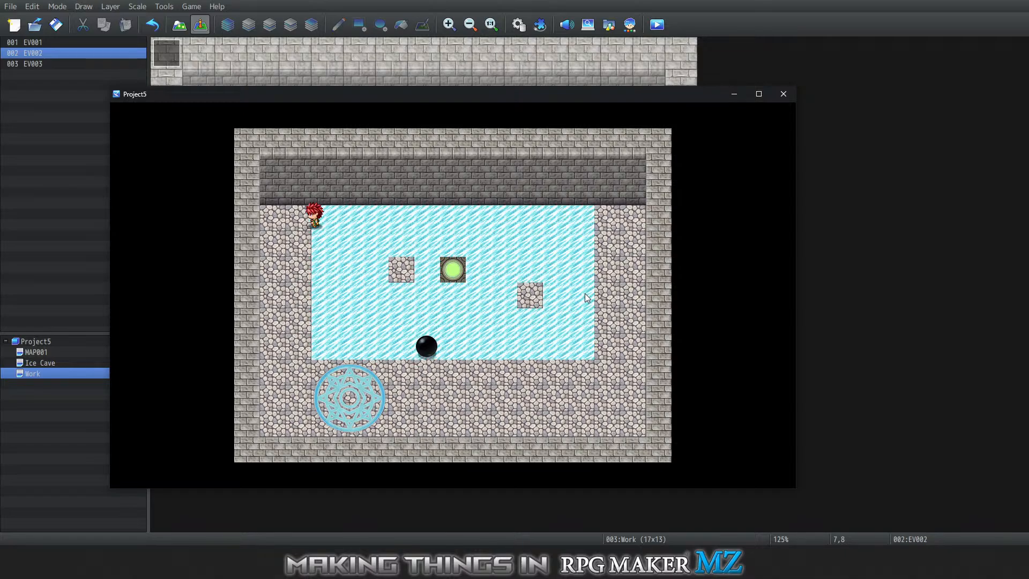
{"action": "key", "text": "Down"}
{"action": "key", "text": "Down"}
{"action": "key", "text": "Right"}
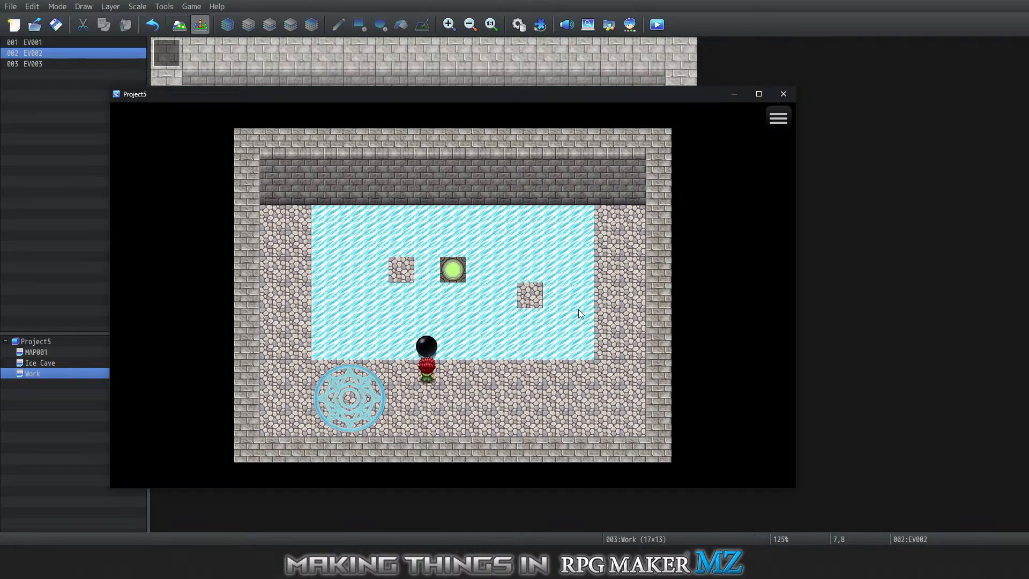
Test sliding up to the ball's right side along the lowest ice row, return to the stone floor, and end the playtest
{"action": "key", "text": "Right"}
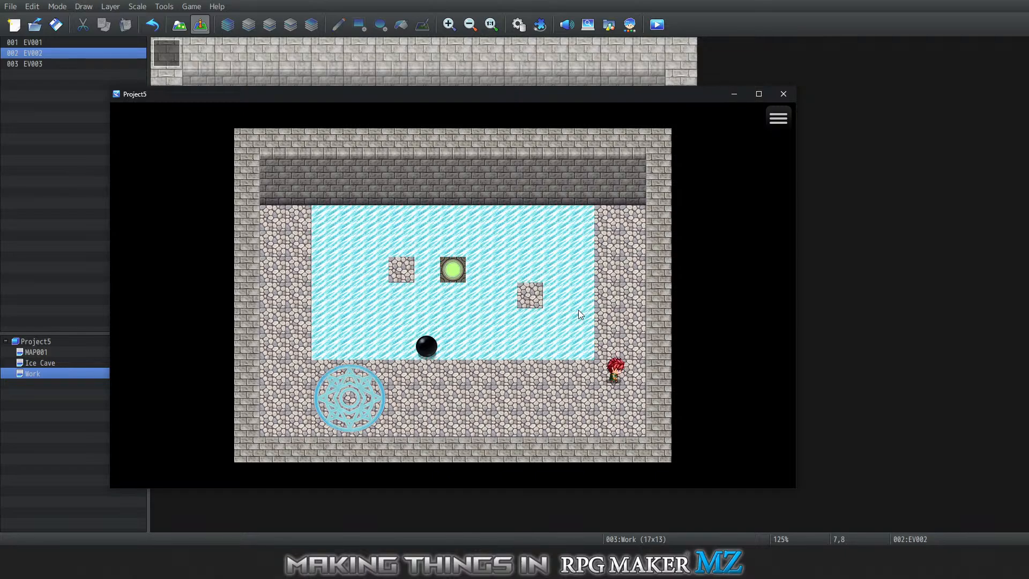
{"action": "key", "text": "Up"}
{"action": "key", "text": "Left"}
{"action": "key", "text": "Left"}
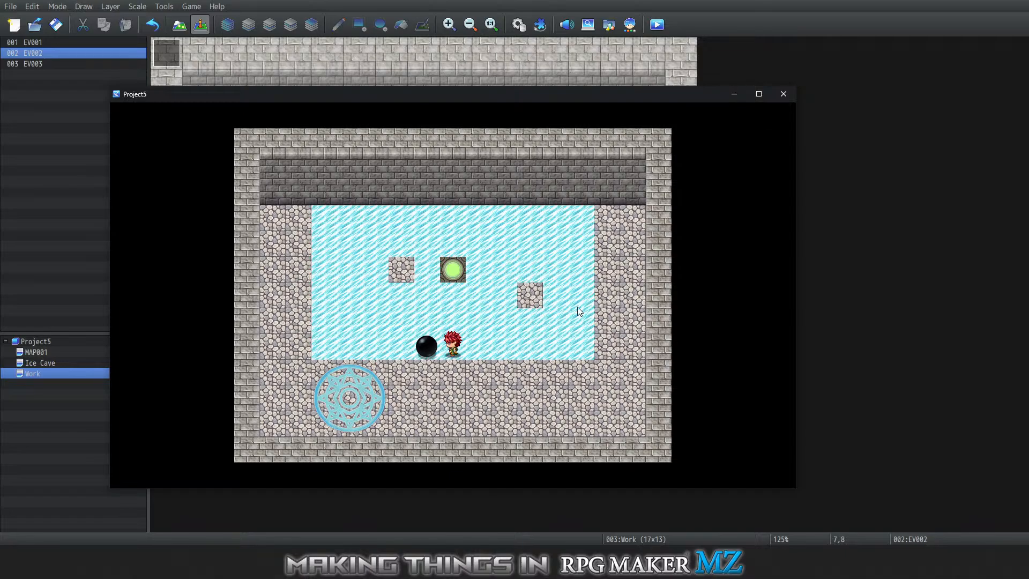
{"action": "key", "text": "Right"}
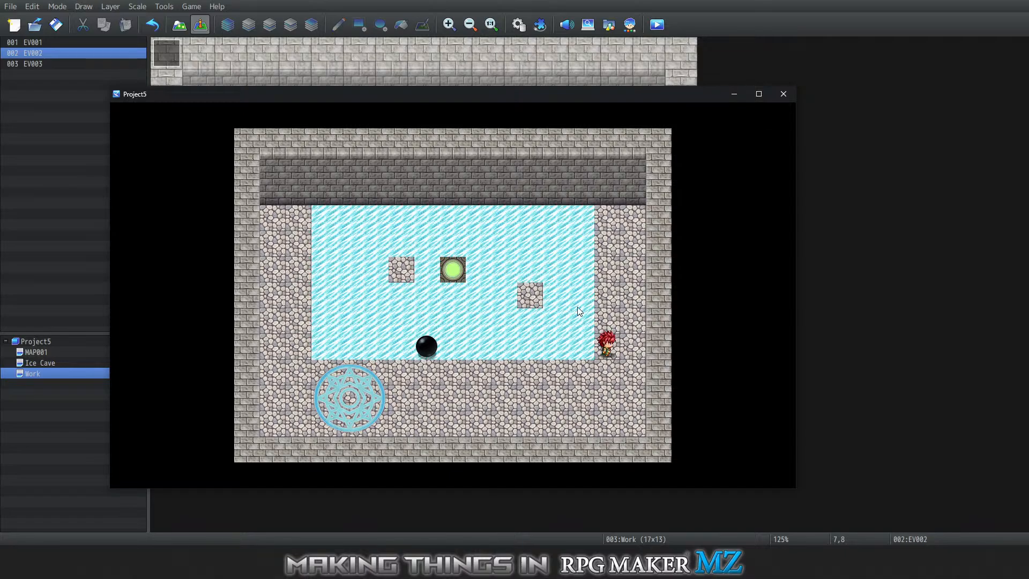
{"action": "key", "text": "Left"}
{"action": "key", "text": "Down"}
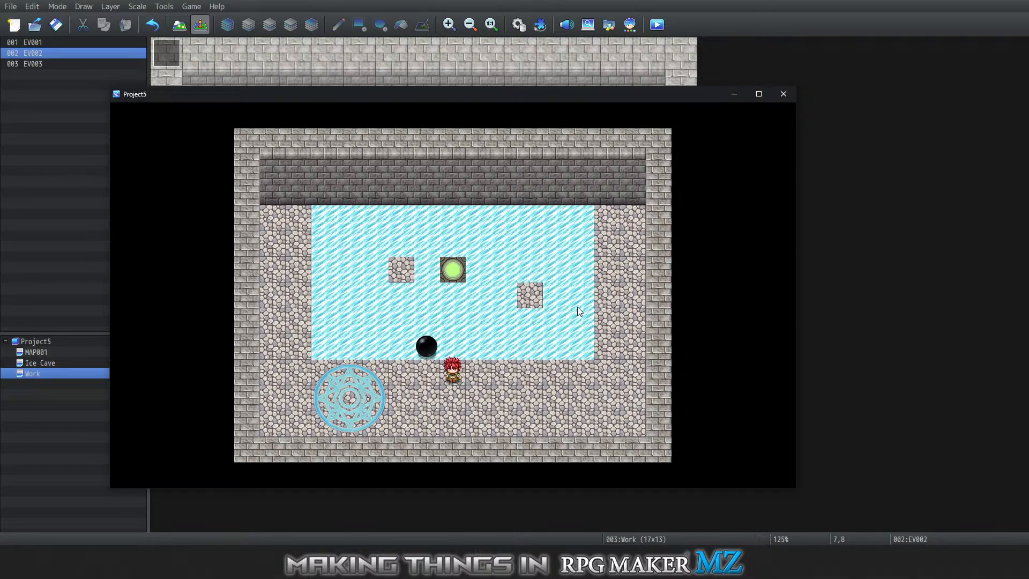
{"action": "left_click", "coordinate": [783, 94]}
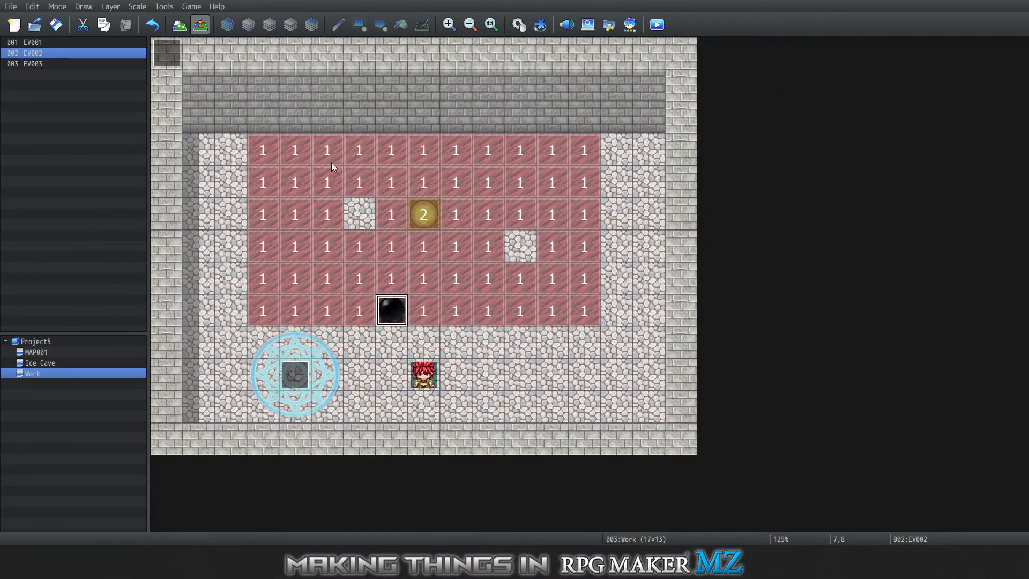
Set the trigger on page 1 of the ball event EV002 to Player Touch and save the event
{"action": "right_click", "coordinate": [400, 317]}
{"action": "left_click", "coordinate": [423, 325]}
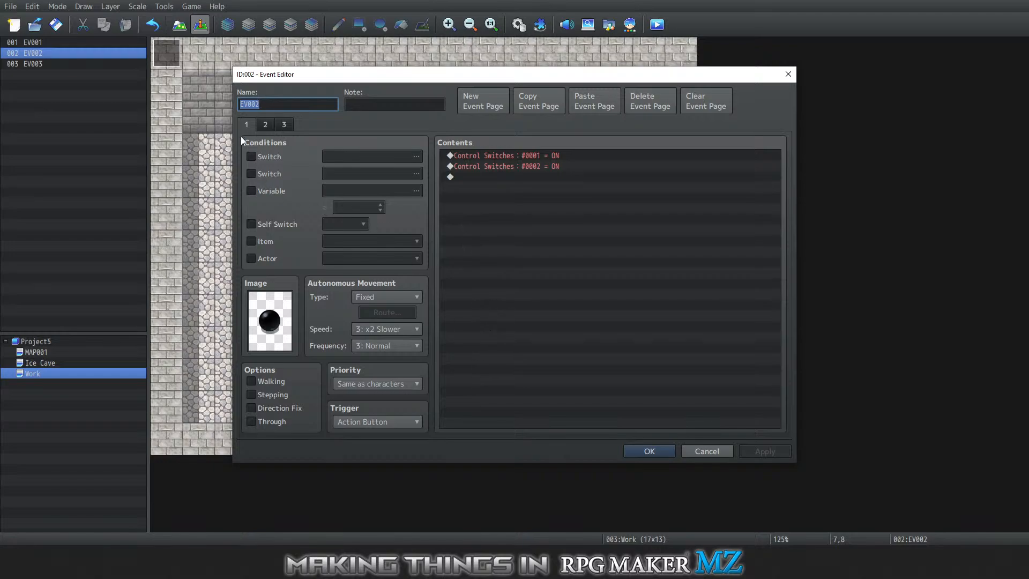
{"action": "left_click", "coordinate": [265, 125]}
{"action": "left_click", "coordinate": [248, 125]}
{"action": "left_click", "coordinate": [377, 423]}
{"action": "left_click", "coordinate": [382, 447]}
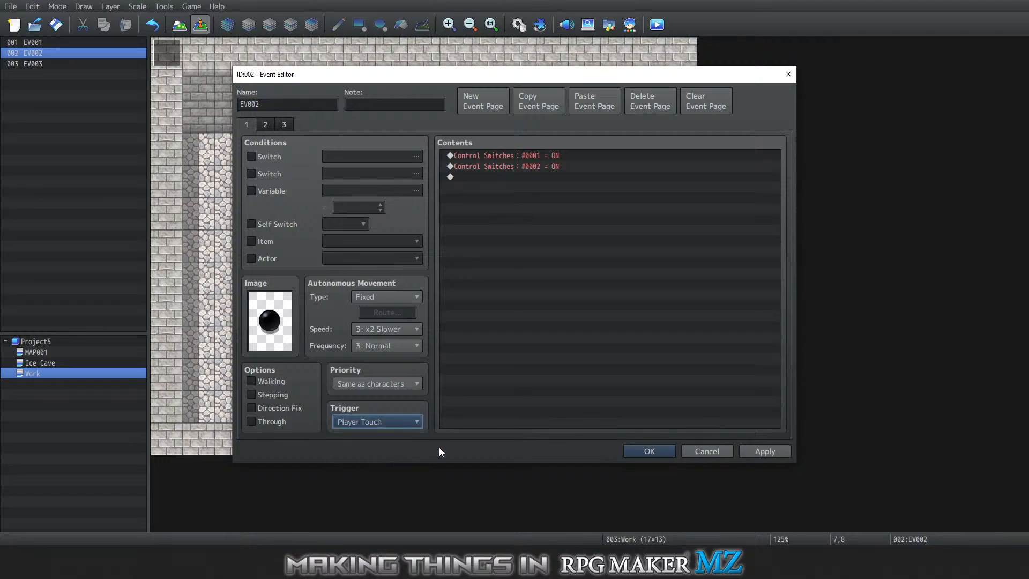
{"action": "left_click", "coordinate": [628, 450]}
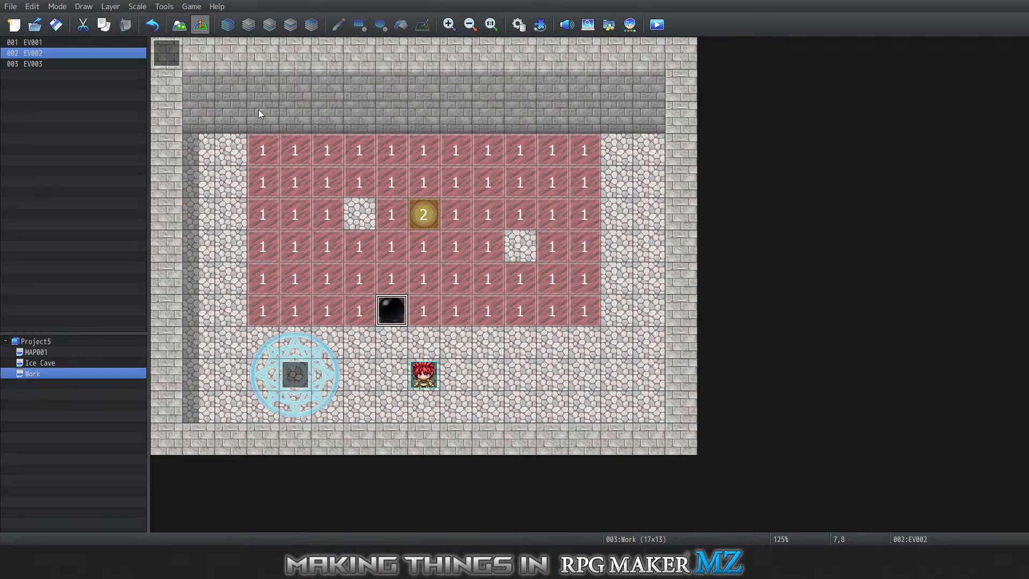
Cut the conditional branch that checks for the OK button, with all its contents, from page 2 of event EV001
{"action": "right_click", "coordinate": [157, 58]}
{"action": "left_click", "coordinate": [185, 63]}
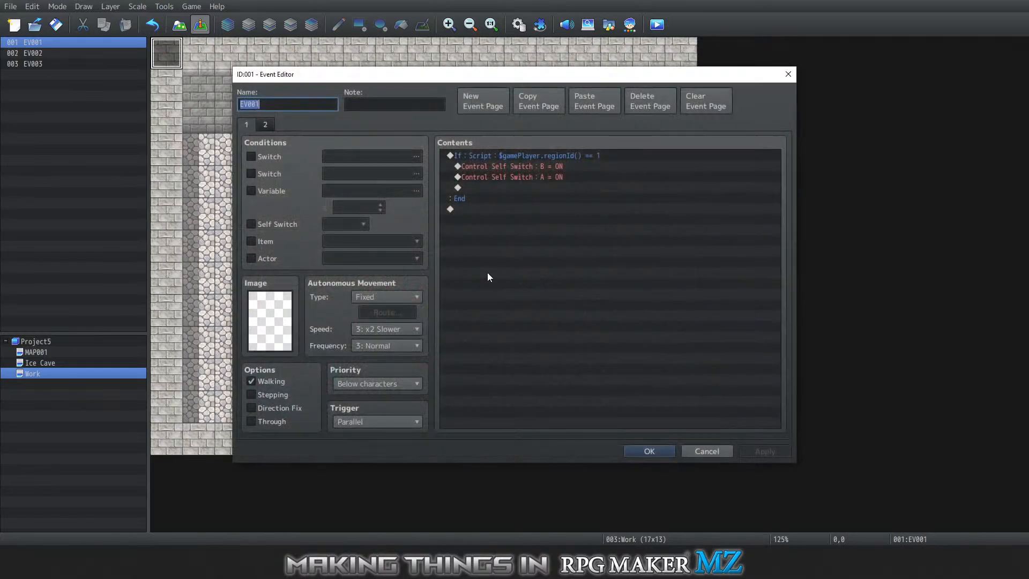
{"action": "left_click", "coordinate": [263, 123]}
{"action": "scroll", "coordinate": [685, 282], "scroll_direction": "down", "scroll_amount": 9}
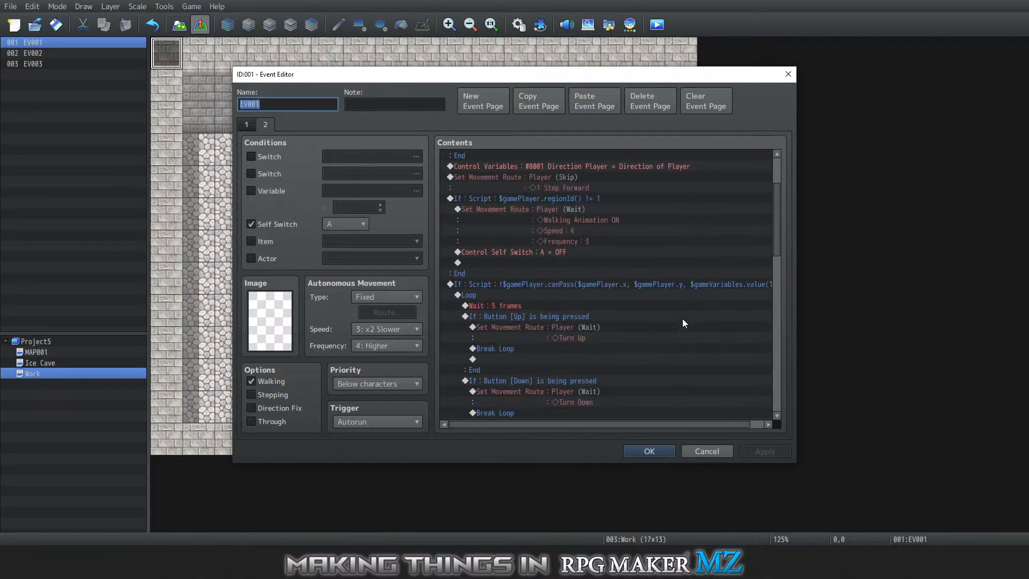
{"action": "scroll", "coordinate": [688, 325], "scroll_direction": "down", "scroll_amount": 6}
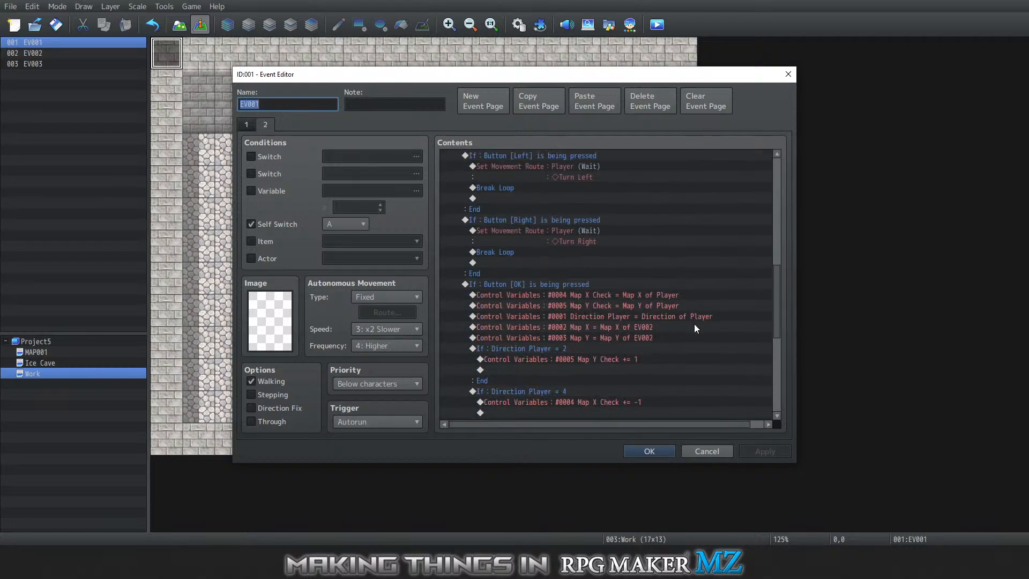
{"action": "scroll", "coordinate": [693, 343], "scroll_direction": "up", "scroll_amount": 3}
{"action": "scroll", "coordinate": [701, 328], "scroll_direction": "down", "scroll_amount": 3}
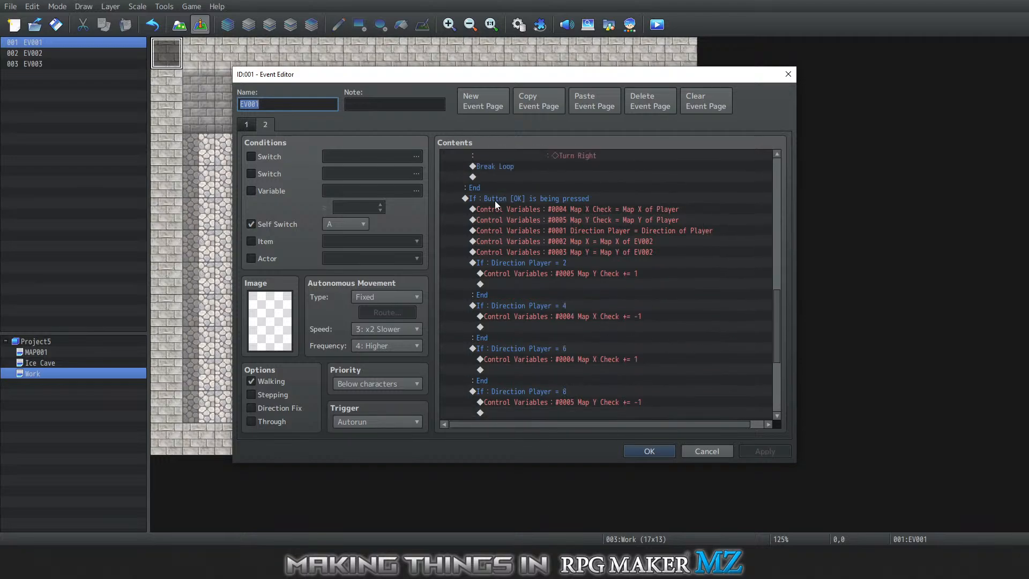
{"action": "scroll", "coordinate": [515, 346], "scroll_direction": "up", "scroll_amount": 4}
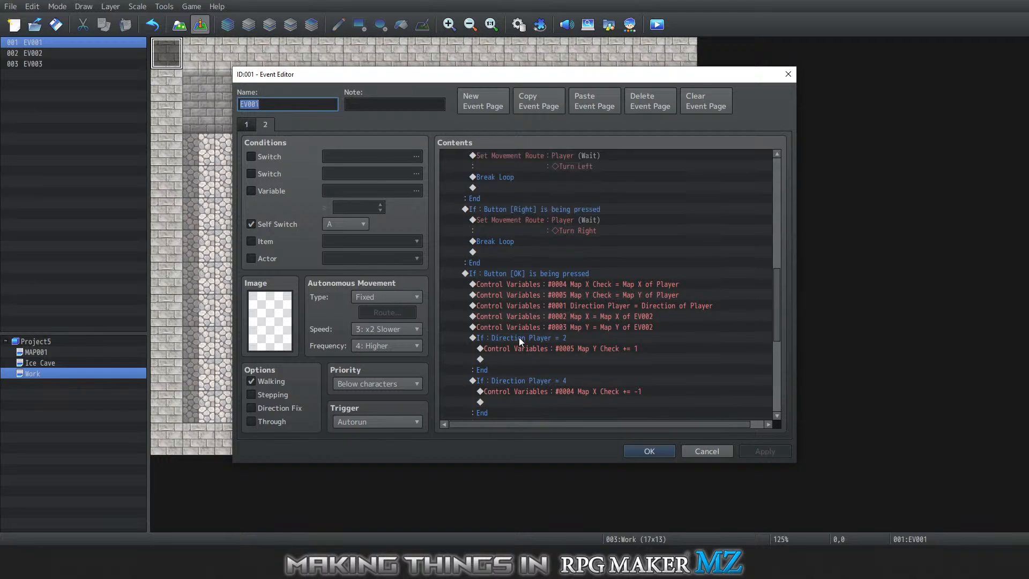
{"action": "scroll", "coordinate": [520, 327], "scroll_direction": "down", "scroll_amount": 9}
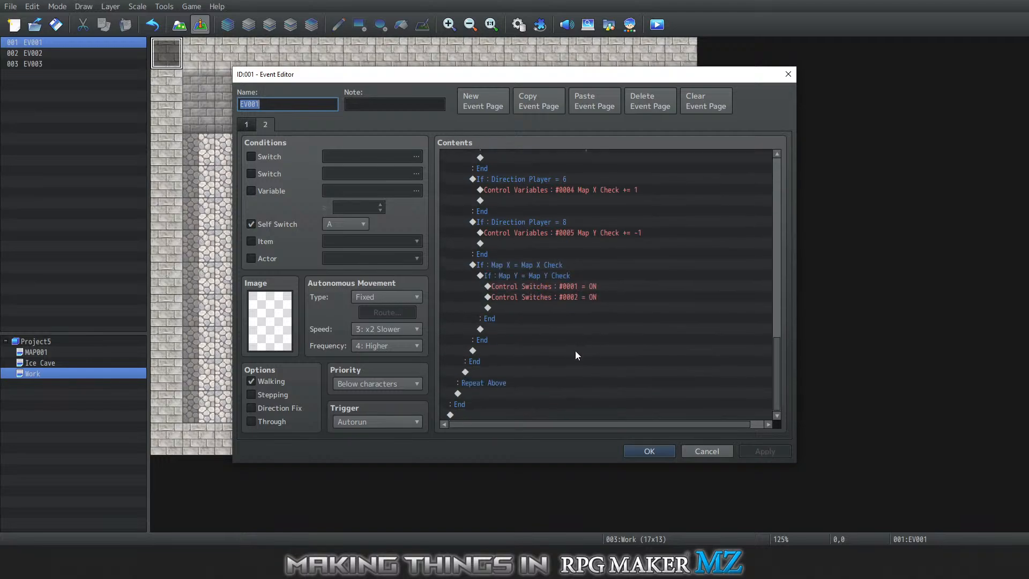
{"action": "scroll", "coordinate": [574, 350], "scroll_direction": "up", "scroll_amount": 2}
{"action": "scroll", "coordinate": [569, 339], "scroll_direction": "up", "scroll_amount": 4}
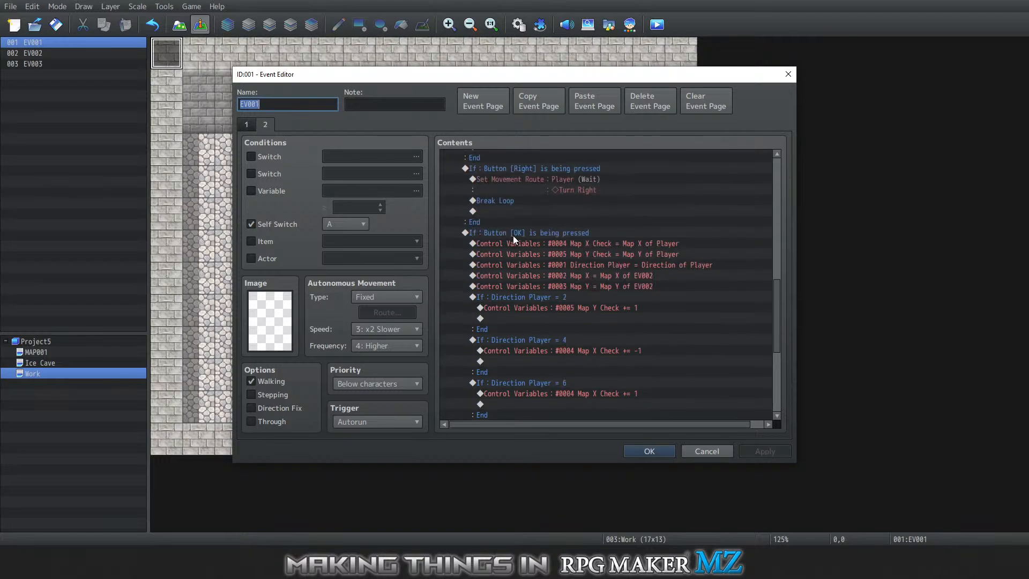
{"action": "right_click", "coordinate": [512, 236]}
{"action": "left_click", "coordinate": [540, 272]}
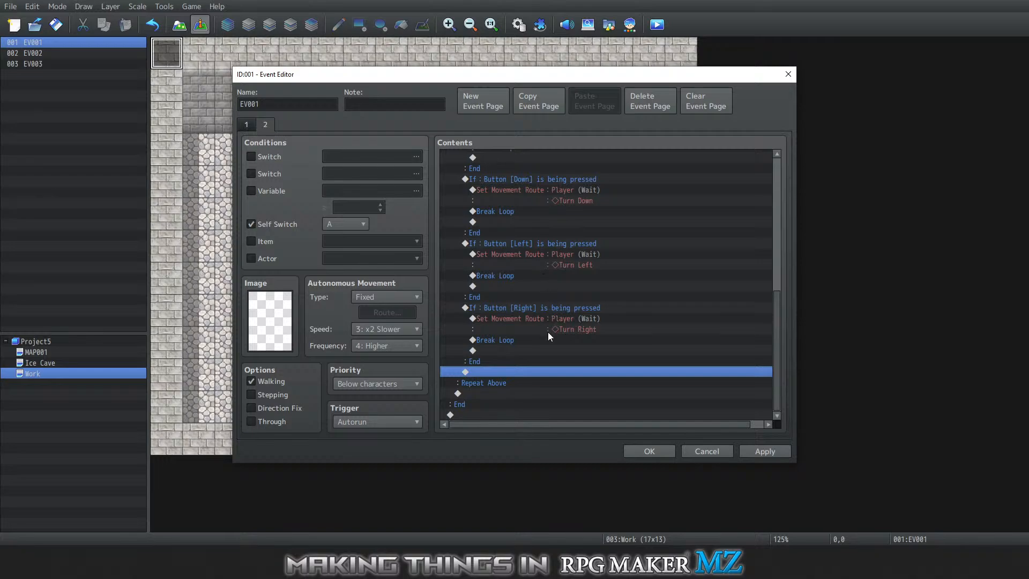
Paste the cut OK-button conditional branch above the Loop inside the canPass script branch on page 2 of EV001
{"action": "scroll", "coordinate": [547, 334], "scroll_direction": "up", "scroll_amount": 6}
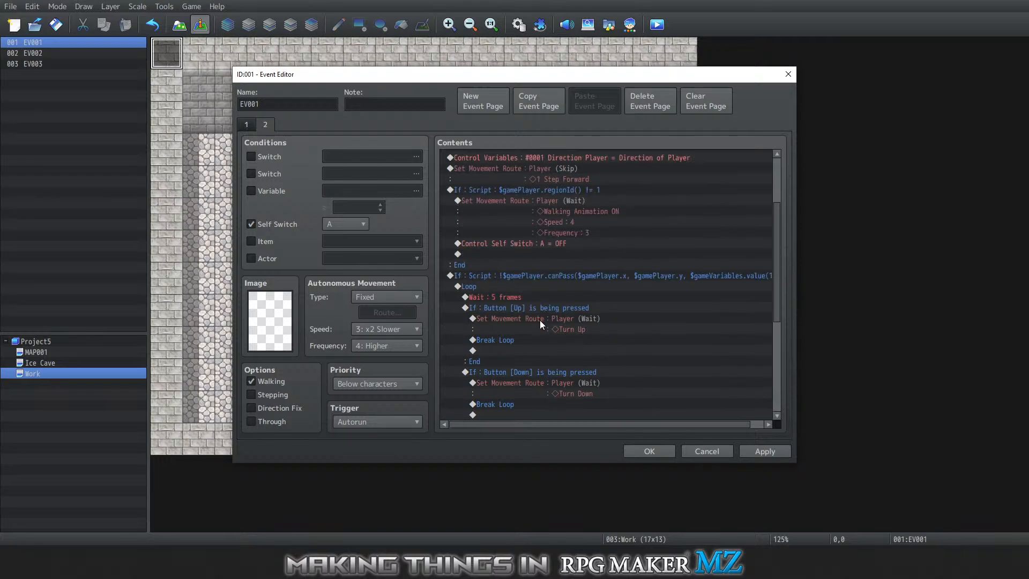
{"action": "scroll", "coordinate": [544, 326], "scroll_direction": "up", "scroll_amount": 1}
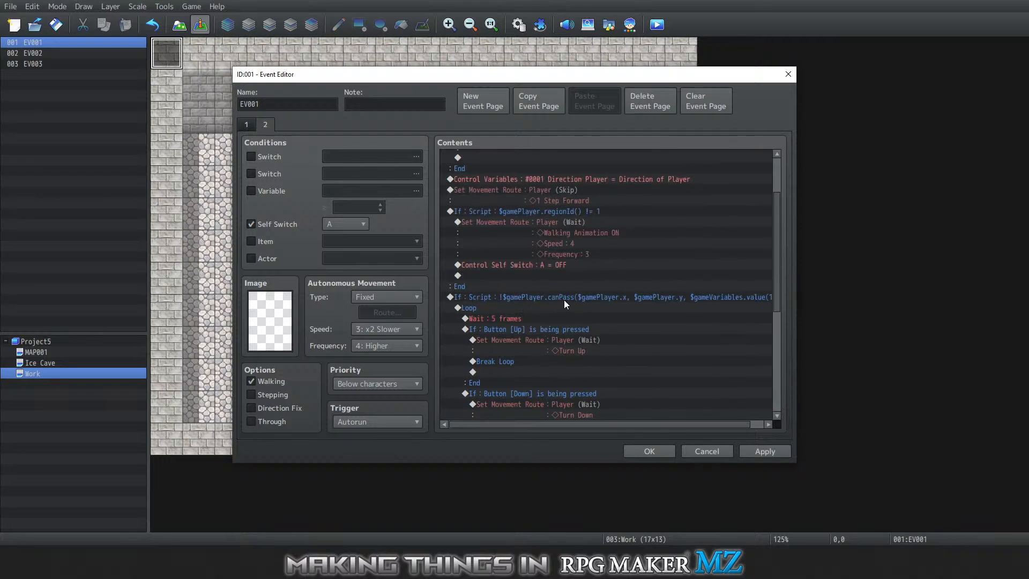
{"action": "left_click", "coordinate": [523, 306]}
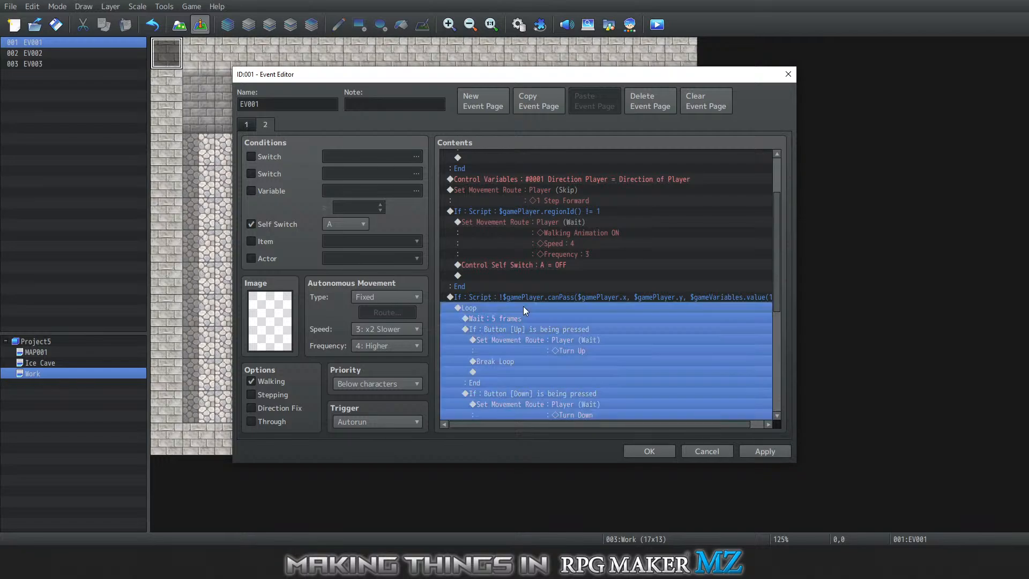
{"action": "right_click", "coordinate": [523, 307]}
{"action": "left_click", "coordinate": [560, 371]}
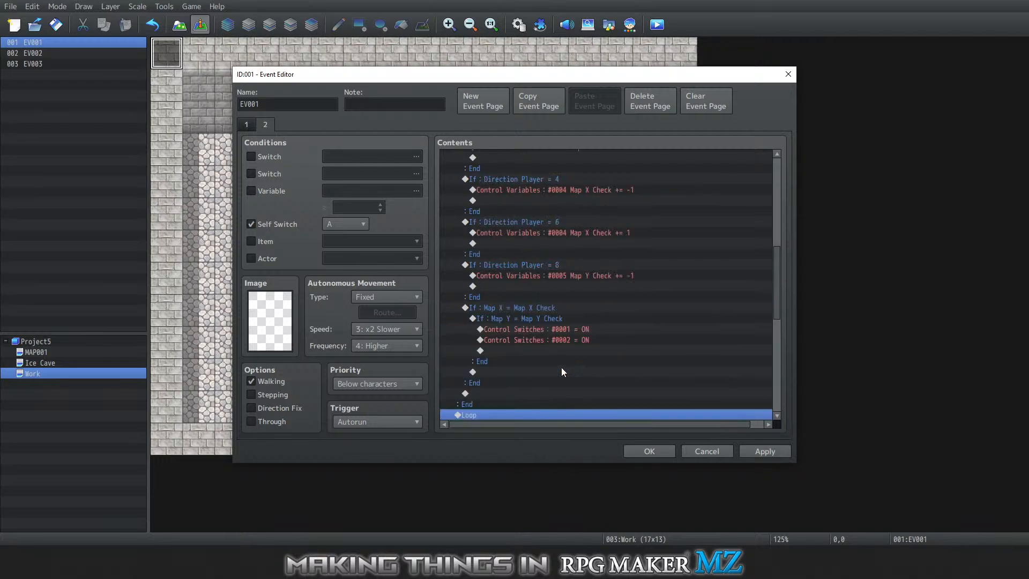
{"action": "scroll", "coordinate": [560, 333], "scroll_direction": "up", "scroll_amount": 5}
{"action": "scroll", "coordinate": [589, 331], "scroll_direction": "down", "scroll_amount": 5}
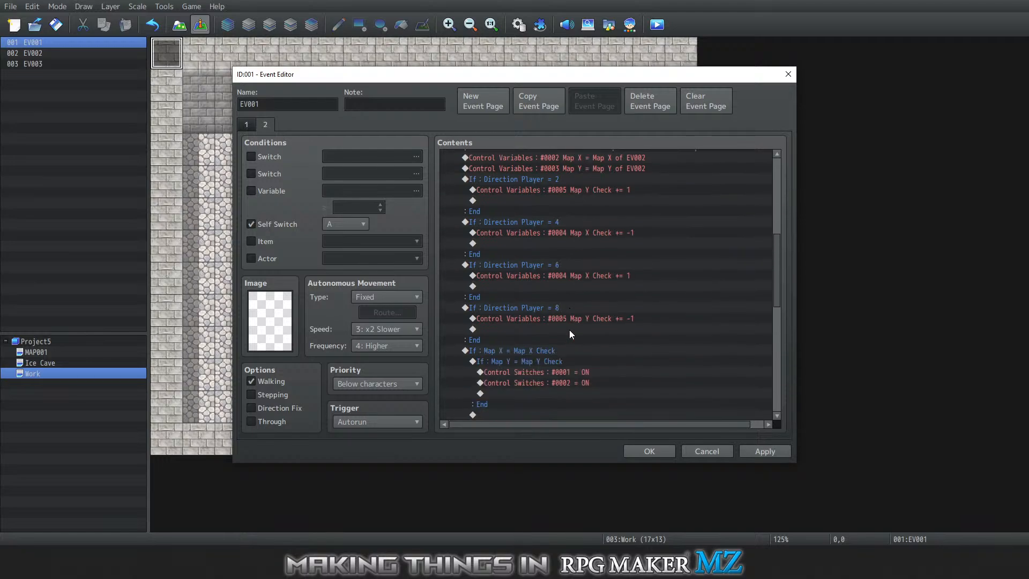
{"action": "scroll", "coordinate": [569, 330], "scroll_direction": "down", "scroll_amount": 7}
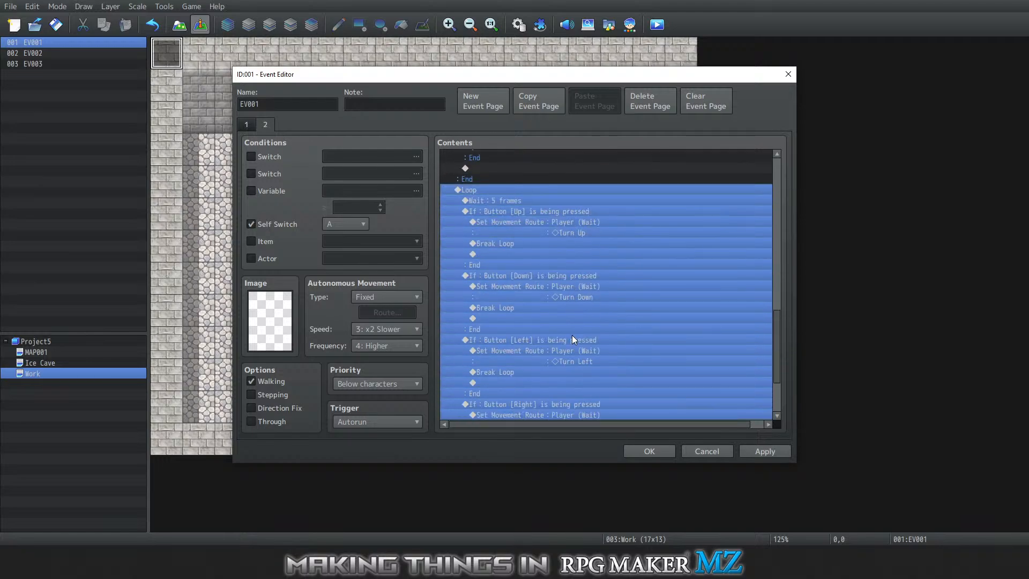
Move the command setting Map X Check to the player's Map X out of the OK-button branch, placing it directly above
{"action": "scroll", "coordinate": [561, 297], "scroll_direction": "up", "scroll_amount": 8}
{"action": "scroll", "coordinate": [557, 246], "scroll_direction": "up", "scroll_amount": 5}
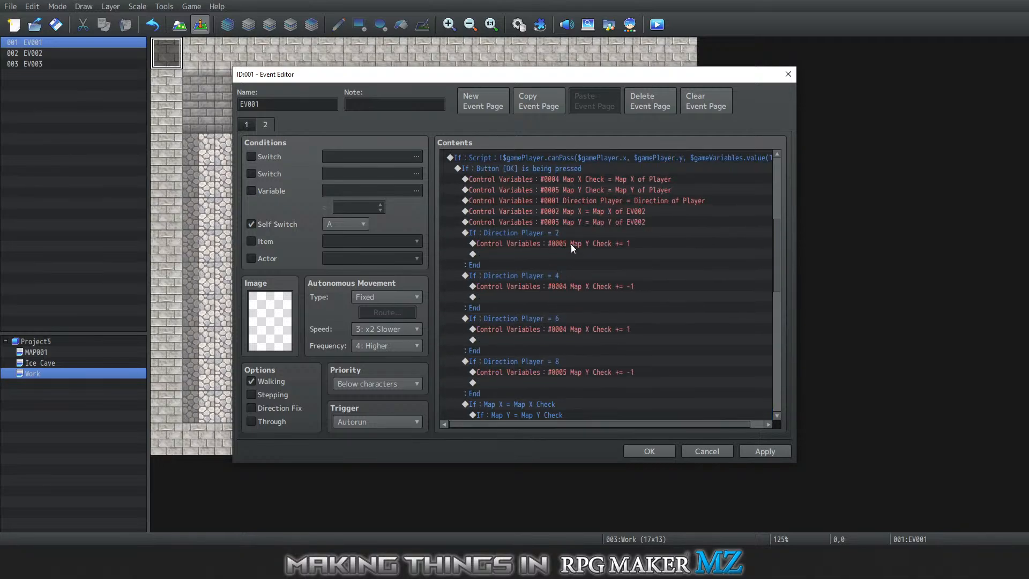
{"action": "left_click", "coordinate": [531, 253]}
{"action": "scroll", "coordinate": [543, 300], "scroll_direction": "down", "scroll_amount": 6}
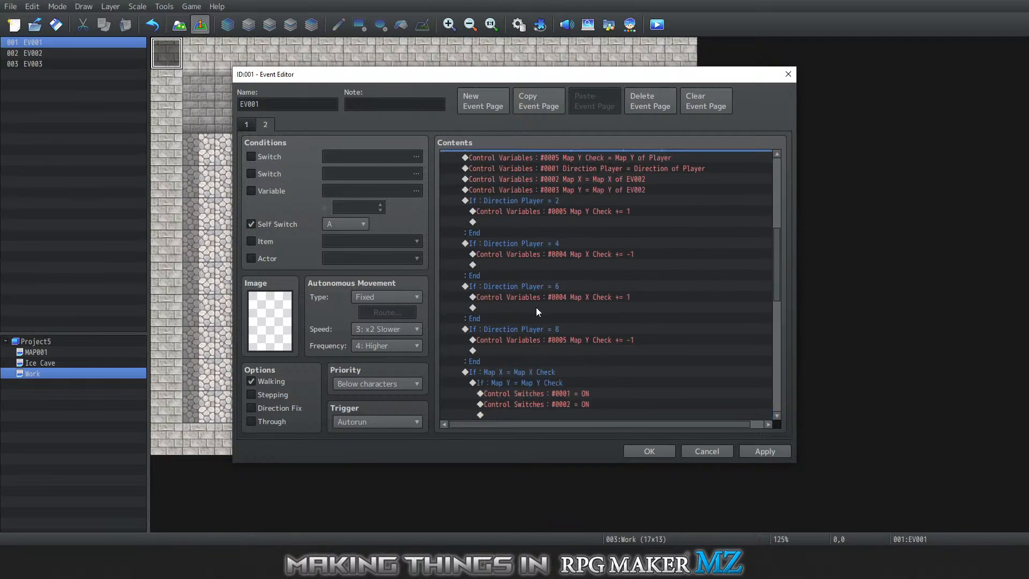
{"action": "left_click", "coordinate": [504, 381], "text": "shift"}
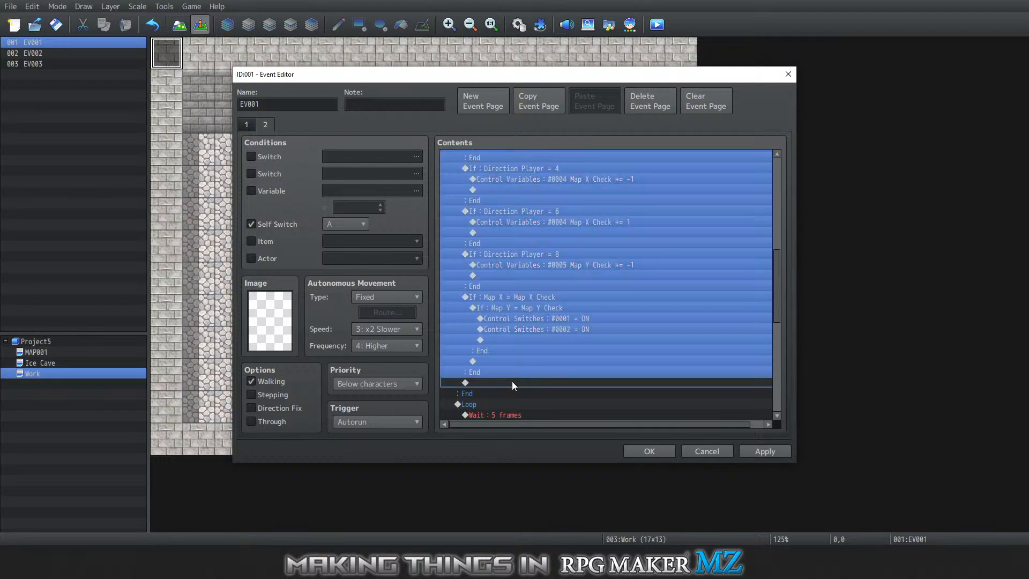
{"action": "scroll", "coordinate": [536, 332], "scroll_direction": "up", "scroll_amount": 3}
{"action": "scroll", "coordinate": [536, 322], "scroll_direction": "up", "scroll_amount": 1}
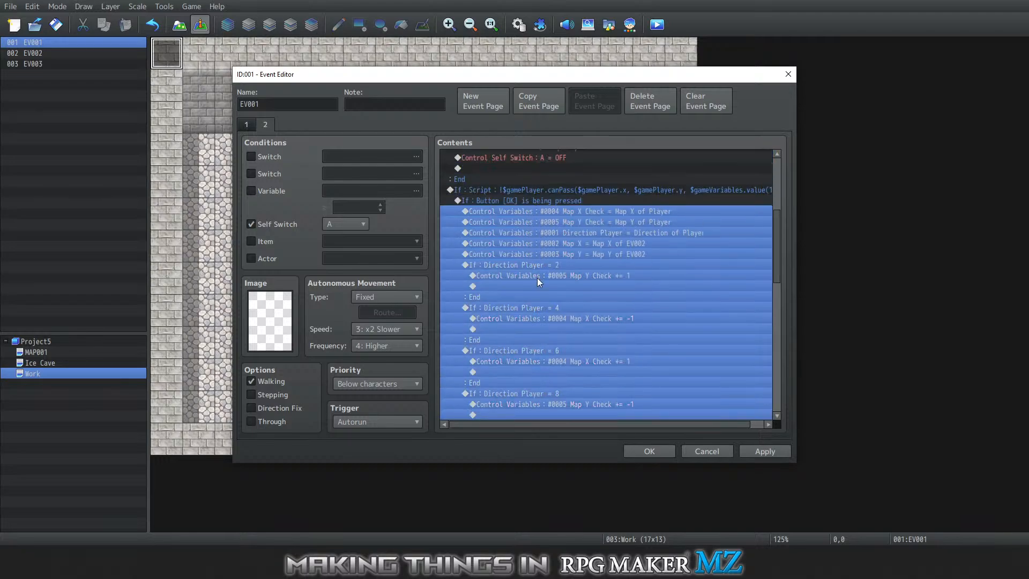
{"action": "right_click", "coordinate": [506, 210]}
{"action": "left_click", "coordinate": [530, 248]}
{"action": "right_click", "coordinate": [492, 199]}
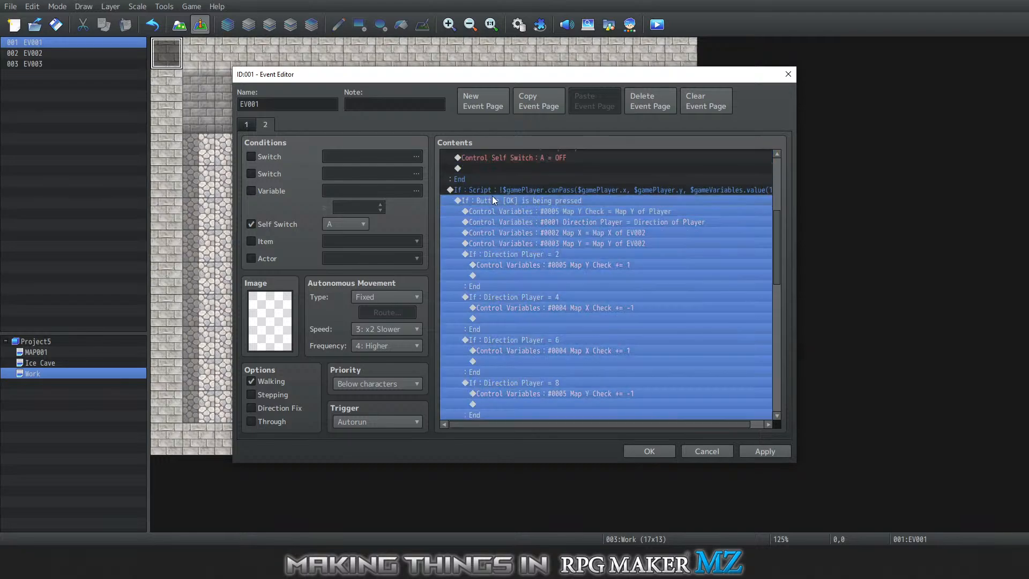
{"action": "left_click", "coordinate": [529, 262]}
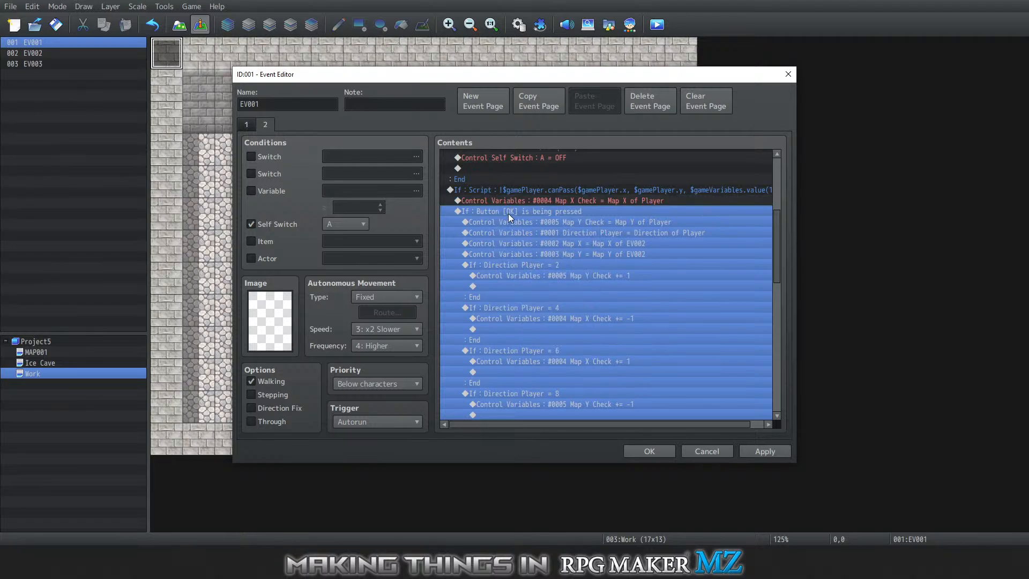
Cut the remaining OK-button branch contents, from the Map Y Check assignment through the Map X and Map Y comparison branches
{"action": "left_click", "coordinate": [523, 263]}
{"action": "left_click", "coordinate": [514, 213]}
{"action": "left_click", "coordinate": [516, 201]}
{"action": "left_click", "coordinate": [536, 223]}
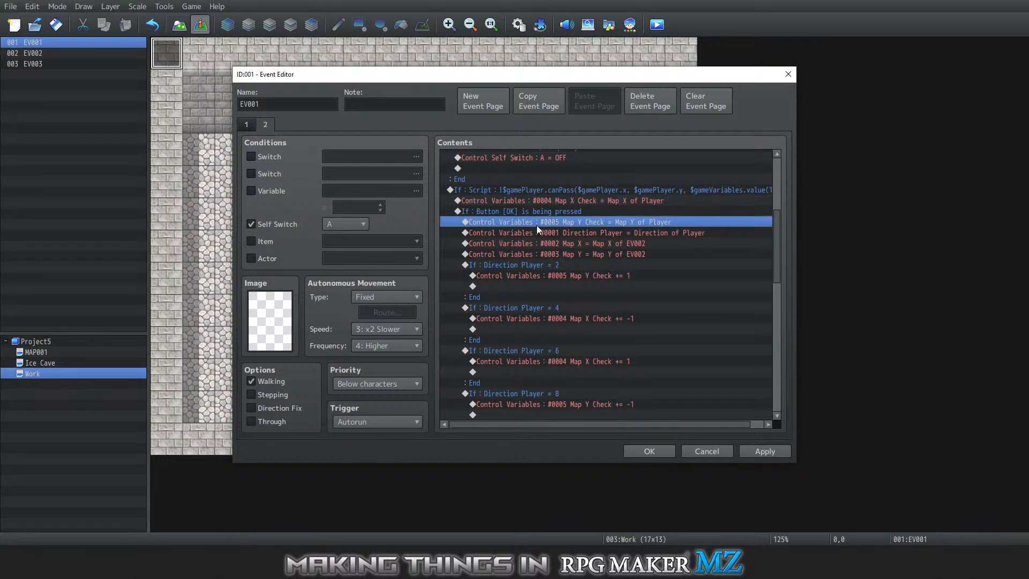
{"action": "scroll", "coordinate": [551, 316], "scroll_direction": "down", "scroll_amount": 5}
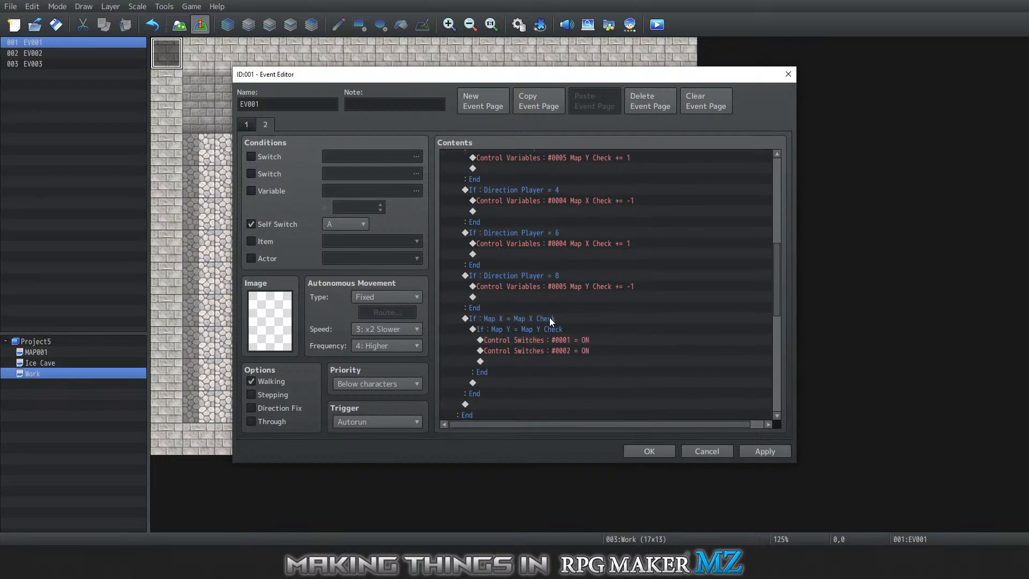
{"action": "scroll", "coordinate": [545, 319], "scroll_direction": "down", "scroll_amount": 1}
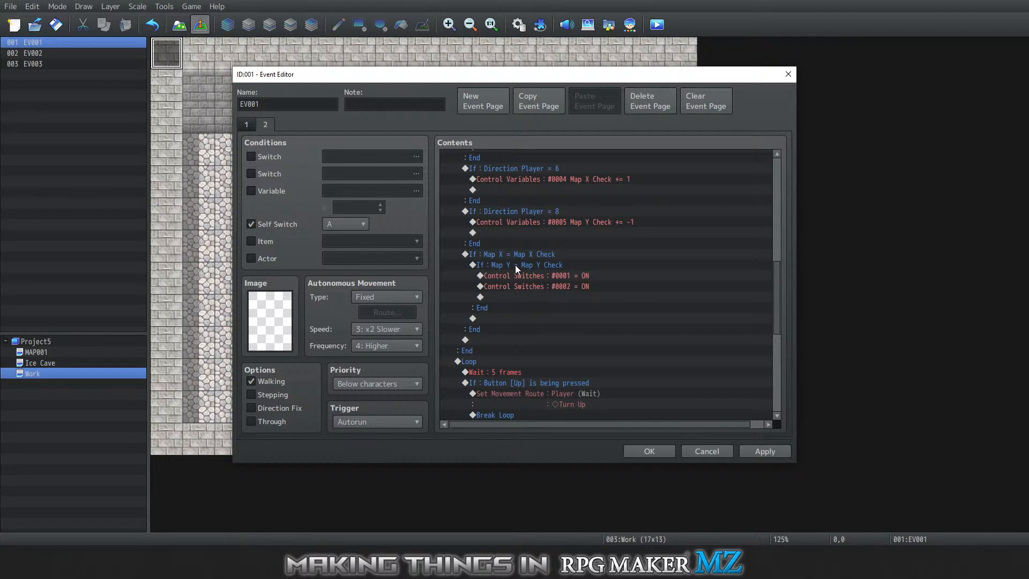
{"action": "scroll", "coordinate": [526, 320], "scroll_direction": "down", "scroll_amount": 3}
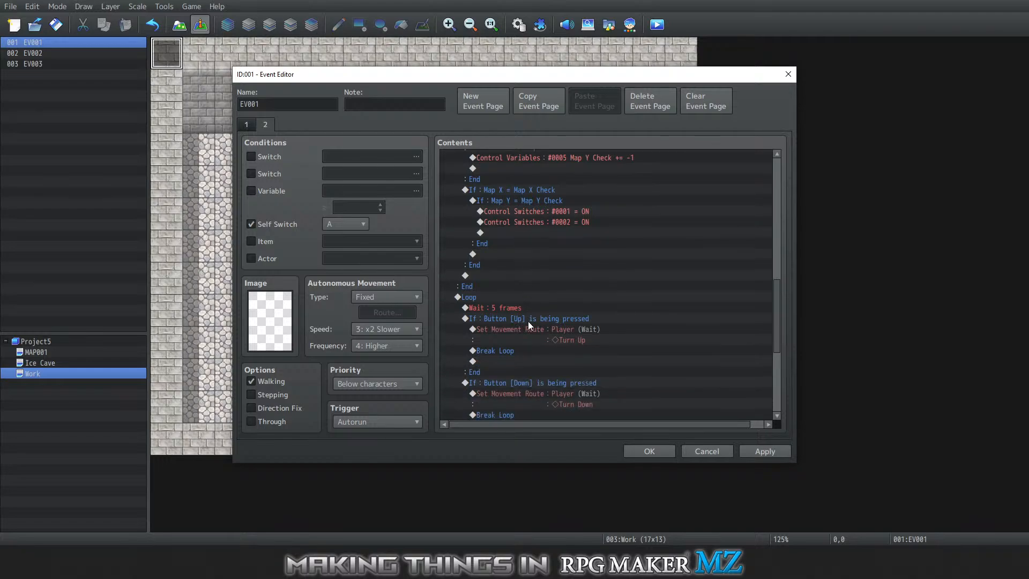
{"action": "scroll", "coordinate": [528, 321], "scroll_direction": "up", "scroll_amount": 2}
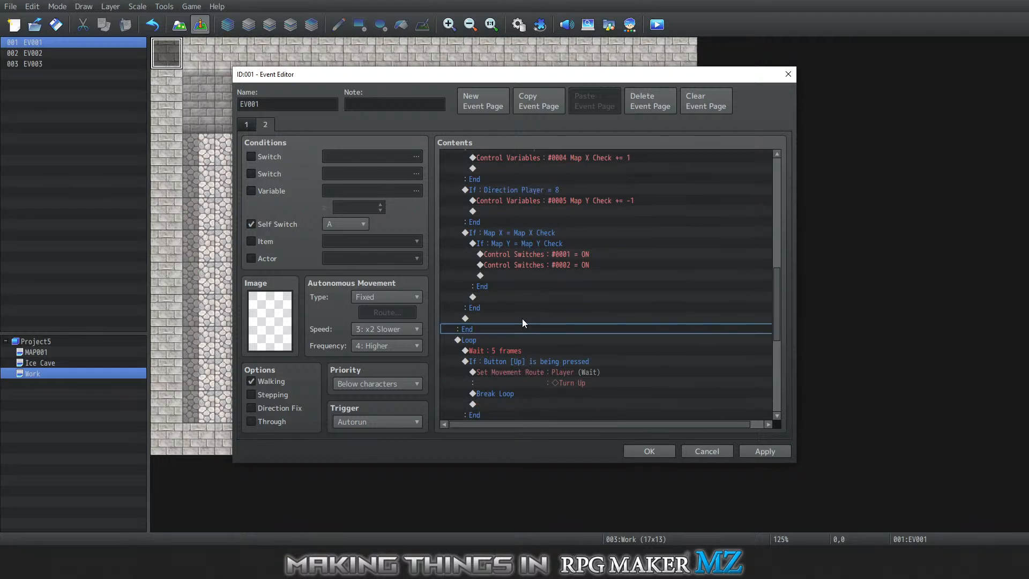
{"action": "left_click", "coordinate": [522, 318]}
{"action": "scroll", "coordinate": [530, 289], "scroll_direction": "up", "scroll_amount": 2}
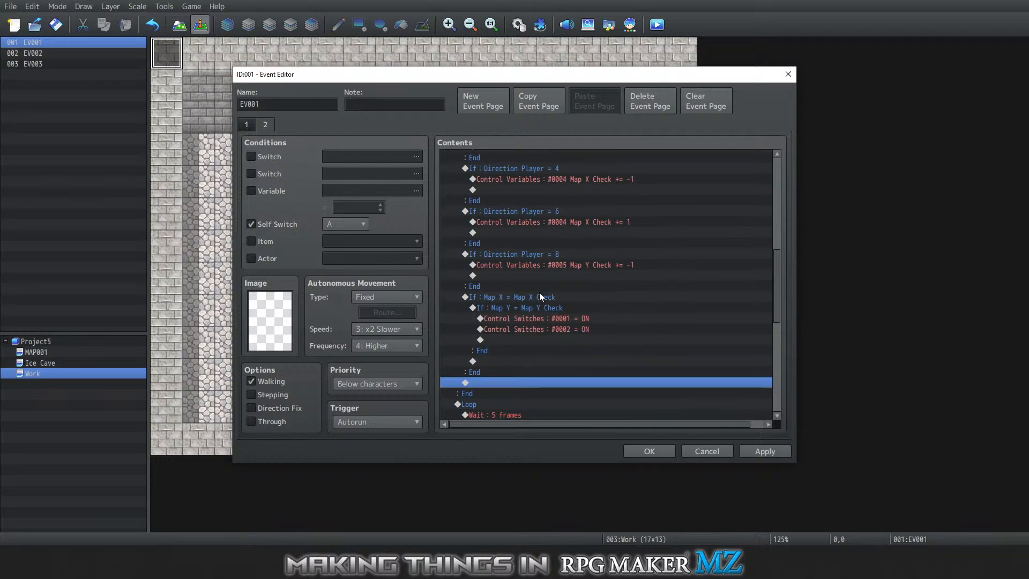
{"action": "left_click", "coordinate": [509, 358]}
{"action": "left_click", "coordinate": [512, 302]}
{"action": "scroll", "coordinate": [516, 307], "scroll_direction": "up", "scroll_amount": 1}
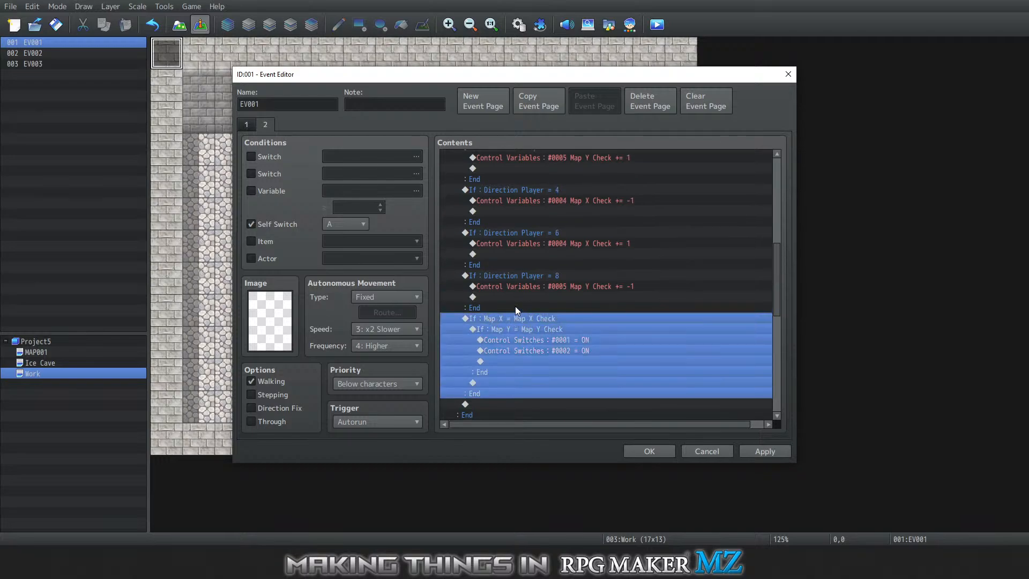
{"action": "scroll", "coordinate": [516, 316], "scroll_direction": "up", "scroll_amount": 4}
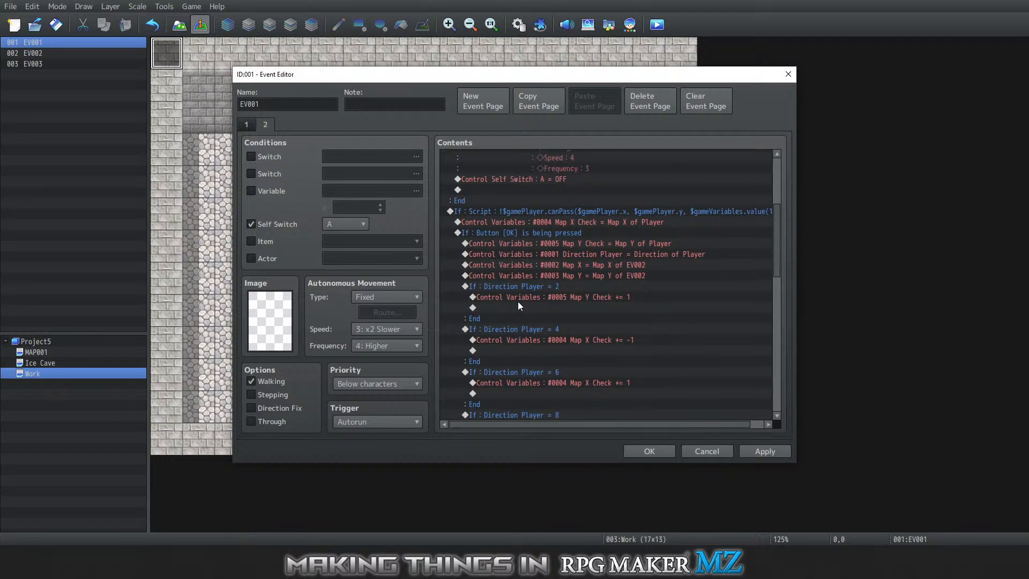
{"action": "left_click", "coordinate": [515, 243], "text": "shift"}
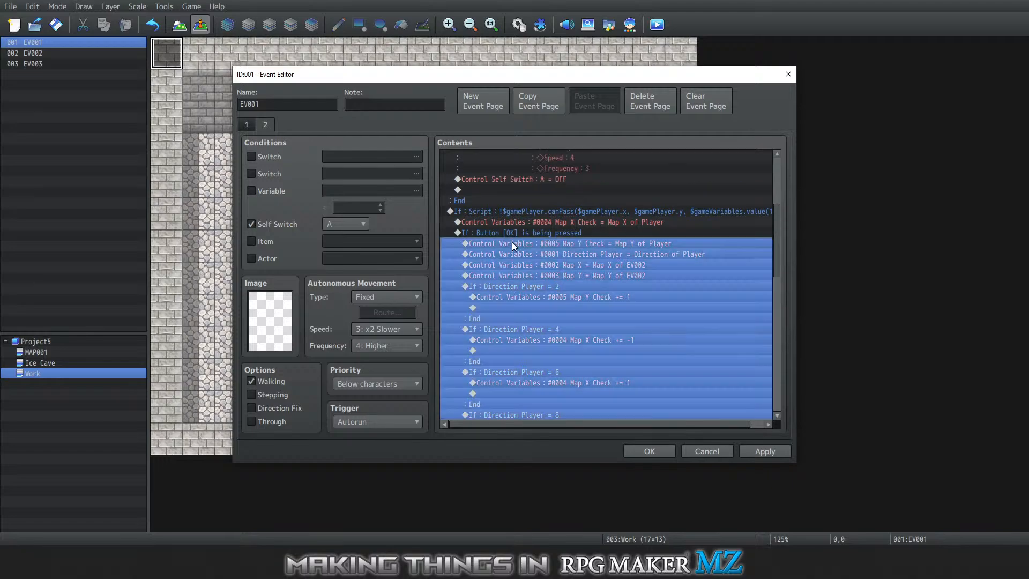
{"action": "right_click", "coordinate": [512, 242]}
{"action": "left_click", "coordinate": [539, 281]}
Paste the cut commands above the OK-button branch and delete that emptied branch
{"action": "left_click", "coordinate": [512, 236]}
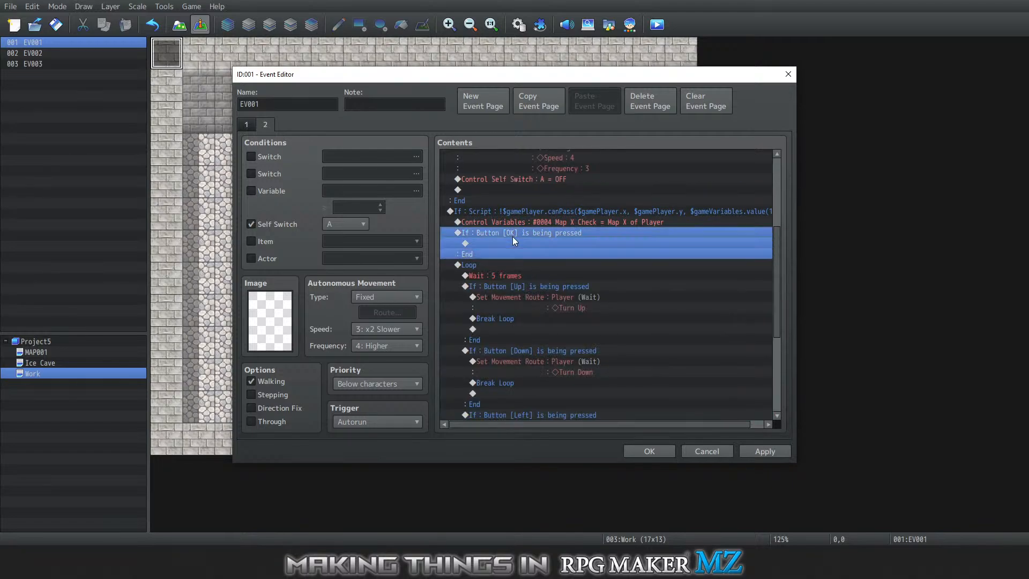
{"action": "right_click", "coordinate": [513, 236]}
{"action": "left_click", "coordinate": [546, 300]}
{"action": "scroll", "coordinate": [536, 273], "scroll_direction": "up", "scroll_amount": 6}
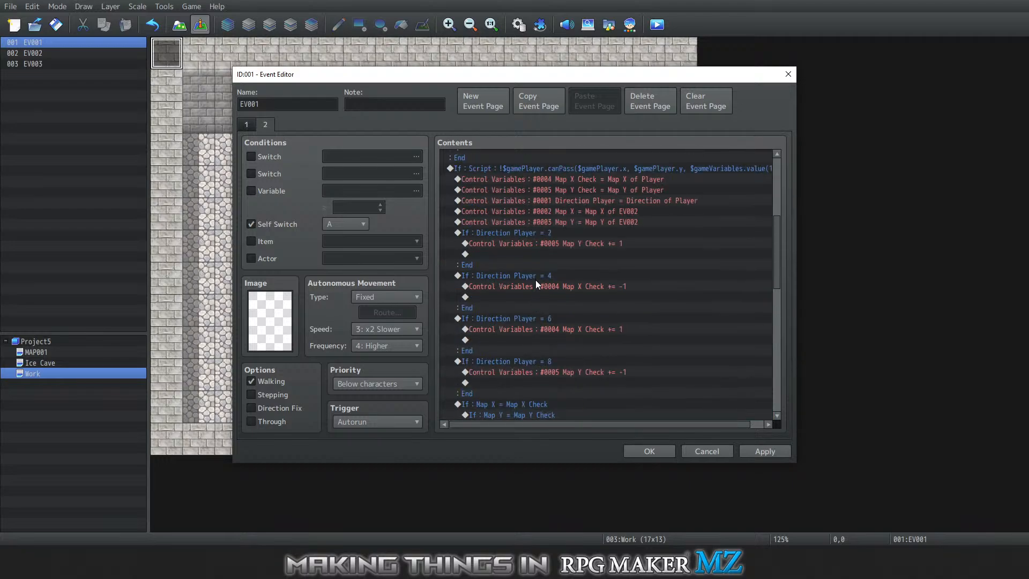
{"action": "scroll", "coordinate": [517, 298], "scroll_direction": "down", "scroll_amount": 3}
{"action": "scroll", "coordinate": [497, 276], "scroll_direction": "down", "scroll_amount": 7}
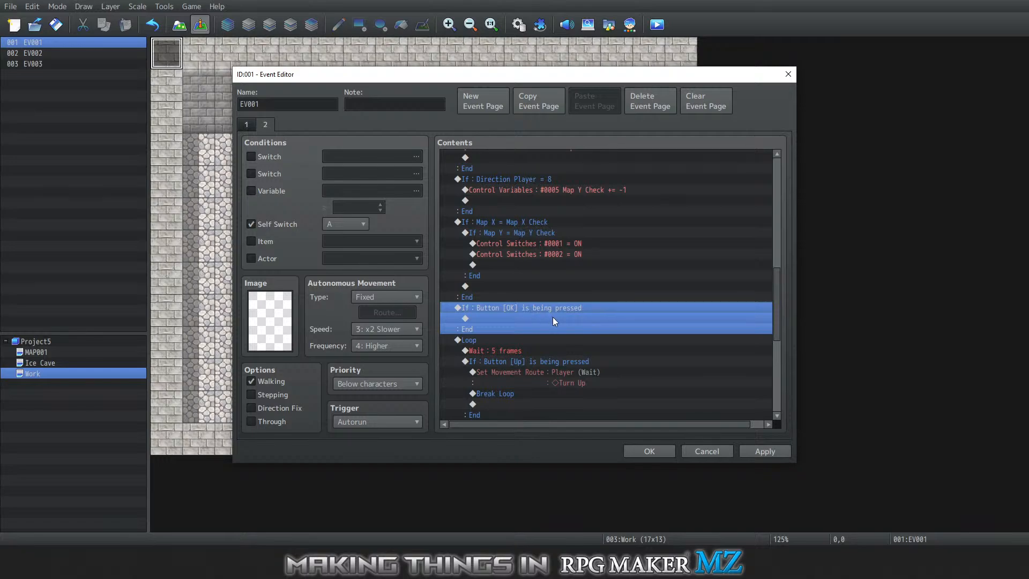
{"action": "key", "text": "Delete"}
Review the order of the position checks, direction branches and Loop inside the canPass script branch
{"action": "scroll", "coordinate": [536, 316], "scroll_direction": "up", "scroll_amount": 1}
{"action": "scroll", "coordinate": [521, 300], "scroll_direction": "up", "scroll_amount": 6}
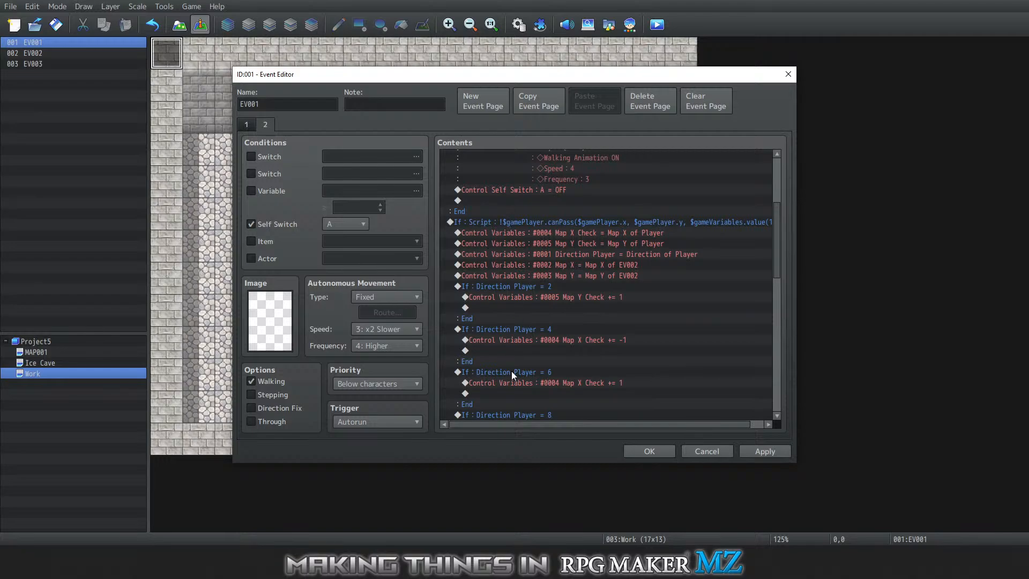
{"action": "scroll", "coordinate": [523, 300], "scroll_direction": "down", "scroll_amount": 4}
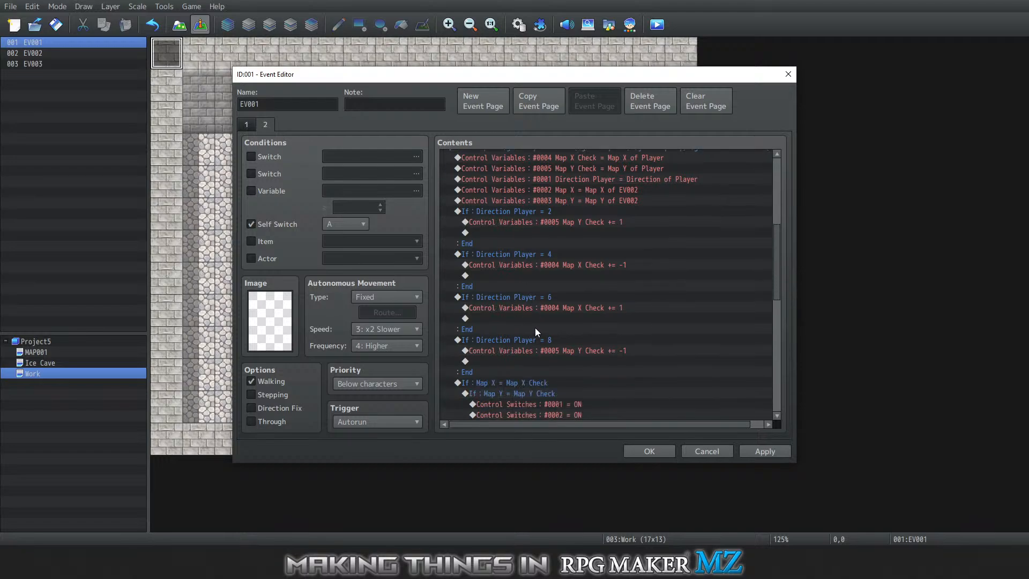
{"action": "scroll", "coordinate": [528, 311], "scroll_direction": "down", "scroll_amount": 4}
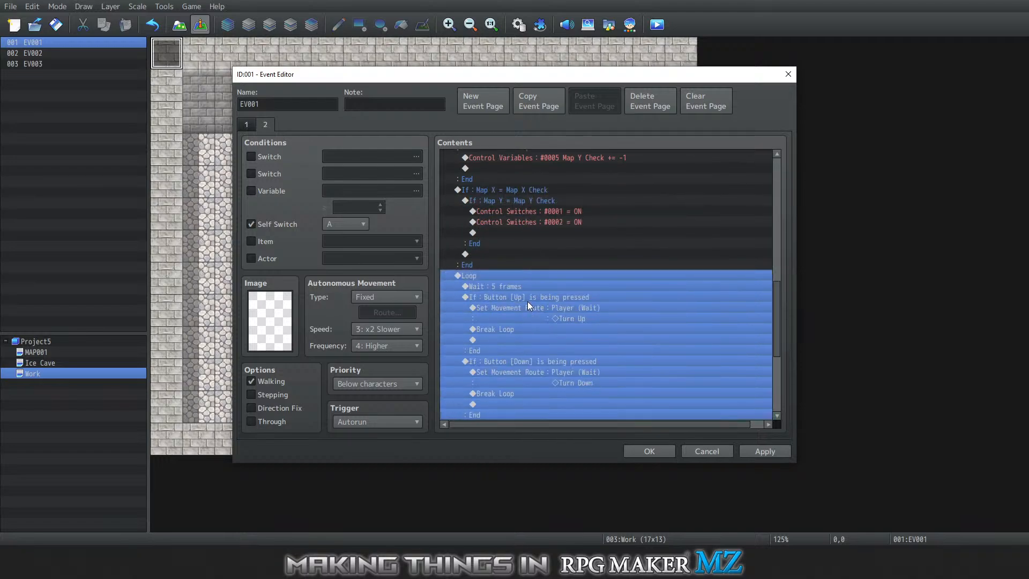
{"action": "scroll", "coordinate": [527, 301], "scroll_direction": "up", "scroll_amount": 2}
{"action": "scroll", "coordinate": [535, 305], "scroll_direction": "up", "scroll_amount": 1}
{"action": "scroll", "coordinate": [544, 295], "scroll_direction": "down", "scroll_amount": 2}
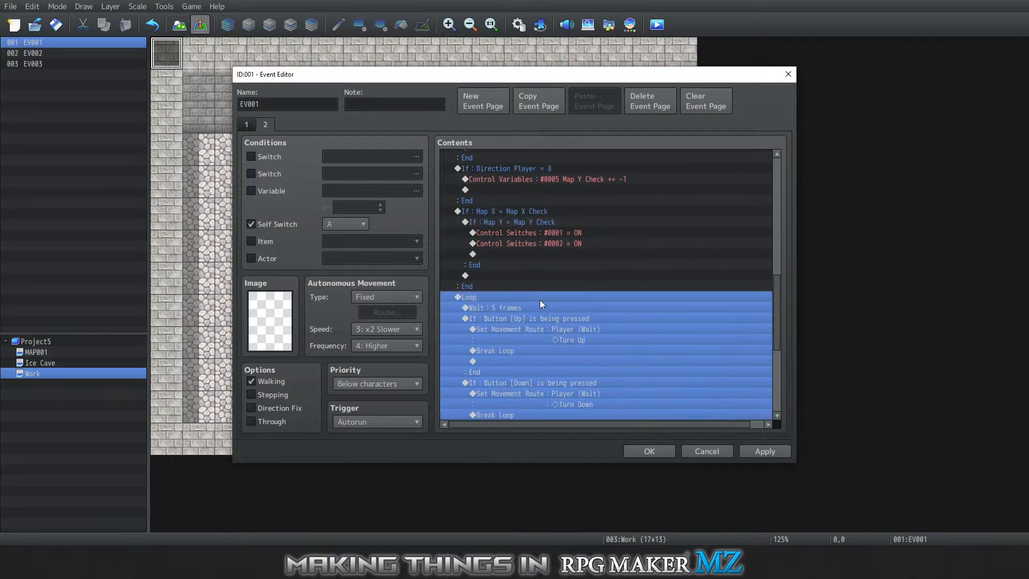
{"action": "scroll", "coordinate": [513, 257], "scroll_direction": "up", "scroll_amount": 8}
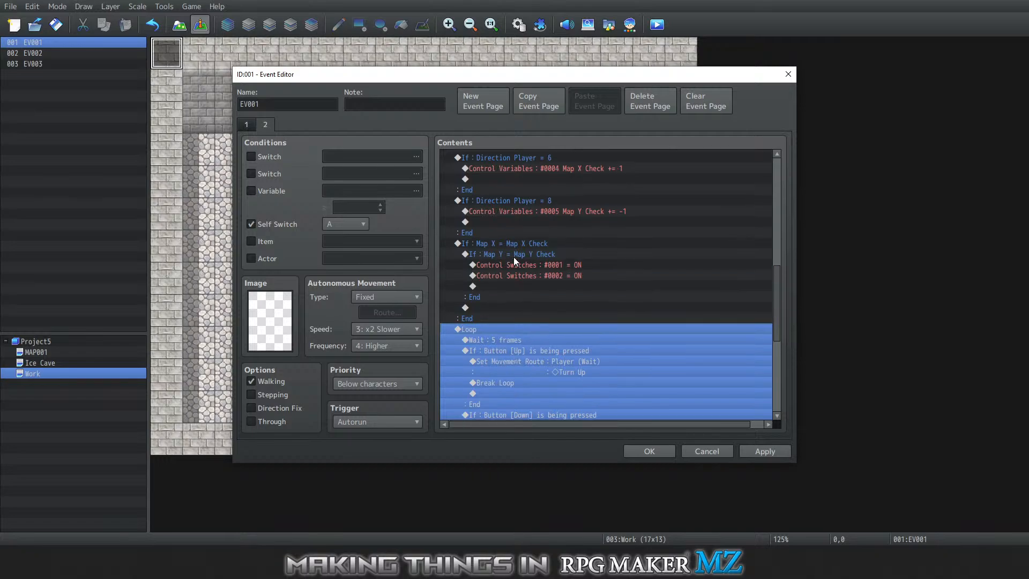
{"action": "scroll", "coordinate": [548, 297], "scroll_direction": "down", "scroll_amount": 8}
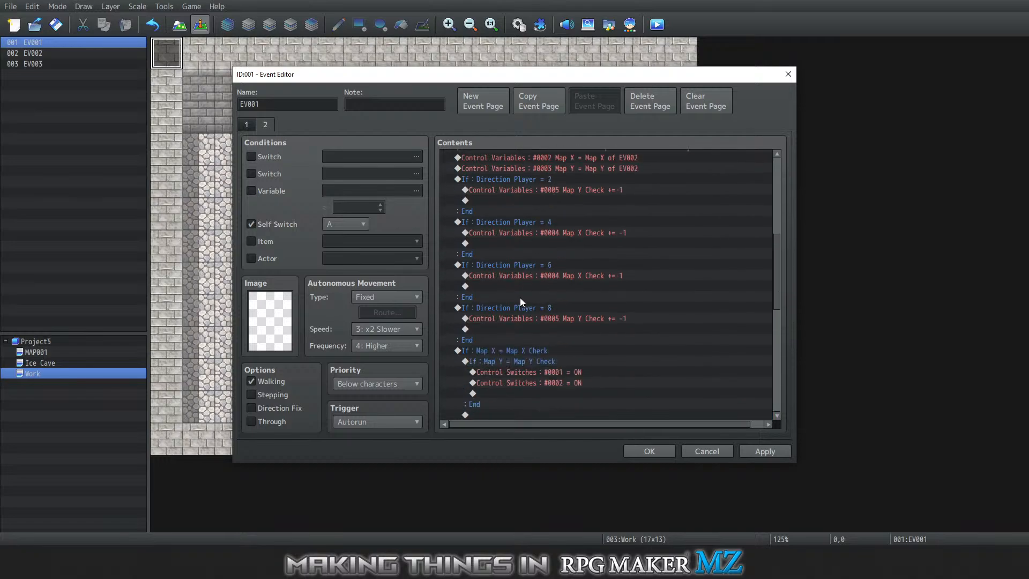
{"action": "left_click", "coordinate": [513, 304]}
{"action": "scroll", "coordinate": [507, 367], "scroll_direction": "down", "scroll_amount": 2}
{"action": "scroll", "coordinate": [520, 352], "scroll_direction": "down", "scroll_amount": 4}
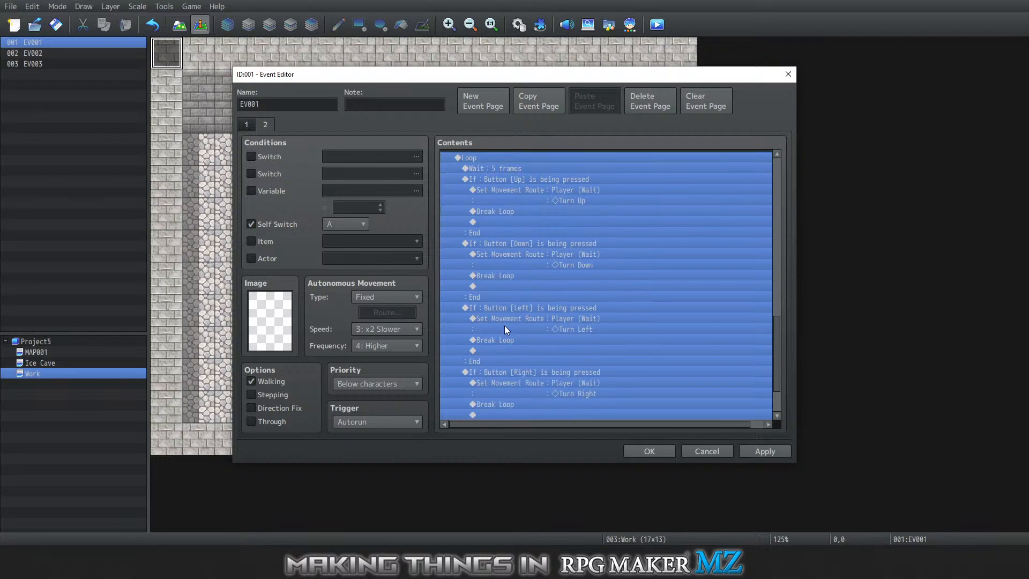
Save event EV001 and start a new game in a playtest
{"action": "left_click", "coordinate": [659, 451]}
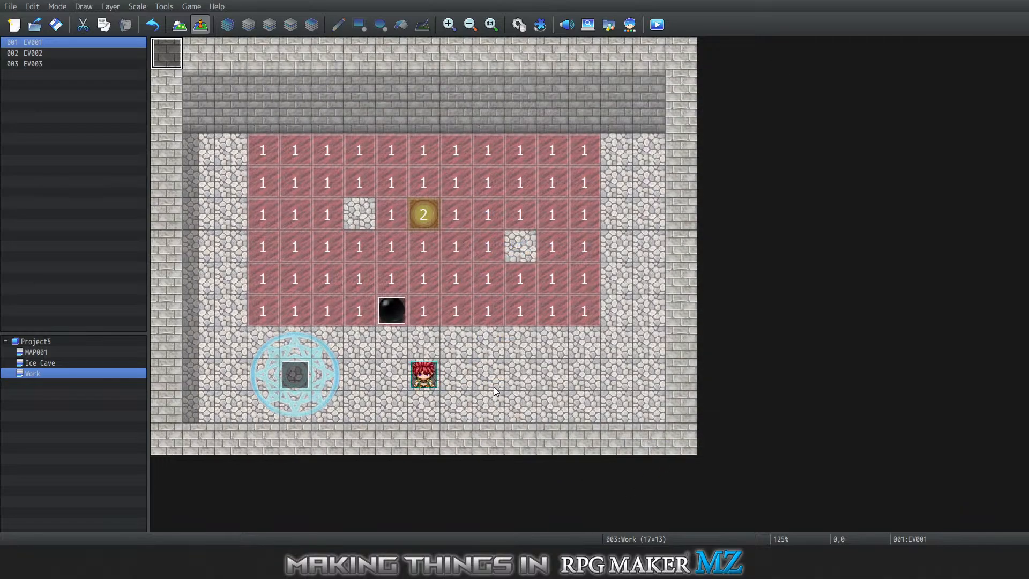
{"action": "left_click", "coordinate": [193, 7]}
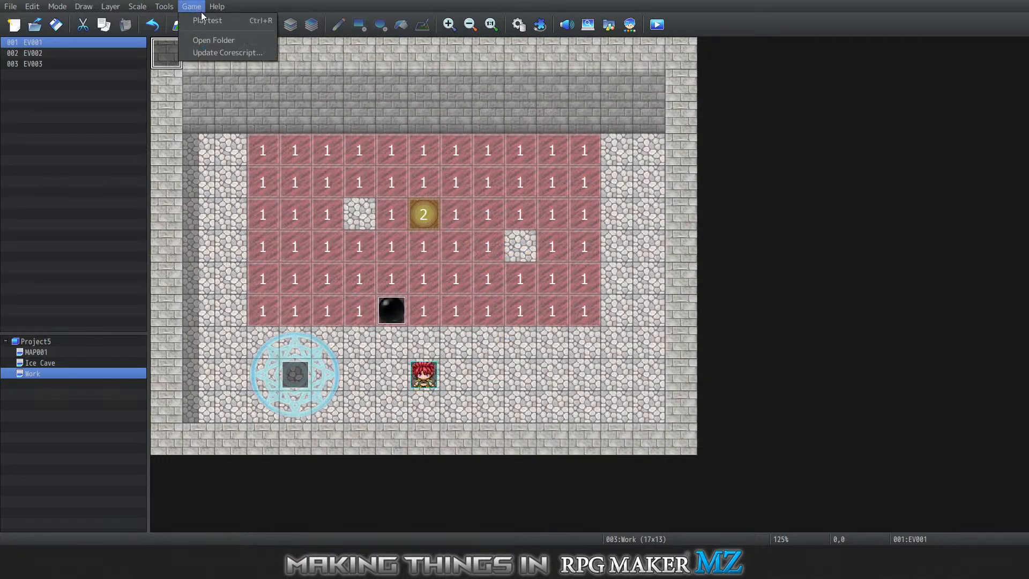
{"action": "left_click", "coordinate": [207, 20]}
{"action": "left_click", "coordinate": [504, 287]}
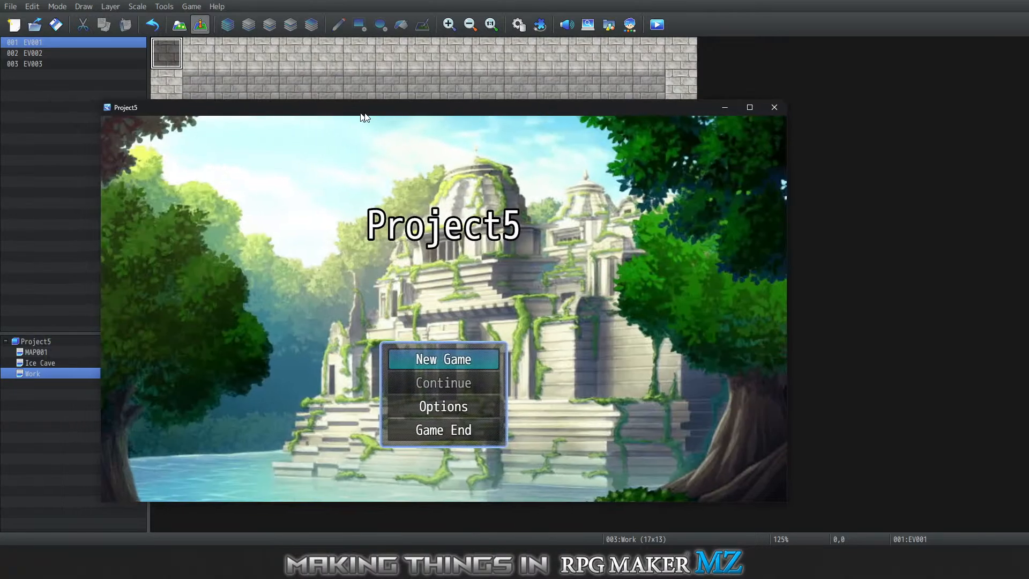
{"action": "key", "text": "Return"}
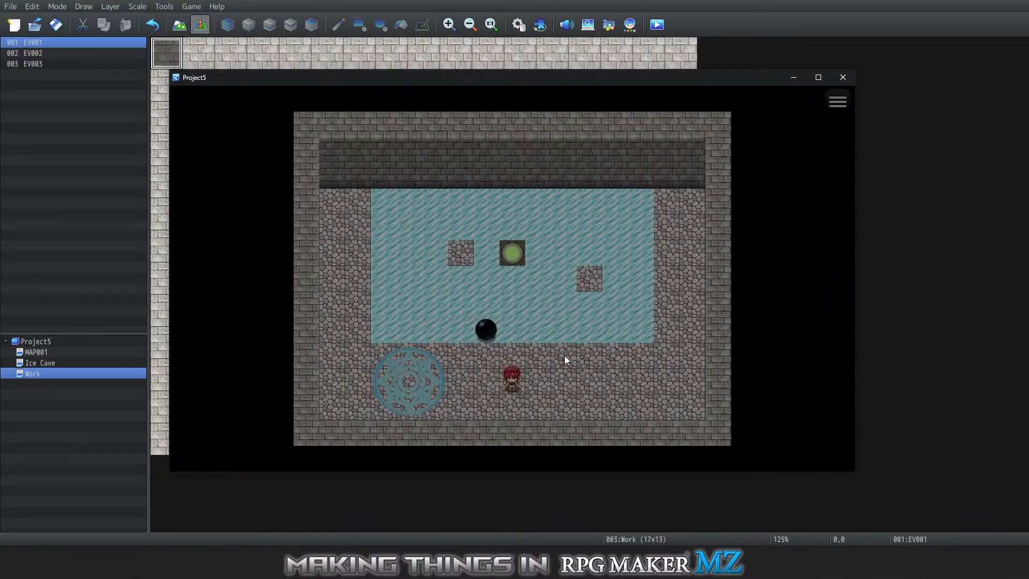
Walk below the ball and push it upward across the ice to test the touch response
{"action": "key", "text": "Left"}
{"action": "key", "text": "Left"}
{"action": "key", "text": "Right"}
{"action": "key", "text": "Up"}
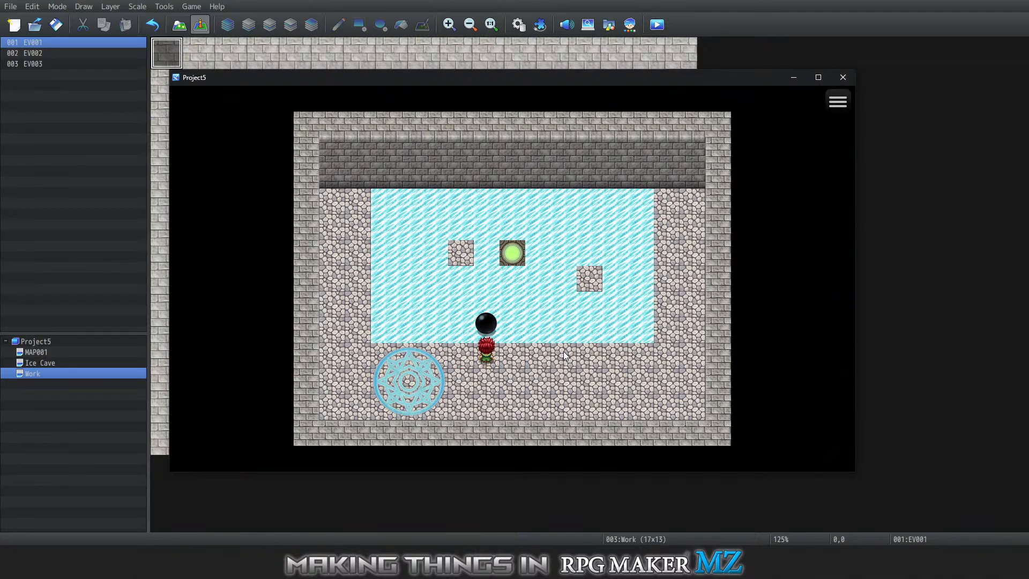
Walk around to the ball's west side and push it east along the top row of ice
{"action": "key", "text": "Left"}
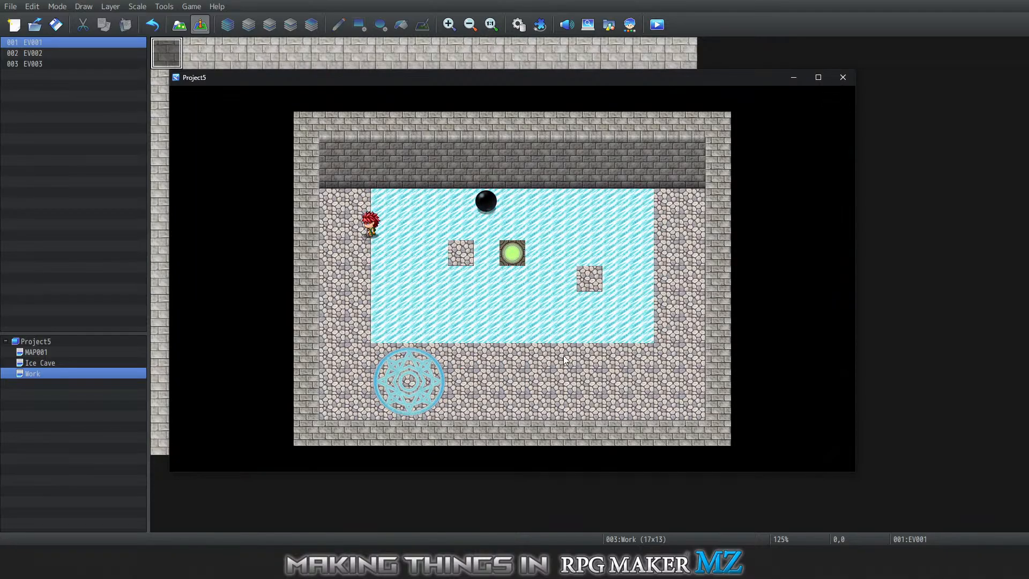
{"action": "key", "text": "Up"}
{"action": "key", "text": "Right"}
{"action": "key", "text": "Right"}
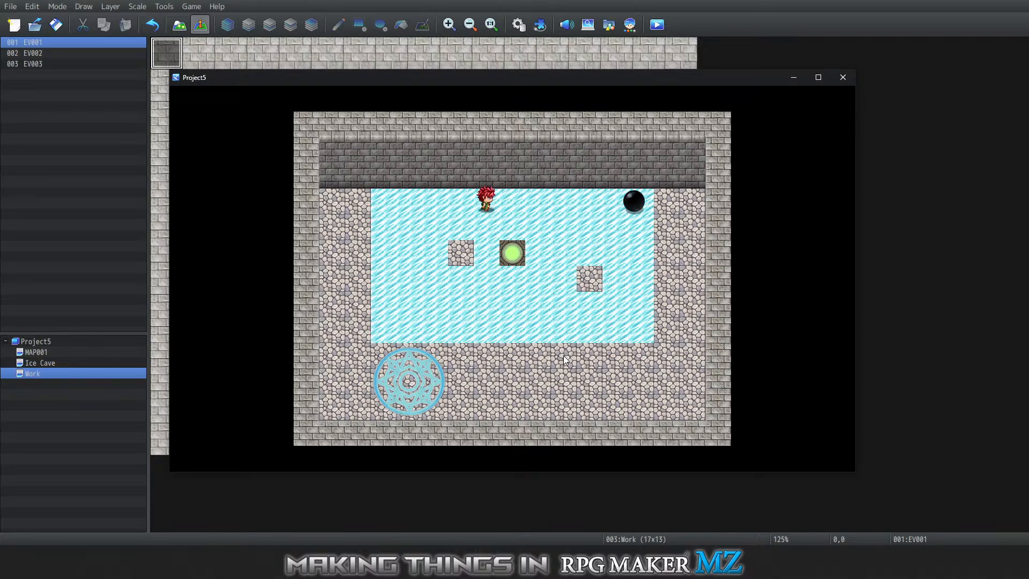
Walk around to the east side of the room and push the ball west across the top ice row
{"action": "key", "text": "Down"}
{"action": "key", "text": "Right"}
{"action": "key", "text": "Right"}
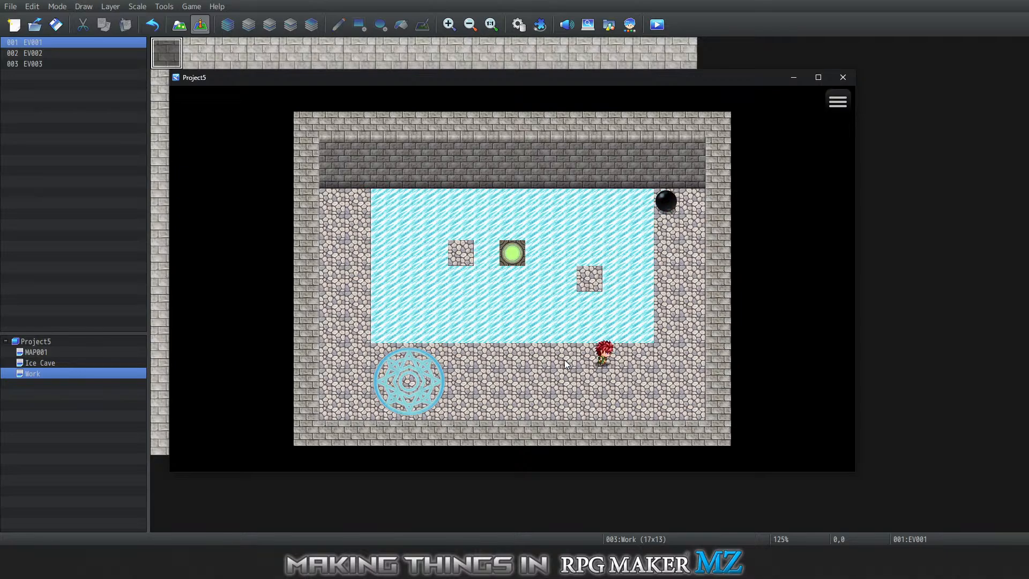
{"action": "key", "text": "Up"}
{"action": "key", "text": "Left"}
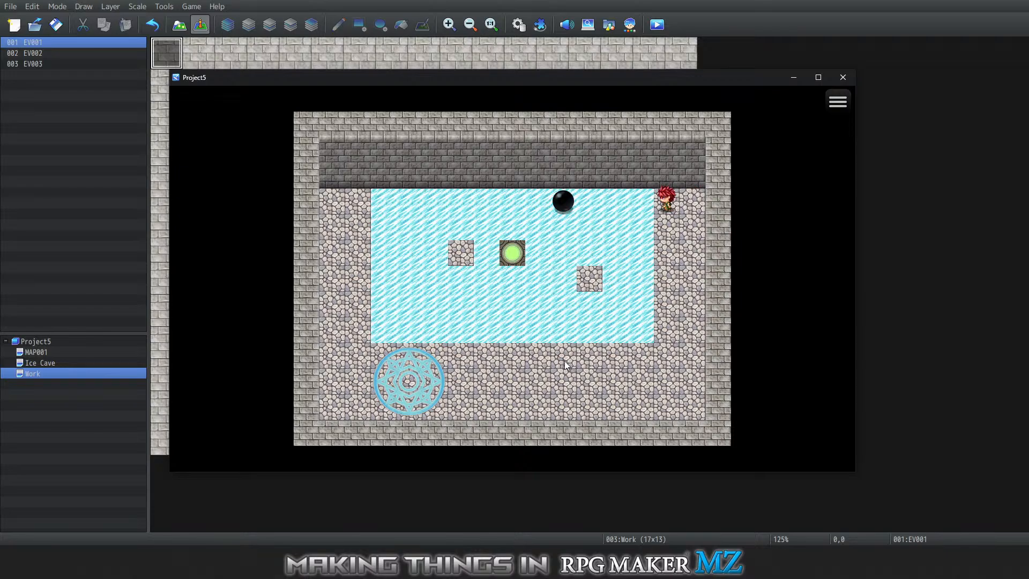
{"action": "key", "text": "Left"}
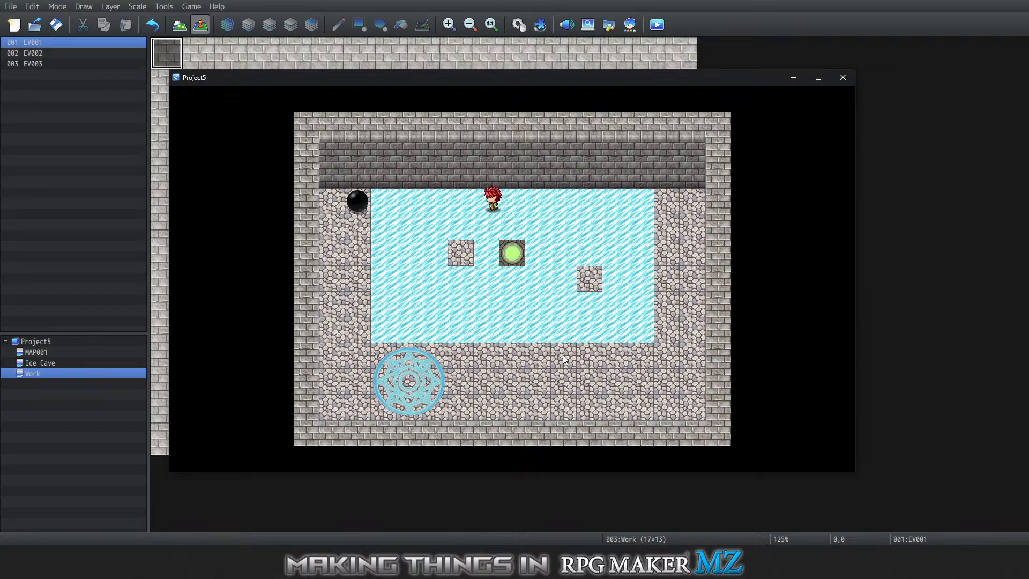
Walk onto the magic circle to test resetting the ball from the room's northwest corner
{"action": "key", "text": "Down"}
{"action": "key", "text": "Right"}
{"action": "key", "text": "Down"}
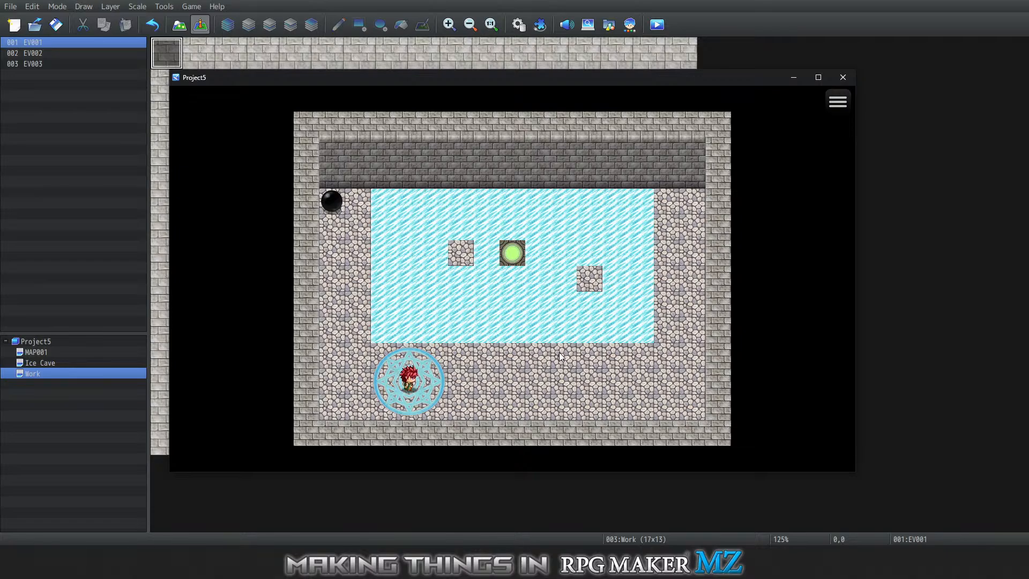
{"action": "key", "text": "Right"}
Approach the ball from the west stone floor and push it east along the bottom ice row
{"action": "key", "text": "Left"}
{"action": "key", "text": "Up"}
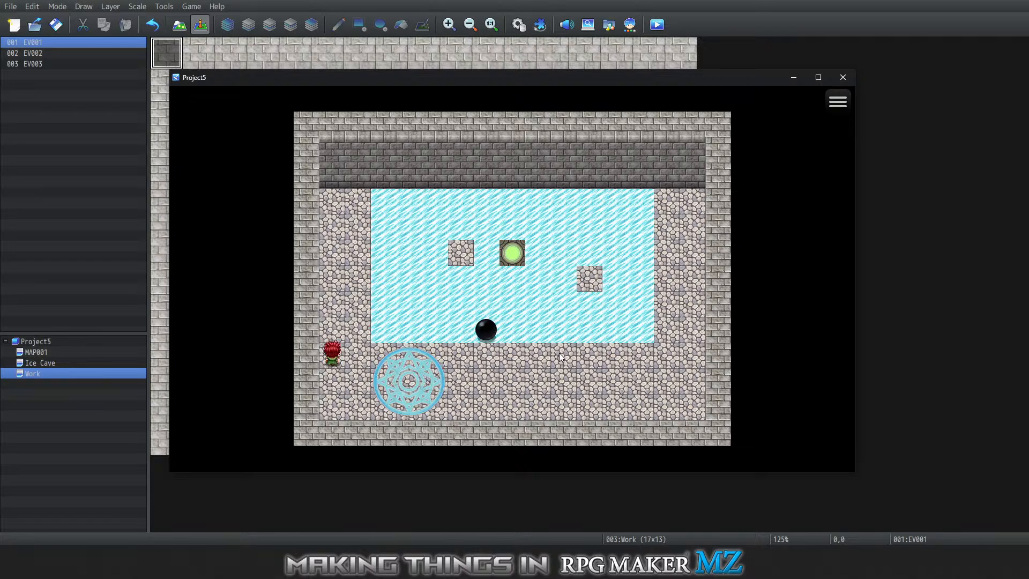
{"action": "key", "text": "Right"}
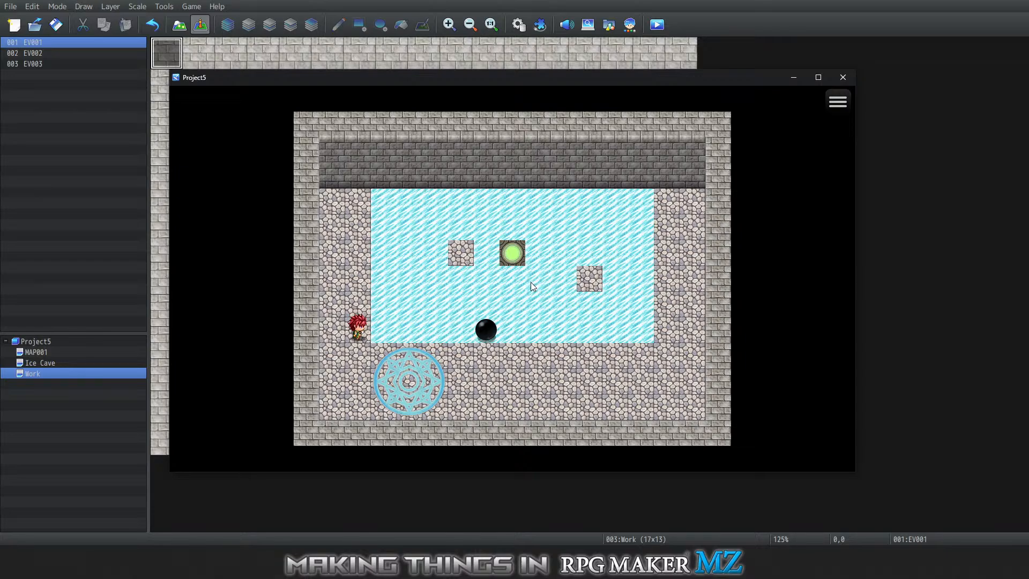
{"action": "key", "text": "Right"}
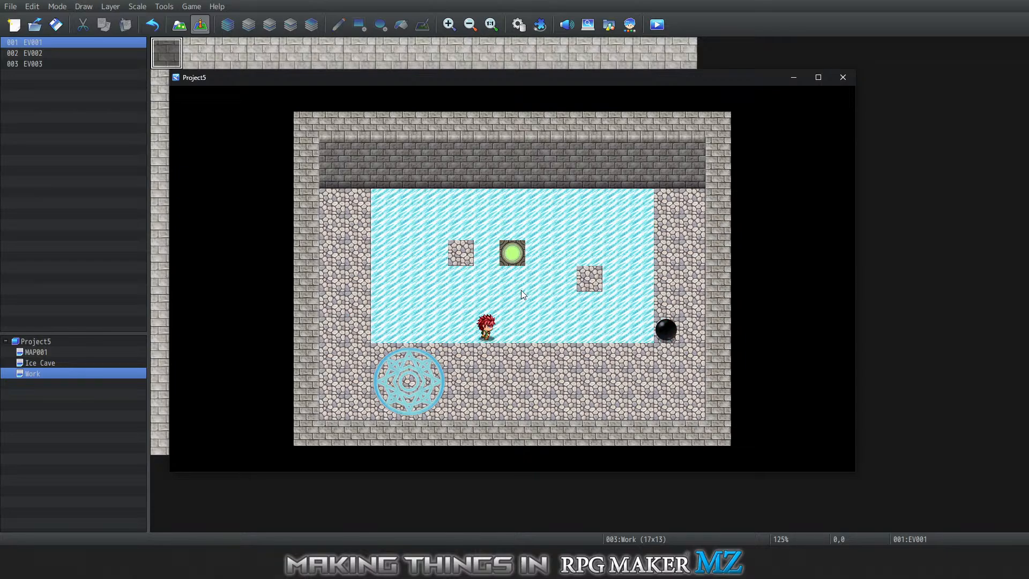
Walk around to the east floor and push the ball west across the bottom ice row
{"action": "key", "text": "Down"}
{"action": "key", "text": "Right"}
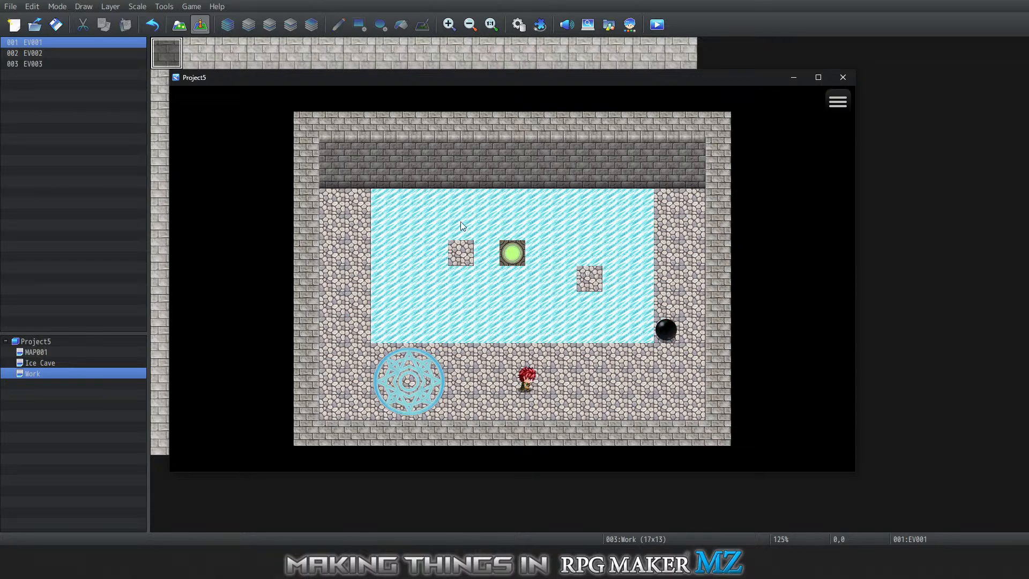
{"action": "key", "text": "Up"}
{"action": "key", "text": "Left"}
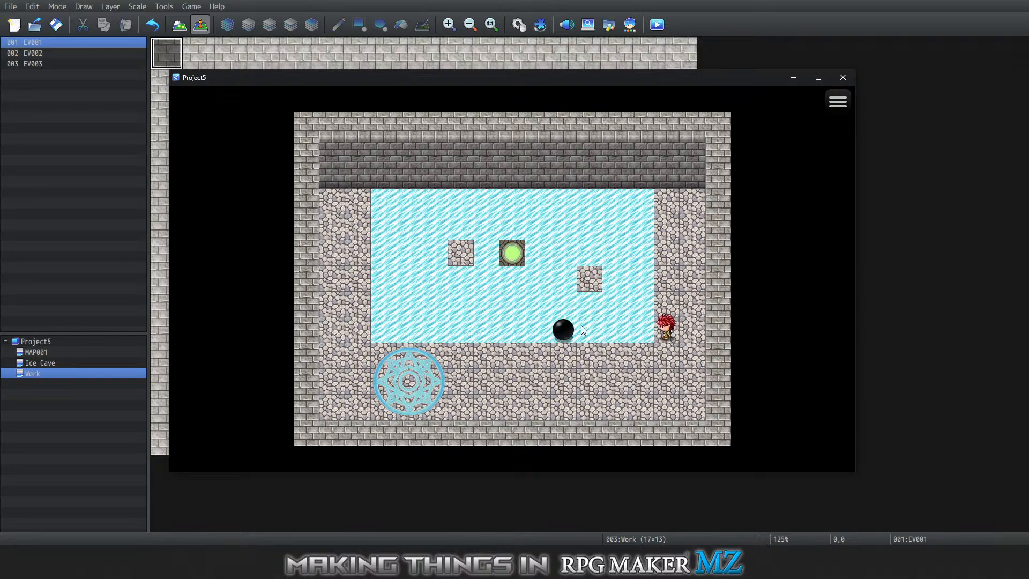
{"action": "key", "text": "Left"}
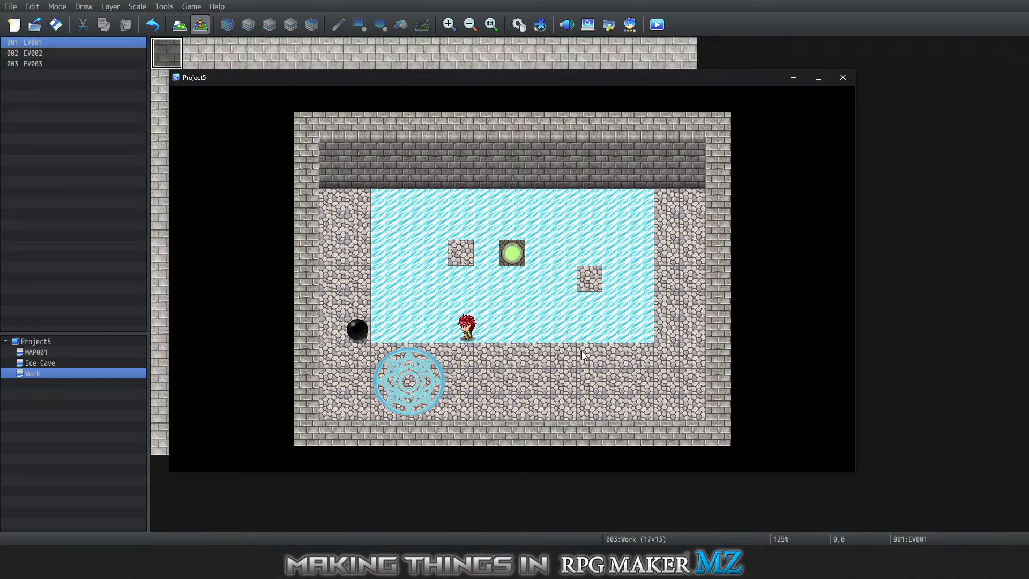
Reset the ball from the west wall by stepping onto the magic circle, and walk off it
{"action": "key", "text": "Down"}
{"action": "key", "text": "Down"}
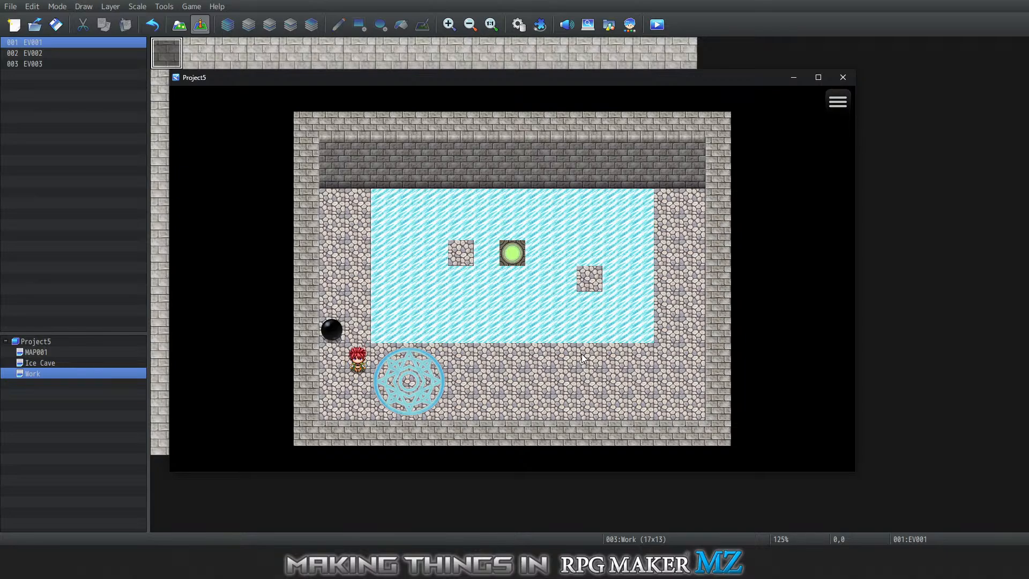
{"action": "key", "text": "Right"}
{"action": "key", "text": "Right"}
{"action": "key", "text": "Right"}
{"action": "key", "text": "Right"}
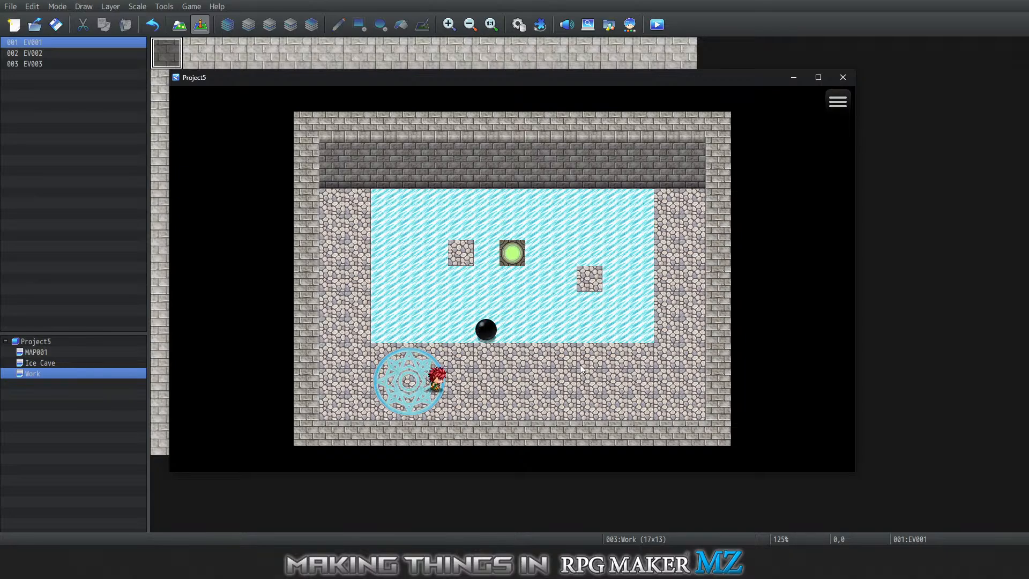
Push the ball north across the ice, and from its west side push it east along the top row
{"action": "key", "text": "Up"}
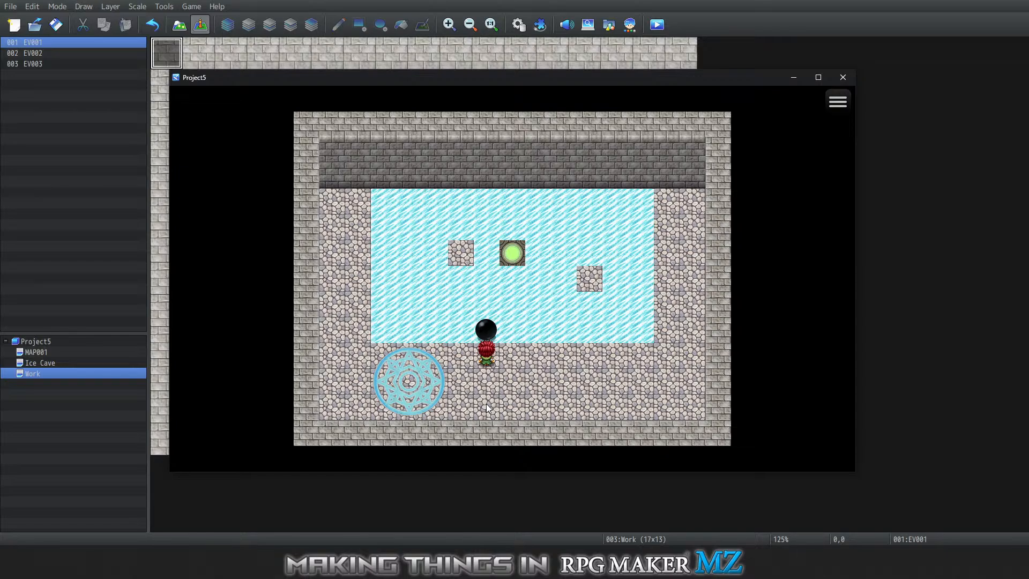
{"action": "key", "text": "Up"}
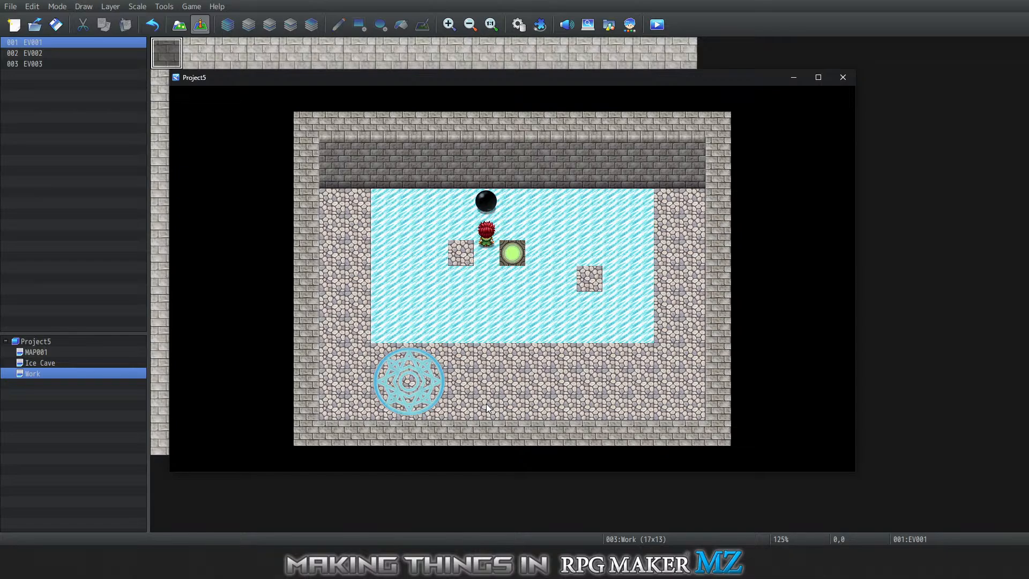
{"action": "key", "text": "Left"}
{"action": "key", "text": "Left"}
{"action": "key", "text": "Up"}
{"action": "key", "text": "Right"}
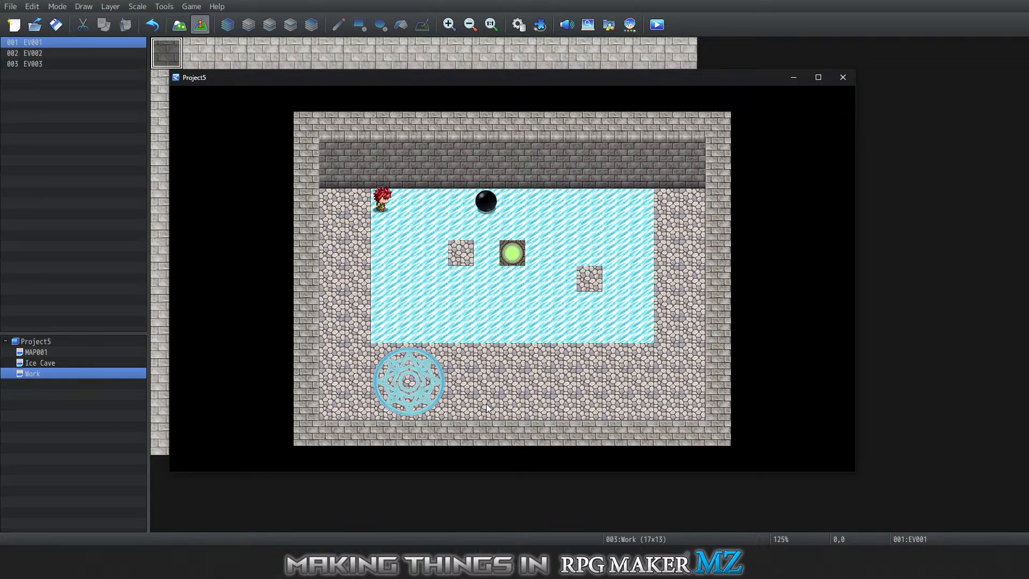
Walk around to the east floor and push the ball west along the top row against the wall
{"action": "key", "text": "Down"}
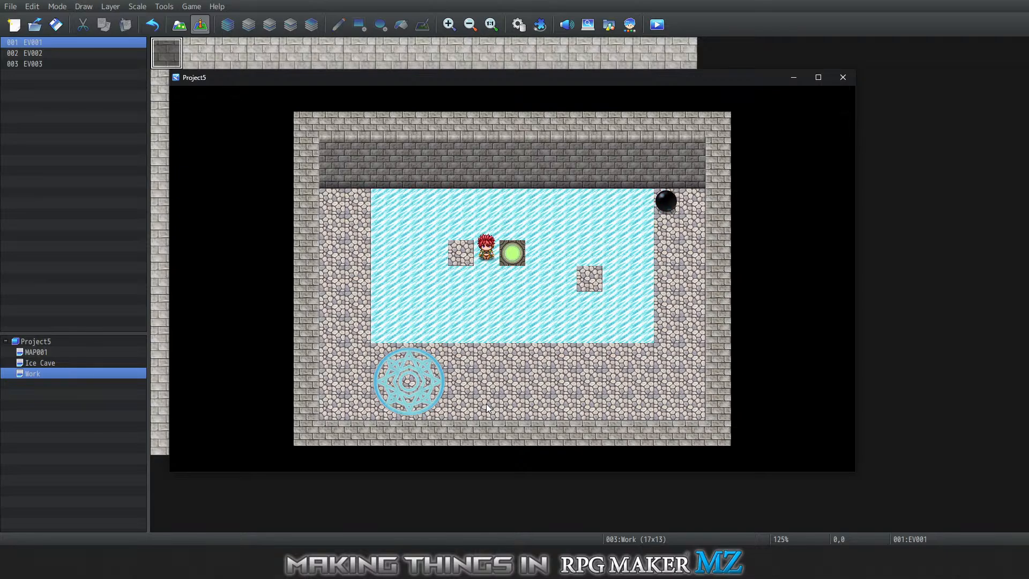
{"action": "key", "text": "Right"}
{"action": "key", "text": "Right"}
{"action": "key", "text": "Up"}
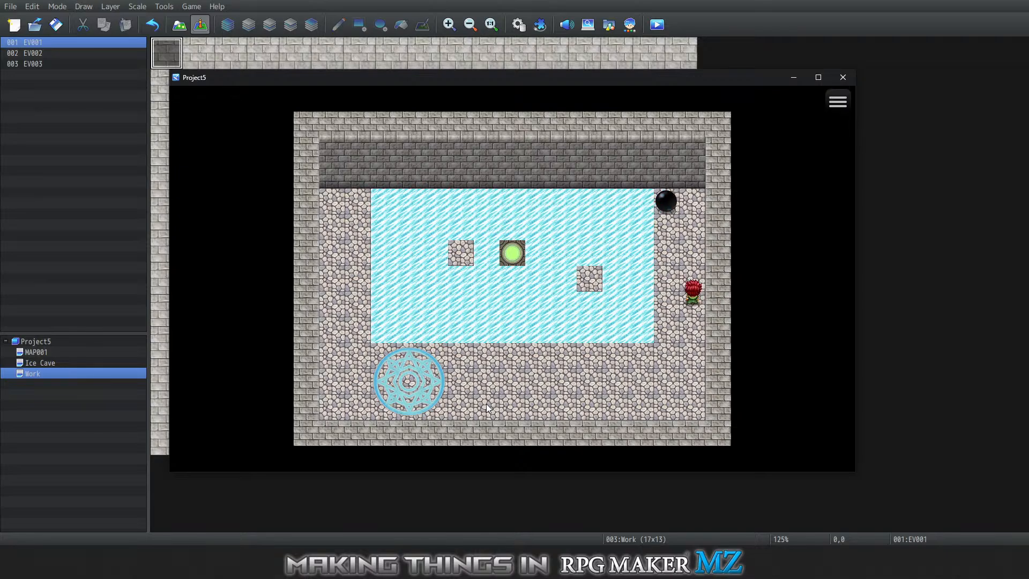
{"action": "key", "text": "Left"}
{"action": "key", "text": "Left"}
{"action": "key", "text": "Left"}
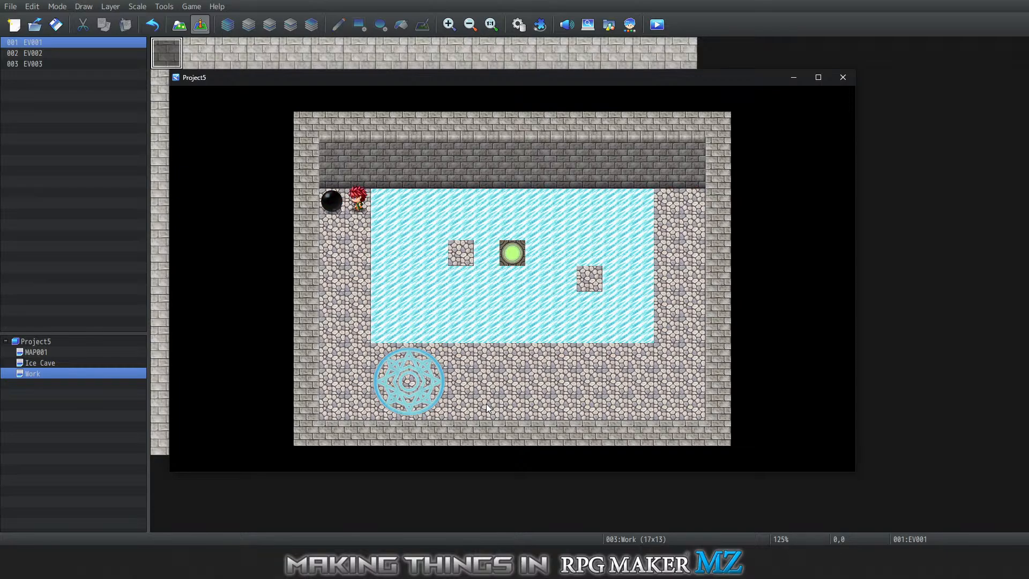
Return to the magic circle and reset the ball to its starting tile
{"action": "key", "text": "Down"}
{"action": "key", "text": "Left"}
{"action": "key", "text": "Down"}
{"action": "key", "text": "Right"}
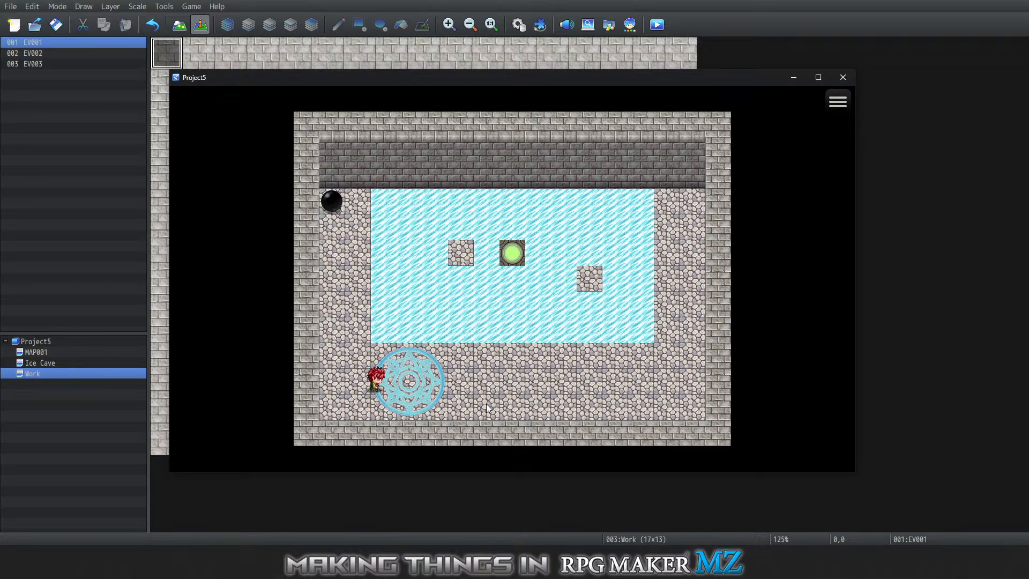
{"action": "key", "text": "Right"}
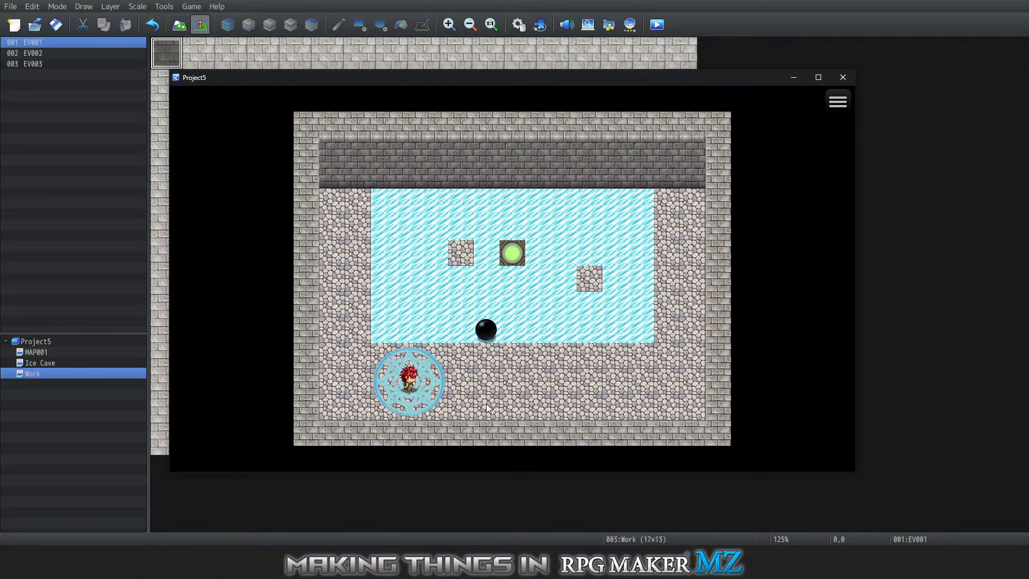
Walk to the west edge of the ice and push the ball east by choosing an ice tile as the destination
{"action": "key", "text": "Down"}
{"action": "key", "text": "Right"}
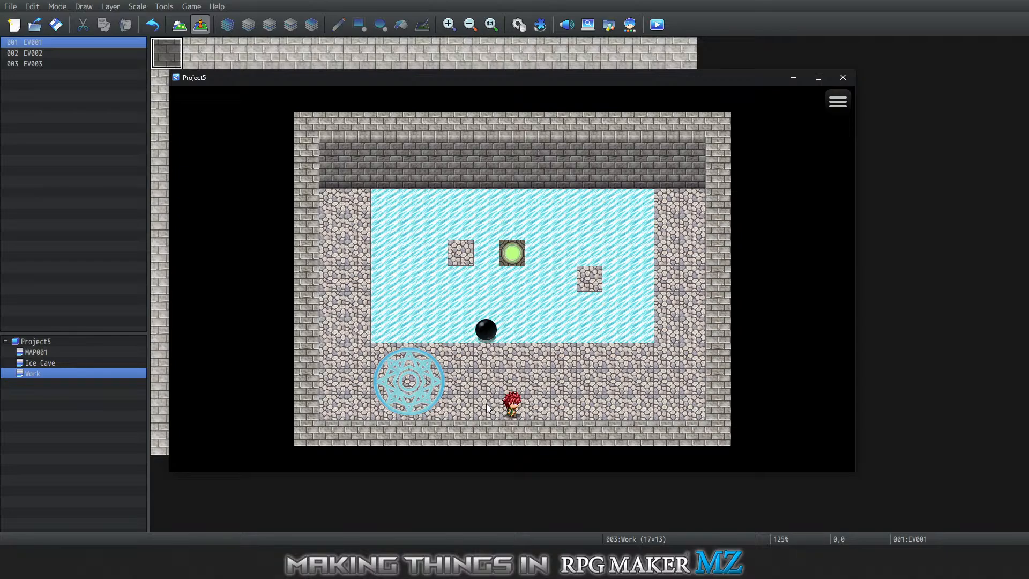
{"action": "key", "text": "Left"}
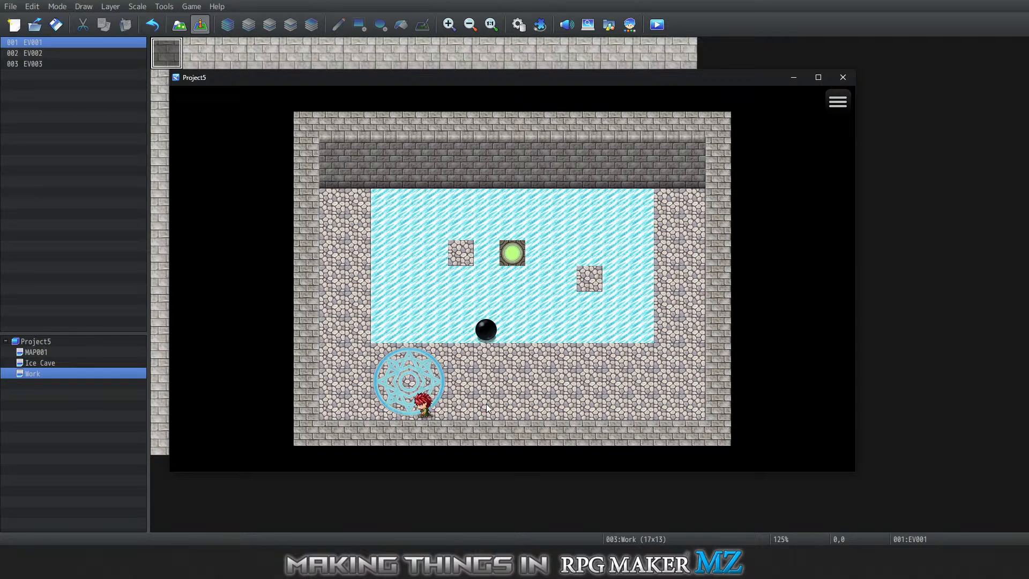
{"action": "key", "text": "Up"}
{"action": "key", "text": "Right"}
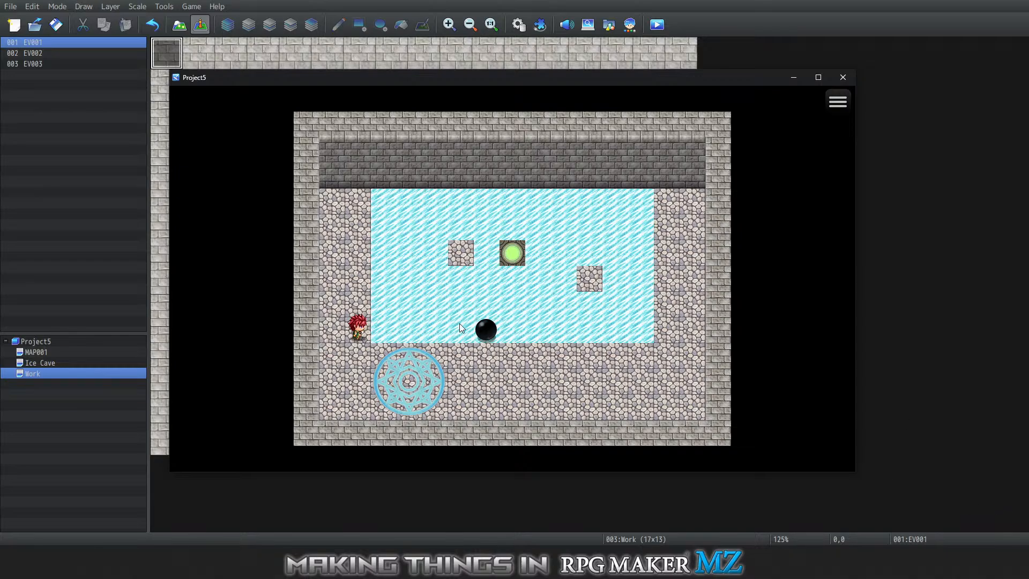
{"action": "left_click", "coordinate": [458, 323]}
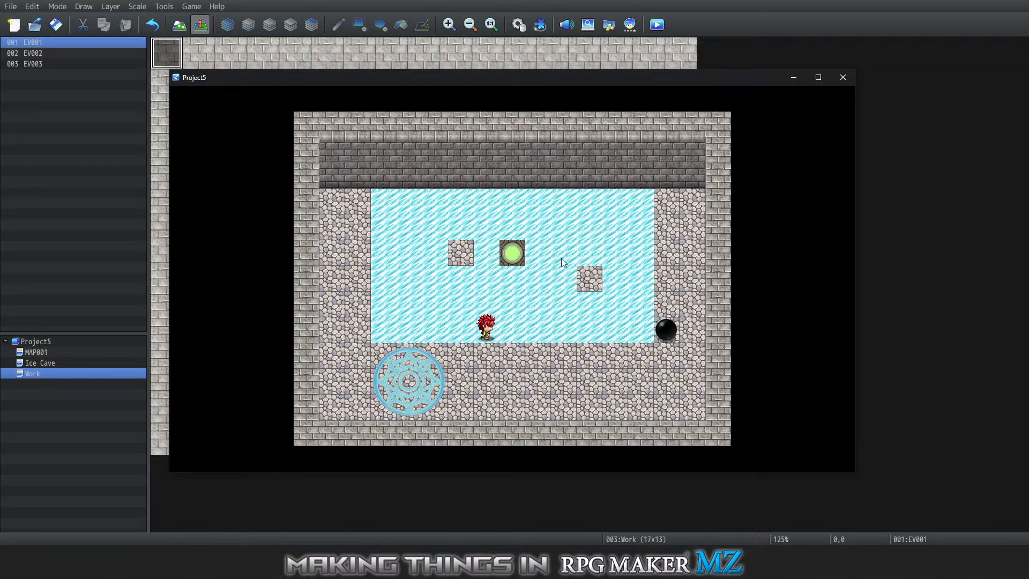
Push the ball north along the east wall into the corner and close the playtest
{"action": "key", "text": "Left"}
{"action": "key", "text": "Right"}
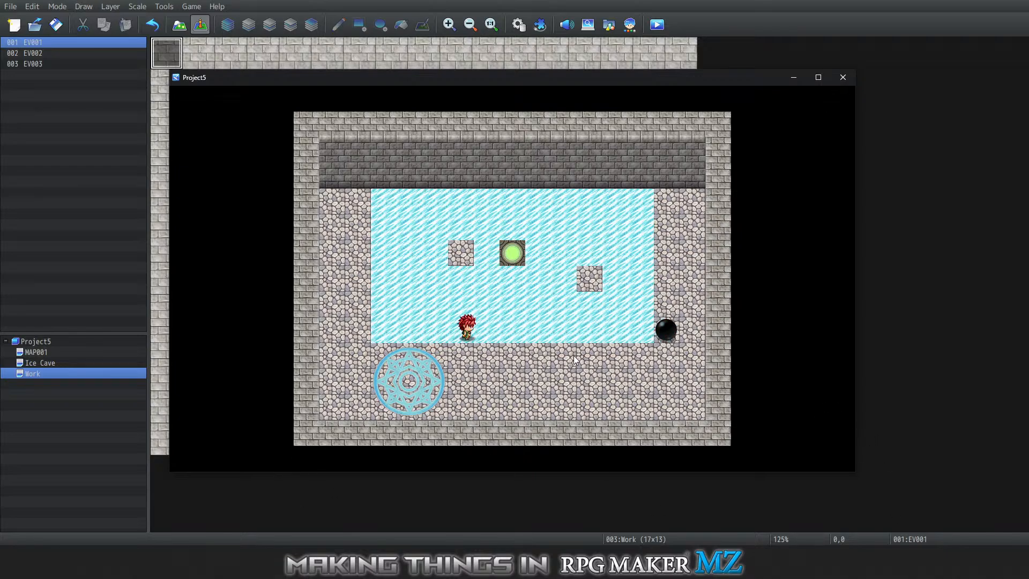
{"action": "key", "text": "Down"}
{"action": "key", "text": "Right"}
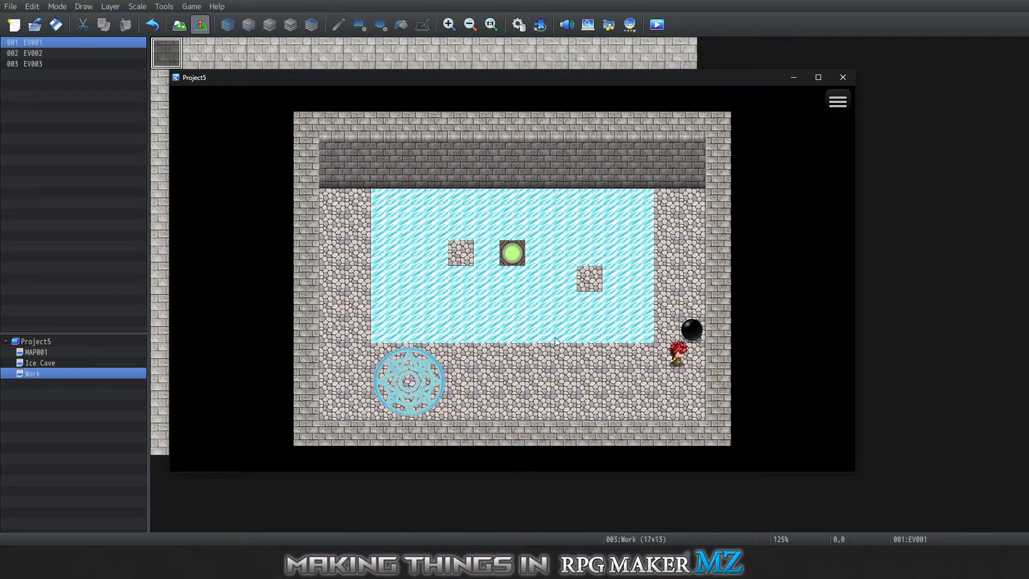
{"action": "key", "text": "Up"}
{"action": "key", "text": "Up"}
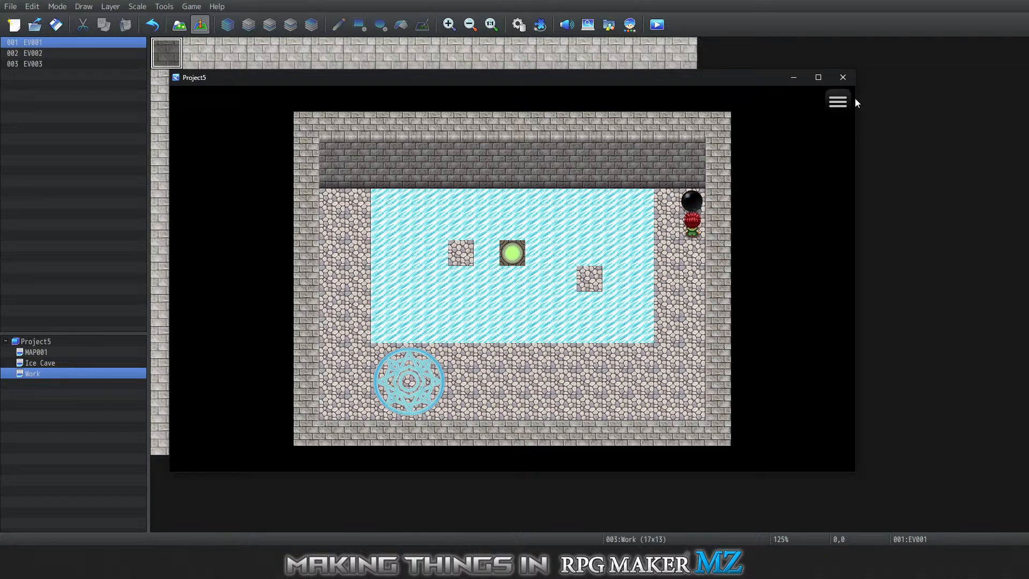
{"action": "left_click", "coordinate": [842, 77]}
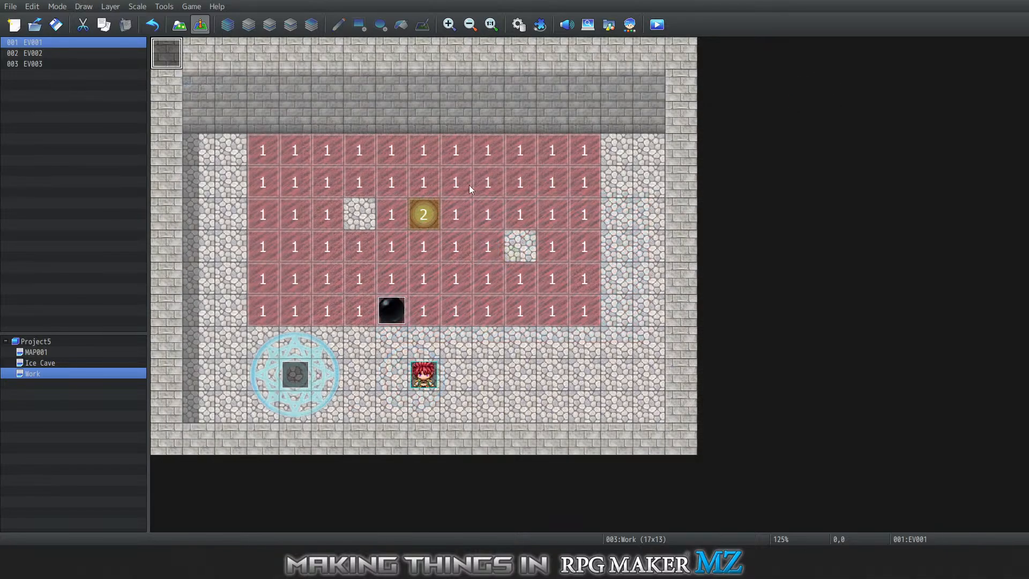
Open EV001's second page and examine the loop that turns the player according to the pressed direction button
{"action": "right_click", "coordinate": [398, 309]}
{"action": "left_click", "coordinate": [298, 258]}
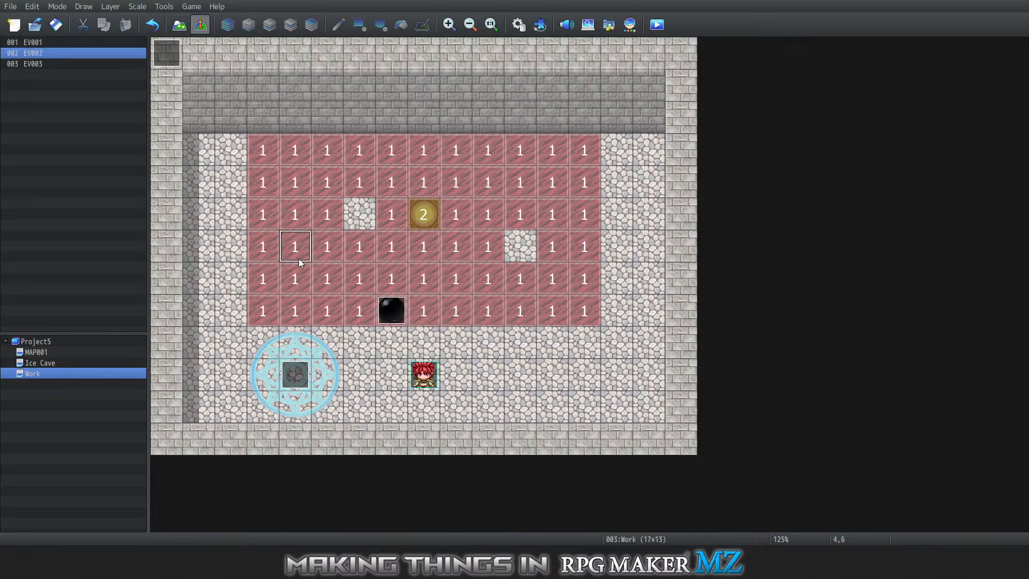
{"action": "right_click", "coordinate": [163, 60]}
{"action": "left_click", "coordinate": [179, 68]}
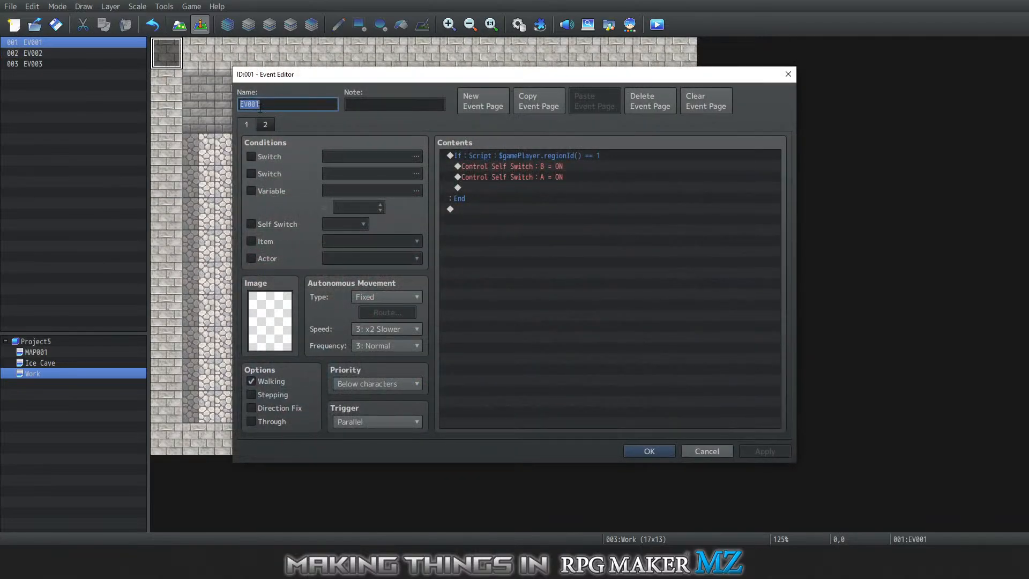
{"action": "left_click", "coordinate": [264, 124]}
{"action": "scroll", "coordinate": [593, 309], "scroll_direction": "down", "scroll_amount": 15}
{"action": "scroll", "coordinate": [609, 243], "scroll_direction": "up", "scroll_amount": 5}
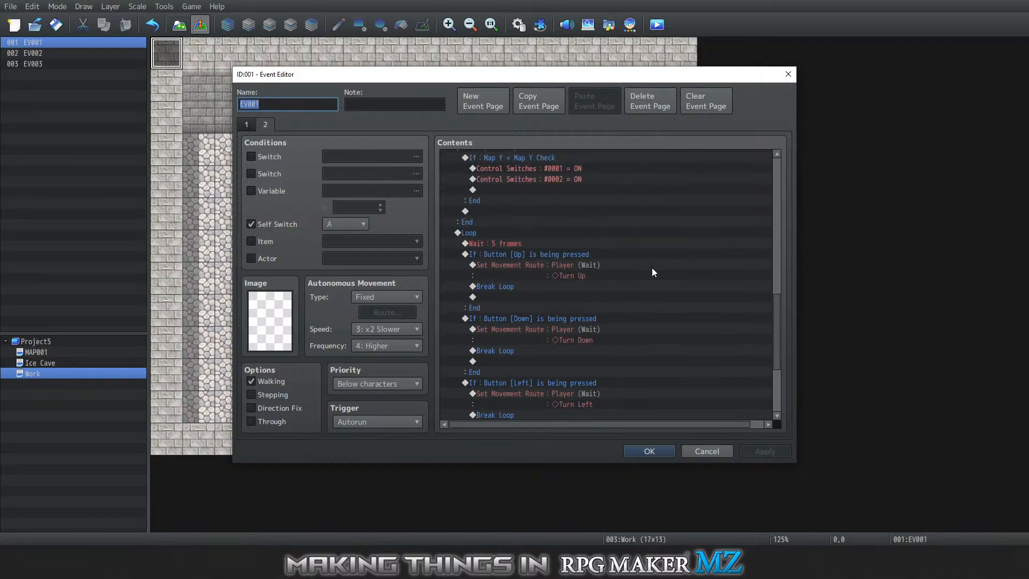
{"action": "scroll", "coordinate": [651, 269], "scroll_direction": "down", "scroll_amount": 3}
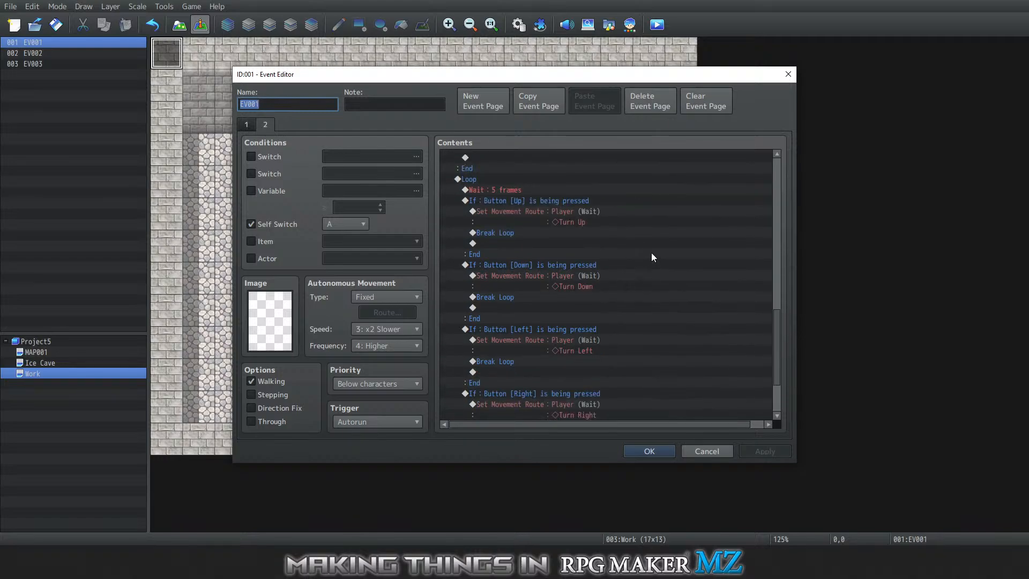
{"action": "scroll", "coordinate": [651, 252], "scroll_direction": "up", "scroll_amount": 3}
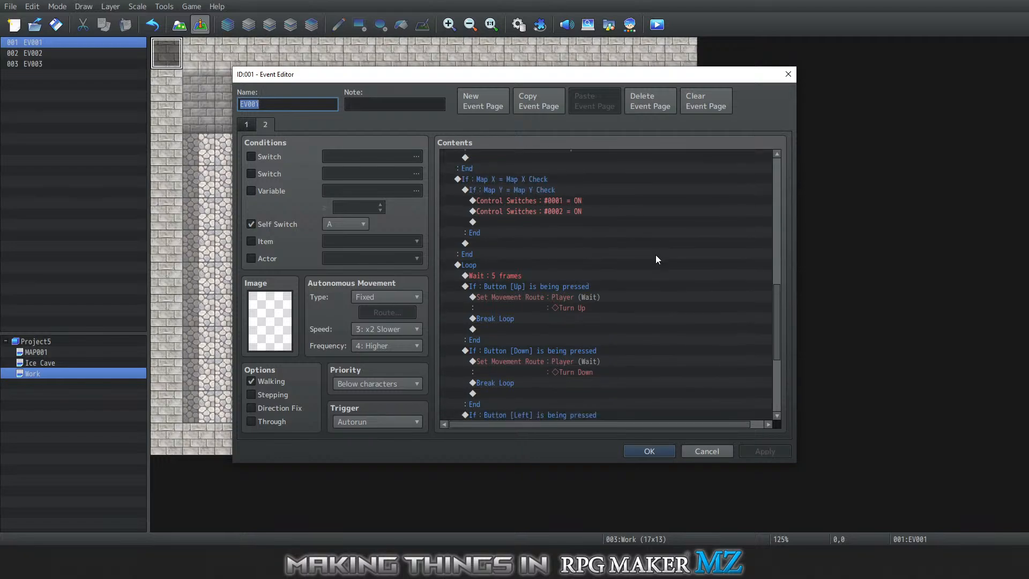
{"action": "scroll", "coordinate": [657, 259], "scroll_direction": "down", "scroll_amount": 5}
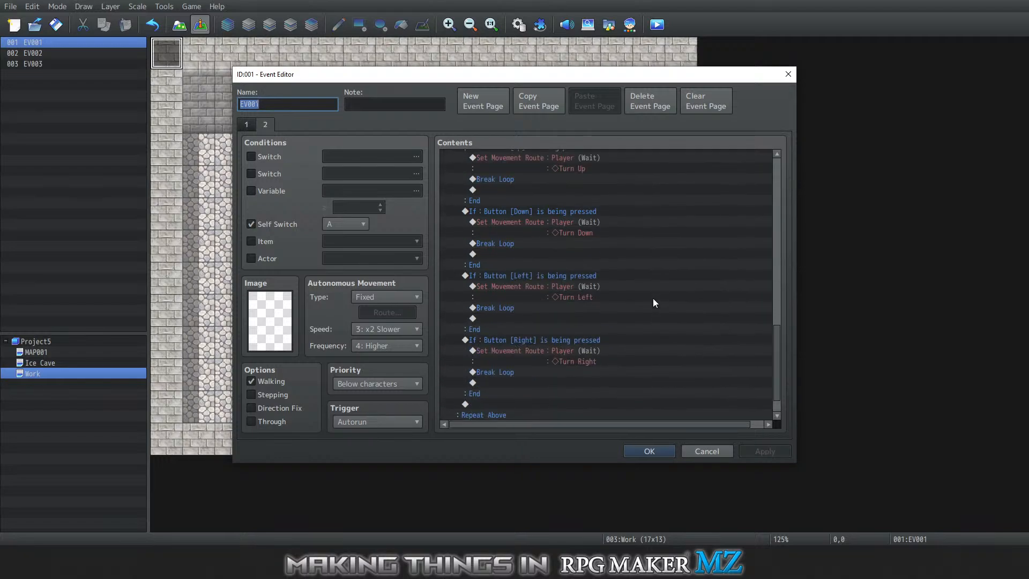
{"action": "scroll", "coordinate": [656, 298], "scroll_direction": "up", "scroll_amount": 6}
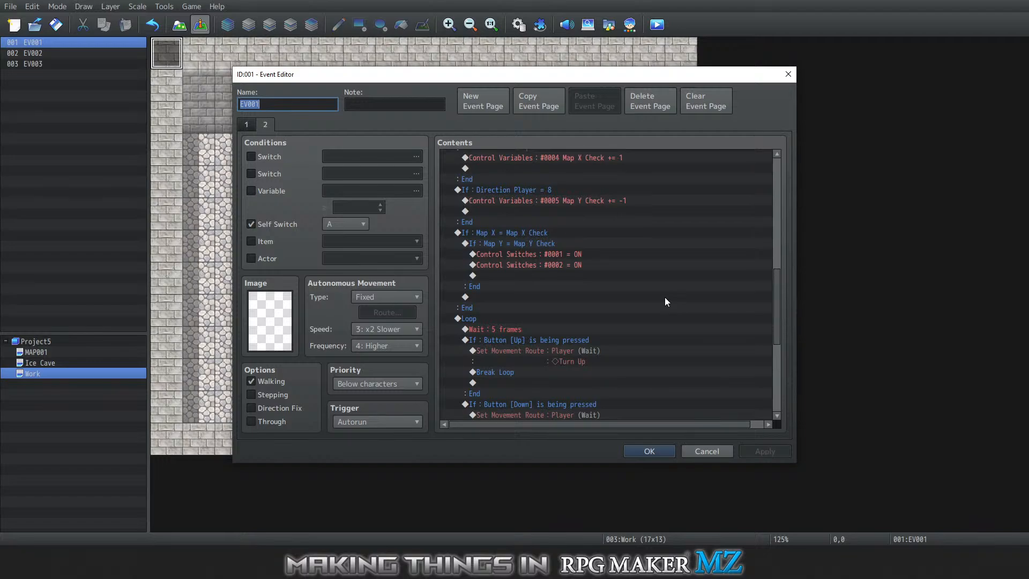
Review the canPass branch on page 2, including the direction offsets and the comparison of the map position with the check variables
{"action": "scroll", "coordinate": [667, 297], "scroll_direction": "up", "scroll_amount": 1}
{"action": "scroll", "coordinate": [664, 335], "scroll_direction": "up", "scroll_amount": 2}
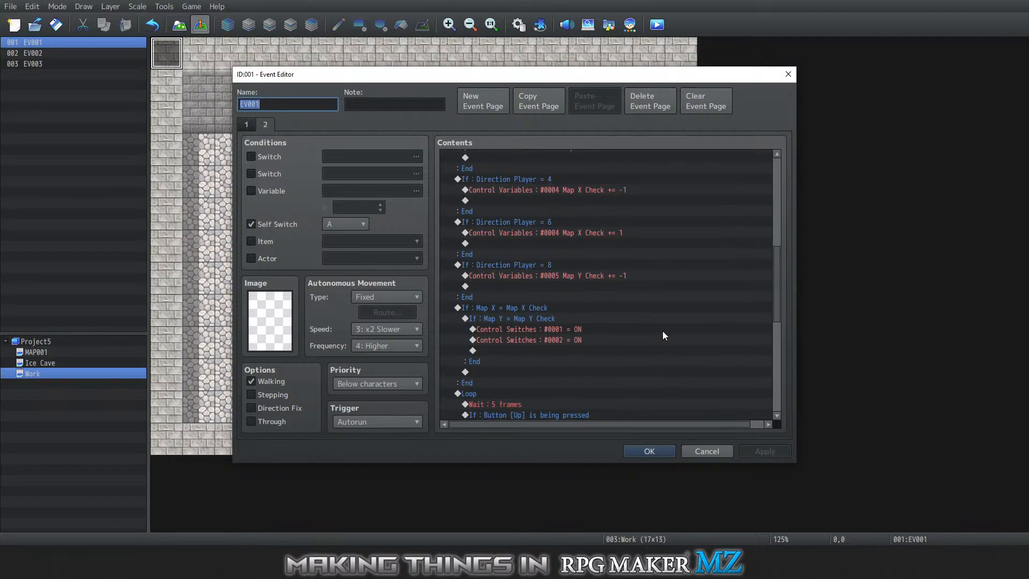
{"action": "scroll", "coordinate": [659, 337], "scroll_direction": "up", "scroll_amount": 4}
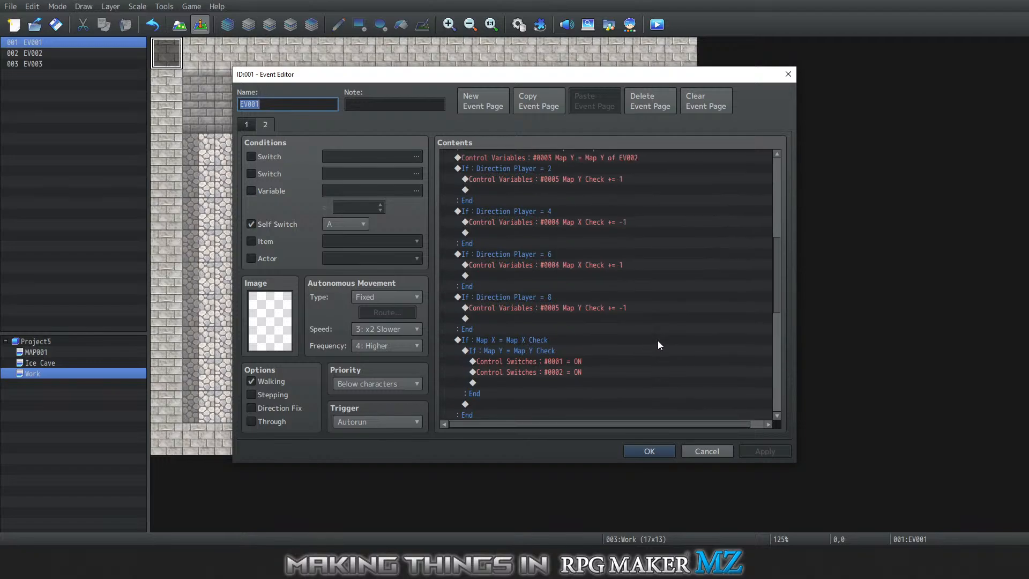
{"action": "scroll", "coordinate": [664, 324], "scroll_direction": "up", "scroll_amount": 3}
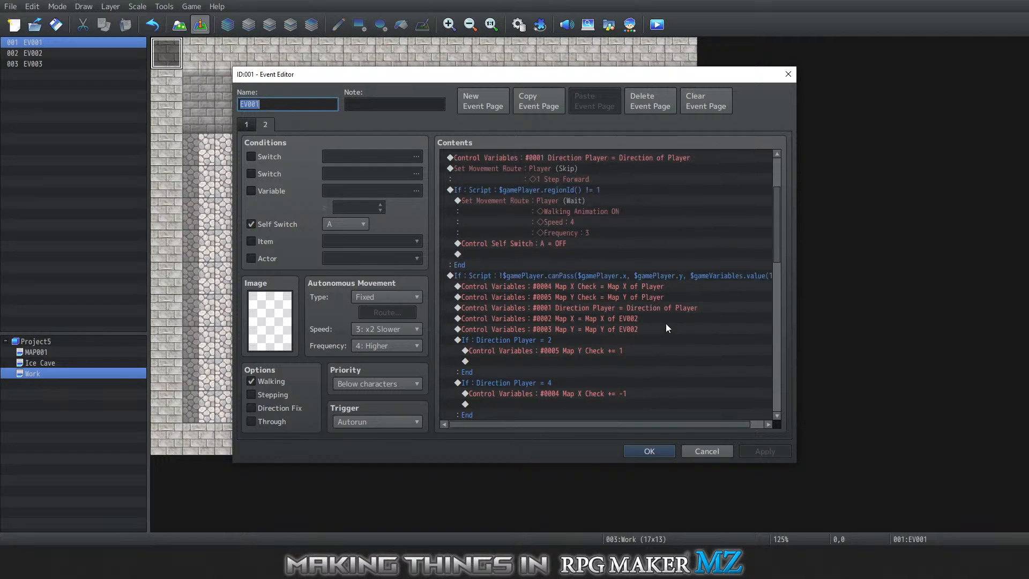
{"action": "scroll", "coordinate": [663, 294], "scroll_direction": "down", "scroll_amount": 1}
{"action": "scroll", "coordinate": [557, 268], "scroll_direction": "down", "scroll_amount": 1}
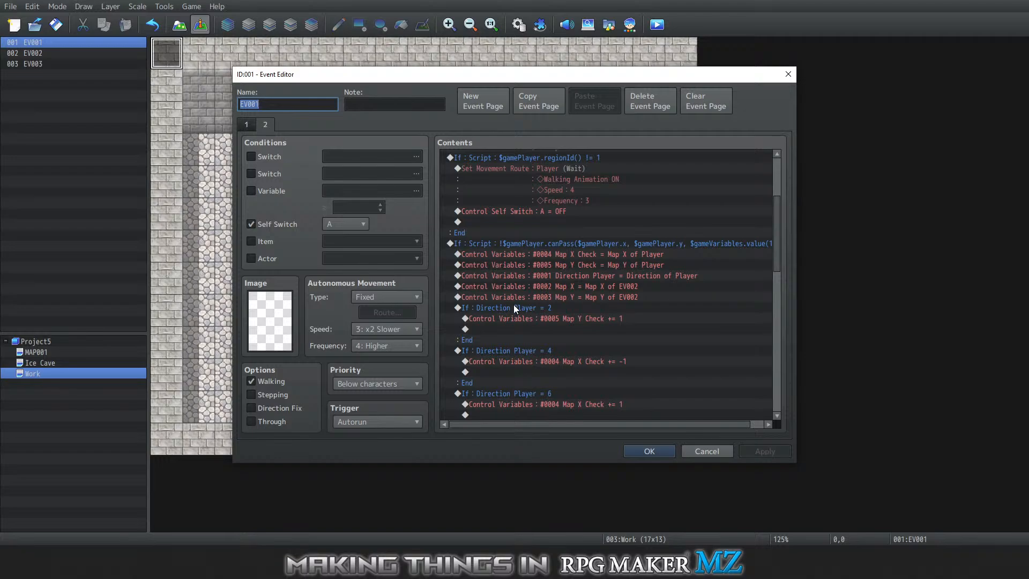
{"action": "scroll", "coordinate": [643, 295], "scroll_direction": "down", "scroll_amount": 1}
{"action": "scroll", "coordinate": [567, 284], "scroll_direction": "down", "scroll_amount": 1}
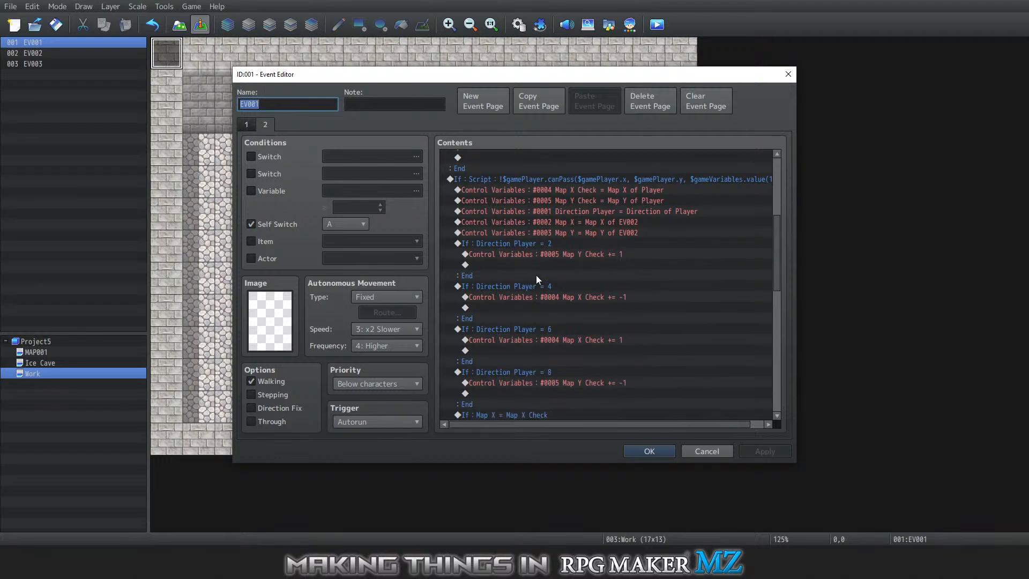
{"action": "scroll", "coordinate": [595, 252], "scroll_direction": "up", "scroll_amount": 2}
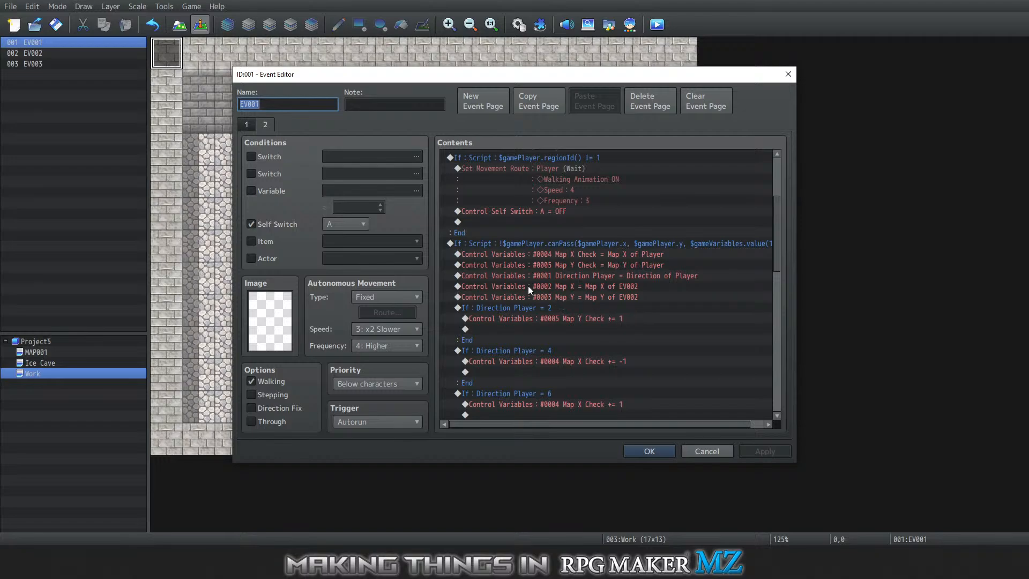
{"action": "scroll", "coordinate": [533, 327], "scroll_direction": "down", "scroll_amount": 4}
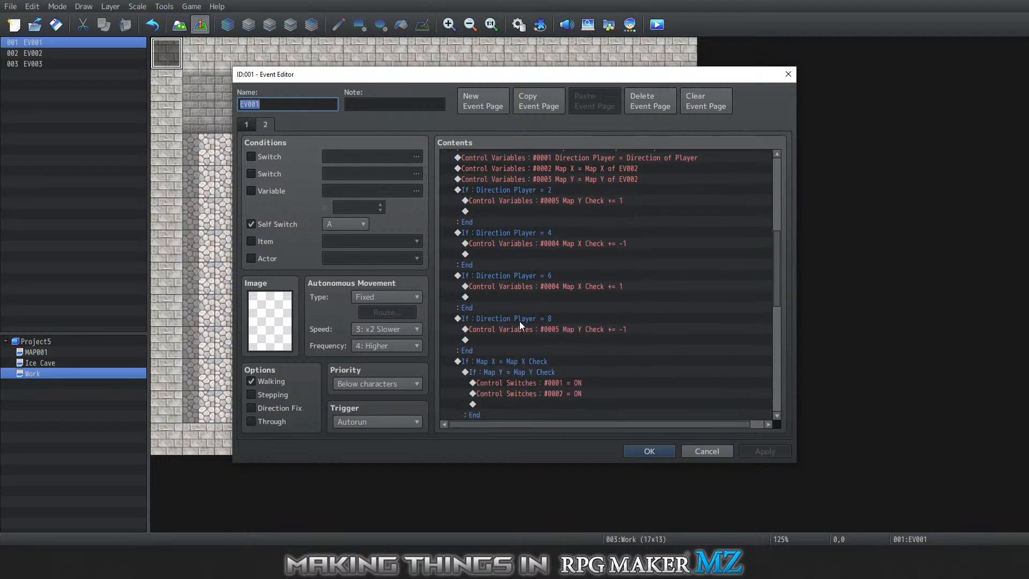
{"action": "left_click", "coordinate": [523, 328]}
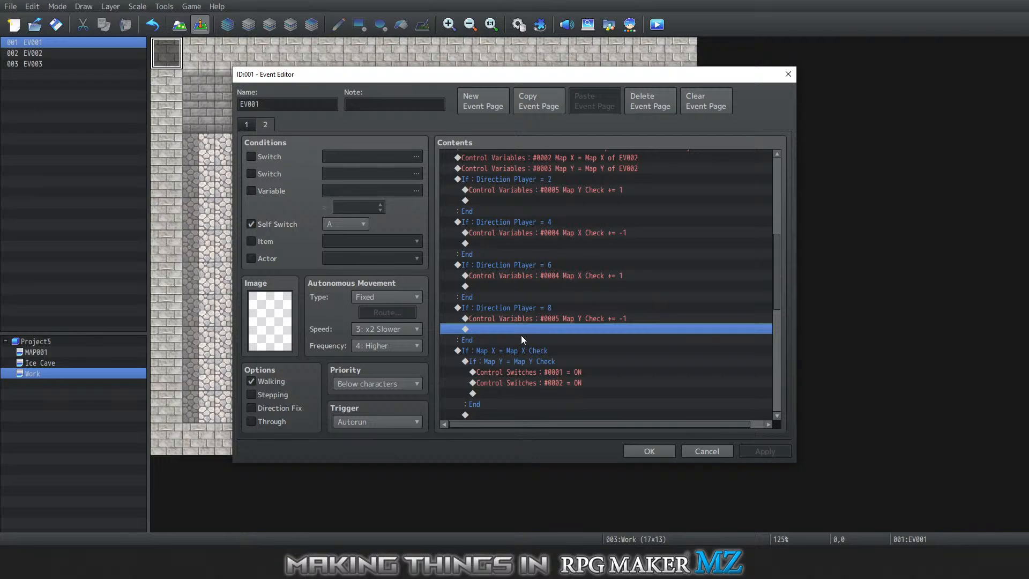
{"action": "scroll", "coordinate": [637, 336], "scroll_direction": "down", "scroll_amount": 1}
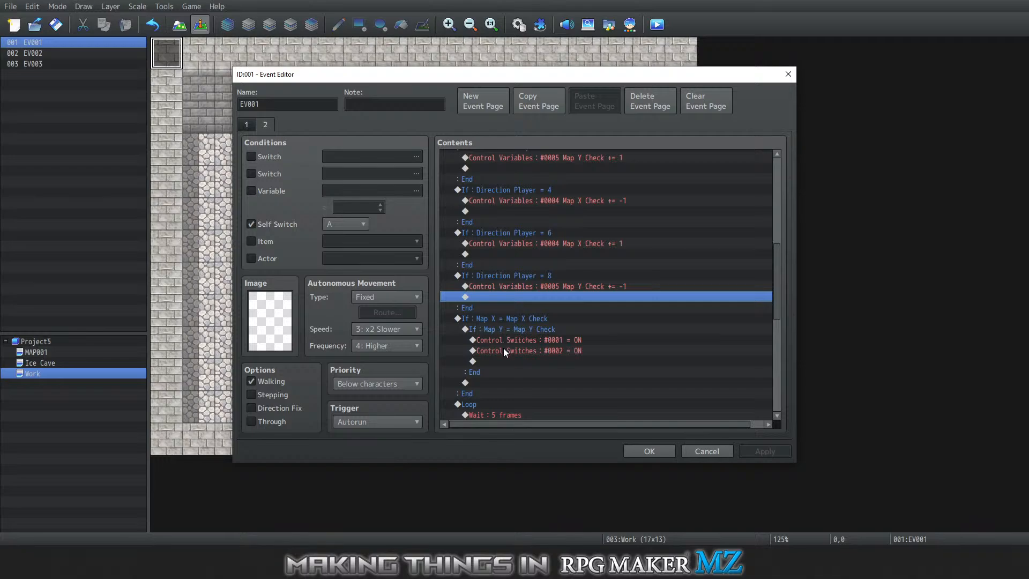
{"action": "scroll", "coordinate": [503, 351], "scroll_direction": "up", "scroll_amount": 1}
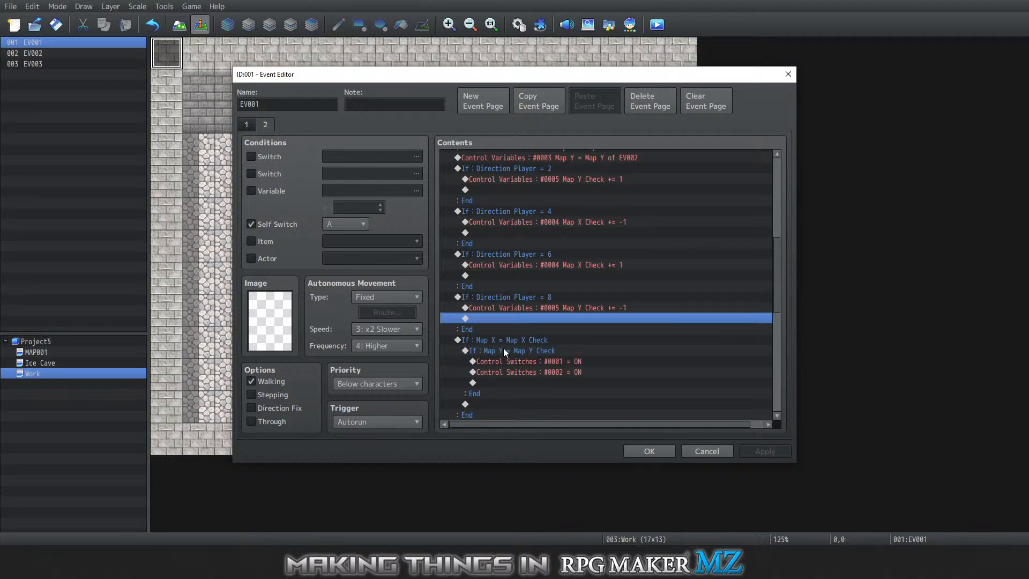
{"action": "scroll", "coordinate": [503, 349], "scroll_direction": "up", "scroll_amount": 5}
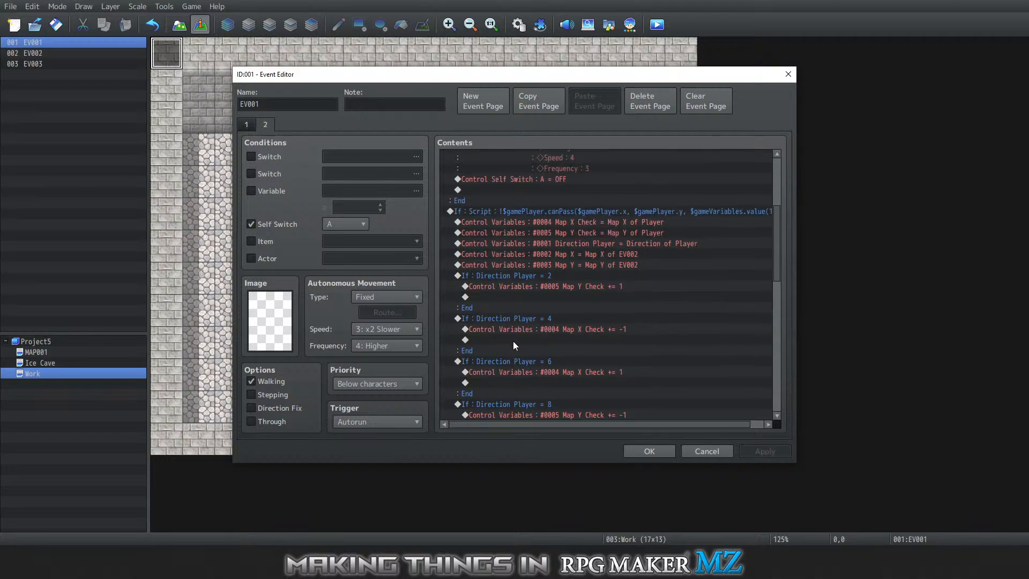
{"action": "scroll", "coordinate": [513, 345], "scroll_direction": "up", "scroll_amount": 5}
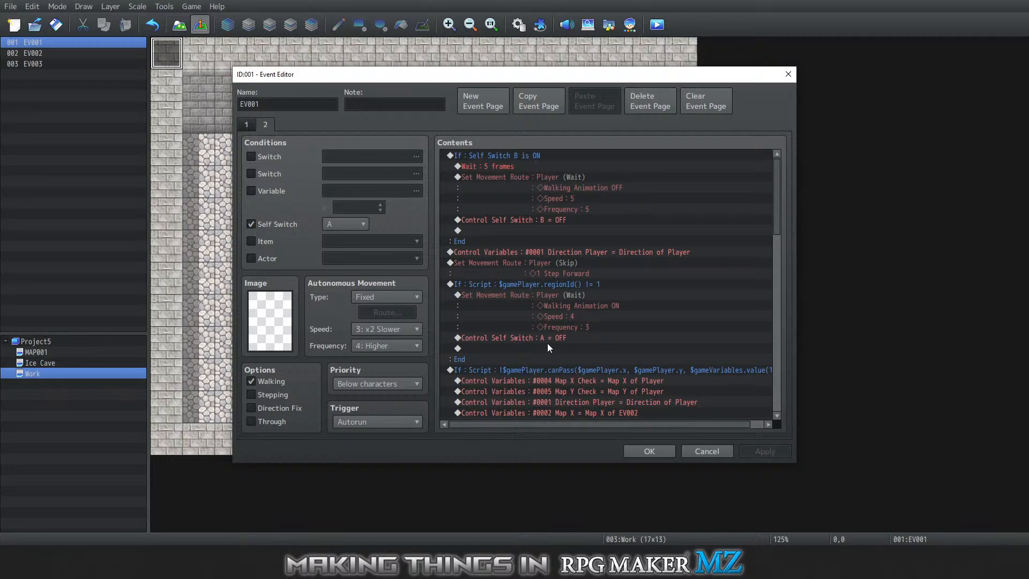
Compare the player's one-step-forward movement route with the commands in the region check and canPass branches
{"action": "left_click", "coordinate": [487, 294]}
{"action": "left_click", "coordinate": [483, 262]}
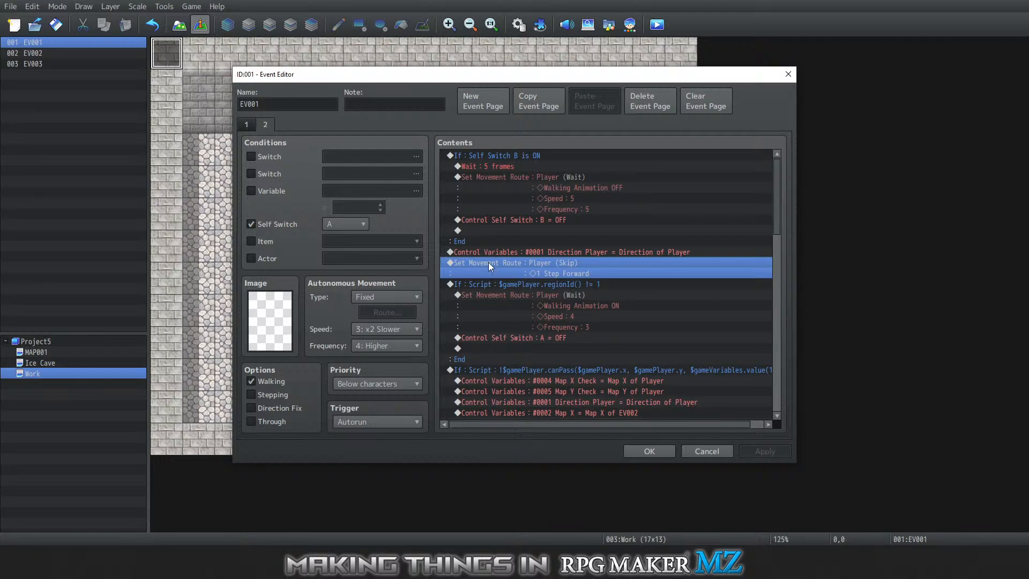
{"action": "left_click", "coordinate": [494, 331]}
{"action": "left_click", "coordinate": [497, 263]}
{"action": "scroll", "coordinate": [500, 346], "scroll_direction": "down", "scroll_amount": 2}
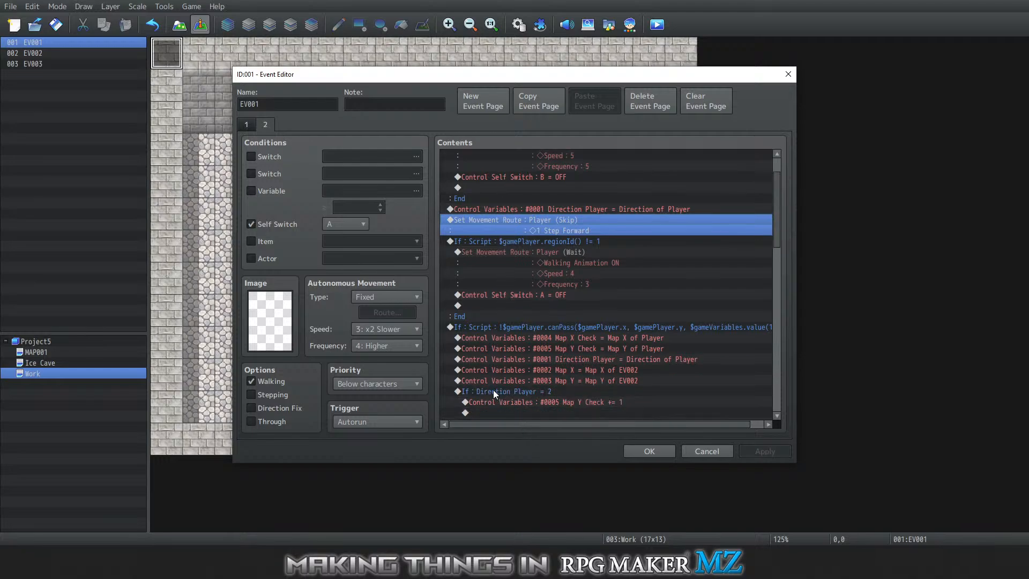
{"action": "left_click", "coordinate": [507, 299]}
{"action": "left_click", "coordinate": [508, 313]}
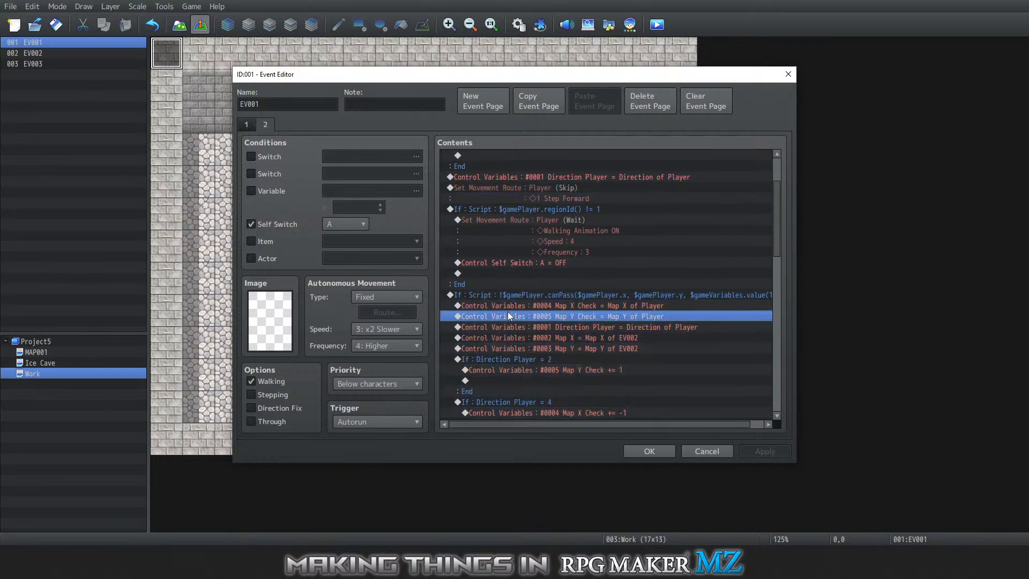
{"action": "left_click", "coordinate": [508, 338]}
{"action": "left_click", "coordinate": [502, 313]}
Copy the 5-frame Wait from the button loop and paste it as the first command of the canPass branch
{"action": "double_click", "coordinate": [500, 298]}
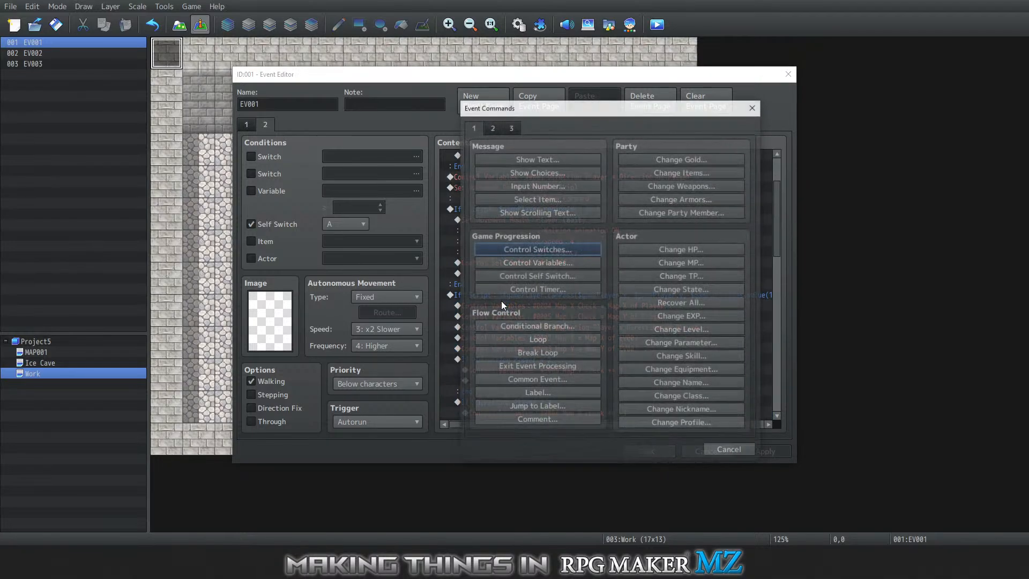
{"action": "left_click", "coordinate": [730, 450]}
{"action": "scroll", "coordinate": [536, 335], "scroll_direction": "down", "scroll_amount": 5}
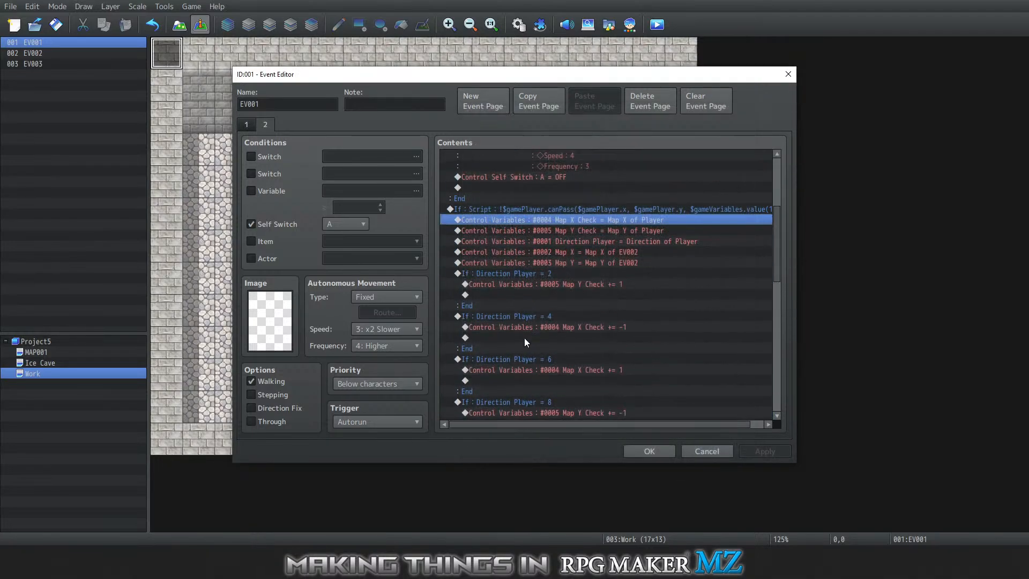
{"action": "scroll", "coordinate": [509, 318], "scroll_direction": "down", "scroll_amount": 2}
{"action": "right_click", "coordinate": [501, 318]}
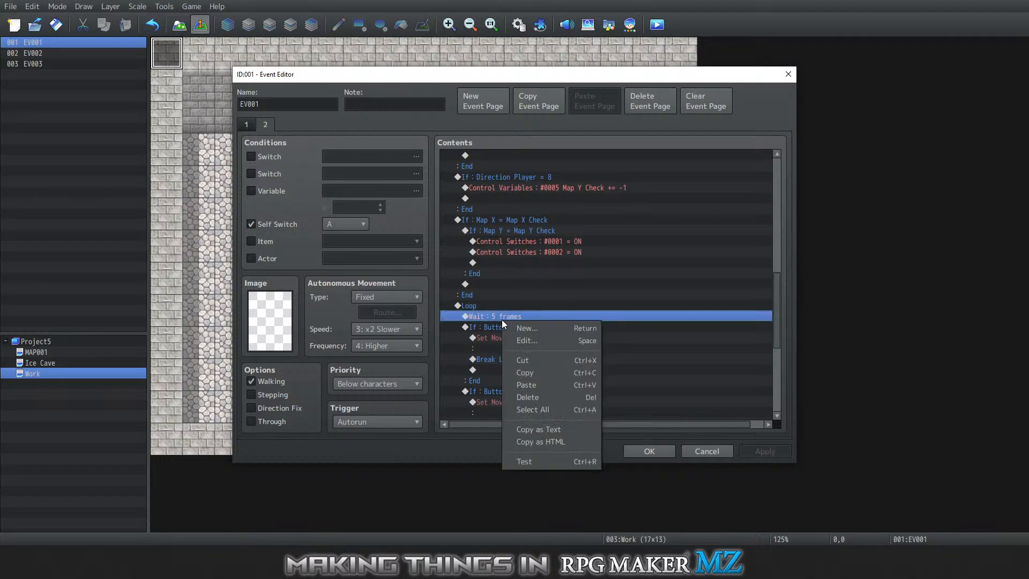
{"action": "left_click", "coordinate": [548, 373]}
{"action": "scroll", "coordinate": [531, 332], "scroll_direction": "up", "scroll_amount": 7}
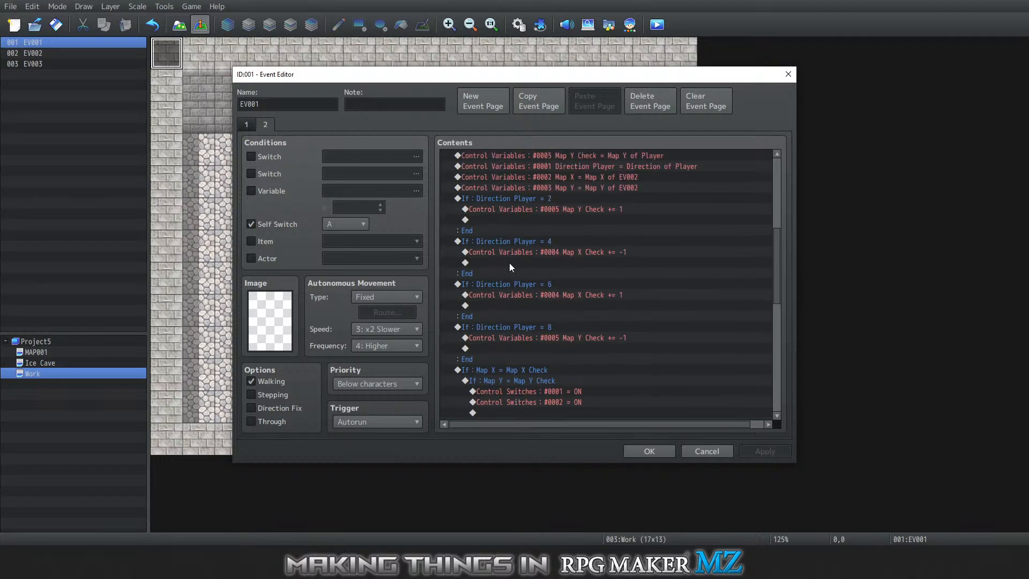
{"action": "right_click", "coordinate": [505, 229]}
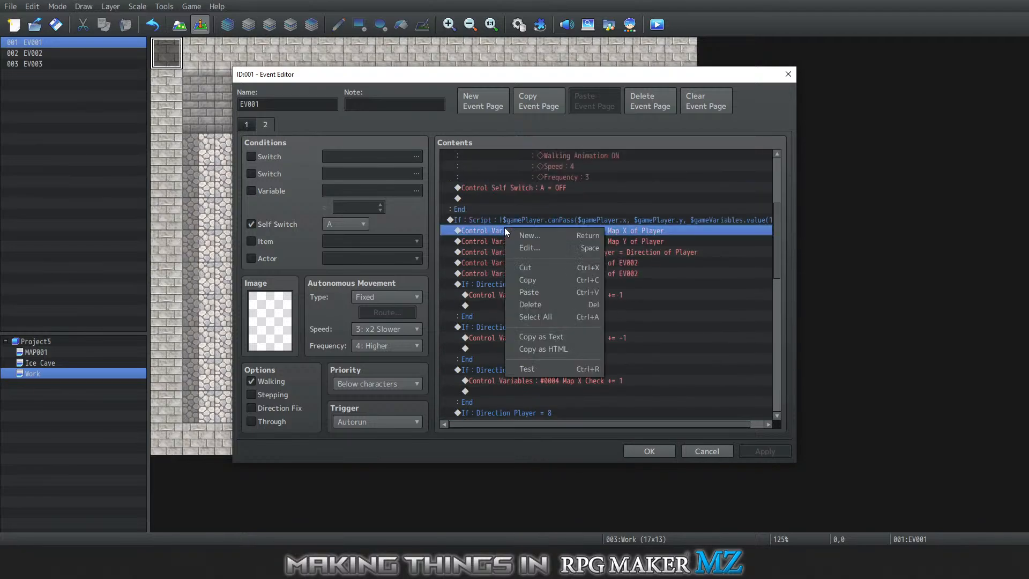
{"action": "left_click", "coordinate": [529, 291]}
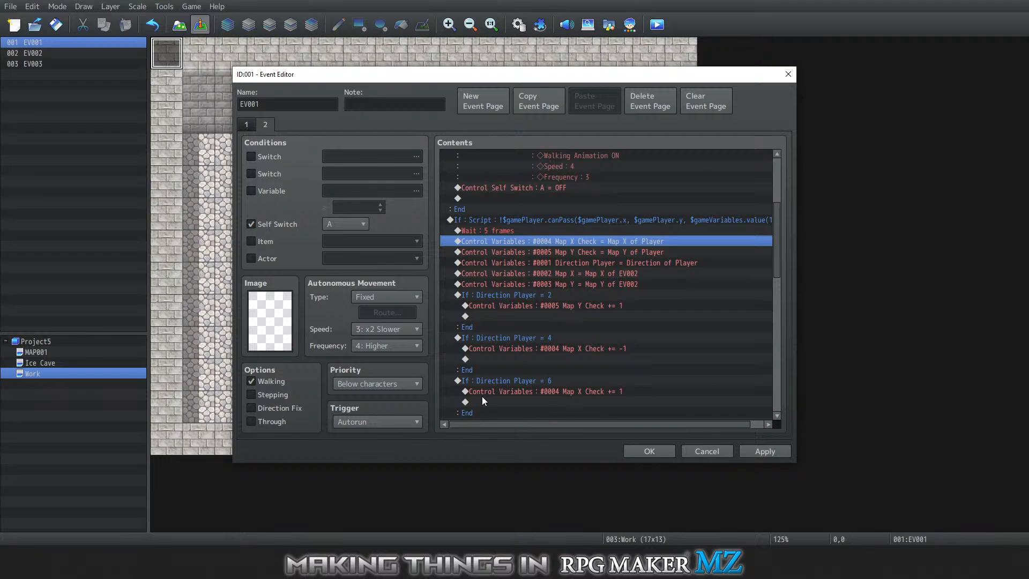
Accept the EV001 changes and launch a playtest with a new game
{"action": "left_click", "coordinate": [627, 451]}
{"action": "left_click", "coordinate": [194, 7]}
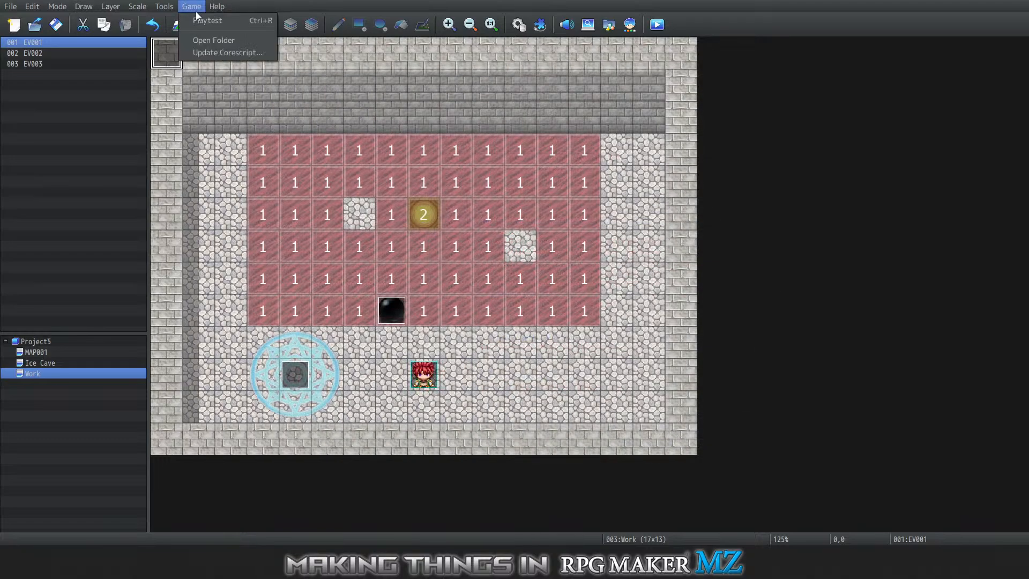
{"action": "left_click", "coordinate": [207, 20]}
{"action": "left_click", "coordinate": [507, 284]}
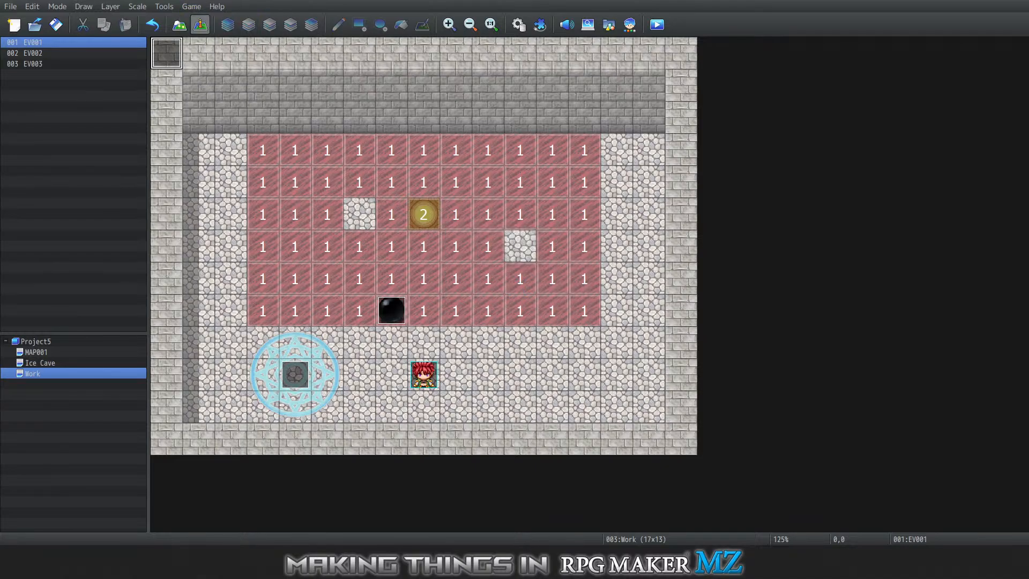
{"action": "left_click_drag", "start_coordinate": [267, 156], "coordinate": [505, 56]}
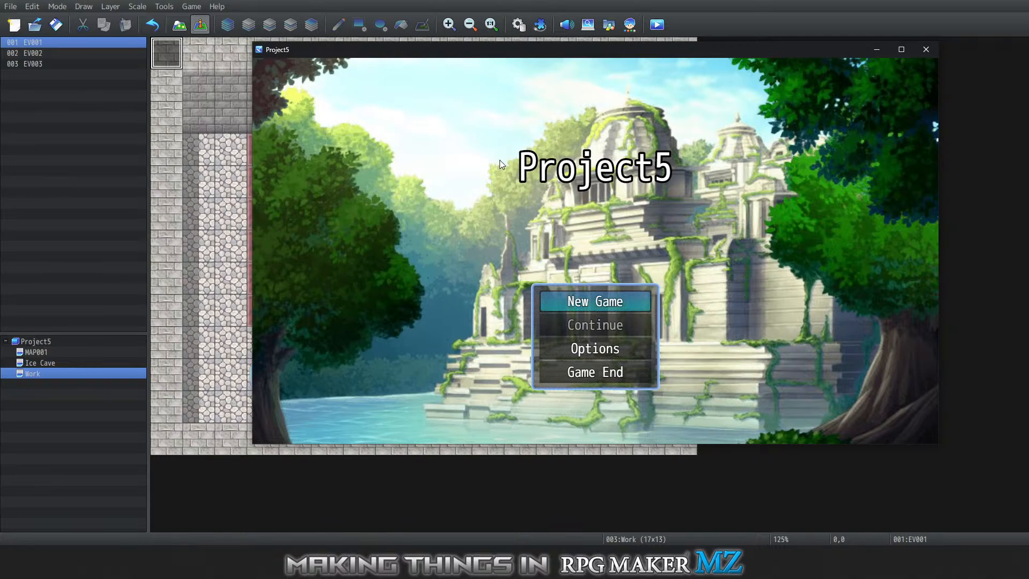
{"action": "key", "text": "Return"}
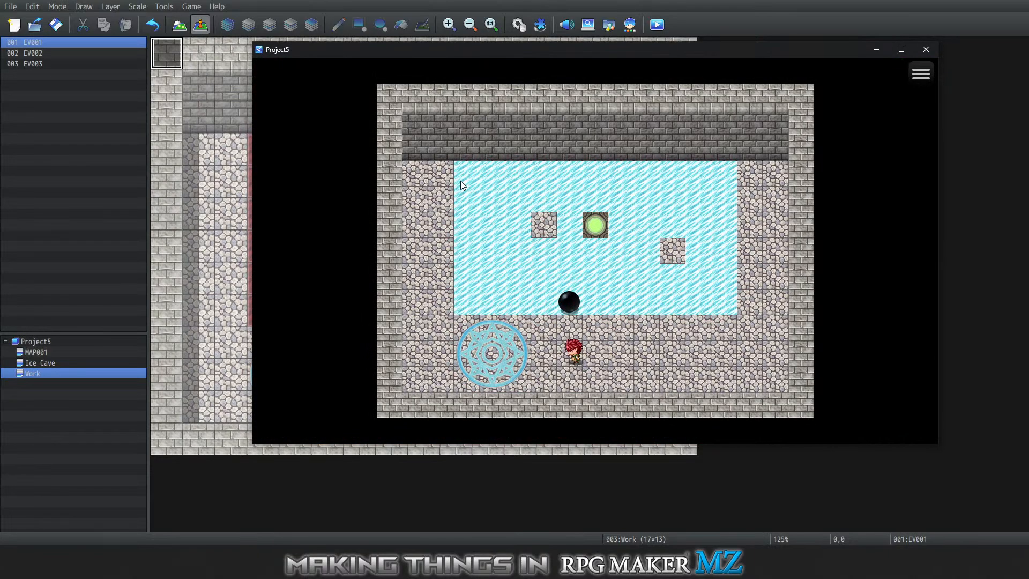
Walk to the floor tile below the ball and push the ball north across the ice
{"action": "key", "text": "Left"}
{"action": "key", "text": "Left"}
{"action": "key", "text": "Right"}
{"action": "key", "text": "Right"}
{"action": "key", "text": "Right"}
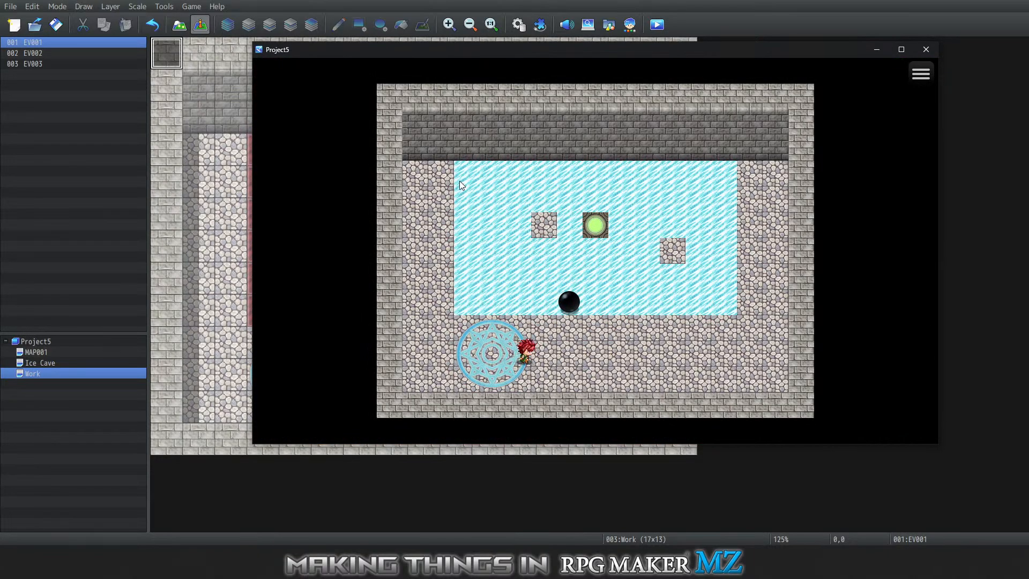
{"action": "key", "text": "Up"}
Walk around to the west side of the top ice row and slide east to push the ball along the wall
{"action": "key", "text": "Left"}
{"action": "key", "text": "Left"}
{"action": "key", "text": "Left"}
{"action": "key", "text": "Left"}
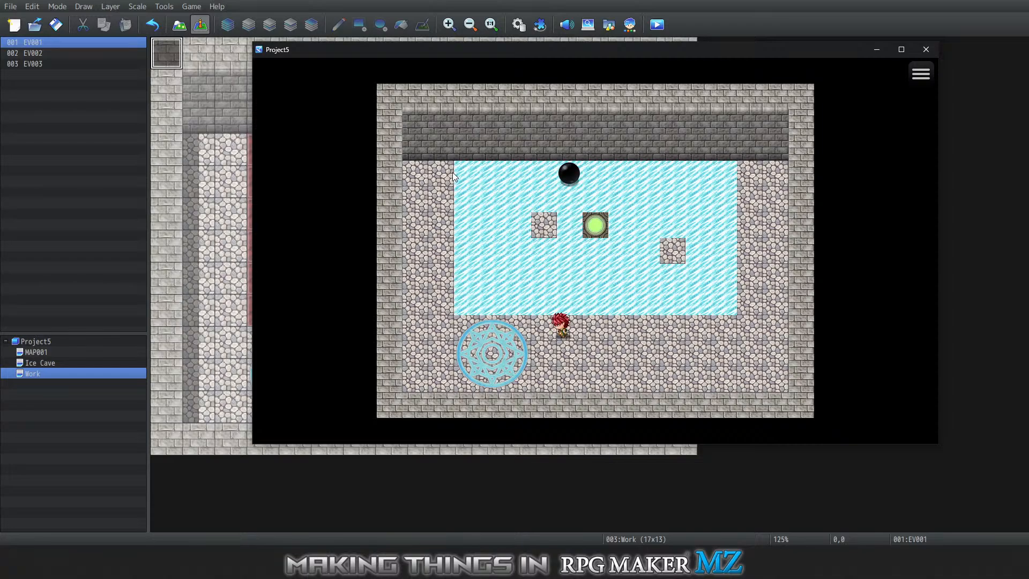
{"action": "key", "text": "Left"}
{"action": "key", "text": "Up"}
{"action": "key", "text": "Up"}
{"action": "key", "text": "Up"}
{"action": "key", "text": "Up"}
{"action": "key", "text": "Up"}
{"action": "key", "text": "Up"}
{"action": "key", "text": "Right"}
{"action": "key", "text": "Right"}
{"action": "key", "text": "Right"}
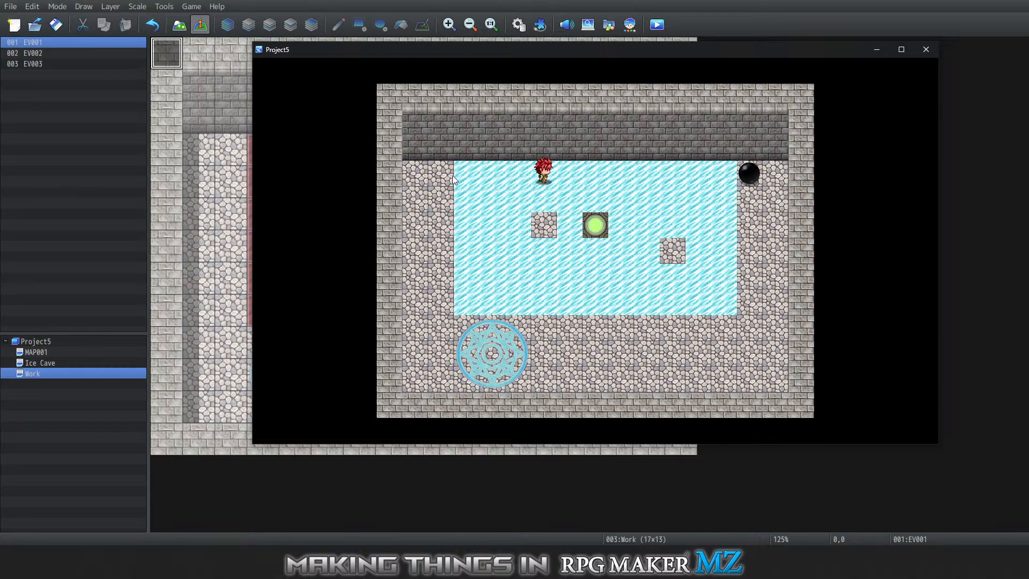
Leave the ice southward, walk around to the east side, and push the ball west along the top ice row
{"action": "key", "text": "Down"}
{"action": "key", "text": "Right"}
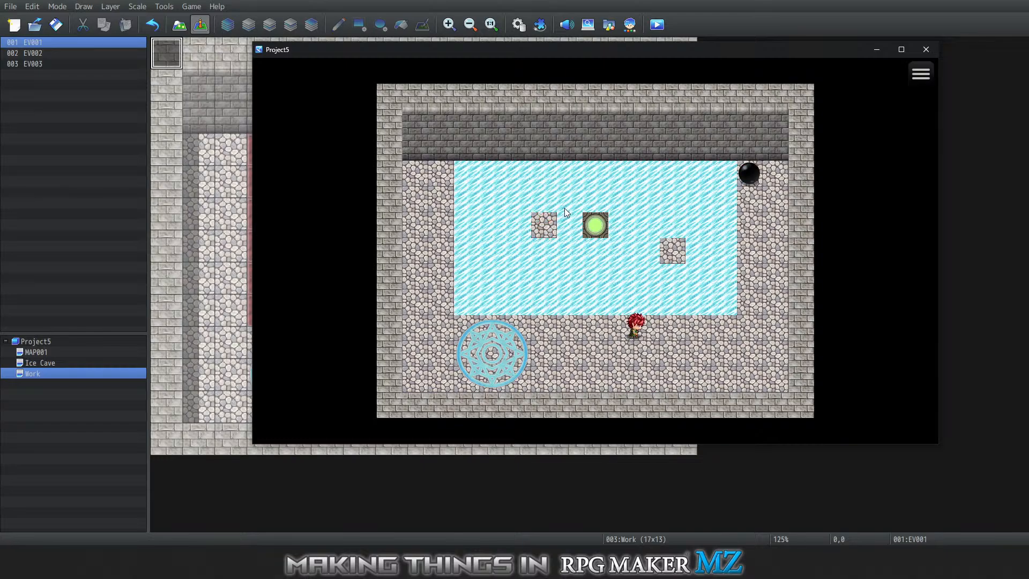
{"action": "key", "text": "Up"}
{"action": "key", "text": "Left"}
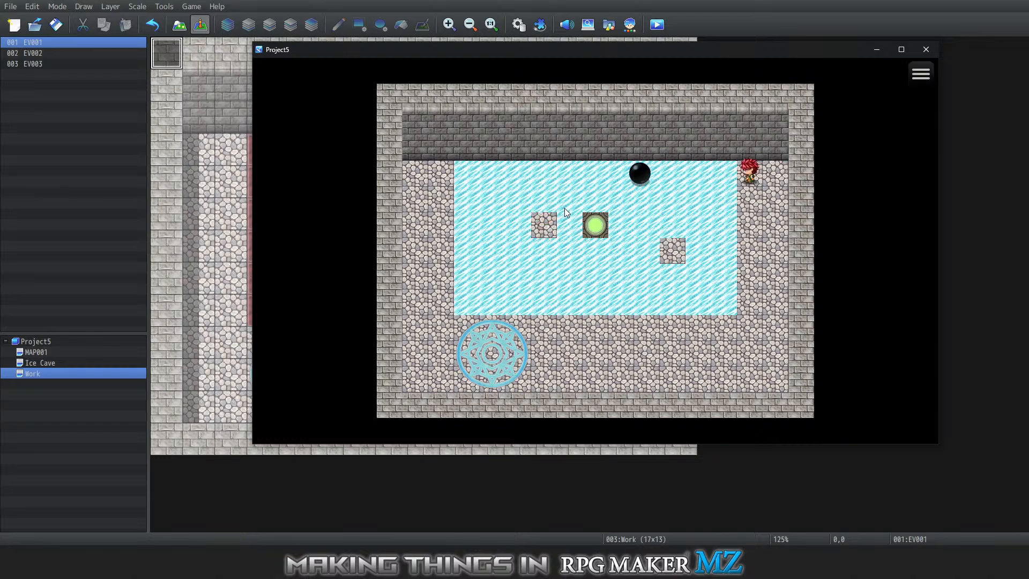
{"action": "key", "text": "Left"}
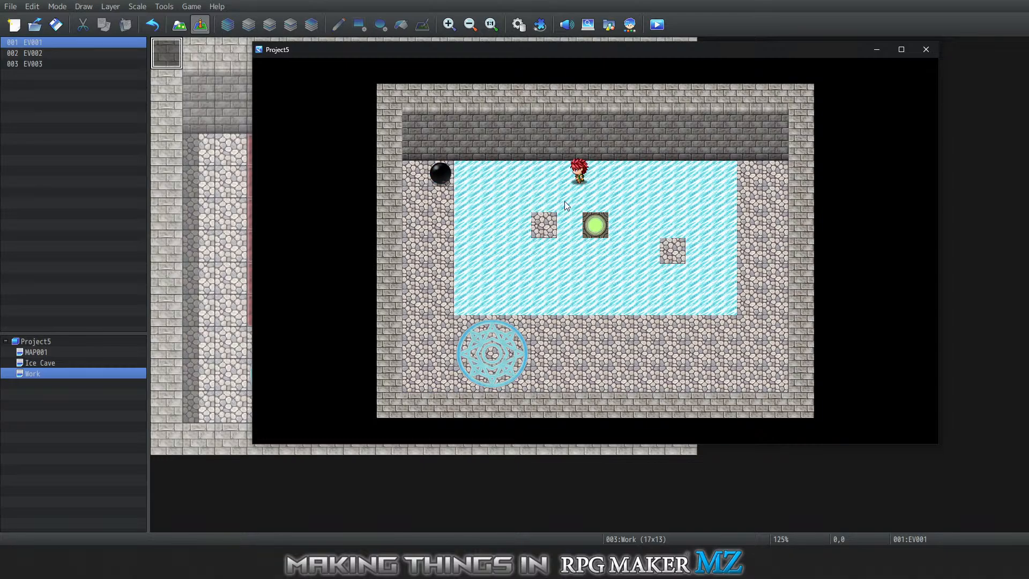
Make the character return to the blue magic circle to reset the ball
{"action": "key", "text": "Down"}
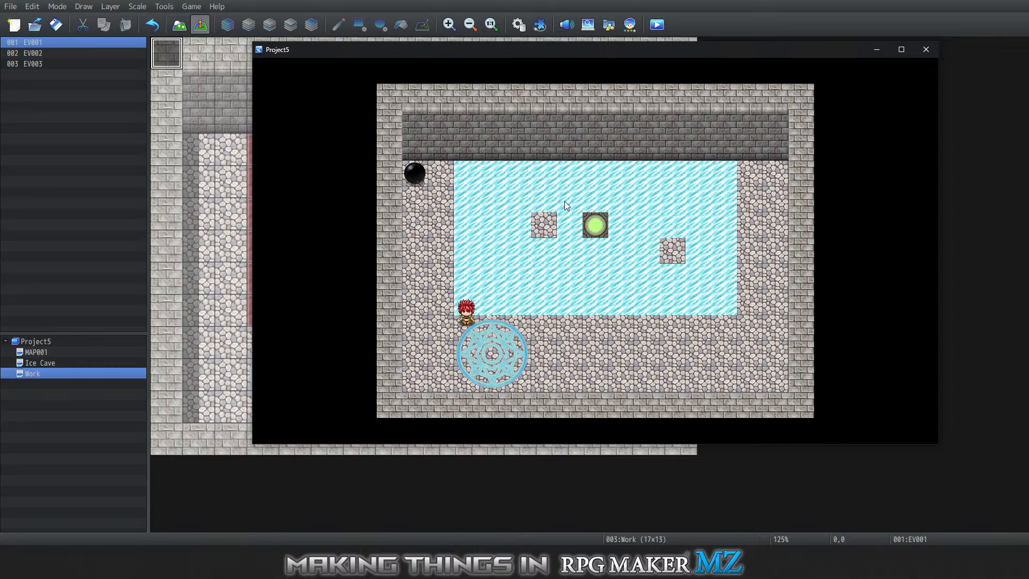
{"action": "key", "text": "Left"}
{"action": "key", "text": "Left"}
{"action": "key", "text": "Up"}
{"action": "key", "text": "Right"}
{"action": "key", "text": "Right"}
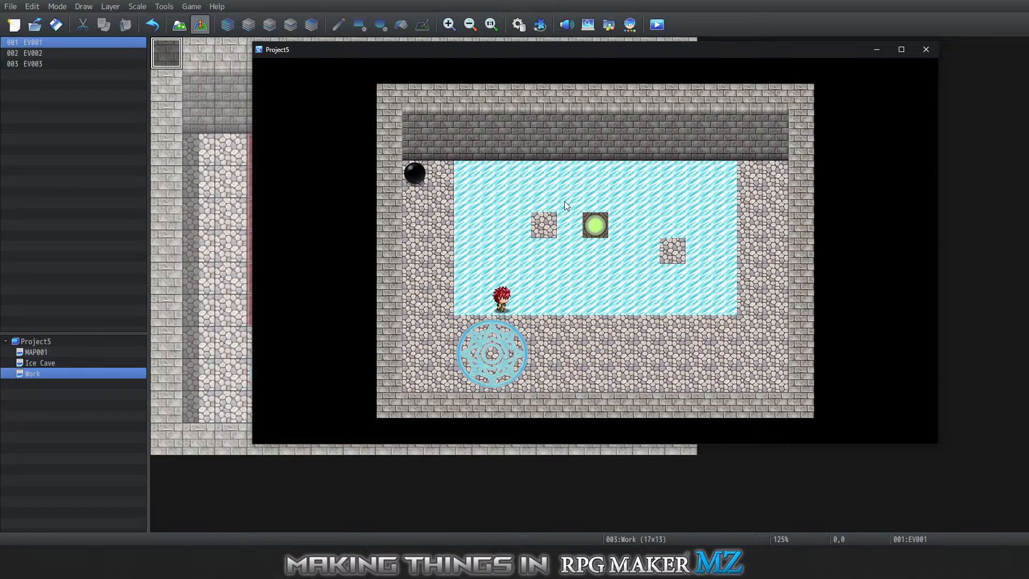
{"action": "key", "text": "Down"}
{"action": "key", "text": "Down"}
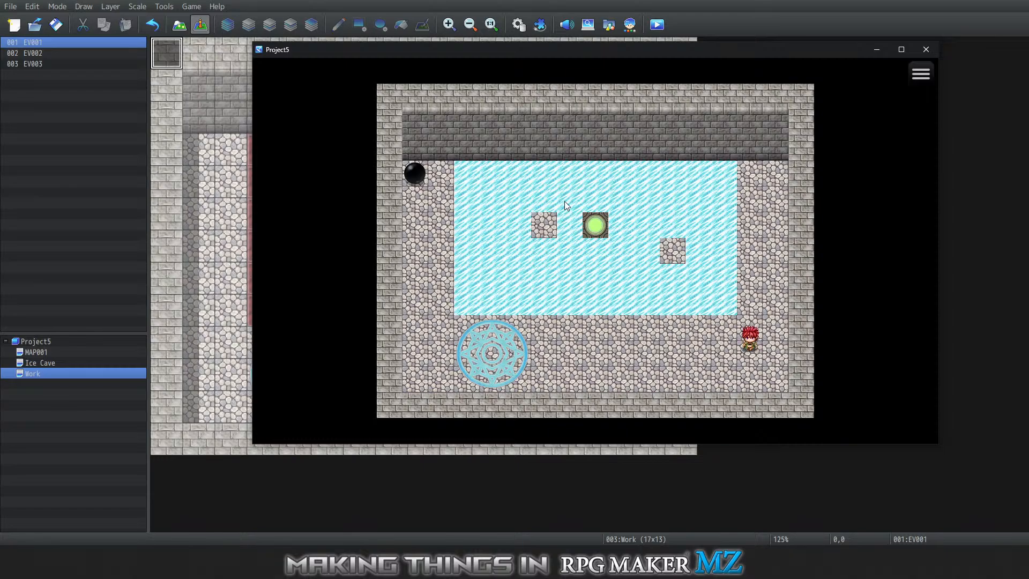
{"action": "key", "text": "Left"}
{"action": "key", "text": "Left"}
{"action": "key", "text": "Left"}
{"action": "key", "text": "Left"}
{"action": "key", "text": "Left"}
{"action": "key", "text": "Left"}
{"action": "key", "text": "Left"}
{"action": "key", "text": "Left"}
{"action": "key", "text": "Up"}
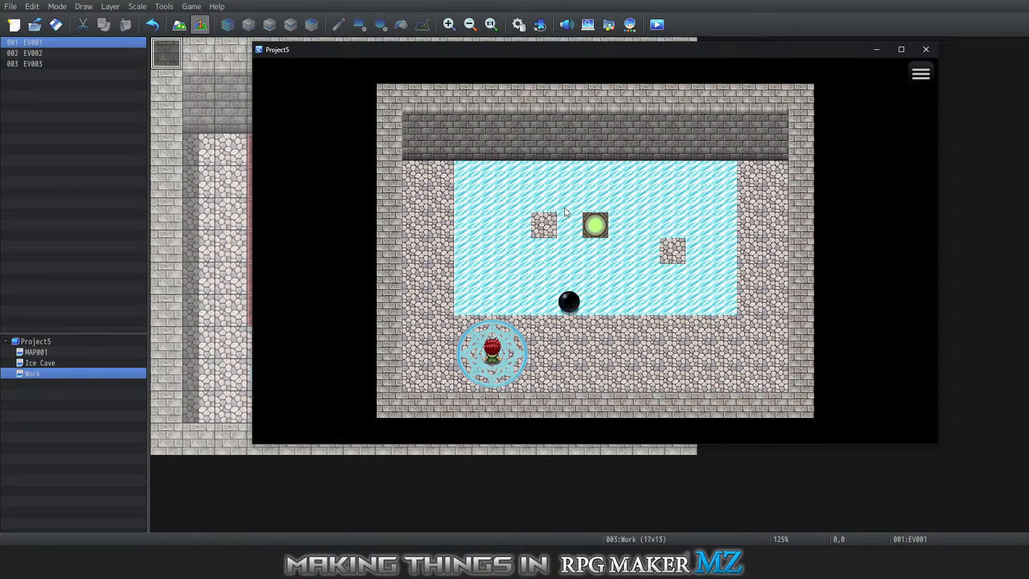
Walk around to the west side of the bottom ice row and slide east to push the ball along it
{"action": "key", "text": "Left"}
{"action": "key", "text": "Left"}
{"action": "key", "text": "Up"}
{"action": "key", "text": "Up"}
{"action": "key", "text": "Right"}
{"action": "key", "text": "Right"}
{"action": "key", "text": "Right"}
{"action": "key", "text": "Right"}
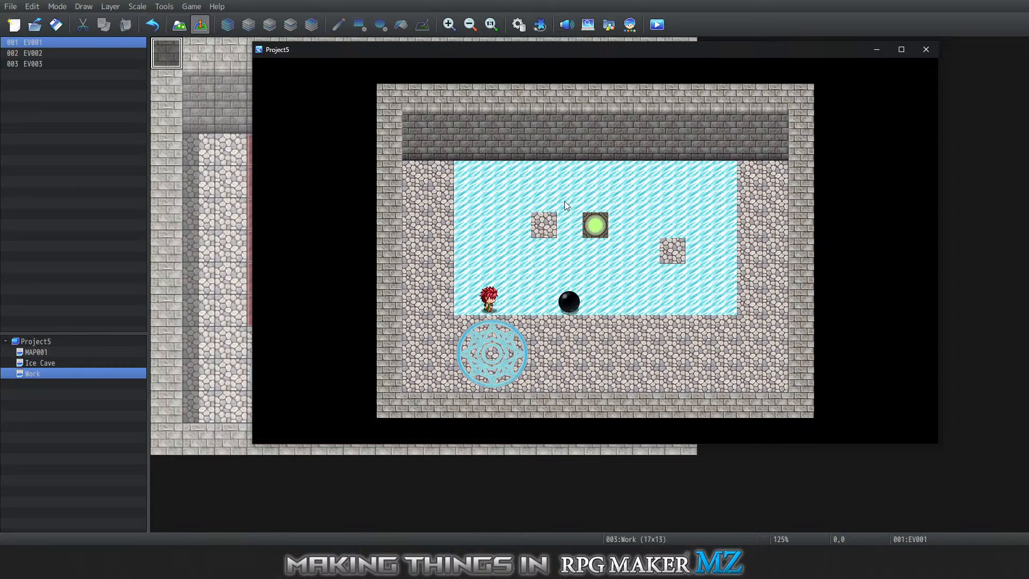
Walk along the floor below the ice to the east side and push the ball back west along the bottom row
{"action": "key", "text": "Down"}
{"action": "key", "text": "Right"}
{"action": "key", "text": "Right"}
{"action": "key", "text": "Right"}
{"action": "key", "text": "Right"}
{"action": "key", "text": "Right"}
{"action": "key", "text": "Right"}
{"action": "key", "text": "Right"}
{"action": "key", "text": "Right"}
{"action": "key", "text": "Right"}
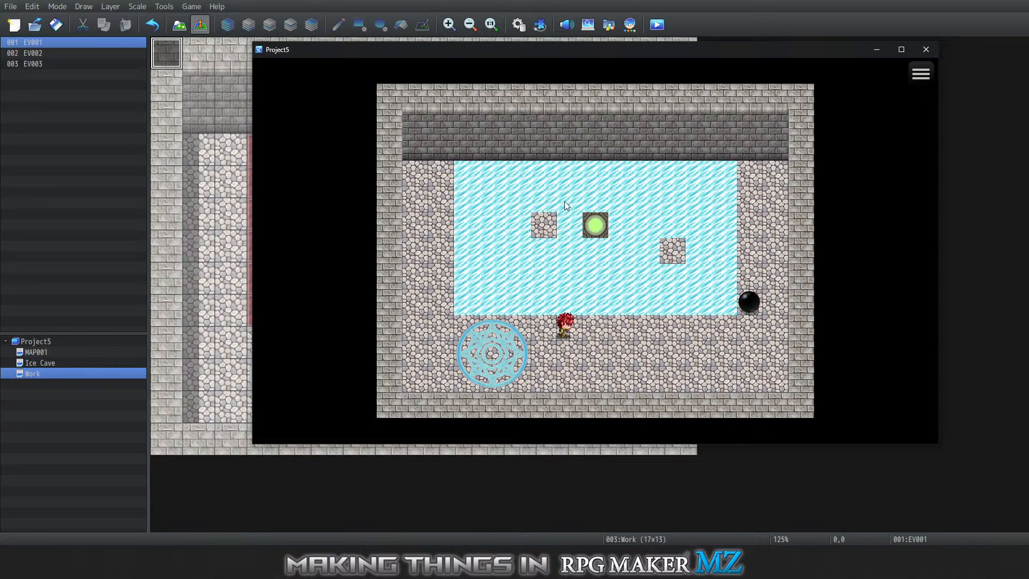
{"action": "key", "text": "Up"}
{"action": "key", "text": "Left"}
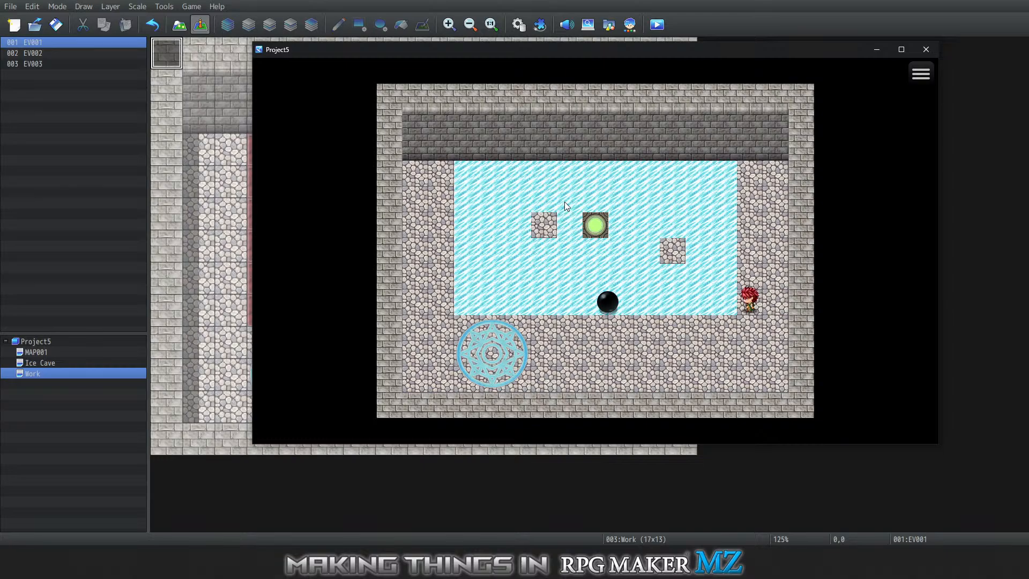
Walk west over the magic circle to reset the ball, and come back to the column below the ball
{"action": "key", "text": "Down"}
{"action": "key", "text": "Down"}
{"action": "key", "text": "Down"}
{"action": "key", "text": "Left"}
{"action": "key", "text": "Left"}
{"action": "key", "text": "Left"}
{"action": "key", "text": "Left"}
{"action": "key", "text": "Left"}
{"action": "key", "text": "Left"}
{"action": "key", "text": "Left"}
{"action": "key", "text": "Left"}
{"action": "key", "text": "Left"}
{"action": "key", "text": "Left"}
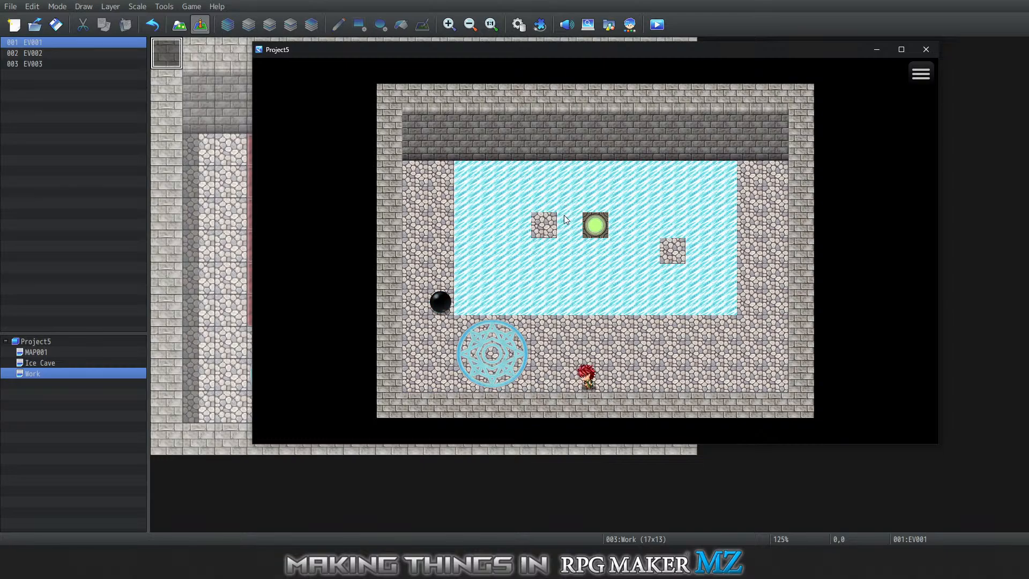
{"action": "key", "text": "Up"}
{"action": "key", "text": "Right"}
{"action": "key", "text": "Right"}
{"action": "key", "text": "Right"}
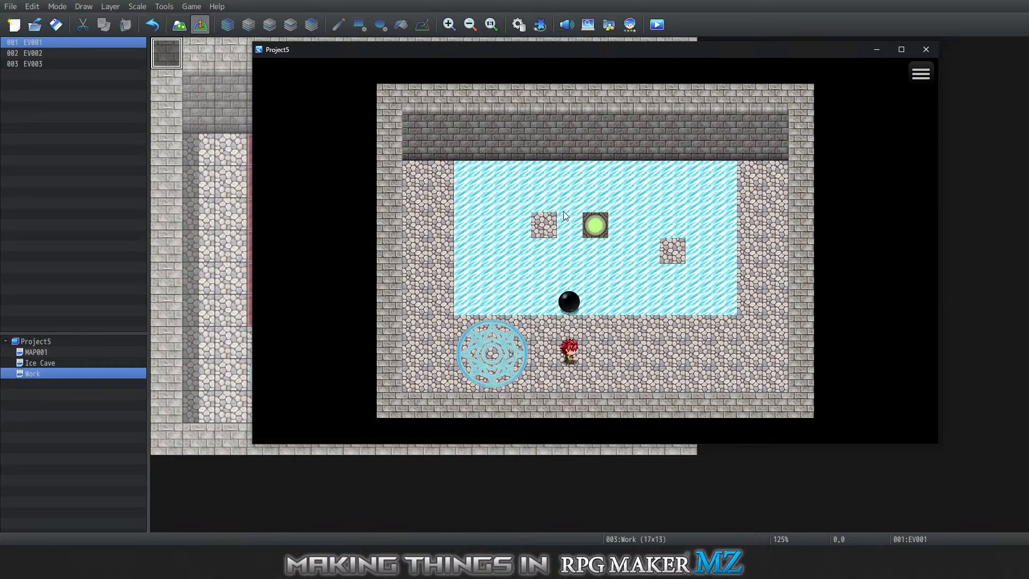
Push the ball north across the ice, and push it east along the top row from the west side
{"action": "key", "text": "Up"}
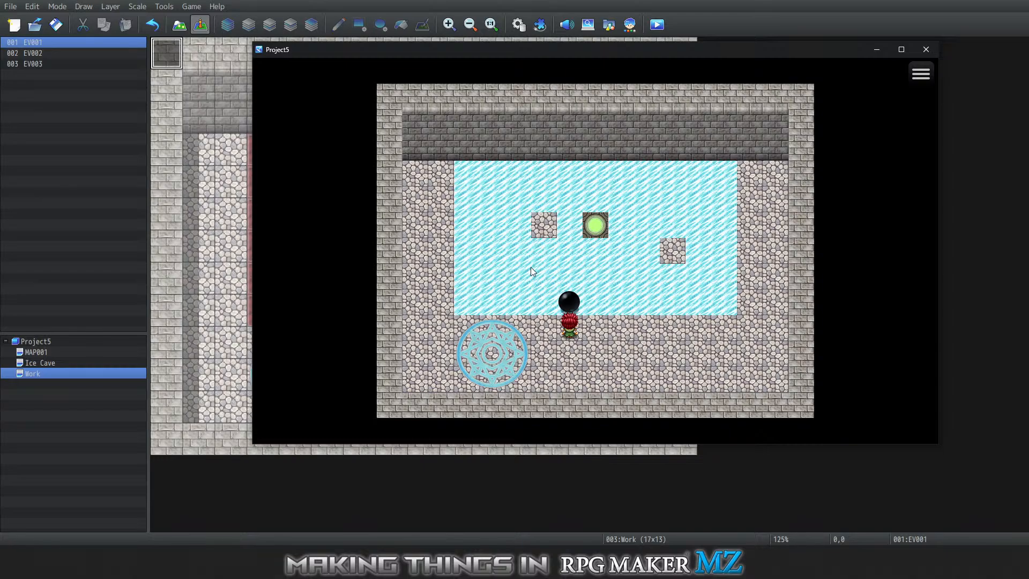
{"action": "key", "text": "Up"}
{"action": "key", "text": "Left"}
{"action": "key", "text": "Up"}
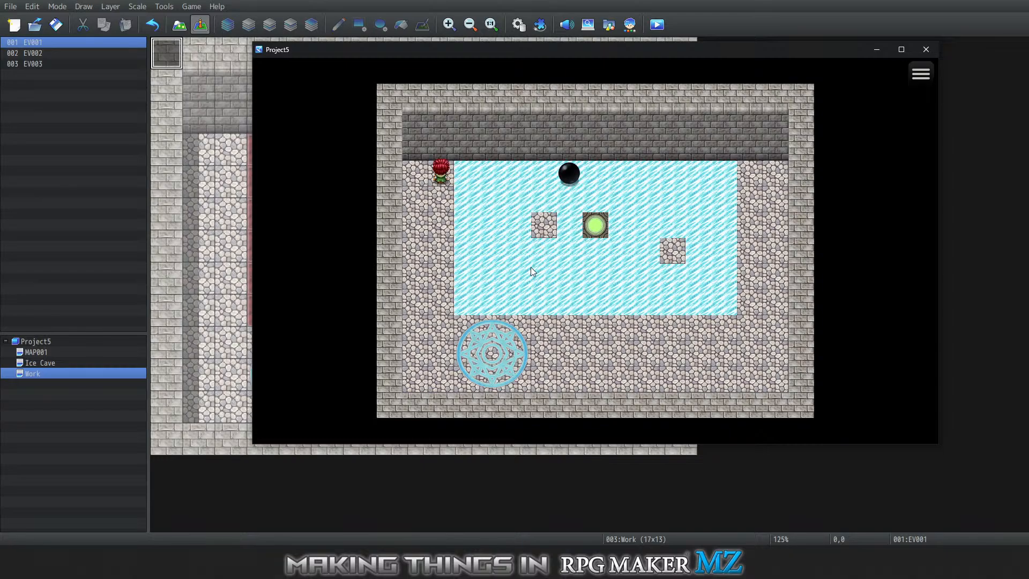
{"action": "key", "text": "Right"}
Cross the ice along the button's row to the east side and push the ball west along the top row
{"action": "key", "text": "Down"}
{"action": "key", "text": "Right"}
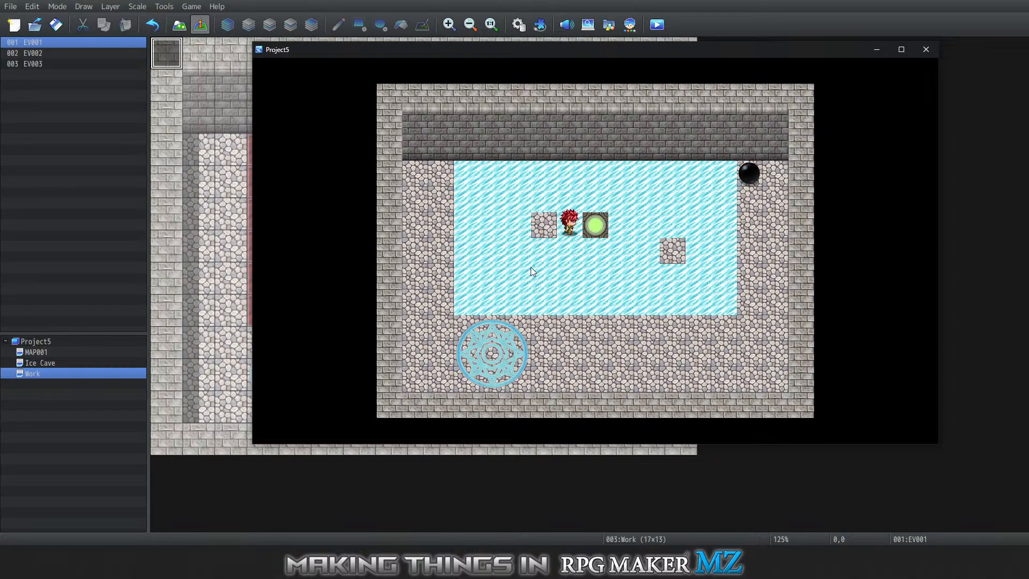
{"action": "key", "text": "Up"}
{"action": "key", "text": "Left"}
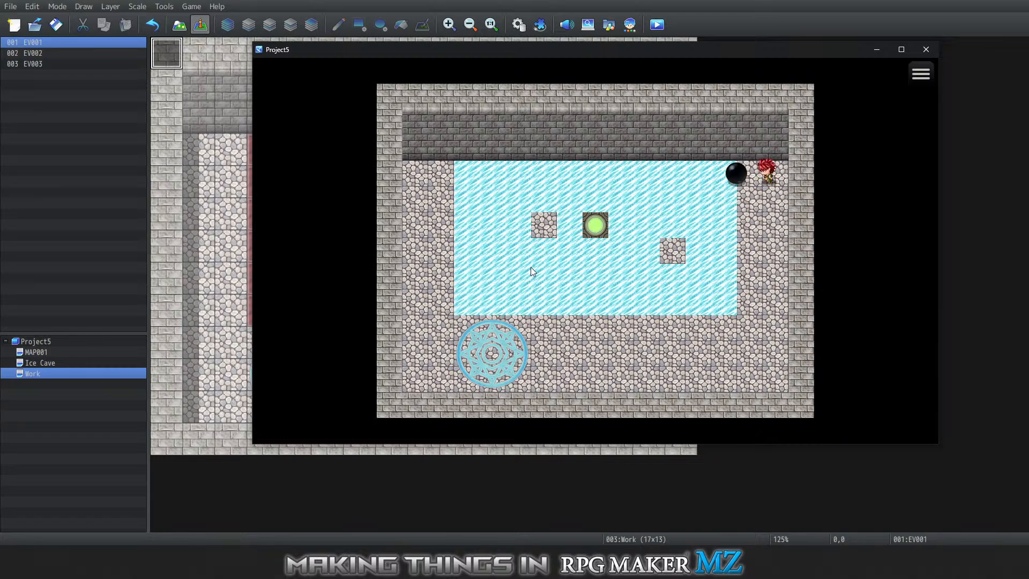
Walk down the east side and west onto the magic circle to reset the ball
{"action": "key", "text": "Down"}
{"action": "key", "text": "Down"}
{"action": "key", "text": "Down"}
{"action": "key", "text": "Down"}
{"action": "key", "text": "Down"}
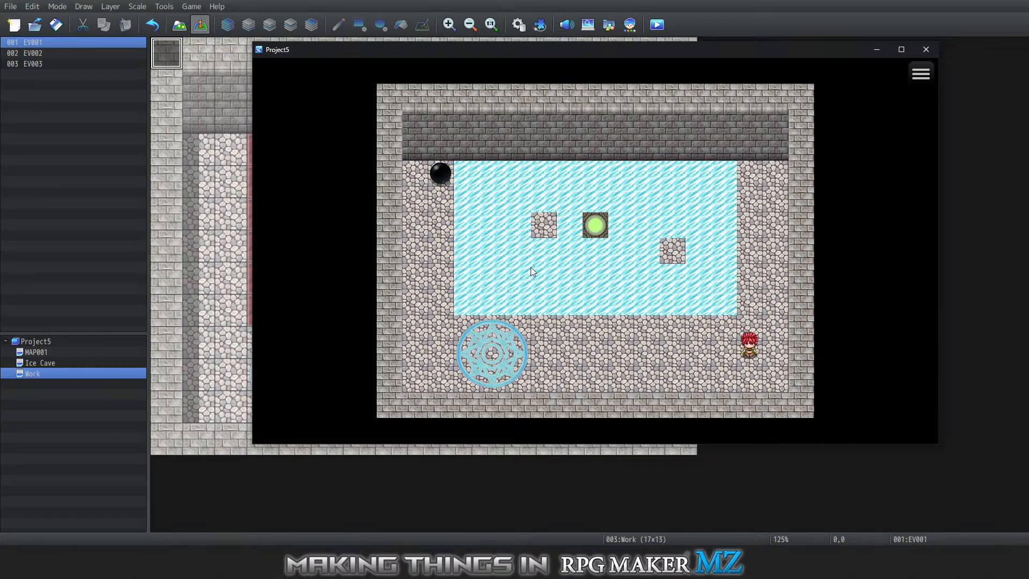
{"action": "key", "text": "Left"}
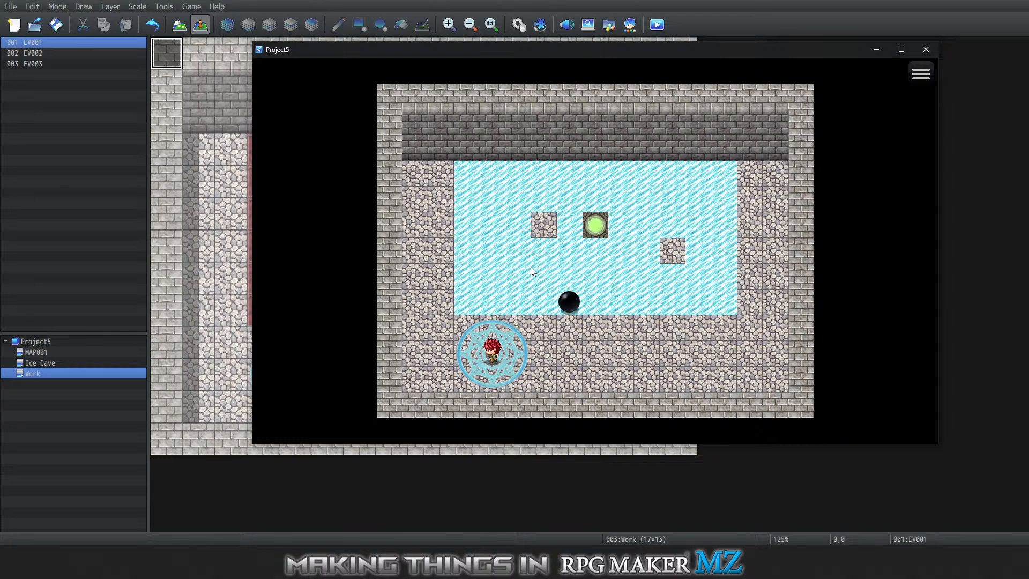
Cross the ice from the west side to the east side and push the ball west along the bottom ice row
{"action": "key", "text": "Left"}
{"action": "key", "text": "Up"}
{"action": "key", "text": "Right"}
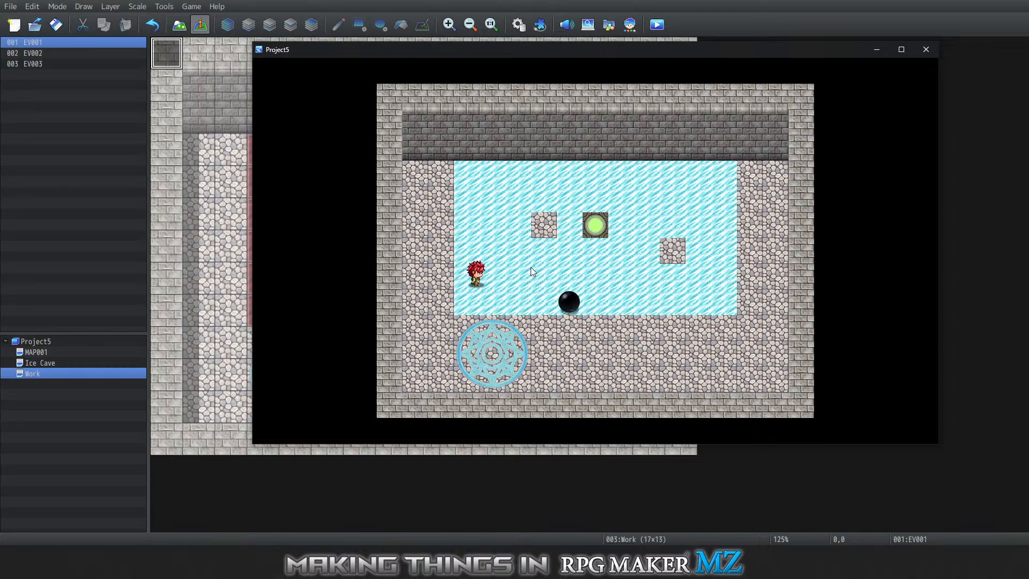
{"action": "key", "text": "Down"}
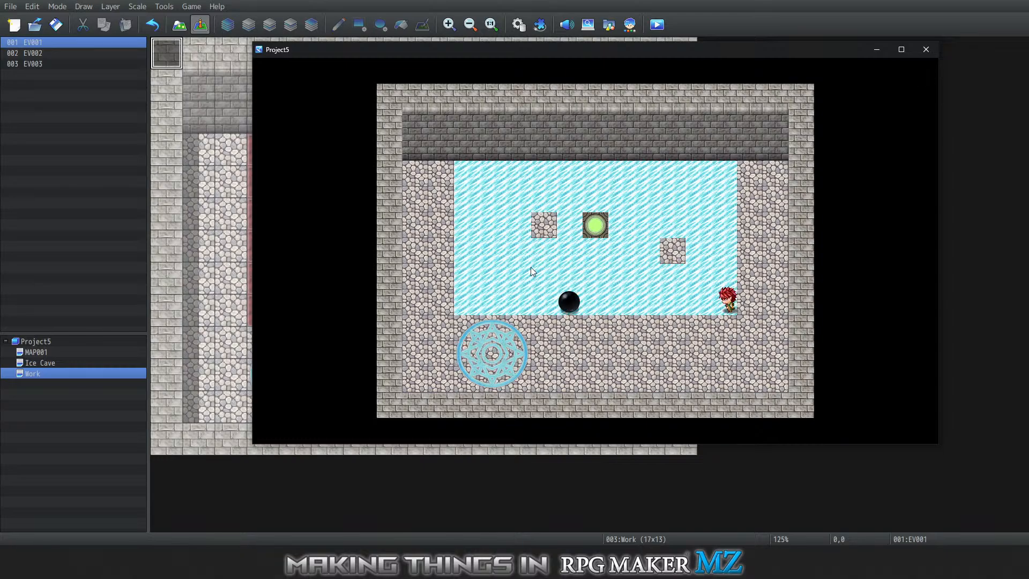
{"action": "key", "text": "Left"}
Walk to the tile below the ball and push it north along the west floor to the button's row
{"action": "key", "text": "Down"}
{"action": "key", "text": "Left"}
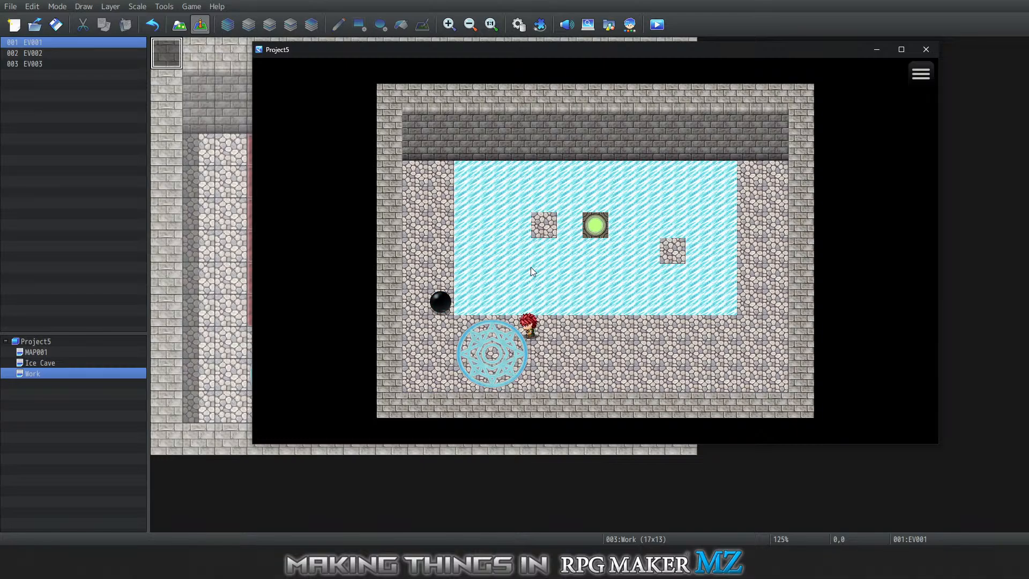
{"action": "key", "text": "Up"}
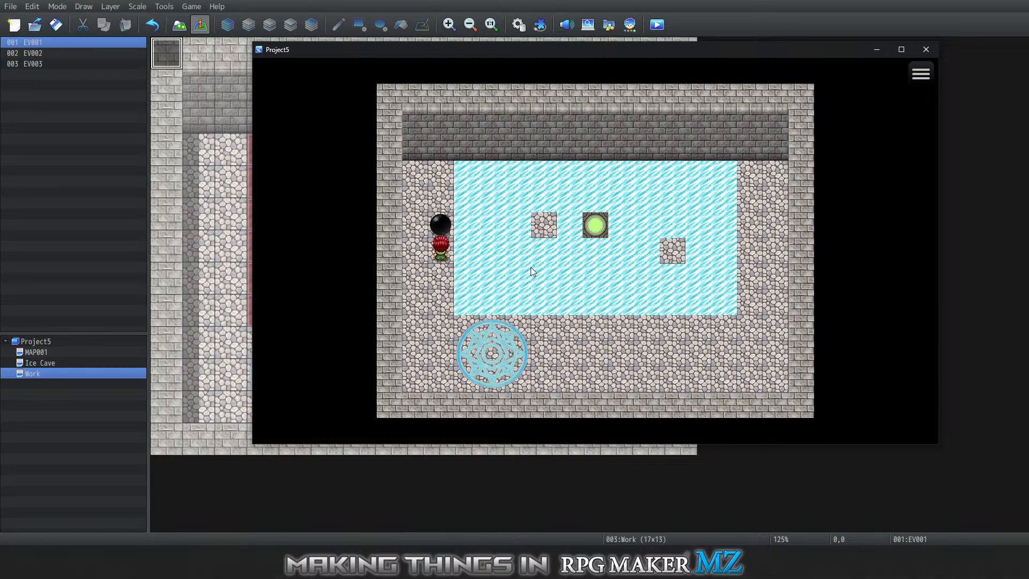
Move to the west side of the ball and push it east across the ice onto the green button
{"action": "key", "text": "Left"}
{"action": "key", "text": "Up"}
{"action": "key", "text": "Right"}
{"action": "key", "text": "Right"}
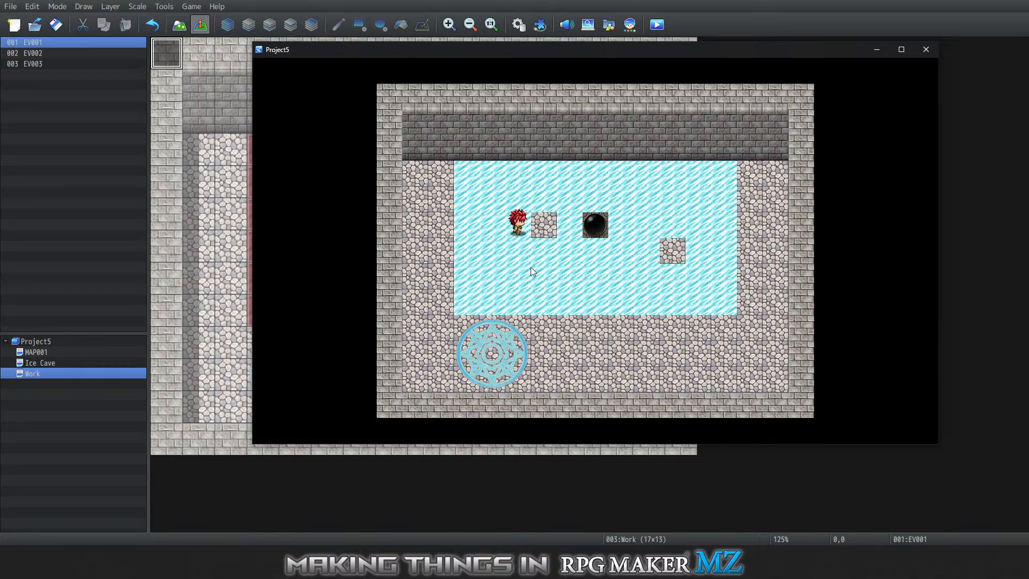
Try to push the ball off the button from the west, and from the east along the same row
{"action": "key", "text": "Right"}
{"action": "key", "text": "Right"}
{"action": "key", "text": "Down"}
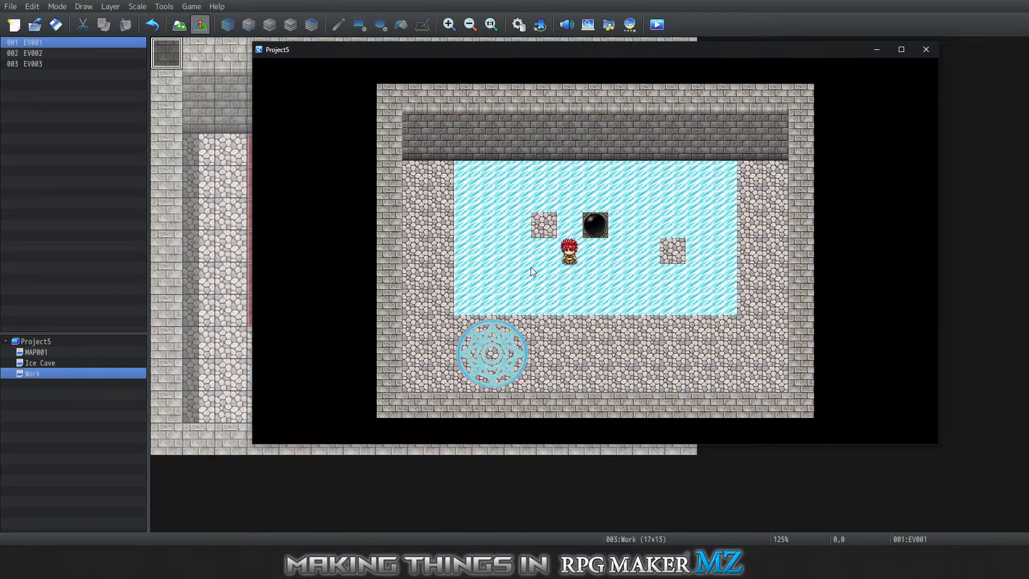
{"action": "key", "text": "Right"}
{"action": "key", "text": "Up"}
{"action": "key", "text": "Right"}
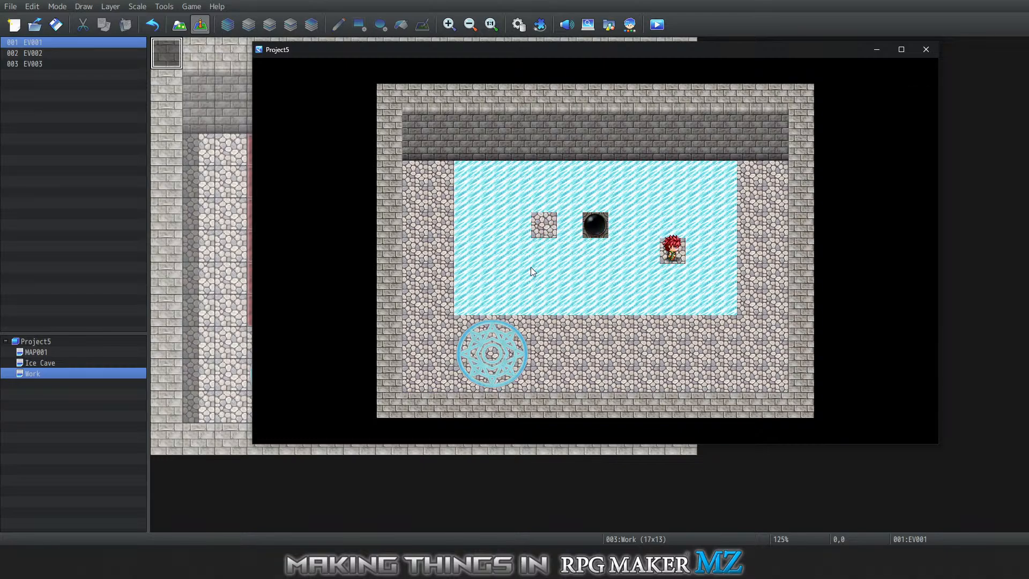
{"action": "key", "text": "Right"}
{"action": "key", "text": "Right"}
{"action": "key", "text": "Up"}
{"action": "key", "text": "Left"}
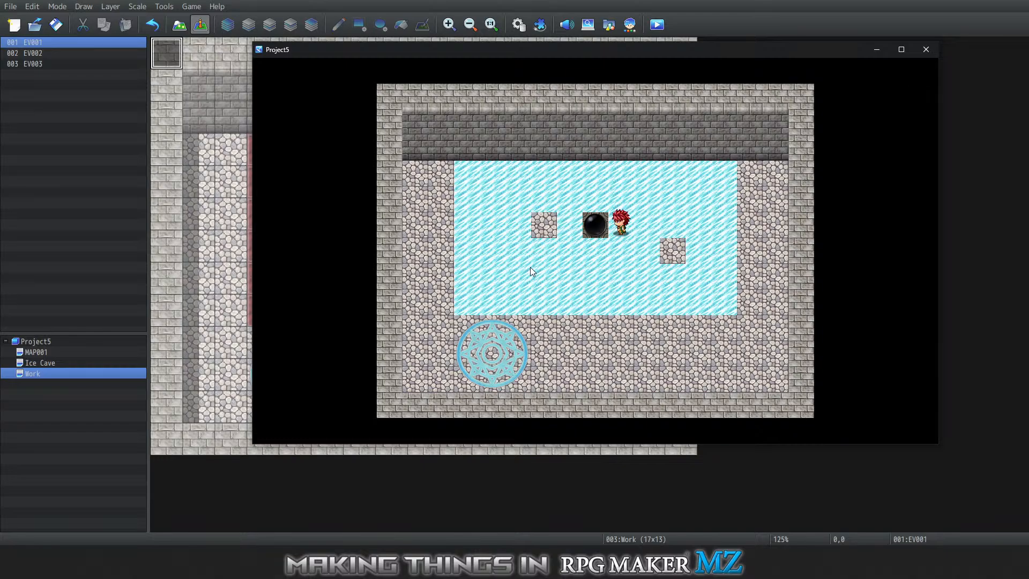
Slide back along the top row to the west side and try to push the ball off the button eastward again
{"action": "key", "text": "Up"}
{"action": "key", "text": "Left"}
{"action": "key", "text": "Down"}
{"action": "key", "text": "Down"}
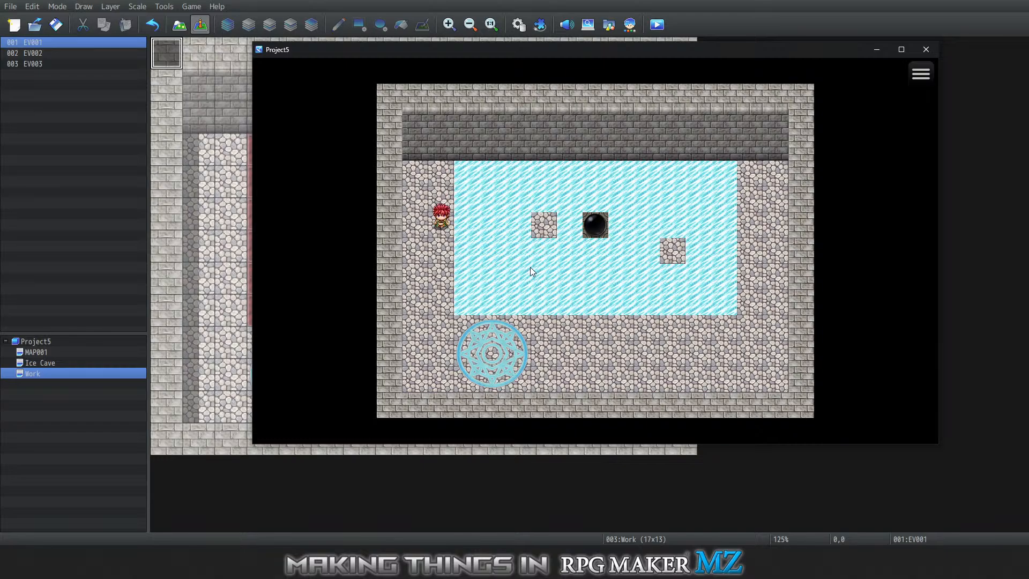
{"action": "key", "text": "Right"}
{"action": "key", "text": "Right"}
{"action": "key", "text": "Right"}
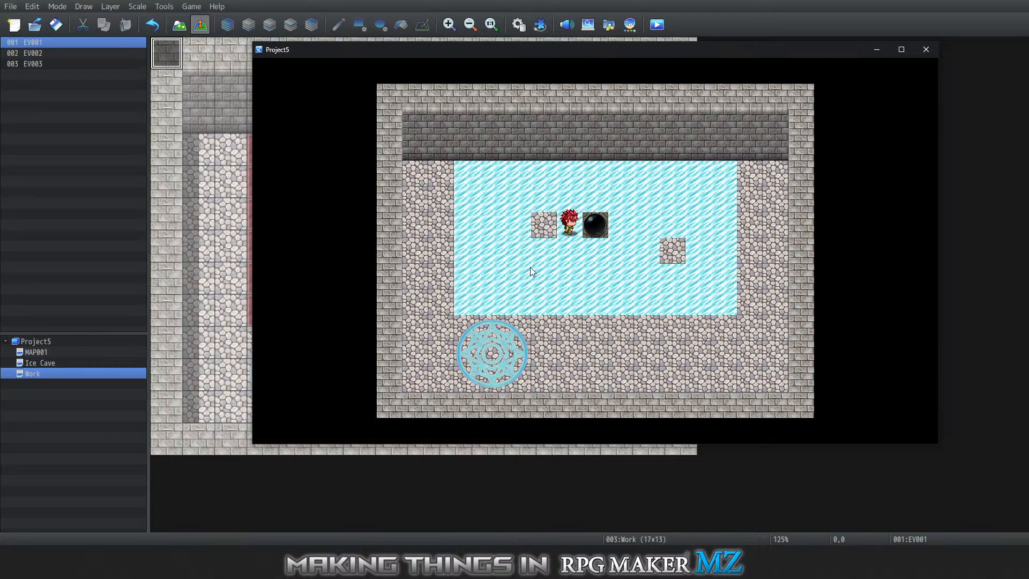
Slide south to the floor, line up below the button, and slide north against the ball
{"action": "key", "text": "Down"}
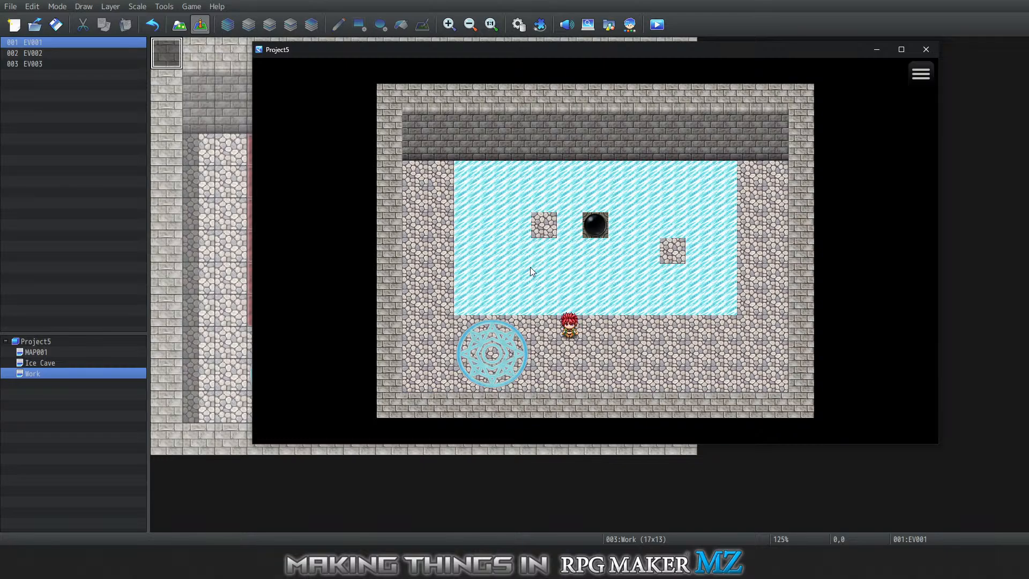
{"action": "key", "text": "Right"}
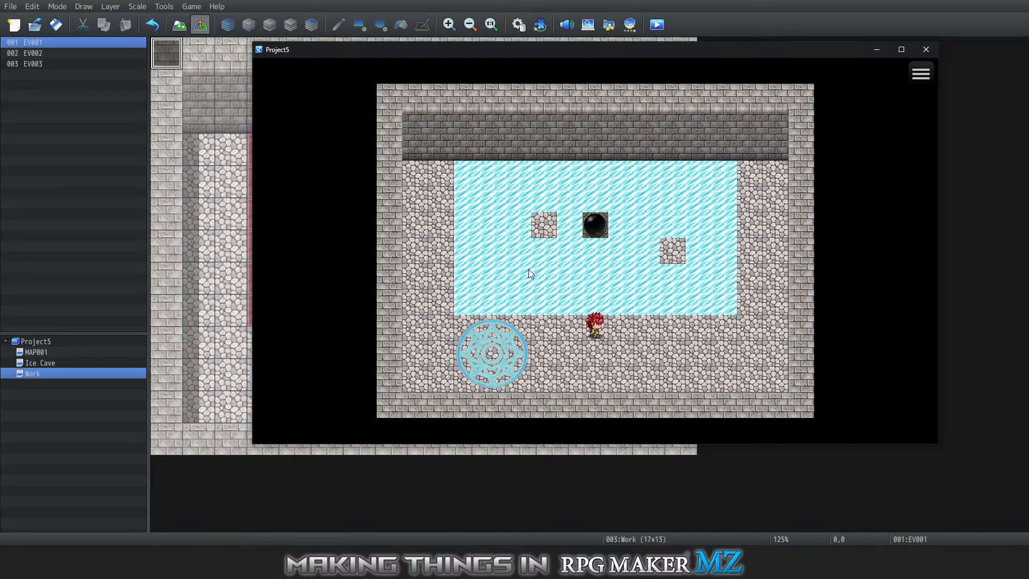
{"action": "key", "text": "Up"}
Return to the magic circle to reset the ball from the button, and walk back east
{"action": "key", "text": "Down"}
{"action": "key", "text": "Down"}
{"action": "key", "text": "Left"}
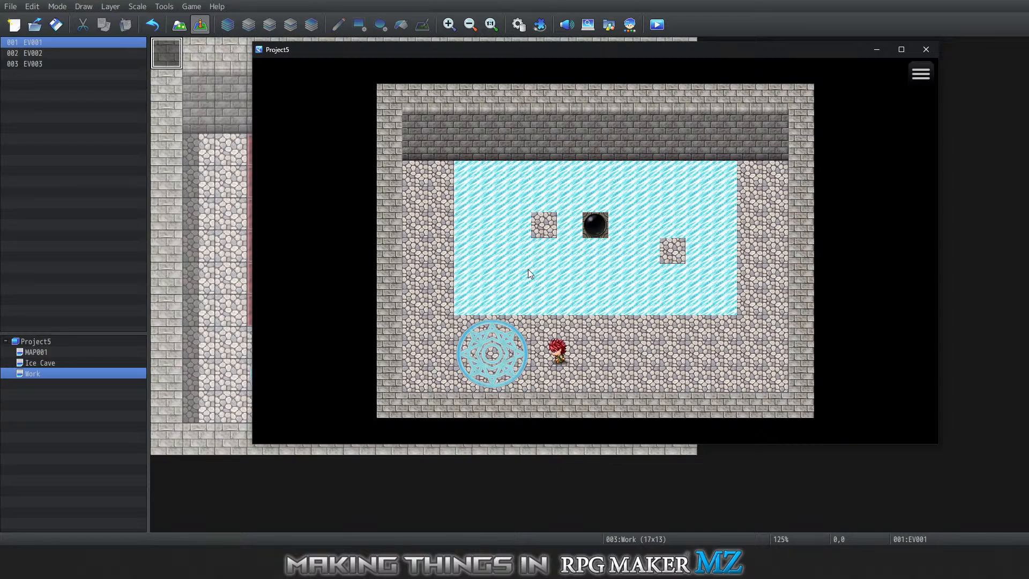
{"action": "key", "text": "Right"}
{"action": "key", "text": "Right"}
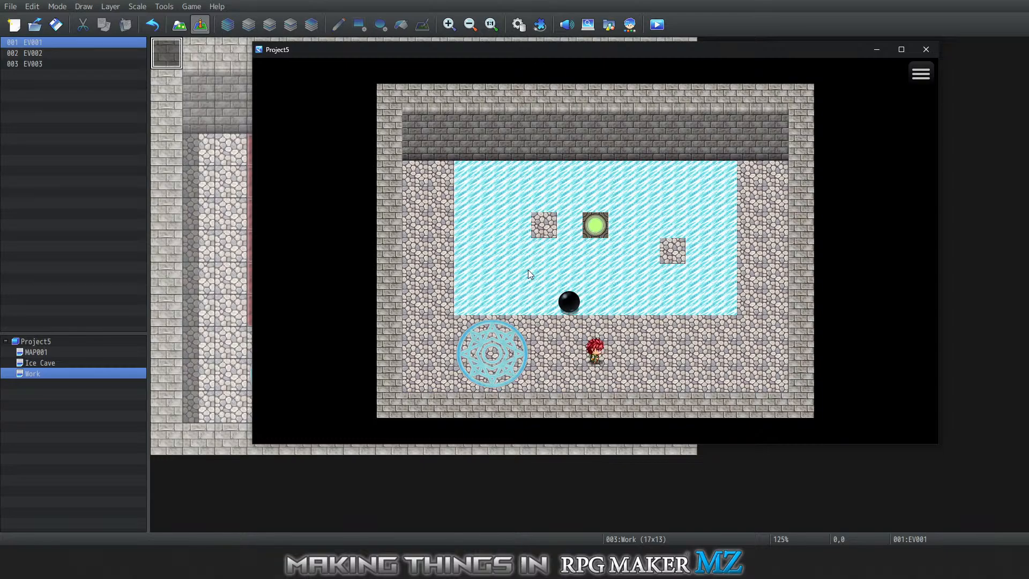
Walk around to the east side of the bottom ice row and slide west up to the ball
{"action": "key", "text": "Right"}
{"action": "key", "text": "Right"}
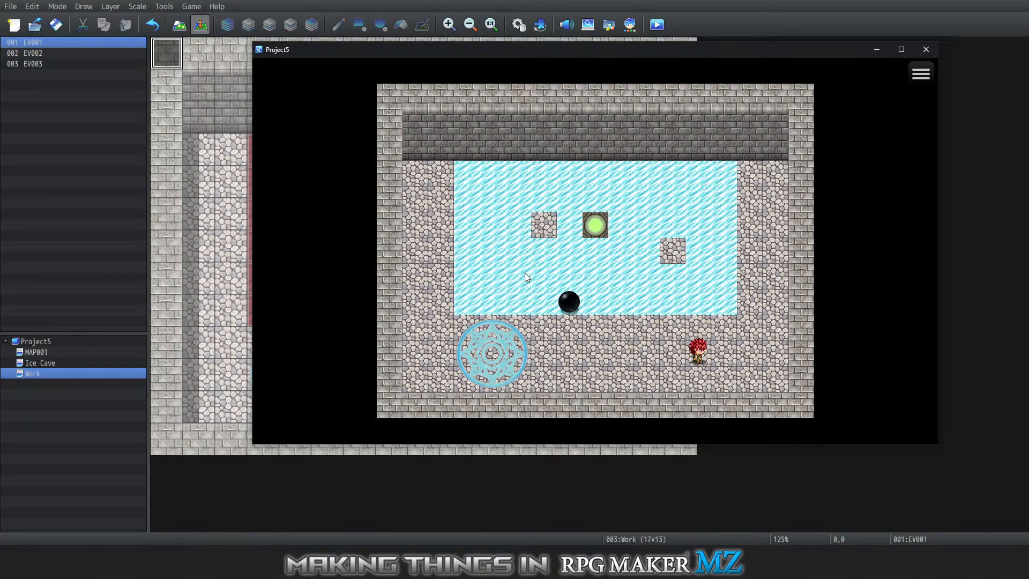
{"action": "key", "text": "Right"}
{"action": "key", "text": "Up"}
{"action": "key", "text": "Left"}
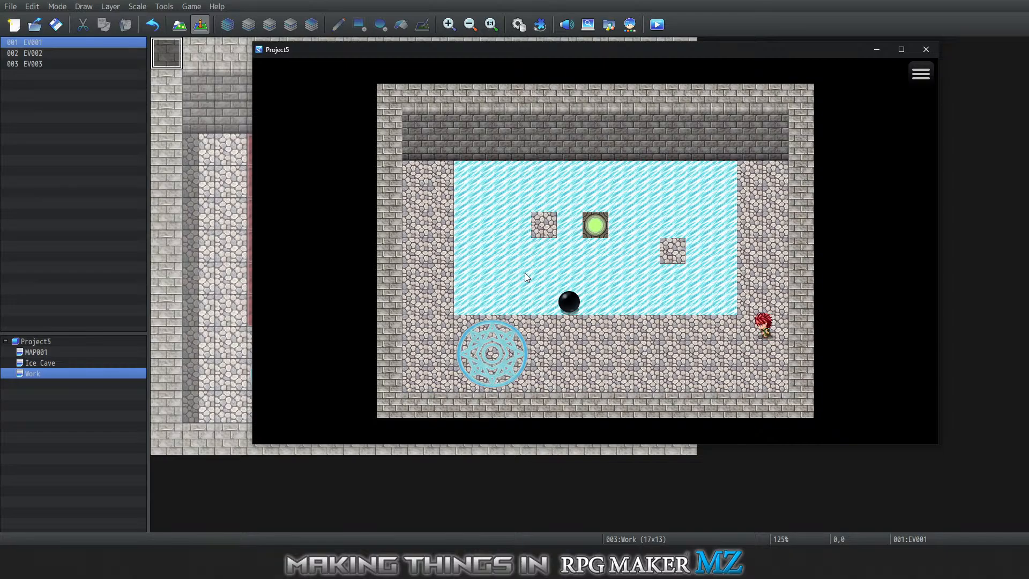
{"action": "key", "text": "Up"}
{"action": "key", "text": "Left"}
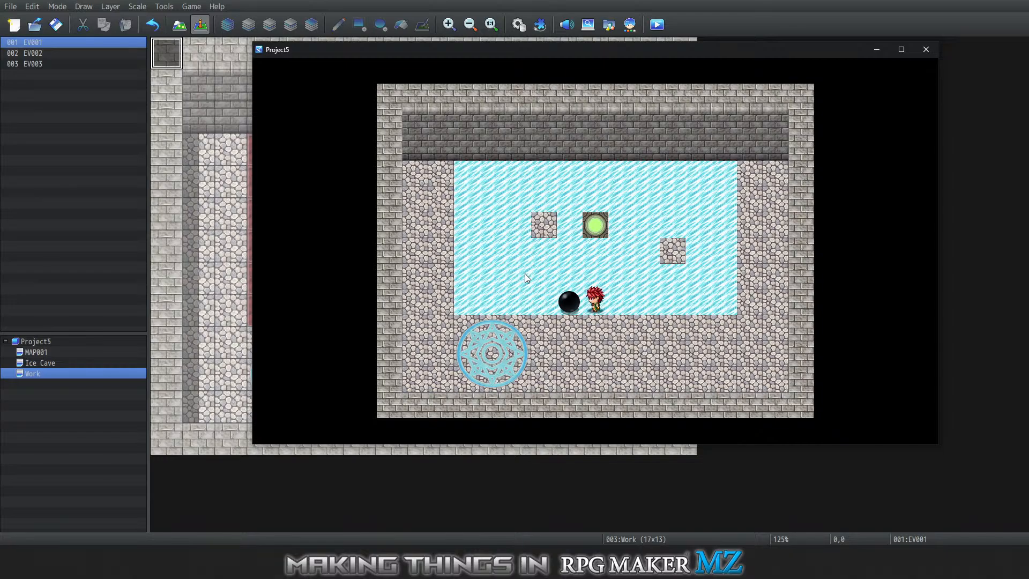
Walk around the ball, slide west across the ice to the side floor, and return to the floor below the ice
{"action": "key", "text": "Down"}
{"action": "key", "text": "Left"}
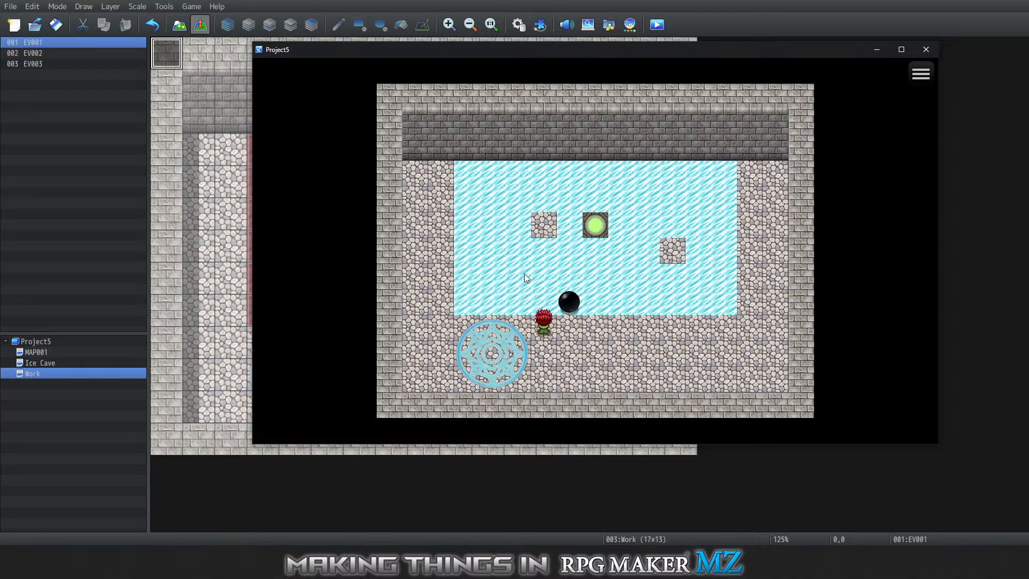
{"action": "key", "text": "Up"}
{"action": "key", "text": "Left"}
{"action": "key", "text": "Down"}
{"action": "key", "text": "Down"}
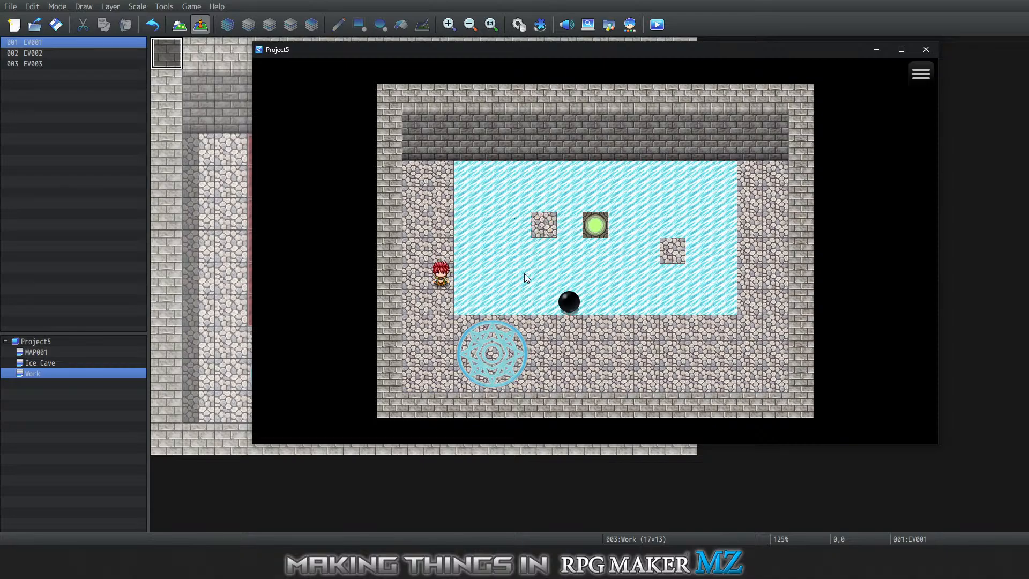
{"action": "key", "text": "Right"}
{"action": "key", "text": "Down"}
{"action": "key", "text": "Down"}
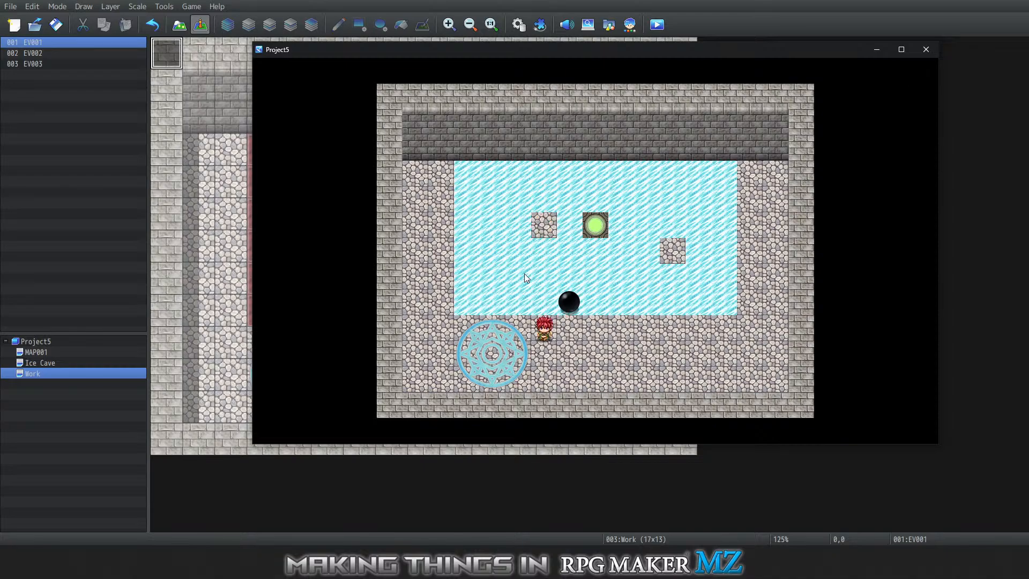
Visit the magic circle, walk back to stand directly below the ball, and end the playtest
{"action": "key", "text": "Left"}
{"action": "key", "text": "Left"}
{"action": "key", "text": "Right"}
{"action": "key", "text": "Right"}
{"action": "key", "text": "Right"}
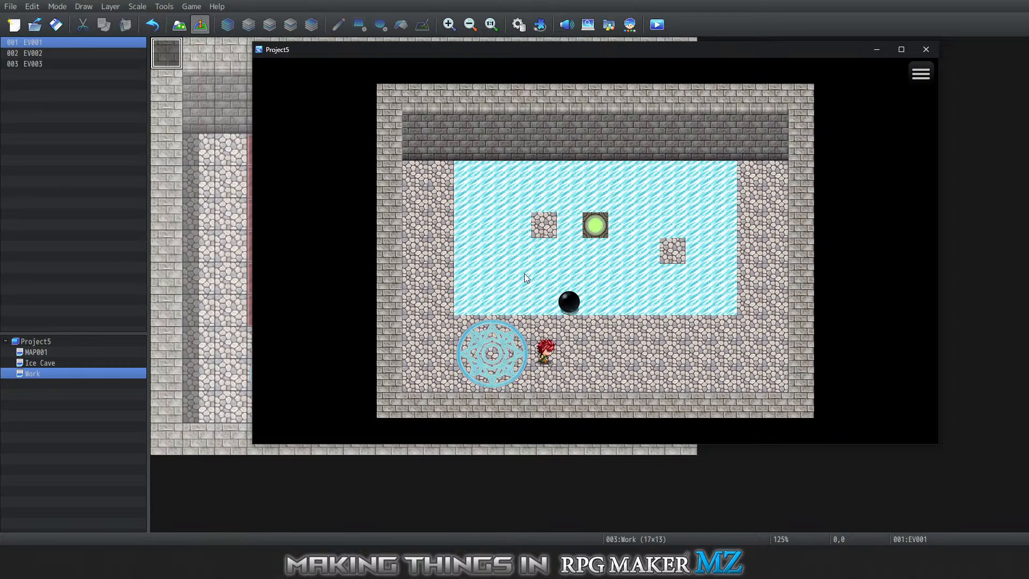
{"action": "key", "text": "Up"}
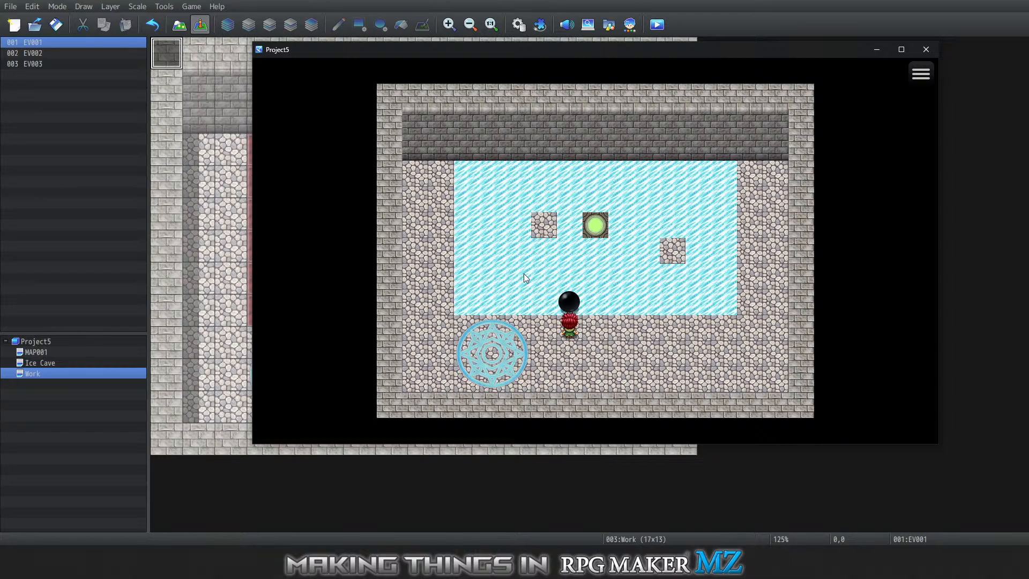
{"action": "left_click", "coordinate": [925, 51]}
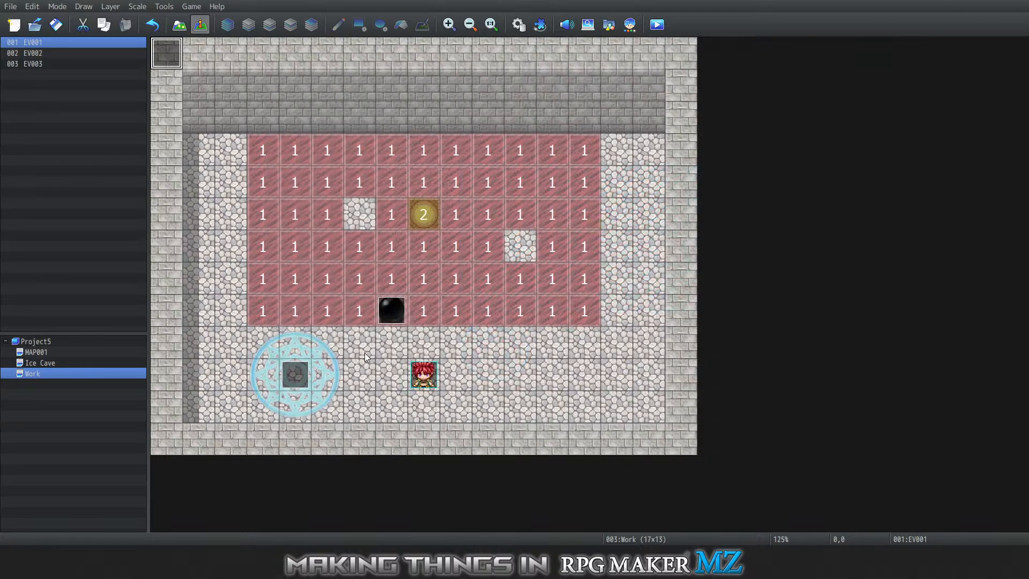
Add a Control Switches command setting switch 0003 Done to OFF after Set Event Location in the magic circle's EV003 event
{"action": "right_click", "coordinate": [310, 373]}
{"action": "left_click", "coordinate": [314, 375]}
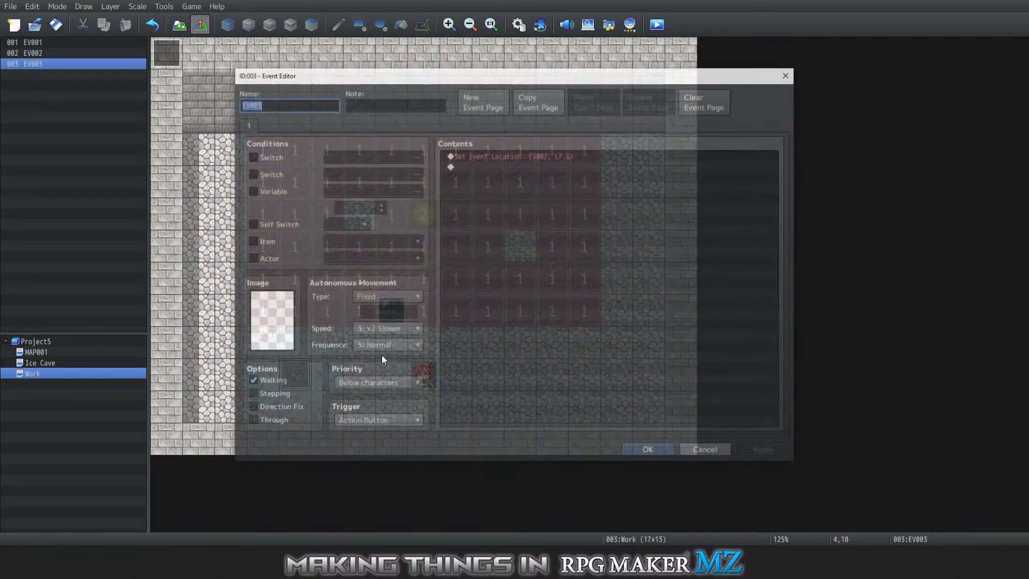
{"action": "double_click", "coordinate": [483, 168]}
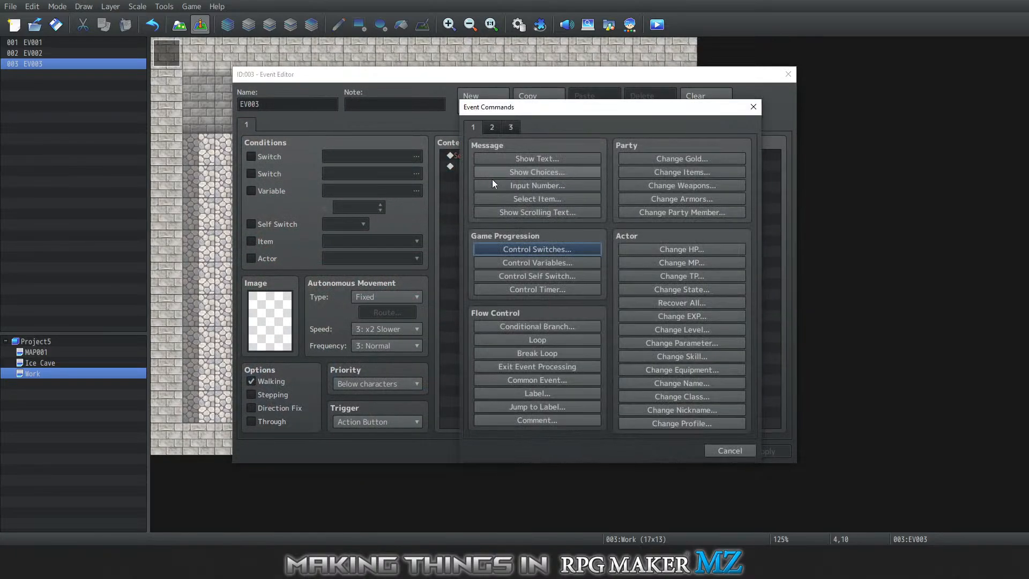
{"action": "left_click", "coordinate": [544, 250]}
{"action": "left_click", "coordinate": [609, 258]}
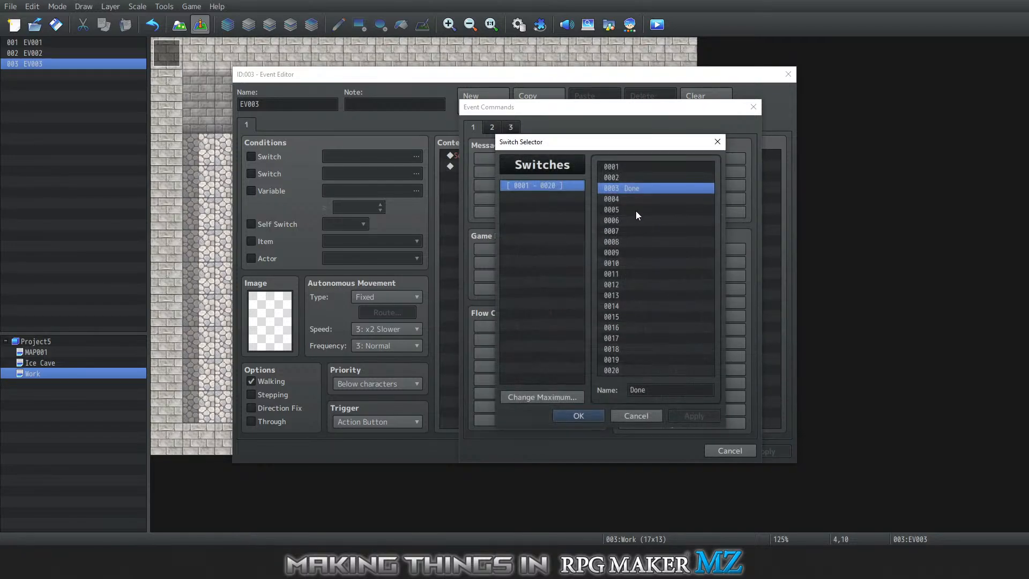
{"action": "left_click", "coordinate": [593, 416]}
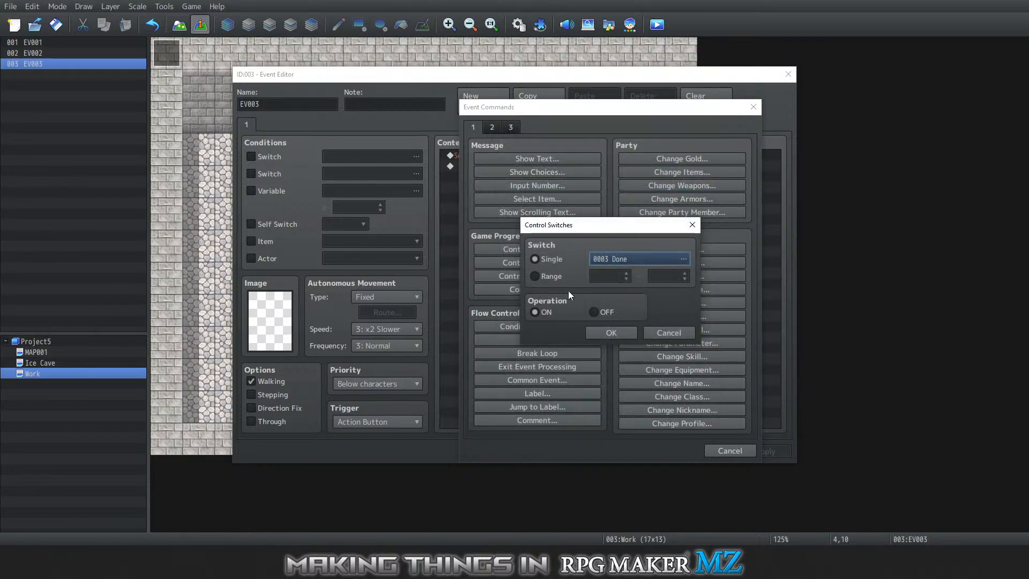
{"action": "left_click", "coordinate": [600, 312]}
{"action": "left_click", "coordinate": [609, 336]}
{"action": "left_click", "coordinate": [674, 452]}
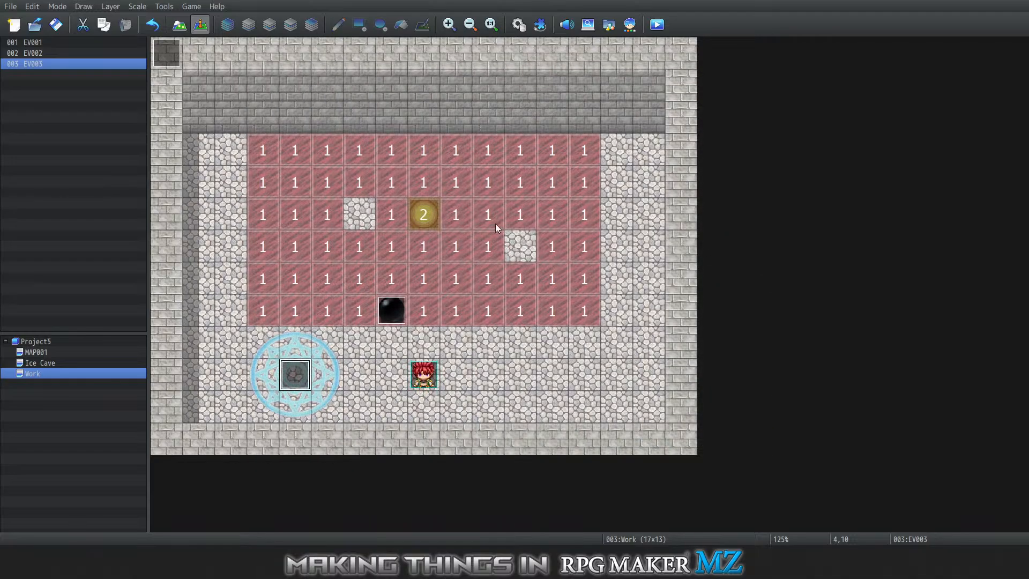
Review the event pages of the ball's EV002 event and close its editor
{"action": "left_click", "coordinate": [392, 310]}
{"action": "right_click", "coordinate": [400, 326]}
{"action": "left_click", "coordinate": [423, 333]}
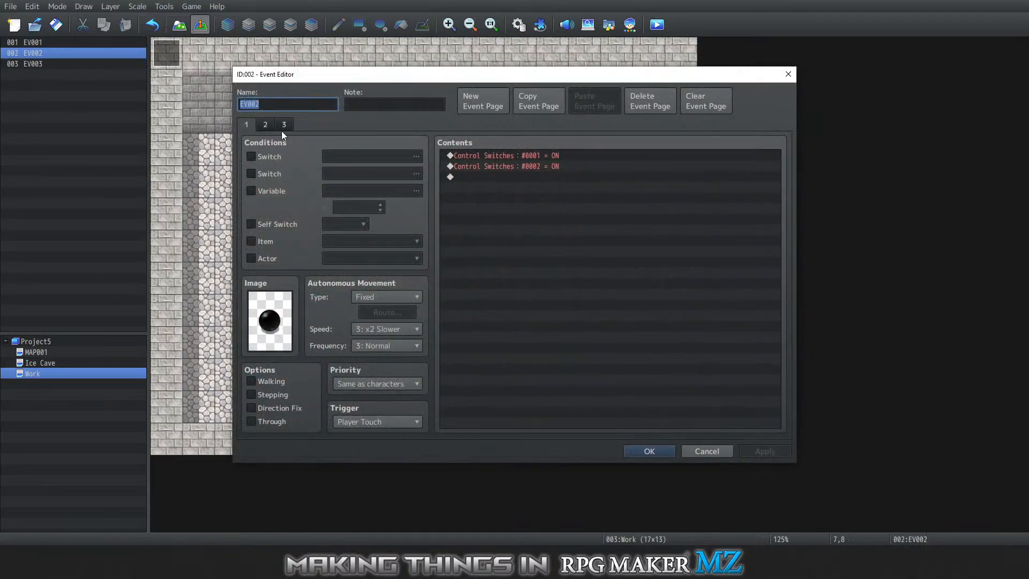
{"action": "left_click", "coordinate": [248, 125]}
{"action": "left_click", "coordinate": [652, 455]}
{"action": "left_click", "coordinate": [615, 247]}
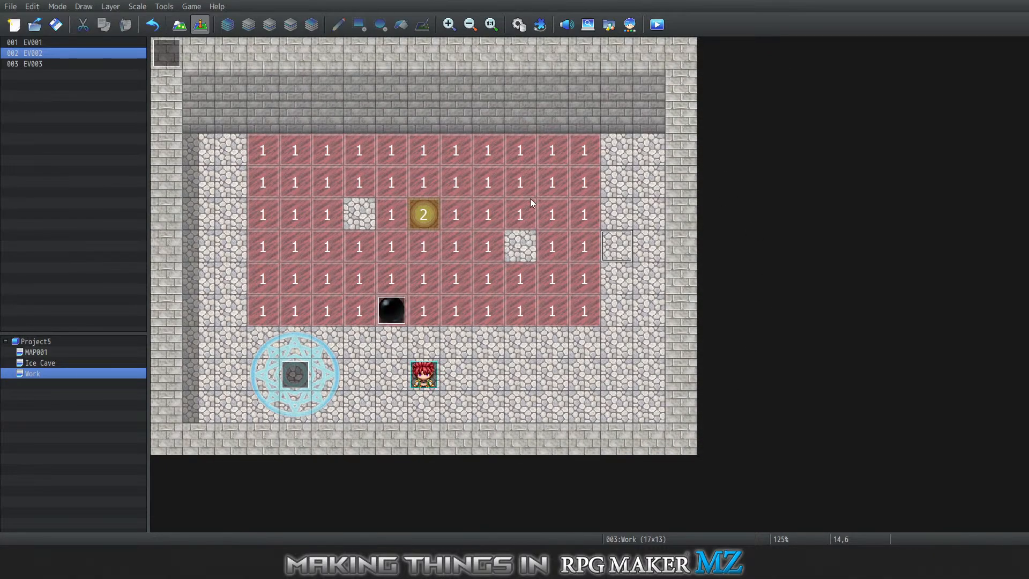